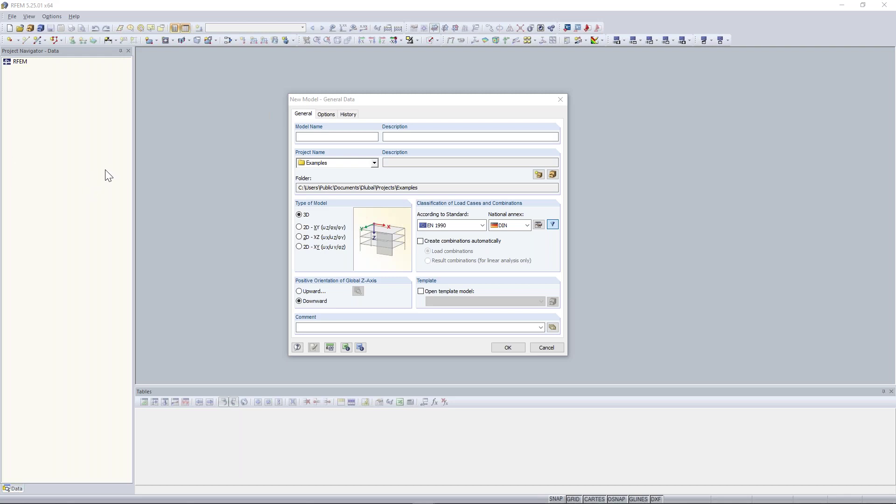
Step: Switch to the RSBUCK manual in Adobe Acrobat and review example 8.3, Frame with Hinged-Hinged Column, including its geometry, loading and buckling shapes
{"action": "key", "text": "alt+Tab"}
{"action": "left_click_drag", "start_coordinate": [110, 174], "coordinate": [285, 151]}
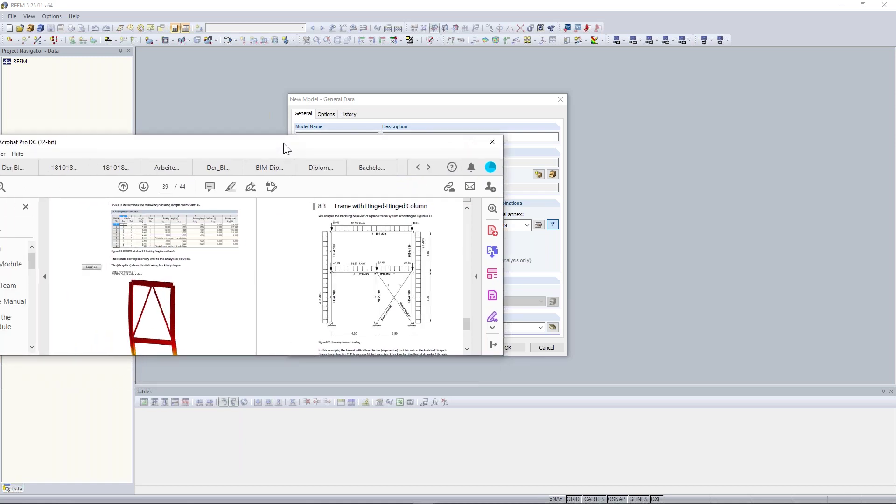
{"action": "double_click", "coordinate": [285, 149]}
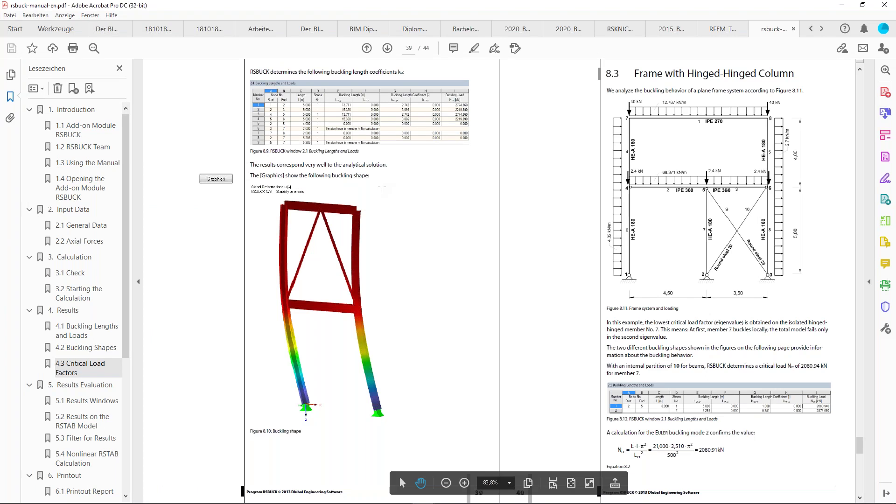
{"action": "scroll", "coordinate": [679, 150], "scroll_direction": "up", "scroll_amount": 2}
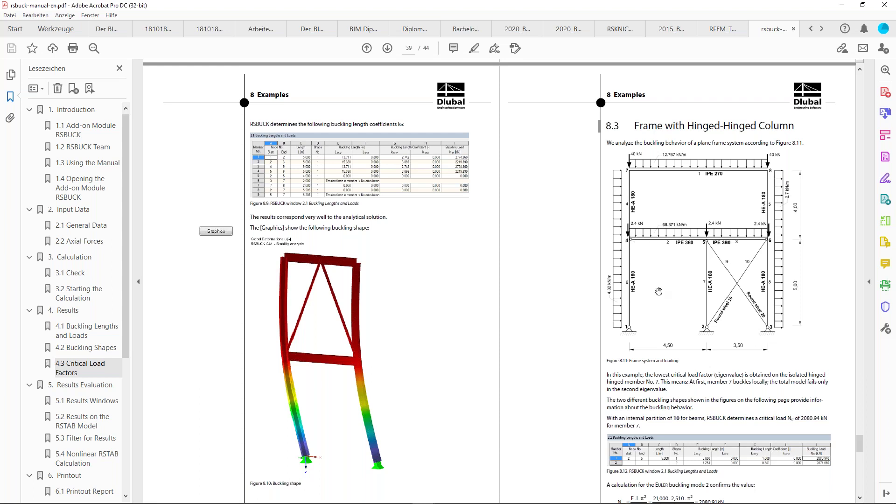
{"action": "scroll", "coordinate": [658, 292], "scroll_direction": "down", "scroll_amount": 4}
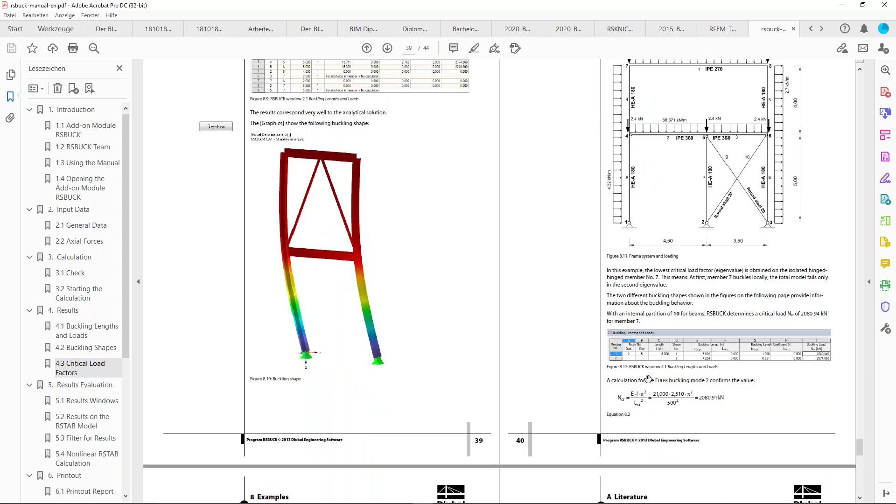
{"action": "scroll", "coordinate": [643, 402], "scroll_direction": "down", "scroll_amount": 2}
{"action": "scroll", "coordinate": [342, 410], "scroll_direction": "down", "scroll_amount": 12}
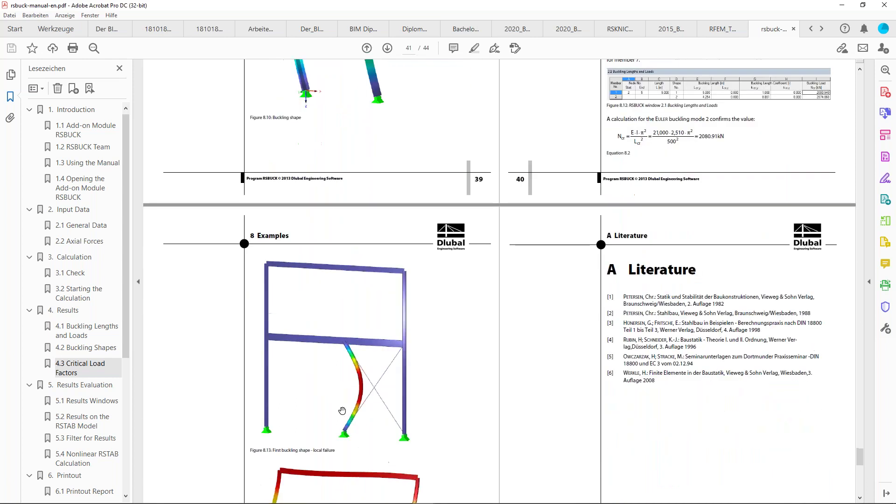
{"action": "scroll", "coordinate": [537, 291], "scroll_direction": "up", "scroll_amount": 6}
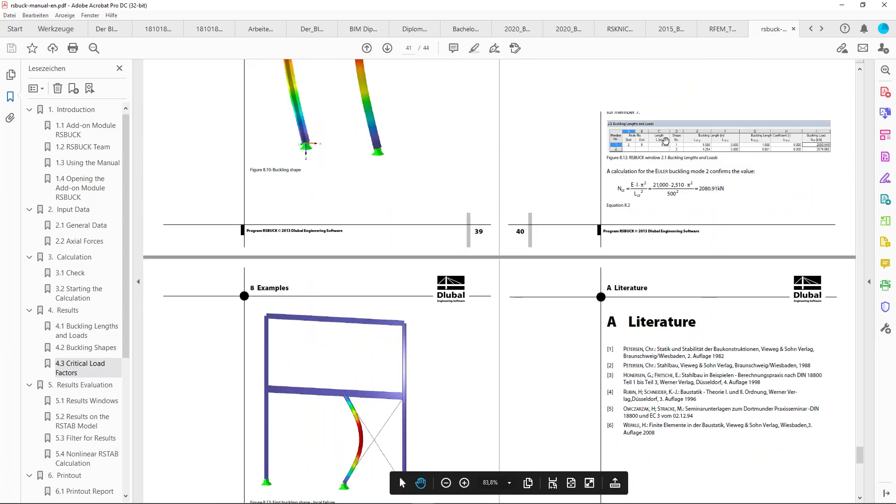
{"action": "scroll", "coordinate": [667, 233], "scroll_direction": "up", "scroll_amount": 4}
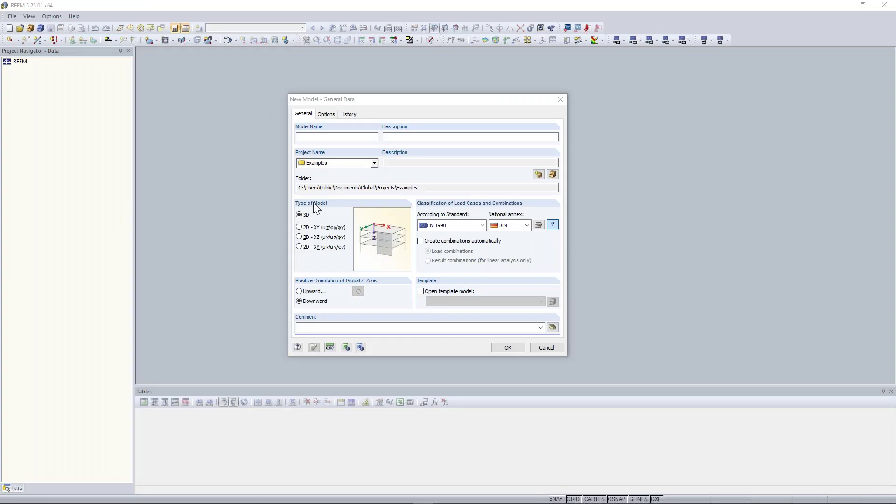
Step: Return to RFEM, name the new model 2D Frame and set its type to 2D - XZ
{"action": "left_click", "coordinate": [349, 137]}
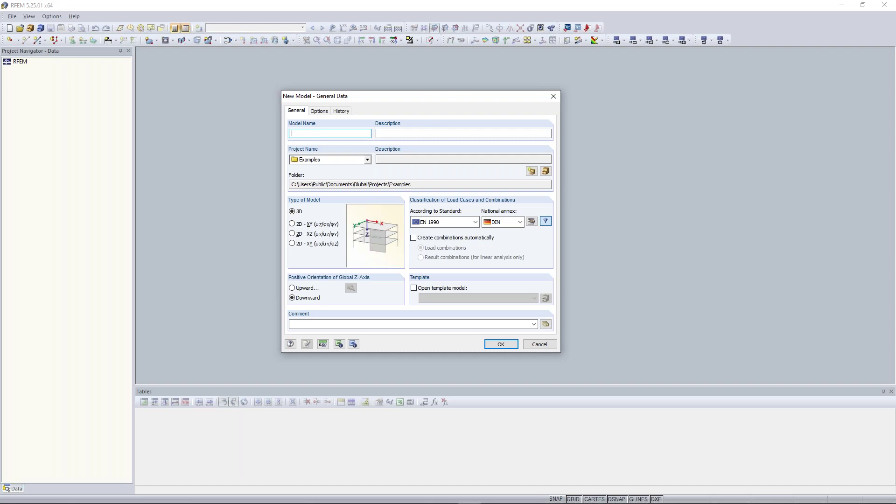
{"action": "type", "text": "2D Frame"}
{"action": "left_click", "coordinate": [327, 234]}
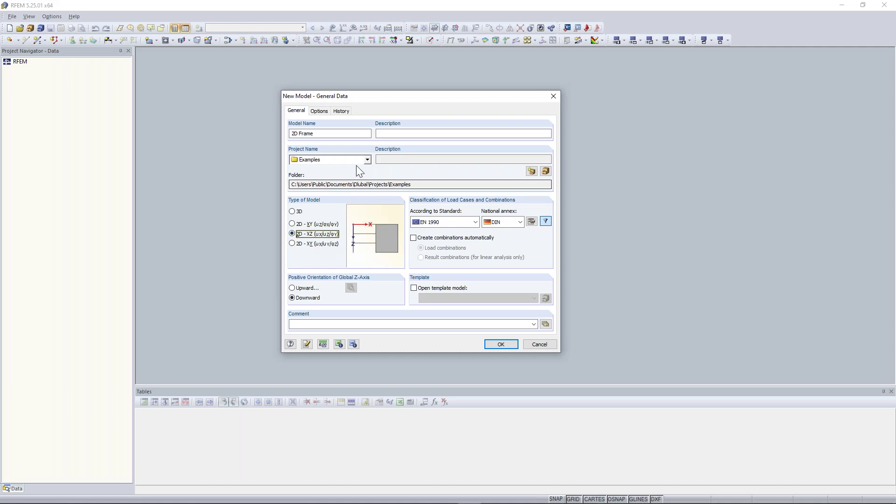
Step: Assign the model to the Downloads project inside the Examples project
{"action": "left_click", "coordinate": [368, 160]}
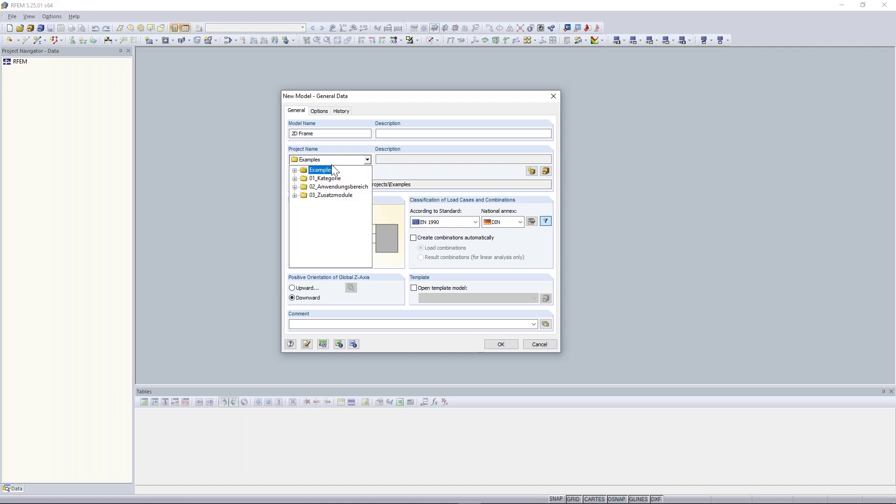
{"action": "left_click", "coordinate": [295, 171]}
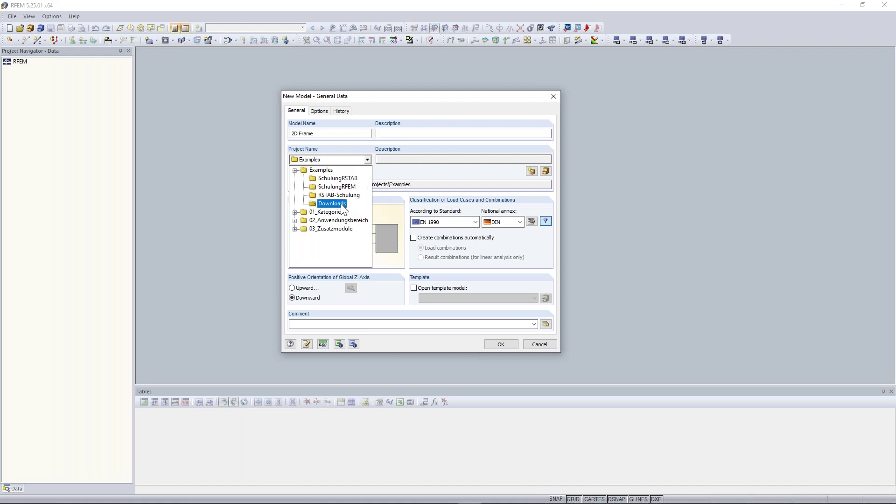
{"action": "left_click", "coordinate": [332, 203]}
{"action": "left_click_drag", "start_coordinate": [289, 184], "coordinate": [359, 183]}
{"action": "left_click", "coordinate": [360, 183]}
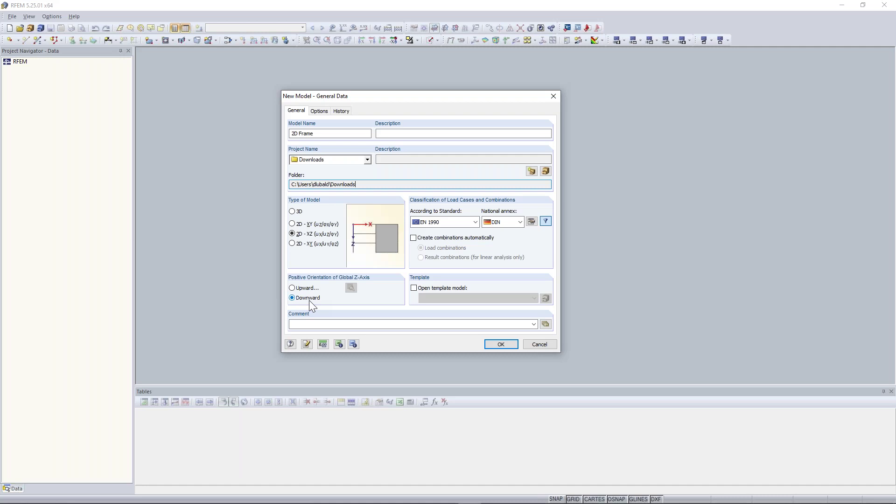
Step: Review the units and decimal places for the model, loads and results, including the length and force unit options
{"action": "left_click", "coordinate": [323, 346]}
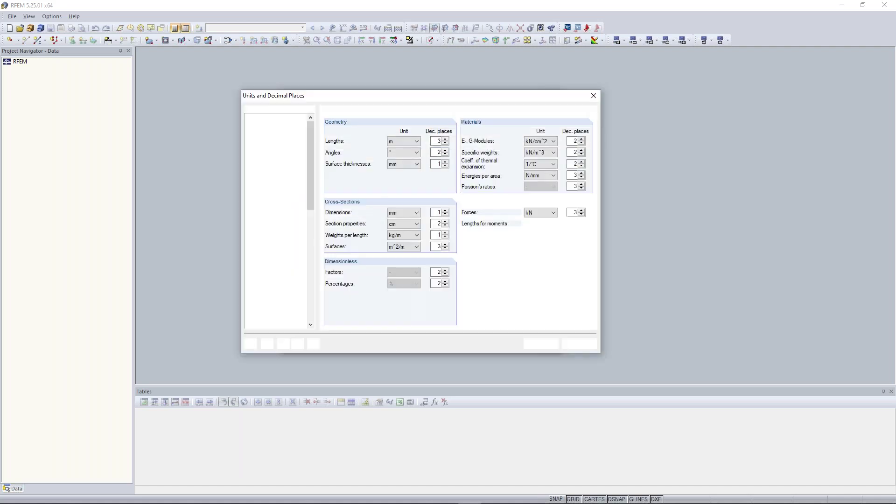
{"action": "left_click_drag", "start_coordinate": [419, 95], "coordinate": [427, 104]}
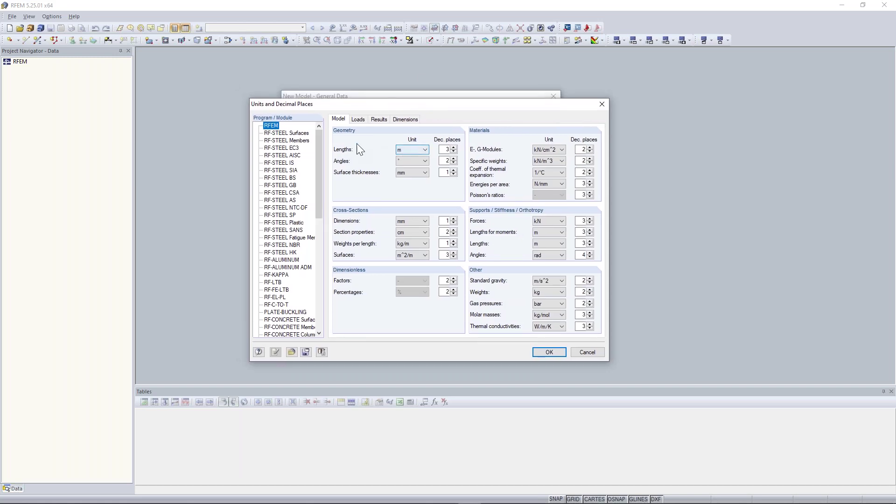
{"action": "left_click", "coordinate": [413, 149]}
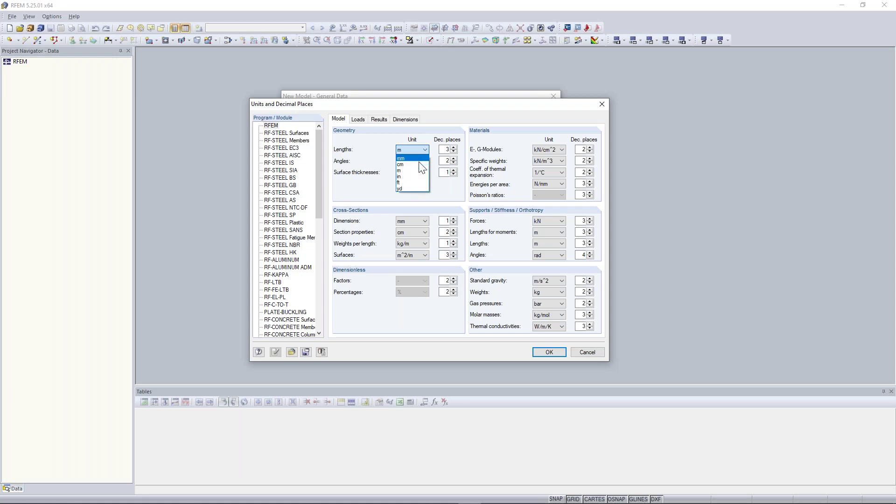
{"action": "left_click", "coordinate": [369, 167]}
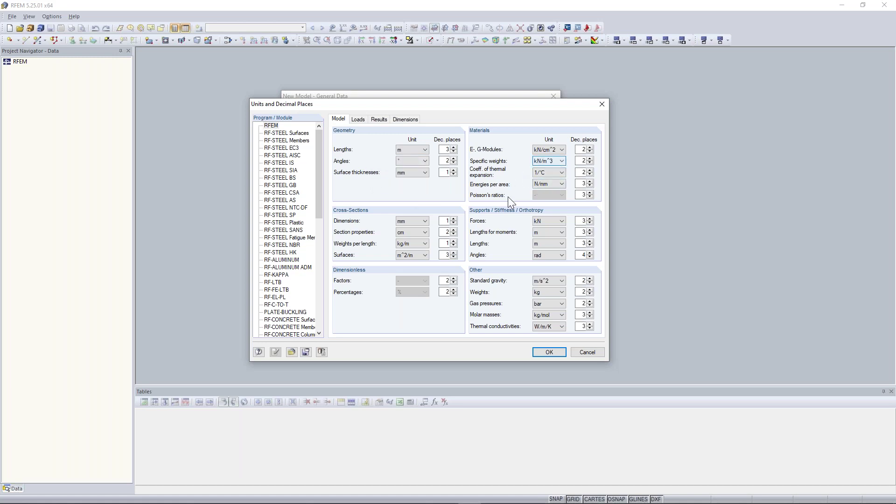
{"action": "left_click", "coordinate": [538, 221]}
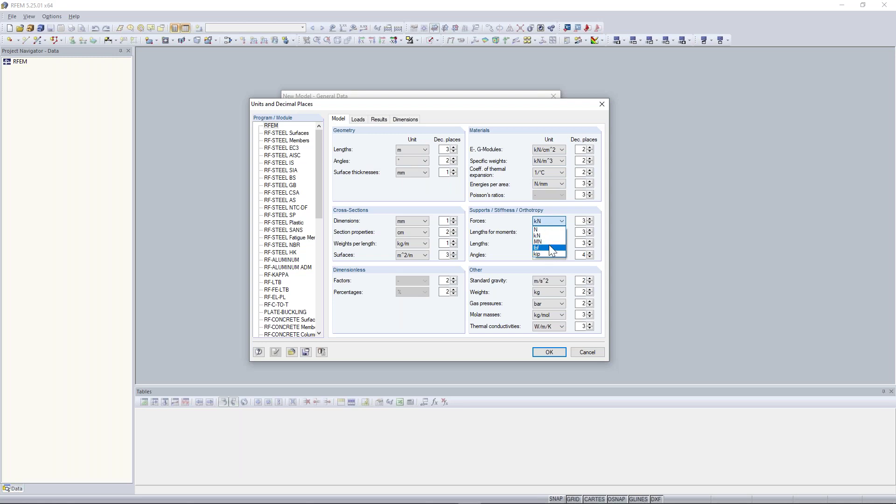
{"action": "left_click", "coordinate": [503, 214]}
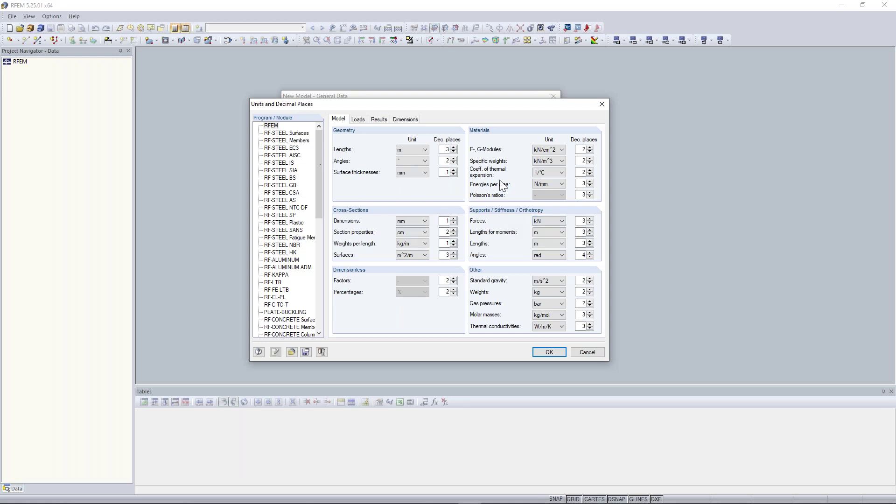
{"action": "left_click", "coordinate": [358, 123]}
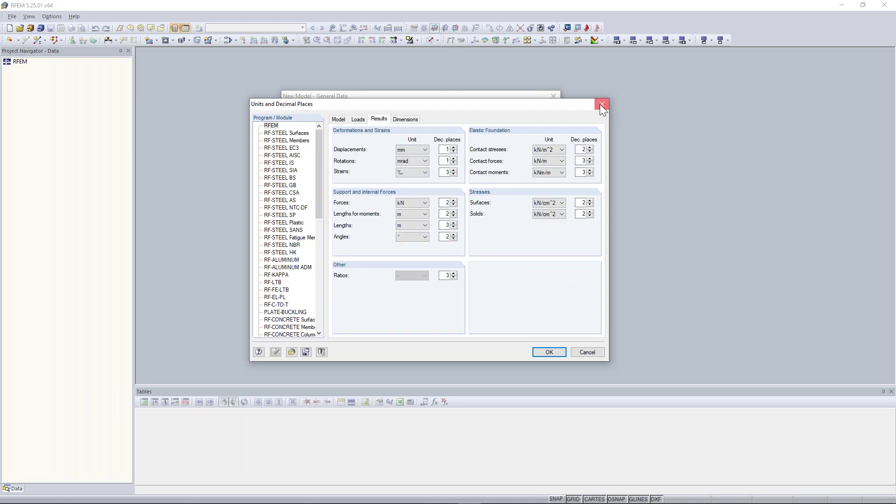
{"action": "left_click", "coordinate": [602, 104]}
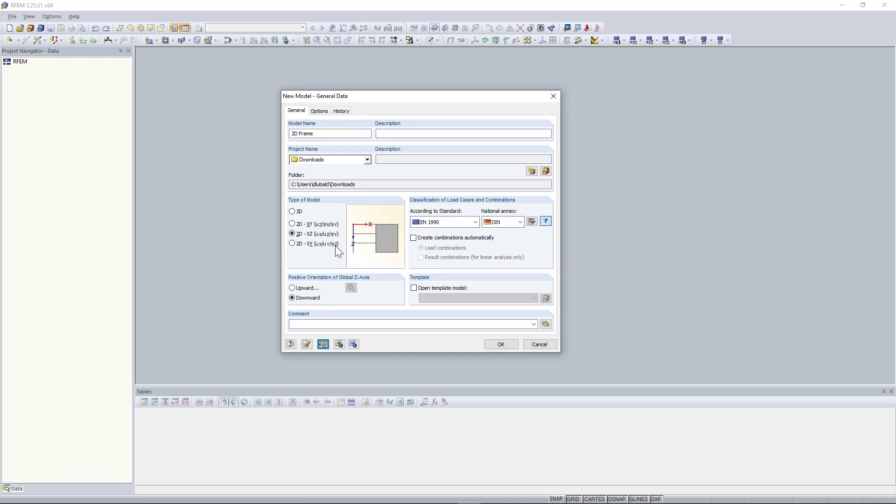
Step: Create the 2D Frame model from the entered general data
{"action": "key", "text": "Return"}
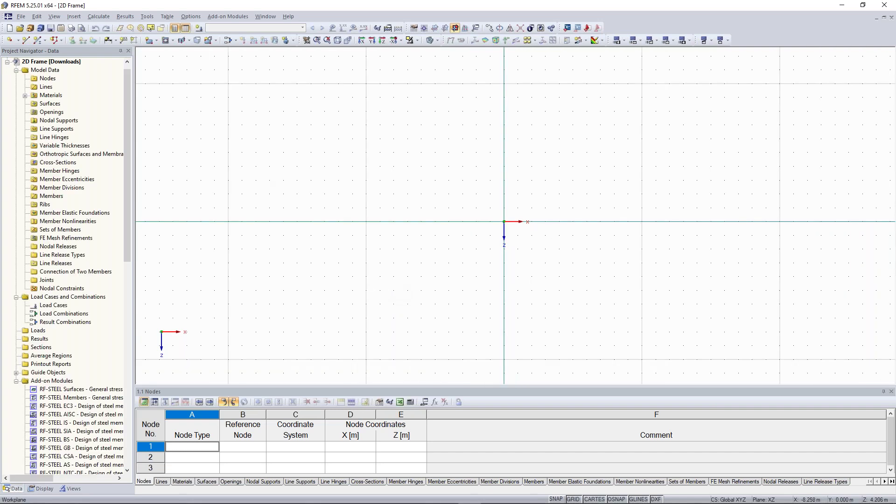
{"action": "middle_click_drag", "start_coordinate": [475, 228], "coordinate": [435, 236]}
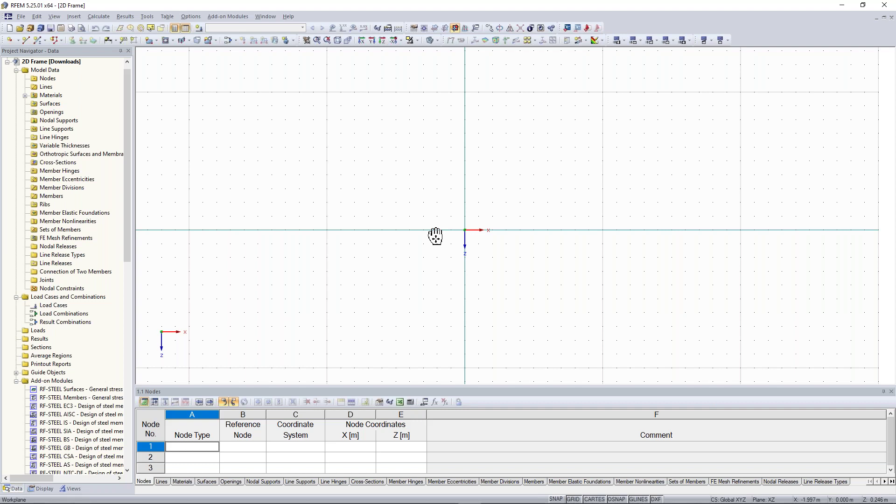
{"action": "middle_click_drag", "start_coordinate": [435, 236], "coordinate": [377, 253]}
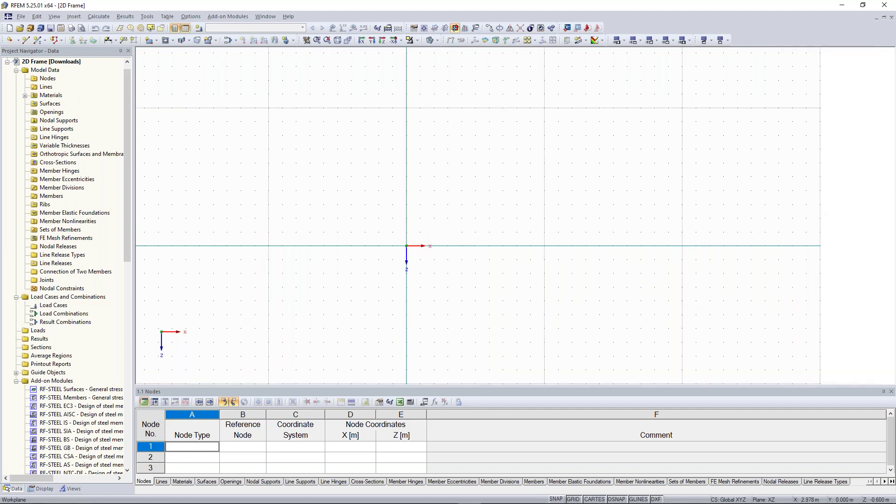
Step: Start a new beam member and choose a rolled HEA 180 section in Steel S 235 for its new cross-section
{"action": "left_click", "coordinate": [37, 41]}
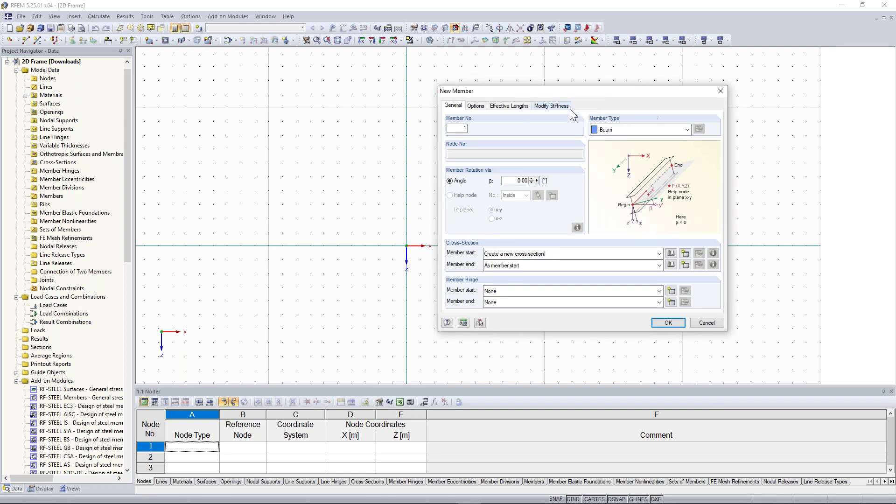
{"action": "left_click", "coordinate": [685, 253]}
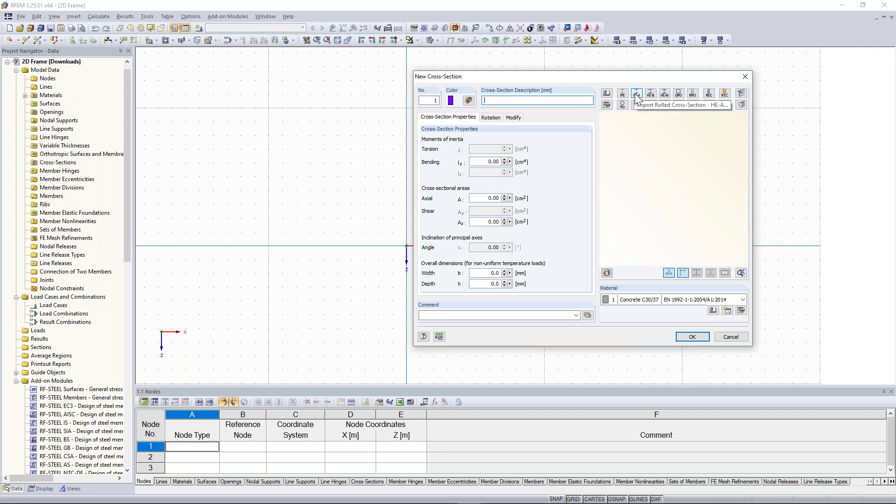
{"action": "left_click", "coordinate": [636, 94]}
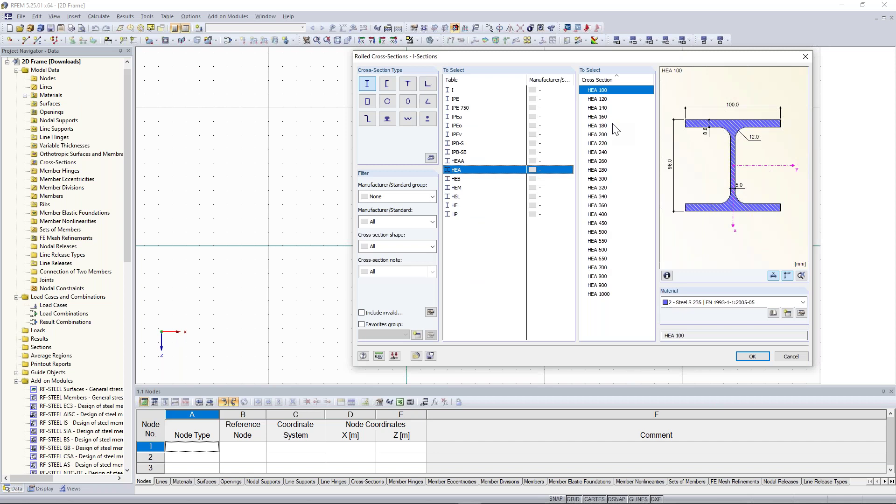
{"action": "left_click", "coordinate": [614, 125]}
{"action": "left_click", "coordinate": [711, 303]}
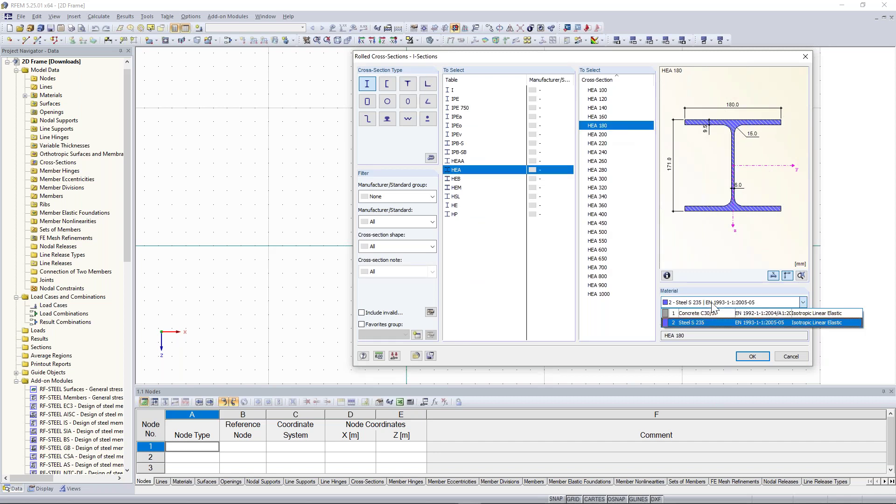
{"action": "left_click", "coordinate": [711, 303]}
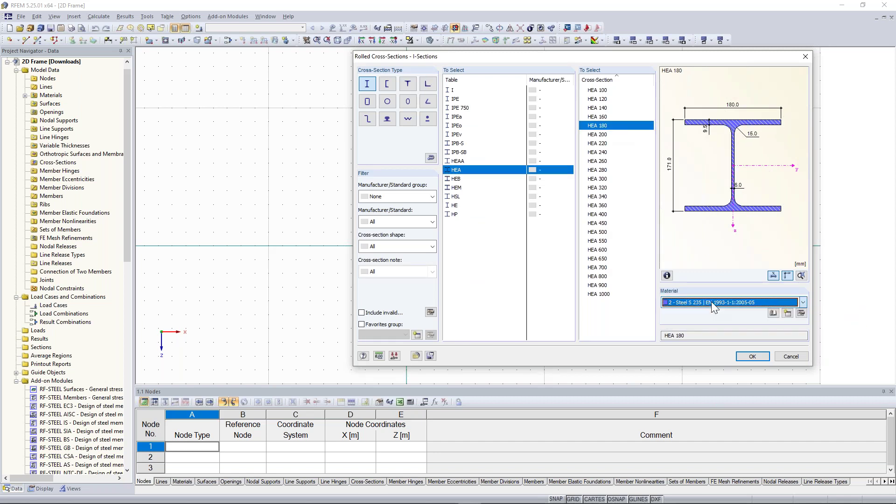
Step: Examine the material constants of Steel S 235 and its entry and filters in the material library
{"action": "left_click", "coordinate": [801, 313]}
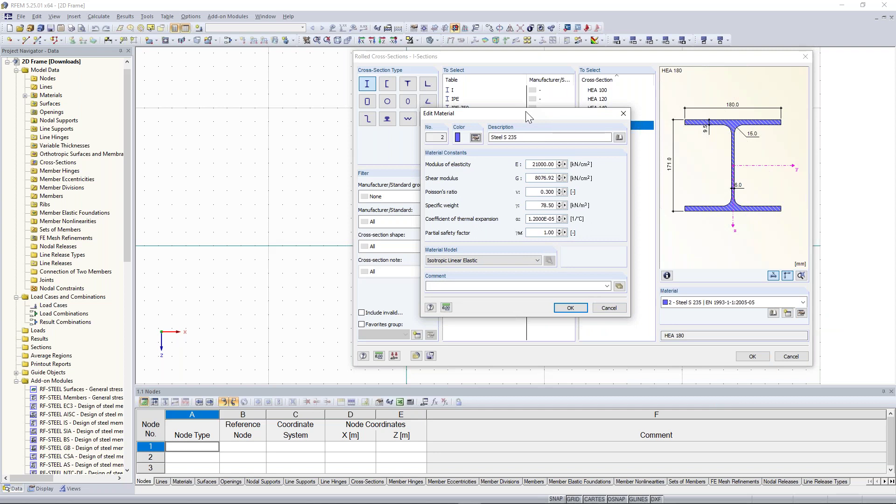
{"action": "left_click", "coordinate": [619, 136]}
{"action": "left_click_drag", "start_coordinate": [559, 16], "coordinate": [457, 24]}
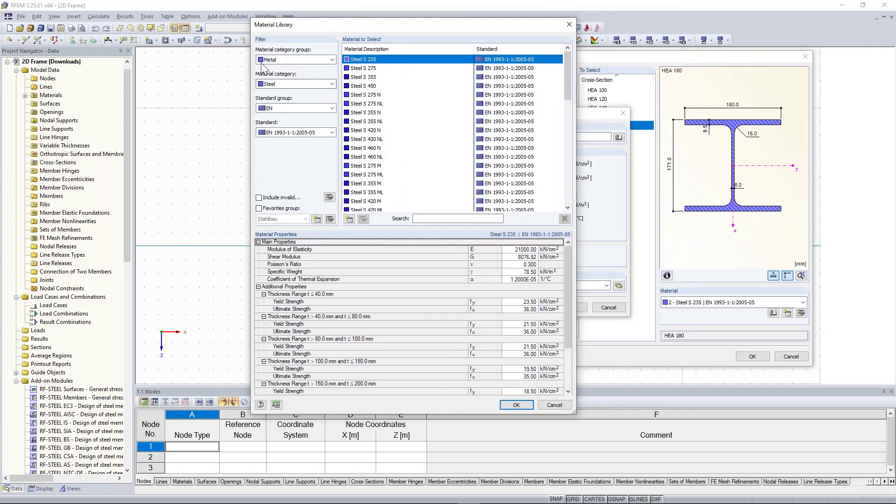
{"action": "left_click", "coordinate": [332, 60]}
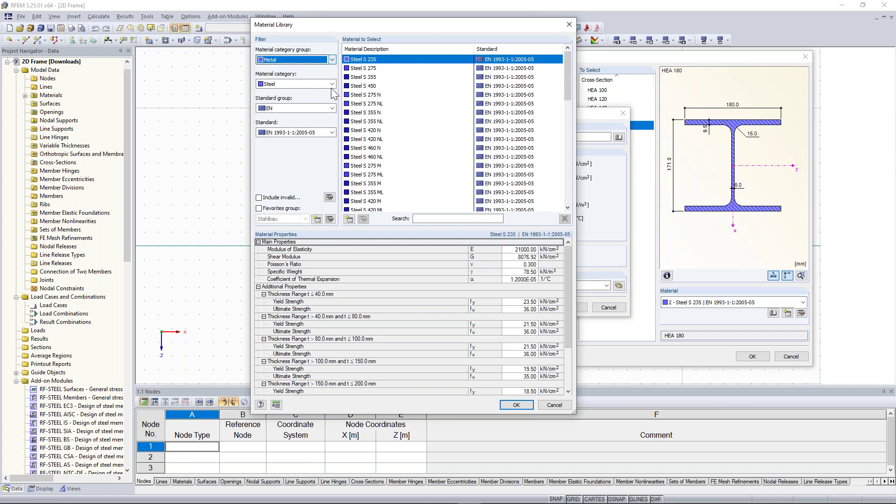
{"action": "key", "text": "Tab"}
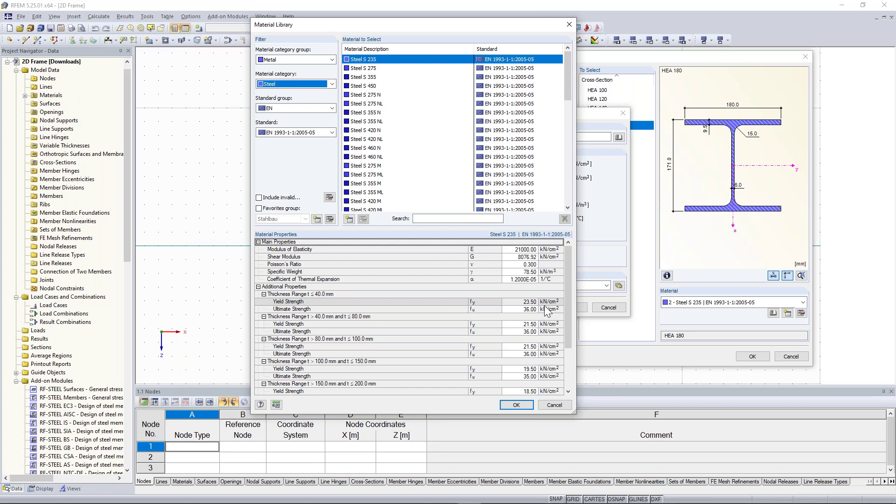
{"action": "left_click", "coordinate": [527, 404]}
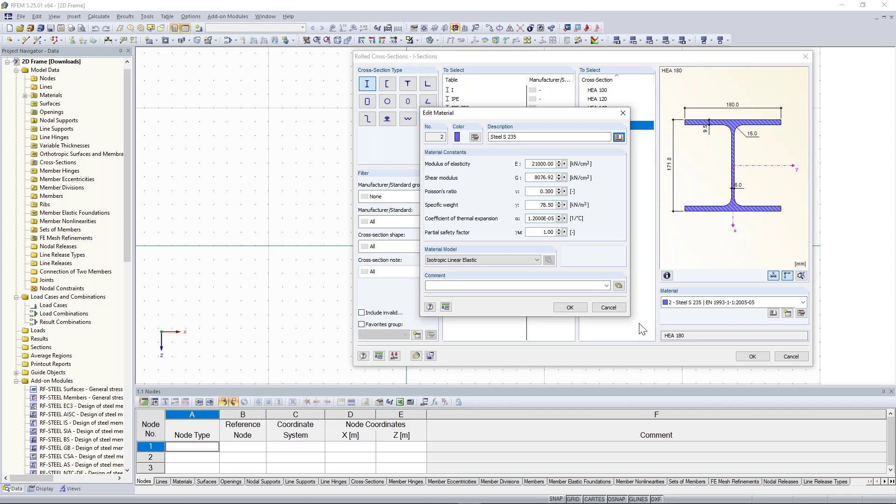
{"action": "left_click", "coordinate": [608, 307]}
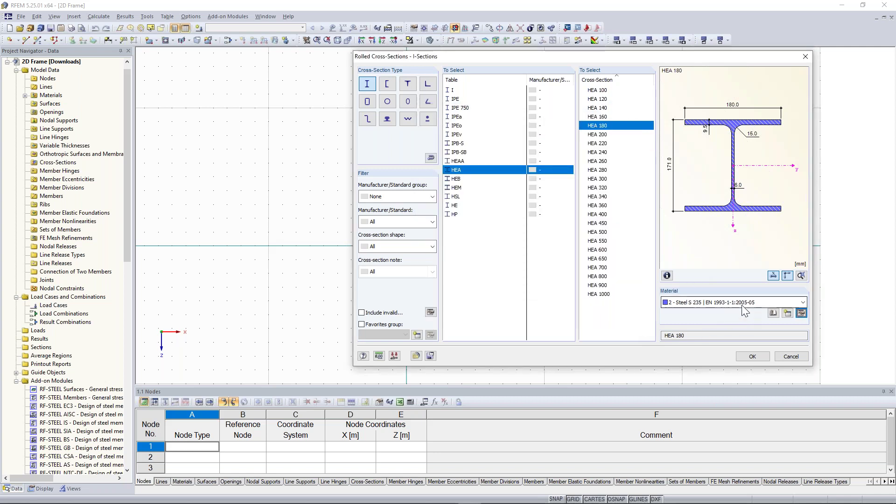
Step: Accept HEA 180 in Steel S 235 as the new member's start cross-section
{"action": "left_click", "coordinate": [757, 358]}
{"action": "left_click", "coordinate": [692, 339]}
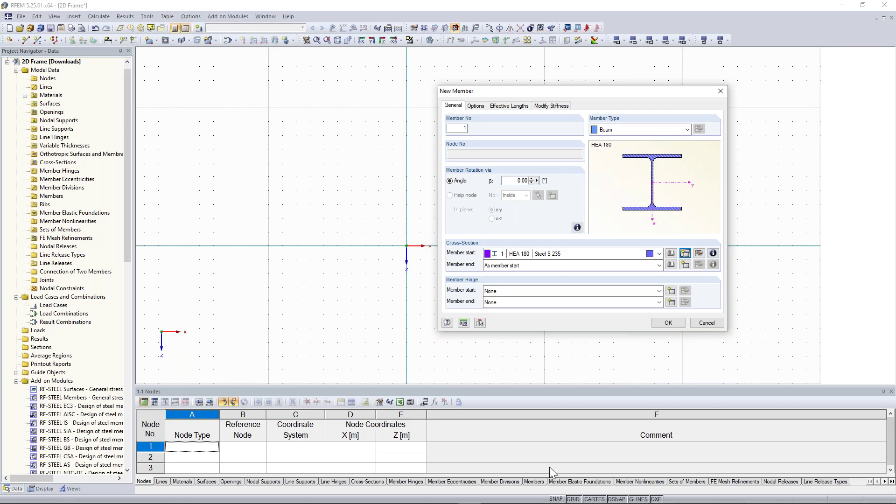
Step: Draw the first HEA 180 column from the origin vertically up to X 0, Z -9 m
{"action": "key", "text": "Return"}
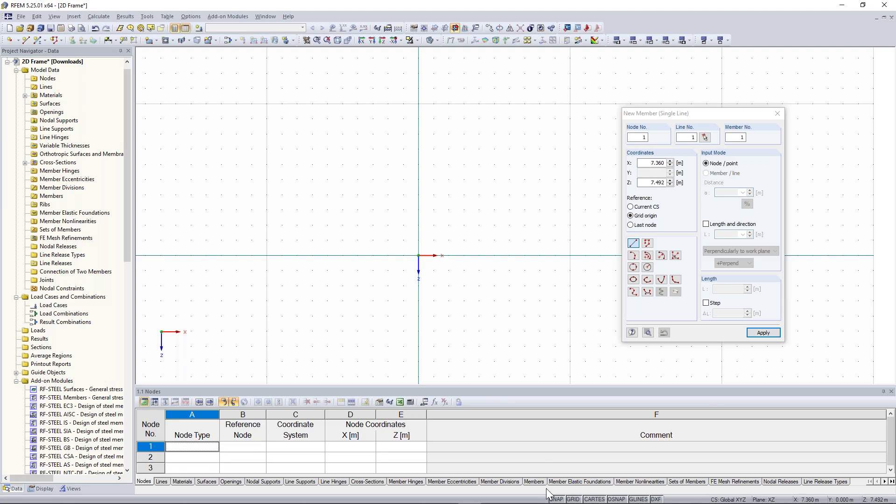
{"action": "left_click", "coordinate": [418, 255]}
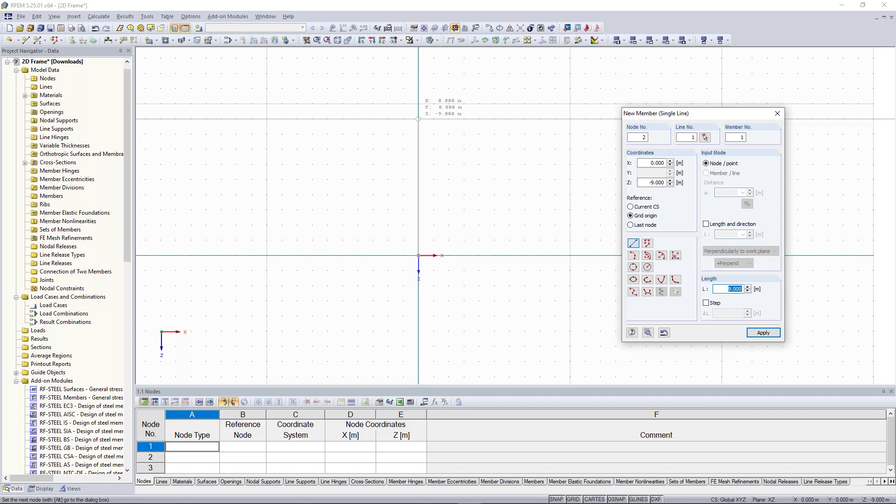
{"action": "key", "text": "Return"}
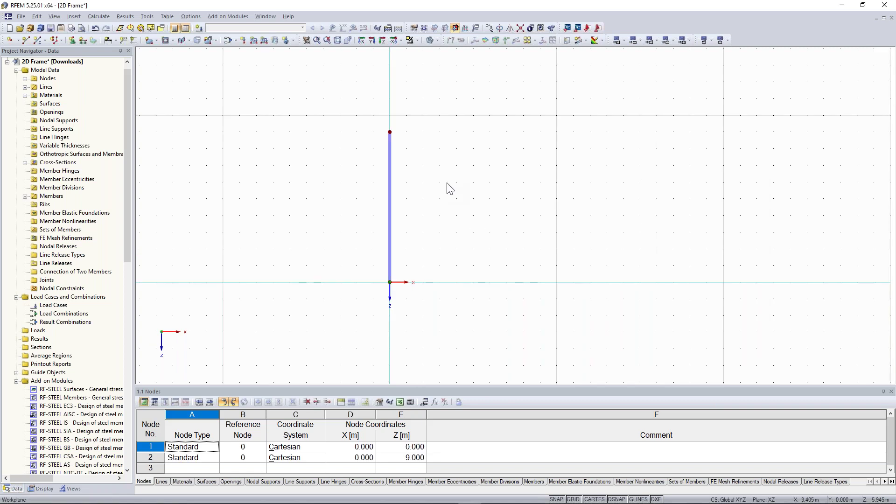
Step: Draw a second HEA 180 column, 9 m long, vertically up from the point X 8 m, Z 0
{"action": "middle_click_drag", "start_coordinate": [416, 189], "coordinate": [393, 194]}
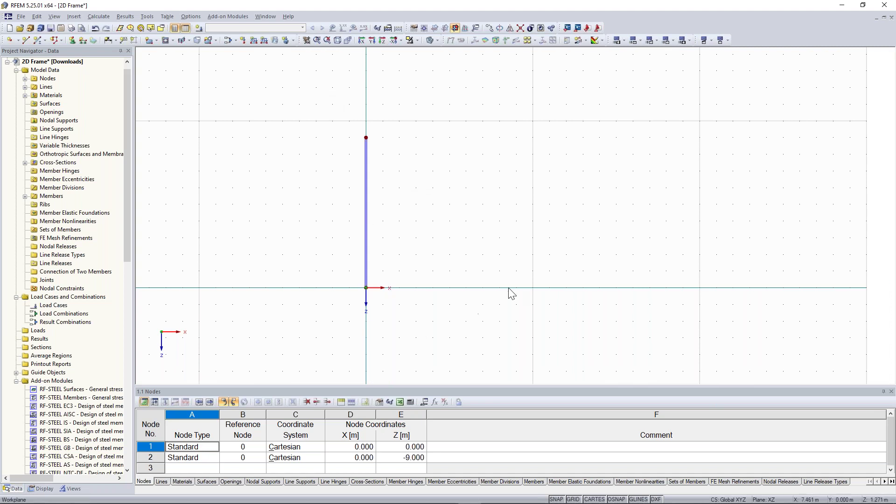
{"action": "left_click", "coordinate": [38, 40]}
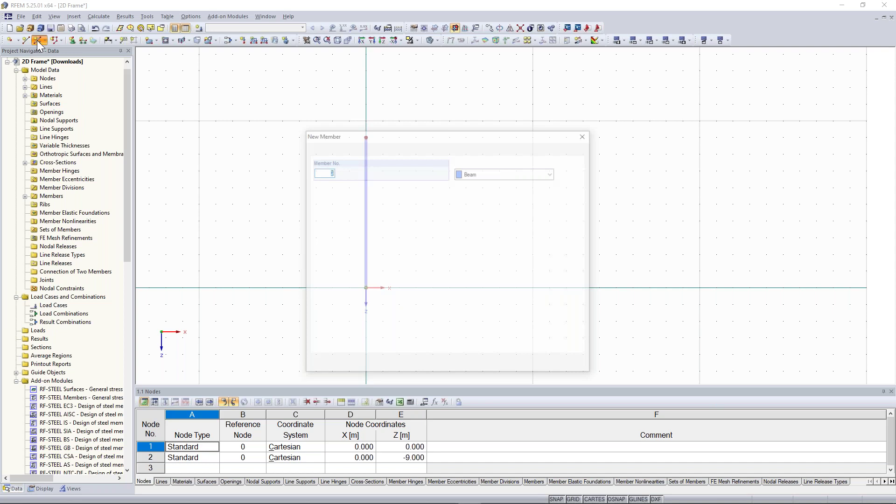
{"action": "left_click", "coordinate": [522, 368]}
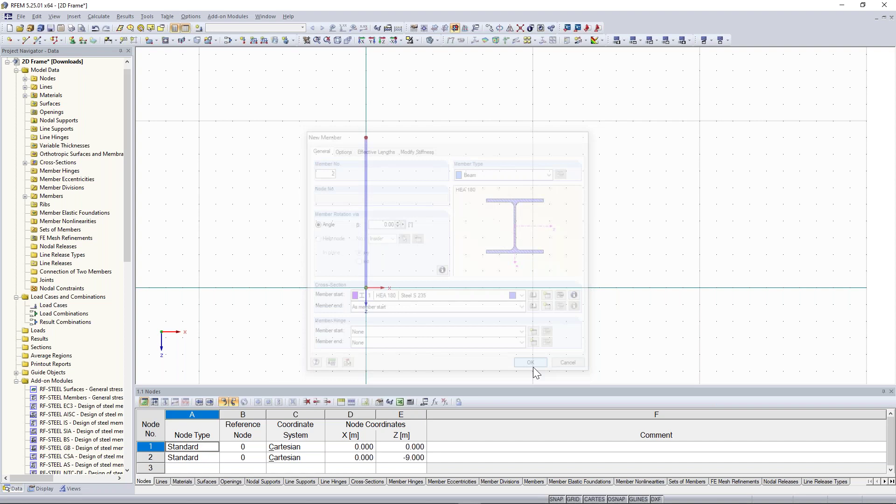
{"action": "left_click", "coordinate": [532, 366]}
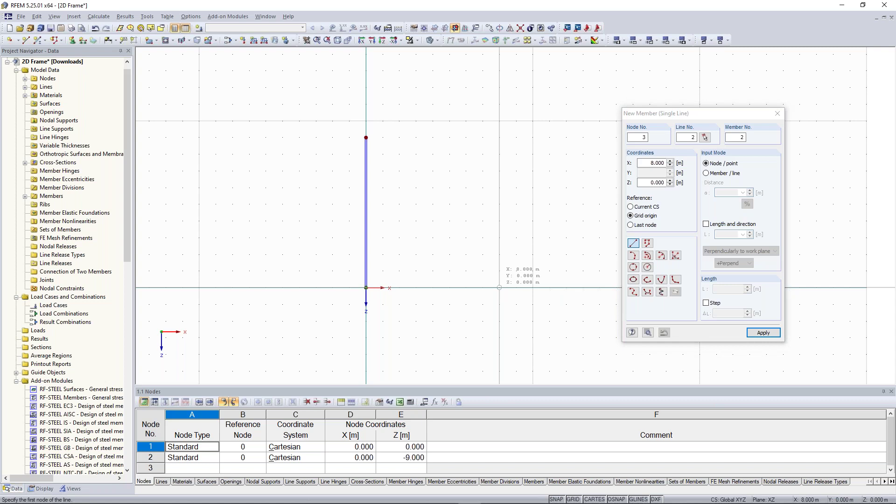
{"action": "left_click", "coordinate": [499, 287]}
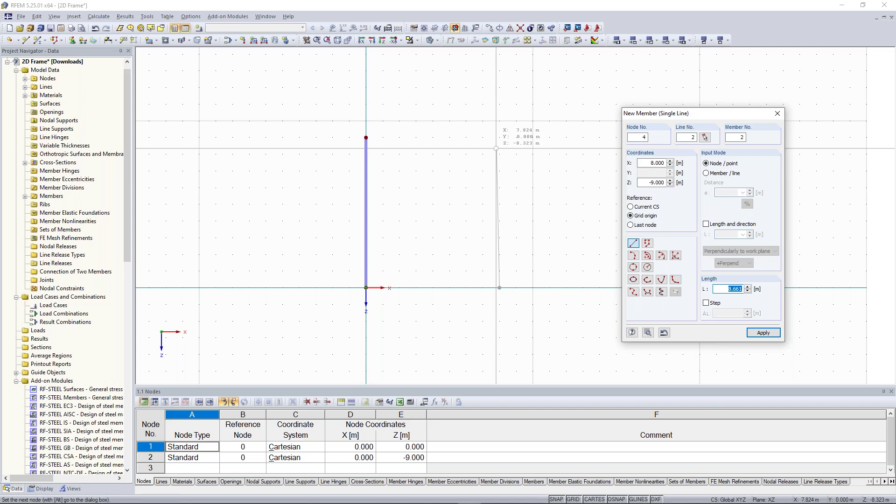
{"action": "type", "text": "9"}
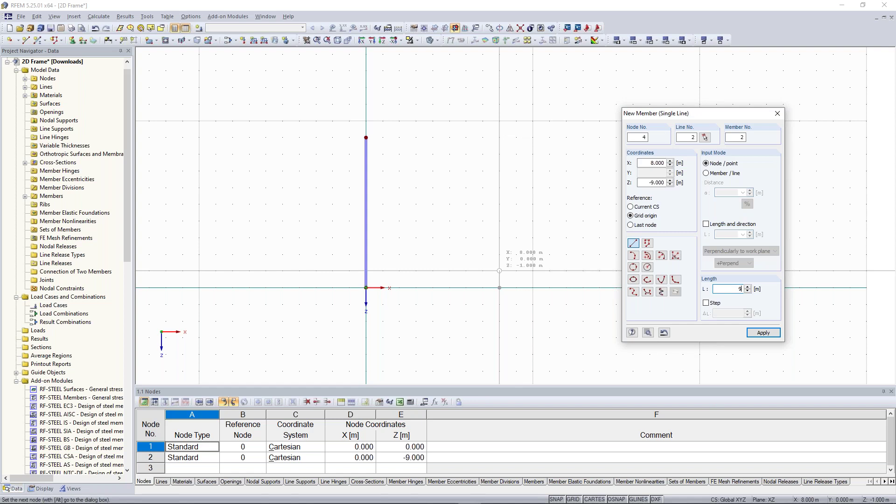
{"action": "key", "text": "Return"}
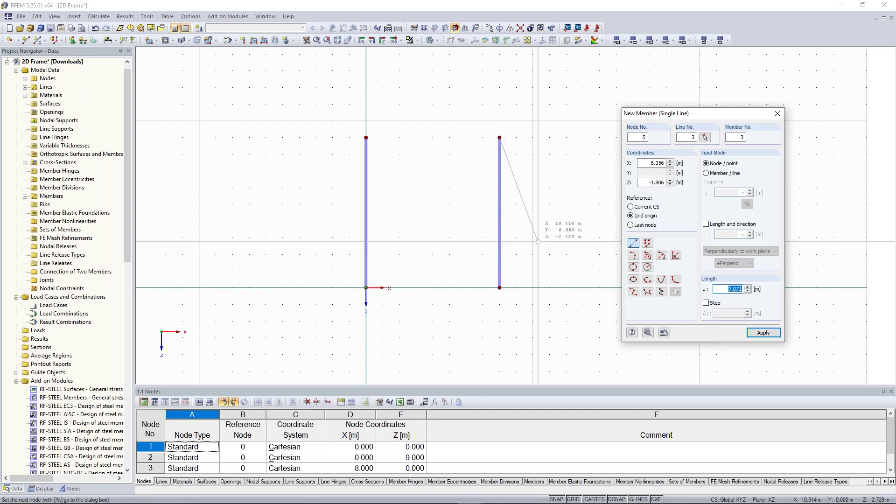
{"action": "right_click", "coordinate": [476, 94]}
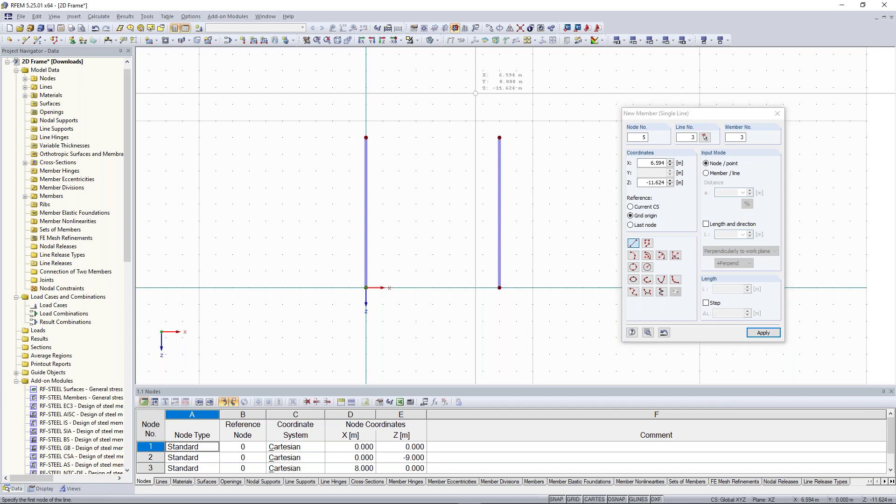
{"action": "right_click", "coordinate": [475, 93]}
Step: Start a new beam member with a new rolled IPE 270 cross-section in Steel S 235
{"action": "scroll", "coordinate": [476, 93], "scroll_direction": "up", "scroll_amount": 1}
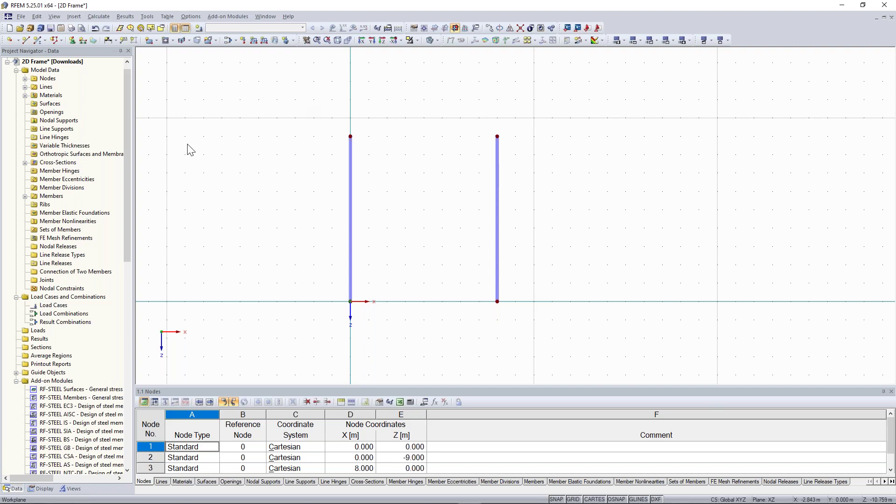
{"action": "left_click", "coordinate": [37, 41]}
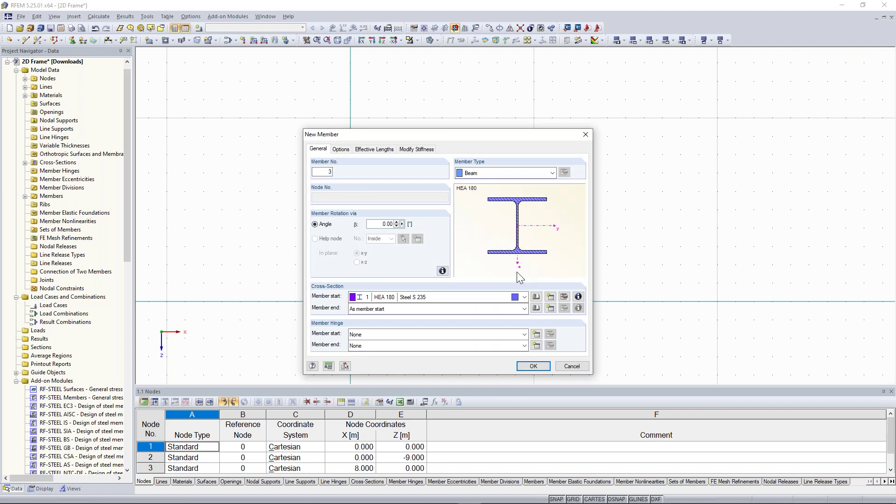
{"action": "left_click", "coordinate": [550, 298]}
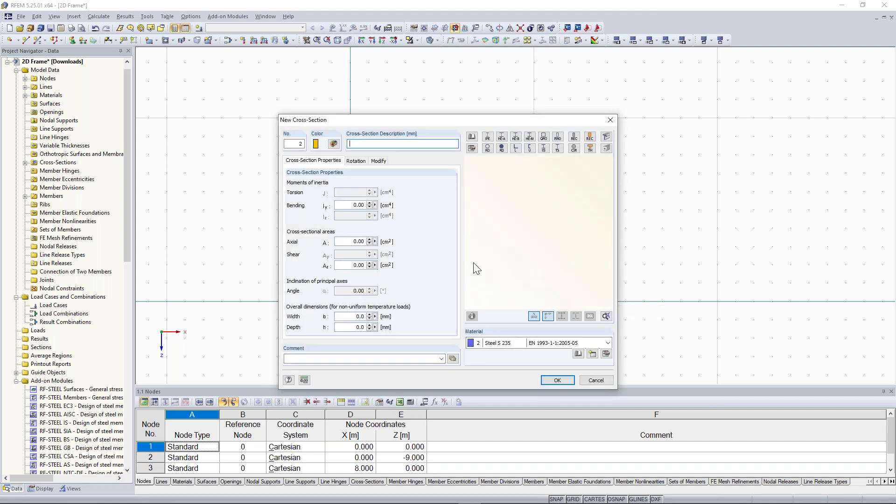
{"action": "left_click", "coordinate": [488, 138]}
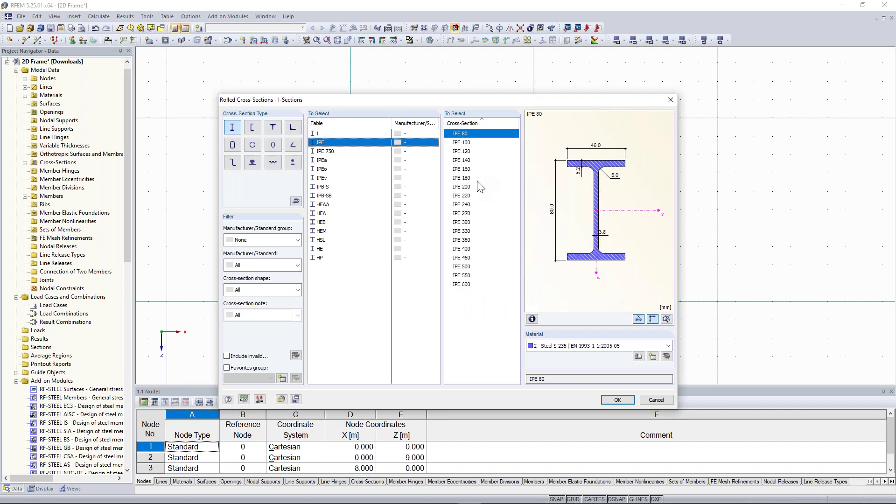
{"action": "left_click", "coordinate": [471, 213]}
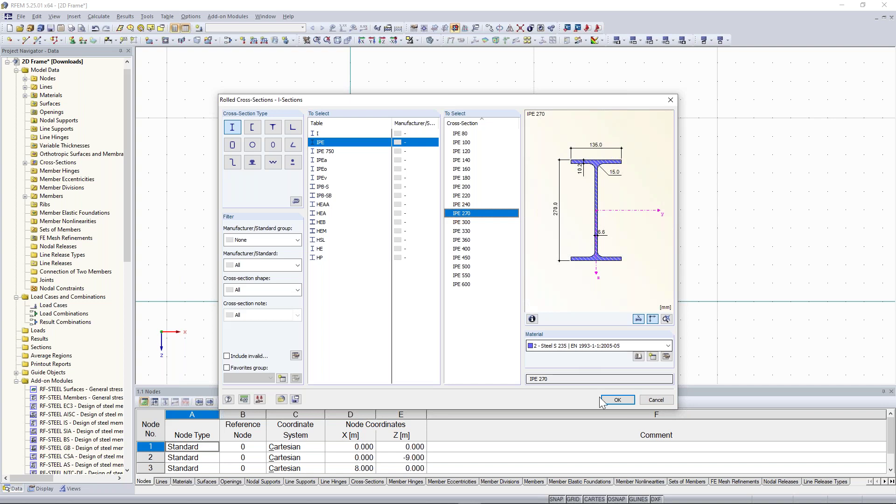
{"action": "left_click", "coordinate": [615, 399]}
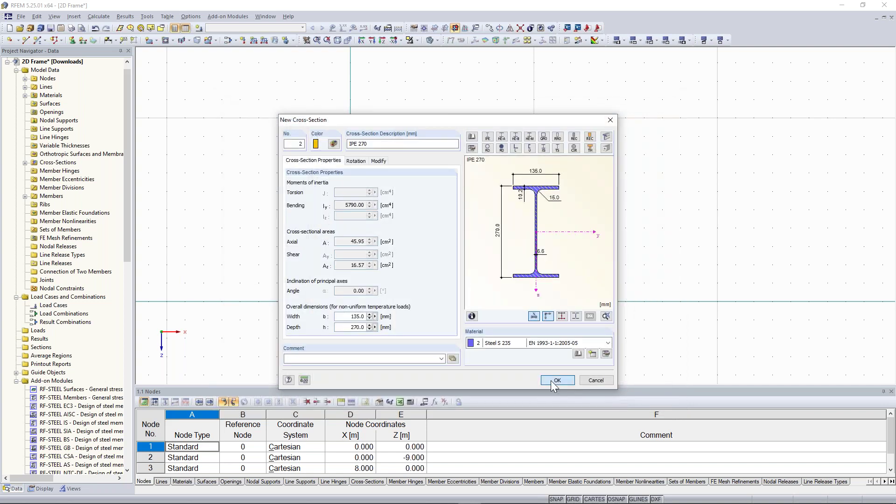
{"action": "left_click", "coordinate": [550, 379]}
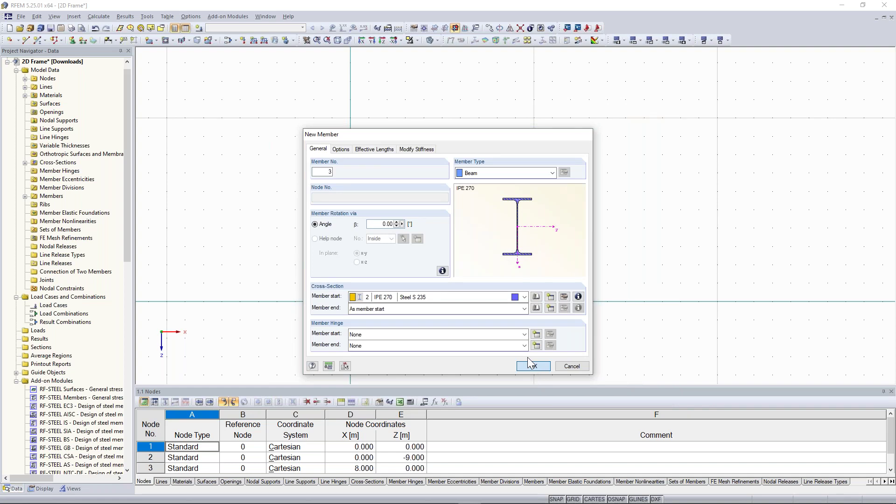
{"action": "left_click", "coordinate": [529, 359]}
Step: Place the IPE 270 beam horizontally between the top nodes of the two columns
{"action": "left_click", "coordinate": [497, 136]}
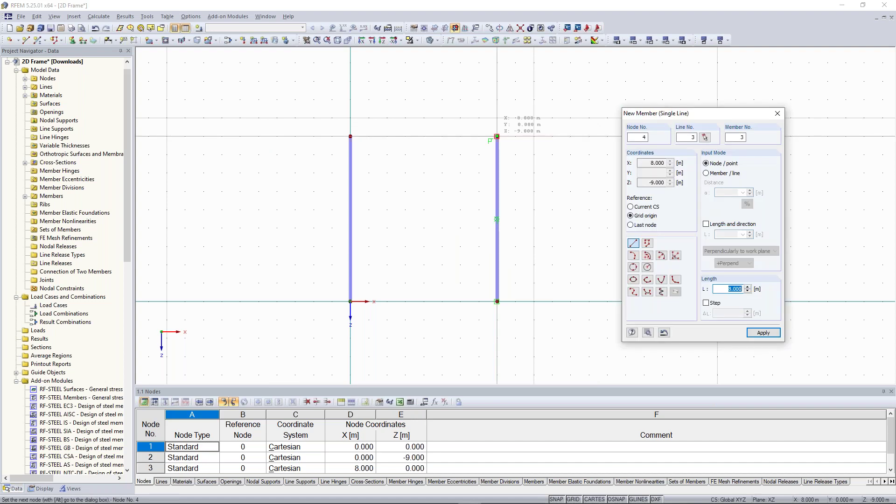
{"action": "key", "text": "Return"}
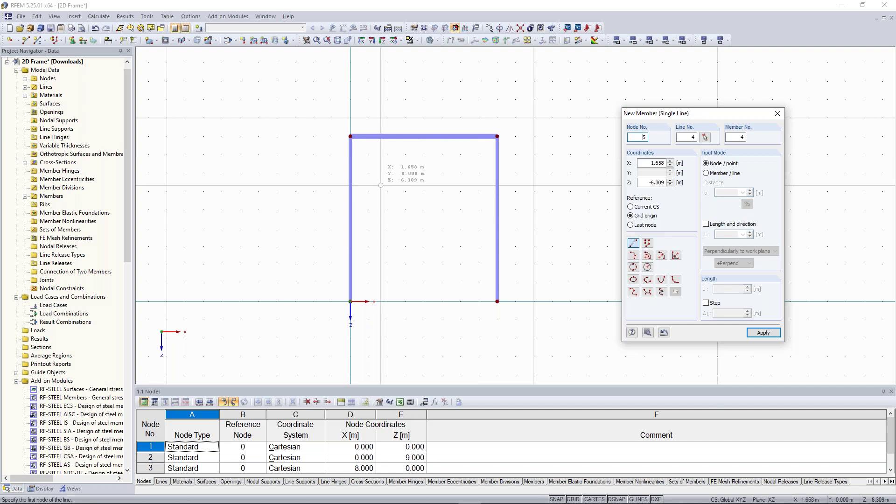
{"action": "key", "text": "Escape"}
Step: Examine the frame's nodes and lines in the model data tree
{"action": "scroll", "coordinate": [302, 202], "scroll_direction": "up", "scroll_amount": 1}
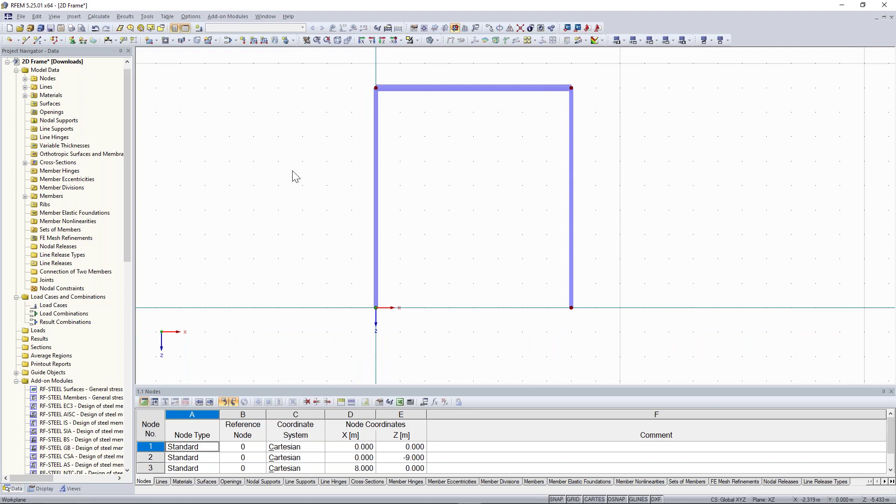
{"action": "scroll", "coordinate": [67, 165], "scroll_direction": "up", "scroll_amount": 1}
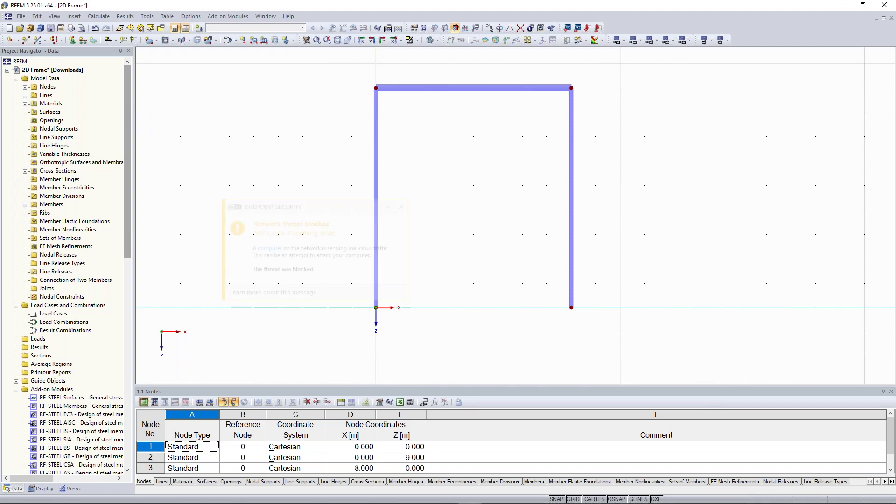
{"action": "left_click", "coordinate": [401, 206]}
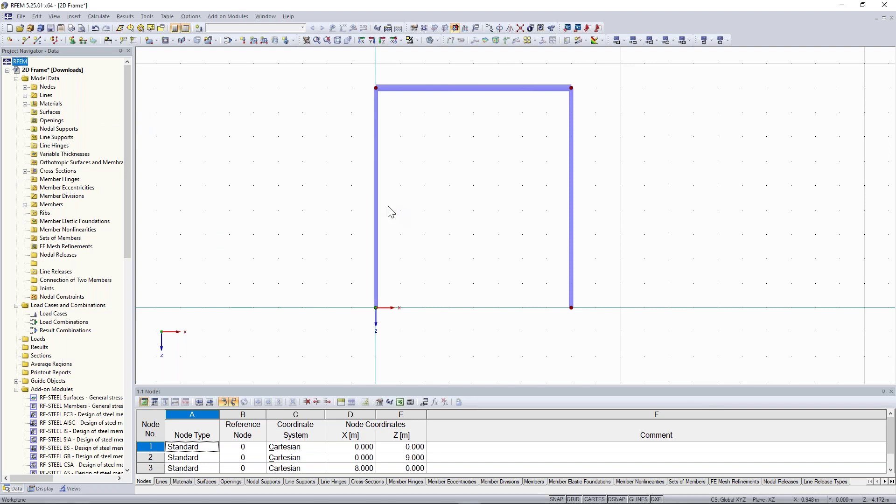
{"action": "left_click", "coordinate": [25, 87]}
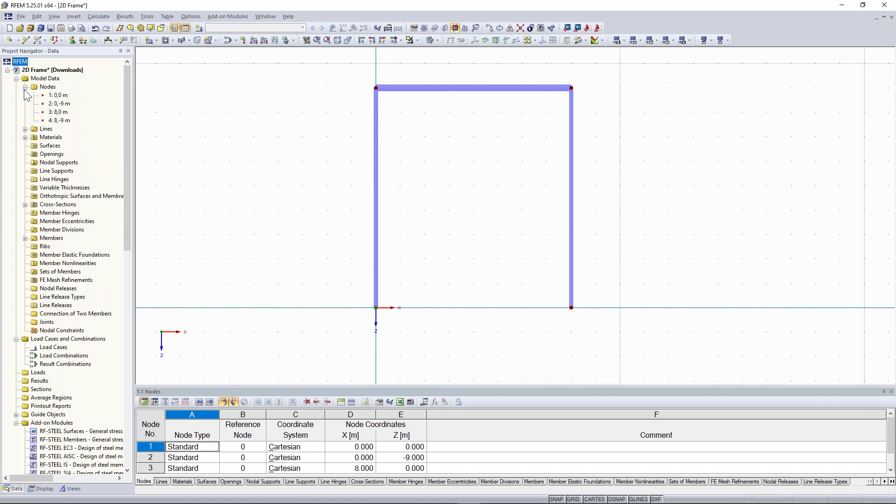
{"action": "left_click", "coordinate": [25, 86]}
{"action": "left_click", "coordinate": [25, 95]}
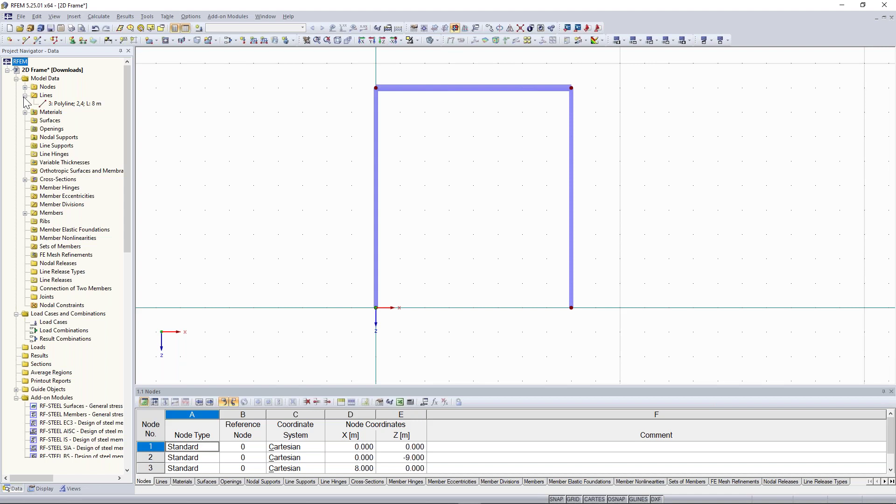
{"action": "left_click", "coordinate": [25, 95]}
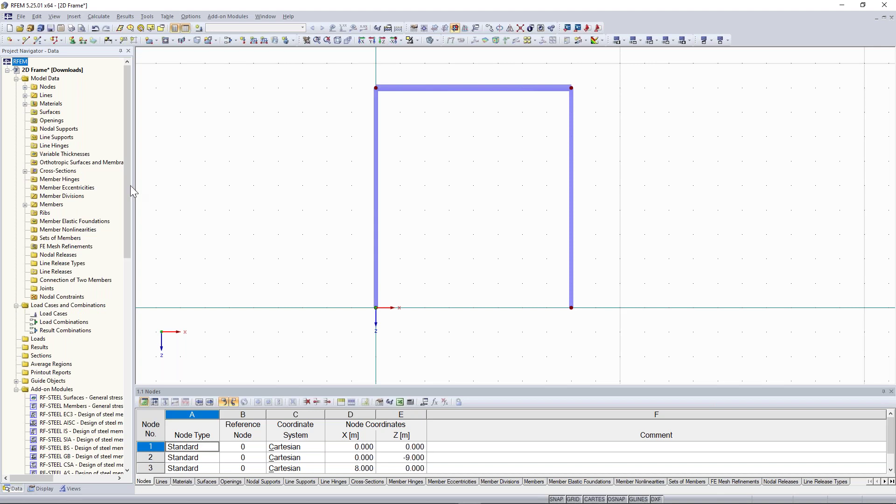
{"action": "scroll", "coordinate": [130, 185], "scroll_direction": "down", "scroll_amount": 9}
{"action": "left_click_drag", "start_coordinate": [131, 230], "coordinate": [127, 100]}
Step: Create a new IPE 360 cross-section in Steel S 235 and list the model's cross-sections
{"action": "right_click", "coordinate": [53, 174]}
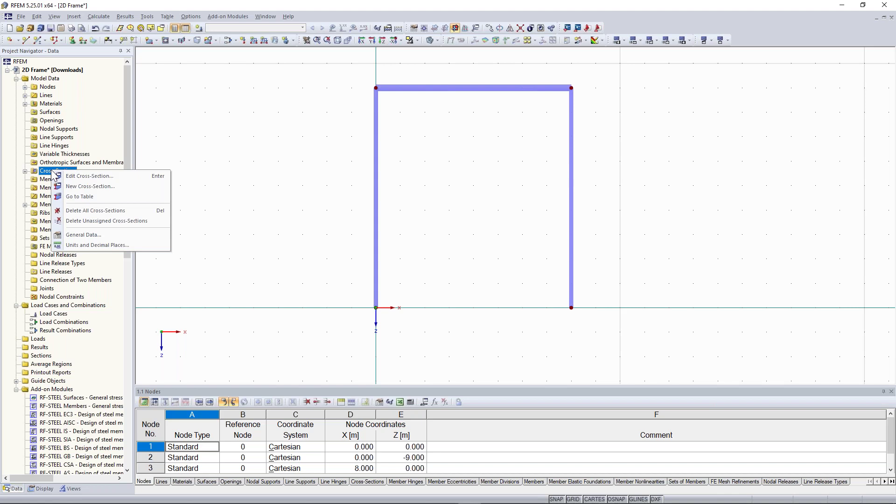
{"action": "left_click", "coordinate": [95, 186]}
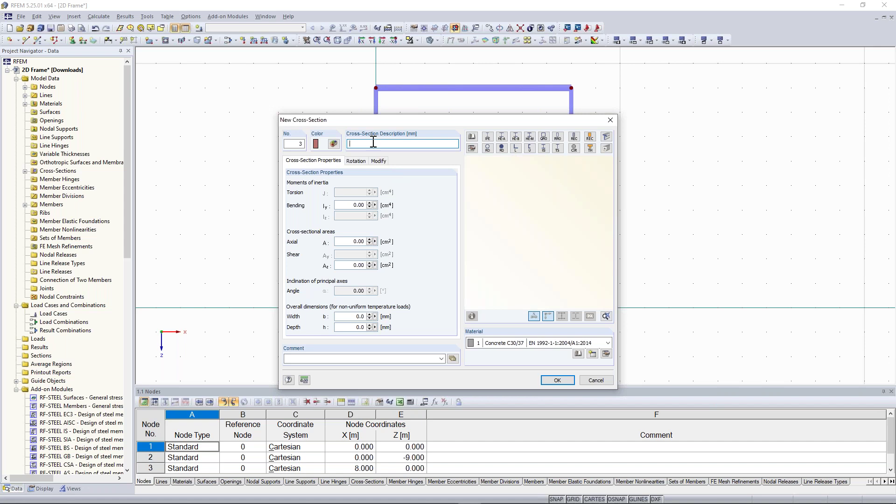
{"action": "type", "text": "ipe"}
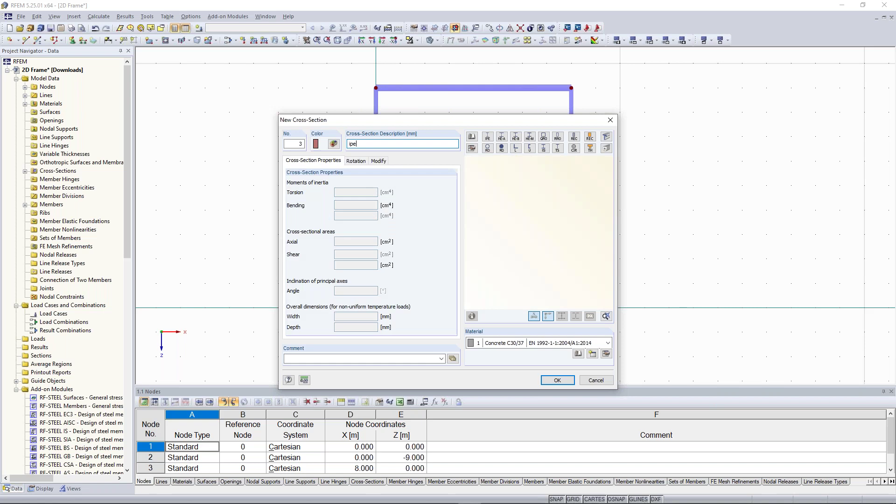
{"action": "type", "text": " 36"}
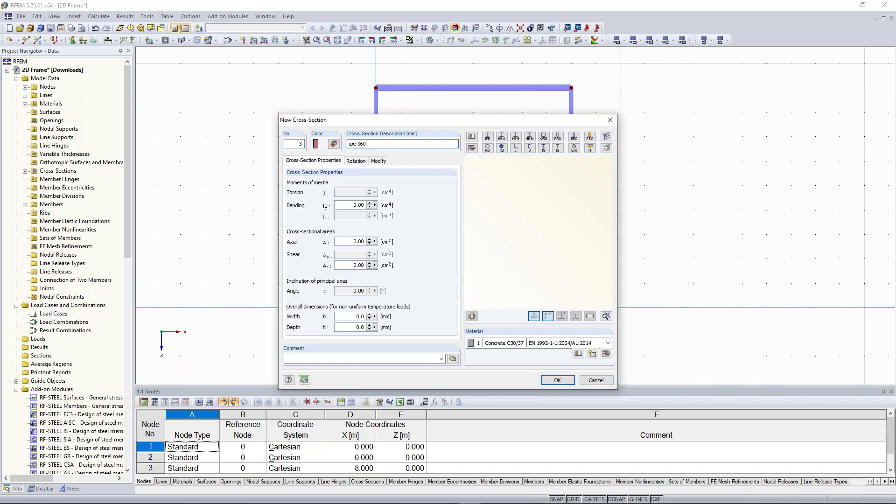
{"action": "type", "text": "0"}
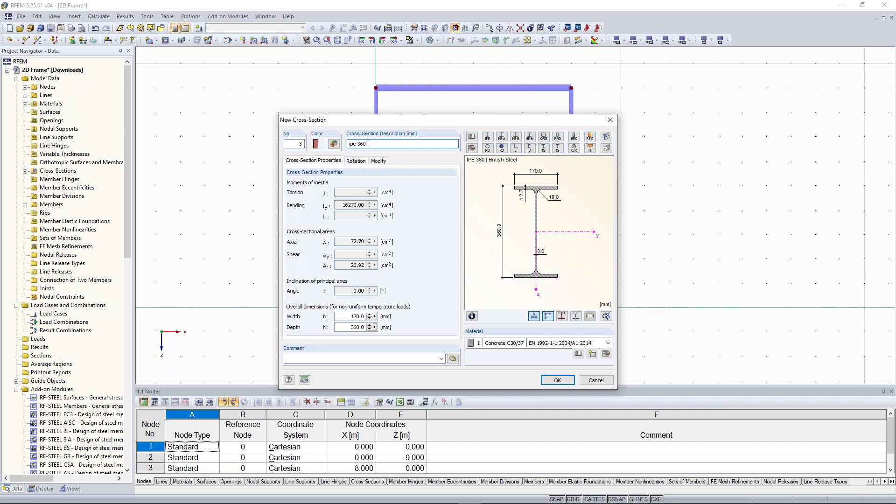
{"action": "left_click", "coordinate": [517, 345]}
{"action": "left_click", "coordinate": [516, 363]}
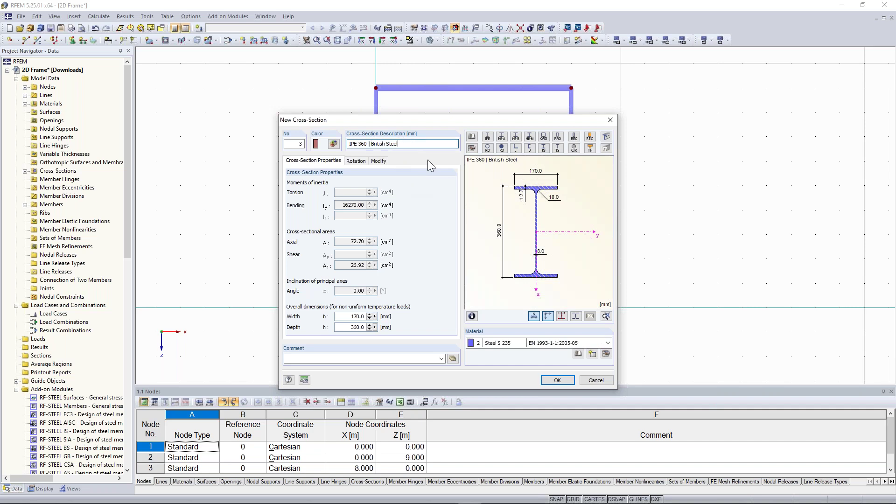
{"action": "left_click", "coordinate": [558, 380]}
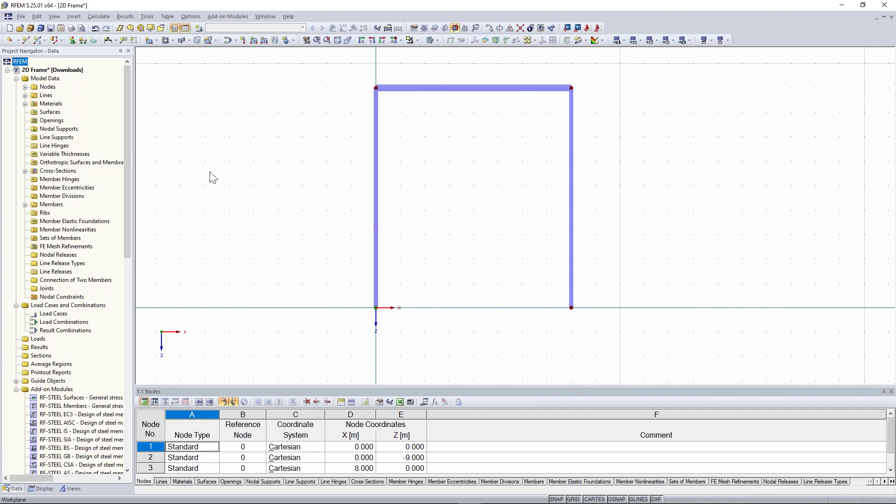
{"action": "left_click", "coordinate": [26, 171]}
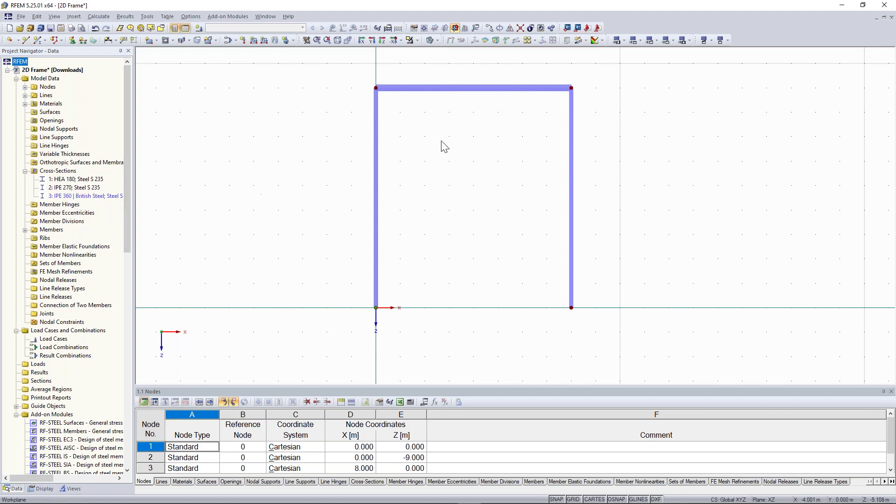
{"action": "middle_click_drag", "start_coordinate": [397, 175], "coordinate": [368, 182]}
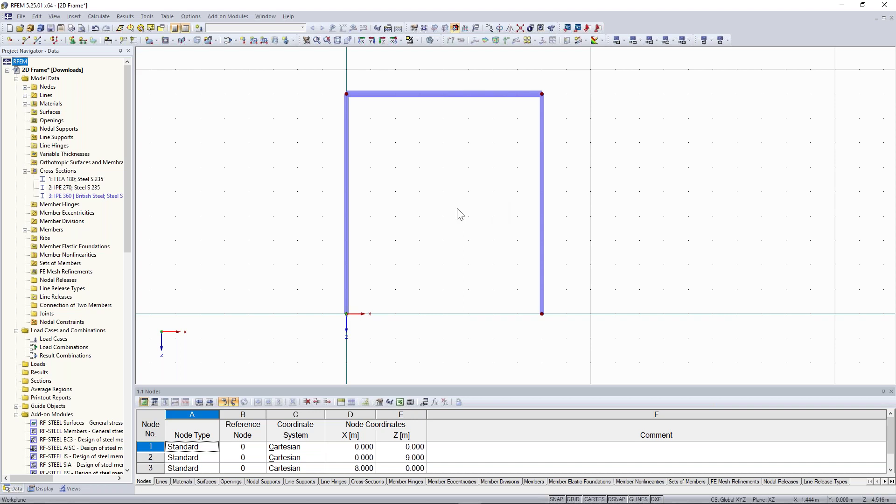
Step: Divide the left column by distance with a new intermediate node 5 m from the member start
{"action": "middle_click_drag", "start_coordinate": [417, 210], "coordinate": [417, 210]}
{"action": "middle_click_drag", "start_coordinate": [416, 210], "coordinate": [384, 202]}
{"action": "scroll", "coordinate": [385, 202], "scroll_direction": "up", "scroll_amount": 1}
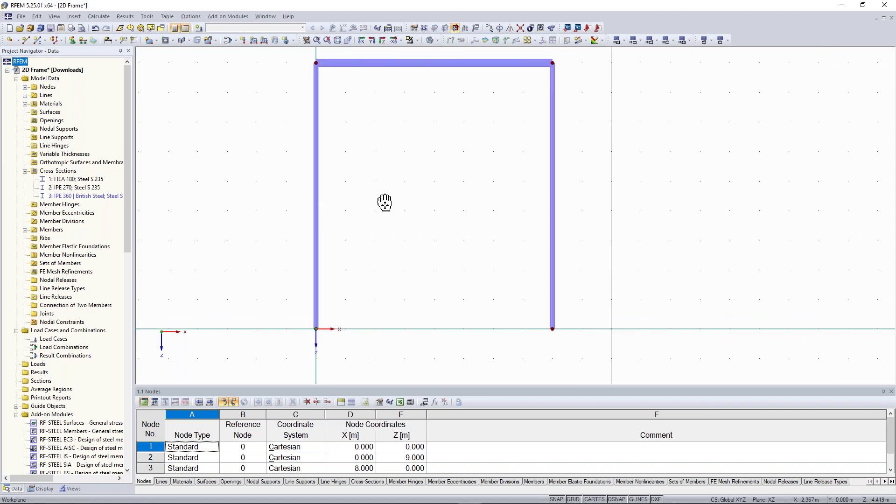
{"action": "middle_click_drag", "start_coordinate": [385, 202], "coordinate": [388, 200]}
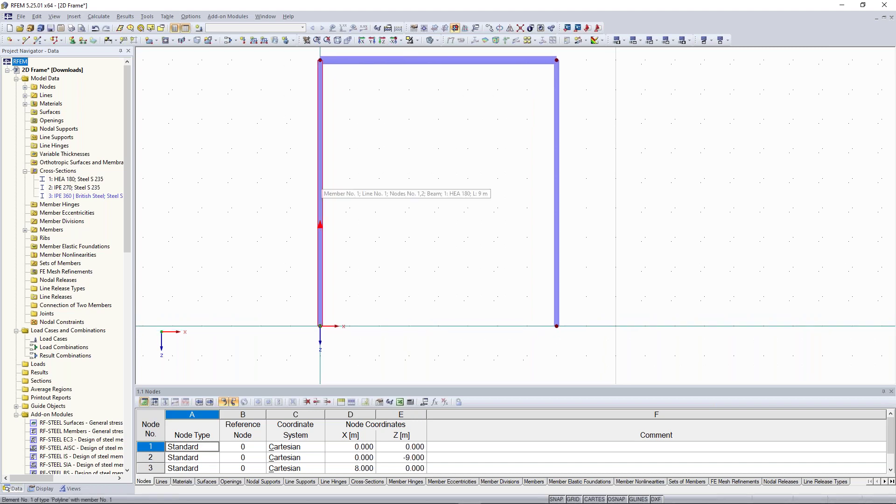
{"action": "right_click", "coordinate": [329, 191]}
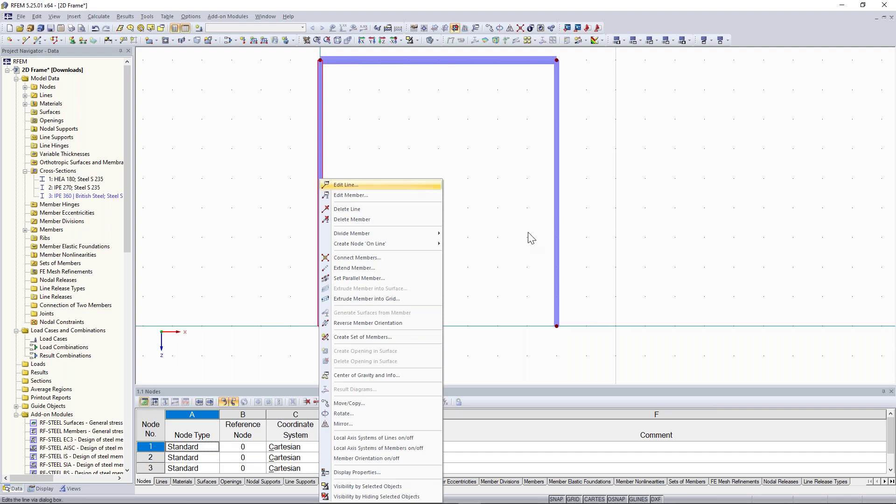
{"action": "mouse_move", "coordinate": [374, 234]}
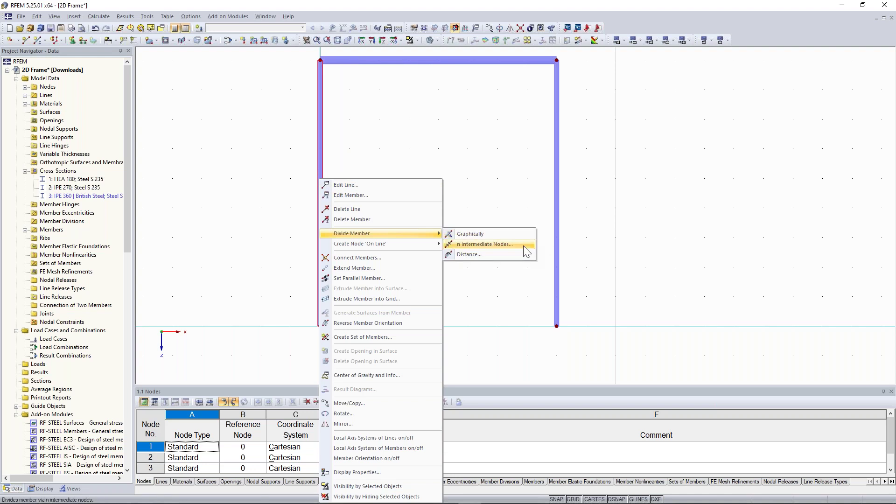
{"action": "left_click", "coordinate": [481, 254]}
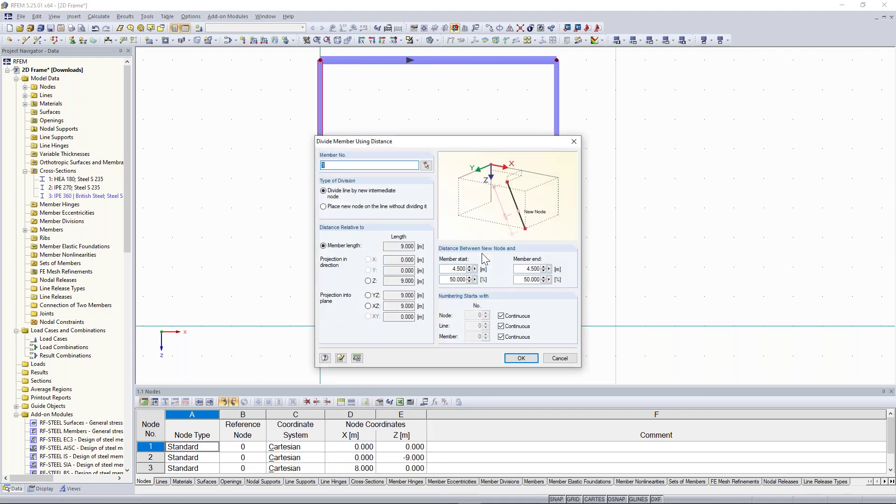
{"action": "left_click_drag", "start_coordinate": [427, 140], "coordinate": [528, 96]}
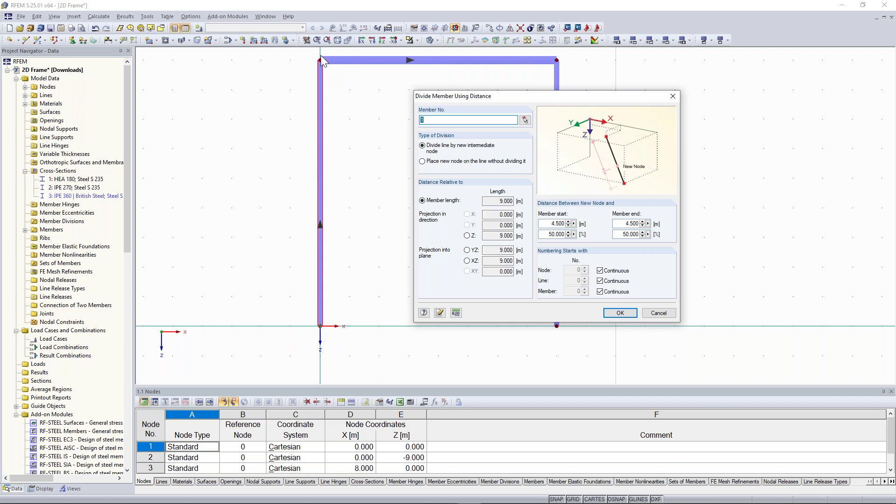
{"action": "left_click_drag", "start_coordinate": [447, 98], "coordinate": [396, 112]}
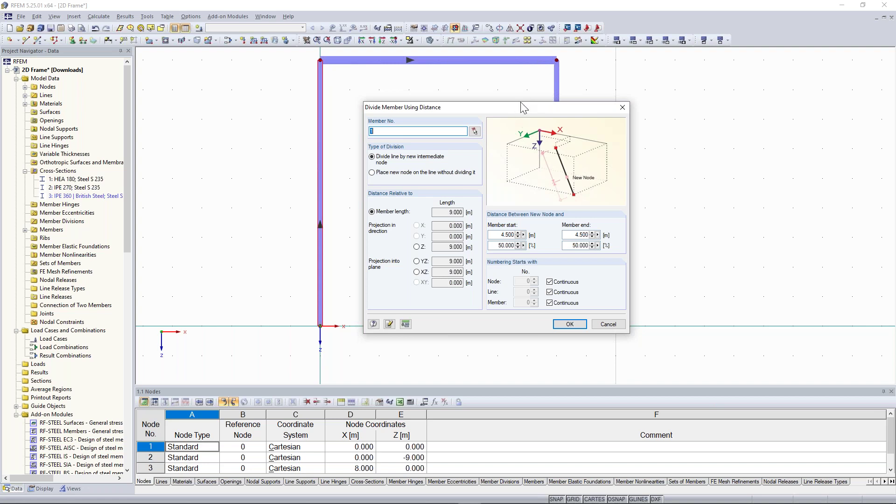
{"action": "left_click_drag", "start_coordinate": [517, 110], "coordinate": [550, 97]}
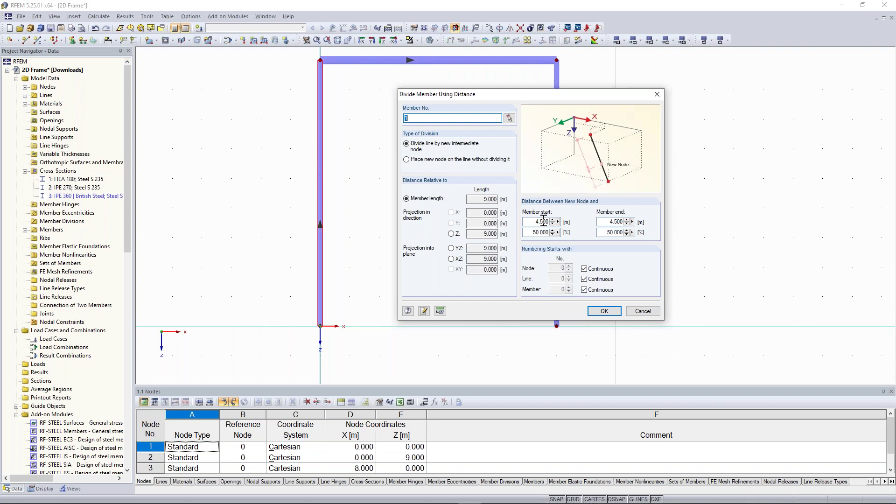
{"action": "left_click_drag", "start_coordinate": [511, 94], "coordinate": [496, 75]}
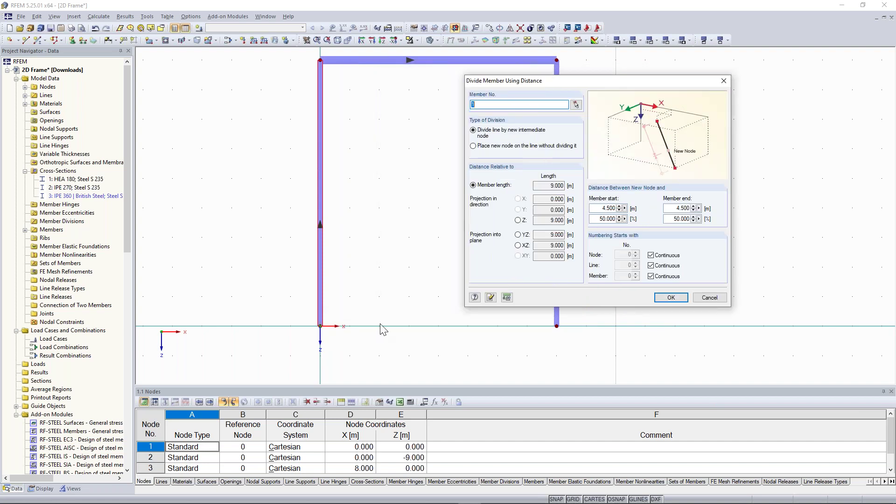
{"action": "left_click_drag", "start_coordinate": [572, 81], "coordinate": [605, 77]}
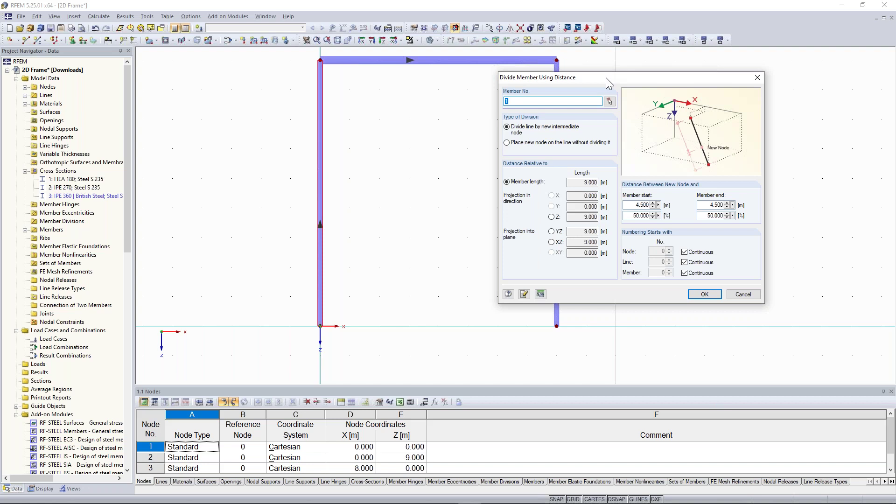
{"action": "double_click", "coordinate": [643, 205]}
{"action": "type", "text": "5"}
{"action": "left_click", "coordinate": [707, 295]}
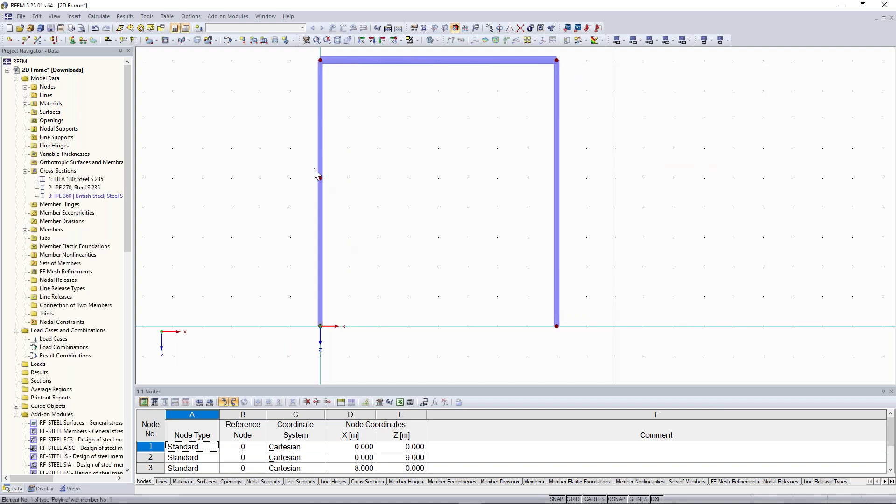
Step: Draw an IPE 360 beam horizontally from the left column's intermediate node to the right column at Z = -5 m
{"action": "scroll", "coordinate": [363, 179], "scroll_direction": "up", "scroll_amount": 1}
{"action": "scroll", "coordinate": [364, 178], "scroll_direction": "down", "scroll_amount": 1}
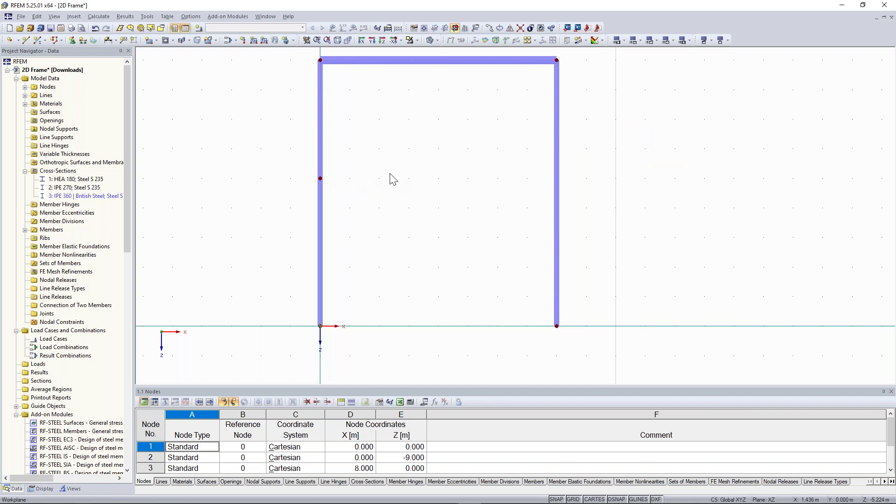
{"action": "middle_click_drag", "start_coordinate": [343, 171], "coordinate": [313, 187]}
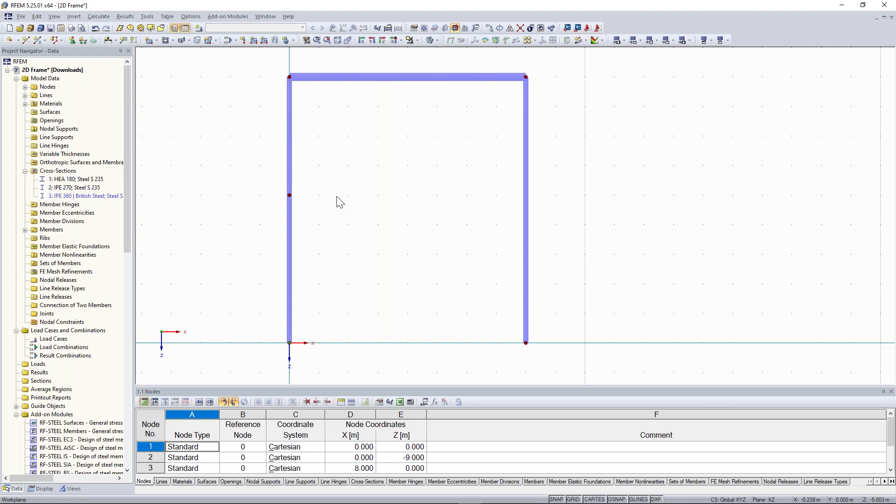
{"action": "left_click", "coordinate": [38, 42]}
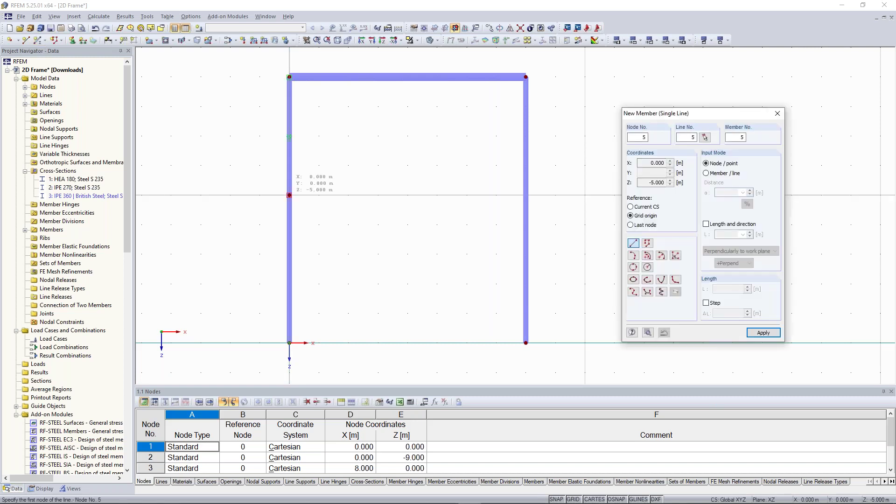
{"action": "scroll", "coordinate": [517, 198], "scroll_direction": "up", "scroll_amount": 1}
{"action": "scroll", "coordinate": [517, 199], "scroll_direction": "up", "scroll_amount": 1}
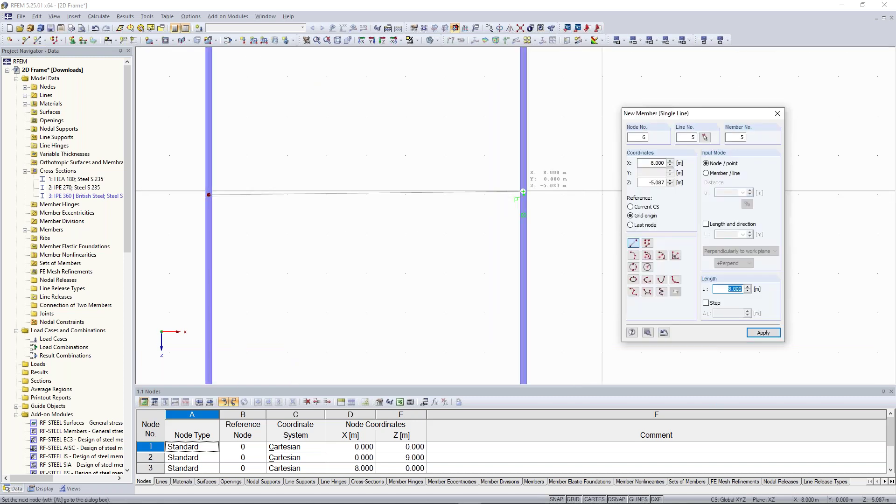
{"action": "scroll", "coordinate": [523, 191], "scroll_direction": "up", "scroll_amount": 2}
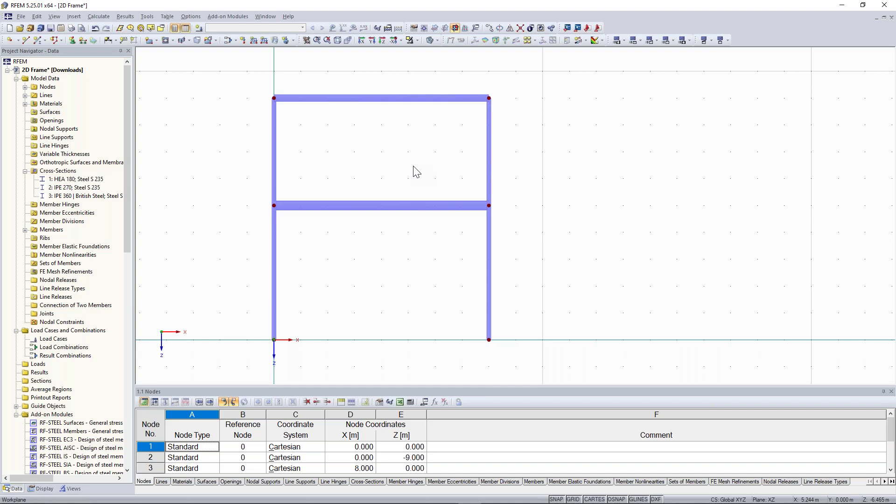
Step: Divide the IPE 360 beam graphically with a new node about 4.5 m from the left column
{"action": "right_click", "coordinate": [392, 192]}
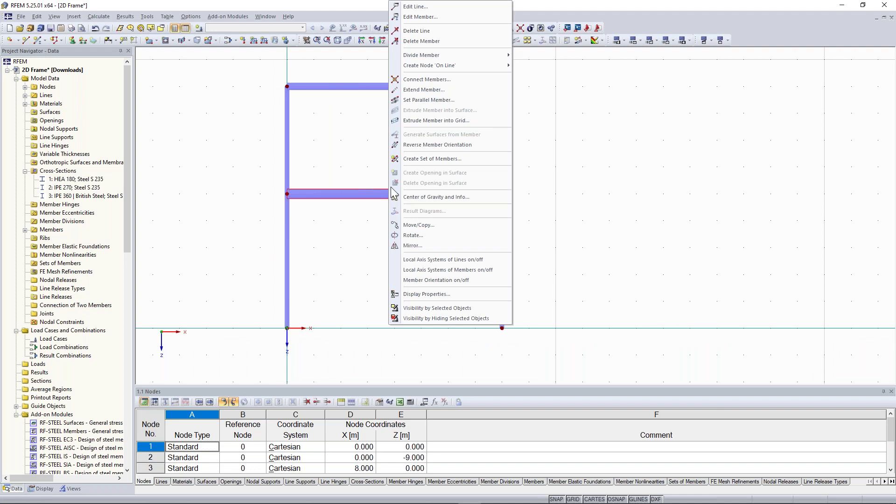
{"action": "mouse_move", "coordinate": [466, 55]}
{"action": "left_click", "coordinate": [543, 57]}
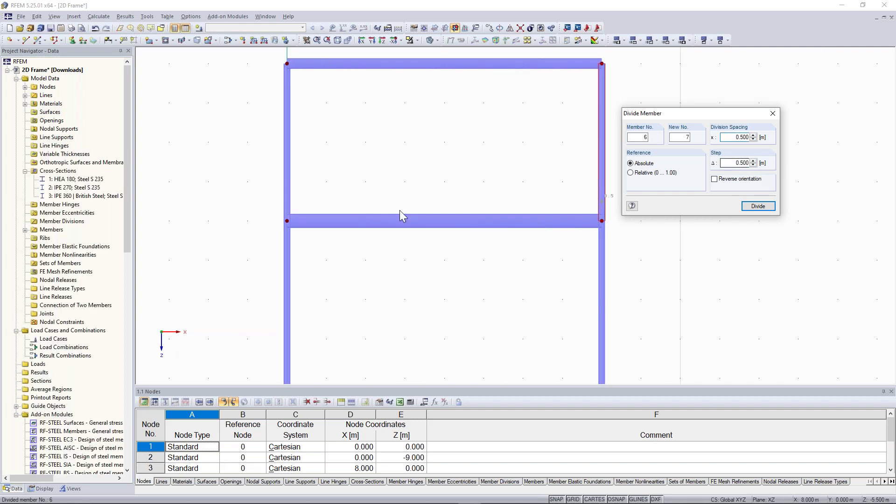
{"action": "left_click", "coordinate": [406, 193]}
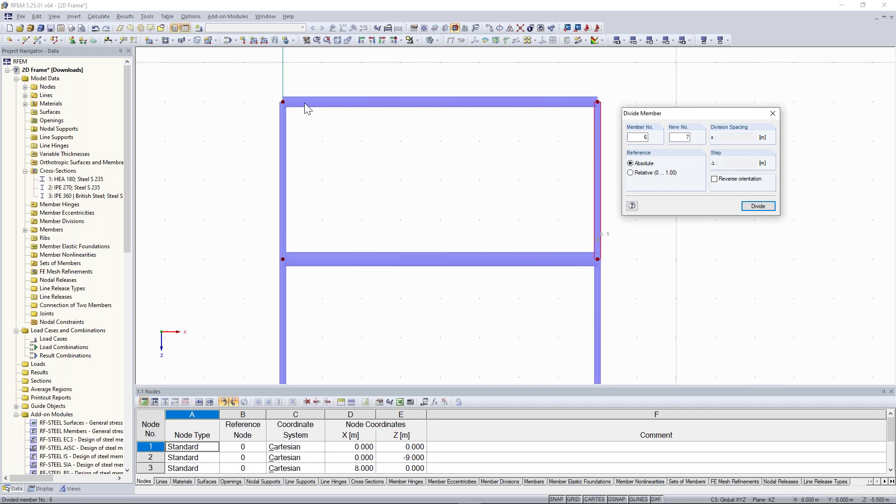
{"action": "left_click", "coordinate": [306, 104]}
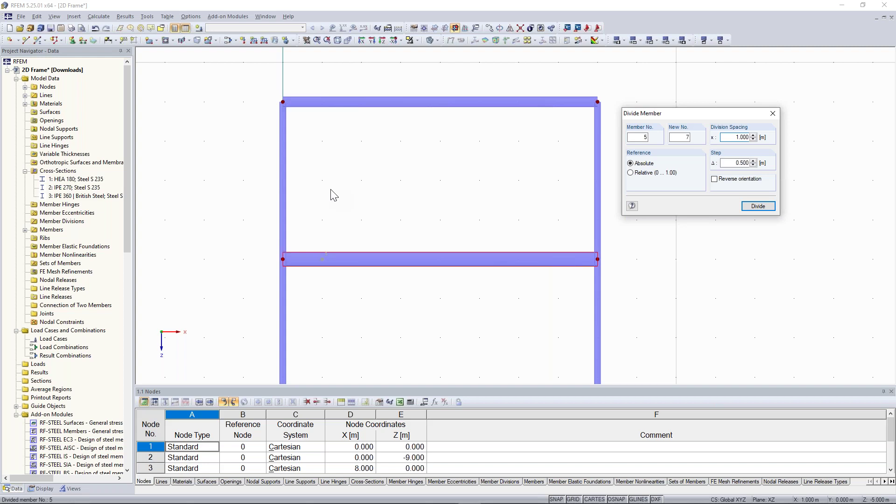
{"action": "middle_click_drag", "start_coordinate": [623, 234], "coordinate": [625, 150]}
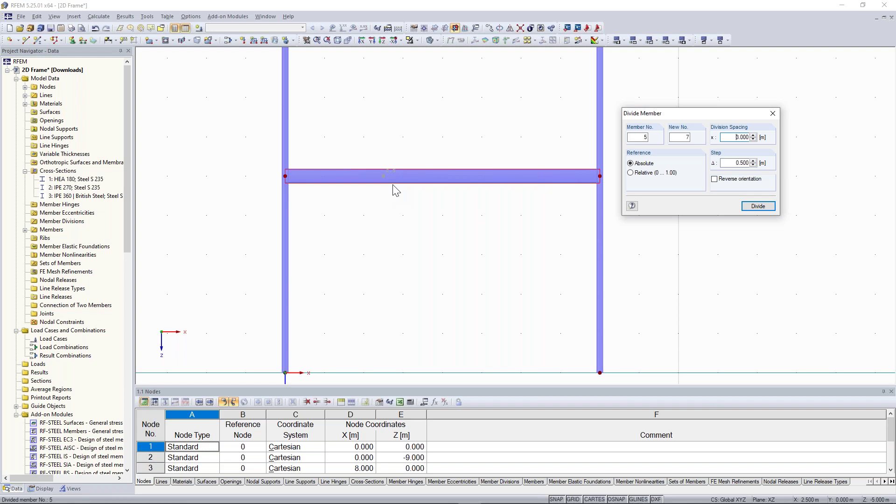
{"action": "scroll", "coordinate": [520, 208], "scroll_direction": "up", "scroll_amount": 1}
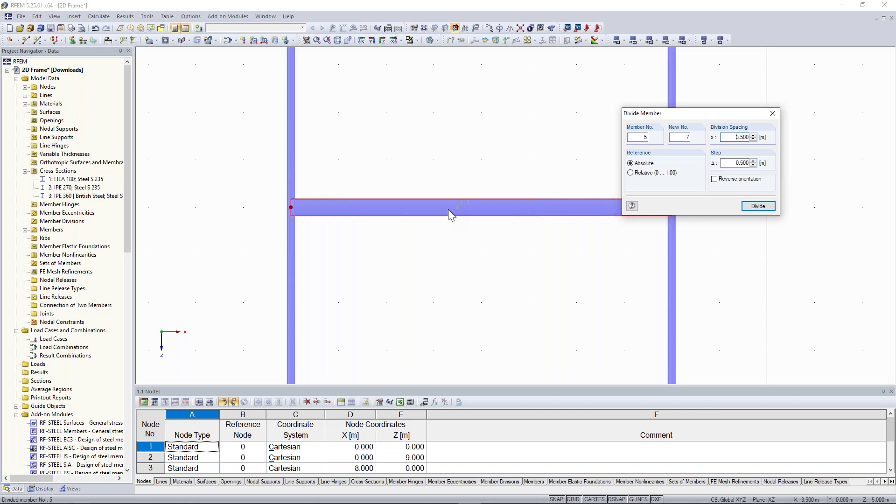
{"action": "left_click", "coordinate": [503, 209]}
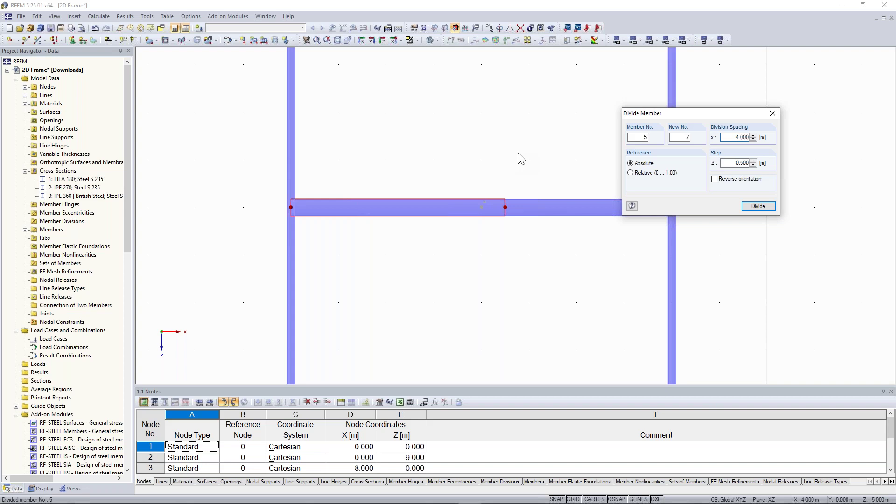
{"action": "key", "text": "Return"}
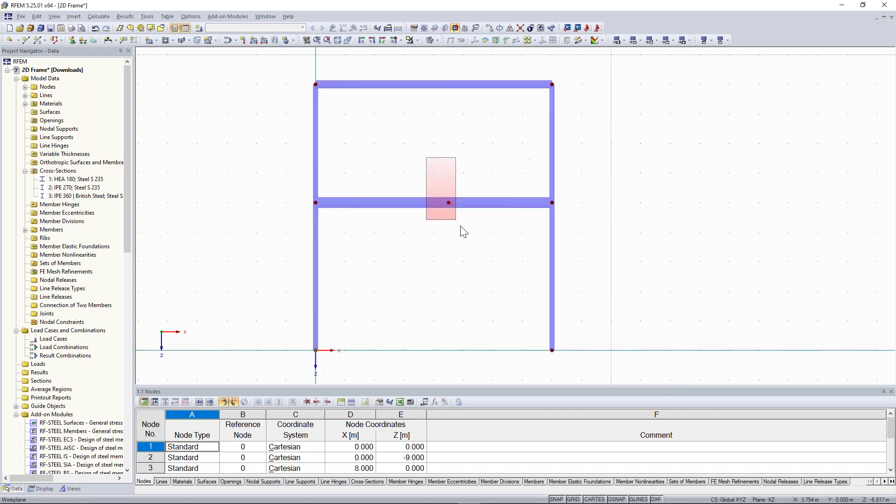
{"action": "left_click", "coordinate": [443, 204]}
{"action": "scroll", "coordinate": [451, 213], "scroll_direction": "up", "scroll_amount": 1}
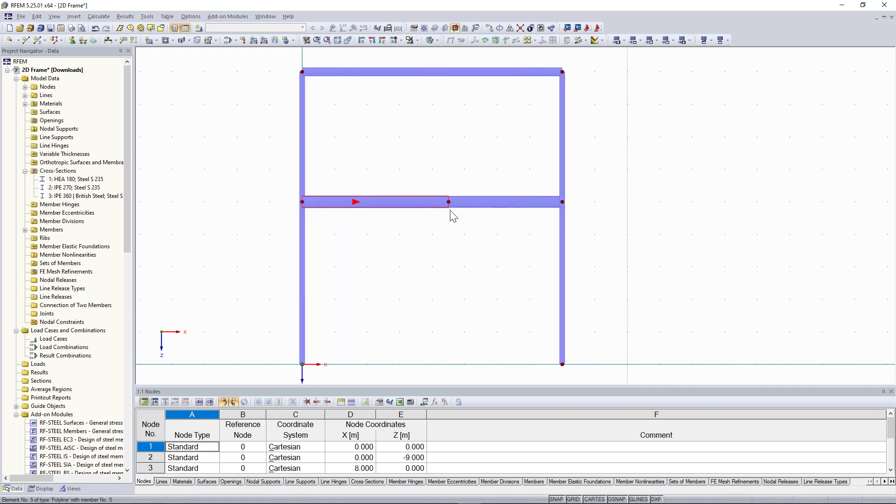
{"action": "left_click", "coordinate": [439, 244]}
{"action": "scroll", "coordinate": [439, 244], "scroll_direction": "down", "scroll_amount": 1}
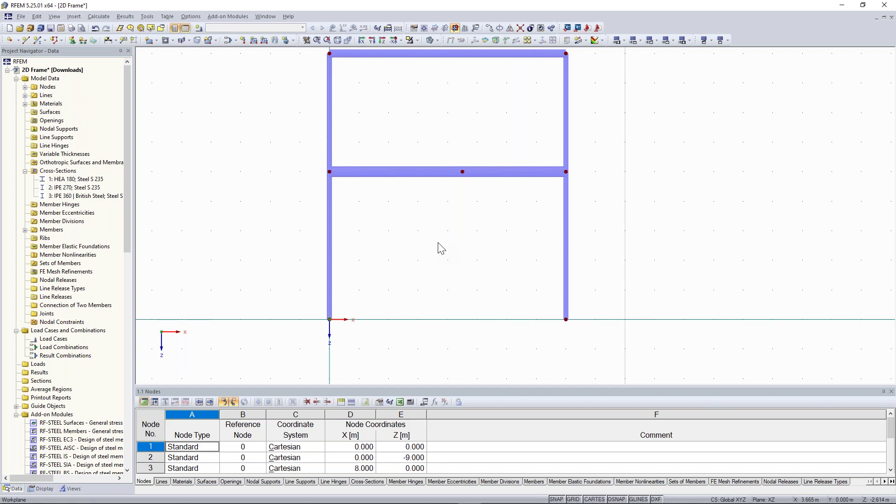
Step: Copy the lower left column segment horizontally so its upper end meets the intermediate node of the IPE 360 beam
{"action": "middle_click_drag", "start_coordinate": [381, 345], "coordinate": [410, 336]}
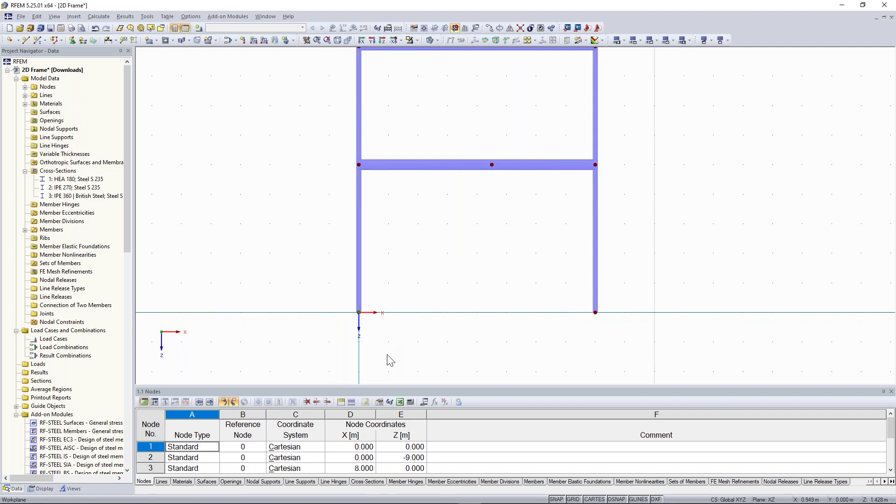
{"action": "left_click_drag", "start_coordinate": [386, 354], "coordinate": [331, 261]}
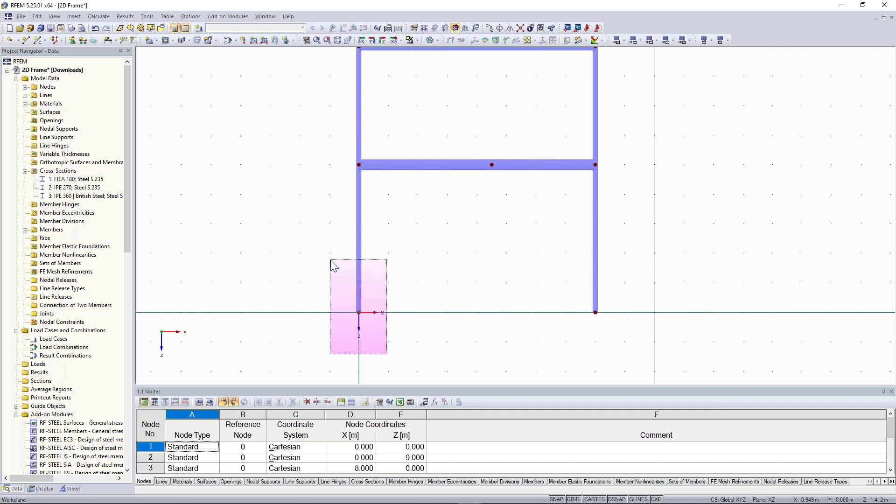
{"action": "left_click_drag", "start_coordinate": [331, 261], "coordinate": [332, 261]}
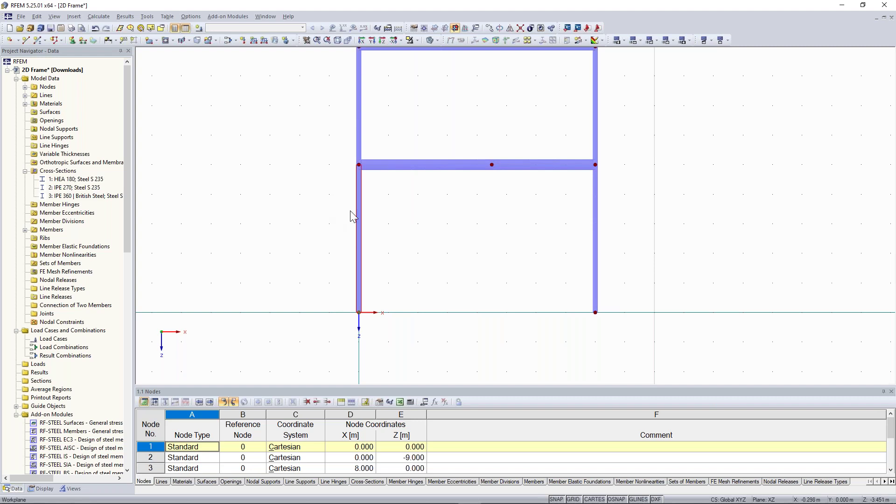
{"action": "left_click_drag", "start_coordinate": [360, 193], "coordinate": [424, 186], "text": "ctrl"}
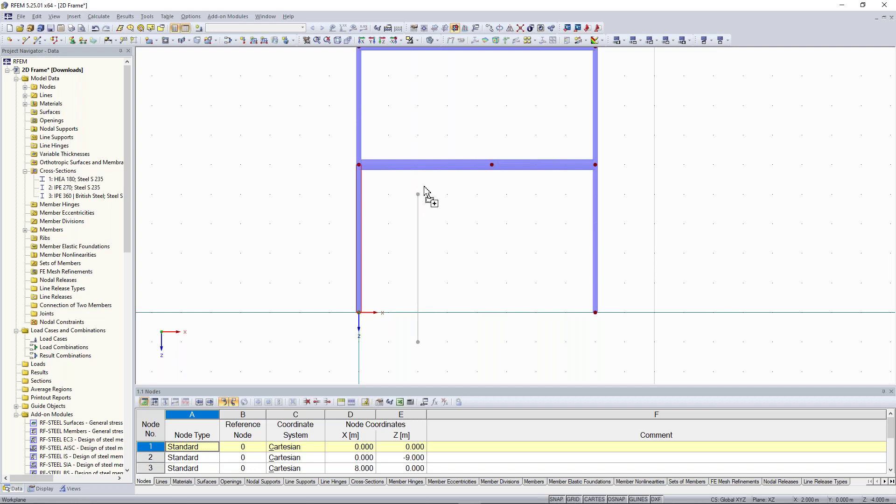
{"action": "left_click_drag", "start_coordinate": [424, 186], "coordinate": [497, 188], "text": "ctrl"}
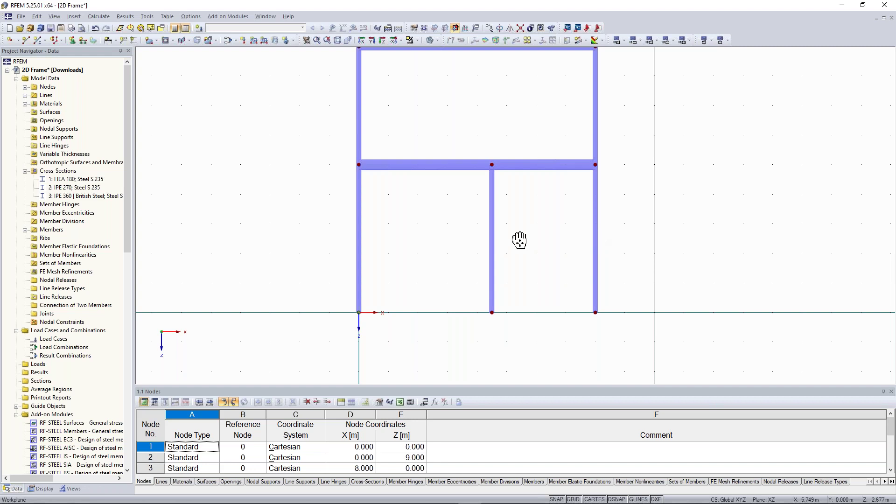
Step: Copy the entire frame bay alongside so the copy's left column coincides with the existing right column
{"action": "middle_click_drag", "start_coordinate": [519, 241], "coordinate": [443, 250]}
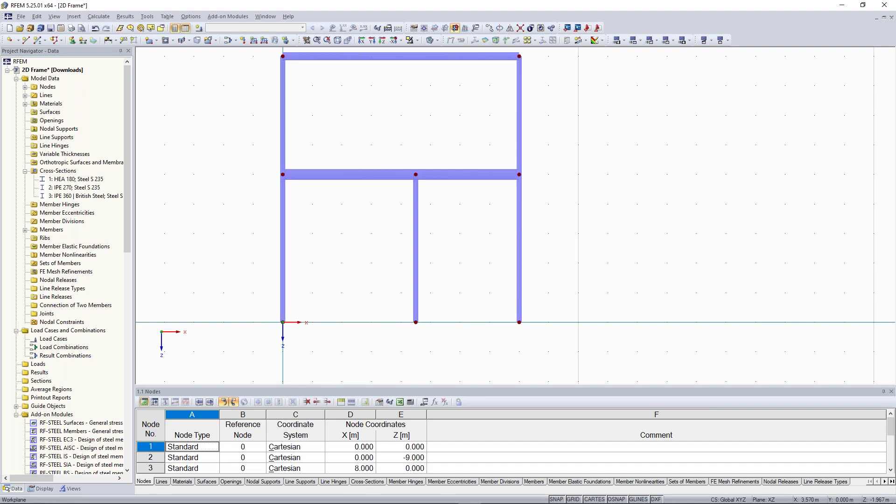
{"action": "scroll", "coordinate": [388, 264], "scroll_direction": "down", "scroll_amount": 2}
{"action": "scroll", "coordinate": [327, 232], "scroll_direction": "down", "scroll_amount": 1}
{"action": "middle_click_drag", "start_coordinate": [328, 234], "coordinate": [346, 262]}
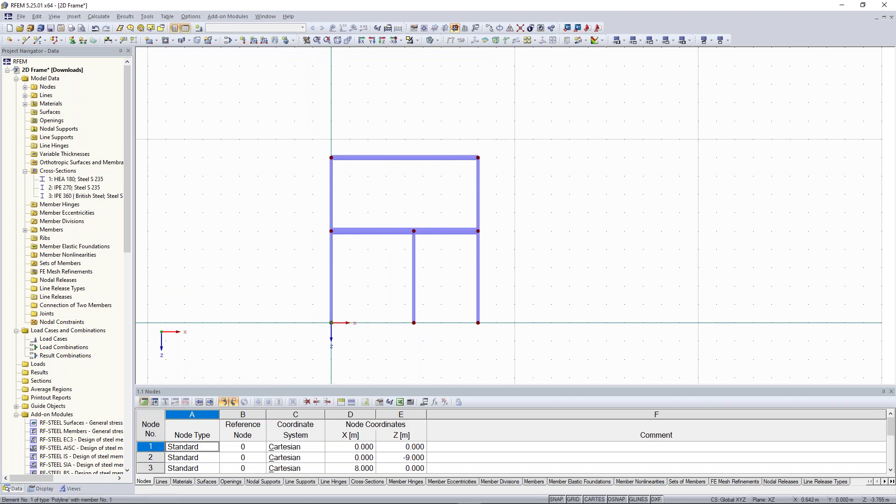
{"action": "scroll", "coordinate": [328, 243], "scroll_direction": "down", "scroll_amount": 1}
{"action": "left_click_drag", "start_coordinate": [253, 93], "coordinate": [526, 360]}
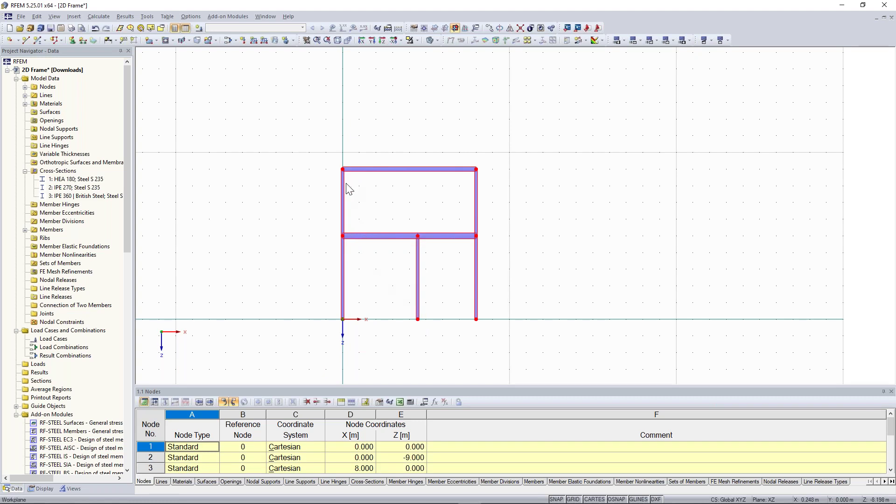
{"action": "left_click_drag", "start_coordinate": [344, 188], "coordinate": [503, 163], "text": "ctrl"}
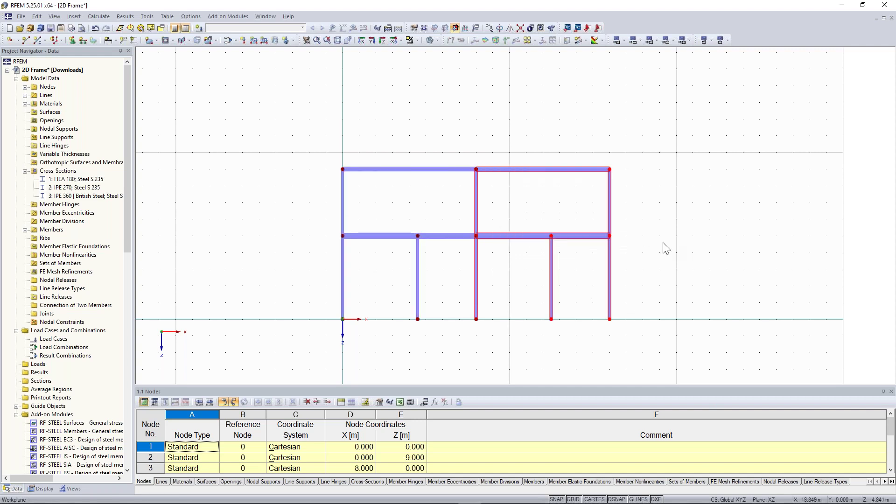
Step: Copy the whole two-bay frame alongside to form four bays and copy the result upward as a second level
{"action": "key", "text": "ctrl+a"}
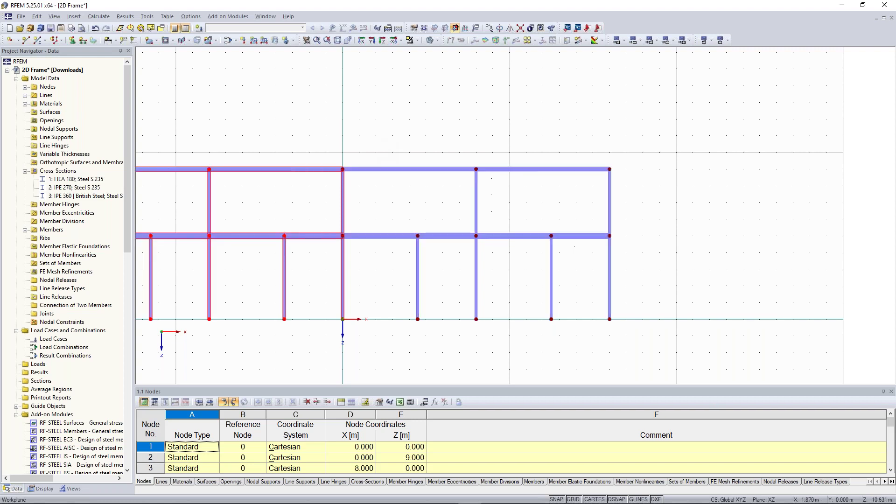
{"action": "scroll", "coordinate": [619, 210], "scroll_direction": "down", "scroll_amount": 2}
{"action": "left_click", "coordinate": [615, 201]}
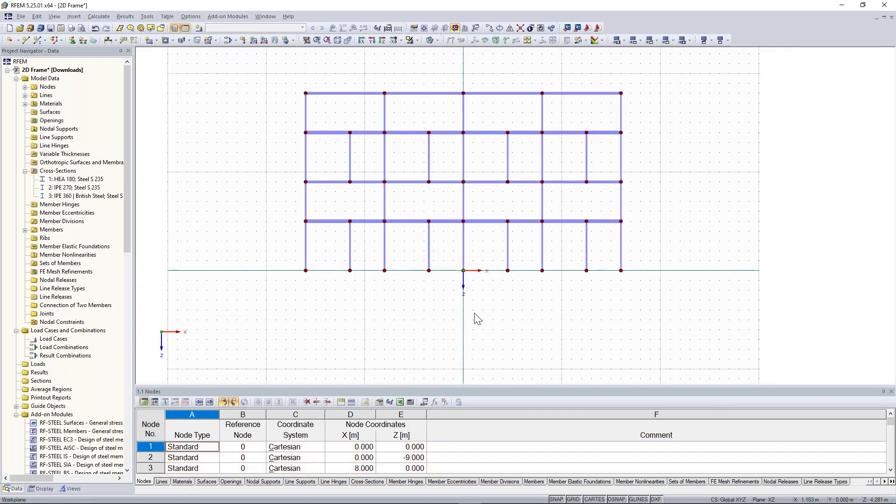
Step: Undo the frame copies back to the single original bay
{"action": "key", "text": "ctrl+z"}
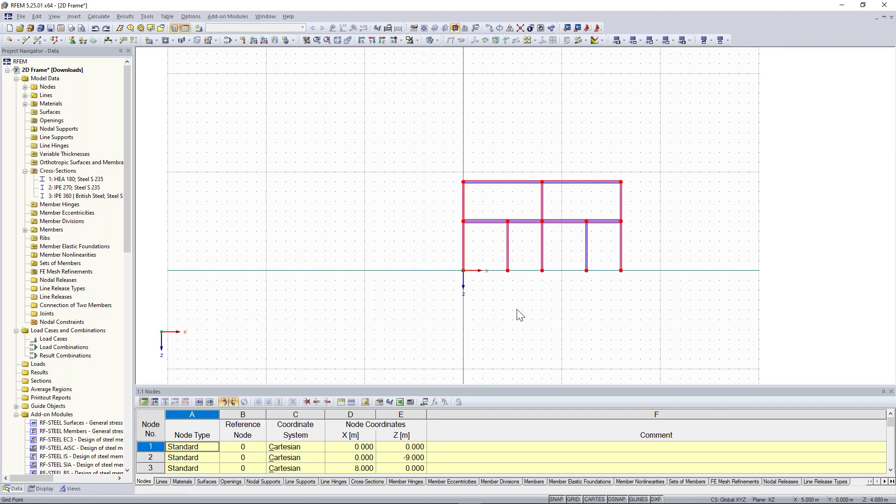
{"action": "key", "text": "ctrl+z"}
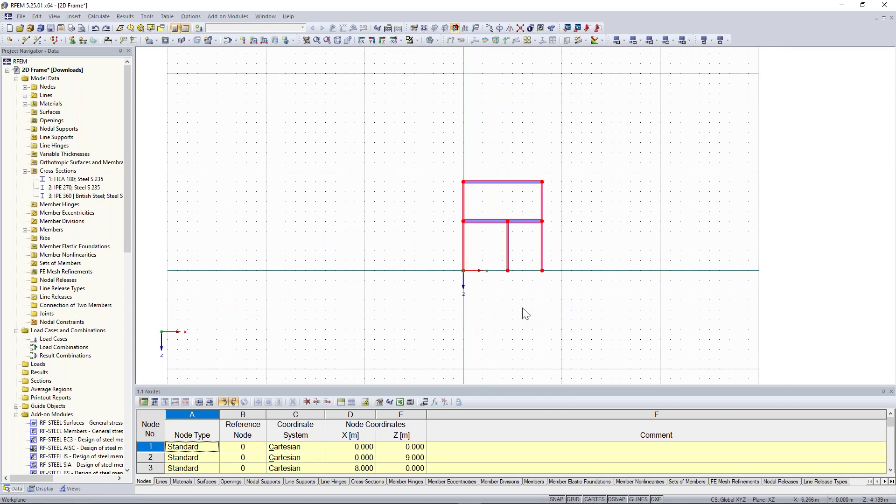
{"action": "left_click", "coordinate": [96, 29]}
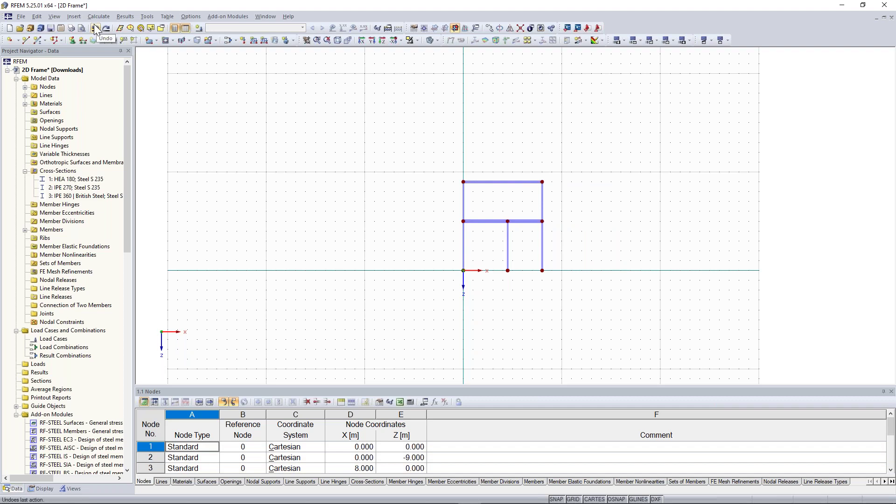
{"action": "middle_click_drag", "start_coordinate": [417, 213], "coordinate": [329, 222]}
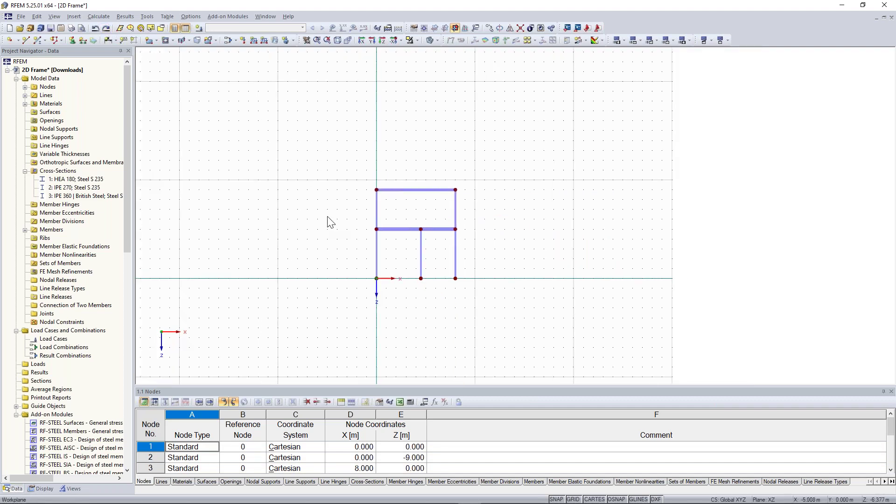
{"action": "scroll", "coordinate": [364, 213], "scroll_direction": "up", "scroll_amount": 5}
{"action": "middle_click_drag", "start_coordinate": [366, 211], "coordinate": [317, 211]}
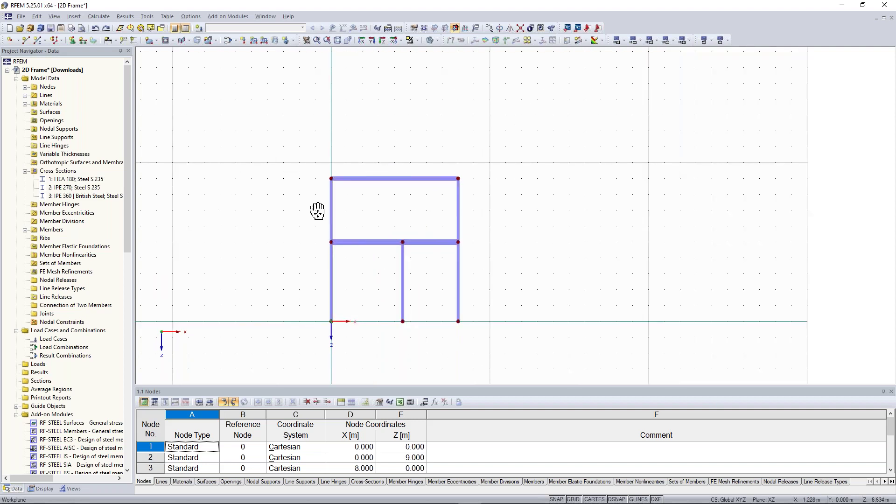
{"action": "scroll", "coordinate": [326, 244], "scroll_direction": "up", "scroll_amount": 2}
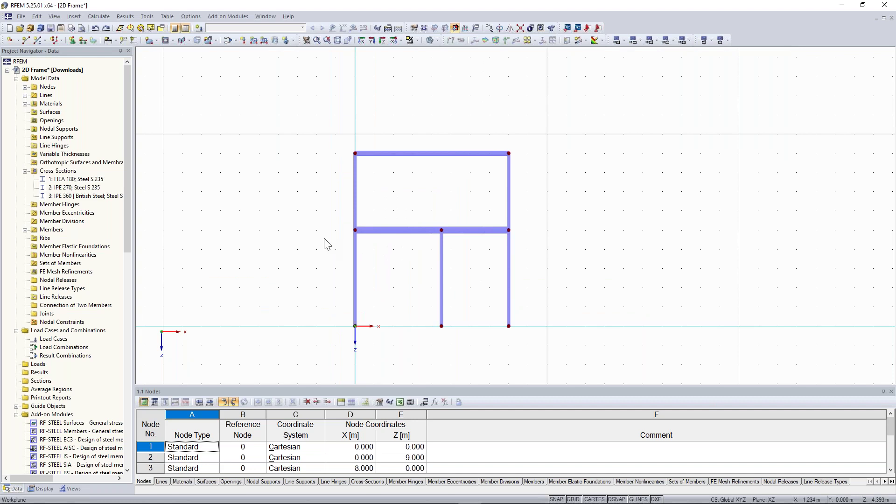
{"action": "scroll", "coordinate": [339, 238], "scroll_direction": "up", "scroll_amount": 1}
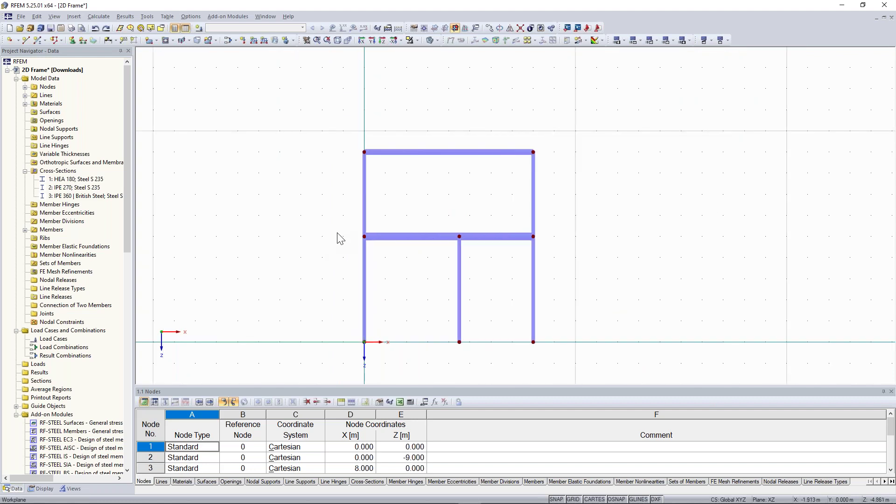
{"action": "middle_click_drag", "start_coordinate": [468, 338], "coordinate": [431, 319]}
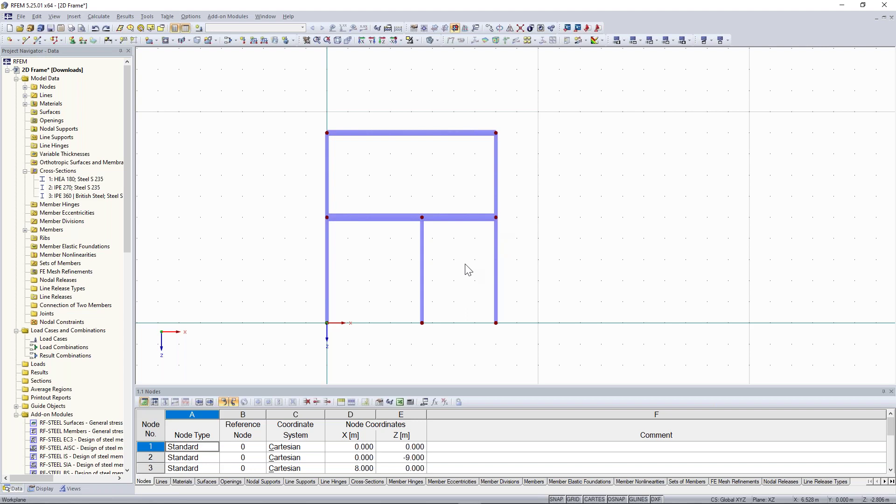
{"action": "scroll", "coordinate": [475, 244], "scroll_direction": "up", "scroll_amount": 1}
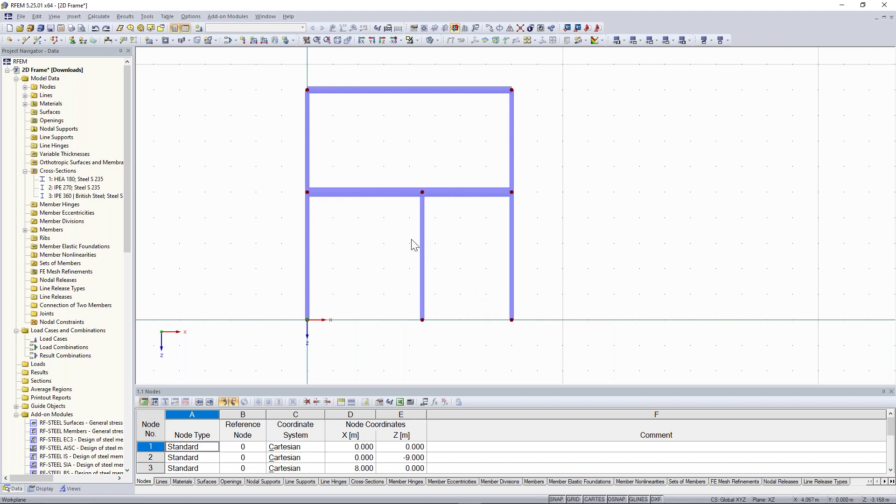
{"action": "scroll", "coordinate": [363, 242], "scroll_direction": "down", "scroll_amount": 1}
{"action": "middle_click_drag", "start_coordinate": [362, 242], "coordinate": [372, 263]}
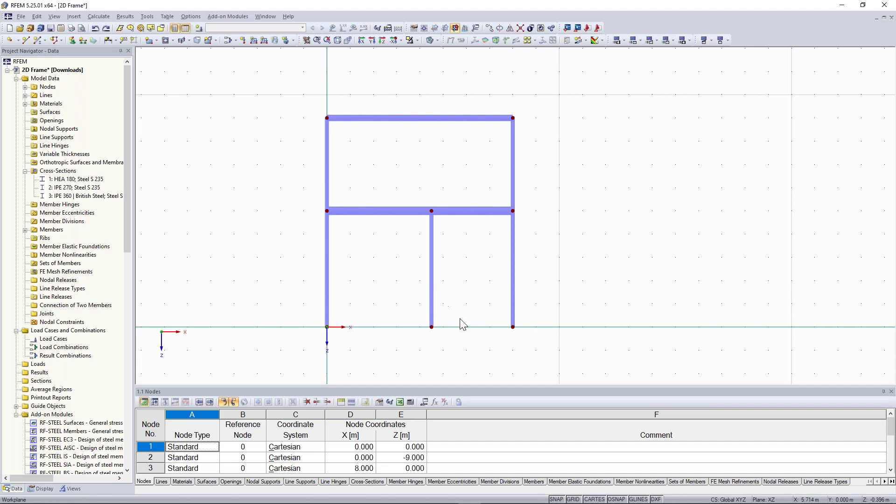
{"action": "left_click", "coordinate": [353, 213]}
{"action": "left_click", "coordinate": [379, 172]}
{"action": "middle_click_drag", "start_coordinate": [270, 134], "coordinate": [258, 135]}
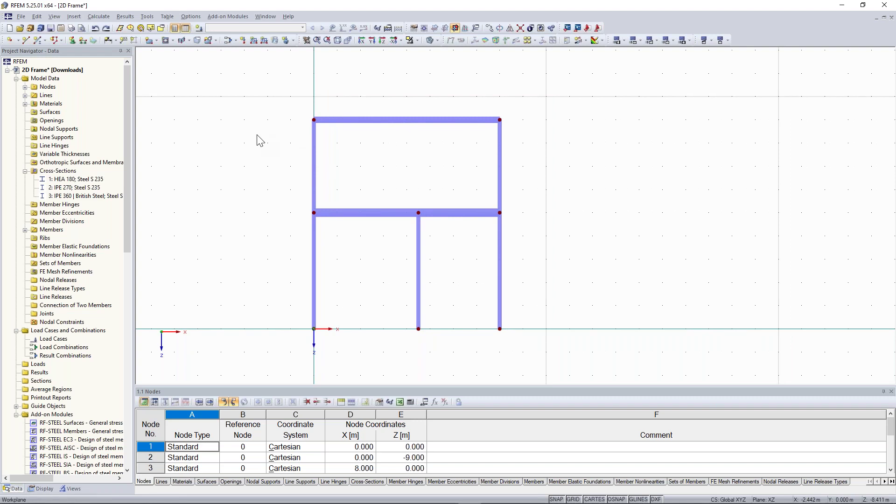
{"action": "middle_click_drag", "start_coordinate": [200, 76], "coordinate": [168, 79]}
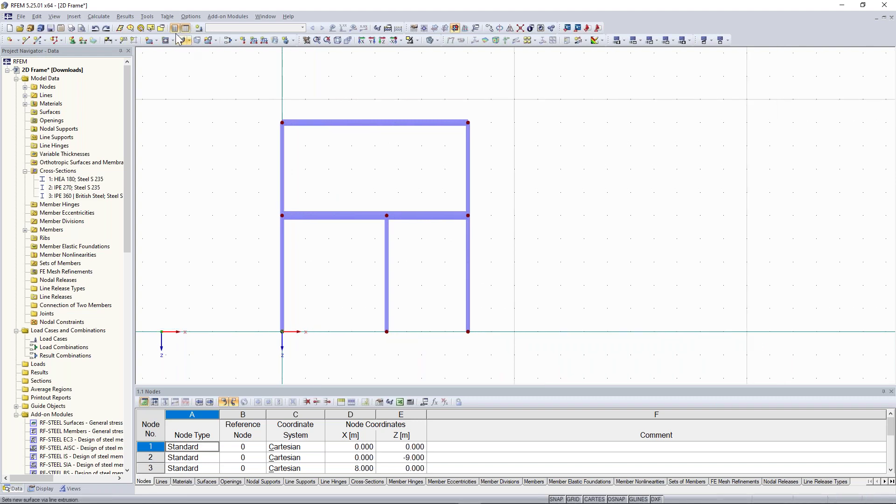
Step: Start generating bracing in cells from the member model generators, with Tension as the member type
{"action": "left_click", "coordinate": [147, 17]}
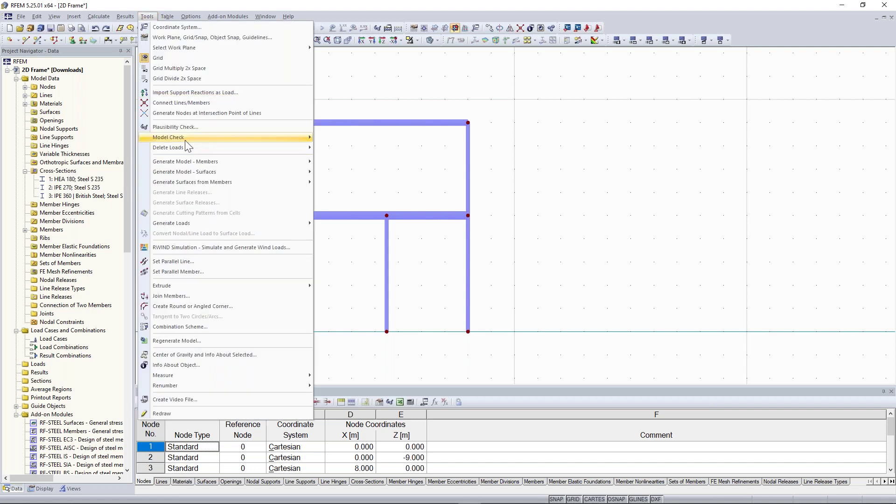
{"action": "mouse_move", "coordinate": [191, 162]}
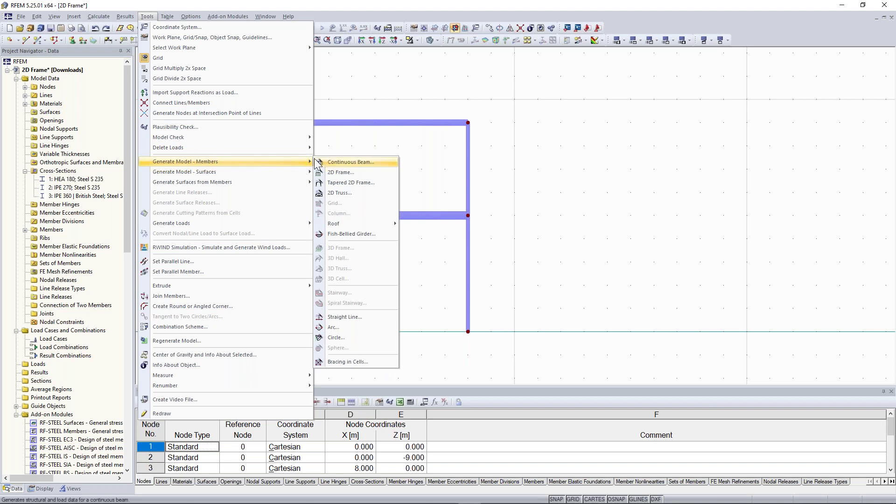
{"action": "left_click", "coordinate": [362, 361]}
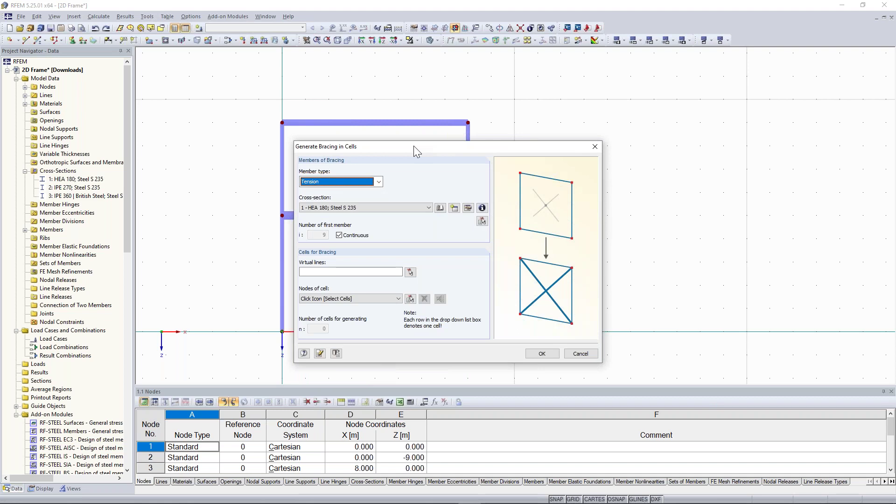
{"action": "left_click_drag", "start_coordinate": [416, 146], "coordinate": [622, 97]}
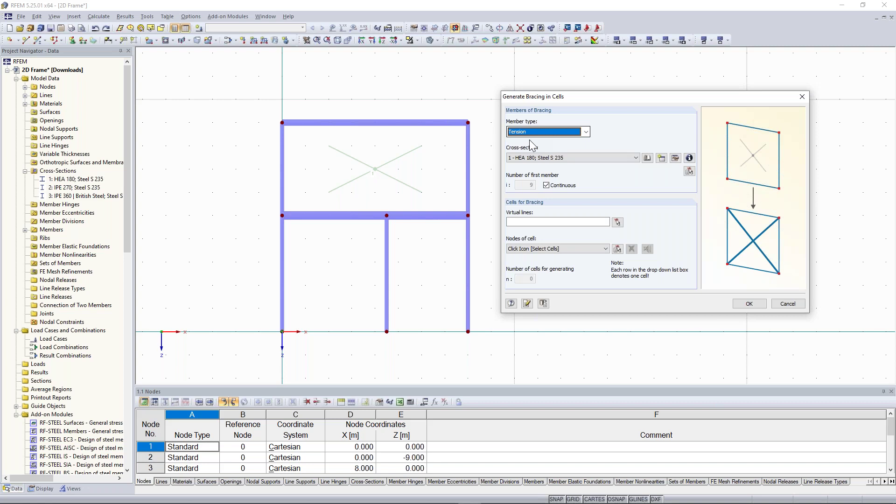
{"action": "key", "text": "alt+Down"}
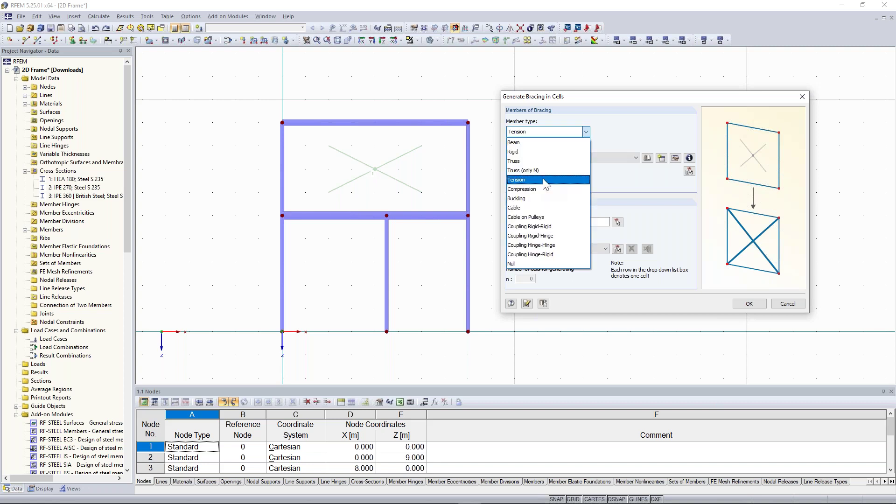
{"action": "left_click", "coordinate": [544, 181]}
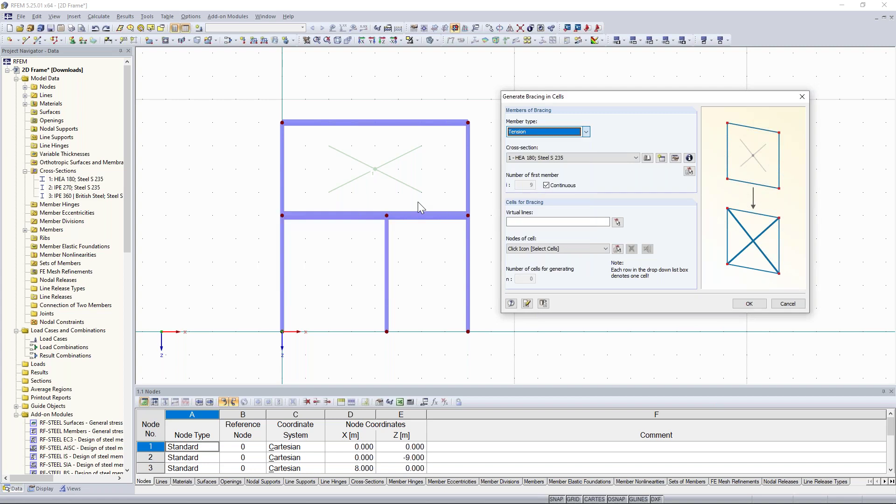
{"action": "left_click", "coordinate": [616, 133]}
Step: Create a new rolled round steel cross-section RD 20 in Steel S 235 for the bracing members
{"action": "left_click", "coordinate": [662, 158]}
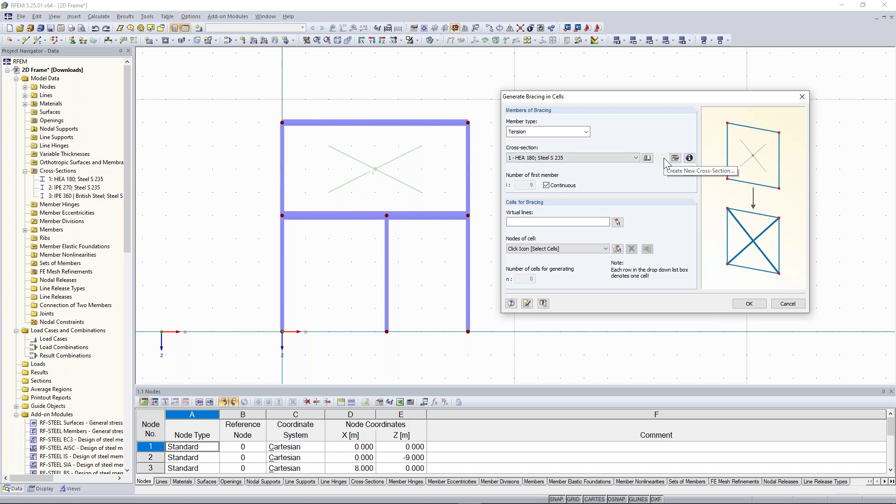
{"action": "left_click_drag", "start_coordinate": [682, 72], "coordinate": [597, 77]}
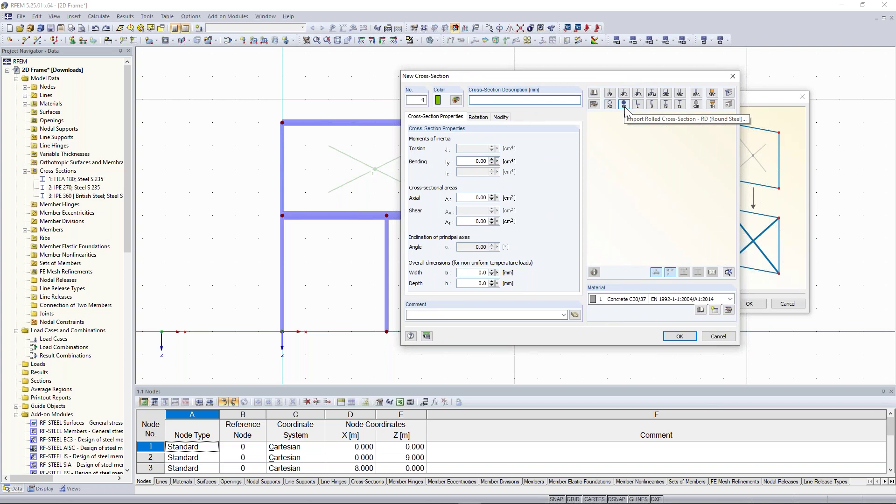
{"action": "left_click", "coordinate": [625, 105]}
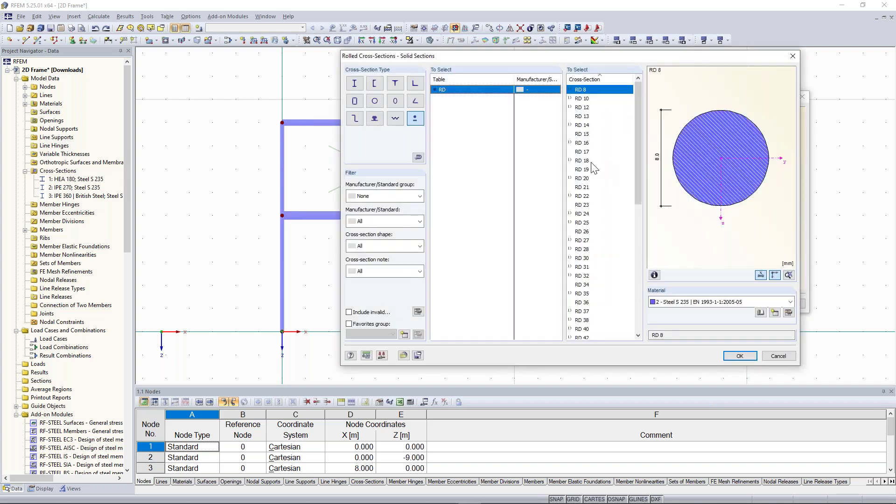
{"action": "left_click", "coordinate": [586, 179]}
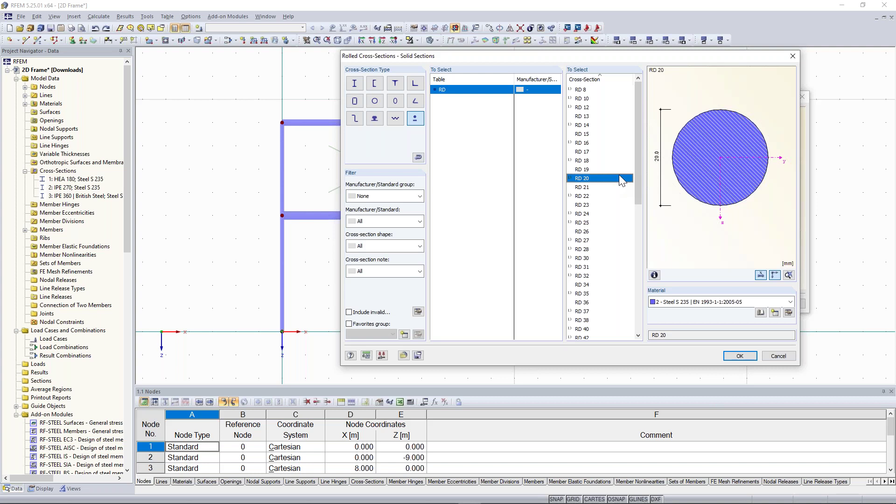
{"action": "key", "text": "Return"}
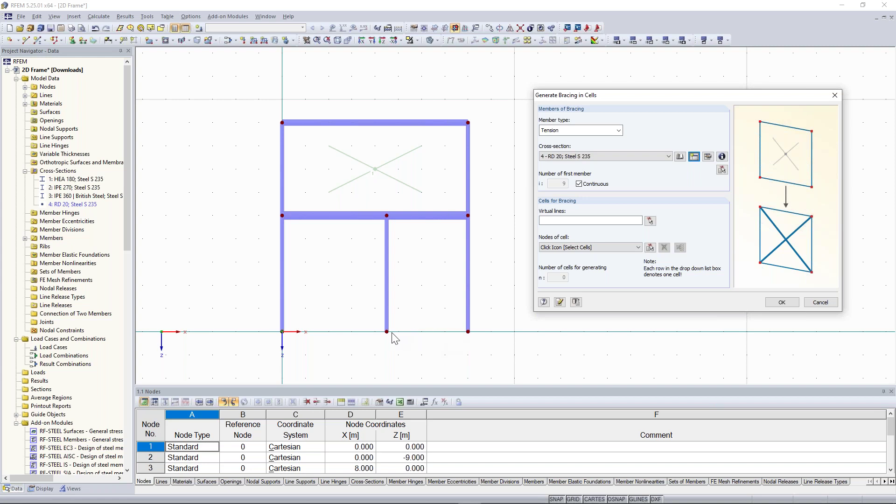
Step: Define a virtual line between base nodes 8 and 3, select the cell above it, and generate its cross bracing
{"action": "left_click", "coordinate": [649, 221]}
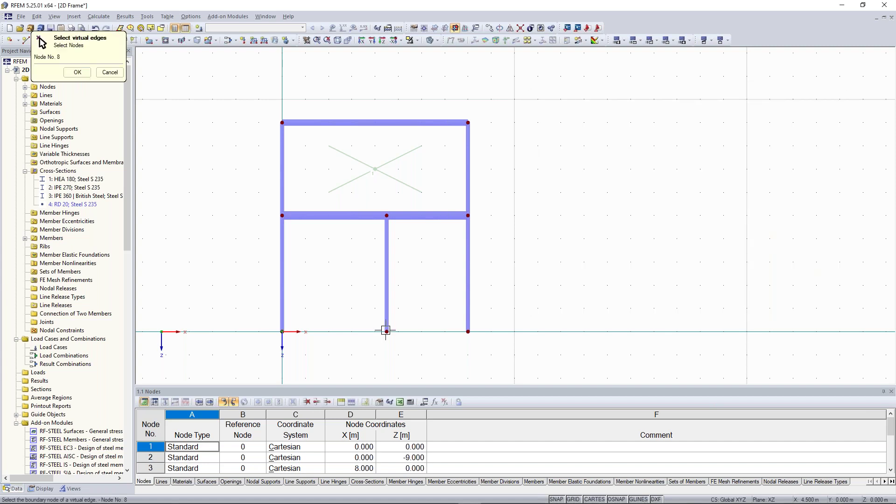
{"action": "left_click", "coordinate": [417, 294]}
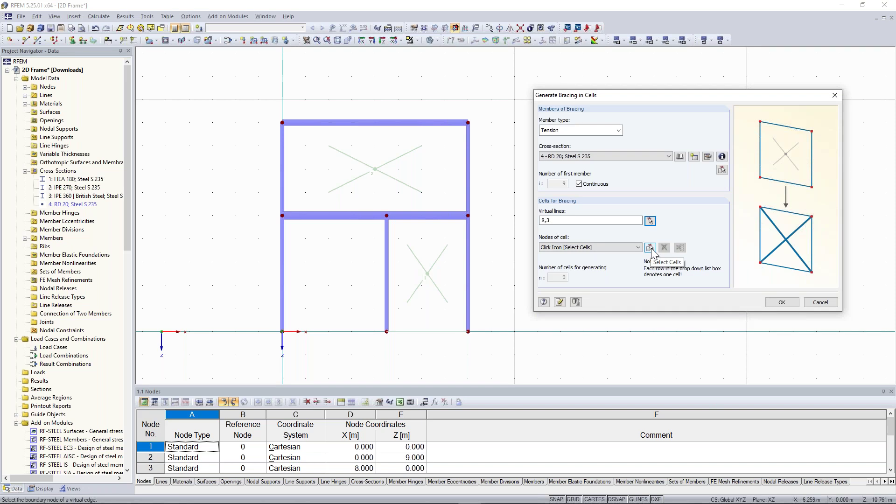
{"action": "left_click", "coordinate": [650, 249]}
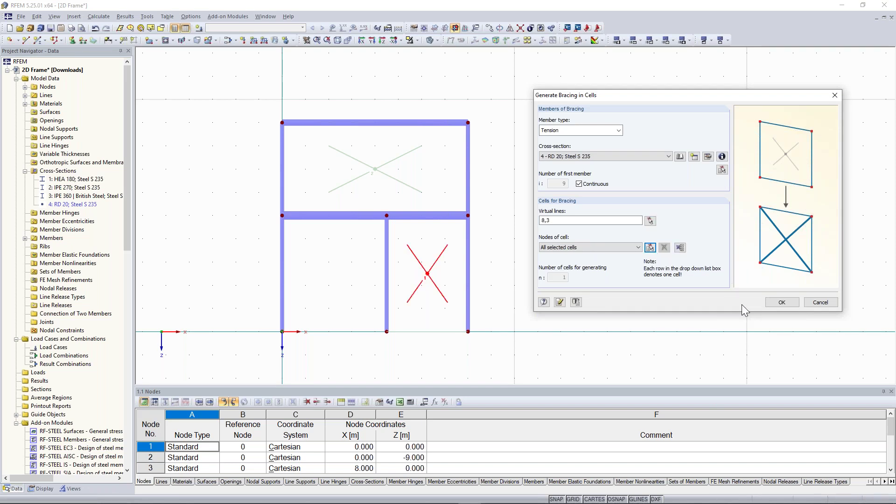
{"action": "left_click", "coordinate": [781, 303]}
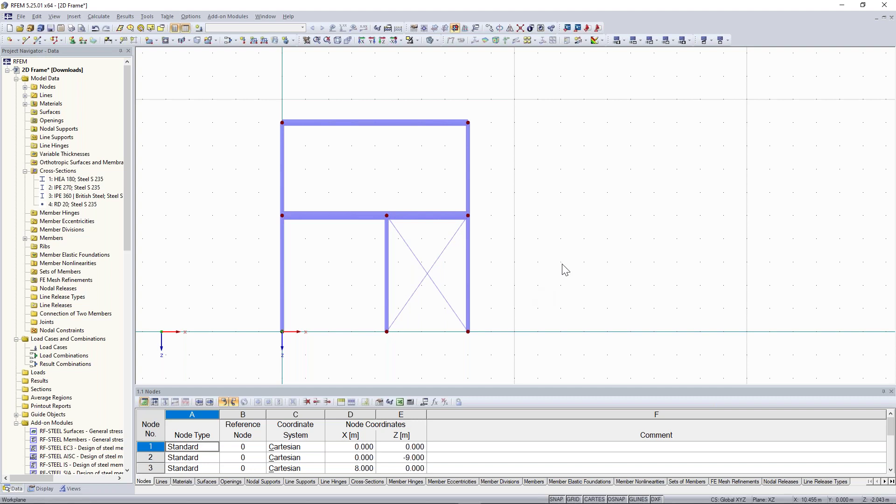
Step: Open the model import options to examine the supported file formats
{"action": "middle_click_drag", "start_coordinate": [591, 266], "coordinate": [623, 269]}
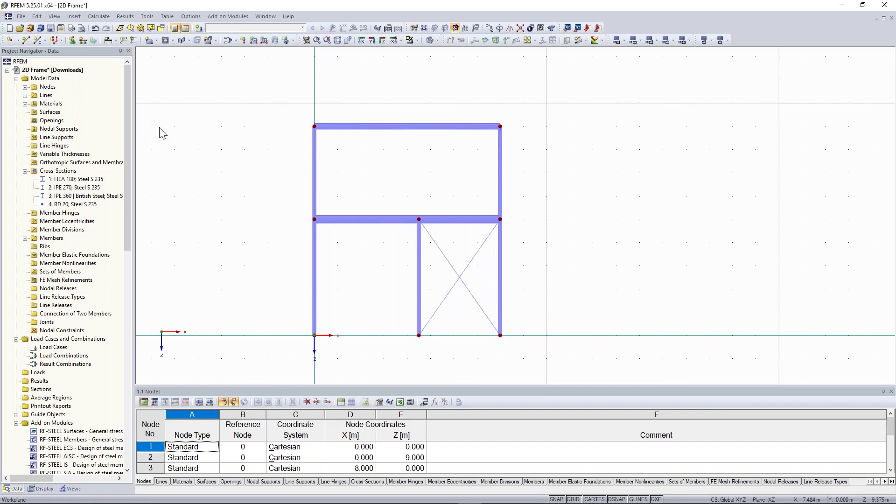
{"action": "middle_click_drag", "start_coordinate": [260, 168], "coordinate": [273, 159]}
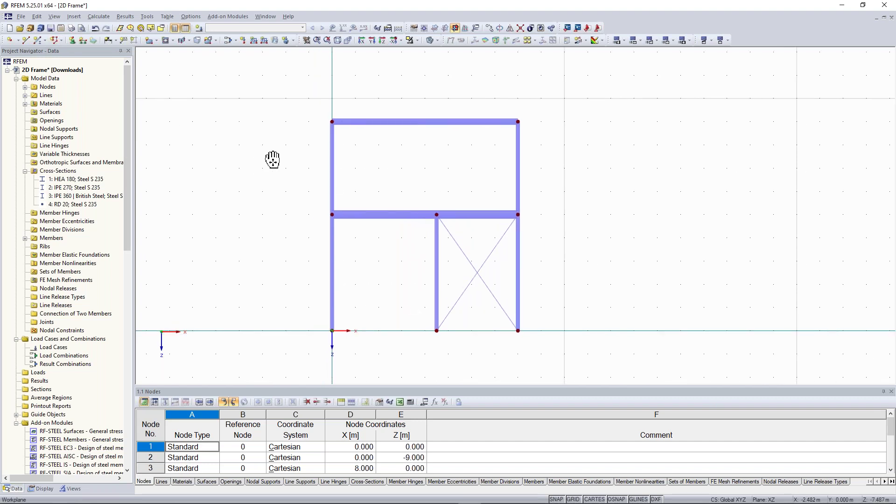
{"action": "key", "text": "alt+f"}
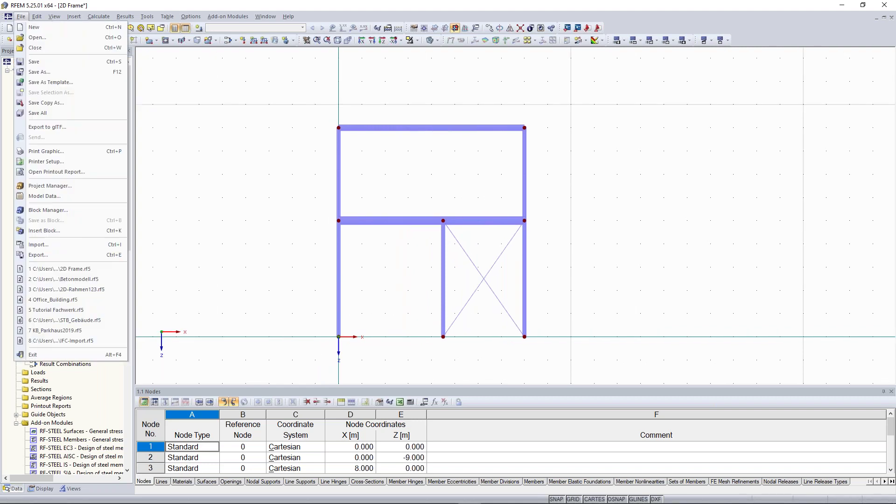
{"action": "left_click", "coordinate": [26, 16]}
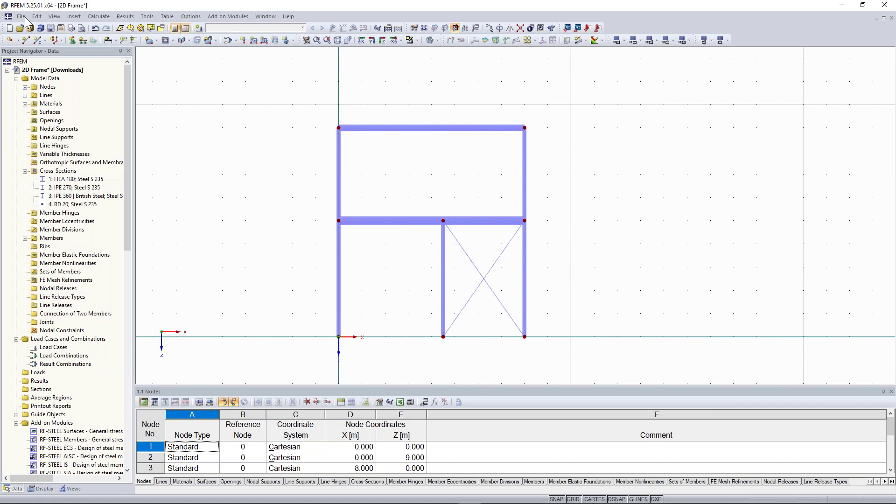
{"action": "left_click", "coordinate": [22, 16]}
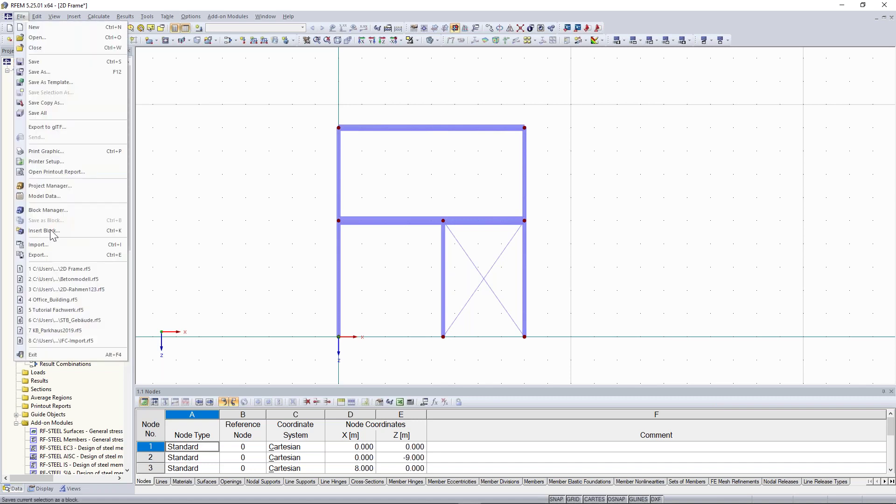
{"action": "left_click", "coordinate": [39, 245]}
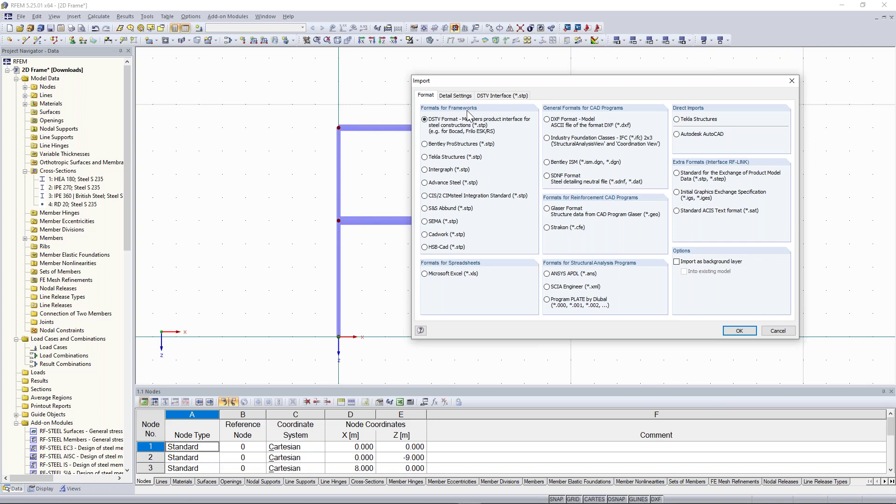
Step: Leave the import options and examine the DXF files available for a new background layer under the guide objects
{"action": "key", "text": "Escape"}
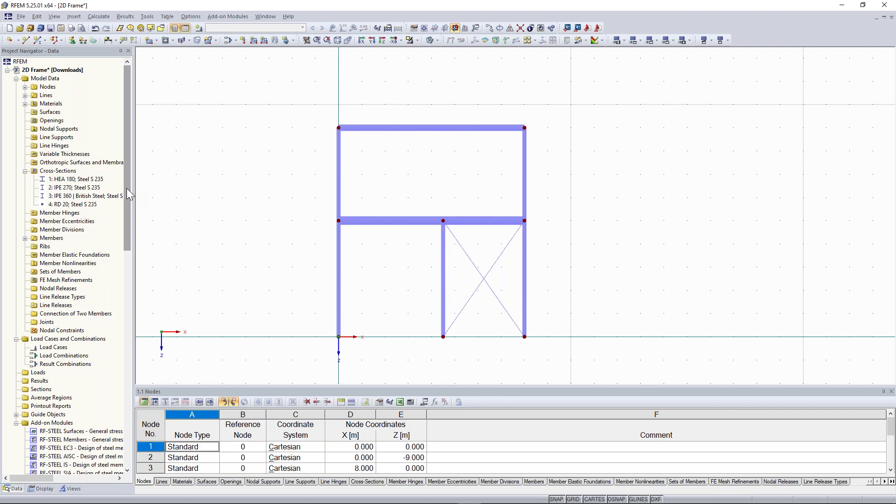
{"action": "left_click", "coordinate": [16, 414]}
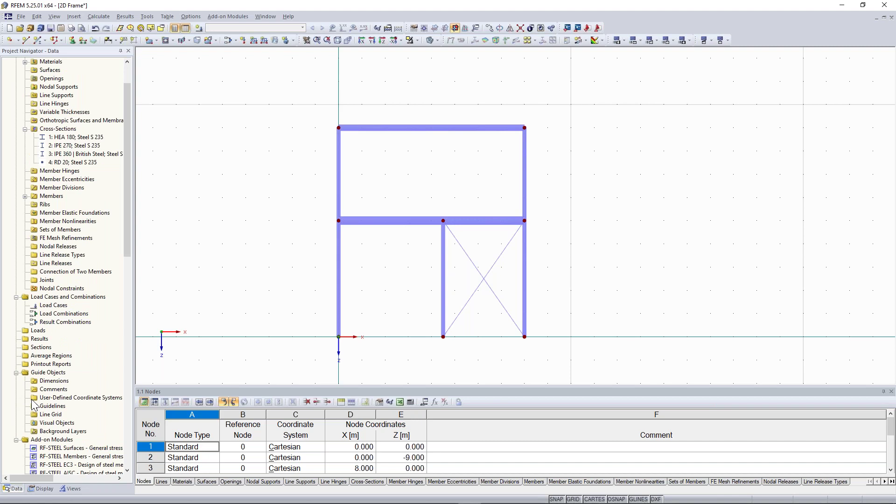
{"action": "right_click", "coordinate": [39, 423]}
{"action": "left_click", "coordinate": [129, 253]}
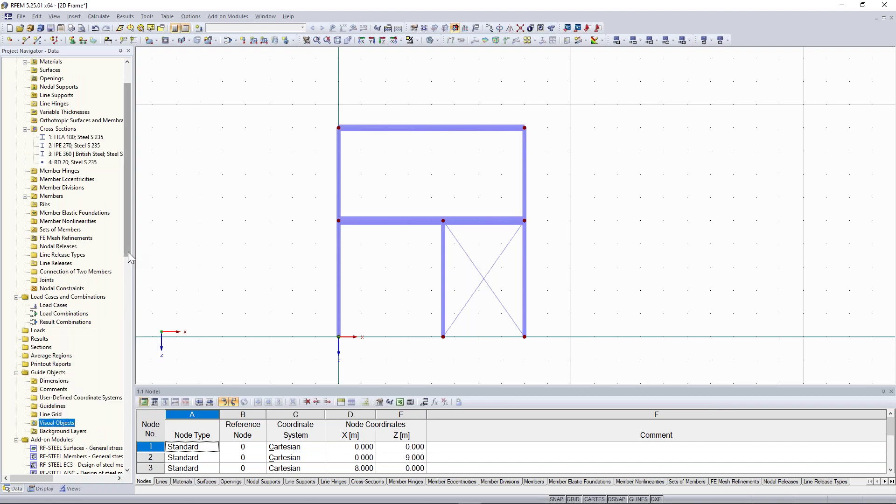
{"action": "left_click", "coordinate": [68, 431]}
{"action": "right_click", "coordinate": [62, 434]}
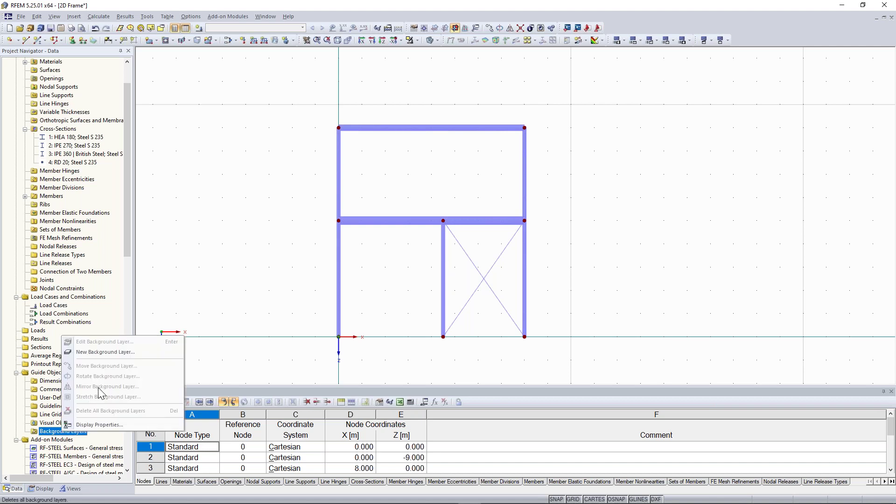
{"action": "left_click", "coordinate": [120, 354]}
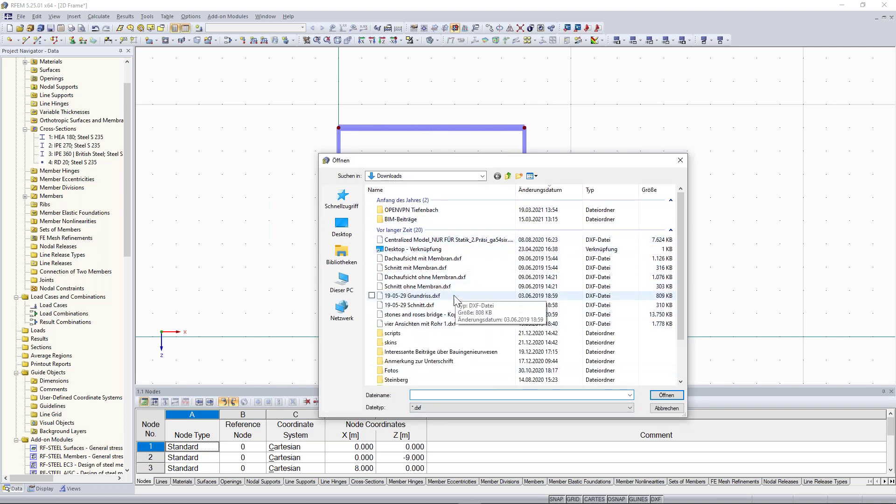
{"action": "left_click", "coordinate": [683, 165]}
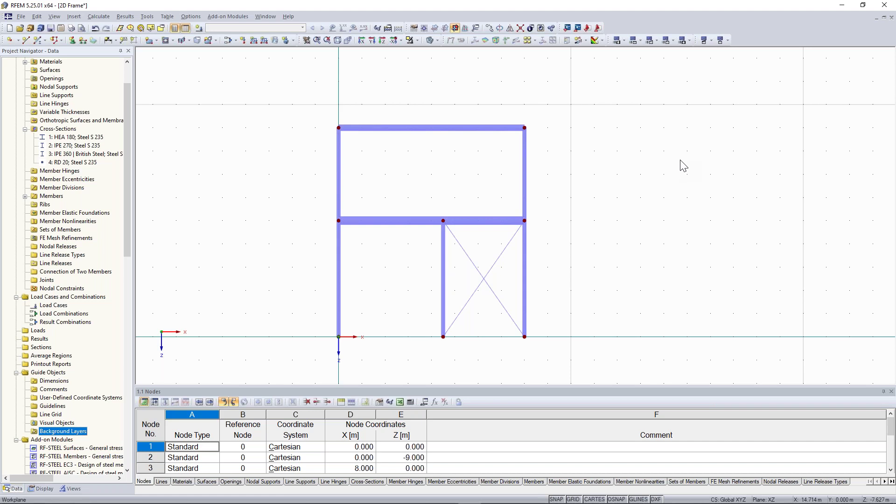
{"action": "left_click", "coordinate": [624, 188]}
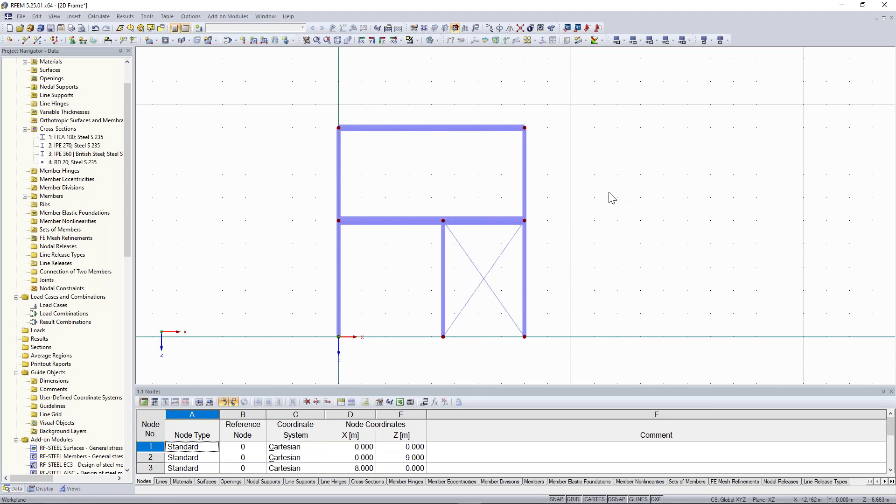
{"action": "scroll", "coordinate": [590, 218], "scroll_direction": "down", "scroll_amount": 1}
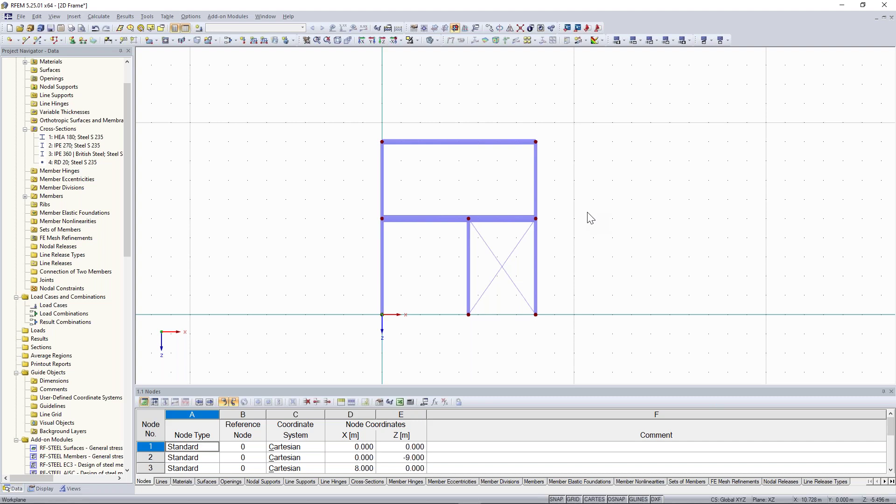
{"action": "middle_click_drag", "start_coordinate": [588, 218], "coordinate": [593, 230]}
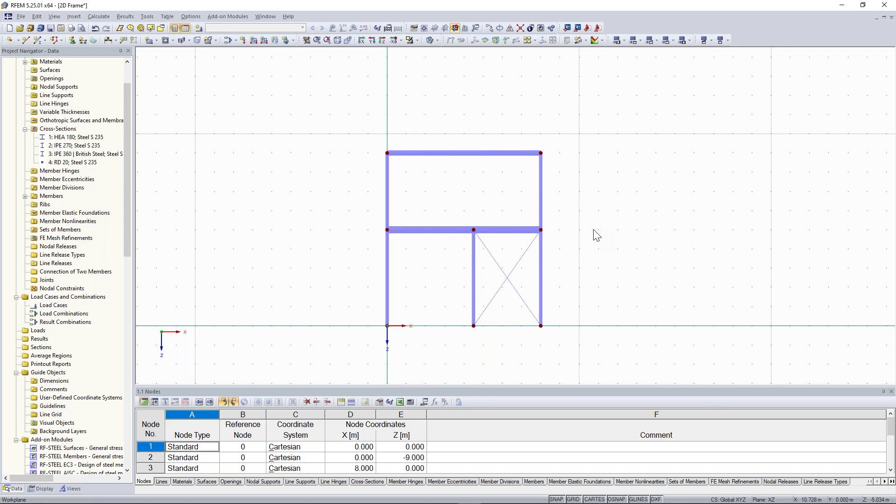
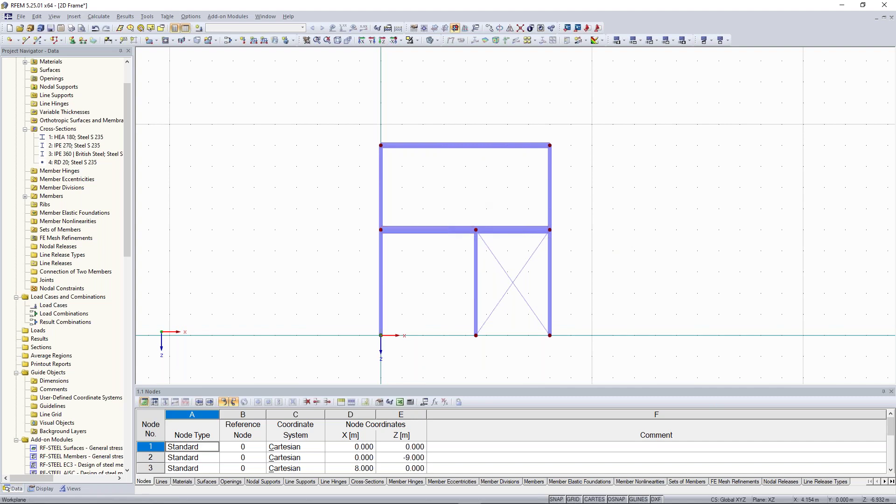
{"action": "scroll", "coordinate": [436, 191], "scroll_direction": "up", "scroll_amount": 2}
{"action": "left_click", "coordinate": [372, 223]}
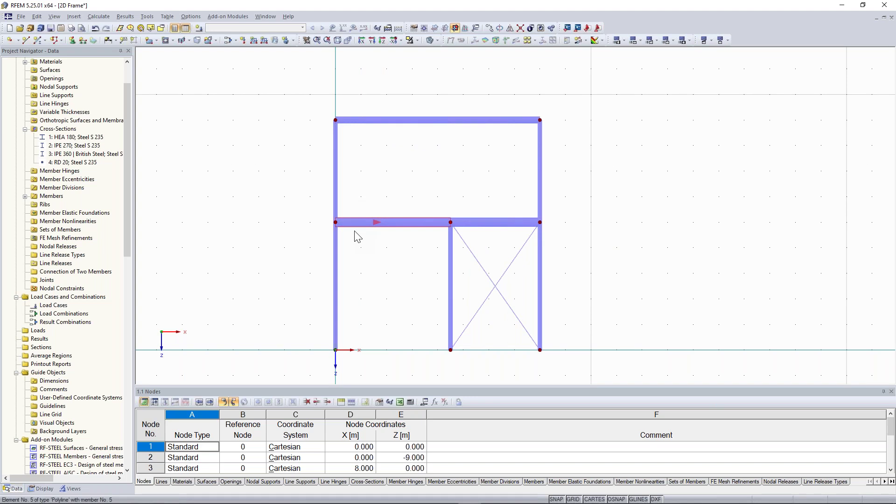
{"action": "scroll", "coordinate": [390, 252], "scroll_direction": "up", "scroll_amount": 2}
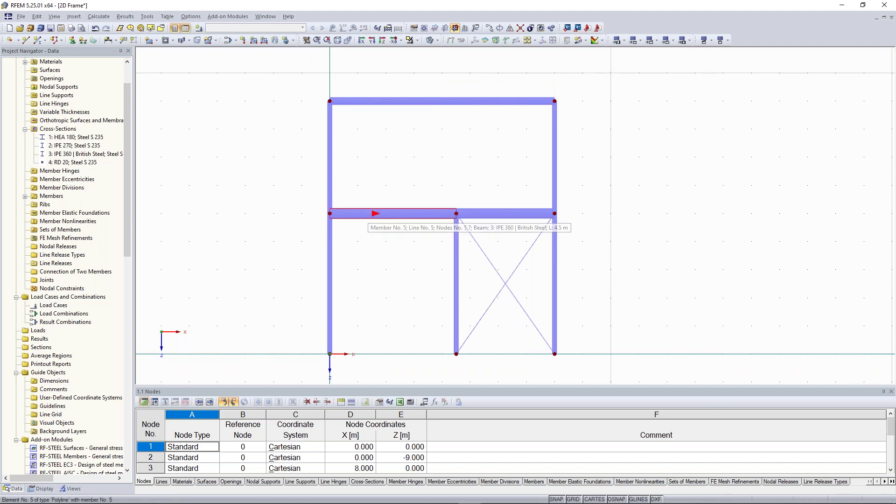
{"action": "scroll", "coordinate": [373, 232], "scroll_direction": "down", "scroll_amount": 1}
{"action": "middle_click_drag", "start_coordinate": [368, 256], "coordinate": [387, 241]}
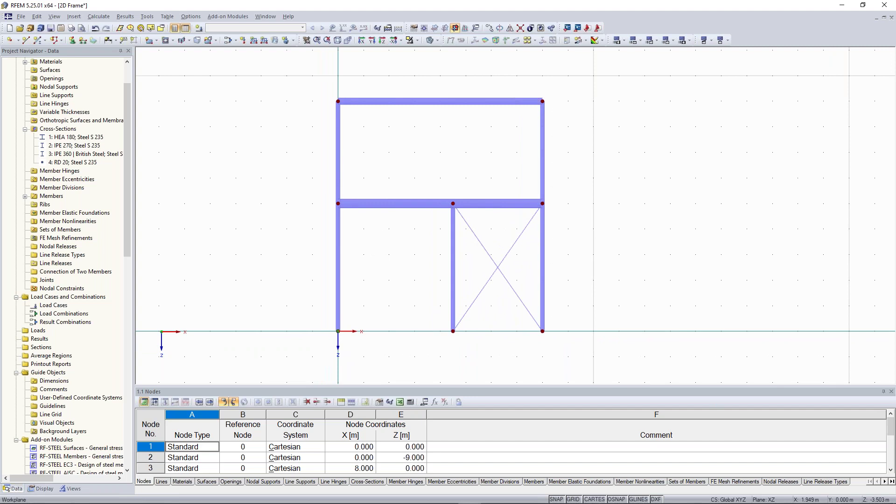
{"action": "scroll", "coordinate": [363, 202], "scroll_direction": "up", "scroll_amount": 1}
{"action": "middle_click_drag", "start_coordinate": [370, 183], "coordinate": [378, 168]}
{"action": "scroll", "coordinate": [380, 170], "scroll_direction": "up", "scroll_amount": 1}
{"action": "scroll", "coordinate": [384, 185], "scroll_direction": "up", "scroll_amount": 1}
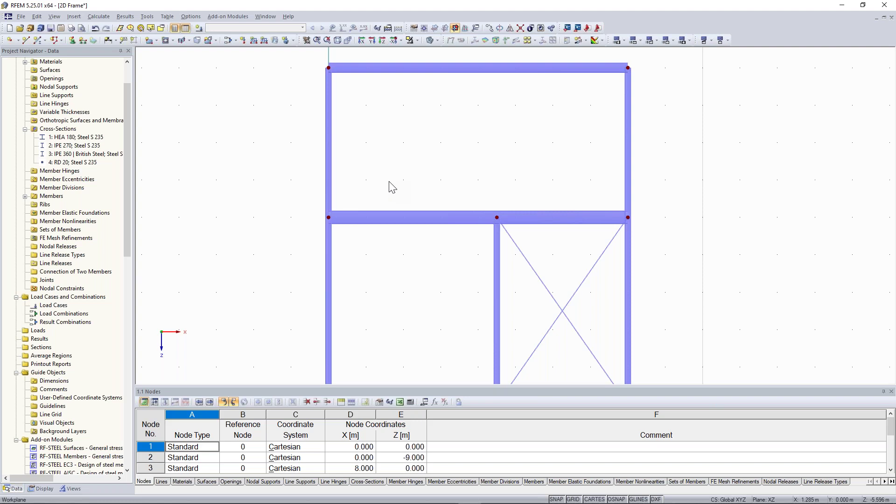
{"action": "scroll", "coordinate": [380, 187], "scroll_direction": "down", "scroll_amount": 1}
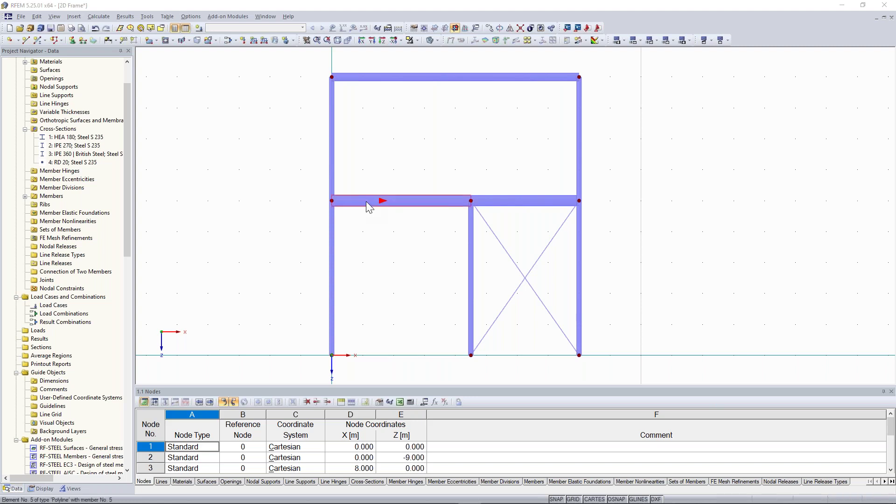
Step: Edit the horizontal IPE 360 member between nodes 5 and 7 and begin a new member hinge for its start
{"action": "double_click", "coordinate": [367, 203]}
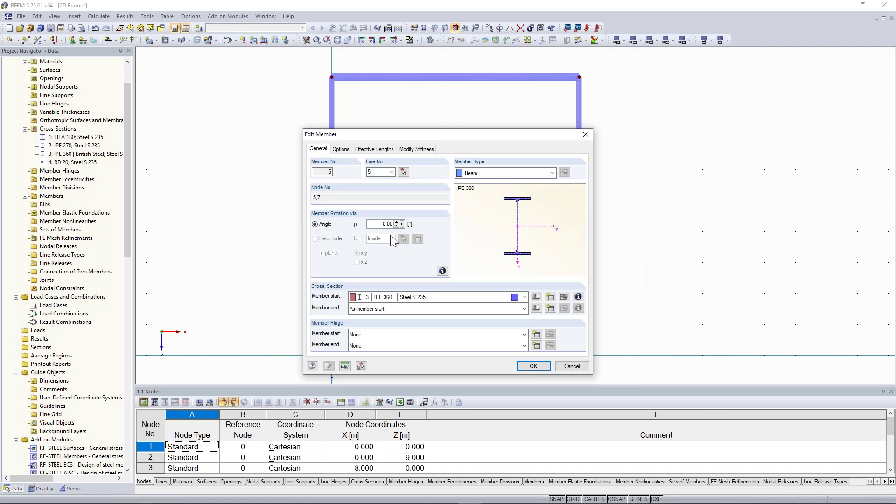
{"action": "left_click_drag", "start_coordinate": [407, 137], "coordinate": [404, 121]}
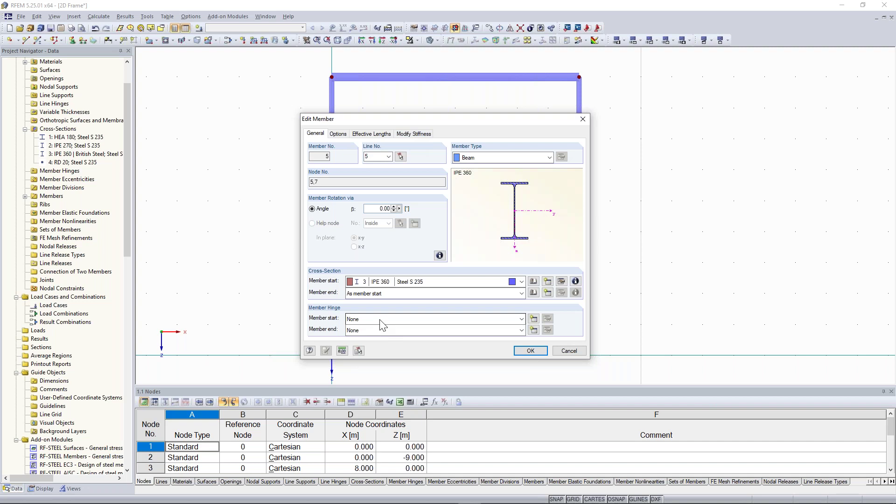
{"action": "left_click", "coordinate": [535, 319]}
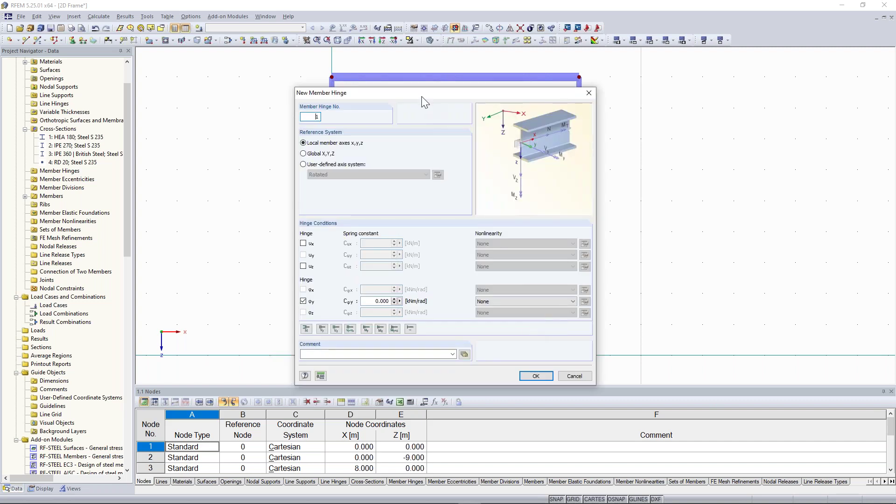
{"action": "left_click_drag", "start_coordinate": [419, 89], "coordinate": [417, 77]}
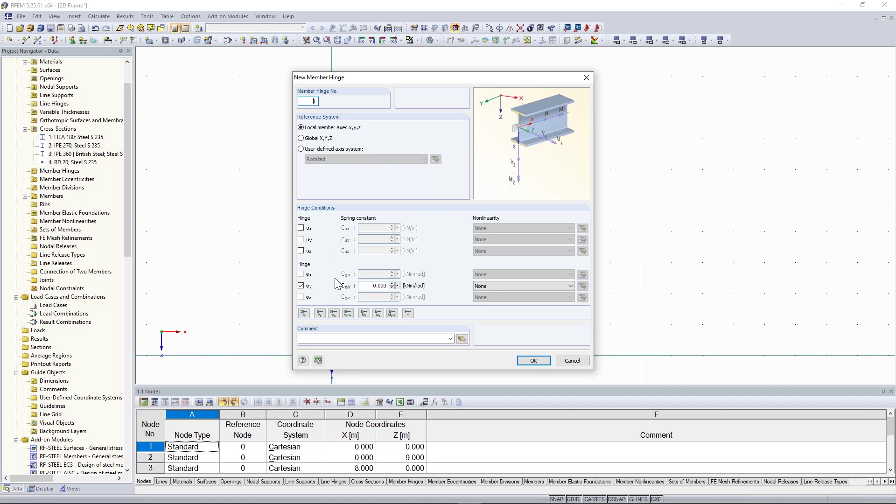
Step: Try the φy, uz and ux releases and the predefined hinge types, finishing with only the φy rotation released
{"action": "left_click", "coordinate": [301, 285]}
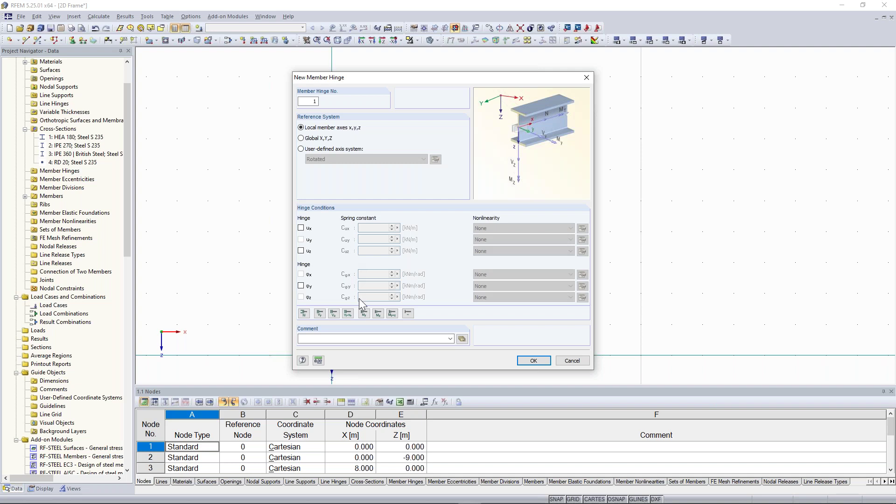
{"action": "left_click", "coordinate": [300, 251]}
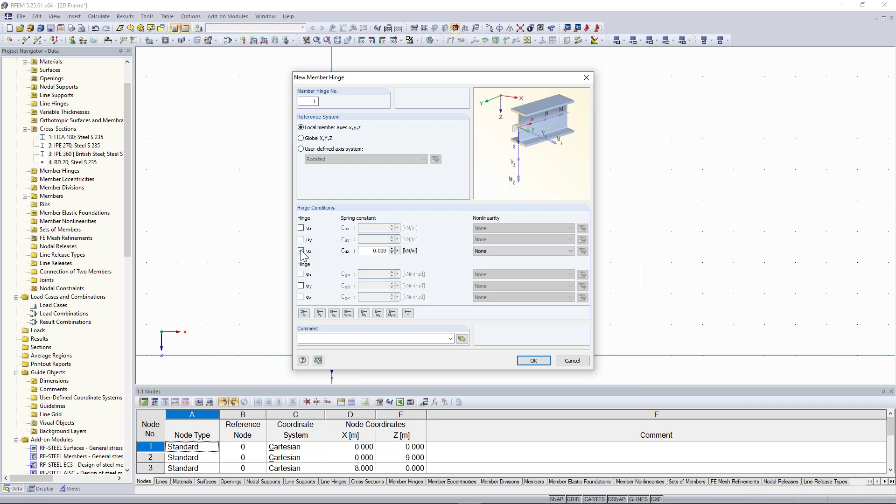
{"action": "left_click", "coordinate": [301, 252]}
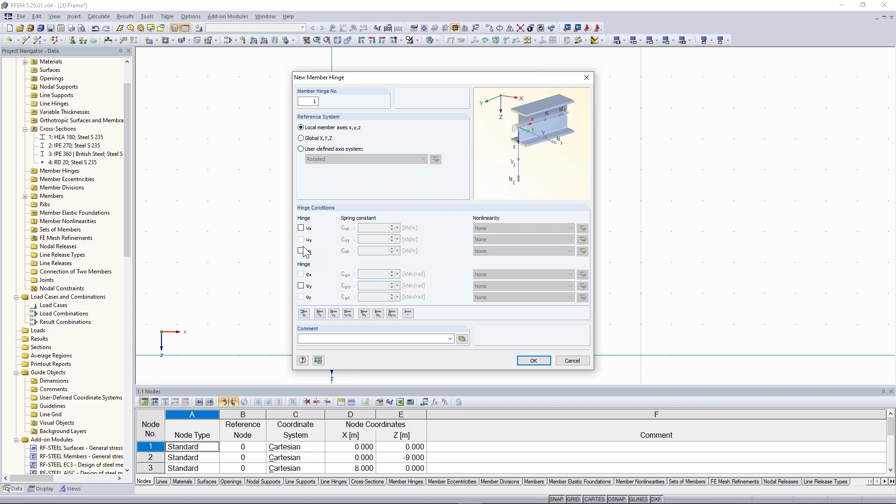
{"action": "left_click", "coordinate": [301, 228]}
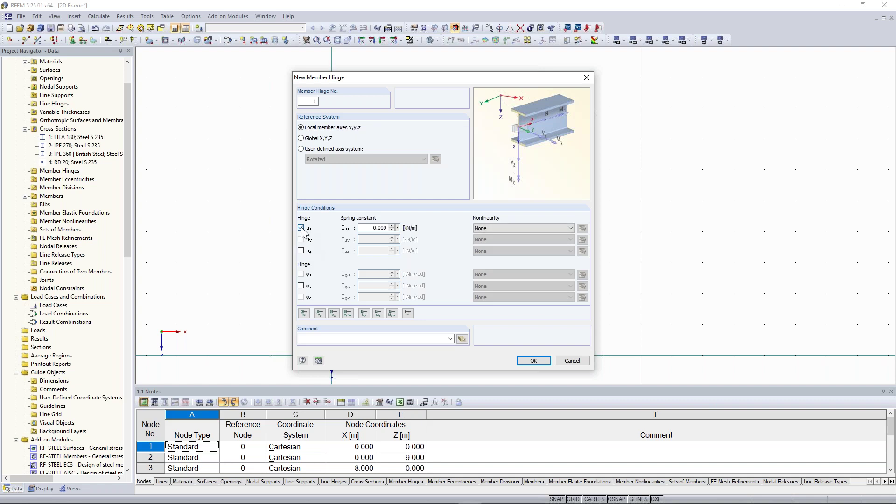
{"action": "left_click", "coordinate": [301, 228]}
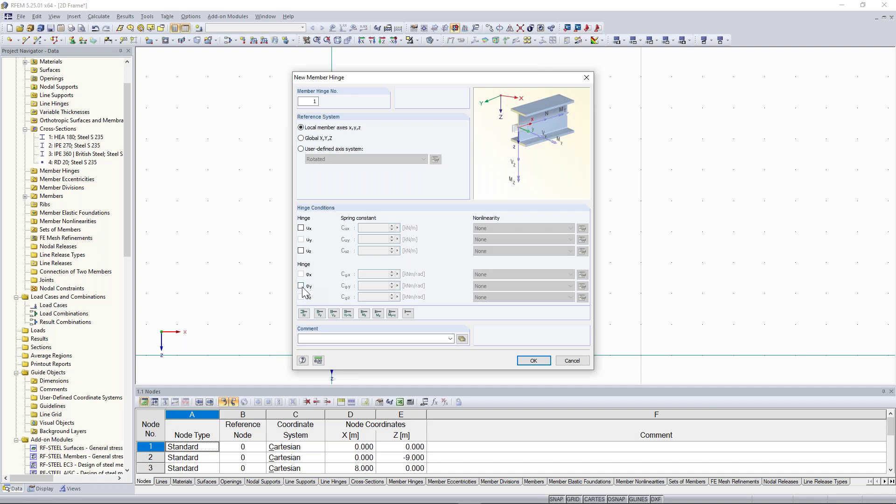
{"action": "left_click", "coordinate": [301, 287]}
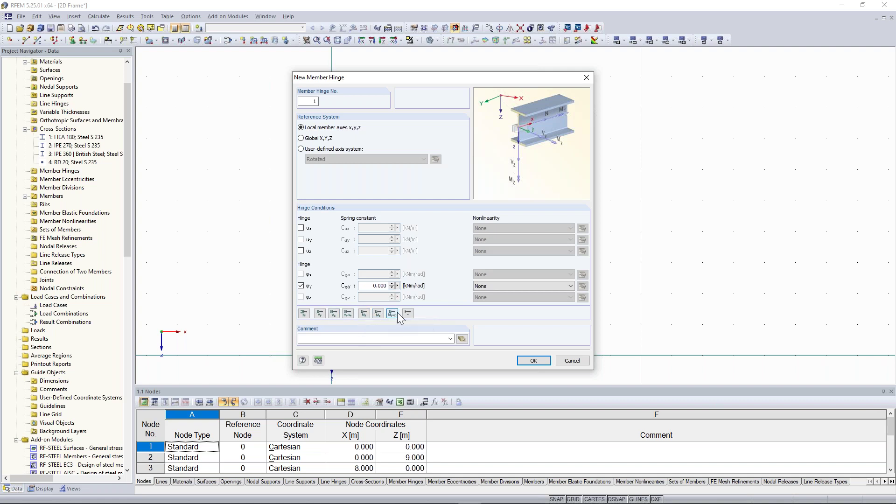
{"action": "left_click", "coordinate": [304, 314]}
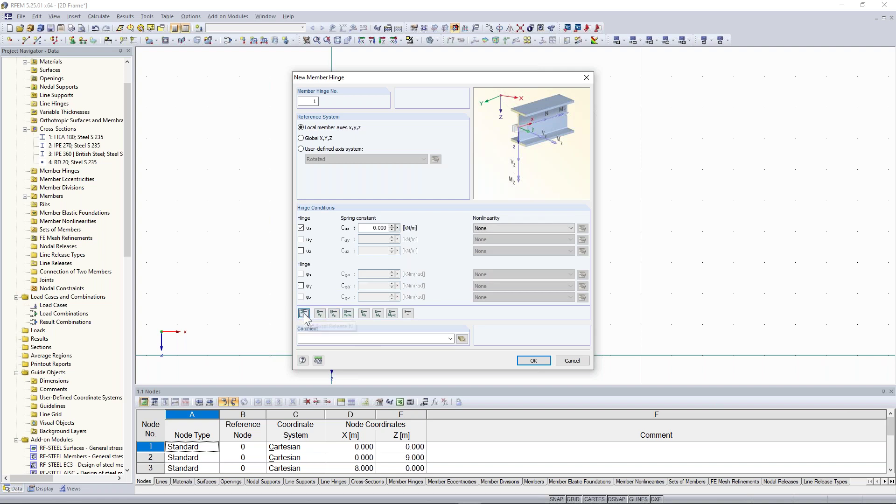
{"action": "left_click", "coordinate": [334, 313]}
{"action": "left_click", "coordinate": [364, 314]}
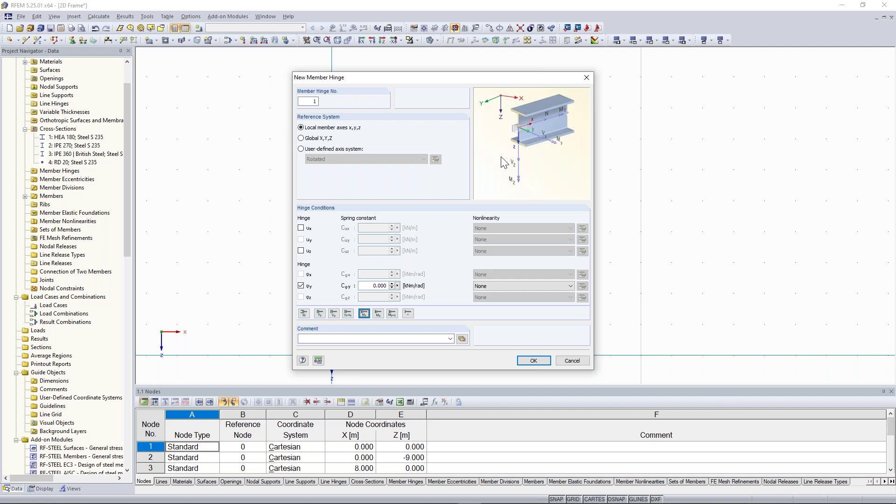
Step: Set the φy spring constant to 0 kNm/rad and apply the local hinge to the start of member 5
{"action": "double_click", "coordinate": [373, 286]}
{"action": "type", "text": "10000"}
{"action": "type", "text": "0"}
{"action": "left_click", "coordinate": [534, 361]}
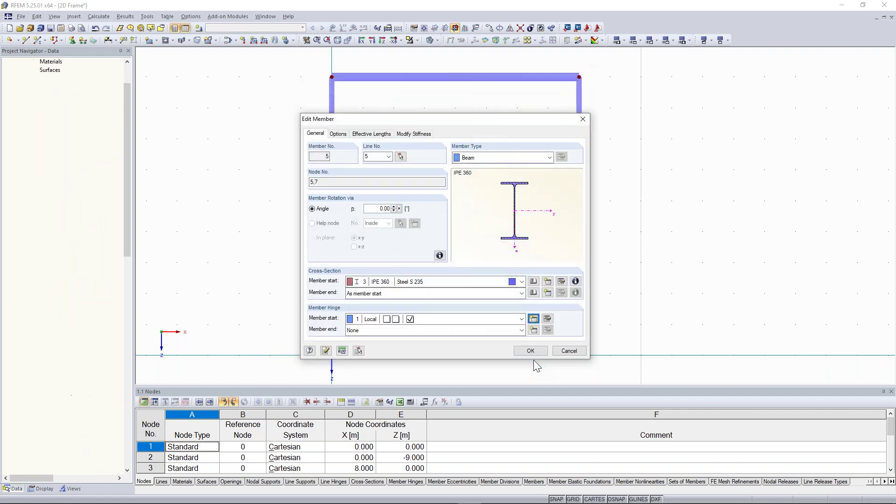
{"action": "left_click_drag", "start_coordinate": [402, 122], "coordinate": [664, 58]}
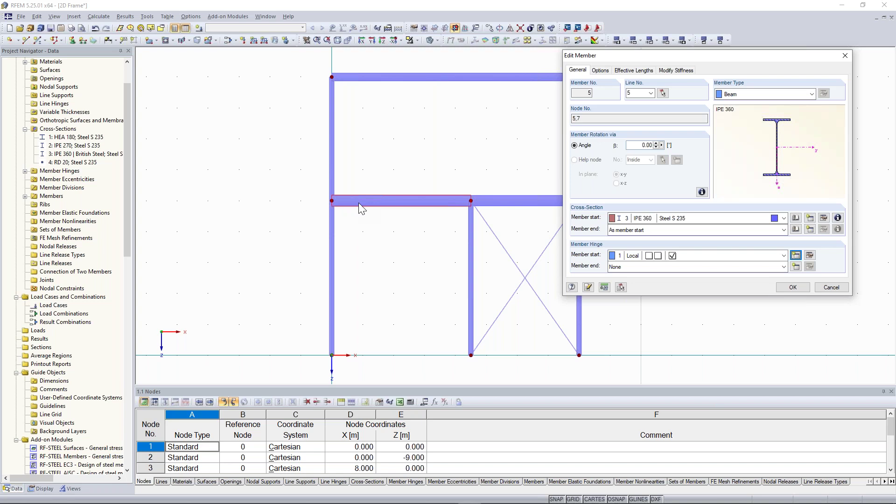
{"action": "key", "text": "Return"}
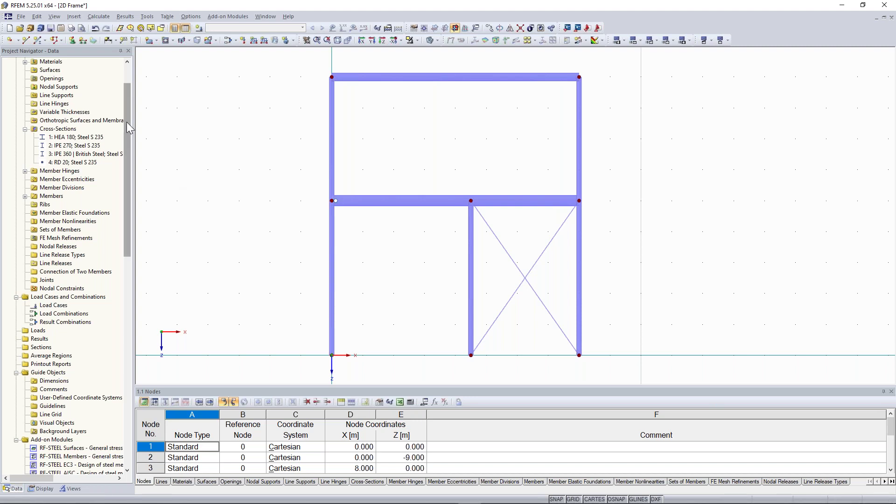
Step: Assign the existing local φy hinge graphically to the end of member 7 and the upper end of middle column member 8
{"action": "left_click_drag", "start_coordinate": [127, 132], "coordinate": [126, 102]}
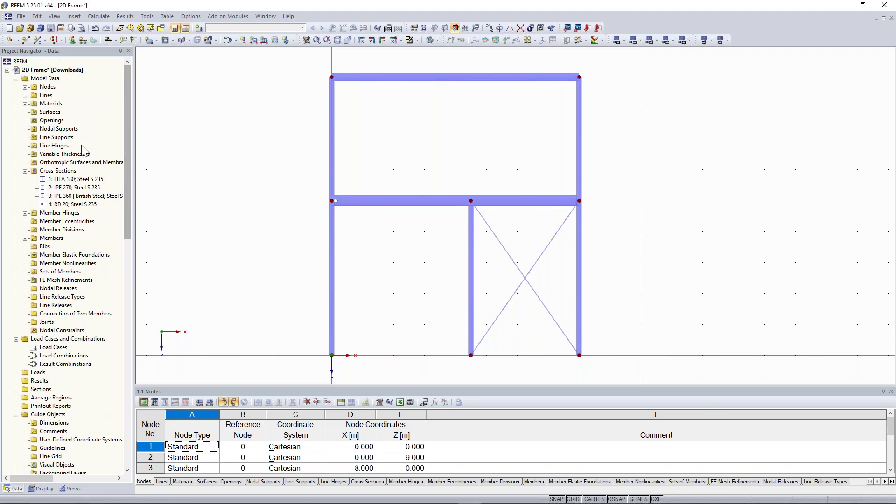
{"action": "left_click", "coordinate": [14, 489]}
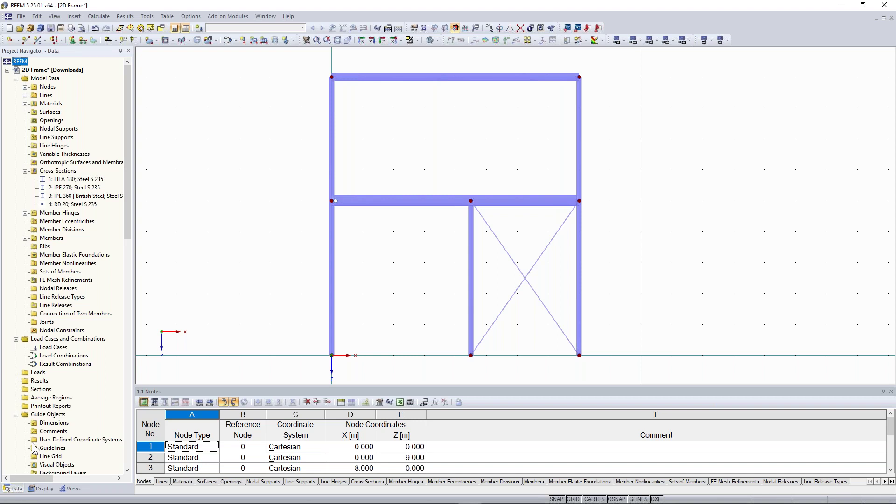
{"action": "left_click", "coordinate": [25, 213]}
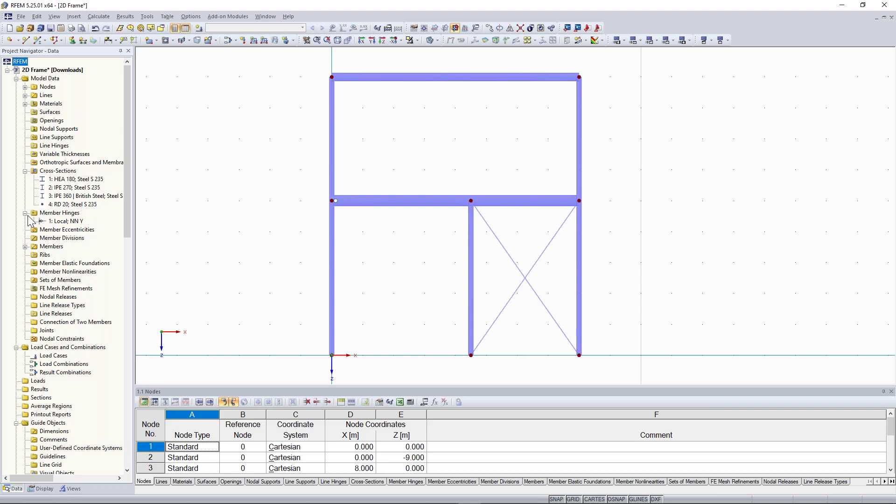
{"action": "left_click", "coordinate": [70, 222]}
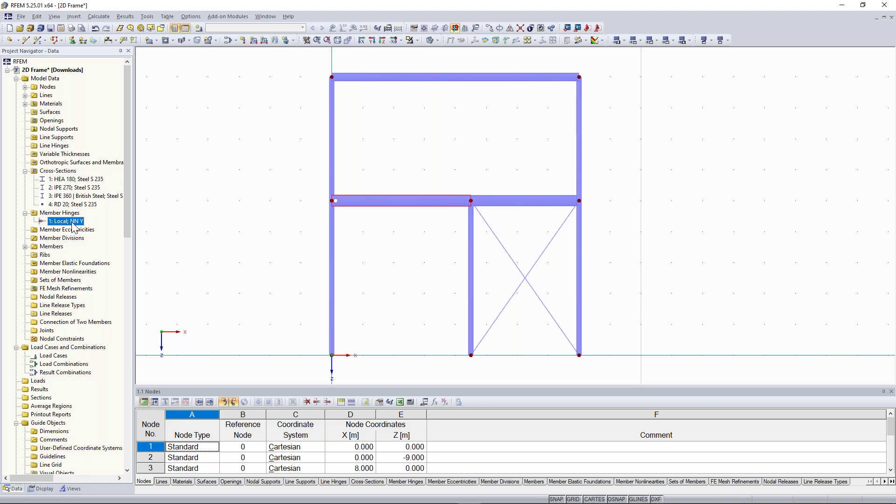
{"action": "right_click", "coordinate": [72, 223]}
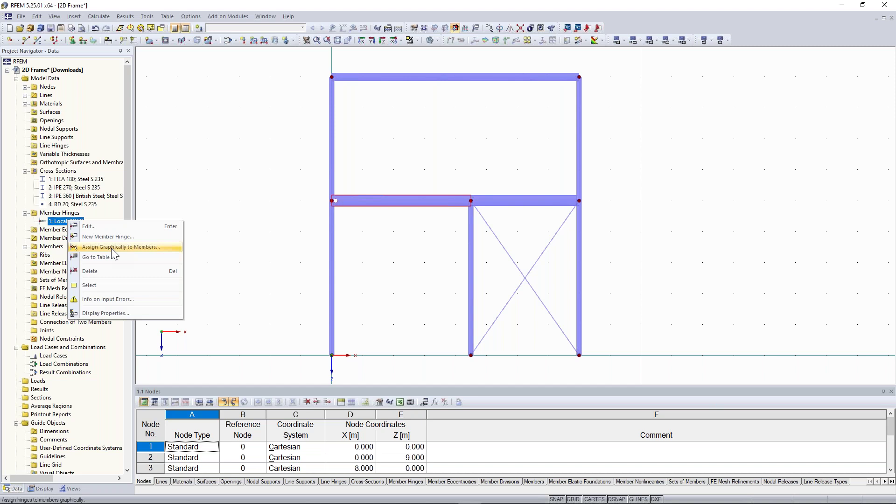
{"action": "left_click", "coordinate": [112, 248]}
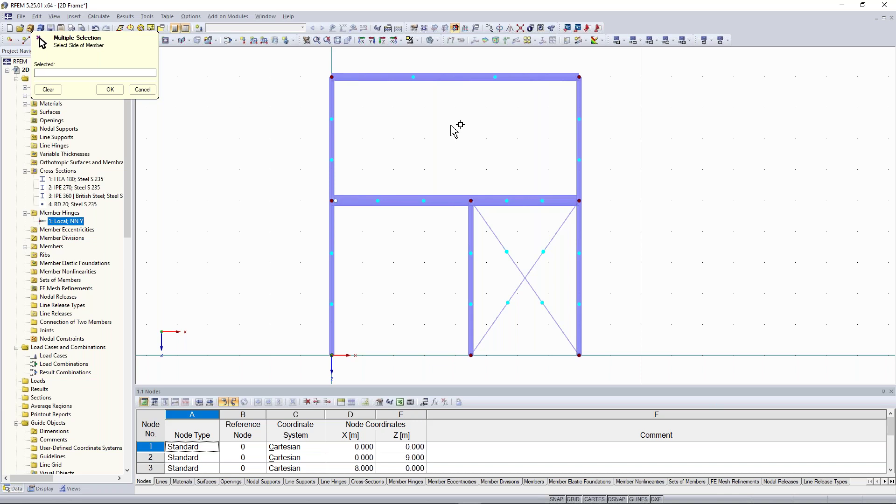
{"action": "middle_click_drag", "start_coordinate": [445, 140], "coordinate": [412, 127]}
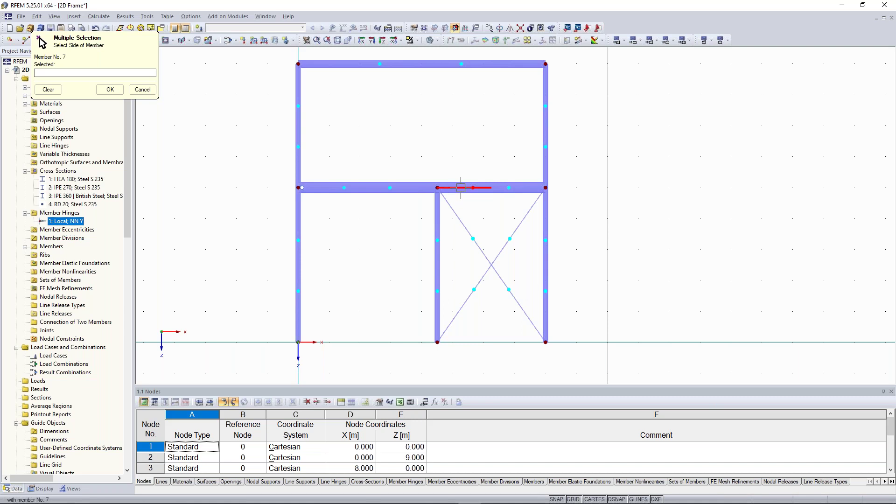
{"action": "left_click", "coordinate": [527, 187]}
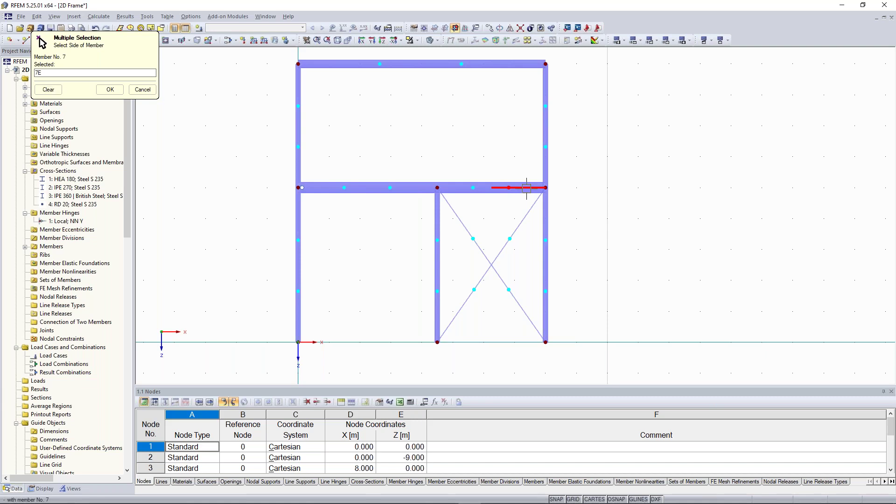
{"action": "left_click", "coordinate": [436, 218]}
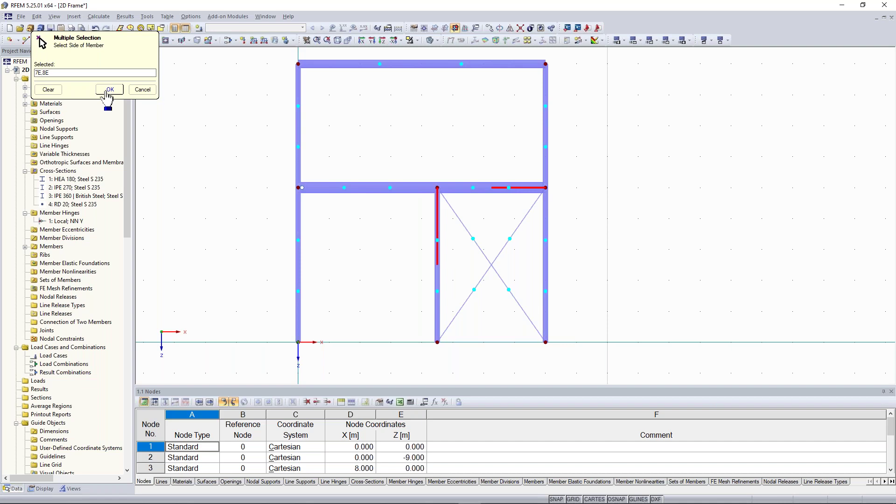
{"action": "left_click", "coordinate": [108, 91]}
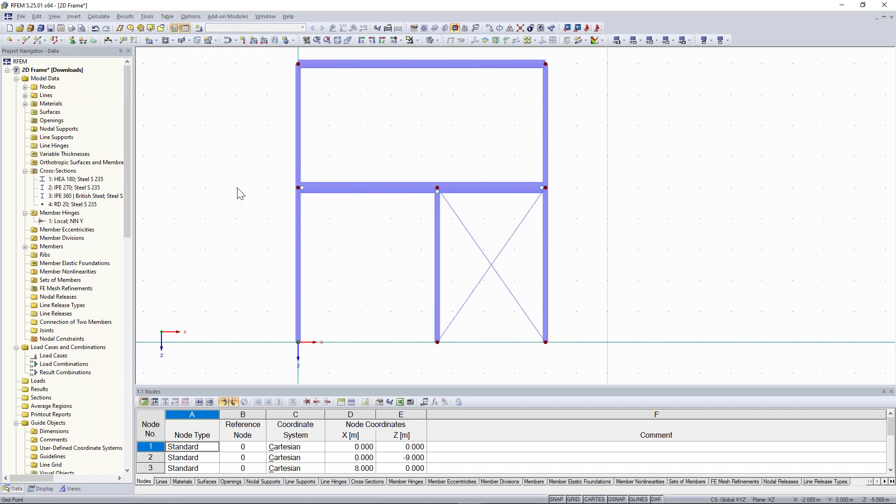
Step: Add hinged nodal supports to column base nodes 1, 3 and 8
{"action": "scroll", "coordinate": [240, 194], "scroll_direction": "down", "scroll_amount": 1}
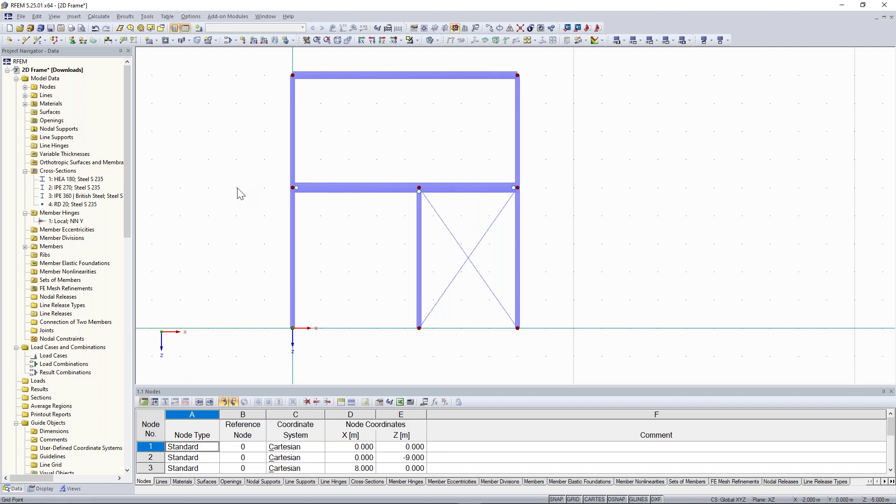
{"action": "left_click_drag", "start_coordinate": [238, 259], "coordinate": [523, 326]}
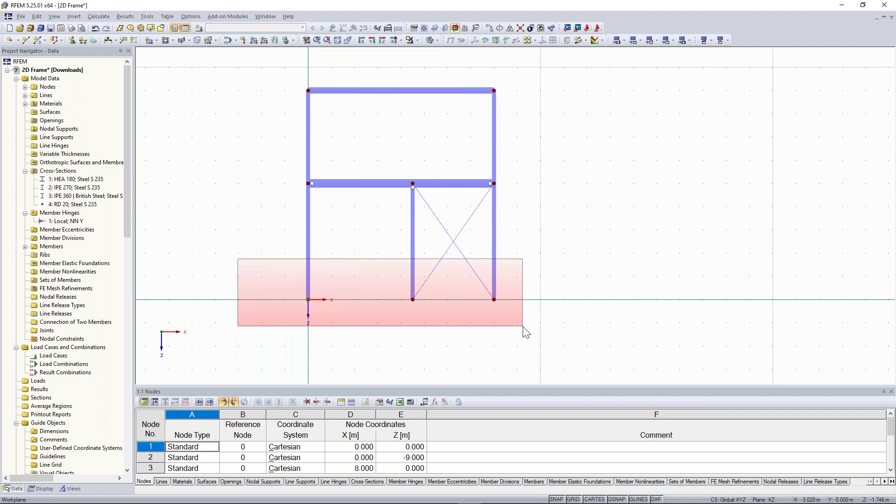
{"action": "left_click_drag", "start_coordinate": [523, 327], "coordinate": [524, 326]}
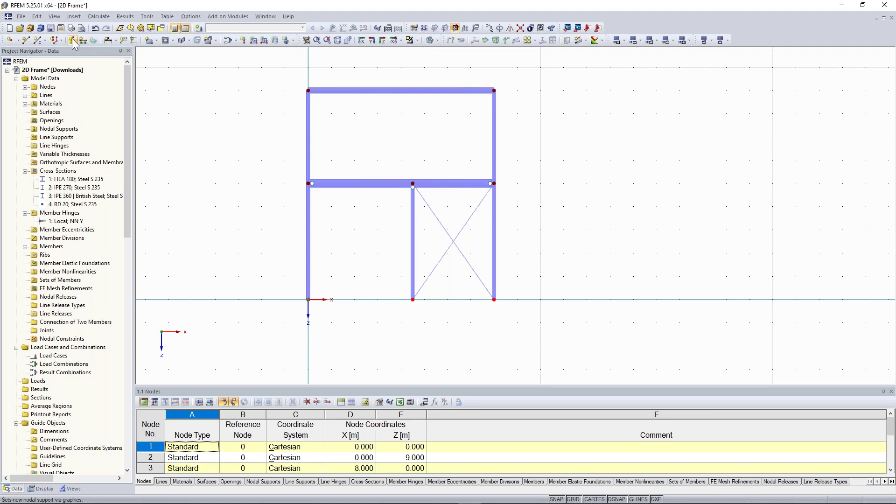
{"action": "left_click", "coordinate": [72, 41]}
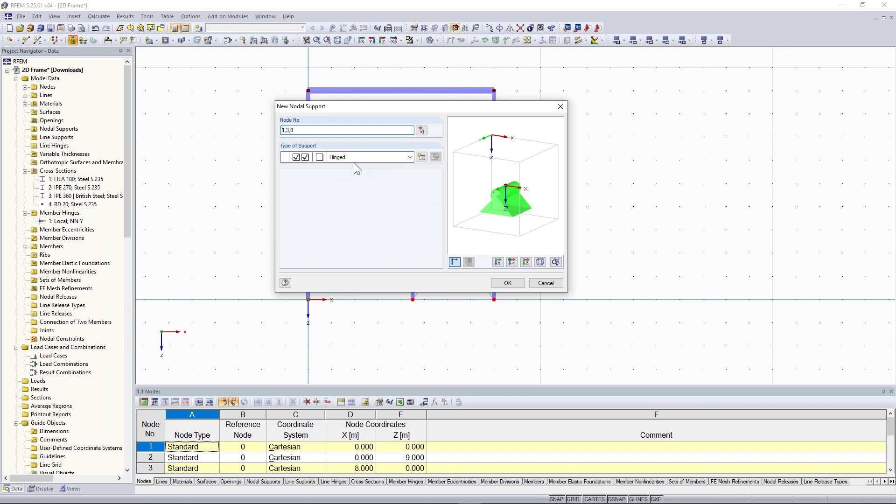
{"action": "left_click", "coordinate": [506, 284]}
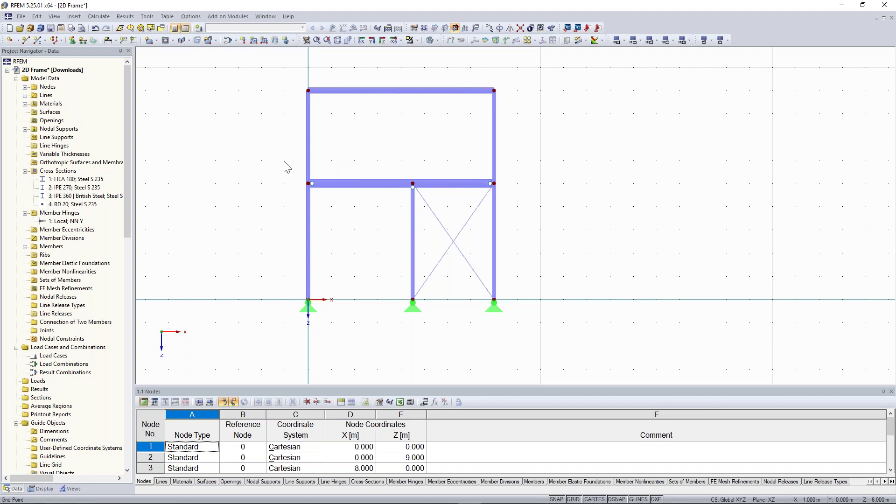
Step: Edit member 11 of the separate three-support beam and try hinges on both sides of its intermediate node 12
{"action": "scroll", "coordinate": [572, 216], "scroll_direction": "down", "scroll_amount": 1}
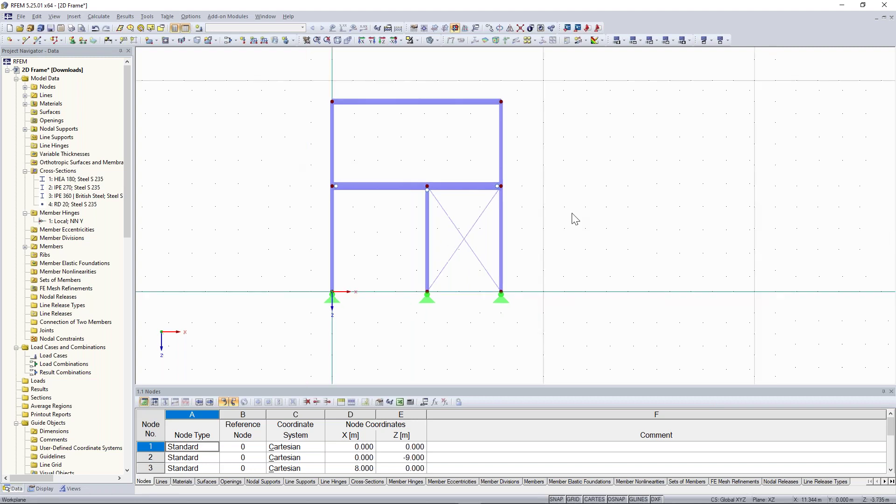
{"action": "scroll", "coordinate": [537, 201], "scroll_direction": "down", "scroll_amount": 1}
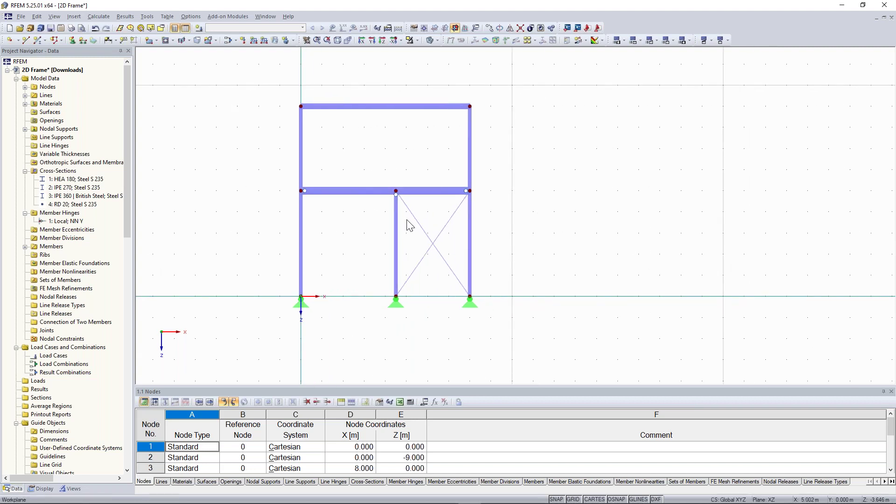
{"action": "scroll", "coordinate": [327, 198], "scroll_direction": "up", "scroll_amount": 1}
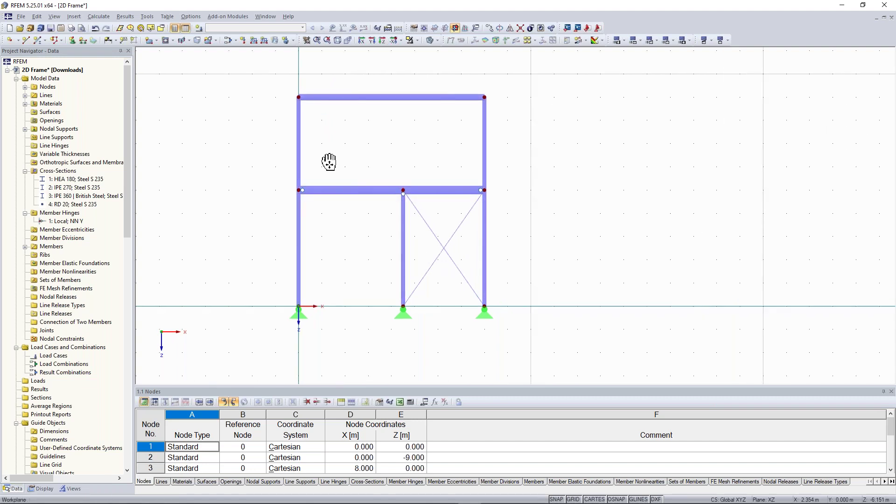
{"action": "middle_click_drag", "start_coordinate": [330, 160], "coordinate": [286, 167]}
{"action": "scroll", "coordinate": [283, 167], "scroll_direction": "up", "scroll_amount": 1}
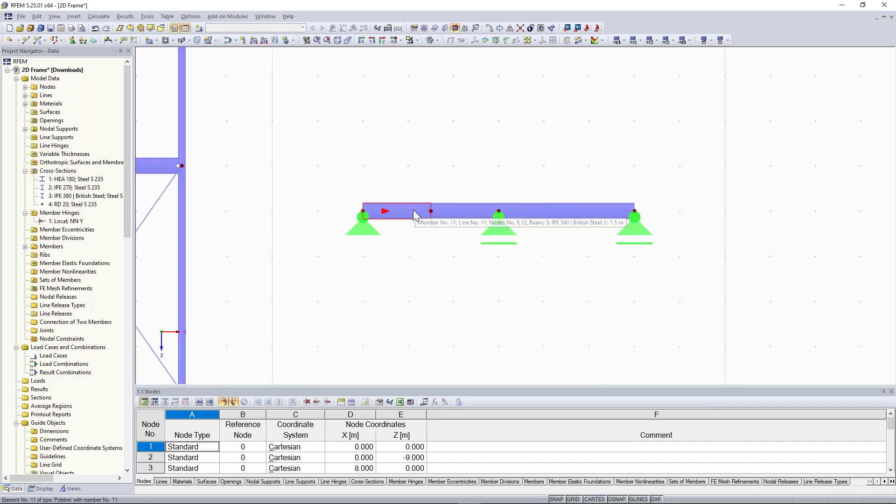
{"action": "double_click", "coordinate": [414, 214]}
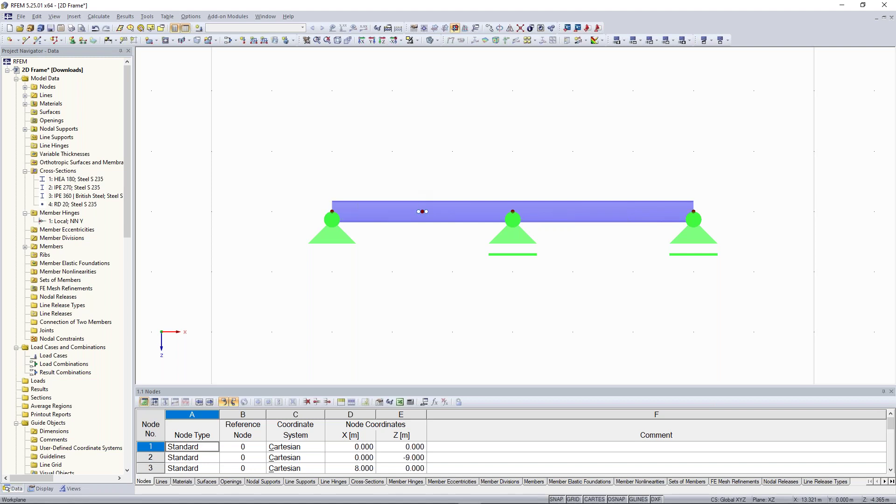
Step: Edit members 11 and 13 to clear their hinges, keeping one hinge at the inclined member's lower end
{"action": "scroll", "coordinate": [296, 158], "scroll_direction": "down", "scroll_amount": 1}
{"action": "middle_click_drag", "start_coordinate": [295, 158], "coordinate": [298, 163]}
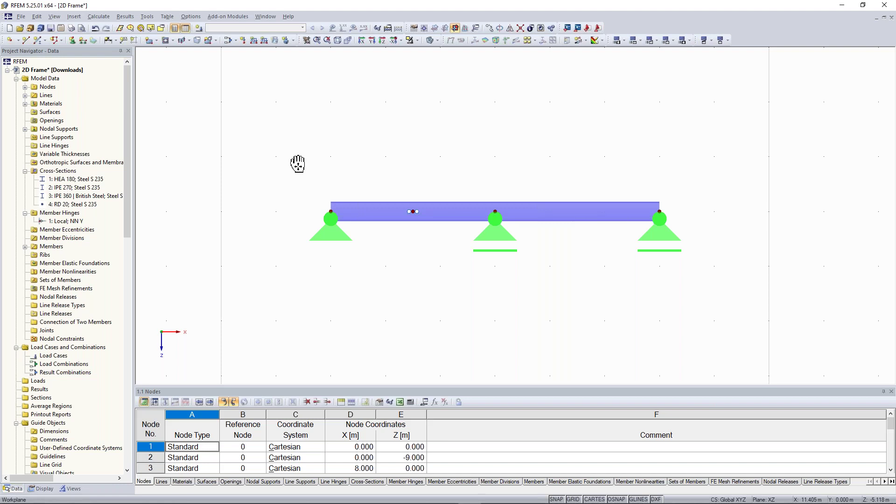
{"action": "scroll", "coordinate": [460, 160], "scroll_direction": "up", "scroll_amount": 2}
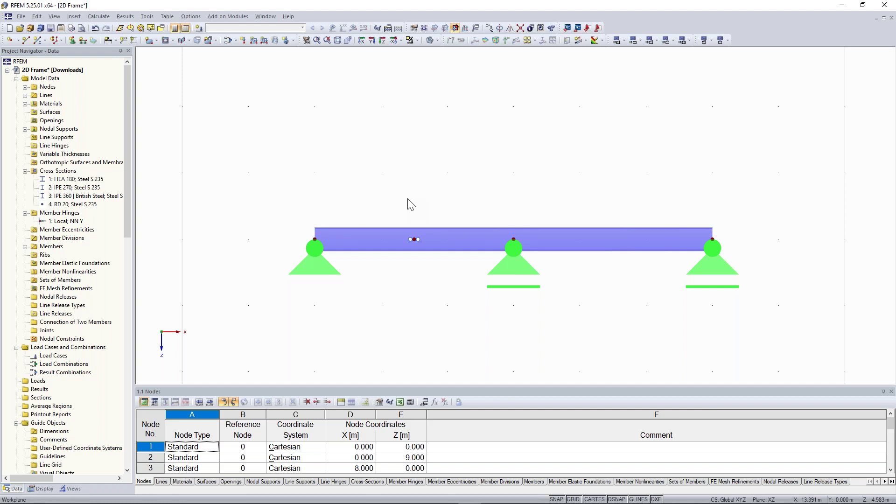
{"action": "scroll", "coordinate": [426, 243], "scroll_direction": "up", "scroll_amount": 1}
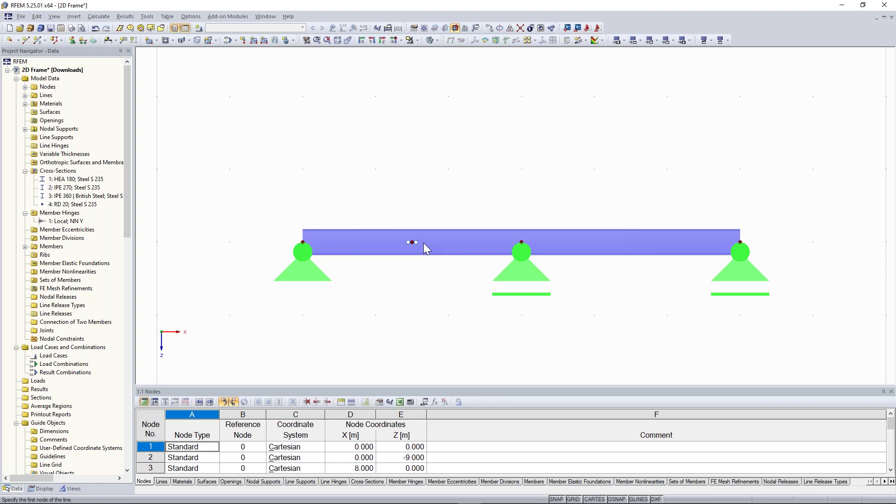
{"action": "double_click", "coordinate": [423, 243]}
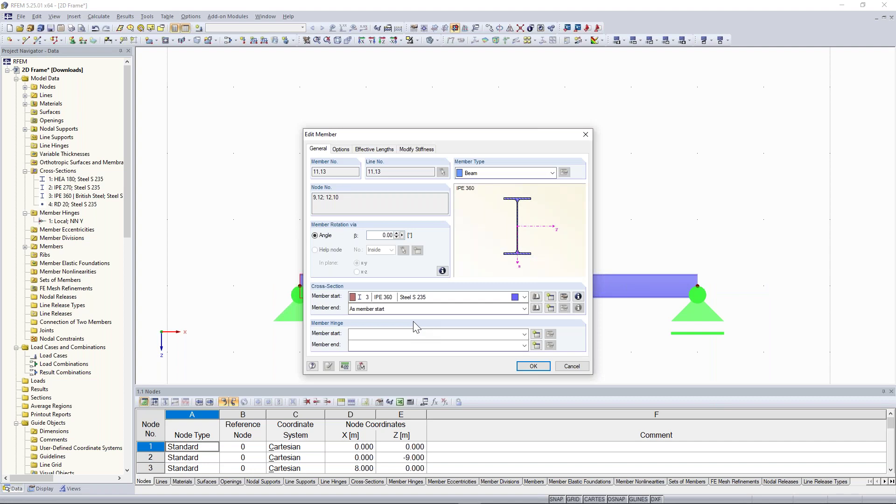
{"action": "left_click", "coordinate": [408, 334]}
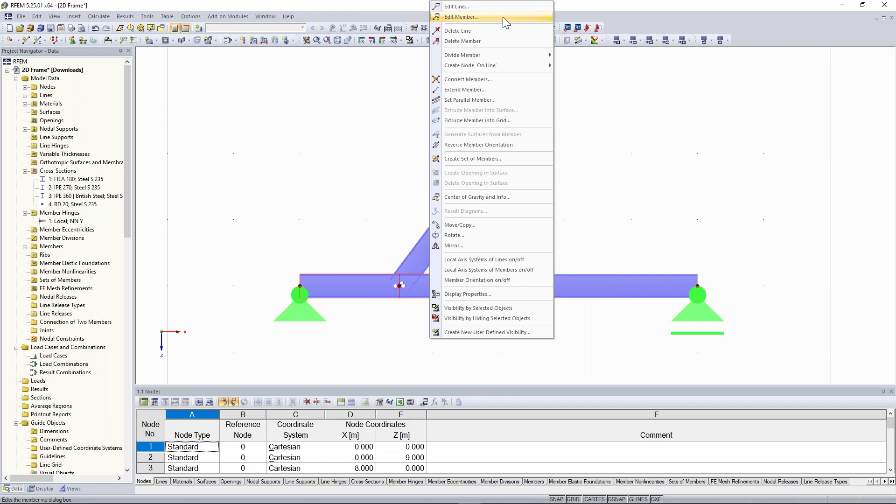
{"action": "scroll", "coordinate": [399, 291], "scroll_direction": "up", "scroll_amount": 3}
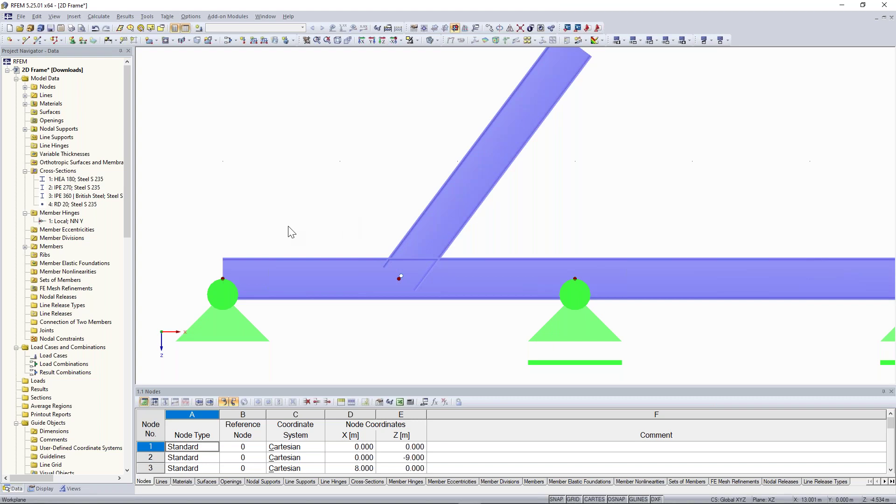
Step: Delete the entire demonstration beam with its inclined member, nodes and supports beside the frame
{"action": "scroll", "coordinate": [290, 231], "scroll_direction": "down", "scroll_amount": 4}
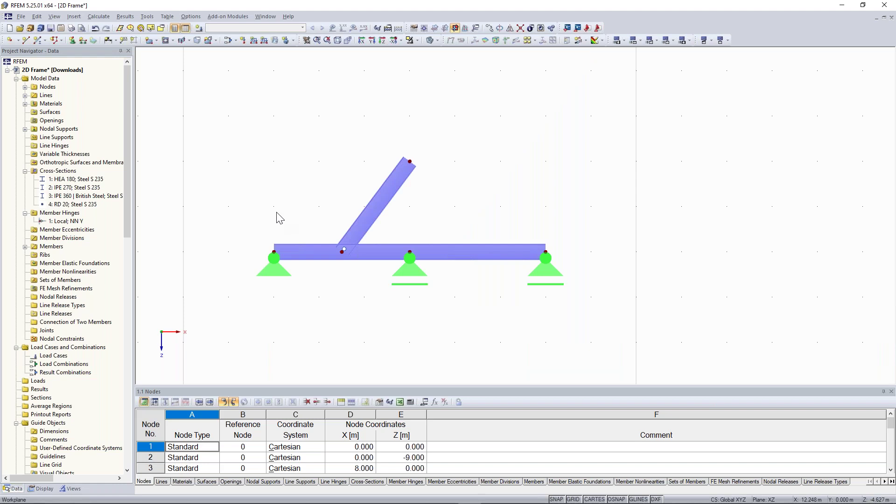
{"action": "middle_click_drag", "start_coordinate": [277, 212], "coordinate": [341, 236]}
{"action": "left_click_drag", "start_coordinate": [297, 129], "coordinate": [664, 341]}
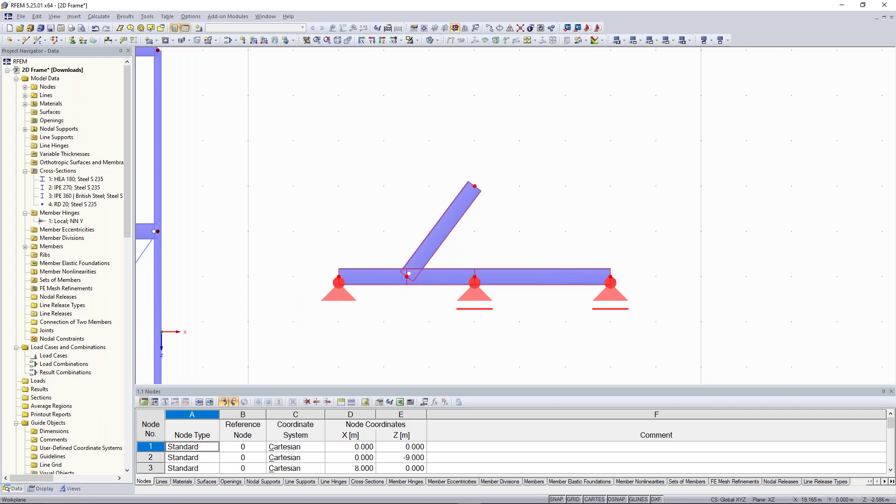
{"action": "key", "text": "Delete"}
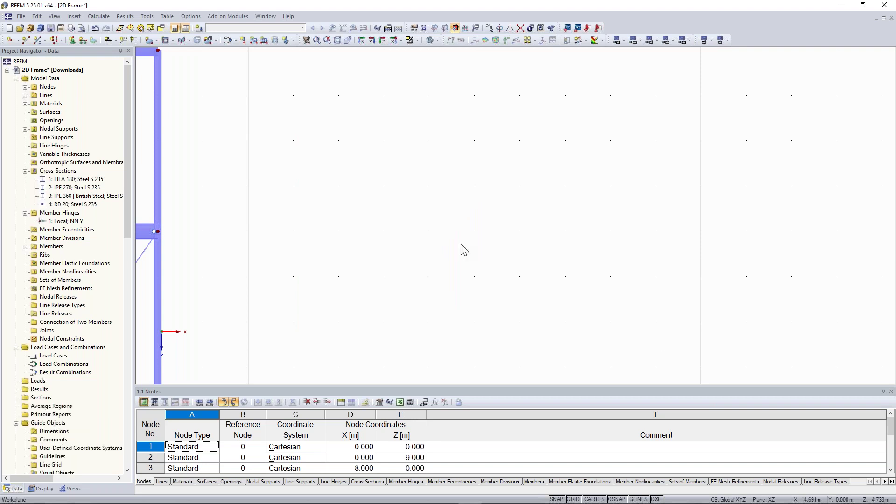
Step: Examine the available member types for the top IPE 270 member between nodes 2 and 4, leaving its settings unedited
{"action": "scroll", "coordinate": [372, 266], "scroll_direction": "down", "scroll_amount": 1}
{"action": "middle_click_drag", "start_coordinate": [318, 294], "coordinate": [598, 251]}
{"action": "scroll", "coordinate": [598, 251], "scroll_direction": "down", "scroll_amount": 2}
{"action": "middle_click_drag", "start_coordinate": [385, 266], "coordinate": [391, 265]}
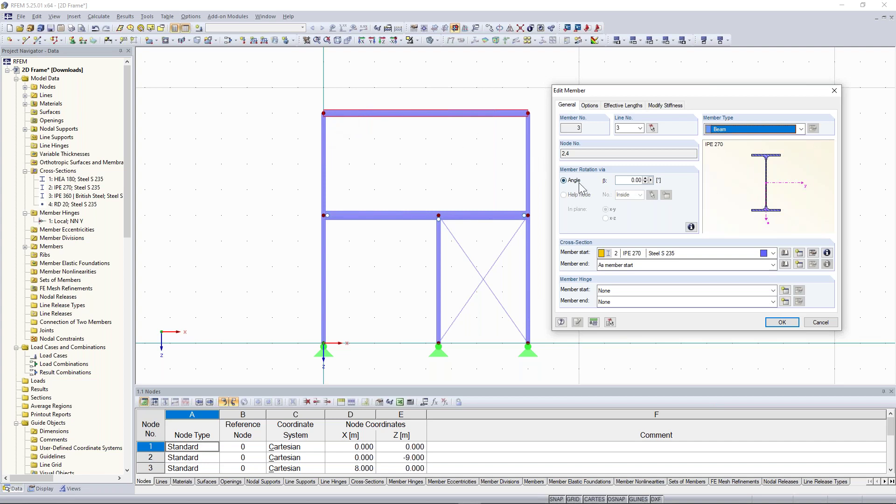
{"action": "left_click", "coordinate": [799, 130]}
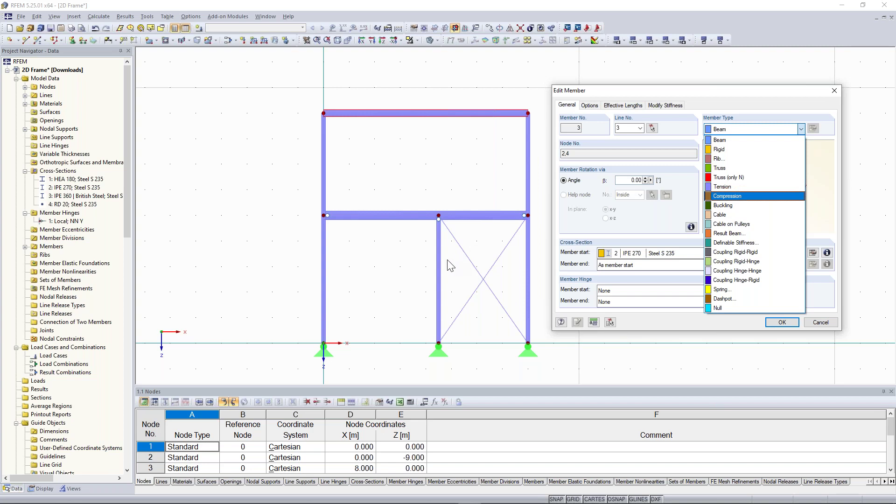
{"action": "left_click", "coordinate": [836, 92]}
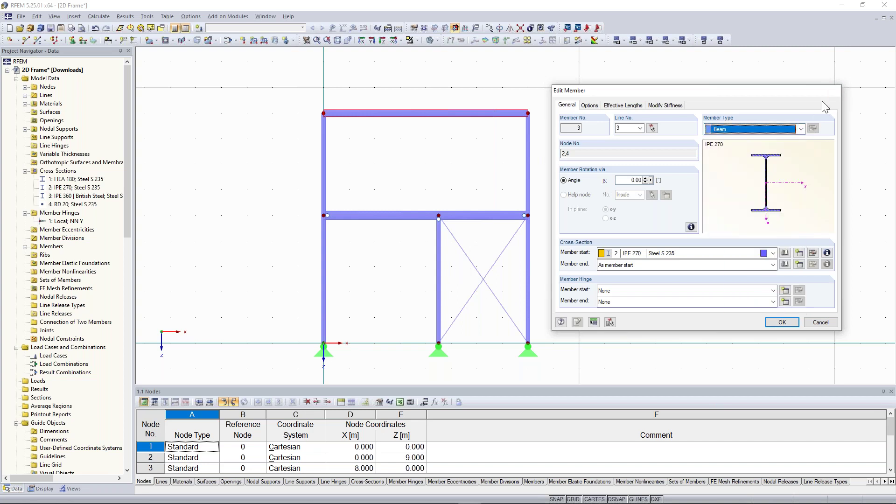
{"action": "left_click", "coordinate": [835, 92]}
Step: Review the general member settings of the top IPE 270 beam again, keeping them as they are
{"action": "scroll", "coordinate": [476, 233], "scroll_direction": "up", "scroll_amount": 3}
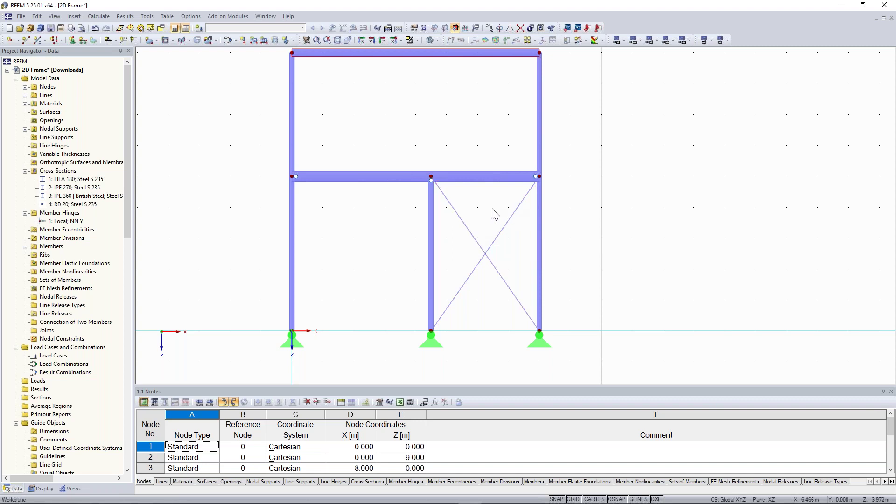
{"action": "middle_click_drag", "start_coordinate": [493, 205], "coordinate": [499, 213]}
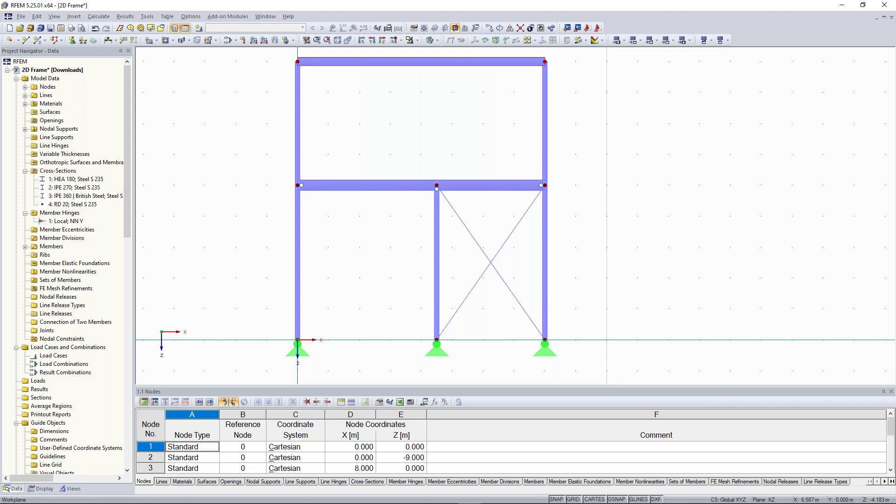
{"action": "scroll", "coordinate": [448, 136], "scroll_direction": "down", "scroll_amount": 1}
{"action": "middle_click_drag", "start_coordinate": [434, 131], "coordinate": [438, 144]}
{"action": "double_click", "coordinate": [419, 81]}
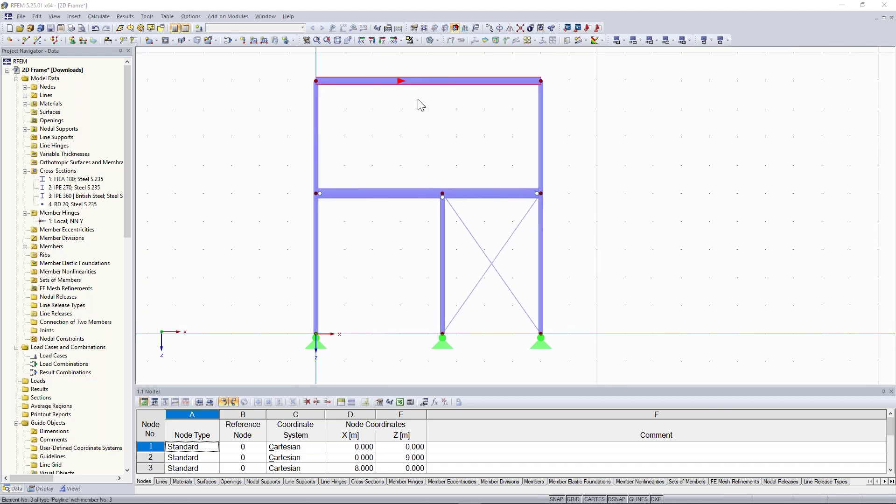
{"action": "left_click_drag", "start_coordinate": [381, 132], "coordinate": [251, 153]}
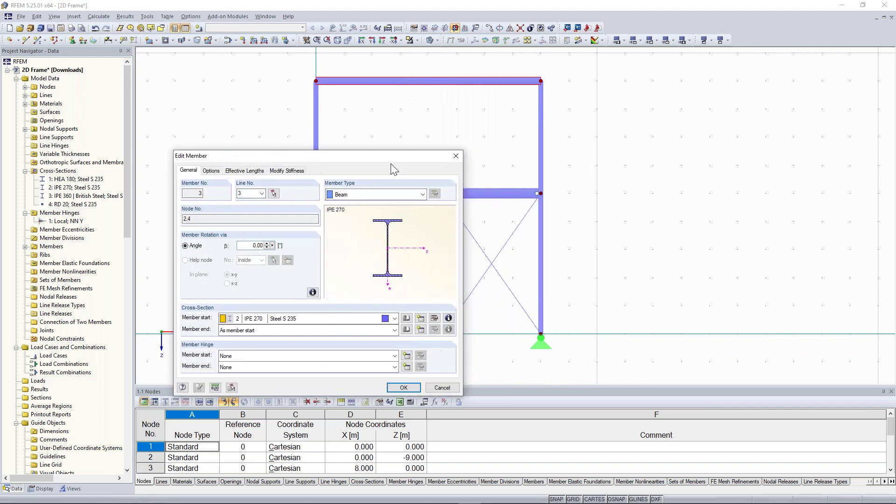
{"action": "left_click_drag", "start_coordinate": [373, 155], "coordinate": [267, 163]}
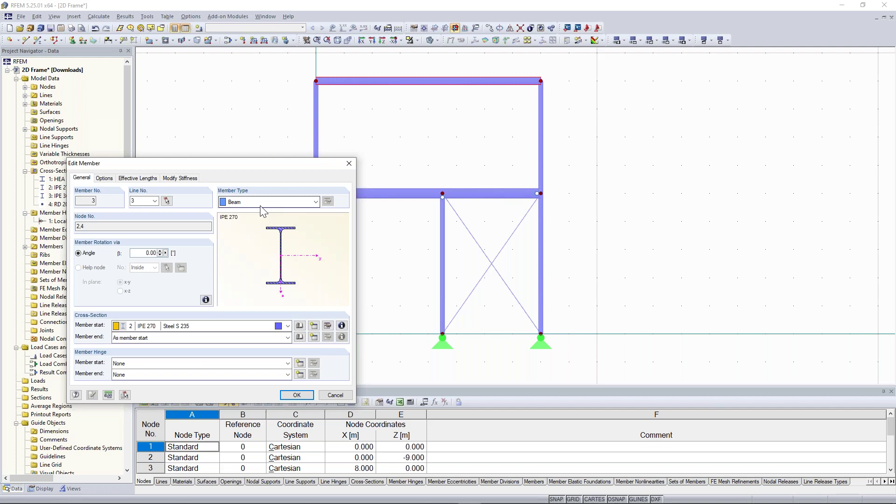
{"action": "key", "text": "Return"}
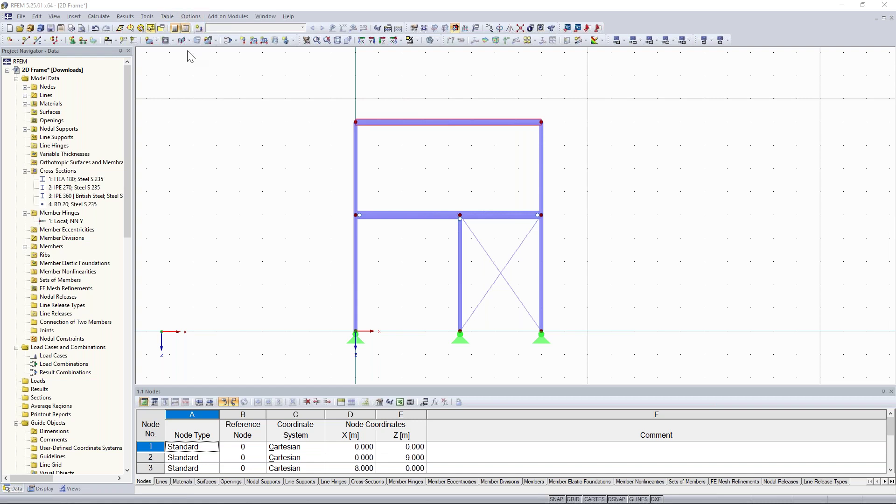
Step: Create permanent load case LC1 described as "test", with self-weight active at a factor of 1.000 in Z
{"action": "left_click", "coordinate": [196, 28]}
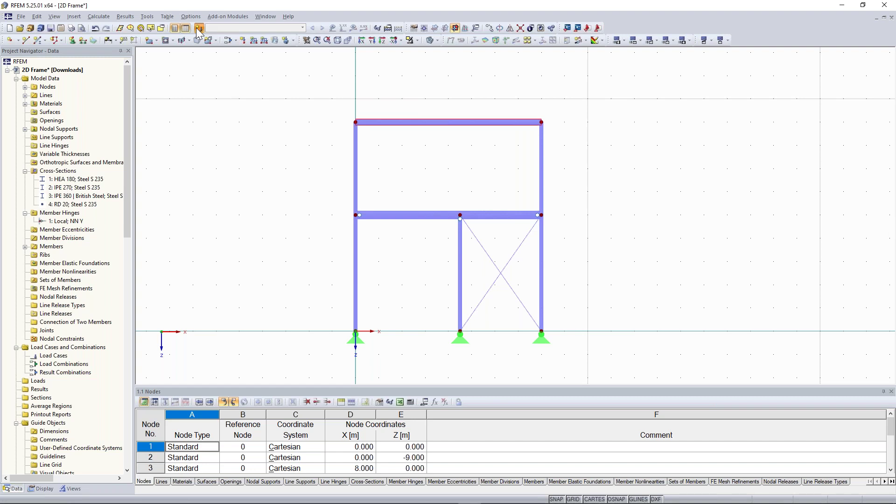
{"action": "type", "text": "test"}
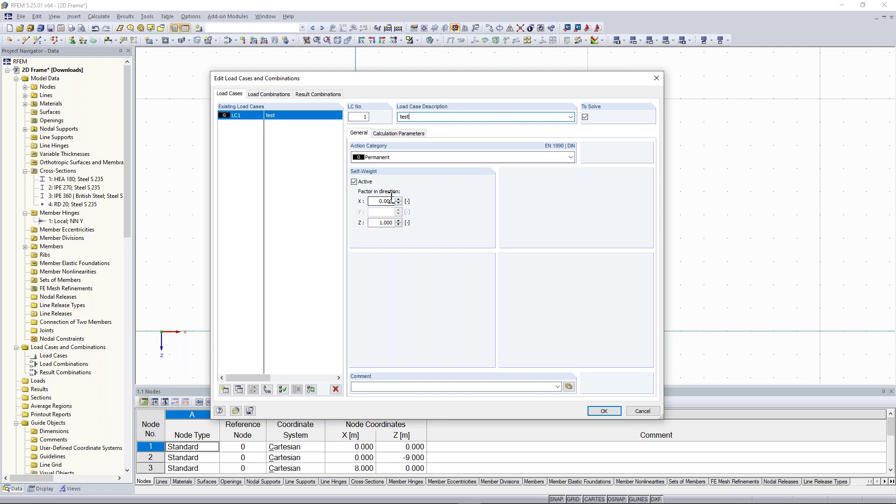
{"action": "left_click", "coordinate": [604, 411]}
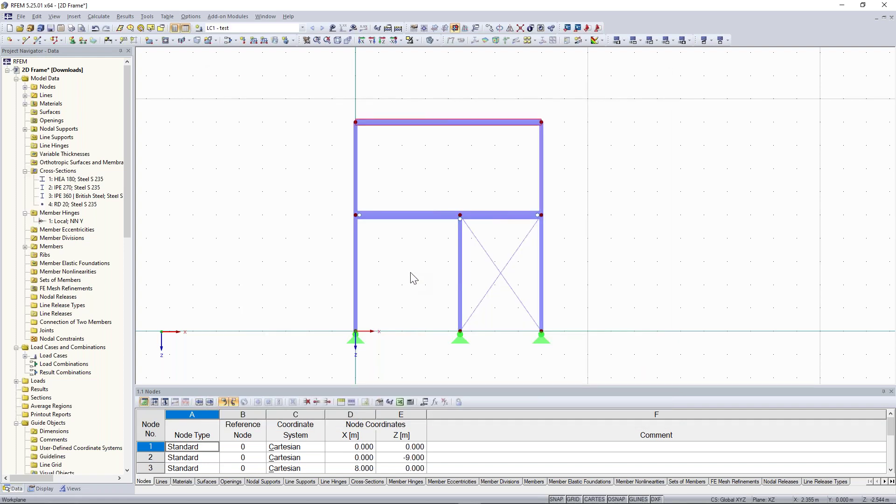
Step: Apply a uniform force load of 12.767 kN/m in the global ZL direction to the top beam
{"action": "scroll", "coordinate": [436, 210], "scroll_direction": "down", "scroll_amount": 1}
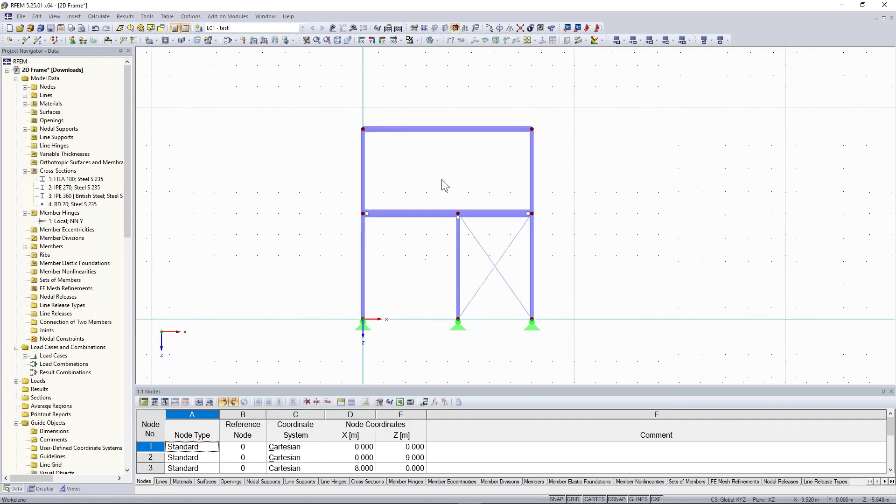
{"action": "scroll", "coordinate": [446, 176], "scroll_direction": "down", "scroll_amount": 1}
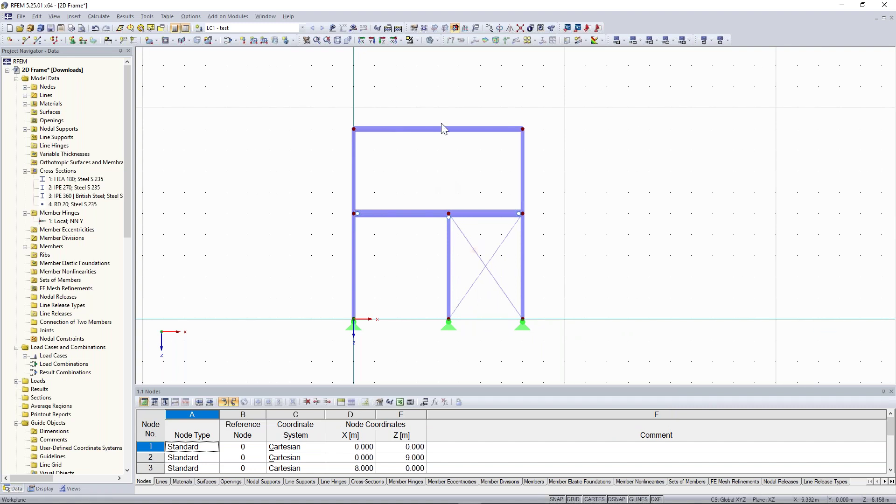
{"action": "middle_click_drag", "start_coordinate": [416, 115], "coordinate": [380, 130]}
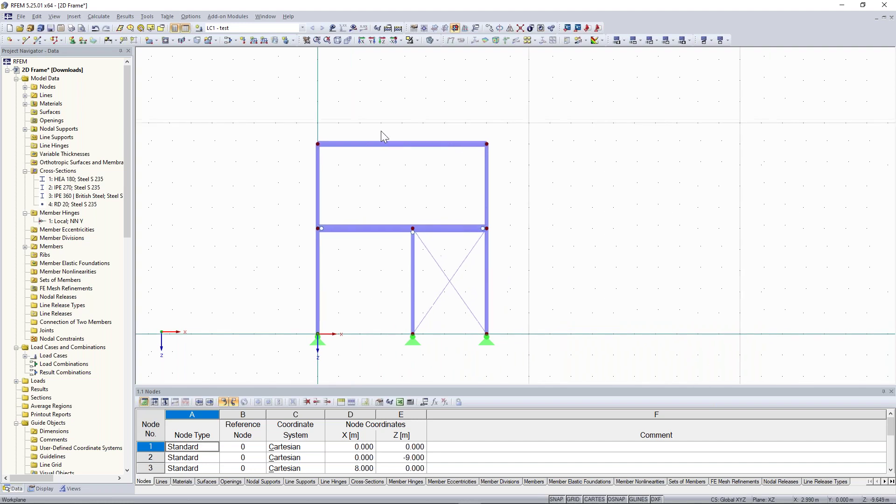
{"action": "middle_click_drag", "start_coordinate": [382, 165], "coordinate": [387, 157]}
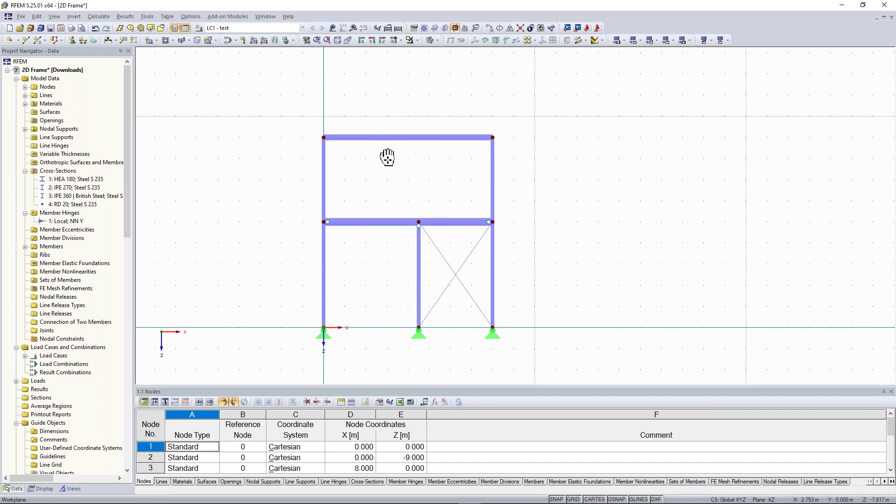
{"action": "middle_click_drag", "start_coordinate": [387, 157], "coordinate": [396, 149]}
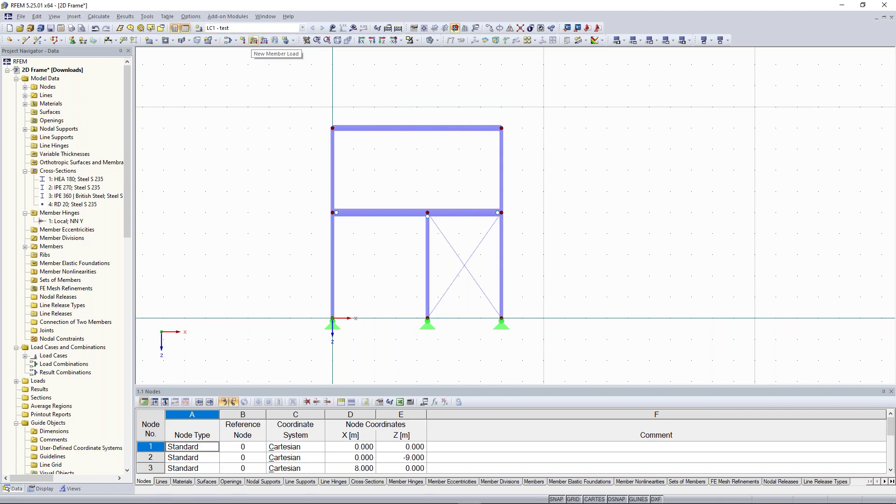
{"action": "left_click", "coordinate": [254, 42]}
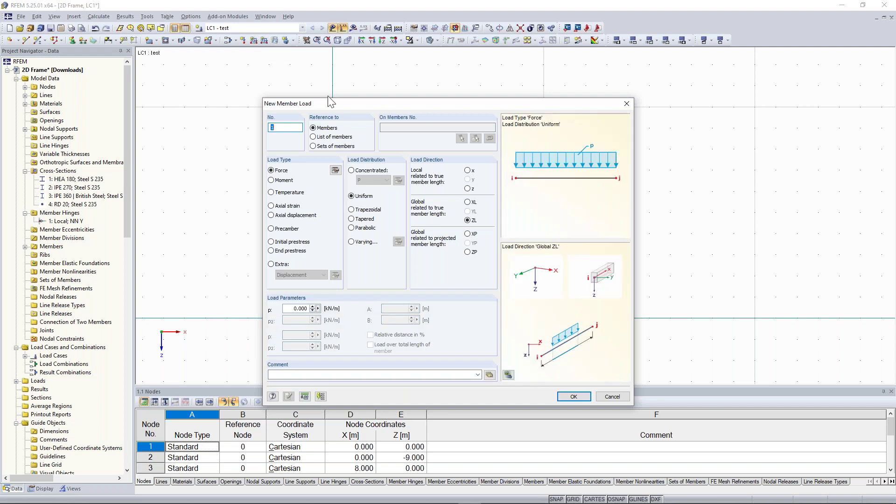
{"action": "left_click", "coordinate": [319, 109]}
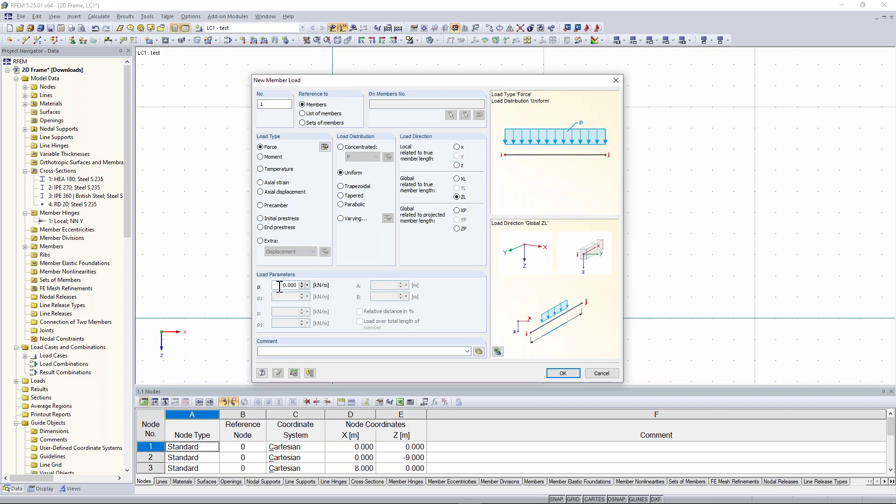
{"action": "left_click_drag", "start_coordinate": [279, 285], "coordinate": [298, 280]}
{"action": "type", "text": "12.767"}
{"action": "left_click", "coordinate": [457, 228]}
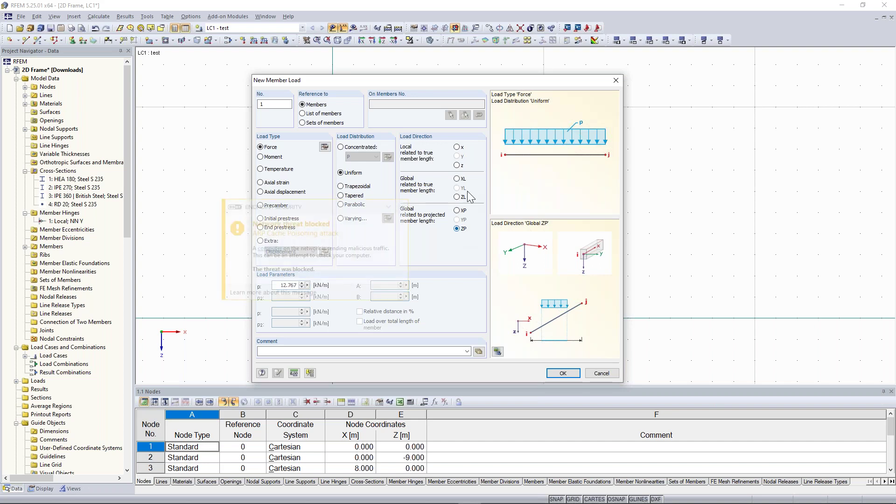
{"action": "left_click", "coordinate": [401, 207]}
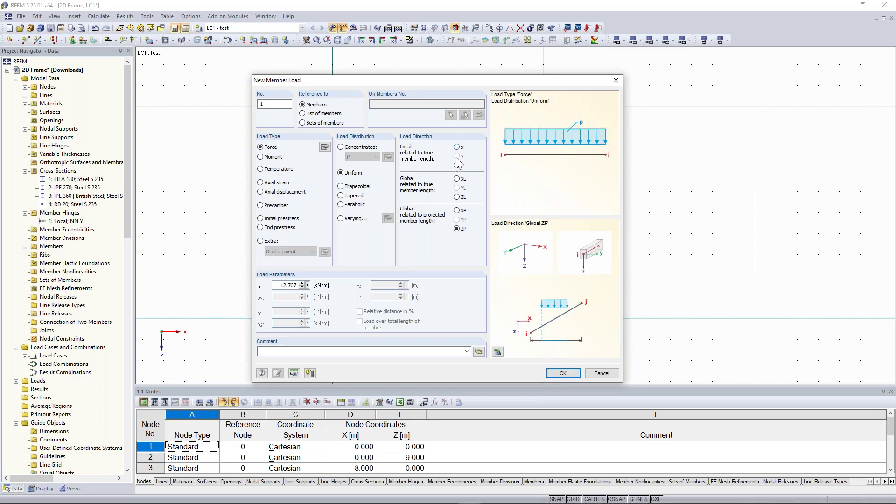
{"action": "left_click", "coordinate": [457, 166]}
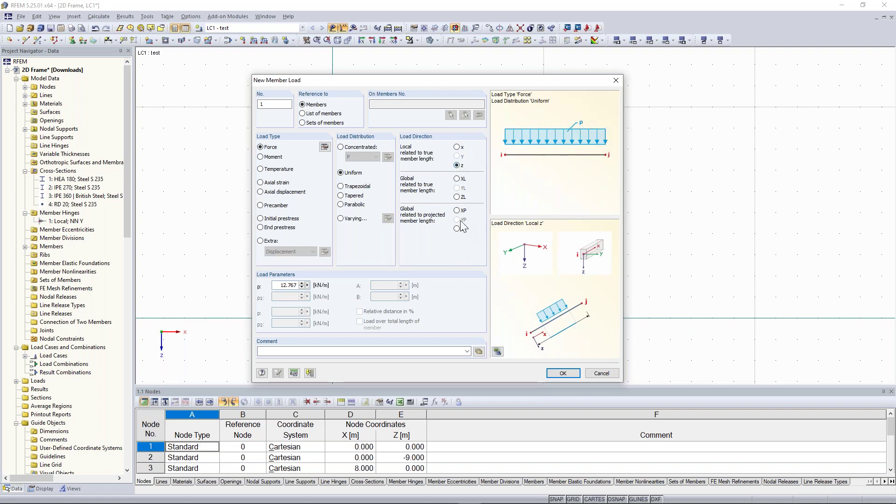
{"action": "left_click", "coordinate": [457, 197]}
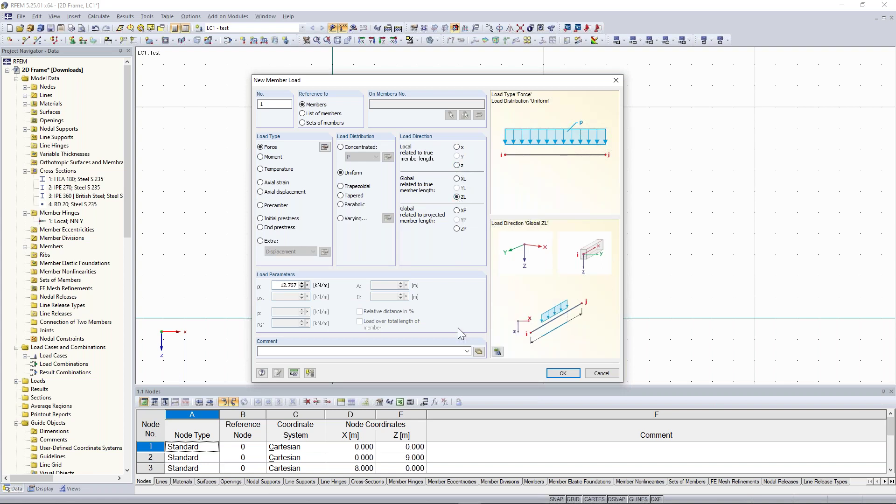
{"action": "left_click", "coordinate": [576, 372]}
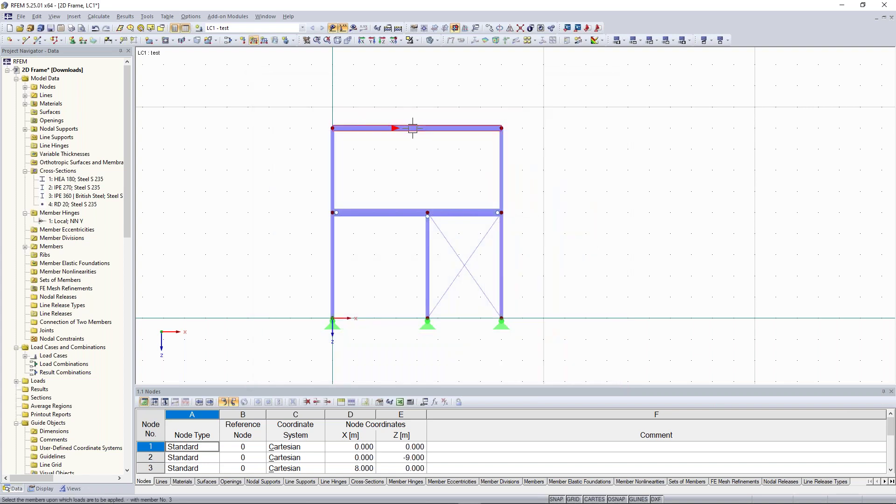
{"action": "left_click", "coordinate": [414, 128]}
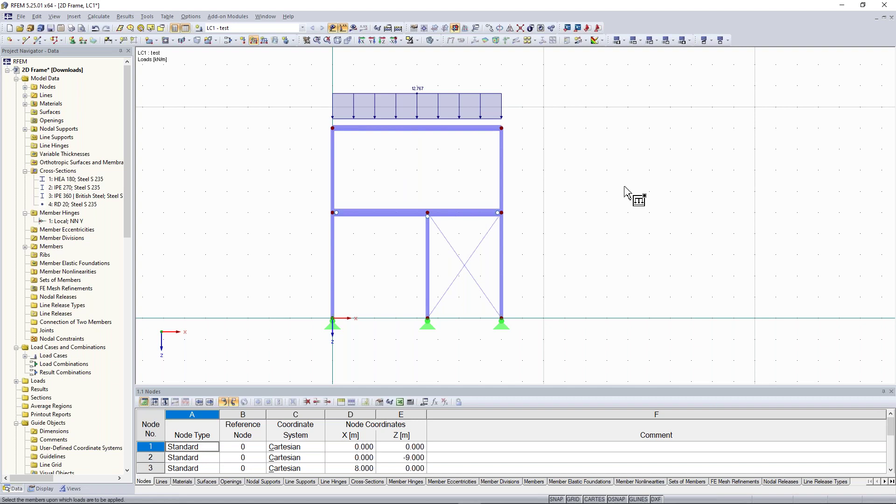
{"action": "key", "text": "Escape"}
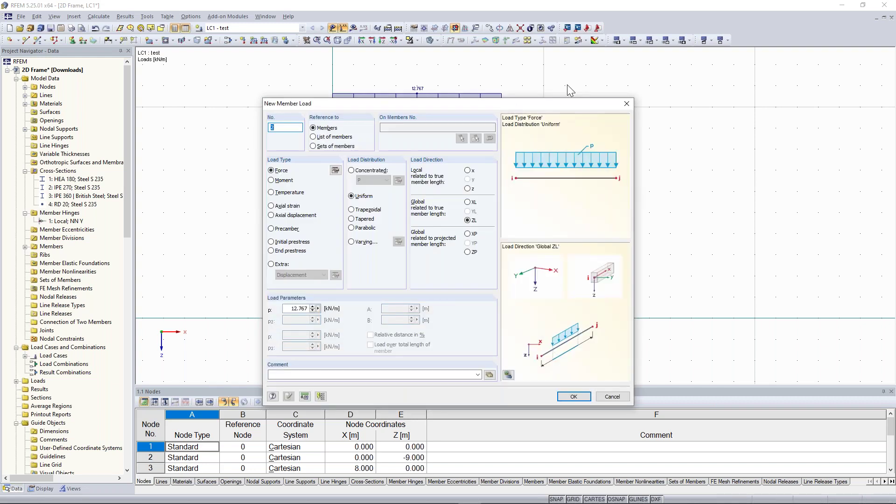
Step: Apply a uniform force load of 68.371 kN/m in the global ZL direction to both middle-level beam members
{"action": "left_click_drag", "start_coordinate": [514, 105], "coordinate": [750, 68]}
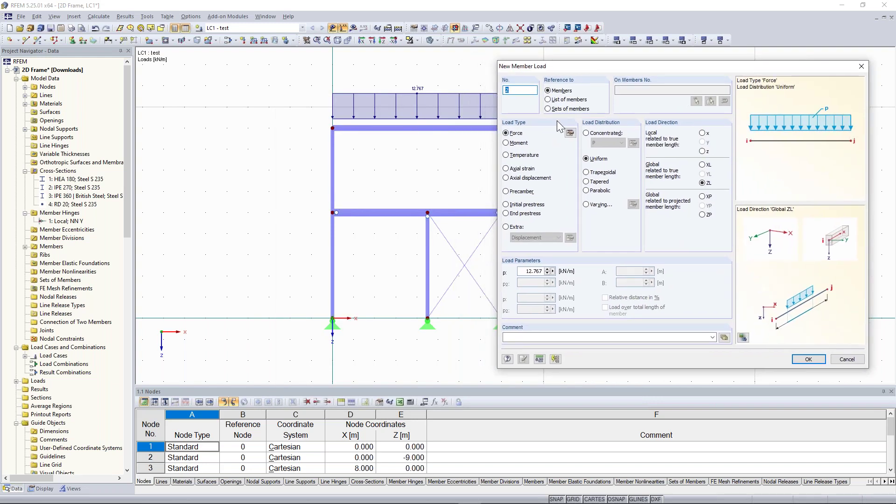
{"action": "left_click_drag", "start_coordinate": [523, 271], "coordinate": [549, 271]}
{"action": "left_click", "coordinate": [521, 272]}
{"action": "double_click", "coordinate": [533, 269]}
{"action": "type", "text": "67"}
{"action": "type", "text": ".371"}
{"action": "left_click_drag", "start_coordinate": [676, 69], "coordinate": [643, 56]}
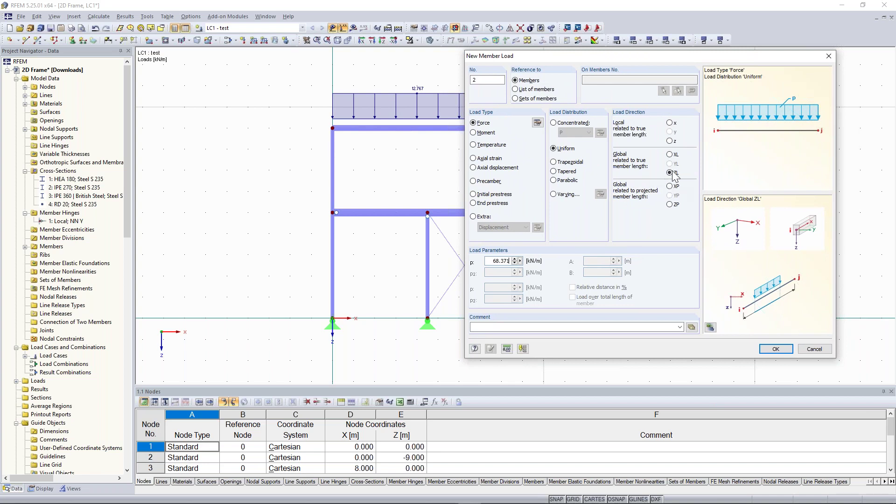
{"action": "left_click", "coordinate": [778, 350]}
{"action": "left_click", "coordinate": [388, 213]}
{"action": "left_click", "coordinate": [462, 213]}
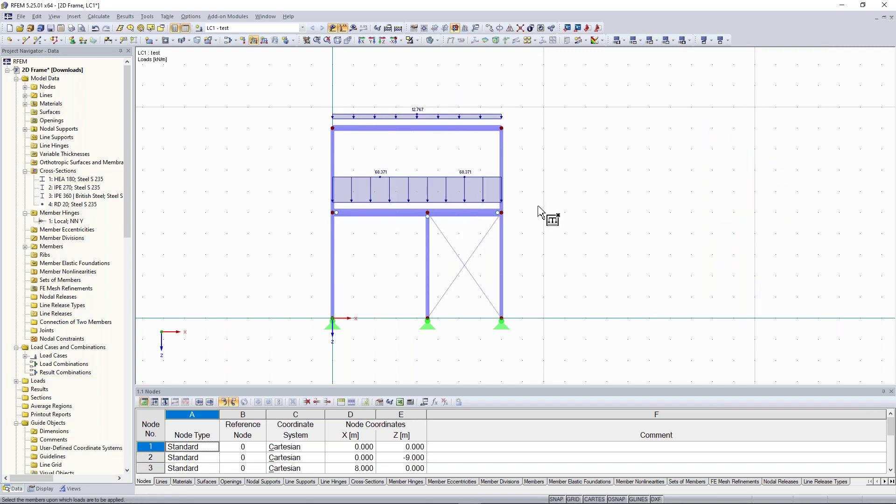
{"action": "key", "text": "Escape"}
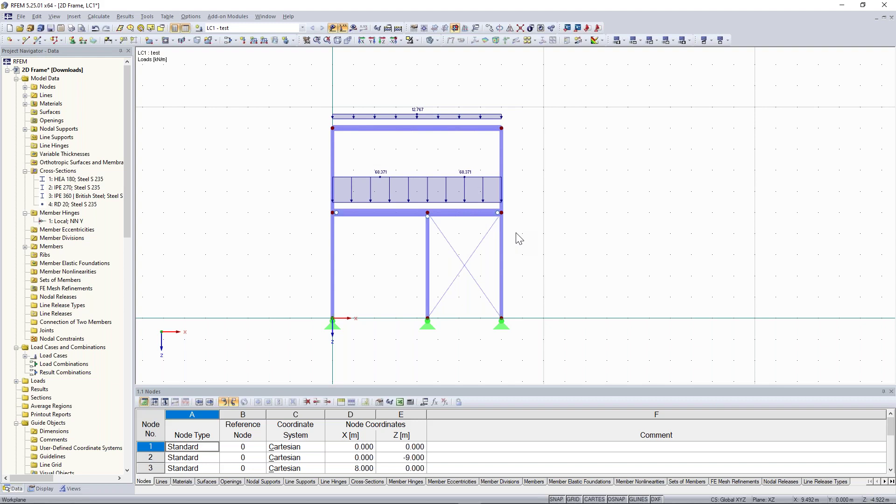
Step: Create a continuous set of members from the left column's members 1 and 4, described as "Left Column"
{"action": "middle_click_drag", "start_coordinate": [515, 233], "coordinate": [533, 225]}
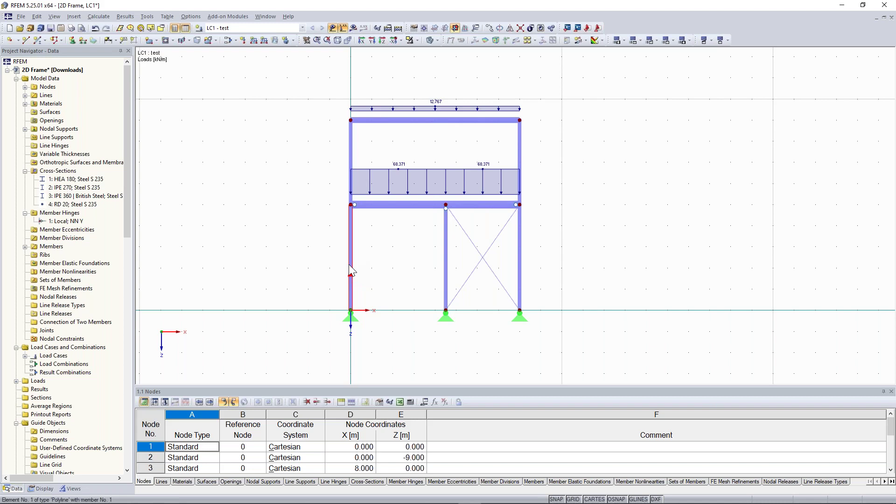
{"action": "right_click", "coordinate": [353, 147]}
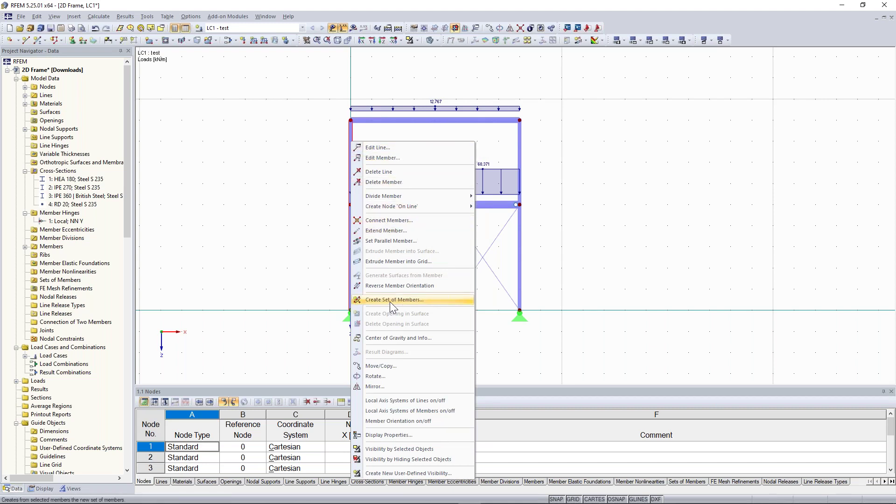
{"action": "left_click", "coordinate": [402, 301]}
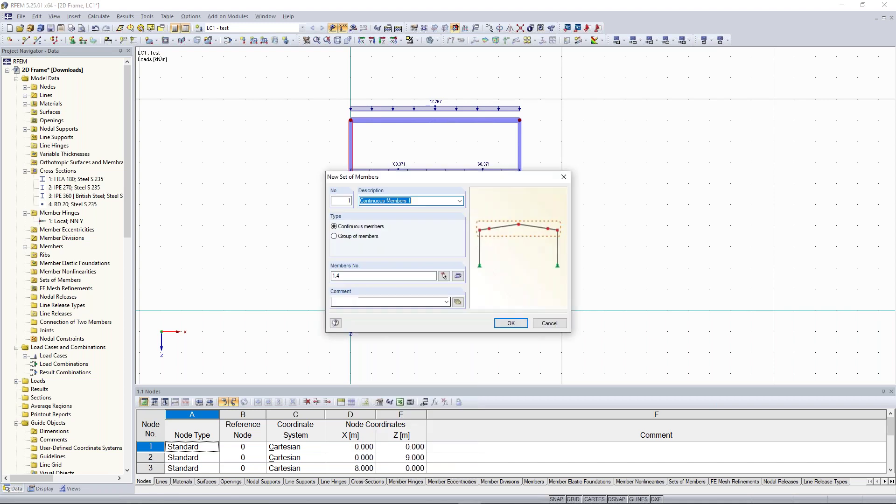
{"action": "left_click", "coordinate": [420, 202]}
{"action": "key", "text": "ctrl+a"}
{"action": "type", "text": "Lef"}
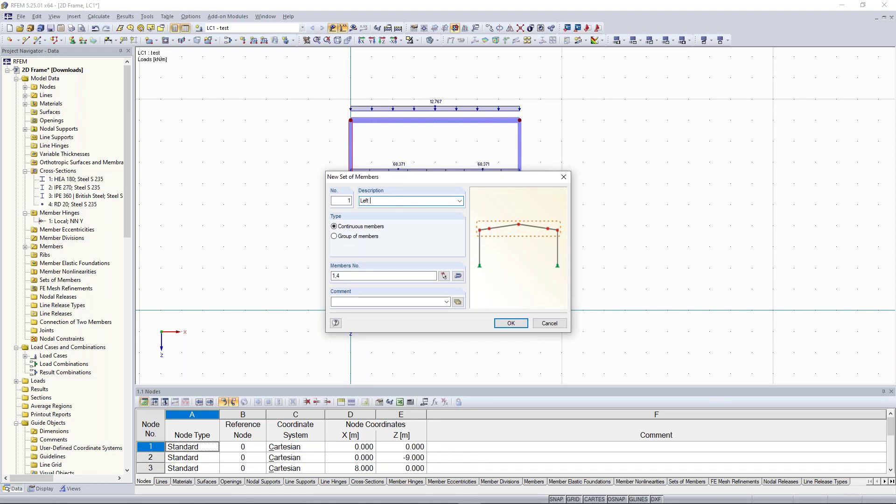
{"action": "type", "text": "t Column"}
{"action": "left_click", "coordinate": [511, 323]}
Step: Create a continuous set of members from the right column's members 2 and 6, described as "Right Col"
{"action": "left_click", "coordinate": [519, 245]}
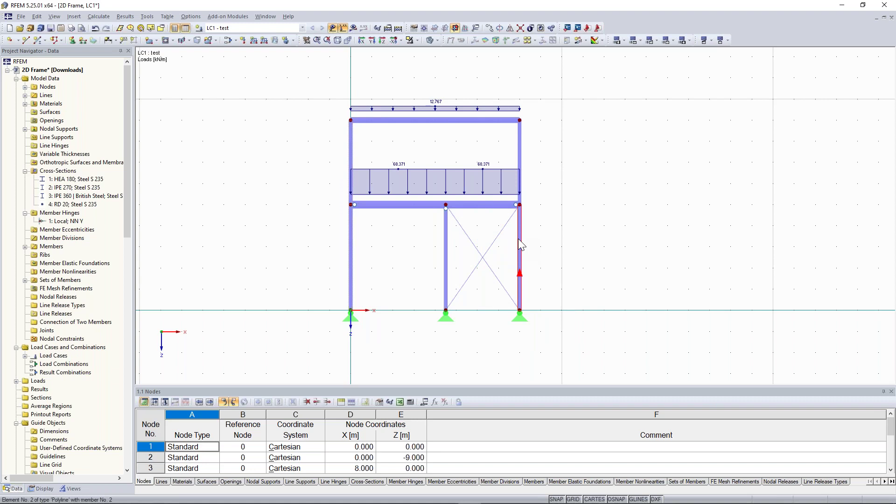
{"action": "right_click", "coordinate": [522, 149]}
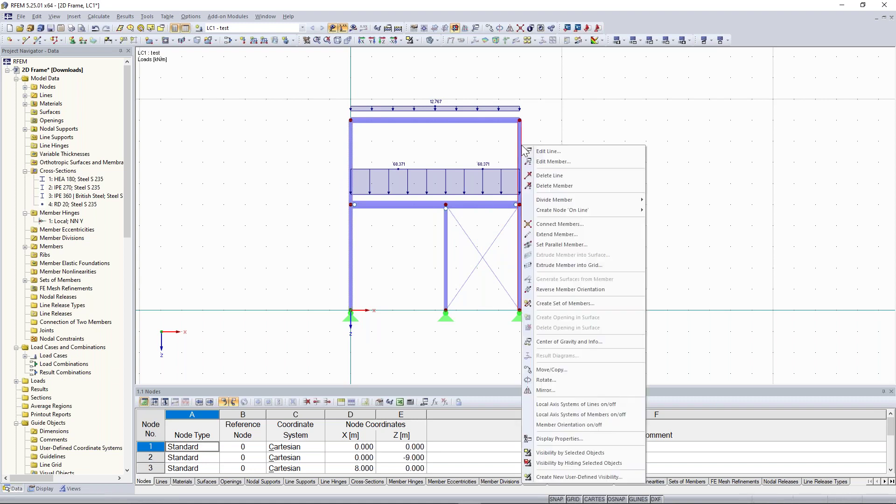
{"action": "left_click", "coordinate": [602, 304]}
{"action": "type", "text": "R"}
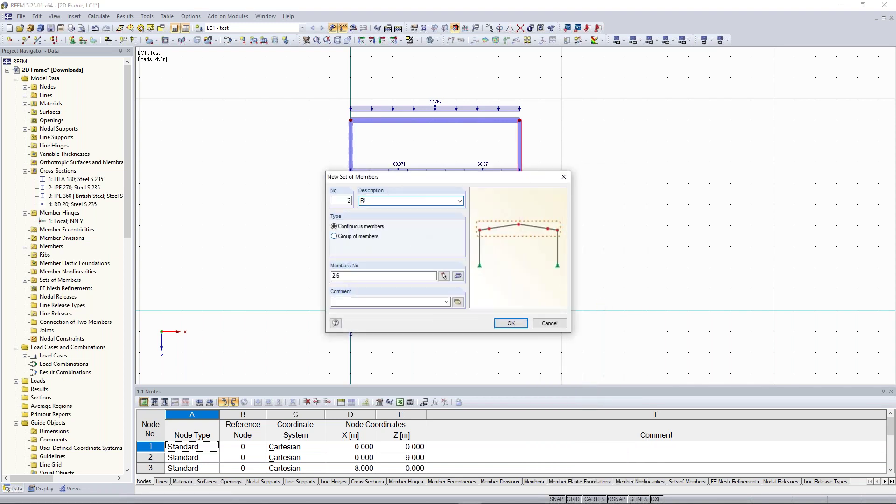
{"action": "type", "text": "ight Col"}
{"action": "key", "text": "Return"}
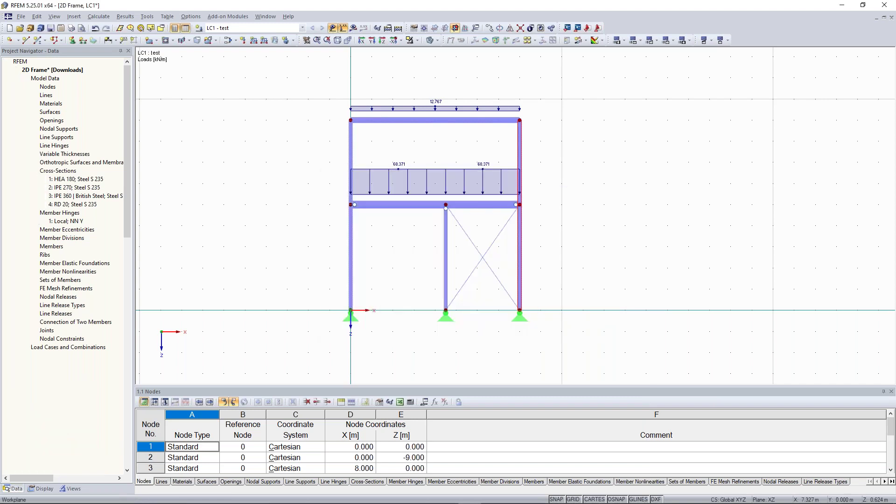
Step: Examine the left column in wireframe display to tell its single member apart from its set of members
{"action": "scroll", "coordinate": [354, 251], "scroll_direction": "up", "scroll_amount": 2}
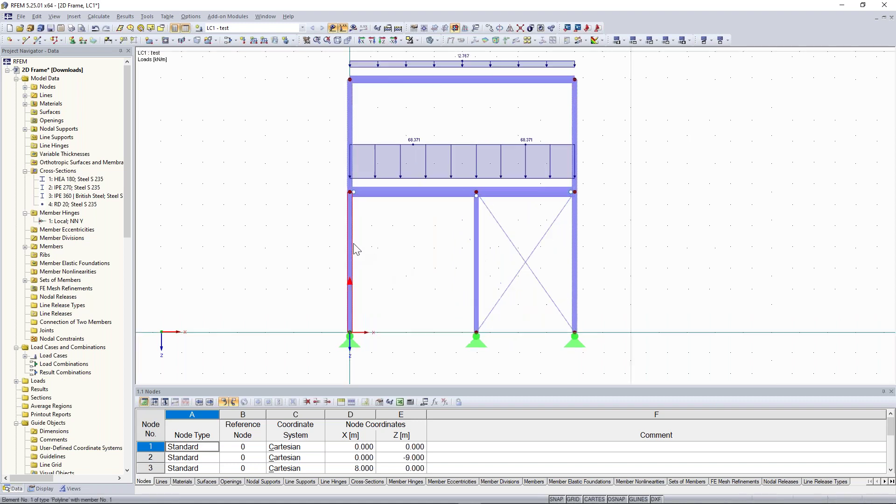
{"action": "scroll", "coordinate": [360, 261], "scroll_direction": "up", "scroll_amount": 2}
{"action": "scroll", "coordinate": [360, 261], "scroll_direction": "down", "scroll_amount": 4}
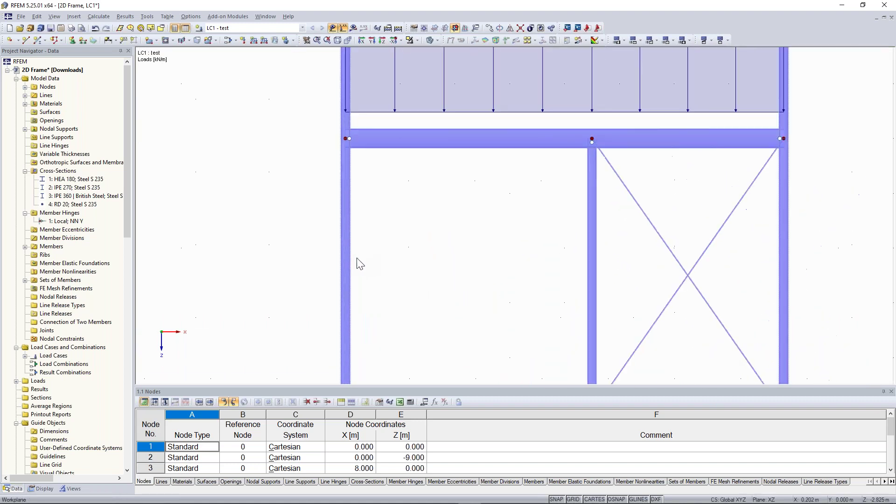
{"action": "left_click", "coordinate": [432, 41]}
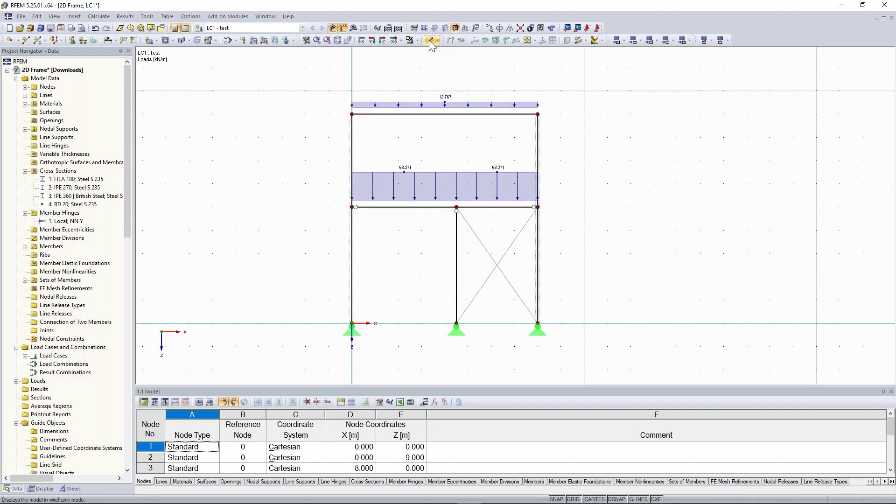
{"action": "scroll", "coordinate": [379, 236], "scroll_direction": "up", "scroll_amount": 2}
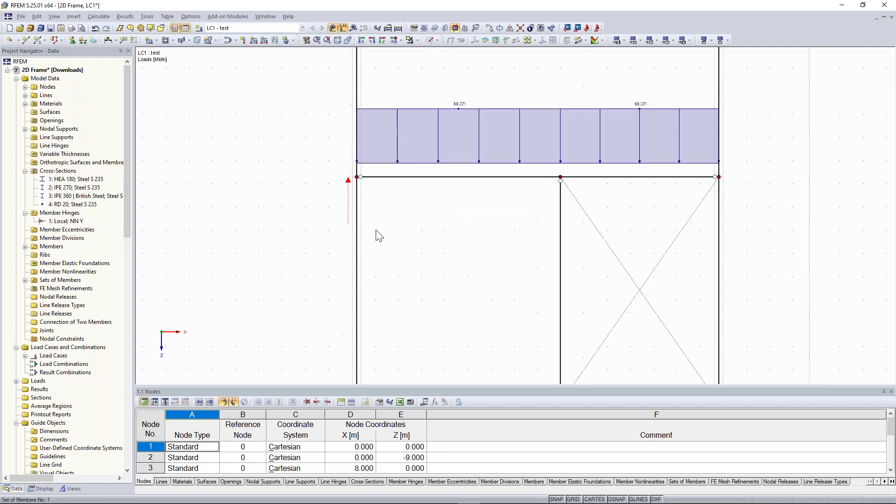
{"action": "scroll", "coordinate": [377, 234], "scroll_direction": "up", "scroll_amount": 2}
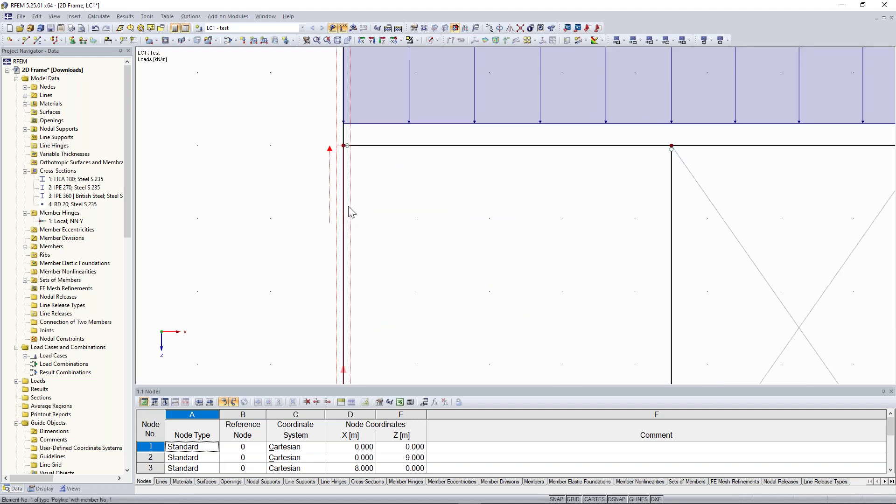
{"action": "scroll", "coordinate": [369, 217], "scroll_direction": "down", "scroll_amount": 3}
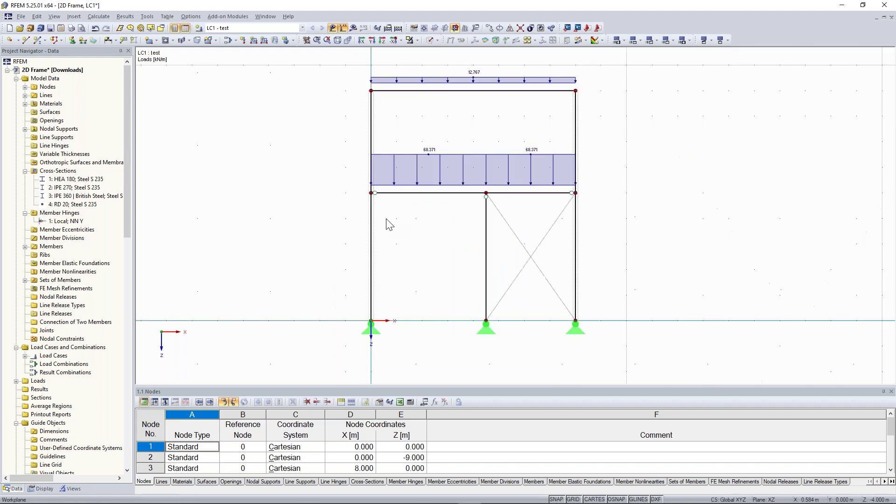
{"action": "scroll", "coordinate": [386, 222], "scroll_direction": "up", "scroll_amount": 2}
{"action": "scroll", "coordinate": [366, 238], "scroll_direction": "up", "scroll_amount": 1}
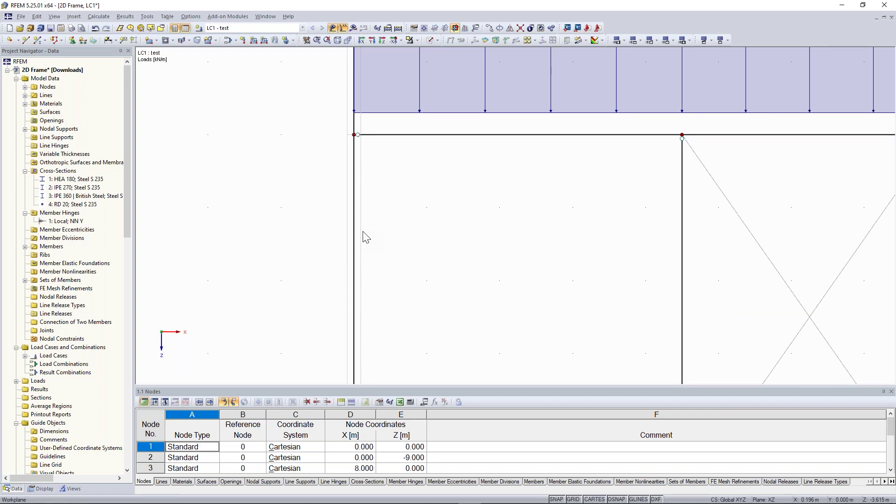
{"action": "scroll", "coordinate": [366, 238], "scroll_direction": "down", "scroll_amount": 3}
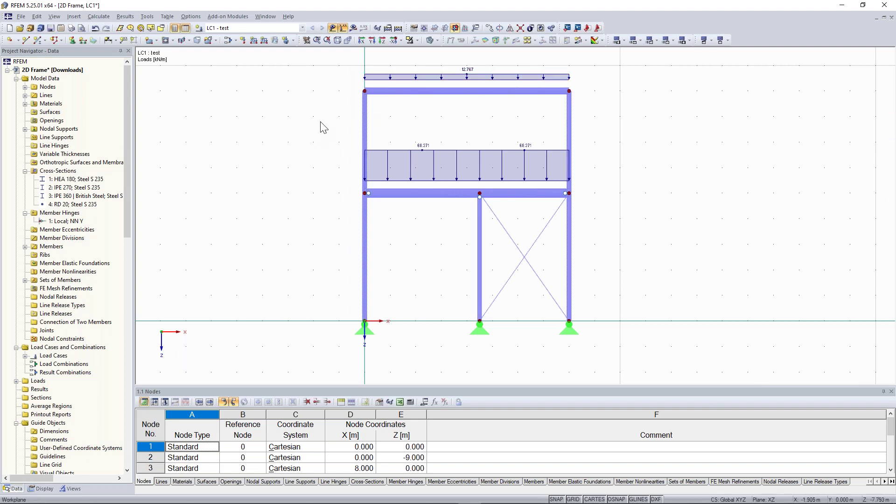
Step: Apply a uniform force load of 4.32 kN/m in the global XL direction to the left and right column sets of members
{"action": "middle_click_drag", "start_coordinate": [315, 122], "coordinate": [312, 126]}
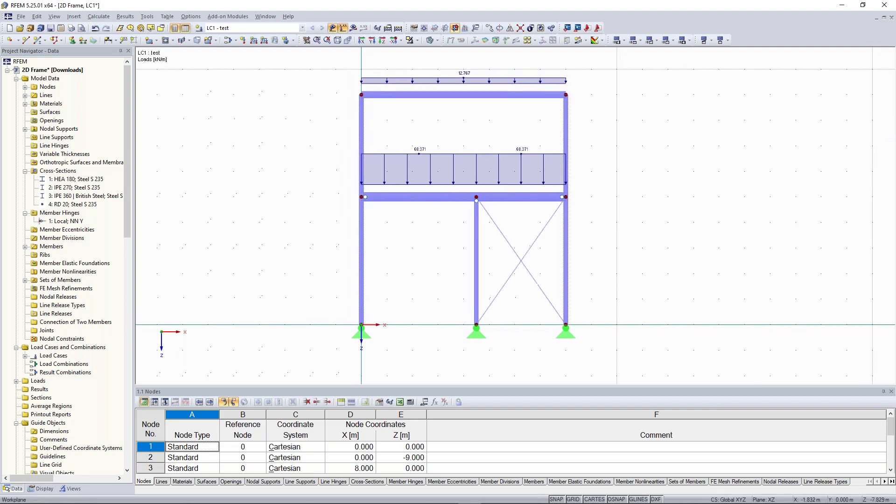
{"action": "left_click", "coordinate": [255, 41]}
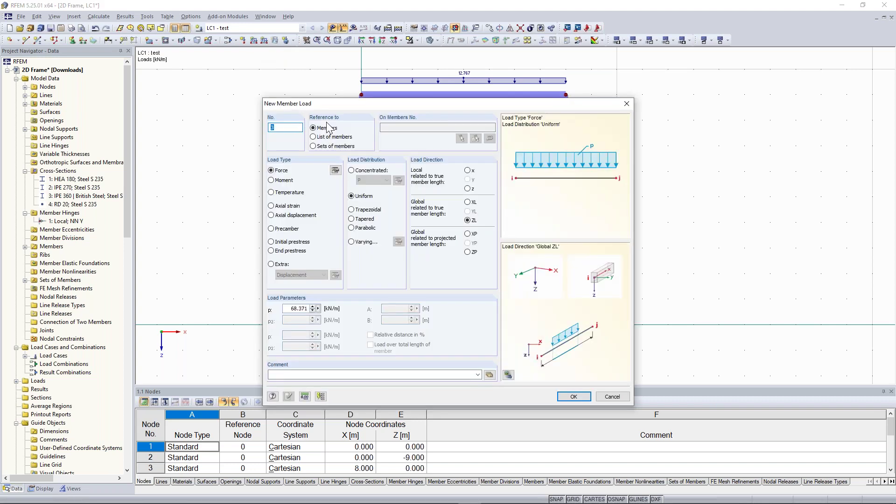
{"action": "left_click", "coordinate": [318, 147]}
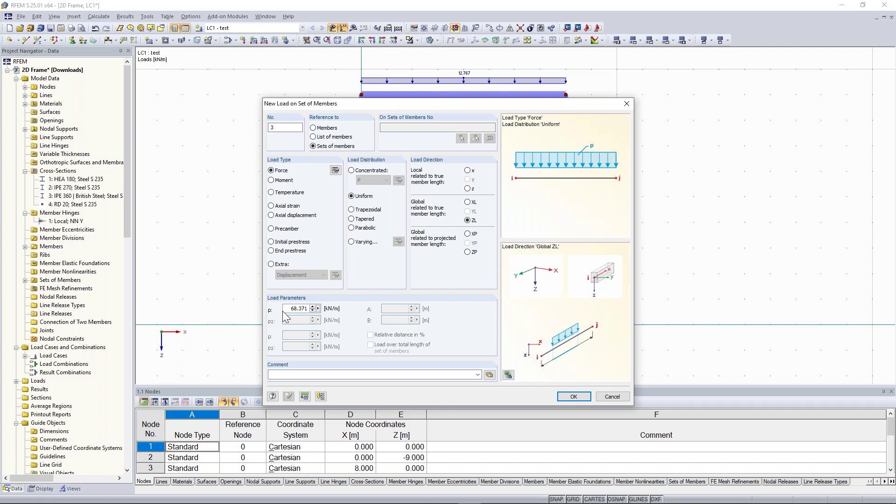
{"action": "double_click", "coordinate": [299, 308]}
{"action": "type", "text": "4.32"}
{"action": "left_click_drag", "start_coordinate": [298, 310], "coordinate": [318, 309]}
{"action": "left_click", "coordinate": [298, 310]}
{"action": "left_click", "coordinate": [468, 202]}
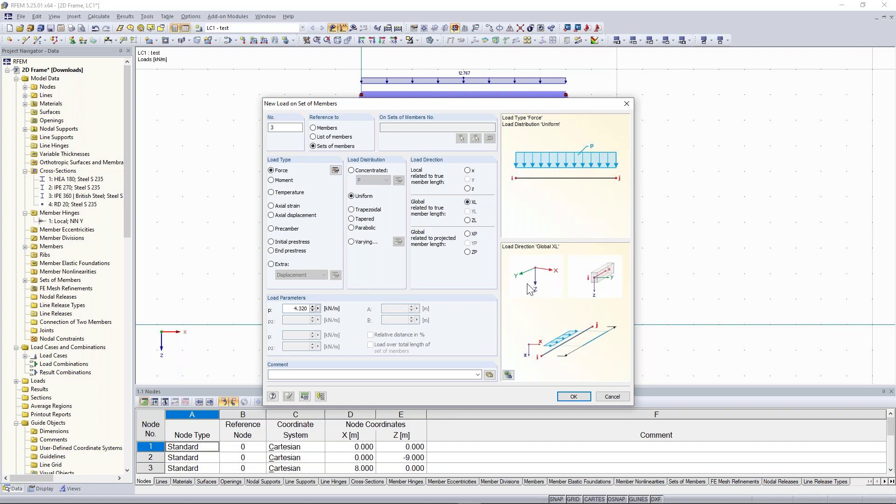
{"action": "left_click", "coordinate": [572, 399]}
{"action": "left_click", "coordinate": [362, 229]}
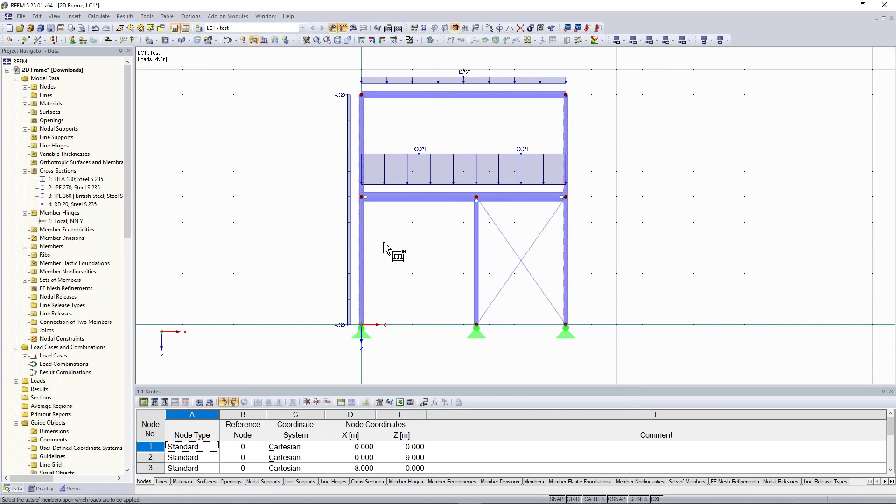
{"action": "left_click", "coordinate": [566, 218]}
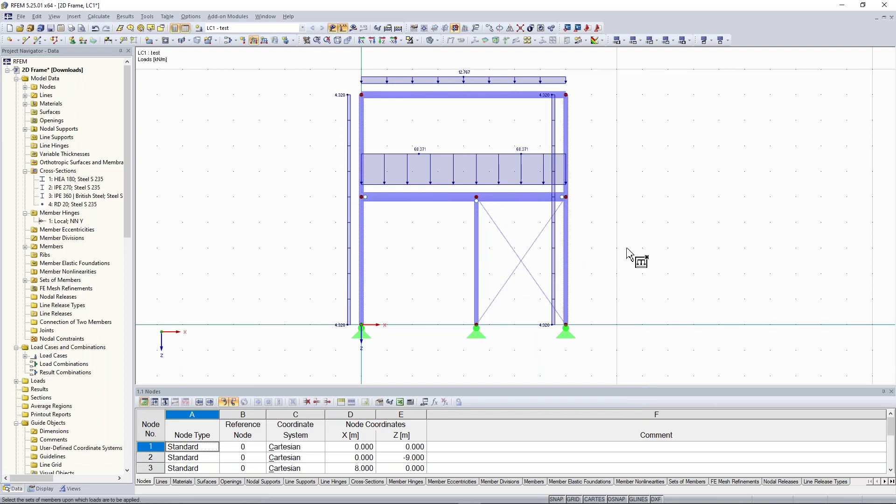
{"action": "key", "text": "Escape"}
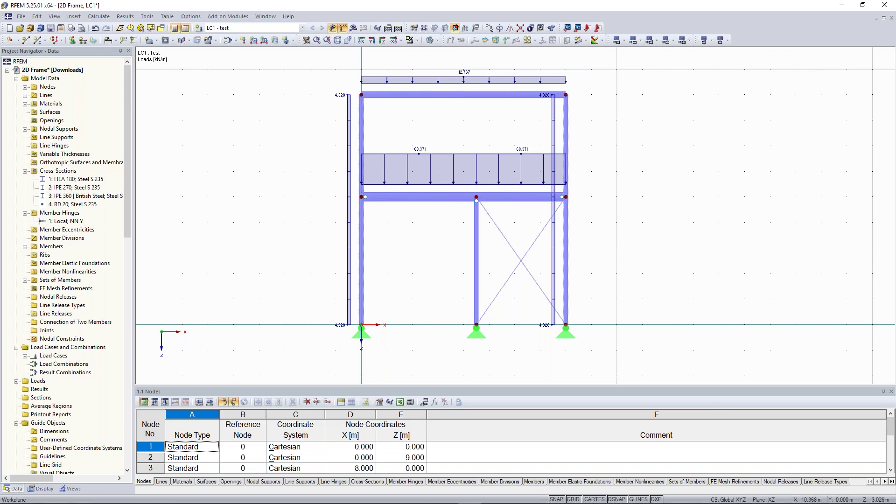
Step: Set the uniform load on the right column's set of members to 2.7 kN/m
{"action": "double_click", "coordinate": [554, 248]}
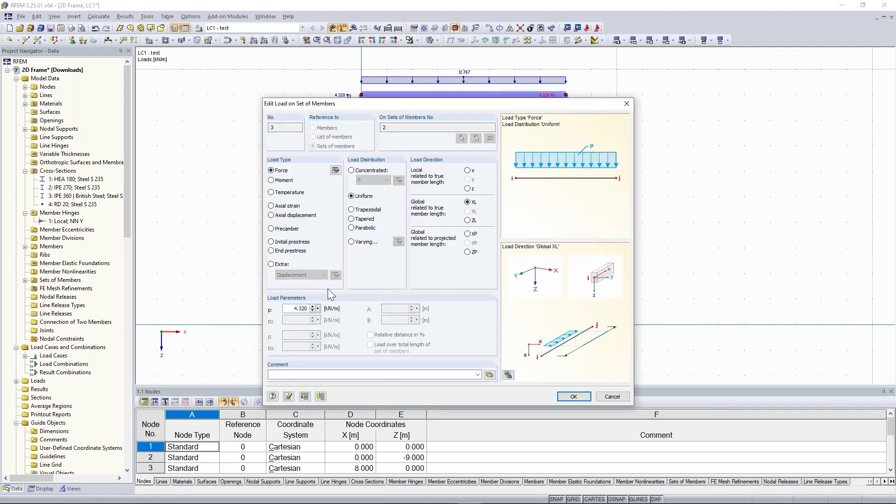
{"action": "double_click", "coordinate": [288, 309]}
{"action": "left_click", "coordinate": [574, 396]}
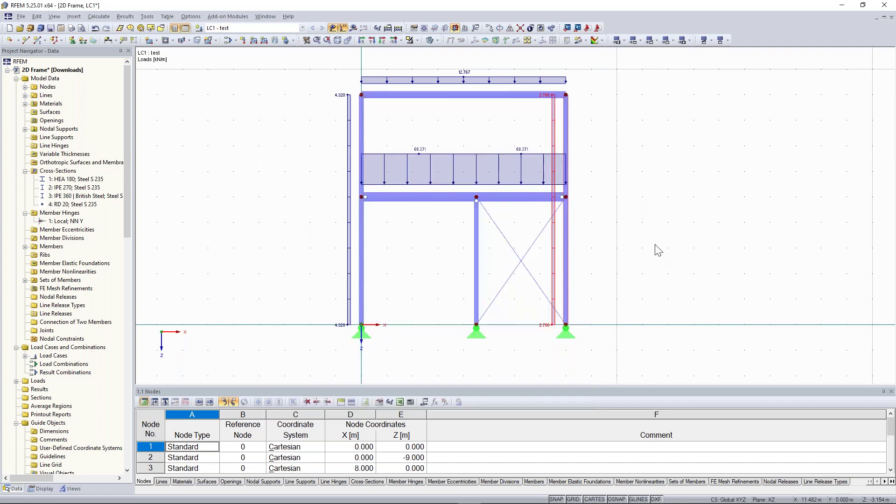
Step: Apply a nodal load with PZ of 40 kN to the two top corner nodes, 2 and 4
{"action": "scroll", "coordinate": [658, 251], "scroll_direction": "down", "scroll_amount": 2}
{"action": "middle_click_drag", "start_coordinate": [662, 245], "coordinate": [602, 234]}
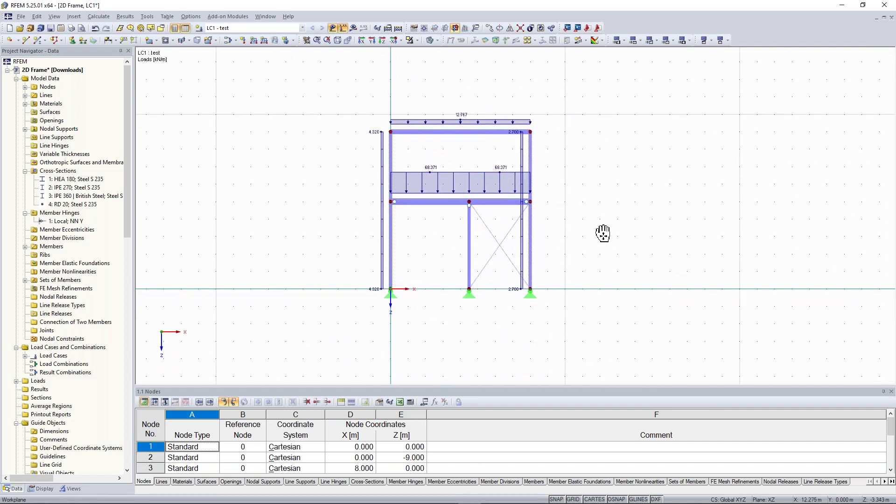
{"action": "scroll", "coordinate": [603, 233], "scroll_direction": "down", "scroll_amount": 1}
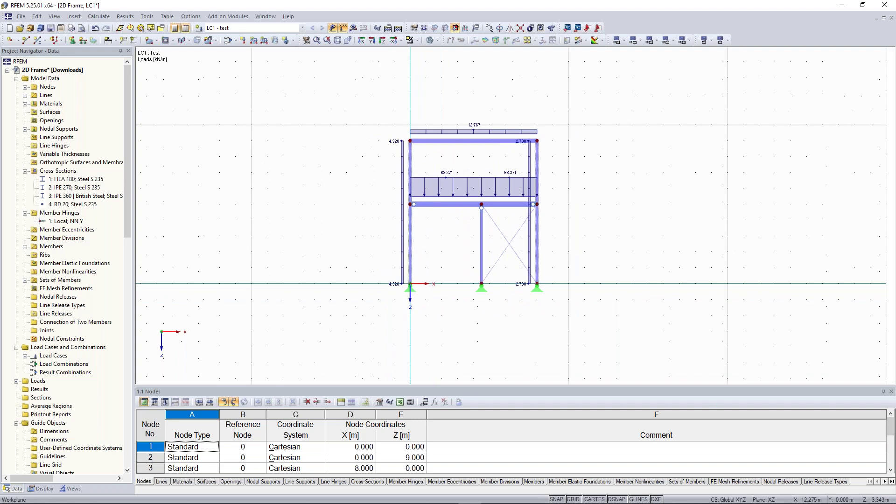
{"action": "scroll", "coordinate": [602, 232], "scroll_direction": "down", "scroll_amount": 1}
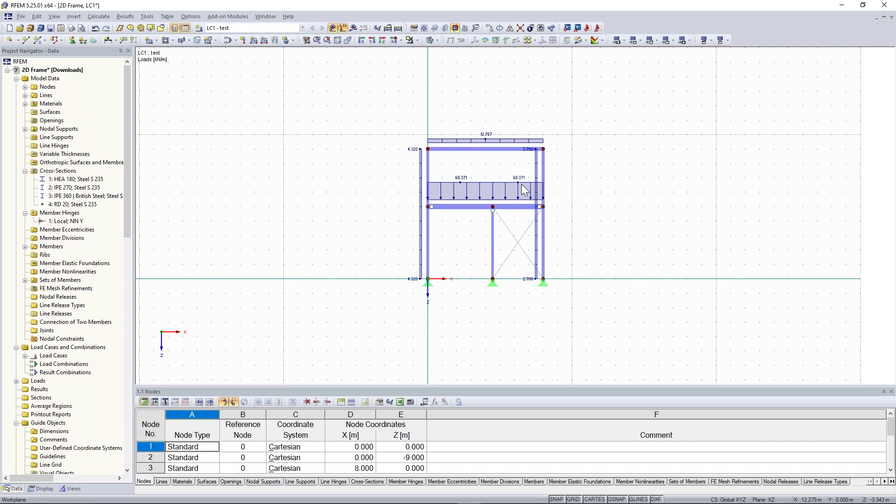
{"action": "scroll", "coordinate": [572, 146], "scroll_direction": "up", "scroll_amount": 2}
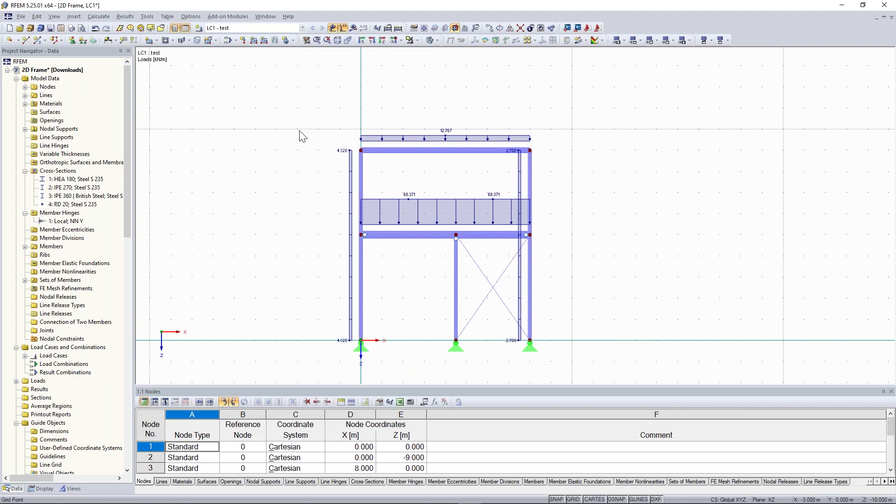
{"action": "left_click_drag", "start_coordinate": [293, 91], "coordinate": [575, 165]}
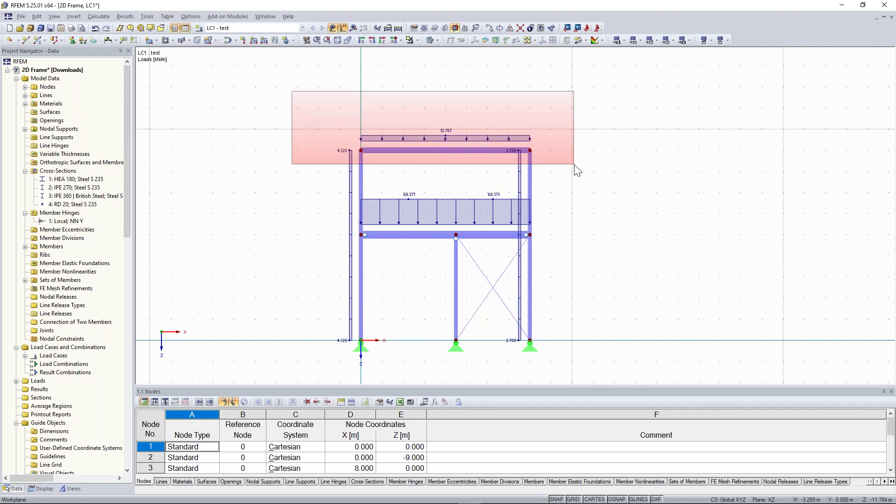
{"action": "left_click_drag", "start_coordinate": [574, 164], "coordinate": [576, 169]}
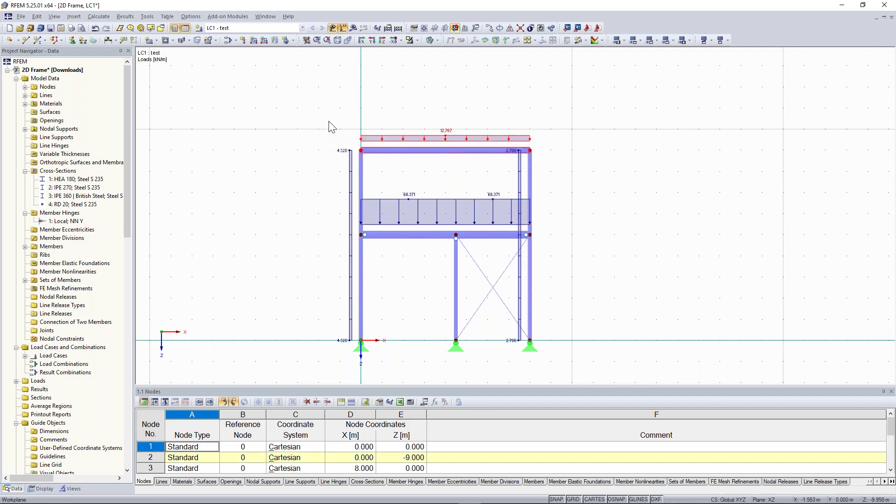
{"action": "left_click", "coordinate": [242, 41]}
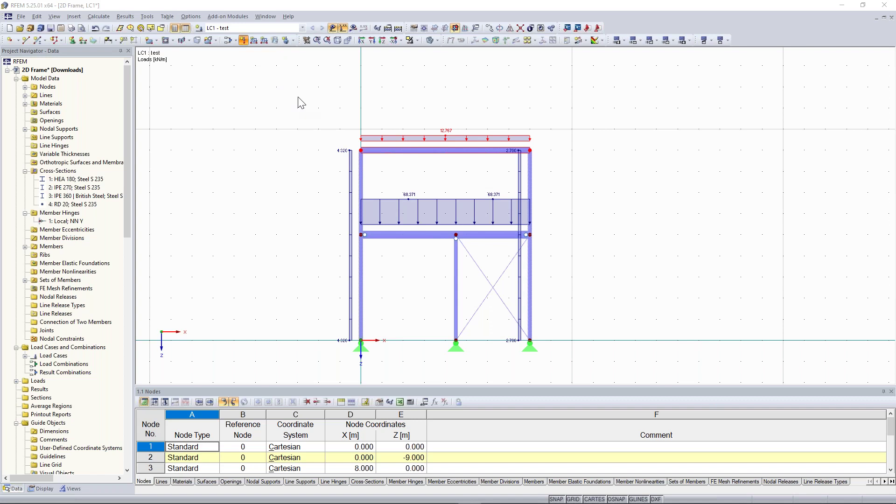
{"action": "left_click_drag", "start_coordinate": [350, 103], "coordinate": [338, 186]}
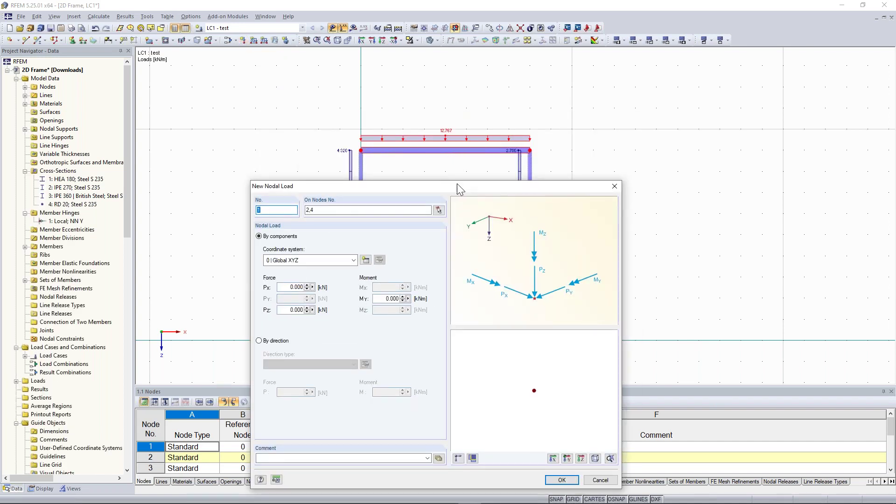
{"action": "left_click", "coordinate": [336, 210]}
{"action": "left_click_drag", "start_coordinate": [343, 181], "coordinate": [341, 161]}
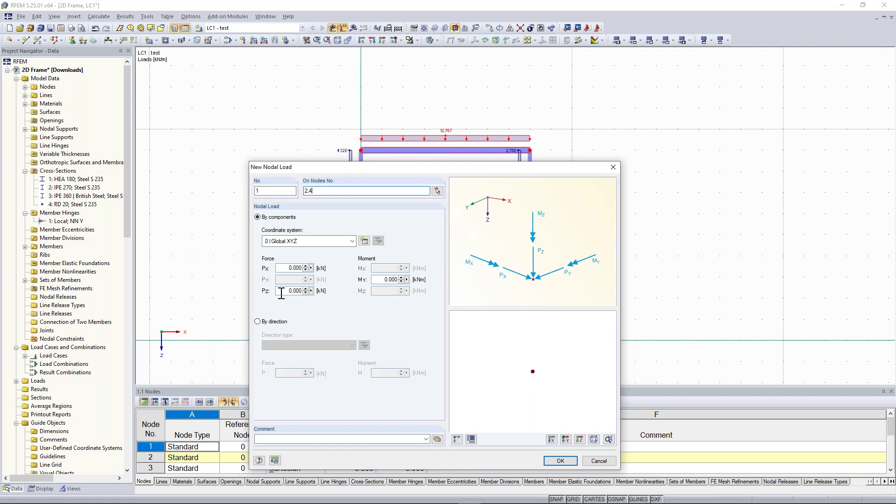
{"action": "double_click", "coordinate": [281, 291]}
{"action": "type", "text": "40"}
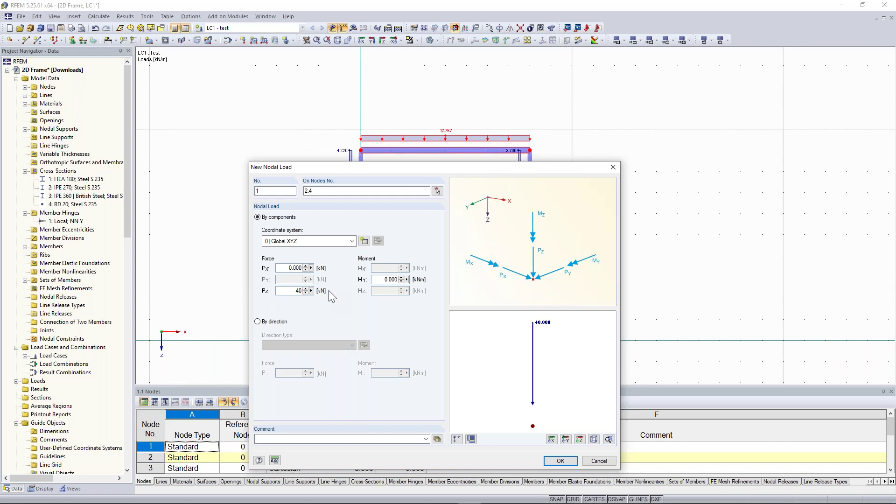
{"action": "key", "text": "Return"}
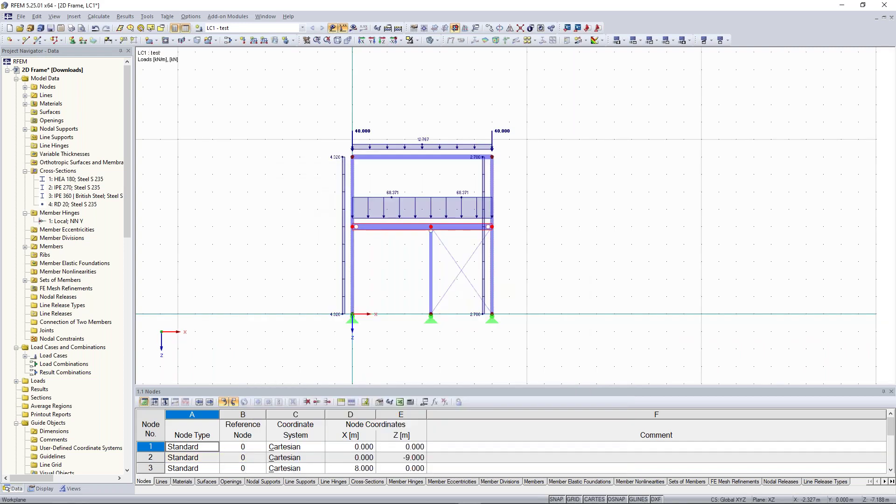
Step: Apply a nodal load with PZ of 2.4 kN to the middle-level beam nodes 5 to 7
{"action": "middle_click_drag", "start_coordinate": [313, 222], "coordinate": [288, 189]}
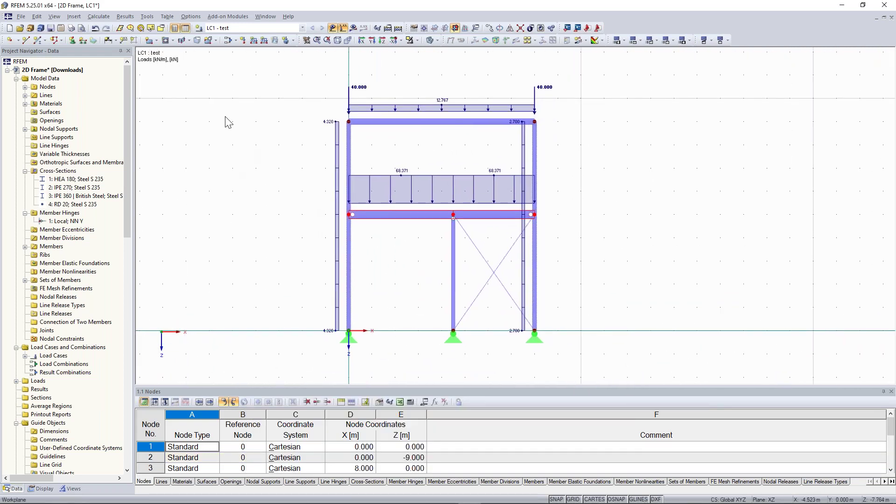
{"action": "left_click", "coordinate": [243, 40]}
{"action": "double_click", "coordinate": [306, 227]}
{"action": "type", "text": "2.4"}
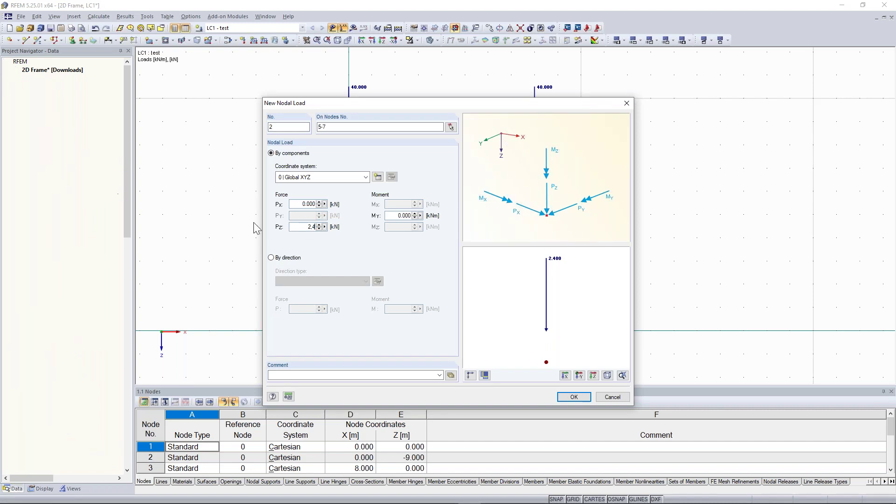
{"action": "key", "text": "Return"}
{"action": "middle_click_drag", "start_coordinate": [240, 214], "coordinate": [275, 225]}
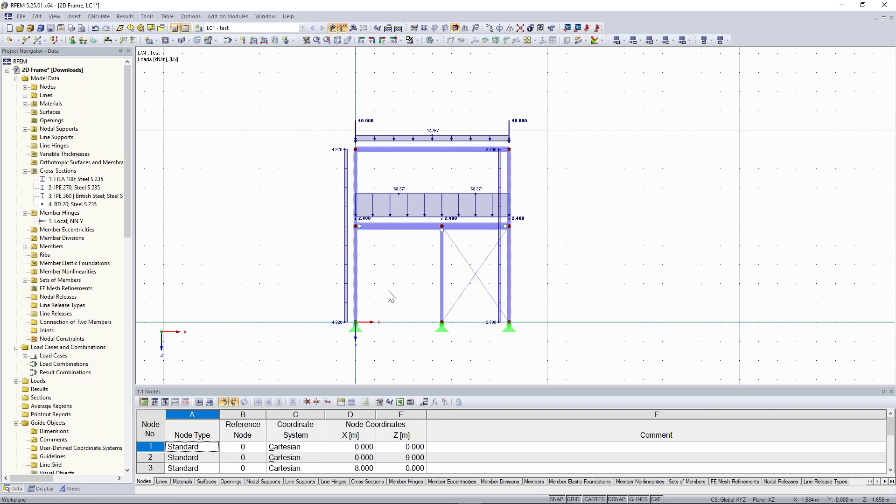
{"action": "scroll", "coordinate": [401, 265], "scroll_direction": "up", "scroll_amount": 1}
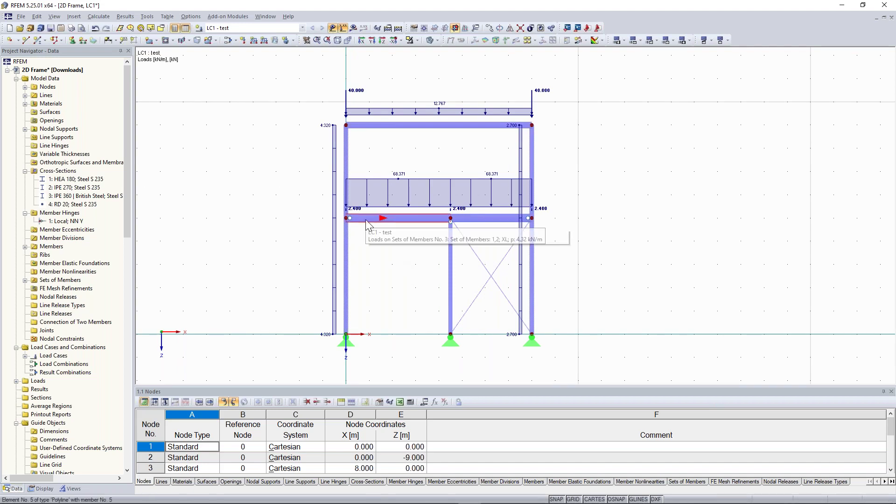
{"action": "scroll", "coordinate": [366, 219], "scroll_direction": "up", "scroll_amount": 1}
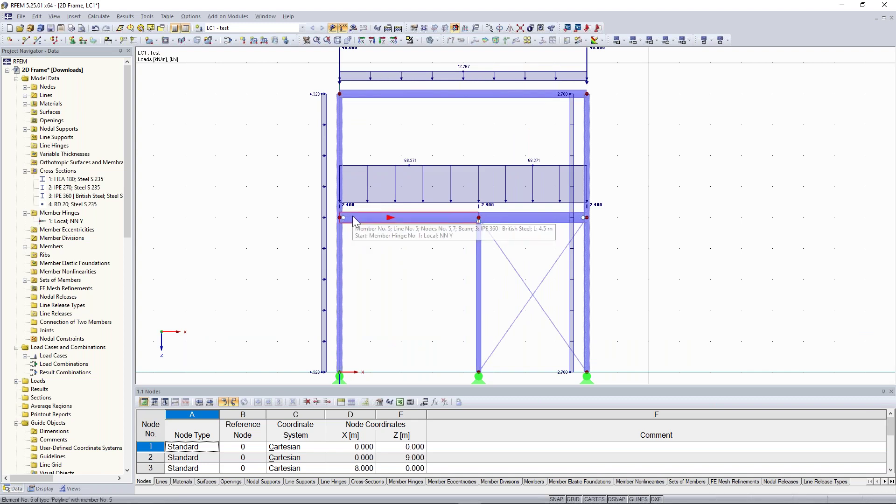
{"action": "scroll", "coordinate": [381, 293], "scroll_direction": "down", "scroll_amount": 2}
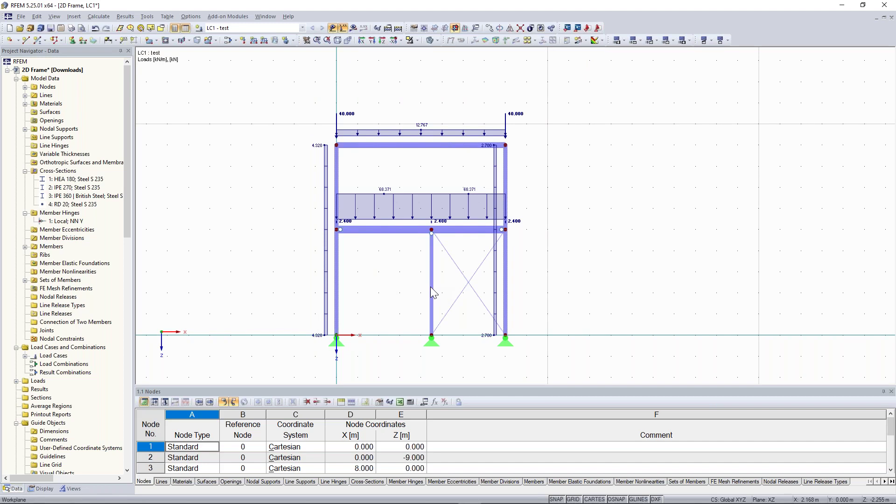
{"action": "scroll", "coordinate": [434, 293], "scroll_direction": "up", "scroll_amount": 1}
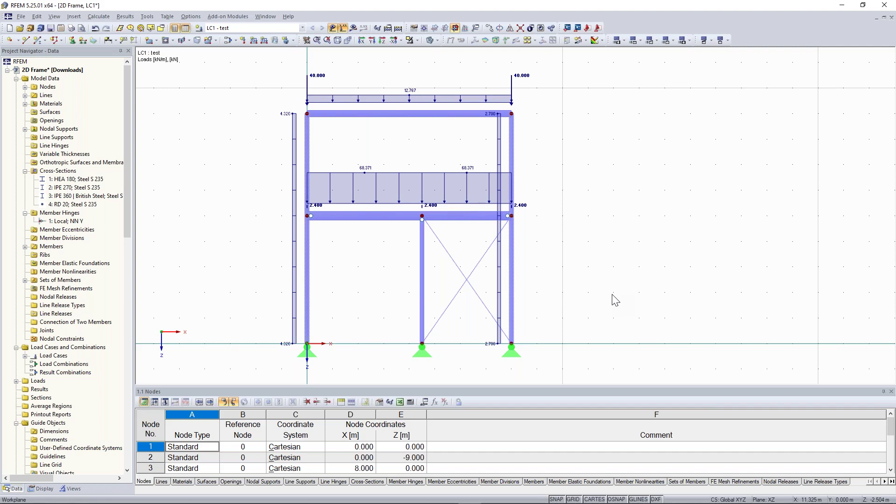
{"action": "scroll", "coordinate": [613, 273], "scroll_direction": "down", "scroll_amount": 1}
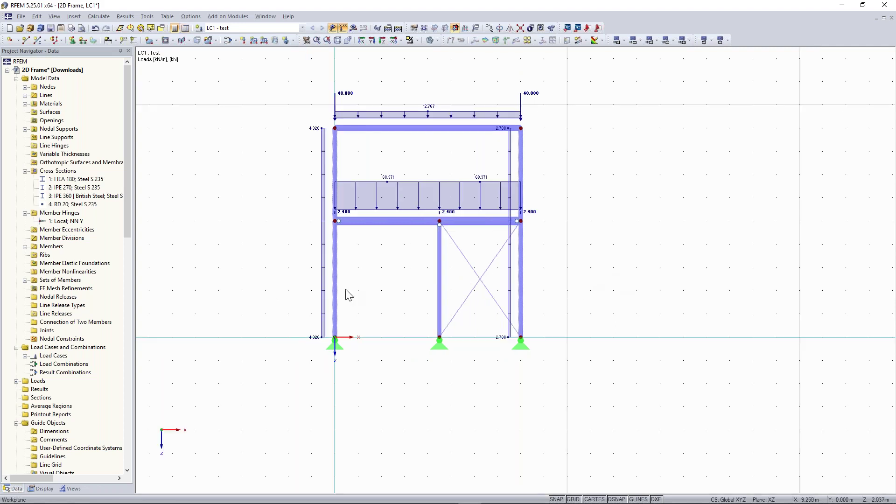
{"action": "left_click", "coordinate": [117, 41]}
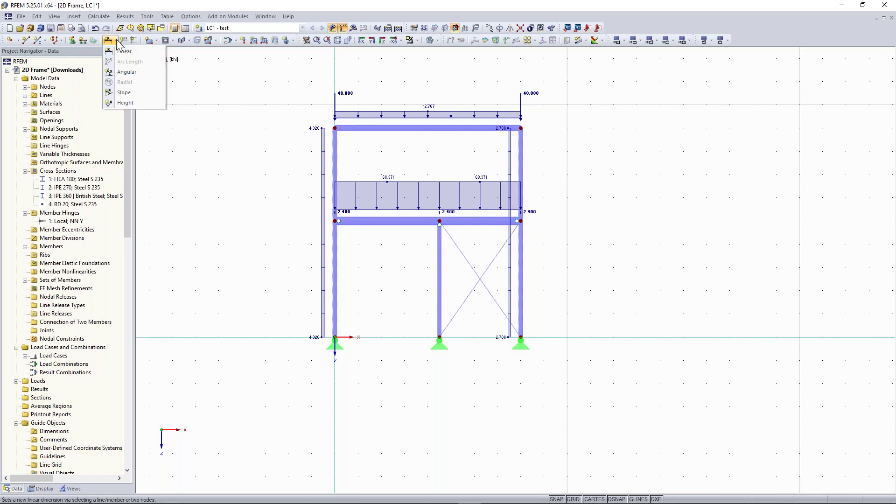
{"action": "left_click", "coordinate": [123, 51]}
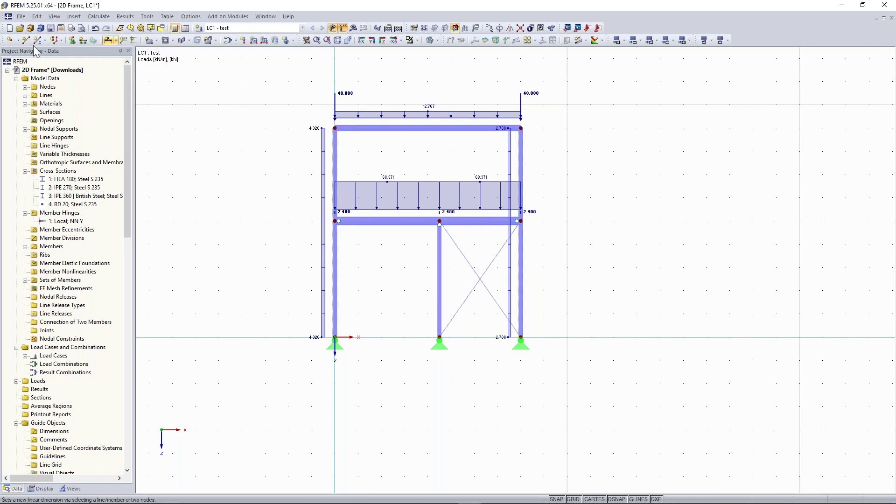
{"action": "key", "text": "Escape"}
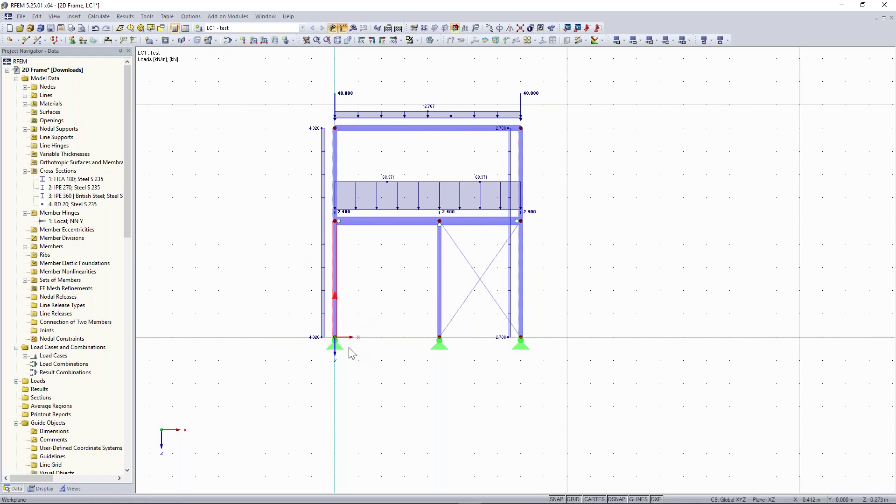
{"action": "left_click_drag", "start_coordinate": [264, 325], "coordinate": [548, 353]}
{"action": "left_click_drag", "start_coordinate": [253, 318], "coordinate": [559, 349]}
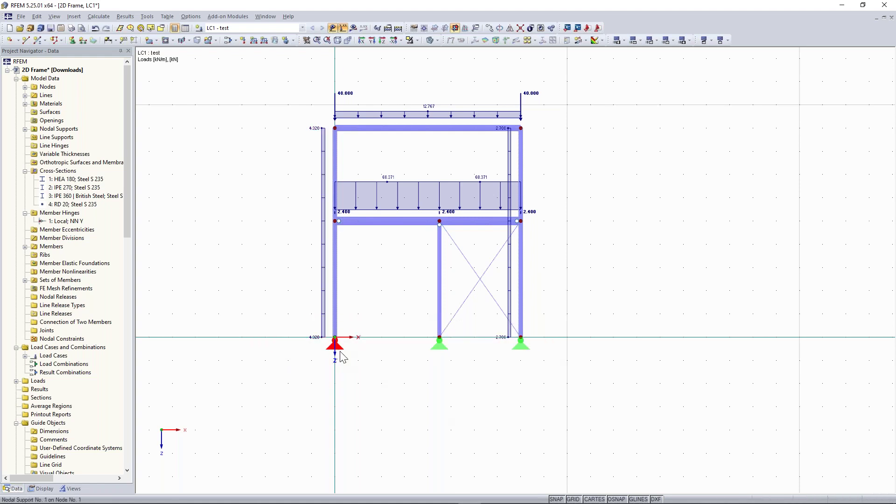
Step: Add a chained linear dimension in the X direction between the three column base nodes, offset about 2 m below them
{"action": "left_click", "coordinate": [115, 41]}
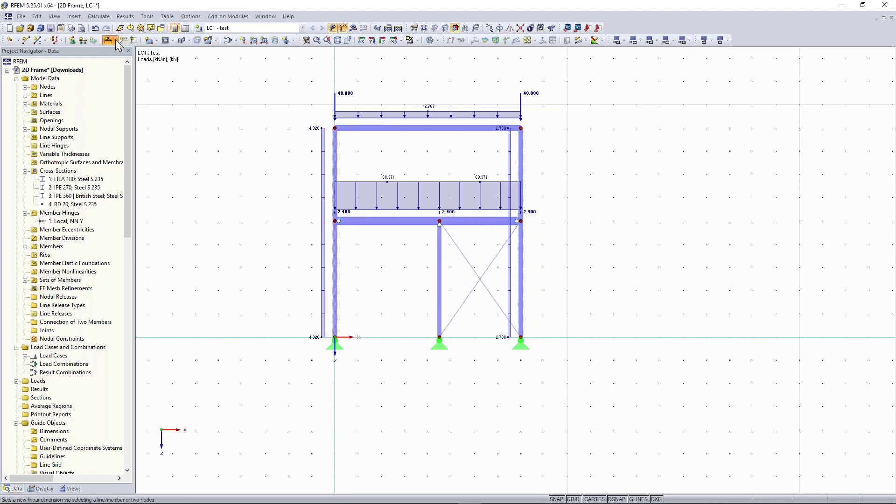
{"action": "left_click", "coordinate": [118, 54]}
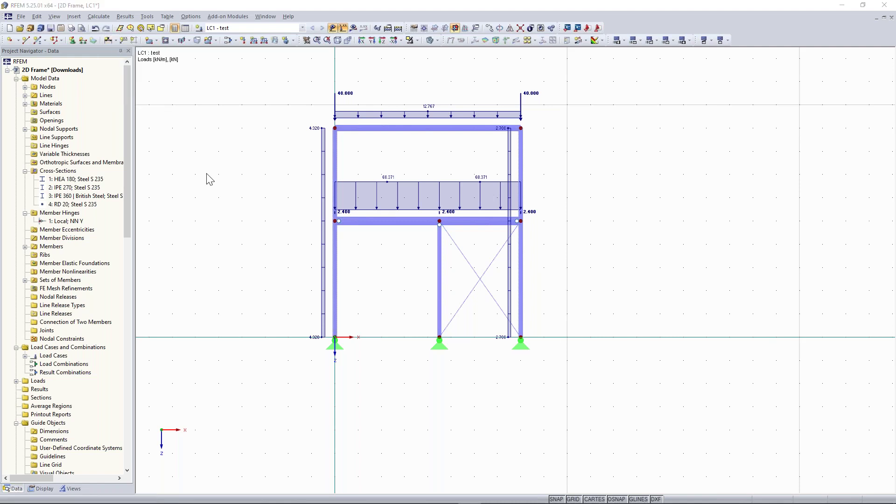
{"action": "left_click_drag", "start_coordinate": [655, 116], "coordinate": [666, 106]}
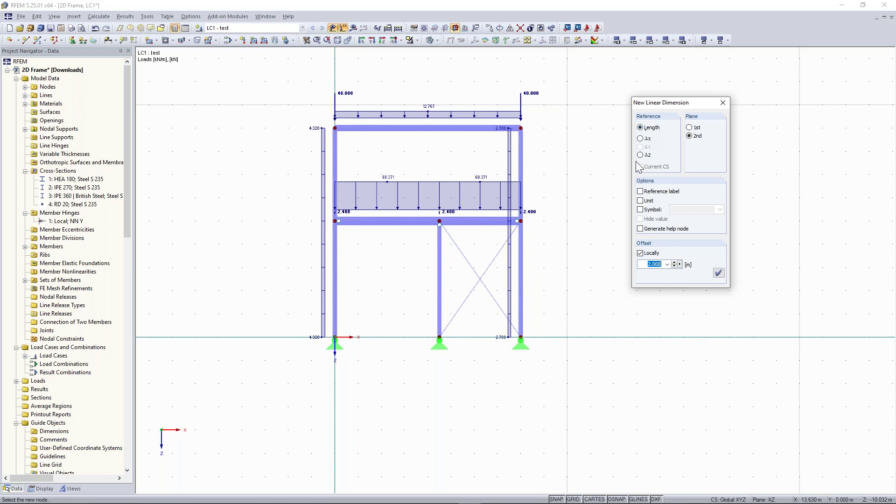
{"action": "left_click", "coordinate": [643, 138]}
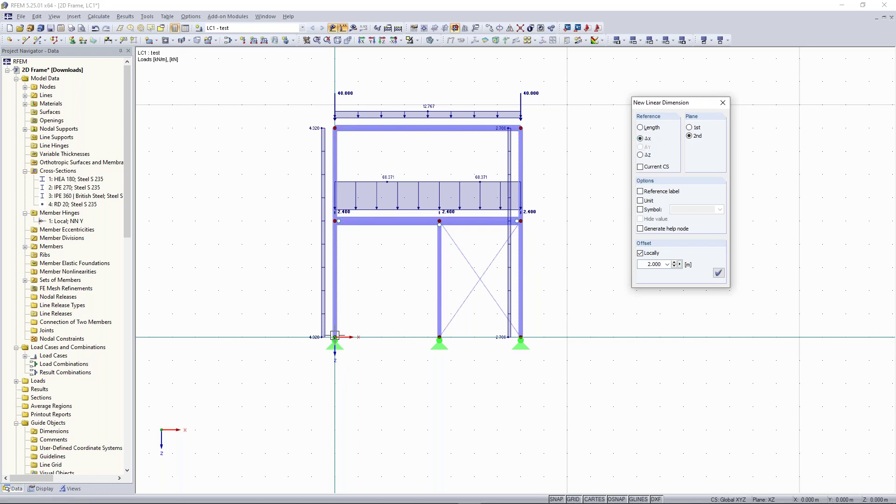
{"action": "left_click", "coordinate": [439, 337]}
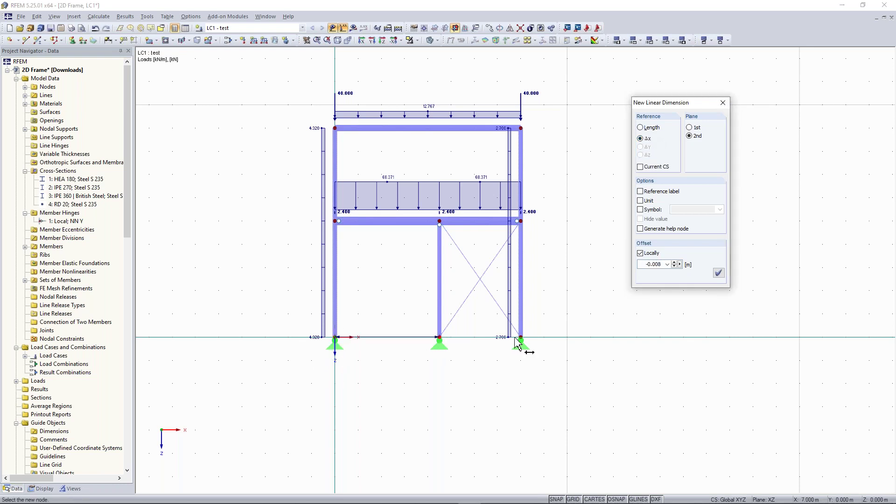
{"action": "left_click", "coordinate": [521, 336]}
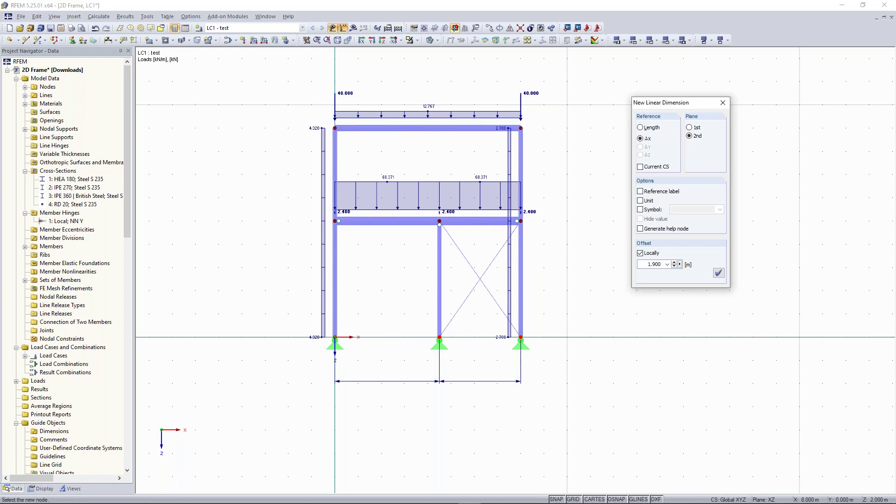
{"action": "left_click", "coordinate": [517, 387]}
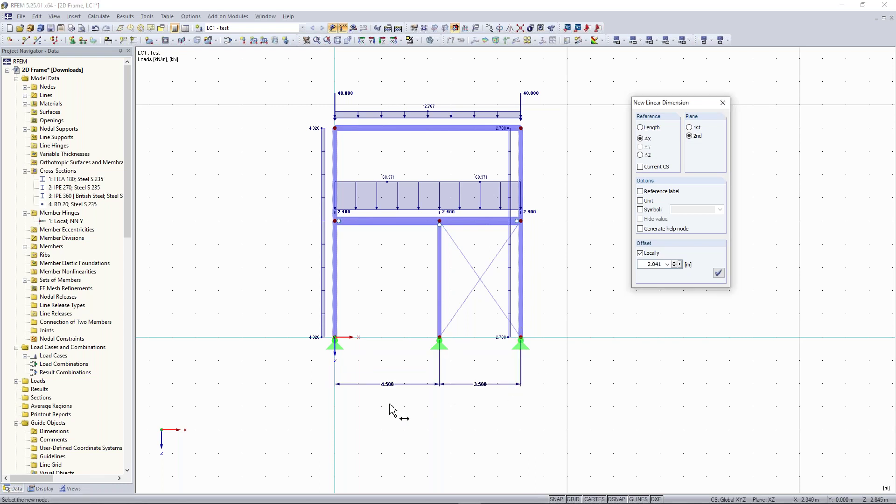
Step: Add a chained linear dimension in the Z direction for both storey heights, outside the frame's right column
{"action": "scroll", "coordinate": [376, 380], "scroll_direction": "up", "scroll_amount": 2}
{"action": "scroll", "coordinate": [391, 391], "scroll_direction": "down", "scroll_amount": 1}
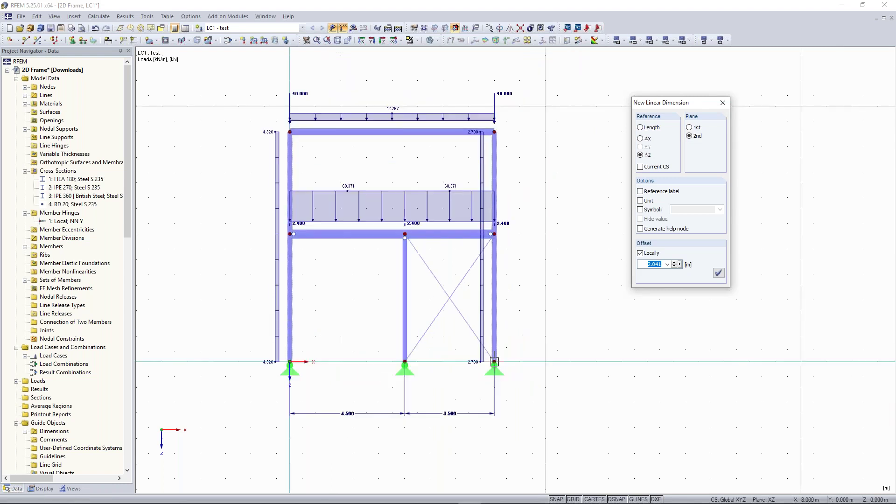
{"action": "left_click", "coordinate": [494, 362]}
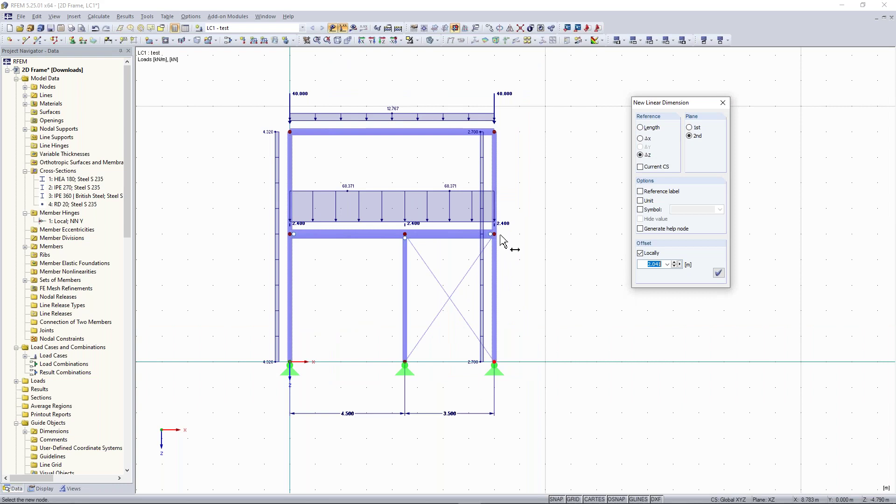
{"action": "left_click", "coordinate": [500, 237]}
{"action": "scroll", "coordinate": [592, 291], "scroll_direction": "up", "scroll_amount": 2}
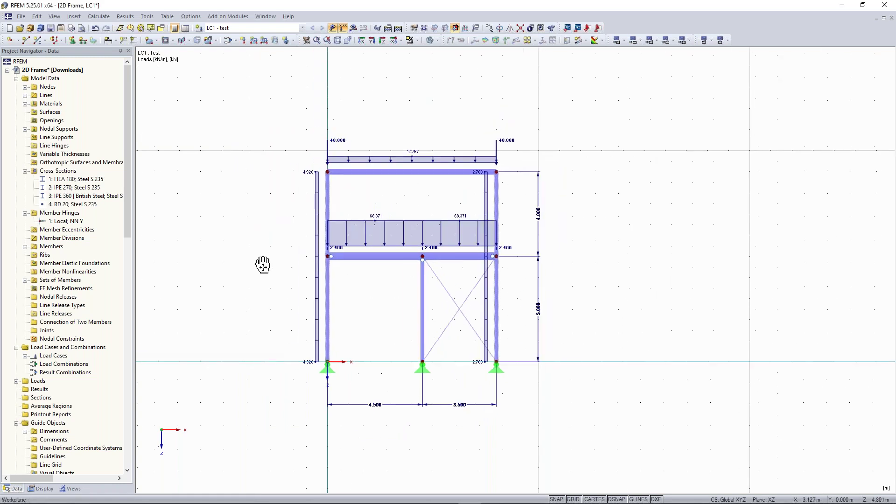
{"action": "middle_click_drag", "start_coordinate": [262, 262], "coordinate": [264, 264]}
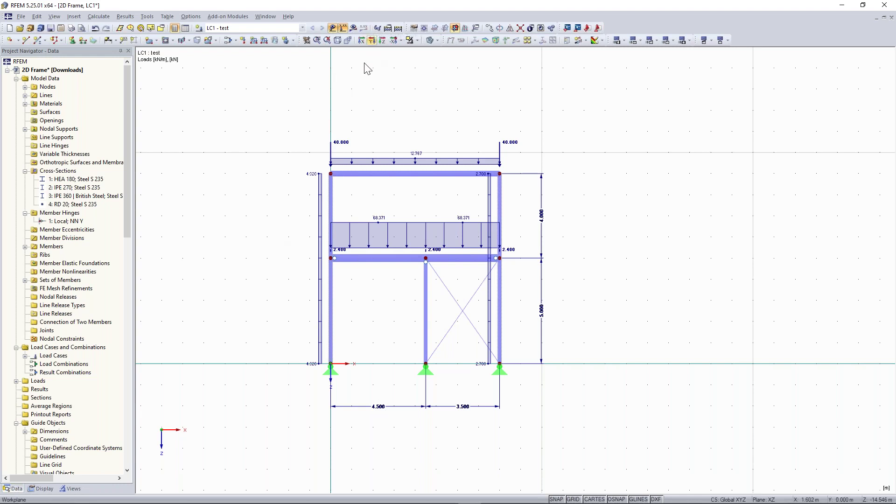
Step: Calculate load case LC1 - test and display its global deformations
{"action": "left_click", "coordinate": [353, 29]}
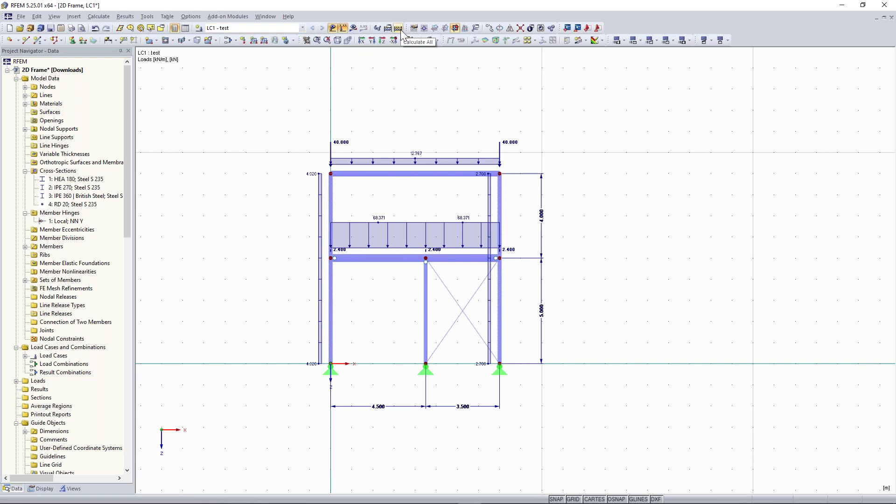
{"action": "left_click", "coordinate": [237, 28]}
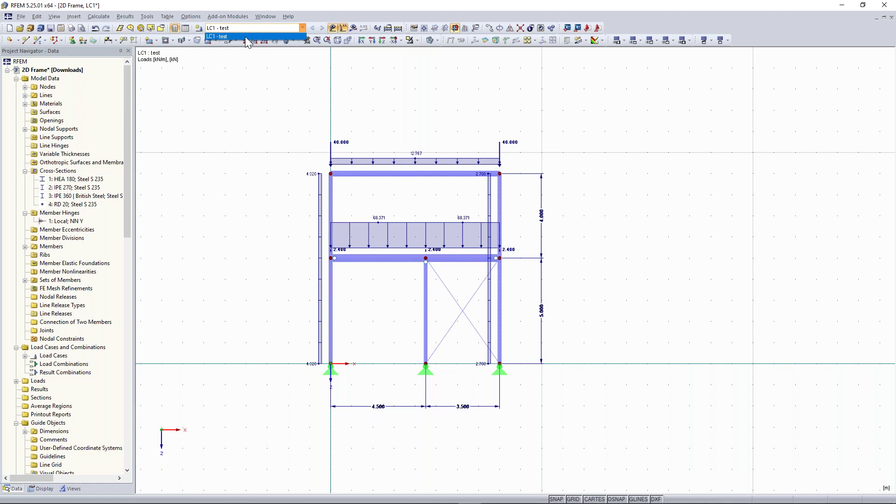
{"action": "left_click", "coordinate": [246, 38]}
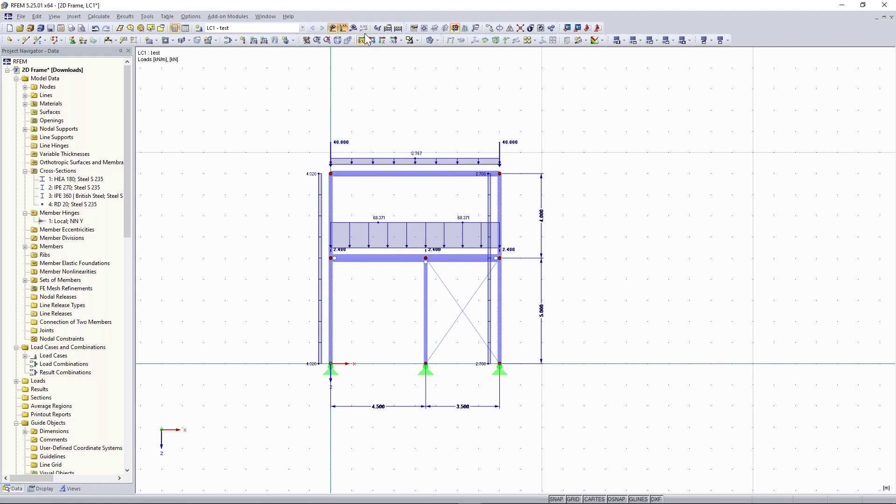
{"action": "left_click", "coordinate": [363, 29]}
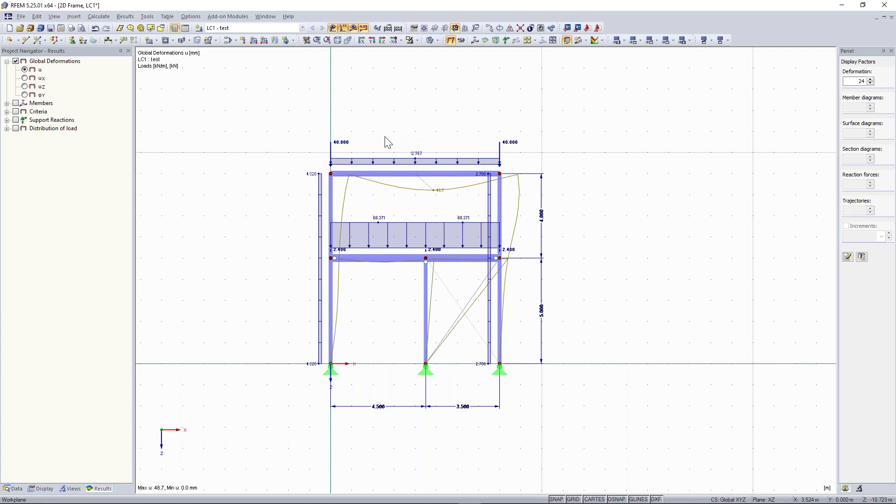
Step: Set the member deformation display to Cross-Sections Colored
{"action": "scroll", "coordinate": [402, 228], "scroll_direction": "up", "scroll_amount": 2}
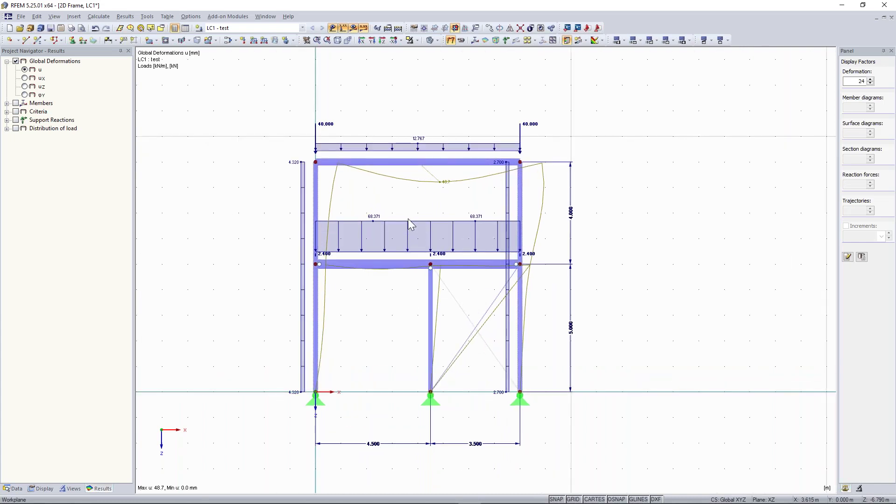
{"action": "scroll", "coordinate": [413, 214], "scroll_direction": "down", "scroll_amount": 1}
{"action": "middle_click_drag", "start_coordinate": [416, 206], "coordinate": [408, 209]}
{"action": "scroll", "coordinate": [413, 213], "scroll_direction": "up", "scroll_amount": 1}
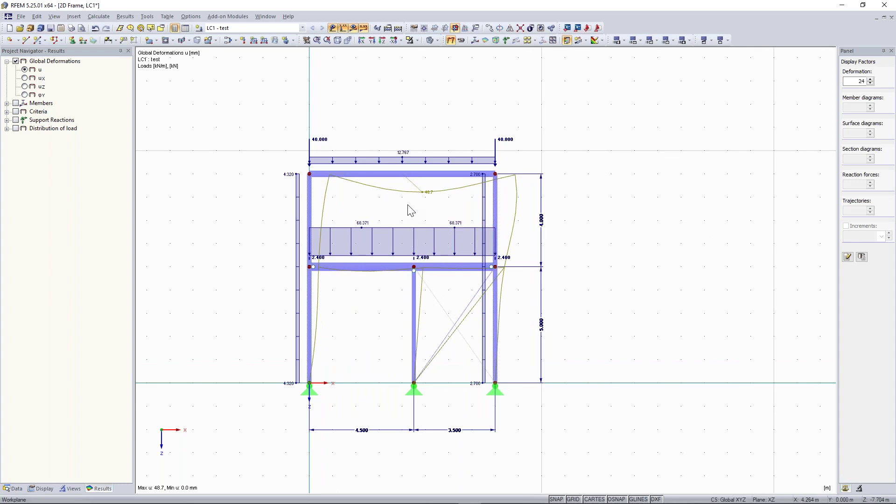
{"action": "middle_click_drag", "start_coordinate": [411, 211], "coordinate": [403, 215]}
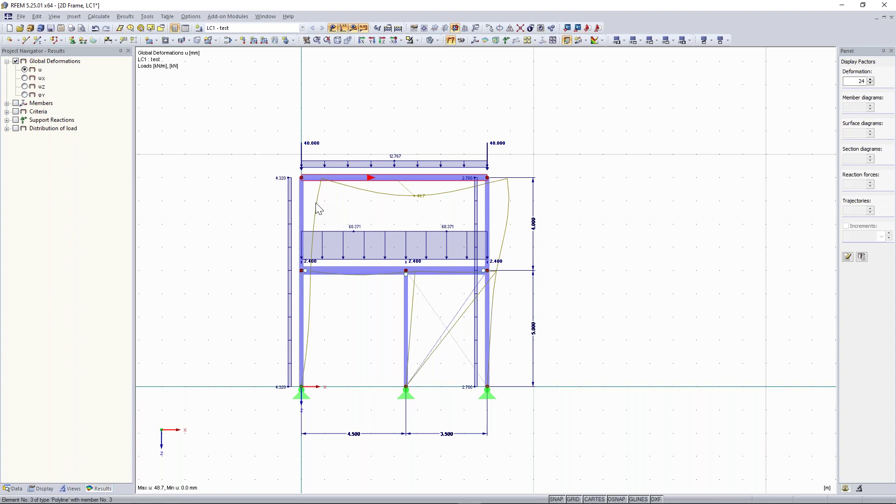
{"action": "left_click", "coordinate": [42, 488]}
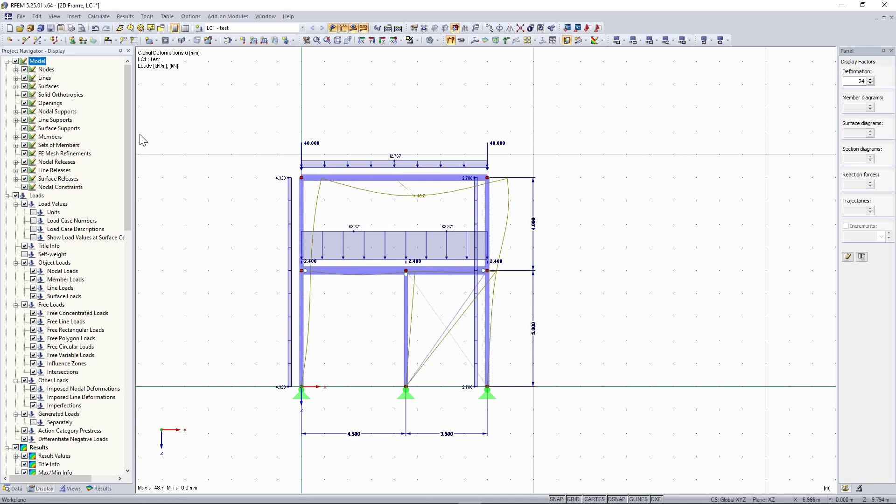
{"action": "left_click_drag", "start_coordinate": [128, 105], "coordinate": [119, 218]}
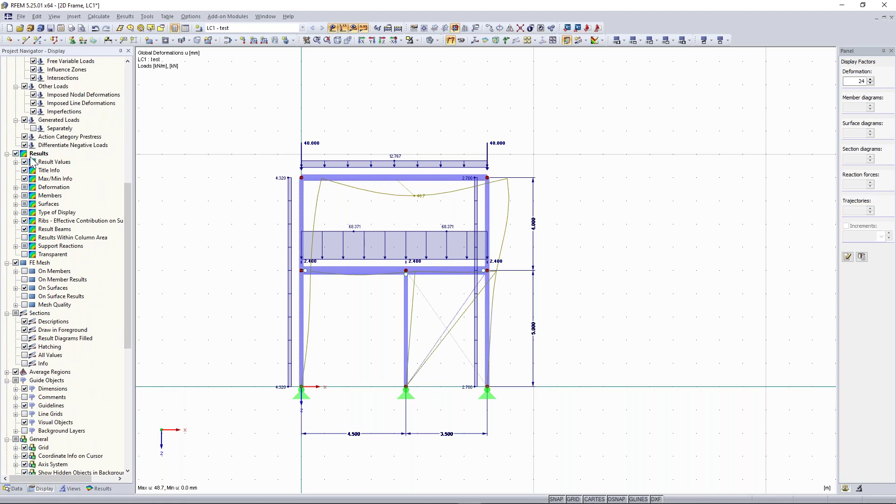
{"action": "left_click", "coordinate": [15, 187]}
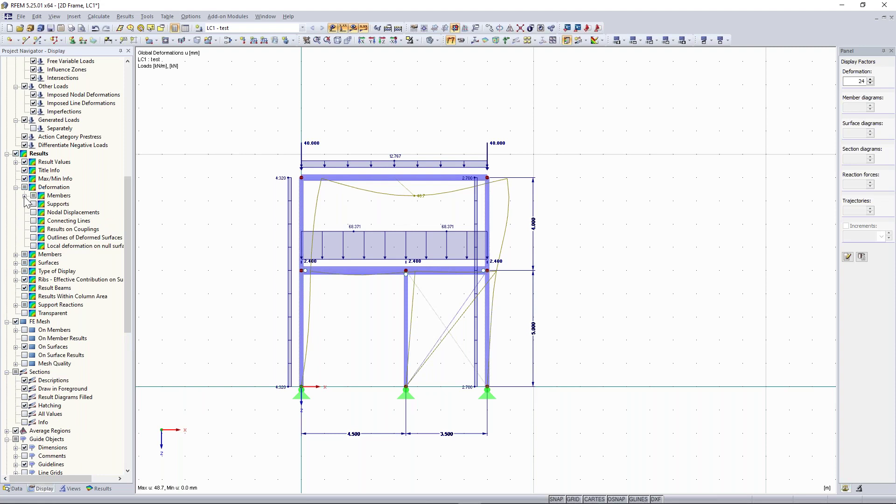
{"action": "left_click", "coordinate": [24, 196]}
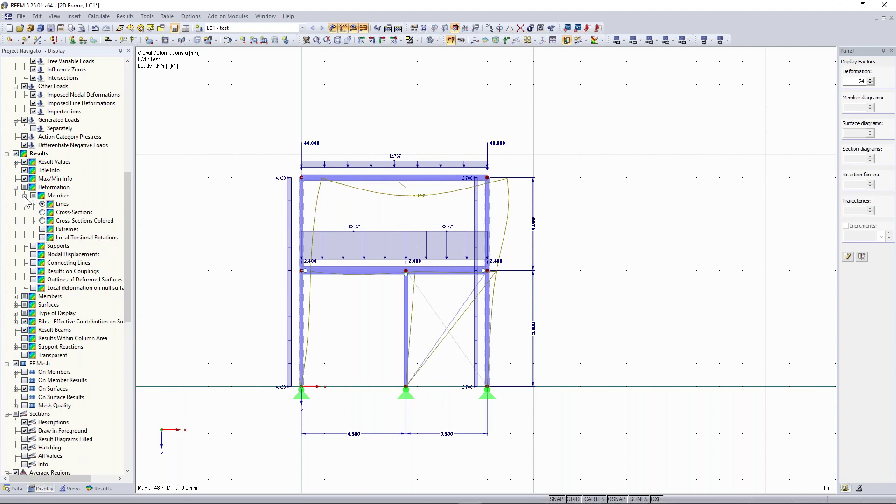
{"action": "left_click", "coordinate": [42, 221]}
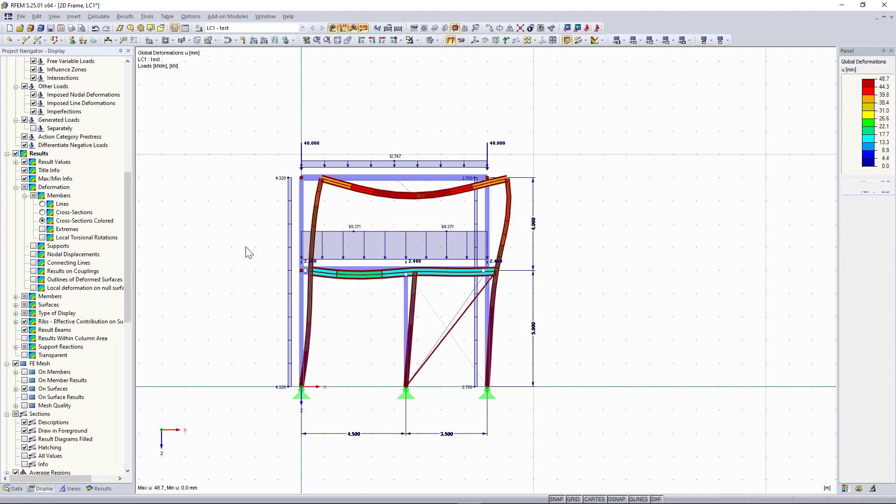
Step: Turn off the separation lines of the isoband results display
{"action": "scroll", "coordinate": [355, 224], "scroll_direction": "up", "scroll_amount": 1}
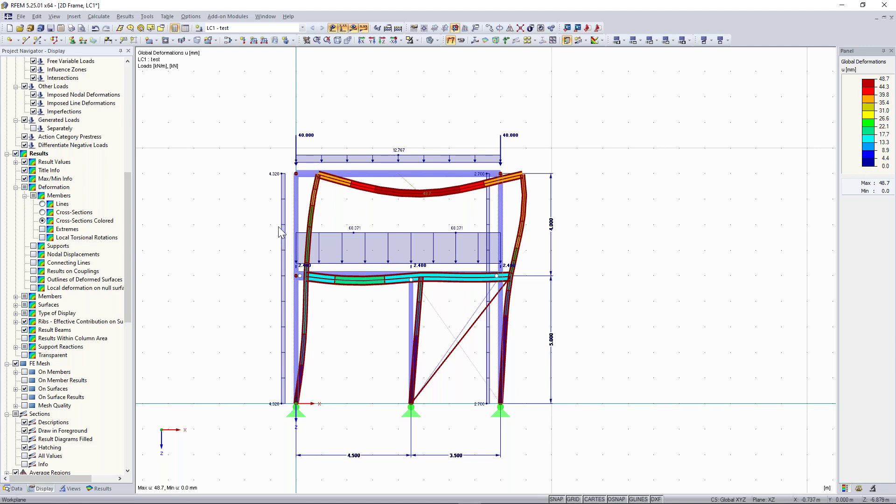
{"action": "scroll", "coordinate": [332, 182], "scroll_direction": "up", "scroll_amount": 6}
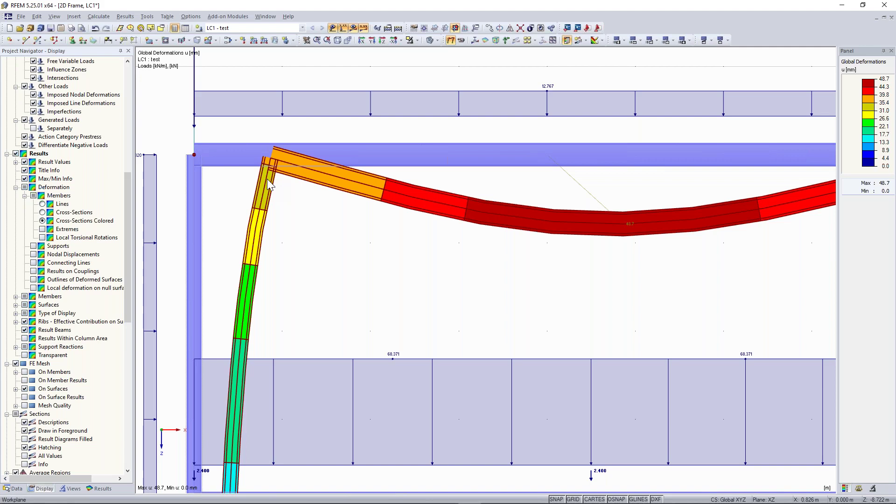
{"action": "left_click", "coordinate": [16, 313]}
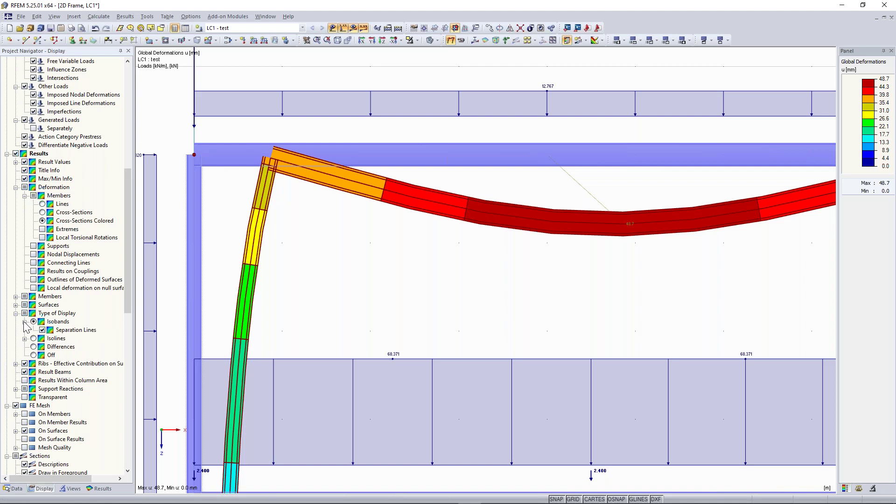
{"action": "left_click", "coordinate": [42, 330]}
{"action": "scroll", "coordinate": [399, 252], "scroll_direction": "down", "scroll_amount": 6}
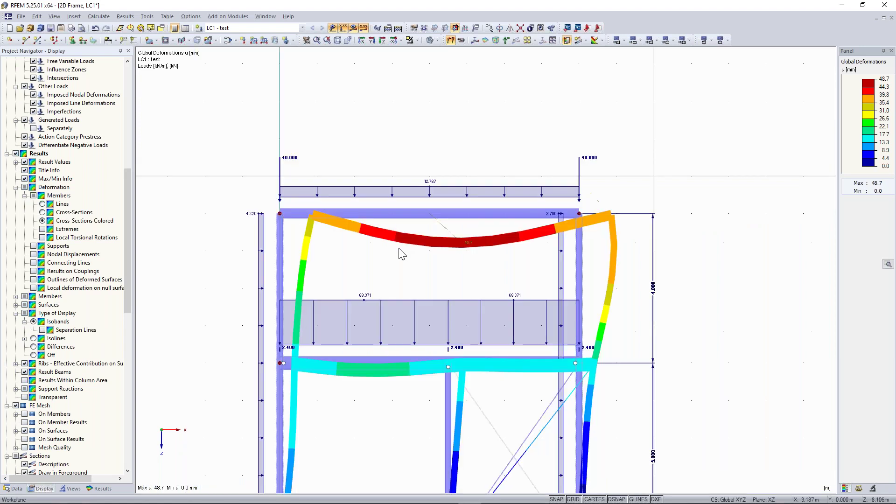
{"action": "middle_click_drag", "start_coordinate": [394, 261], "coordinate": [395, 181]}
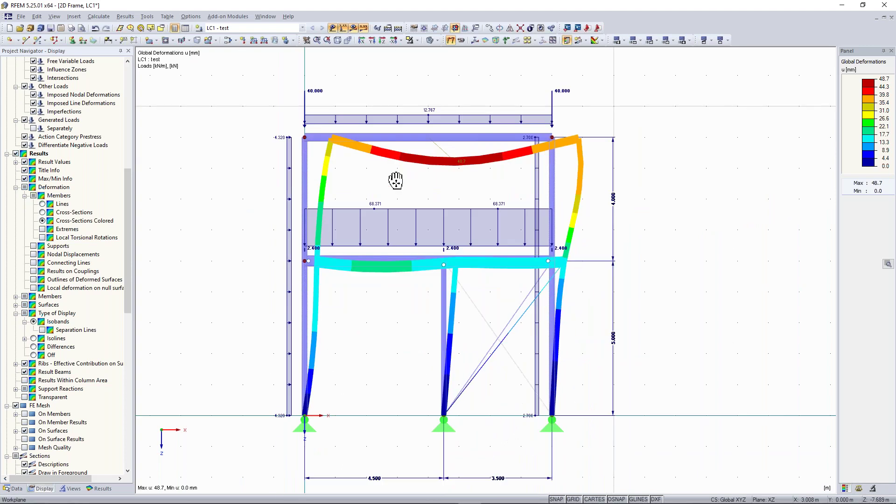
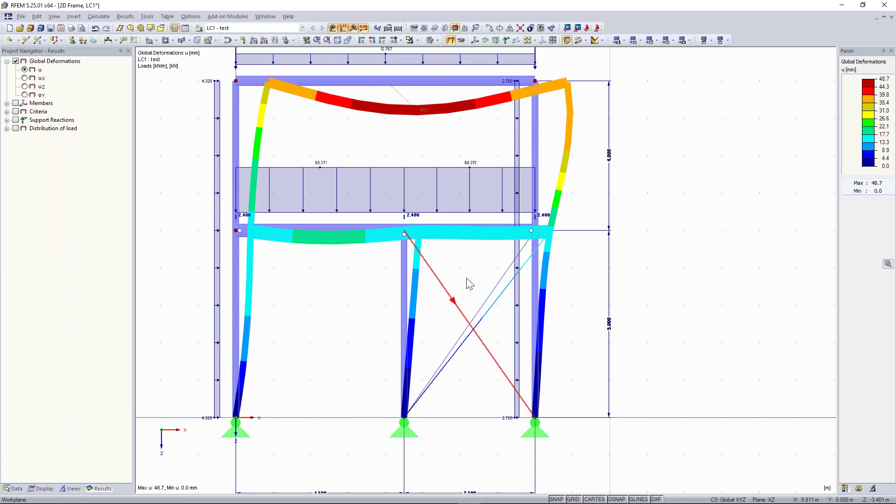
{"action": "scroll", "coordinate": [469, 284], "scroll_direction": "up", "scroll_amount": 1}
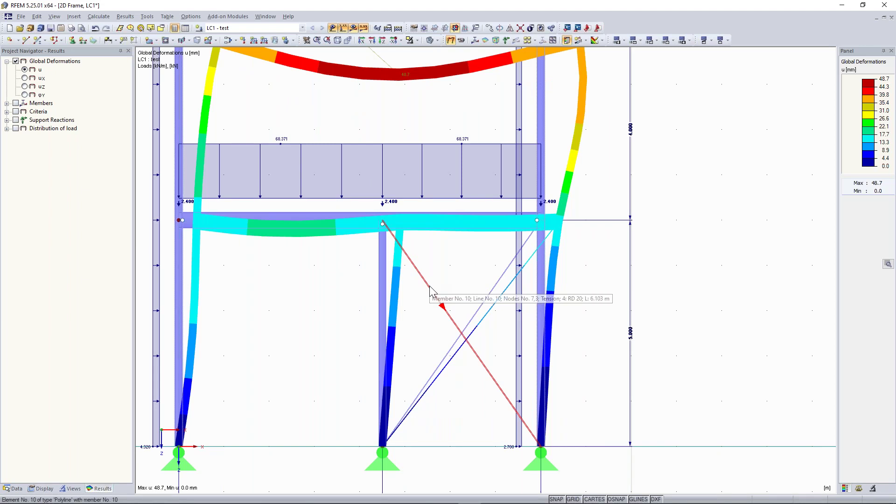
{"action": "mouse_move", "coordinate": [454, 275]}
{"action": "middle_mouse_down"}
{"action": "mouse_move", "coordinate": [429, 281]}
{"action": "mouse_move", "coordinate": [441, 280]}
{"action": "middle_mouse_up"}
{"action": "scroll", "coordinate": [431, 278], "scroll_direction": "down", "scroll_amount": 2}
{"action": "scroll", "coordinate": [433, 275], "scroll_direction": "up", "scroll_amount": 1}
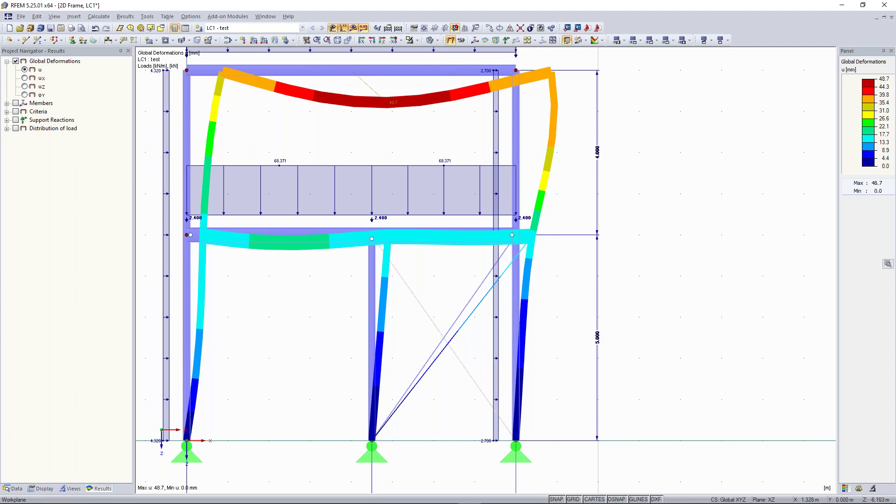
{"action": "scroll", "coordinate": [384, 190], "scroll_direction": "down", "scroll_amount": 1}
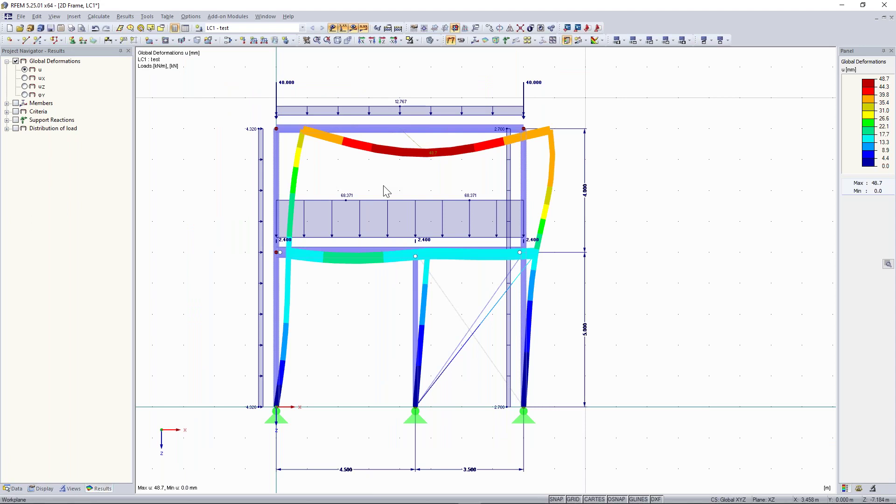
Step: Examine the frame's global deformations alongside the LC1 results summary in an enlarged results table
{"action": "scroll", "coordinate": [384, 190], "scroll_direction": "down", "scroll_amount": 1}
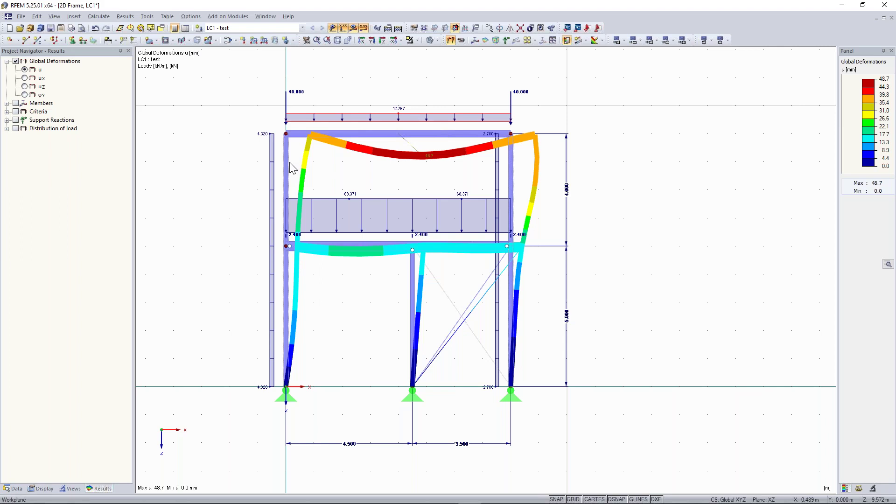
{"action": "scroll", "coordinate": [426, 194], "scroll_direction": "up", "scroll_amount": 1}
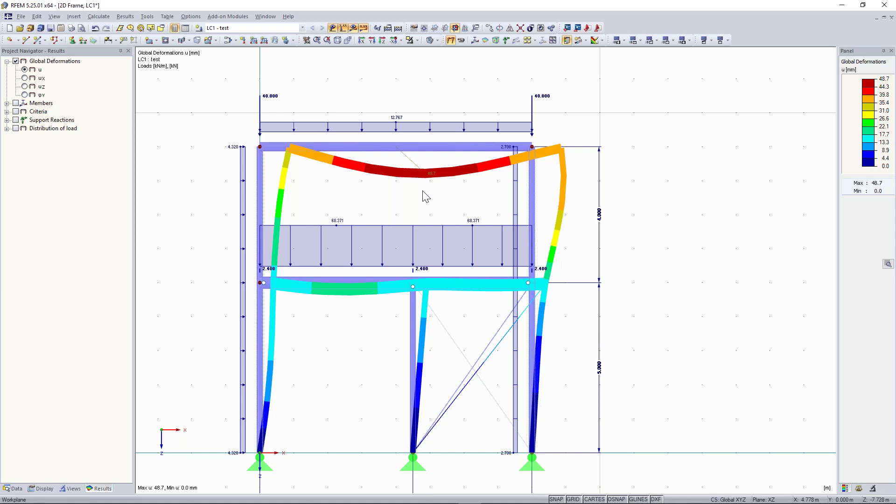
{"action": "scroll", "coordinate": [425, 196], "scroll_direction": "up", "scroll_amount": 1}
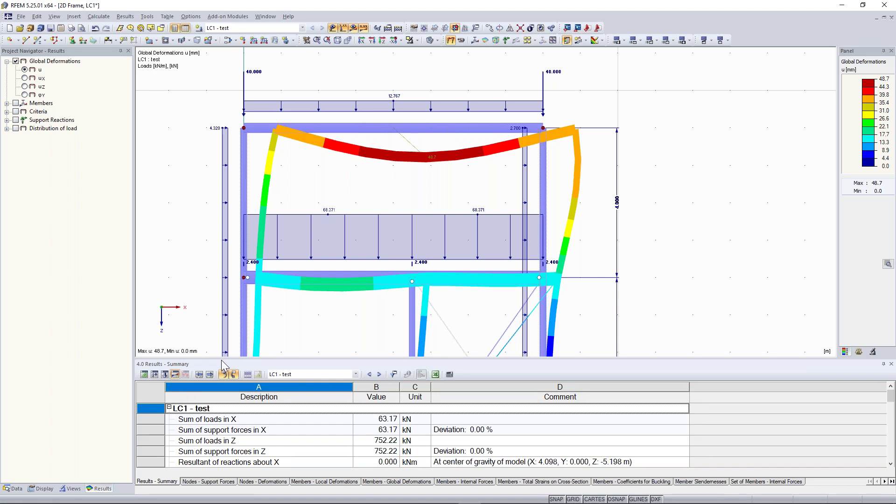
{"action": "left_click_drag", "start_coordinate": [223, 359], "coordinate": [222, 332]}
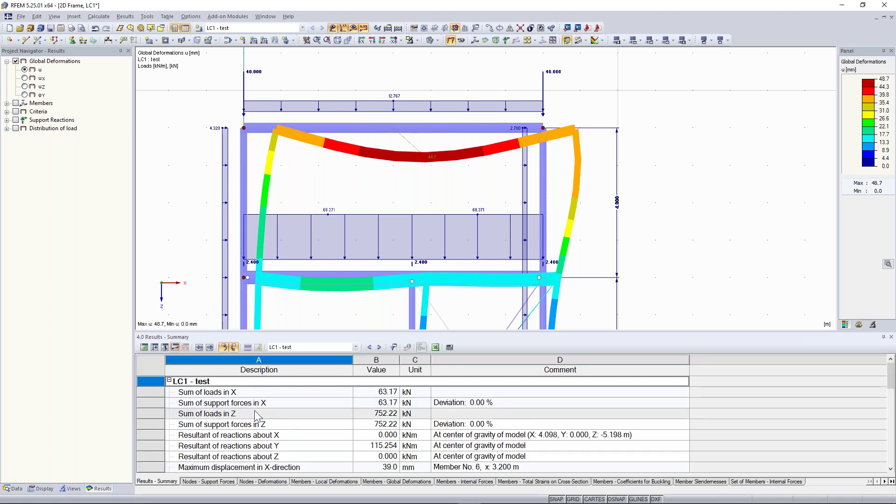
{"action": "scroll", "coordinate": [180, 228], "scroll_direction": "down", "scroll_amount": 1}
{"action": "middle_click_drag", "start_coordinate": [186, 212], "coordinate": [227, 135]}
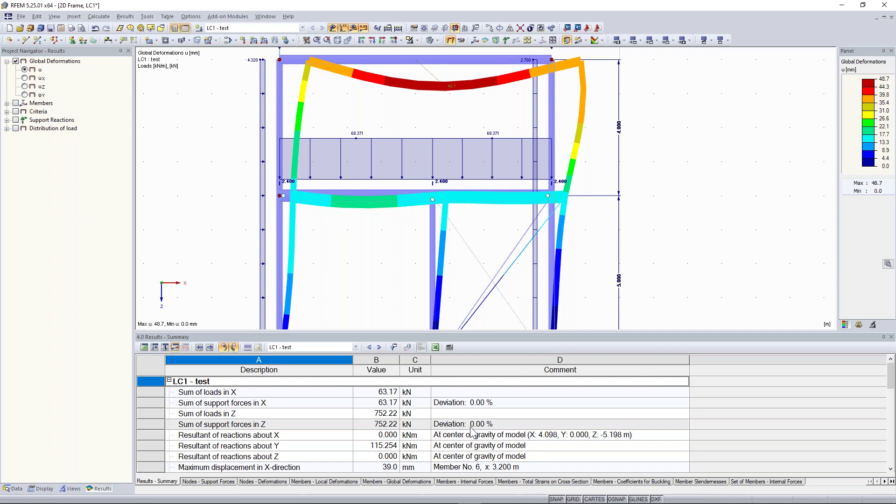
{"action": "scroll", "coordinate": [244, 236], "scroll_direction": "down", "scroll_amount": 2}
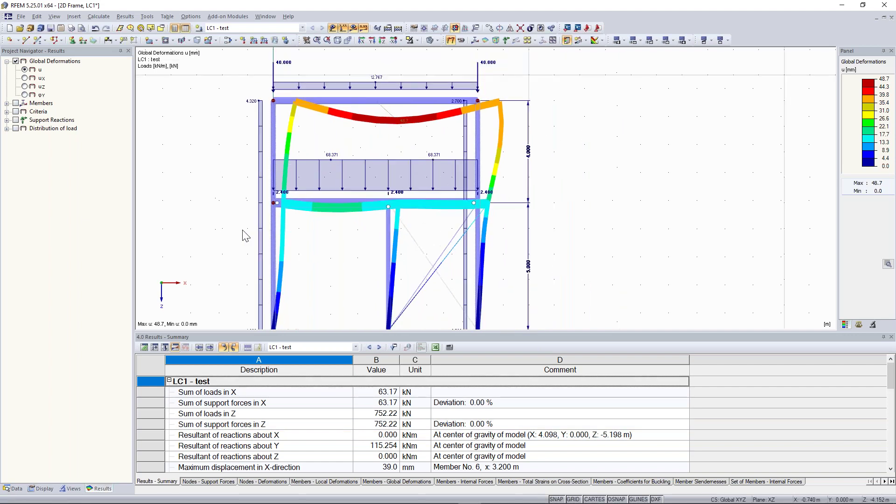
{"action": "middle_click_drag", "start_coordinate": [226, 230], "coordinate": [257, 204]}
{"action": "scroll", "coordinate": [252, 184], "scroll_direction": "down", "scroll_amount": 1}
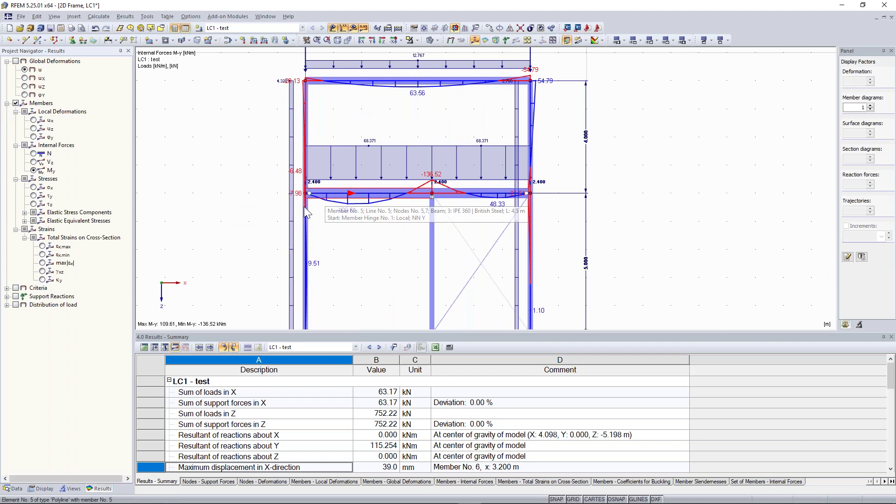
Step: Display the member bending moments My and inspect the diagram along the lower beam near its hinged end at the outer column
{"action": "scroll", "coordinate": [325, 204], "scroll_direction": "up", "scroll_amount": 2}
{"action": "scroll", "coordinate": [325, 233], "scroll_direction": "up", "scroll_amount": 3}
{"action": "left_click", "coordinate": [33, 170]}
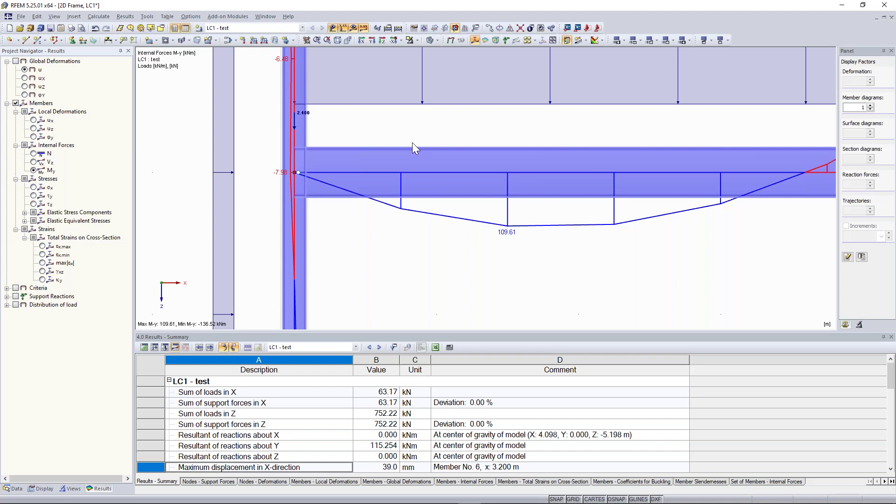
{"action": "scroll", "coordinate": [413, 141], "scroll_direction": "down", "scroll_amount": 3}
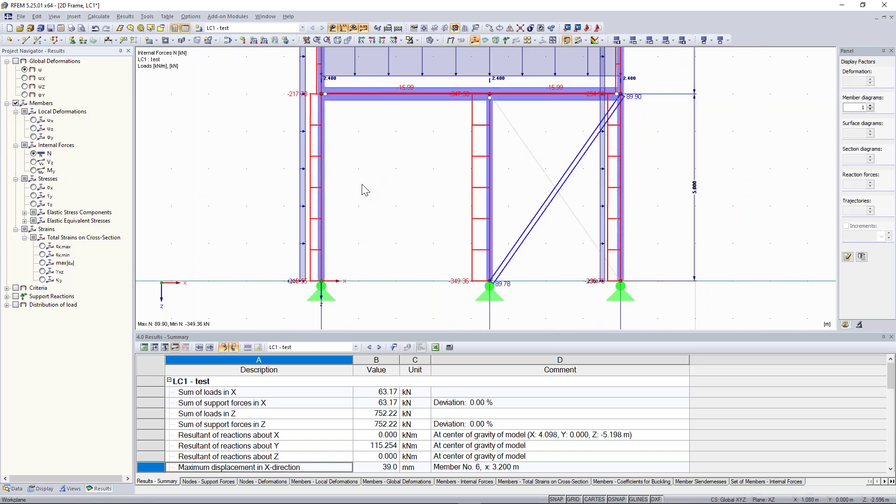
Step: Hide the load display and examine the axial force N diagrams over the whole frame
{"action": "scroll", "coordinate": [366, 190], "scroll_direction": "down", "scroll_amount": 1}
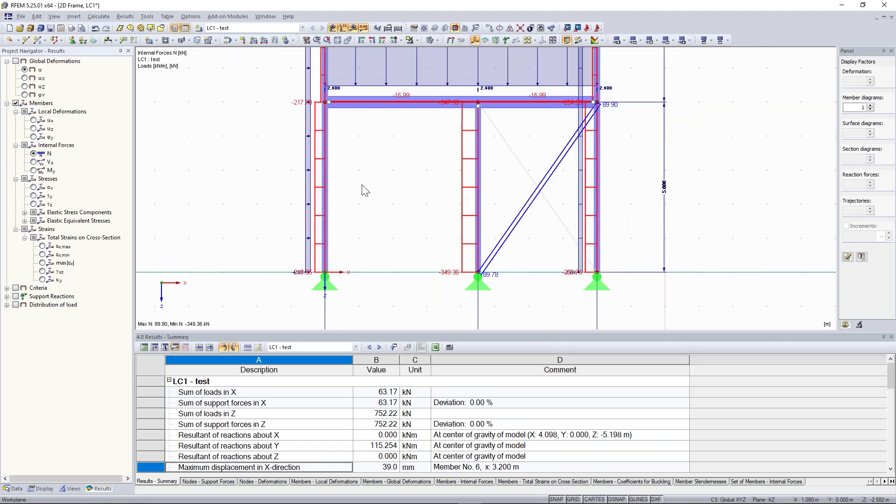
{"action": "left_click", "coordinate": [342, 28]}
{"action": "scroll", "coordinate": [391, 160], "scroll_direction": "down", "scroll_amount": 1}
{"action": "middle_click_drag", "start_coordinate": [390, 161], "coordinate": [388, 185]}
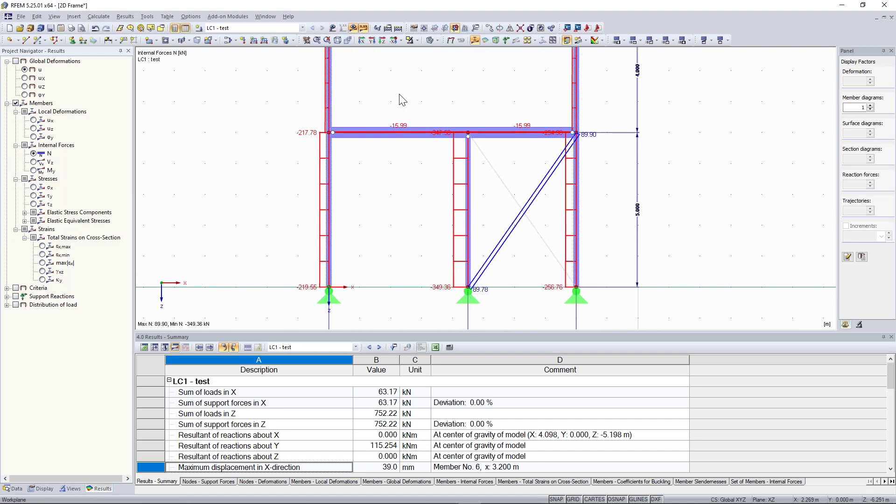
{"action": "scroll", "coordinate": [399, 94], "scroll_direction": "down", "scroll_amount": 1}
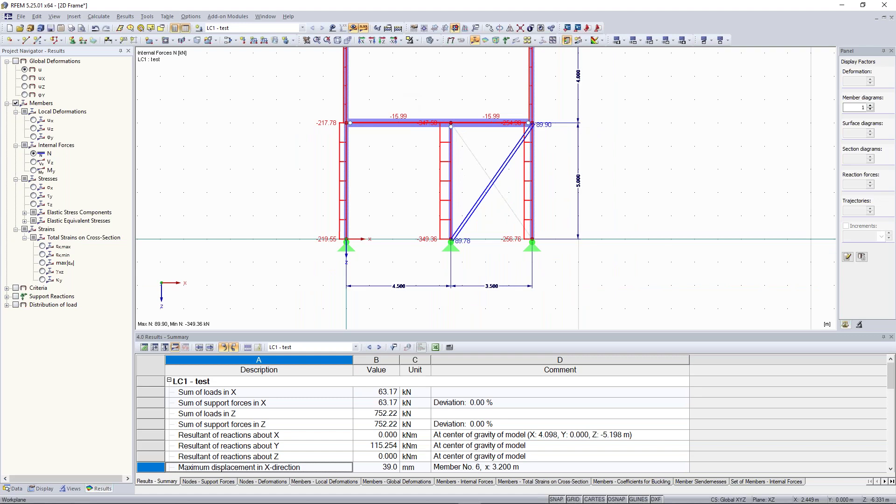
{"action": "middle_click_drag", "start_coordinate": [414, 86], "coordinate": [384, 134]}
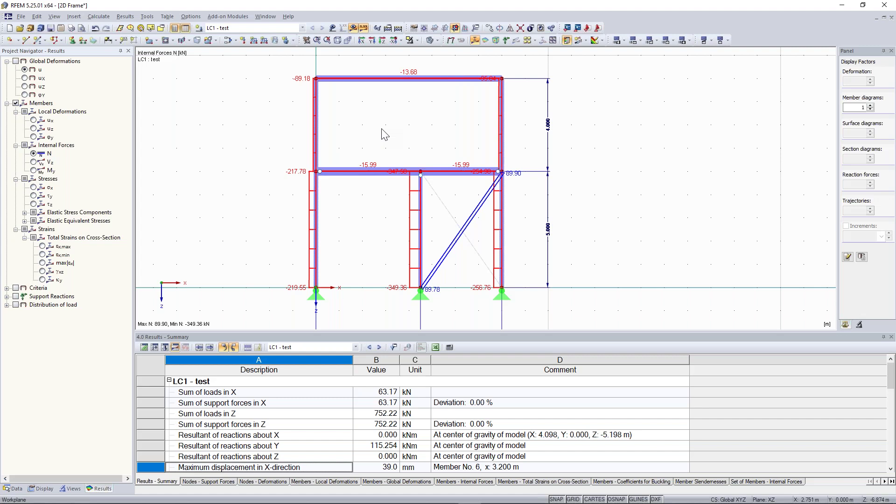
{"action": "scroll", "coordinate": [260, 271], "scroll_direction": "up", "scroll_amount": 1}
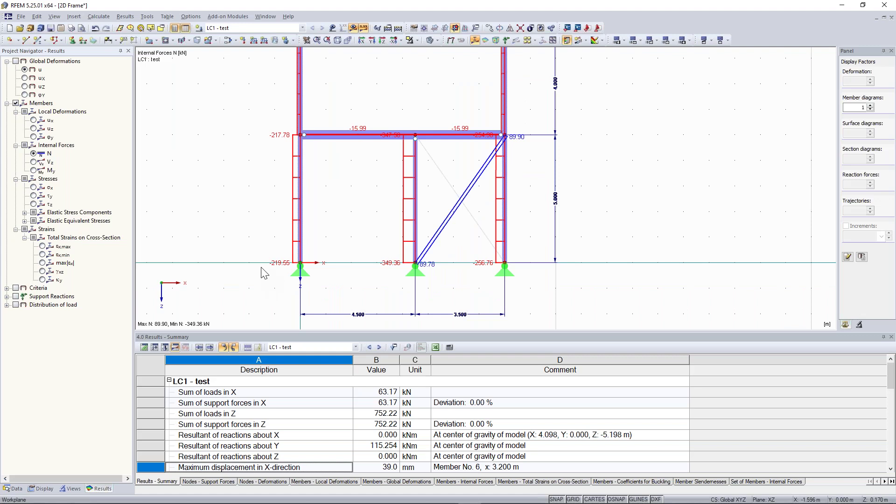
Step: Show the support reactions at the nodal supports in the model
{"action": "left_click", "coordinate": [6, 296]}
{"action": "left_click", "coordinate": [16, 297]}
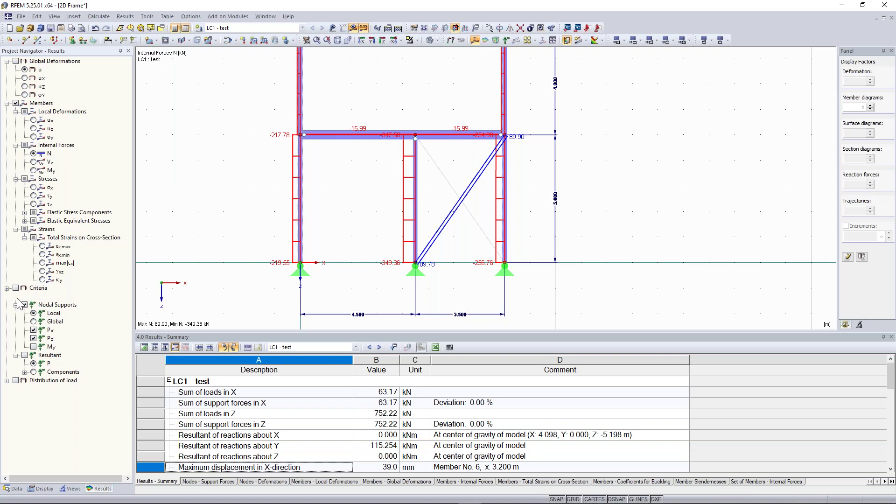
{"action": "scroll", "coordinate": [298, 314], "scroll_direction": "up", "scroll_amount": 4}
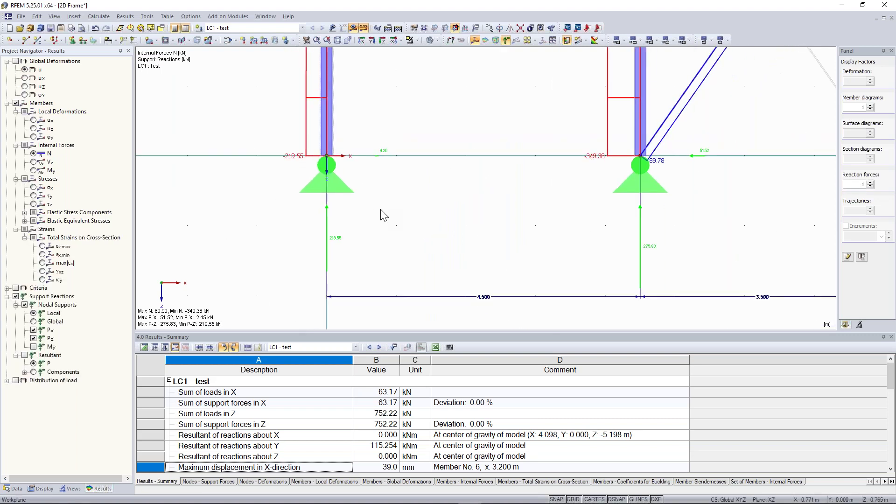
Step: Examine the horizontal and vertical reactions at the three column bases against the axial forces in the columns and diagonal
{"action": "scroll", "coordinate": [309, 260], "scroll_direction": "down", "scroll_amount": 1}
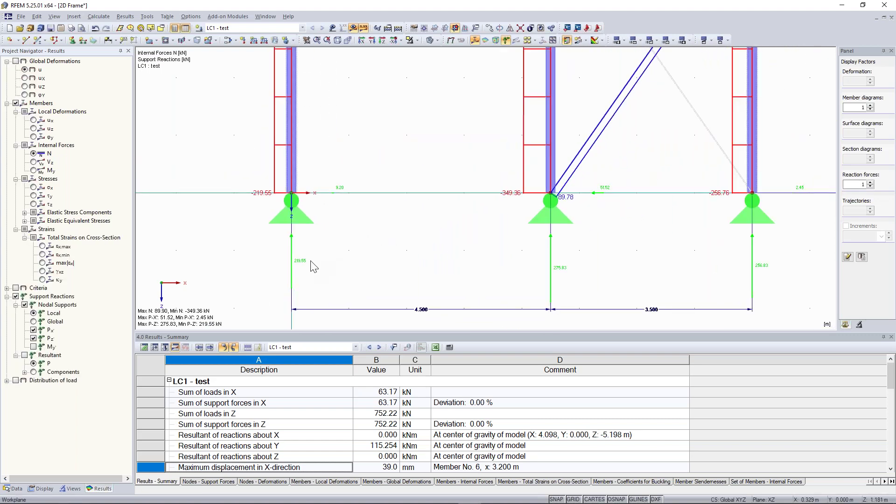
{"action": "middle_click_drag", "start_coordinate": [291, 270], "coordinate": [274, 274]}
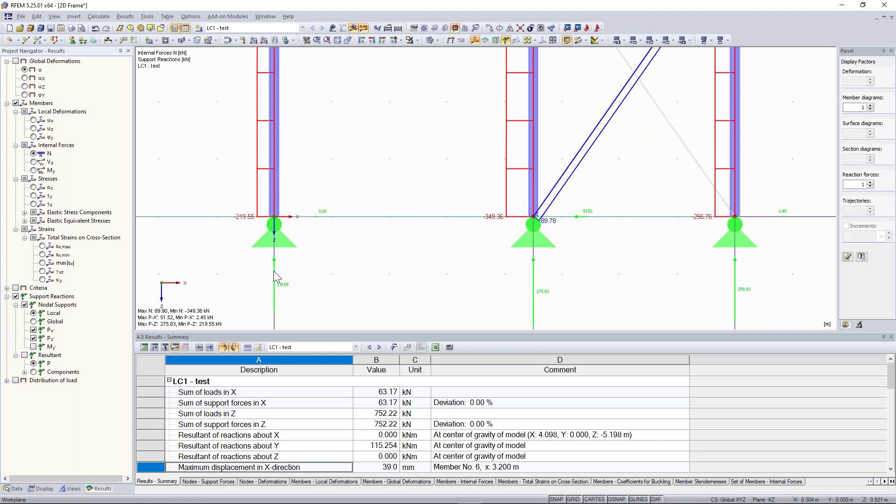
{"action": "scroll", "coordinate": [246, 224], "scroll_direction": "down", "scroll_amount": 2}
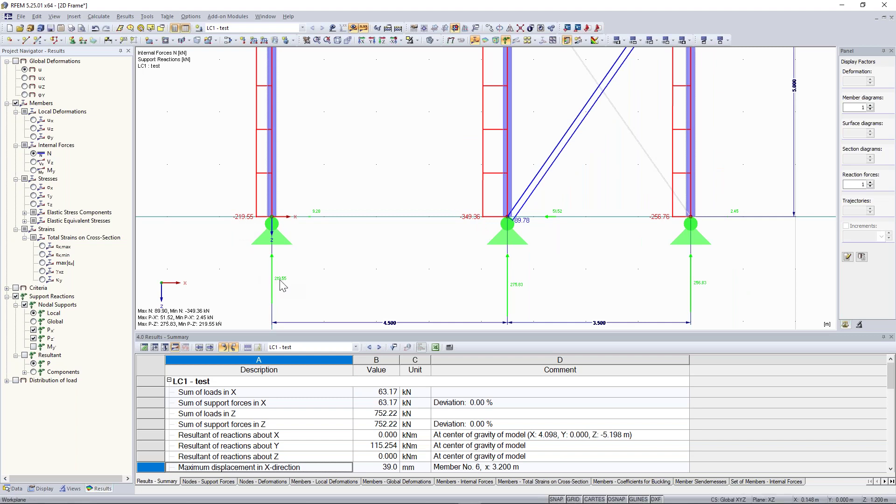
{"action": "scroll", "coordinate": [280, 280], "scroll_direction": "down", "scroll_amount": 3}
{"action": "middle_click_drag", "start_coordinate": [335, 193], "coordinate": [255, 184]}
{"action": "scroll", "coordinate": [452, 240], "scroll_direction": "up", "scroll_amount": 4}
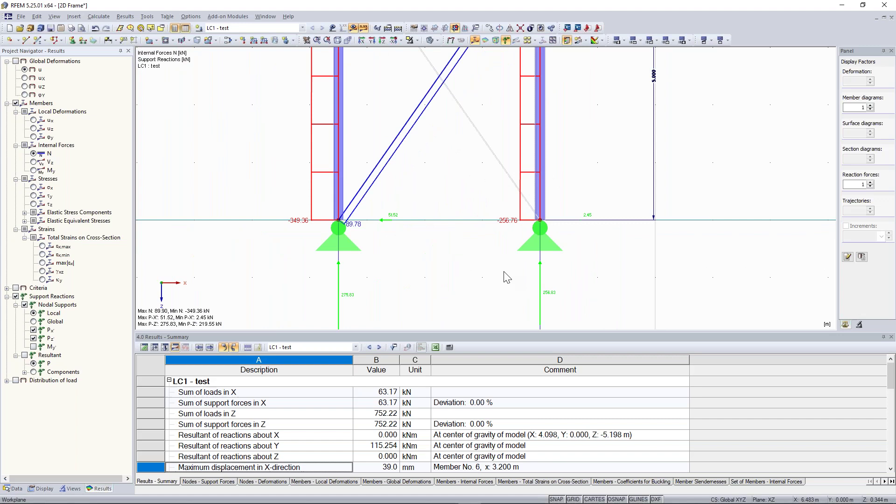
{"action": "scroll", "coordinate": [443, 138], "scroll_direction": "down", "scroll_amount": 1}
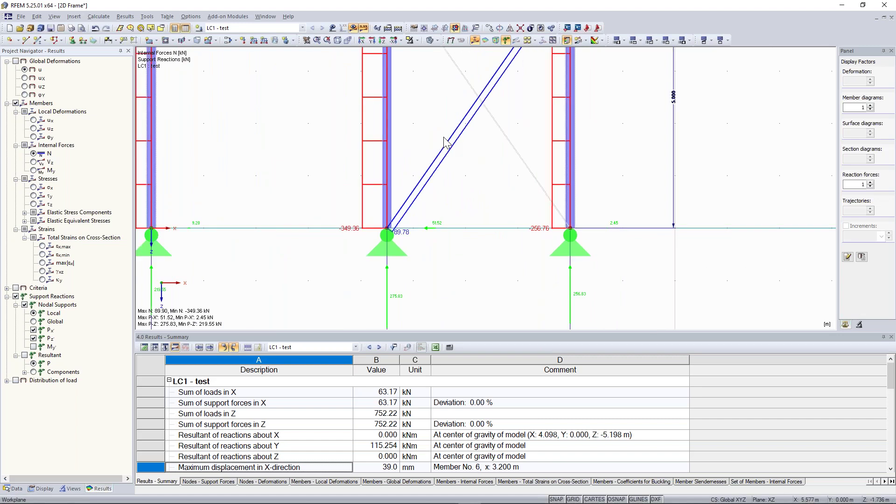
{"action": "scroll", "coordinate": [426, 133], "scroll_direction": "down", "scroll_amount": 1}
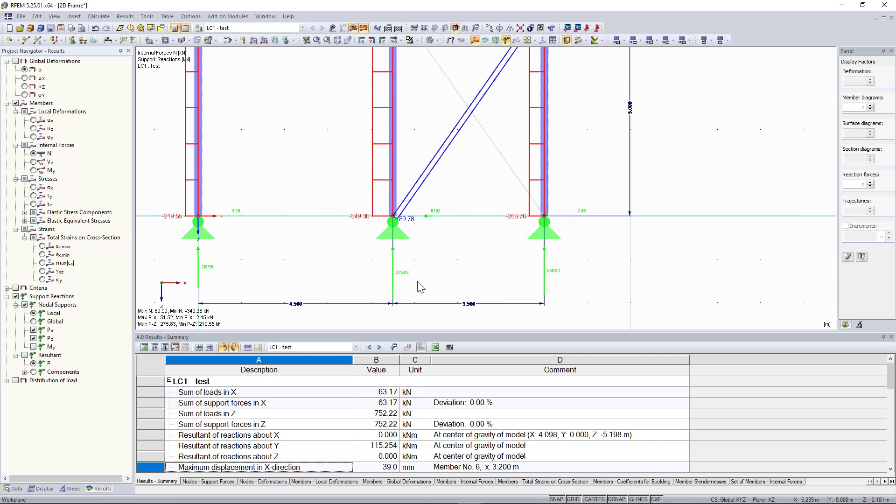
{"action": "scroll", "coordinate": [420, 280], "scroll_direction": "up", "scroll_amount": 1}
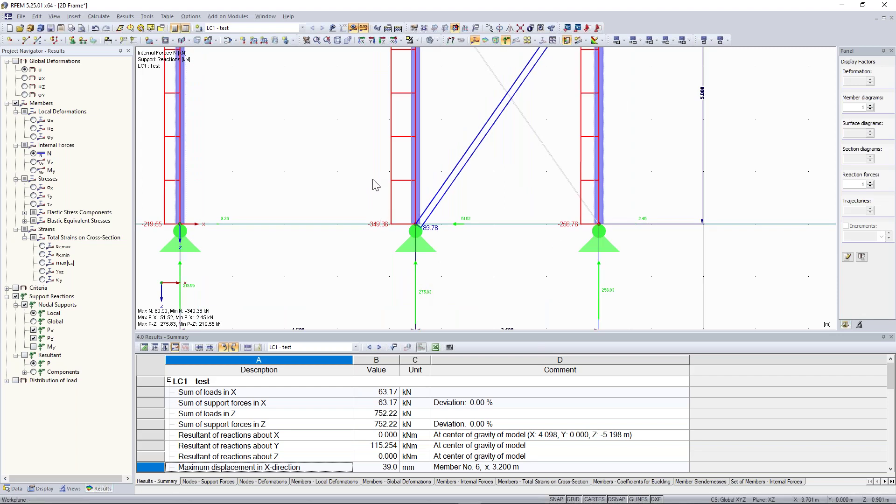
{"action": "scroll", "coordinate": [406, 189], "scroll_direction": "down", "scroll_amount": 1}
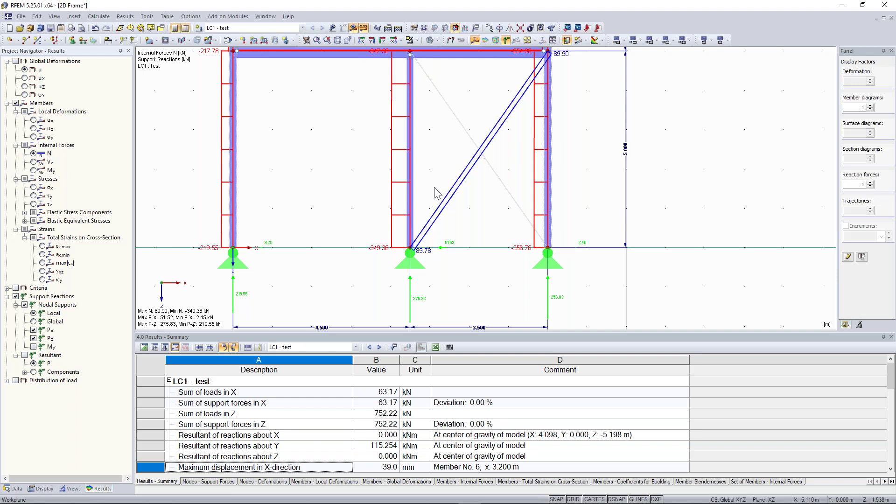
{"action": "scroll", "coordinate": [384, 305], "scroll_direction": "down", "scroll_amount": 3}
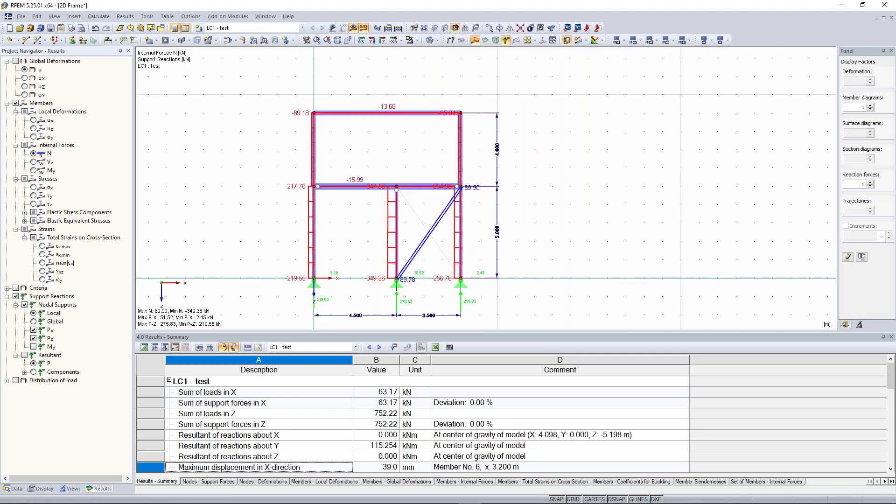
{"action": "left_click_drag", "start_coordinate": [327, 331], "coordinate": [327, 357]}
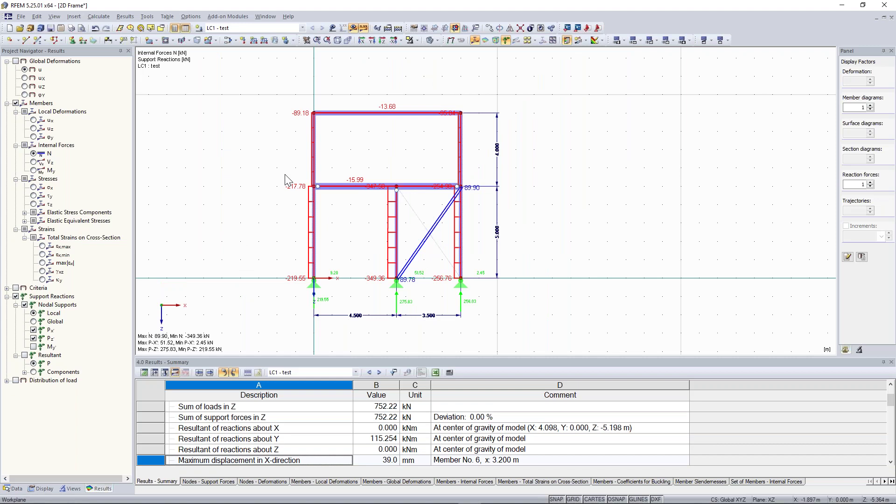
Step: Look through the project's add-on modules, open RF-STABILITY and accept activating the FE mesh division for straight members
{"action": "left_click", "coordinate": [14, 488]}
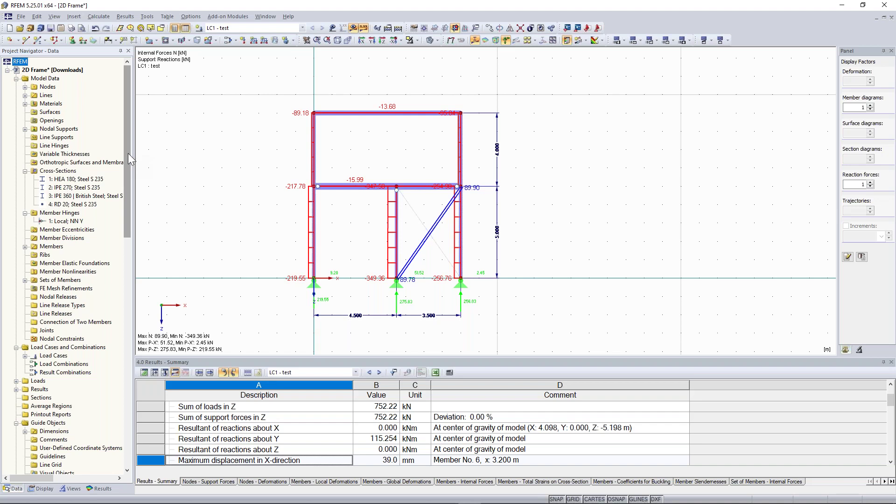
{"action": "left_click_drag", "start_coordinate": [124, 140], "coordinate": [125, 246]}
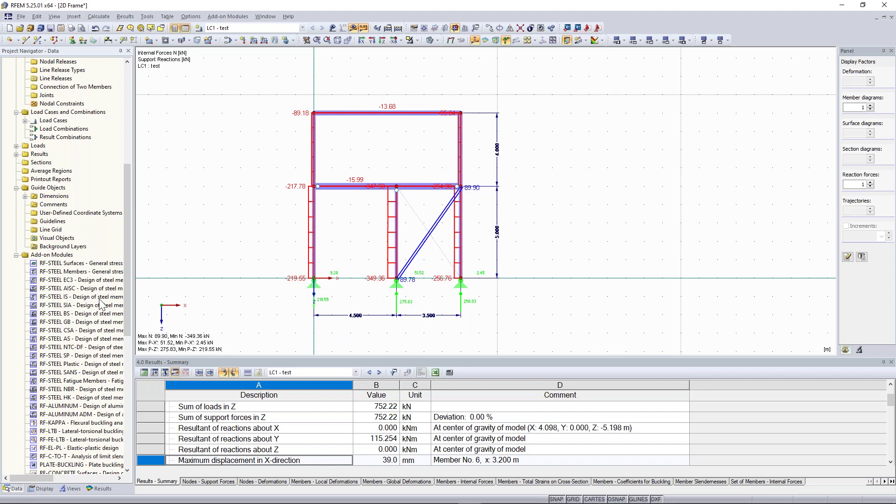
{"action": "scroll", "coordinate": [120, 345], "scroll_direction": "down", "scroll_amount": 12}
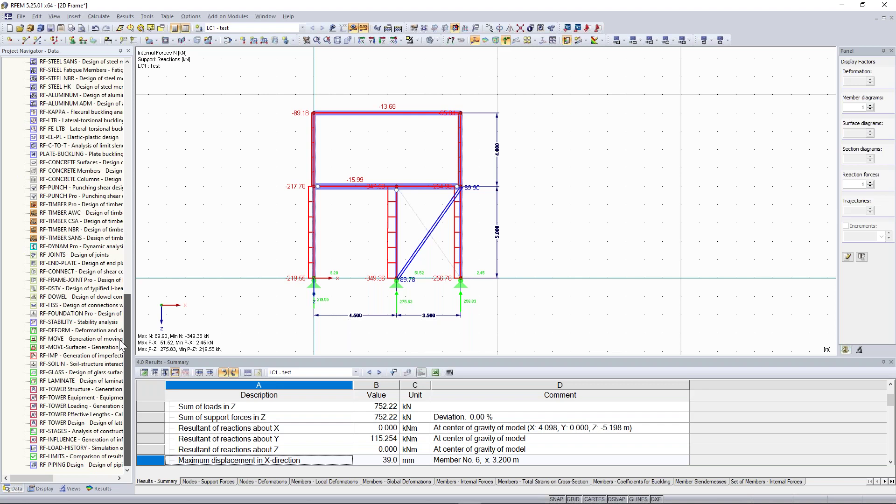
{"action": "left_click", "coordinate": [228, 17]}
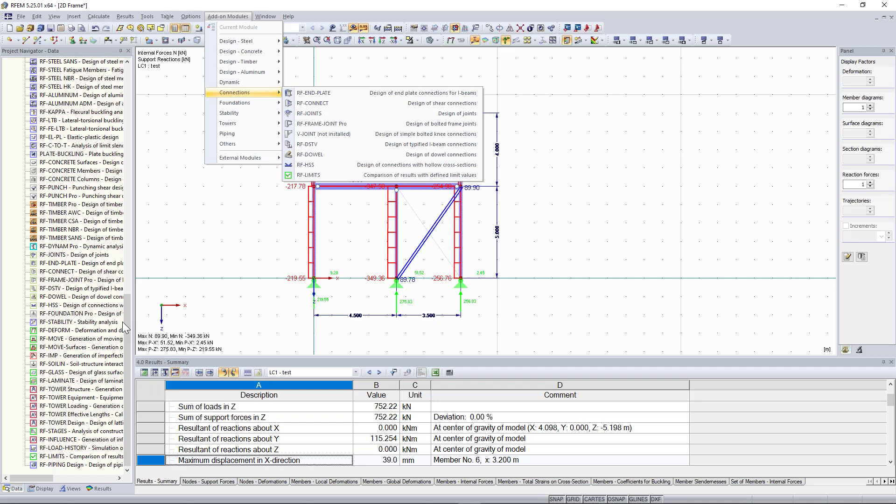
{"action": "left_click", "coordinate": [216, 270]}
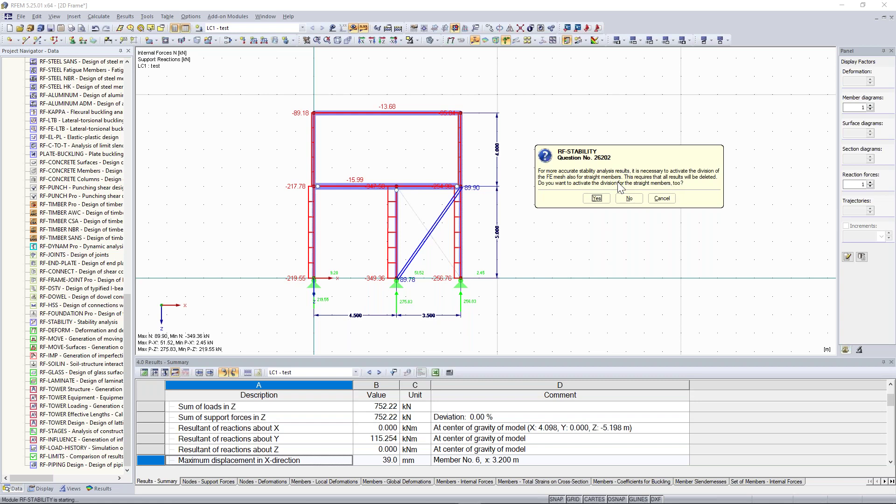
{"action": "left_click", "coordinate": [597, 198]}
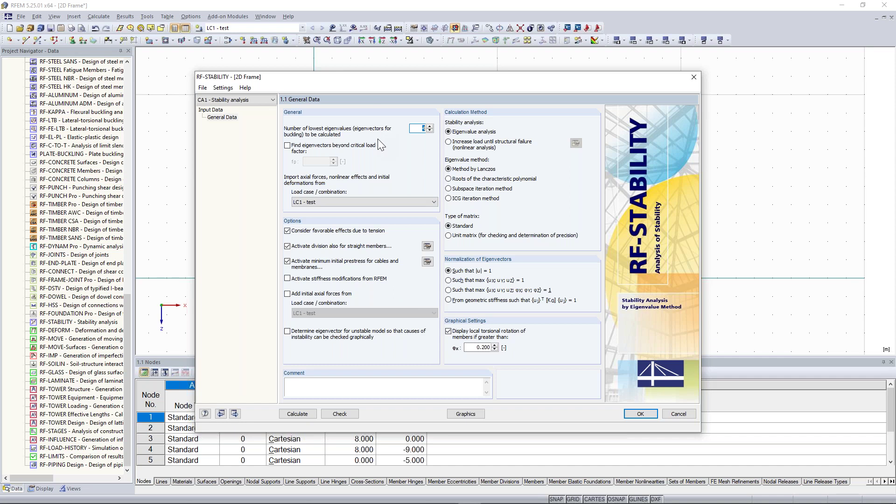
Step: Turn off the favorable effects due to tension and the minimum initial prestress for cables and membranes in the stability analysis
{"action": "left_click", "coordinate": [419, 128]}
{"action": "left_click", "coordinate": [351, 232]}
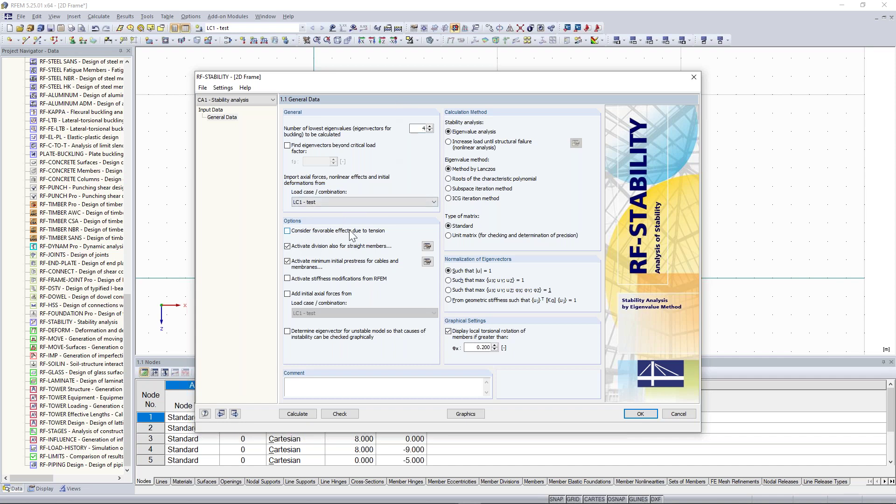
{"action": "left_click", "coordinate": [331, 265]}
Step: Set the minimum number of member divisions for straight members to 10 in the FE mesh settings
{"action": "left_click", "coordinate": [427, 245]}
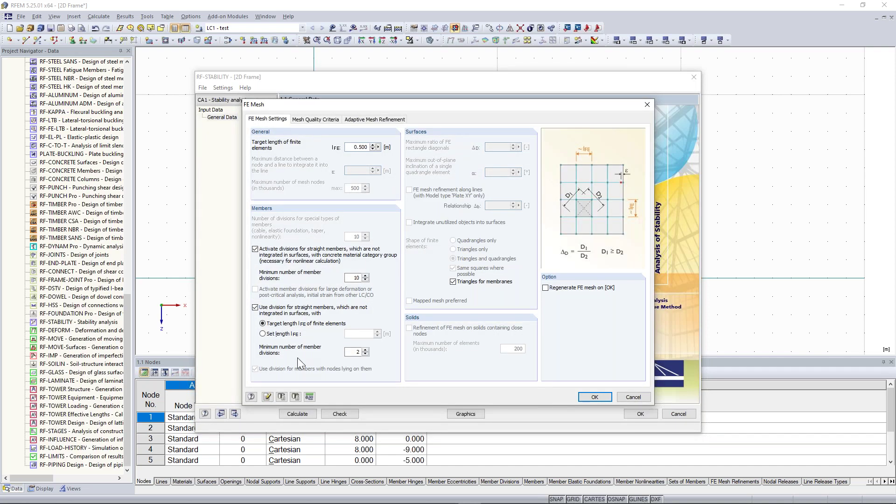
{"action": "double_click", "coordinate": [357, 352]}
{"action": "type", "text": "10"}
{"action": "left_click", "coordinate": [600, 399]}
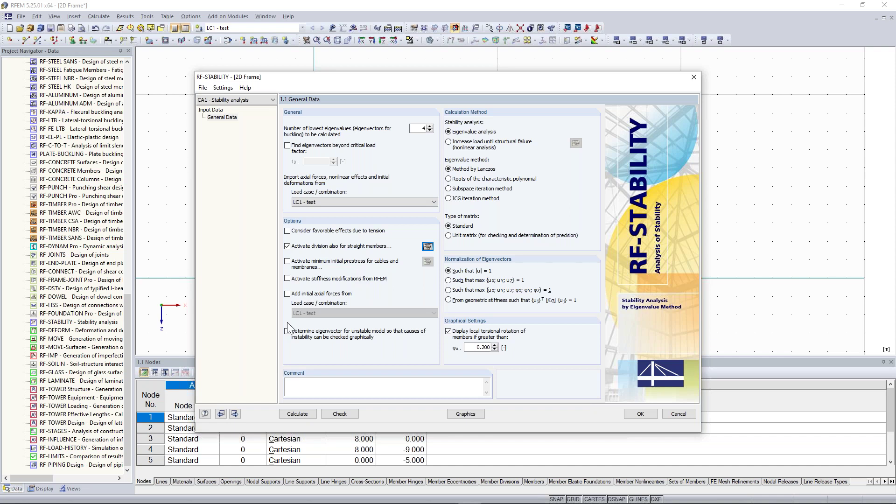
Step: Calculate the RF-STABILITY case and review the critical load factors and magnification factors of the eigenvalues
{"action": "left_click", "coordinate": [310, 415]}
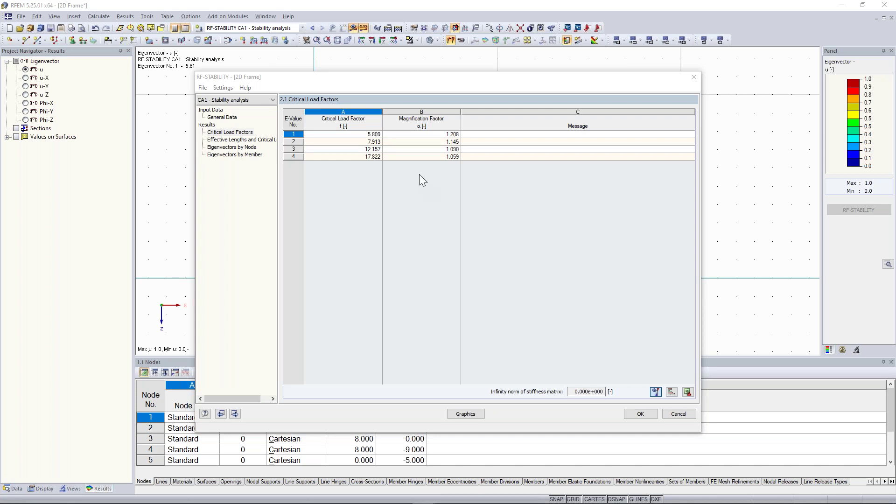
{"action": "left_click", "coordinate": [369, 135]}
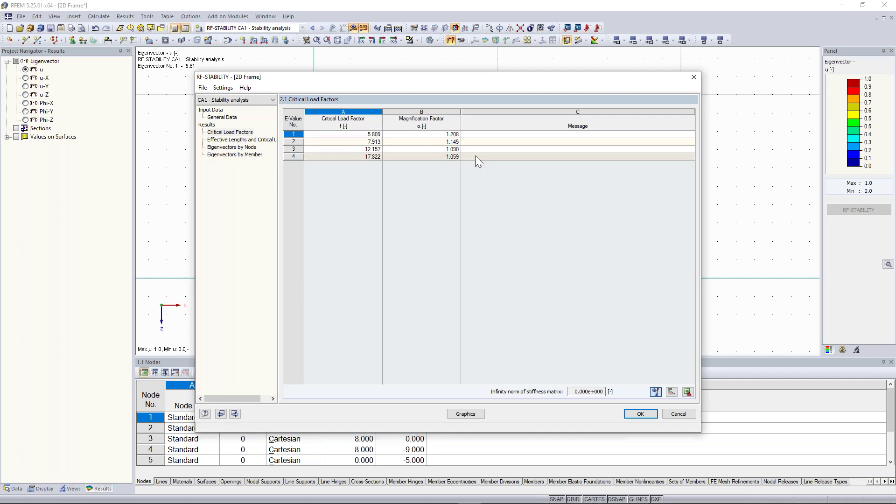
{"action": "left_click_drag", "start_coordinate": [433, 82], "coordinate": [415, 61]}
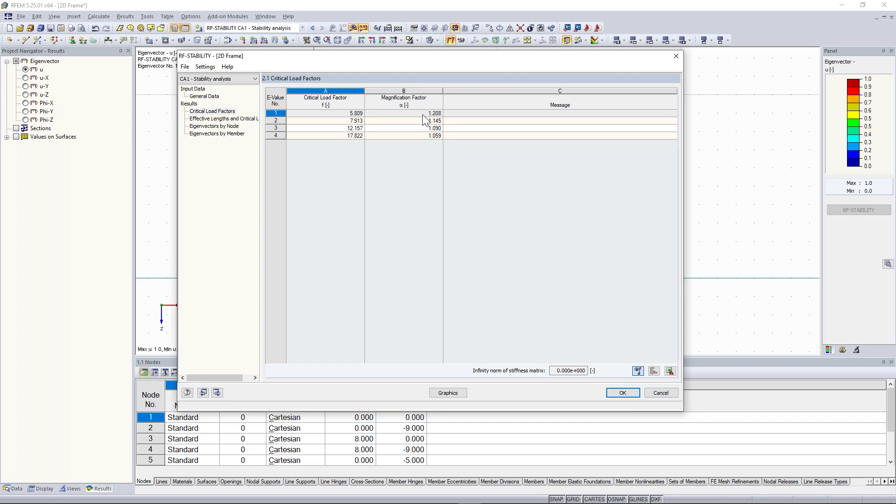
{"action": "left_click_drag", "start_coordinate": [437, 56], "coordinate": [435, 83]}
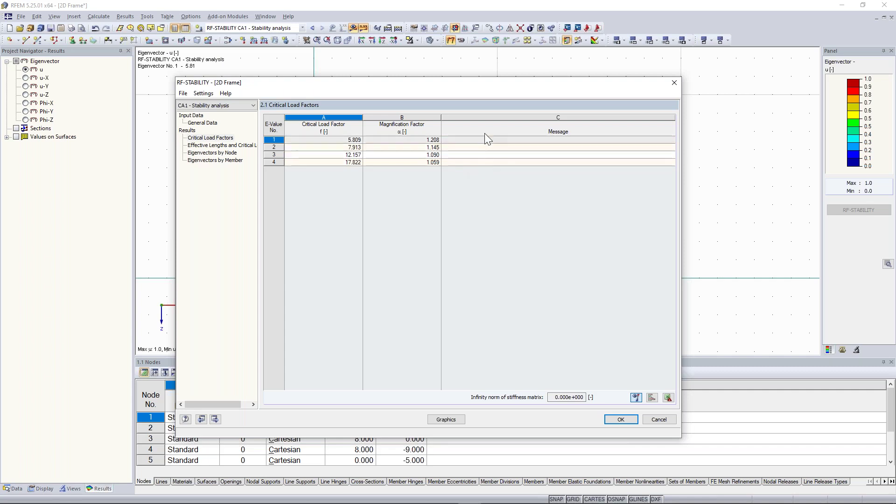
{"action": "left_click_drag", "start_coordinate": [469, 88], "coordinate": [482, 79]}
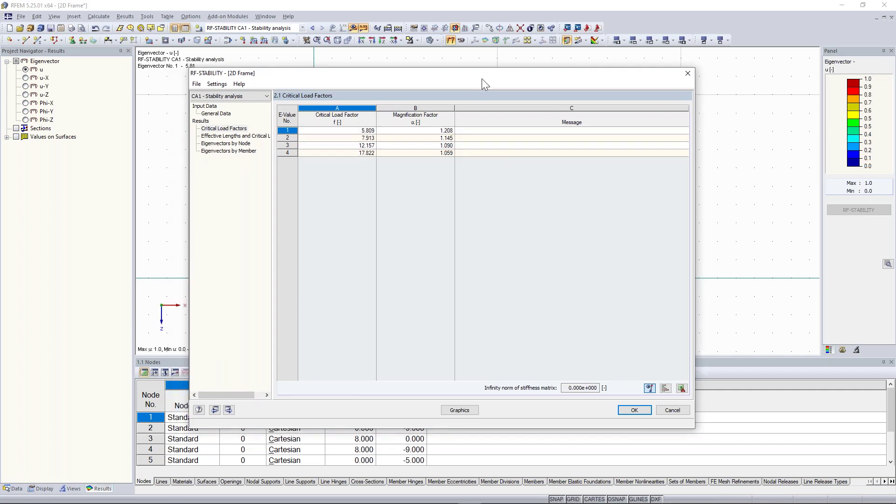
Step: Check the members' effective lengths and critical loads, accept the module results and show the display factors for the buckled frame
{"action": "left_click", "coordinate": [247, 137]}
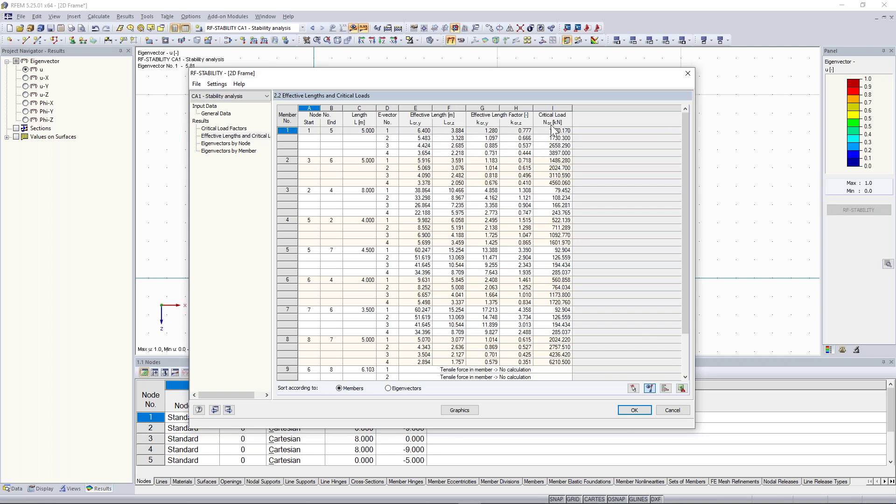
{"action": "left_click_drag", "start_coordinate": [512, 77], "coordinate": [483, 89]}
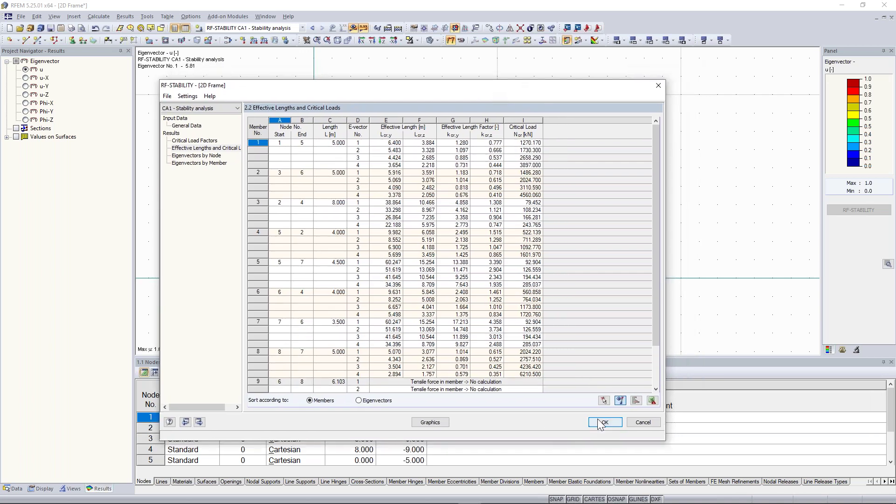
{"action": "left_click", "coordinate": [602, 423]}
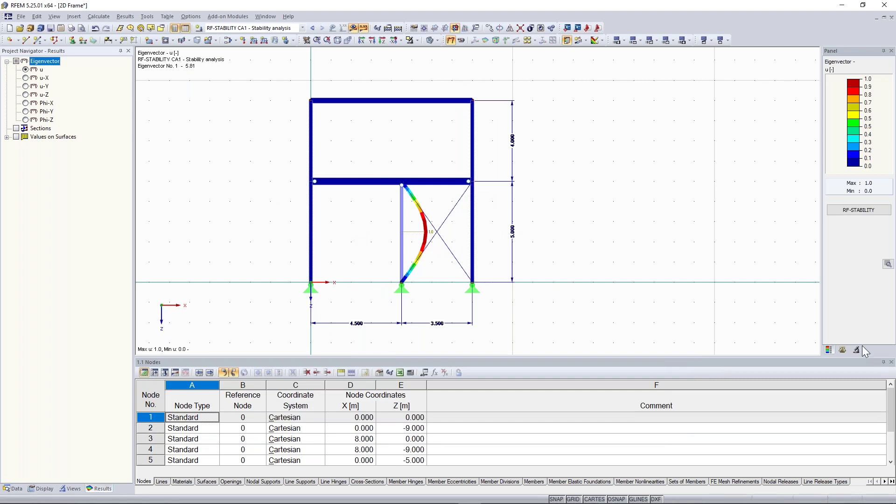
{"action": "left_click", "coordinate": [843, 350]}
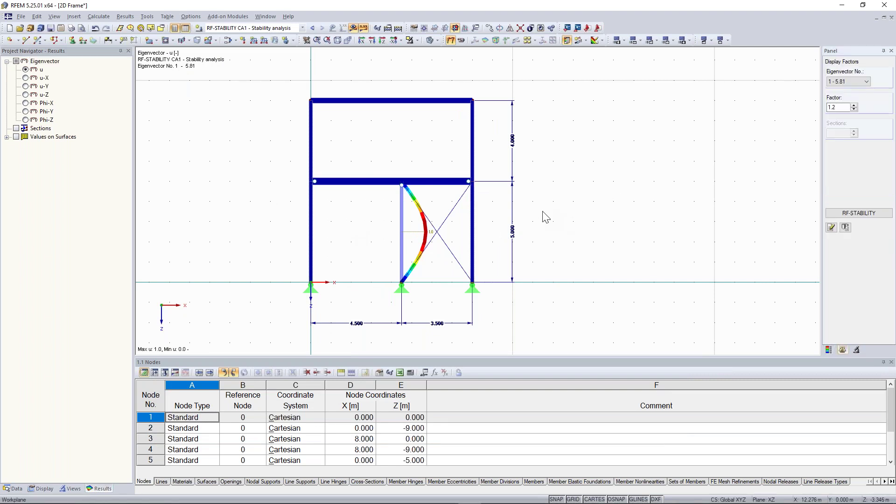
{"action": "middle_click_drag", "start_coordinate": [554, 204], "coordinate": [599, 204]}
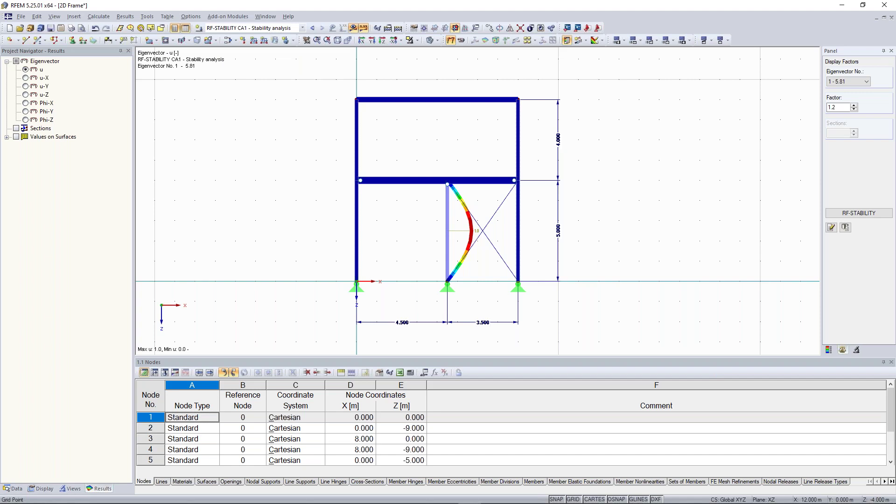
Step: Show the LC1 loads on the frame without results and return to the RF-STABILITY CA1 buckling shape
{"action": "left_click", "coordinate": [311, 29]}
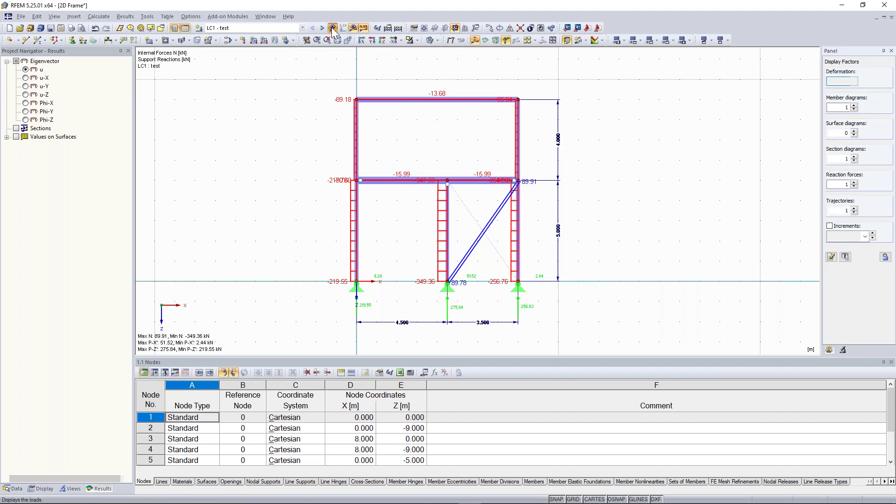
{"action": "left_click", "coordinate": [345, 29]}
{"action": "left_click", "coordinate": [352, 29]}
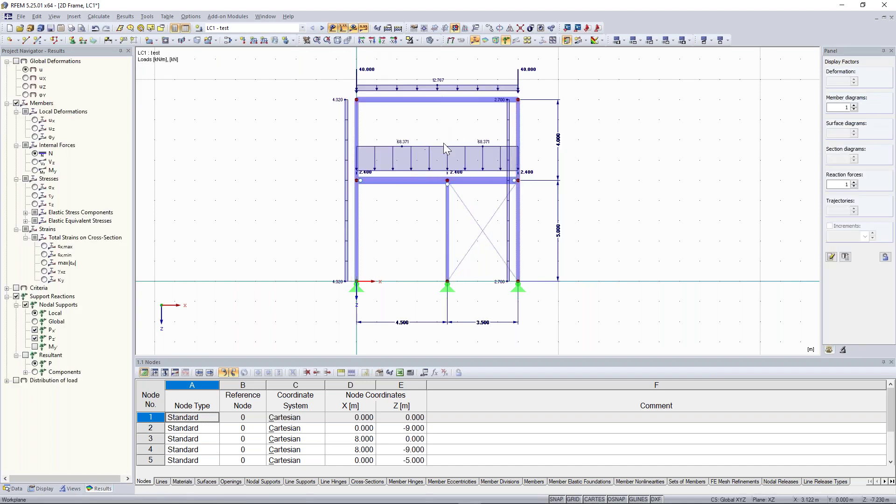
{"action": "left_click", "coordinate": [322, 29]}
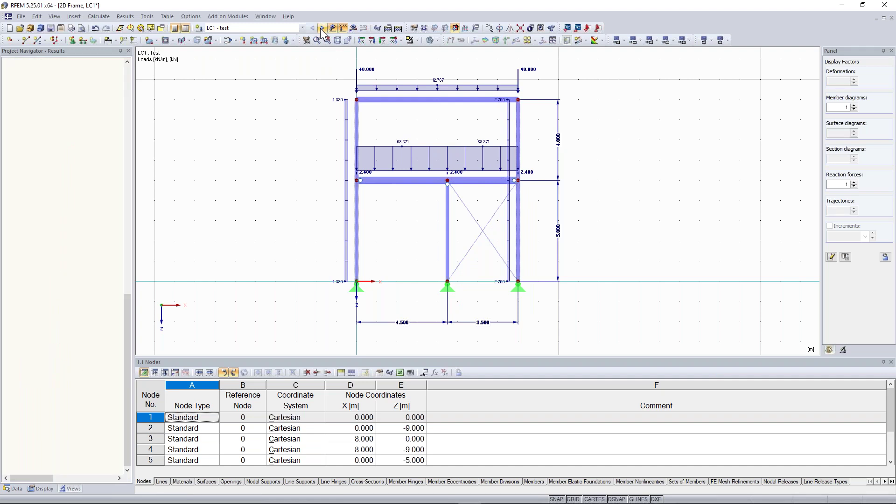
{"action": "left_click", "coordinate": [322, 28]}
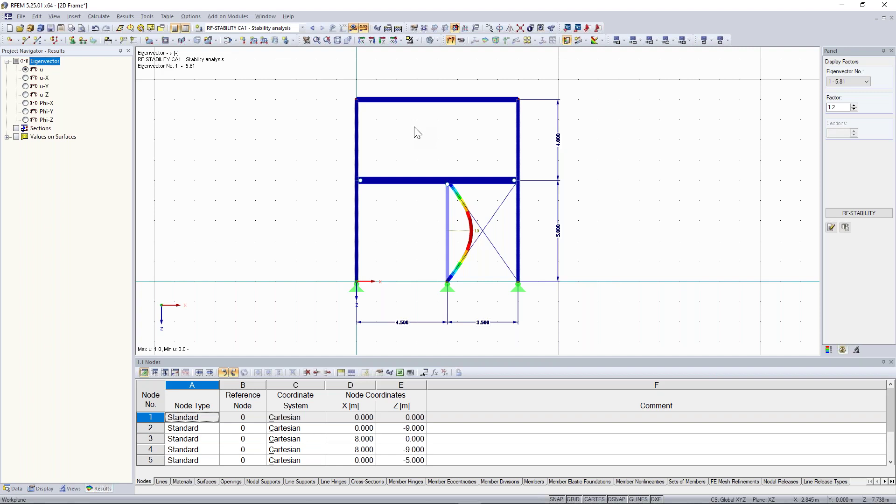
Step: View the higher buckling eigenvectors of the frame and return to eigenvector 1 to examine the buckled middle column
{"action": "key", "text": "Page_Down"}
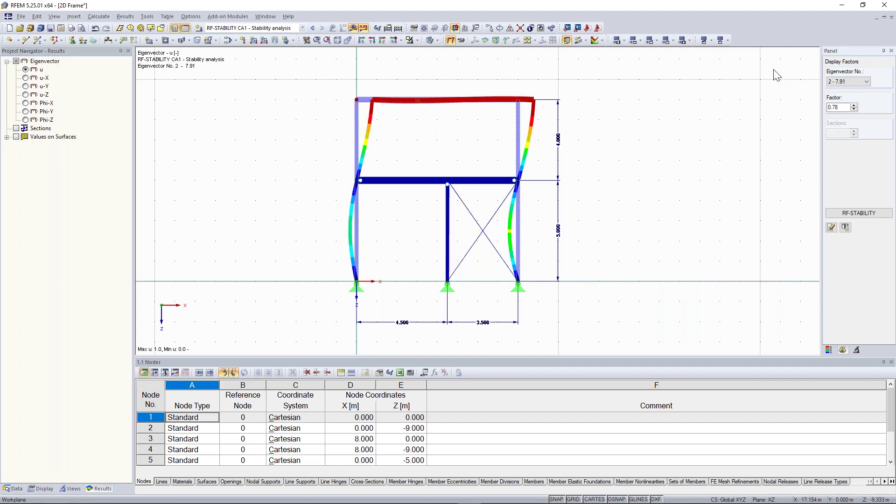
{"action": "left_click", "coordinate": [858, 89]}
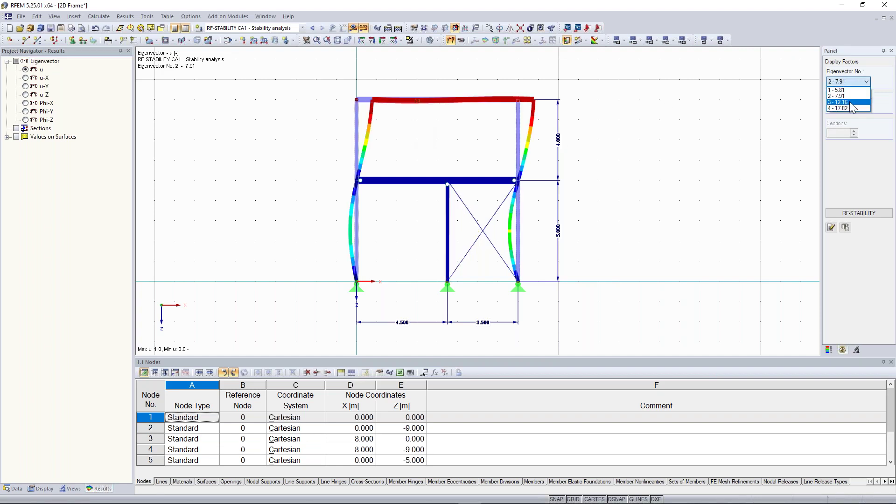
{"action": "left_click", "coordinate": [850, 98]}
{"action": "left_click", "coordinate": [843, 107]}
{"action": "left_click", "coordinate": [858, 81]}
{"action": "left_click", "coordinate": [840, 88]}
{"action": "middle_click_drag", "start_coordinate": [640, 205], "coordinate": [634, 210], "text": "ctrl"}
{"action": "scroll", "coordinate": [632, 206], "scroll_direction": "up", "scroll_amount": 1}
{"action": "middle_click_drag", "start_coordinate": [601, 174], "coordinate": [659, 174]}
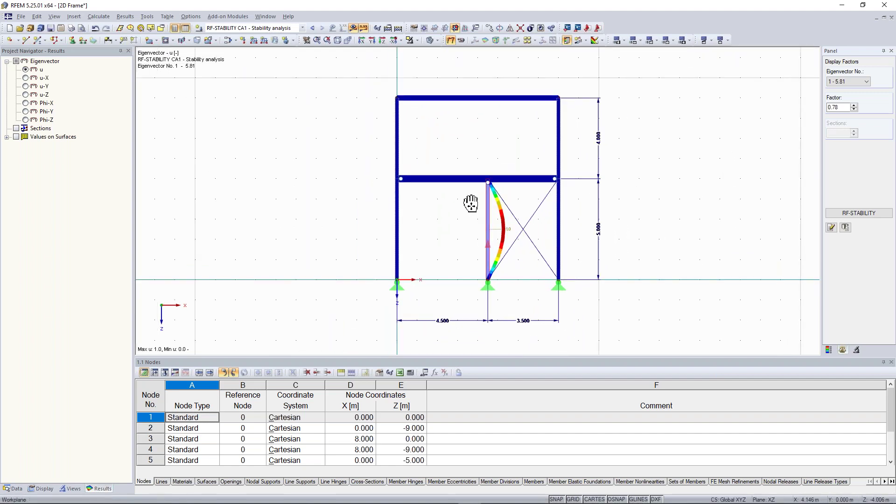
{"action": "scroll", "coordinate": [479, 229], "scroll_direction": "up", "scroll_amount": 2}
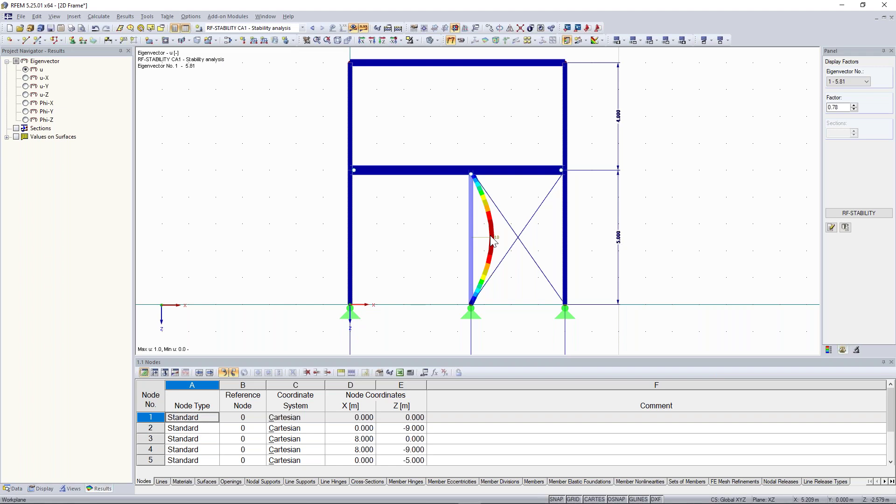
Step: Examine the effective lengths and critical load of member 8 for eigenvector 1 in the RF-STABILITY results
{"action": "left_click", "coordinate": [860, 213]}
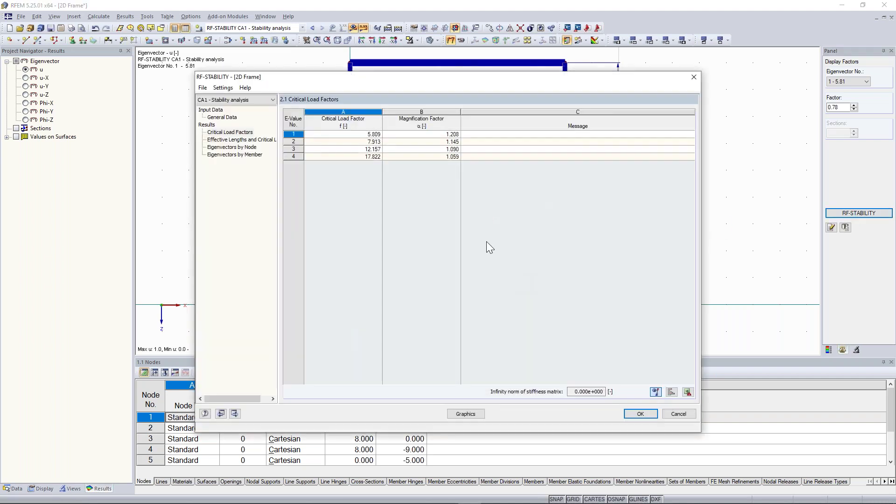
{"action": "left_click", "coordinate": [249, 140]}
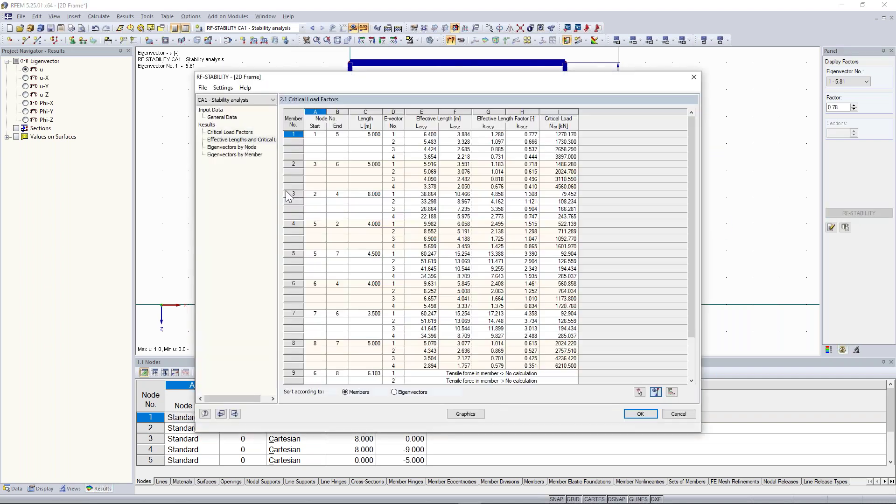
{"action": "left_click_drag", "start_coordinate": [691, 191], "coordinate": [690, 225]}
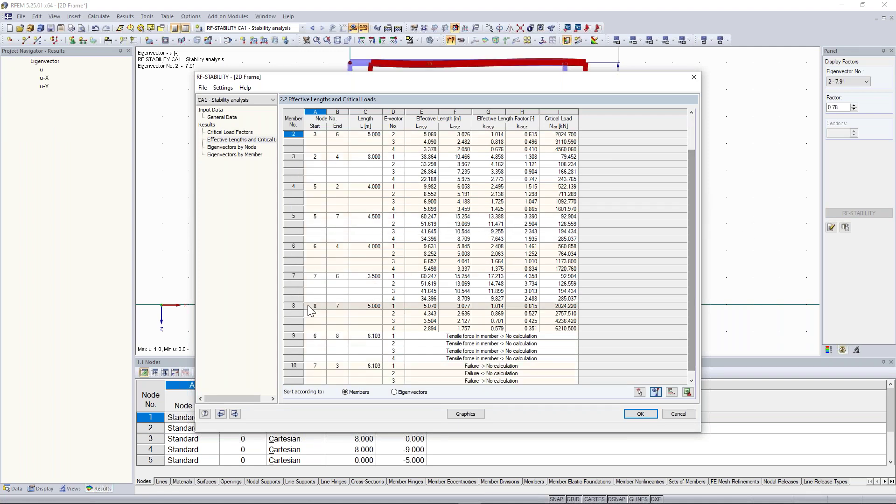
{"action": "left_click", "coordinate": [396, 309]}
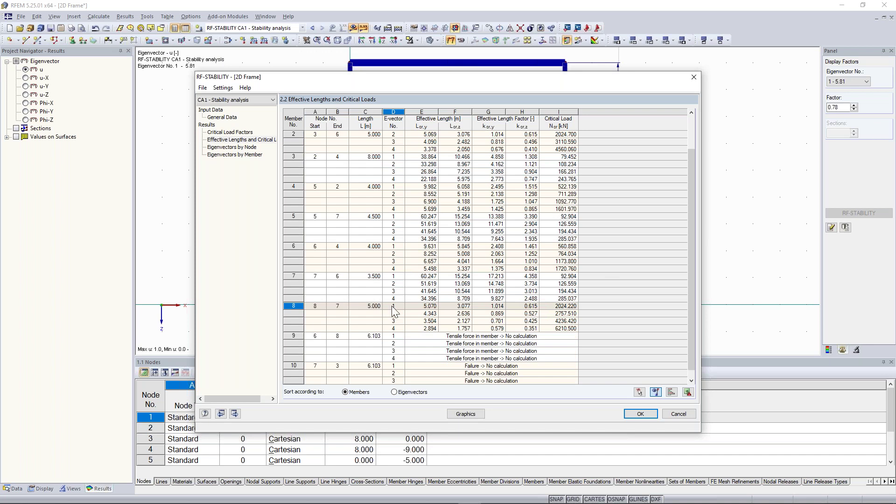
{"action": "left_click", "coordinate": [560, 308]}
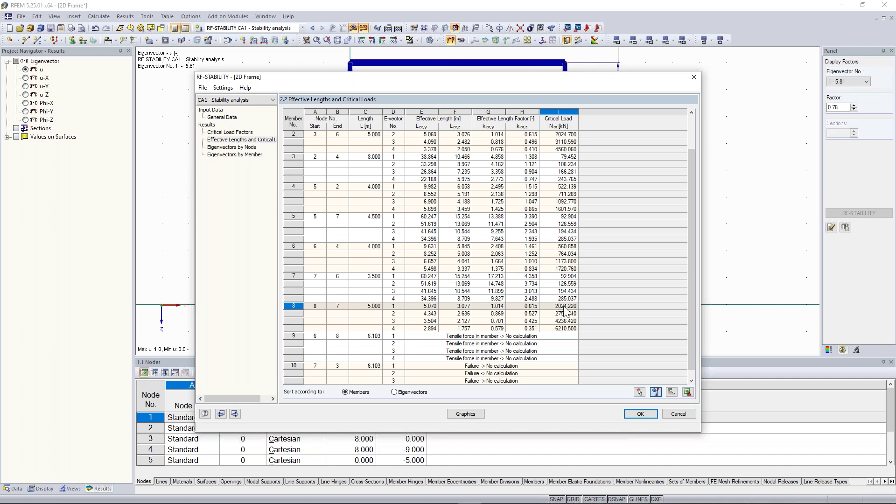
{"action": "left_click_drag", "start_coordinate": [569, 77], "coordinate": [568, 291]}
{"action": "left_click_drag", "start_coordinate": [499, 290], "coordinate": [486, 85]}
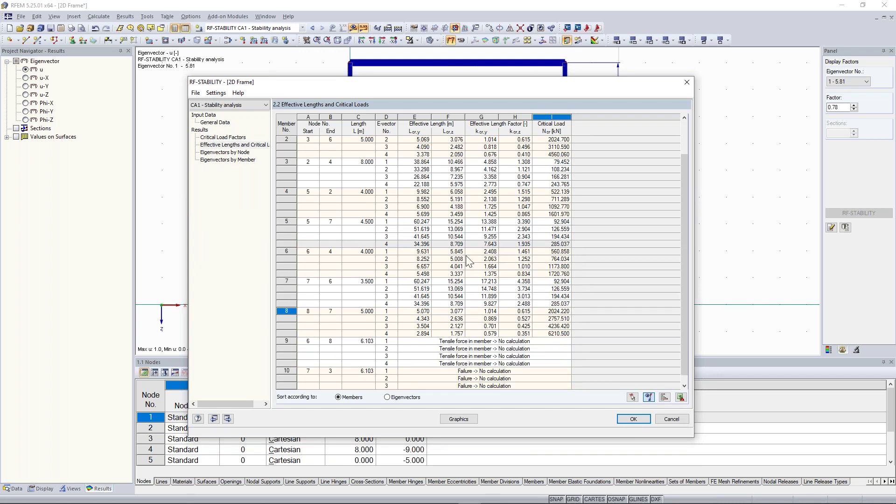
{"action": "left_click", "coordinate": [685, 83]}
Step: Review the global calculation parameters, including stiffness options, member divisions and precision settings, without changing them
{"action": "scroll", "coordinate": [424, 223], "scroll_direction": "down", "scroll_amount": 2}
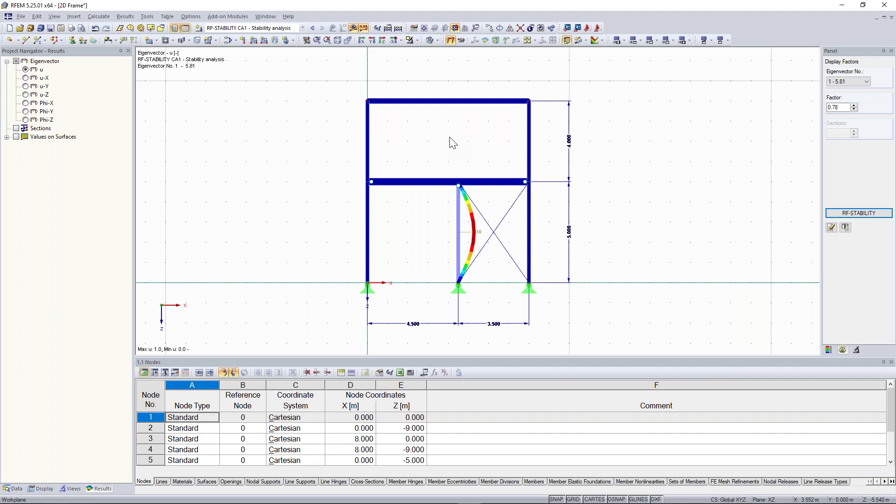
{"action": "middle_click_drag", "start_coordinate": [449, 137], "coordinate": [457, 150]}
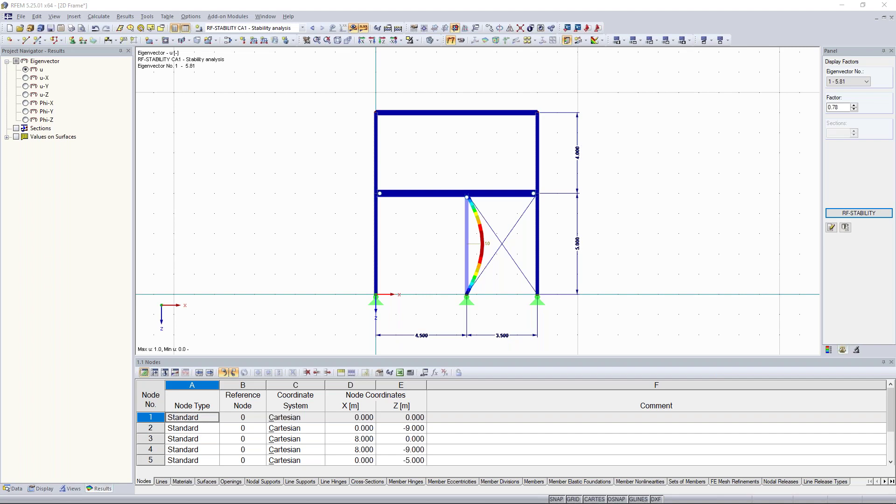
{"action": "left_click", "coordinate": [146, 17]}
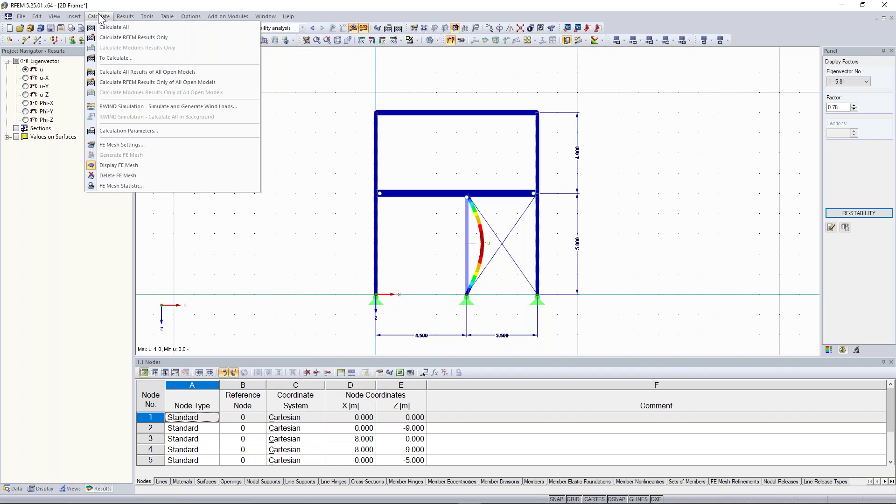
{"action": "left_click", "coordinate": [136, 132]}
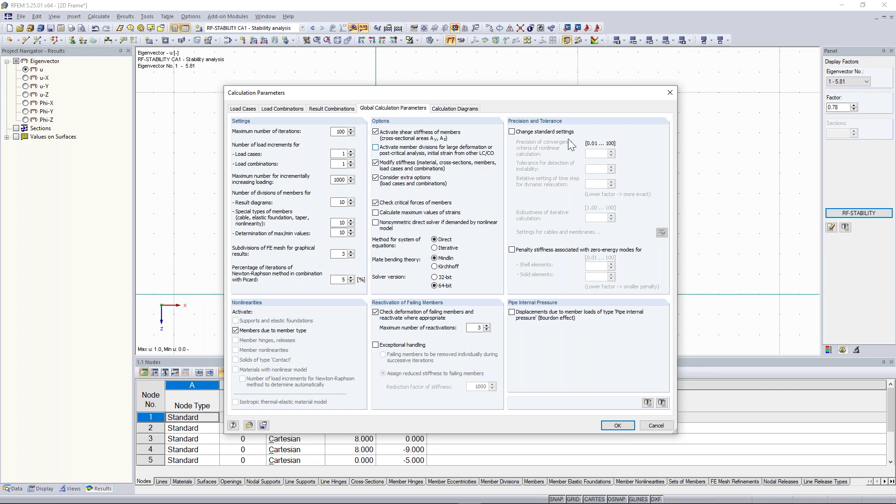
{"action": "left_click", "coordinate": [670, 92]}
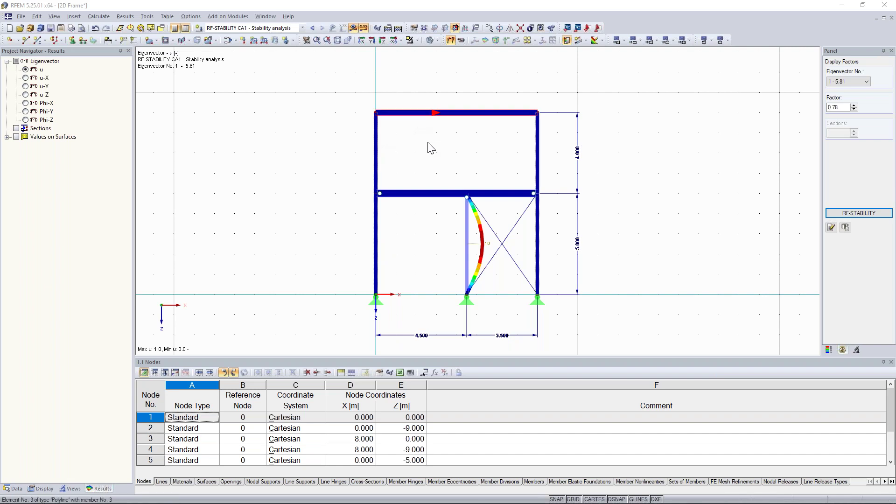
Step: Review the FE mesh settings for members, especially the minimum number of member divisions, and close them without changes
{"action": "scroll", "coordinate": [436, 153], "scroll_direction": "down", "scroll_amount": 1}
{"action": "middle_click_drag", "start_coordinate": [436, 153], "coordinate": [443, 156]}
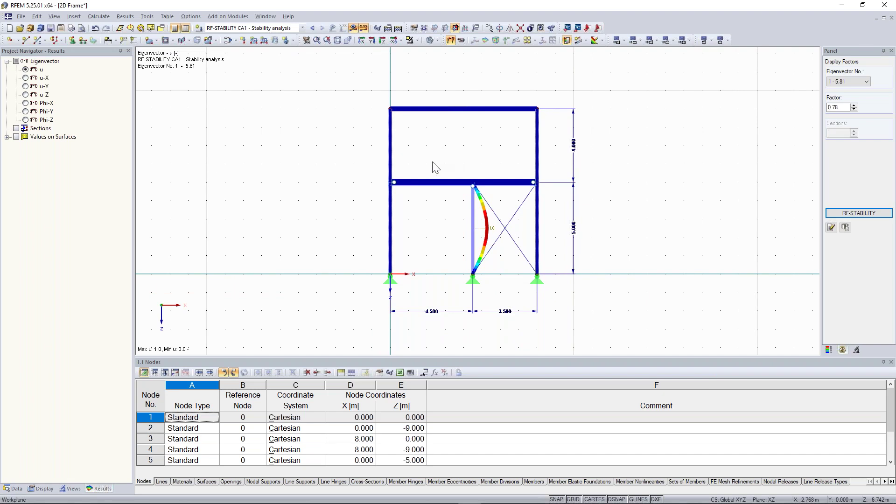
{"action": "left_click", "coordinate": [126, 17]}
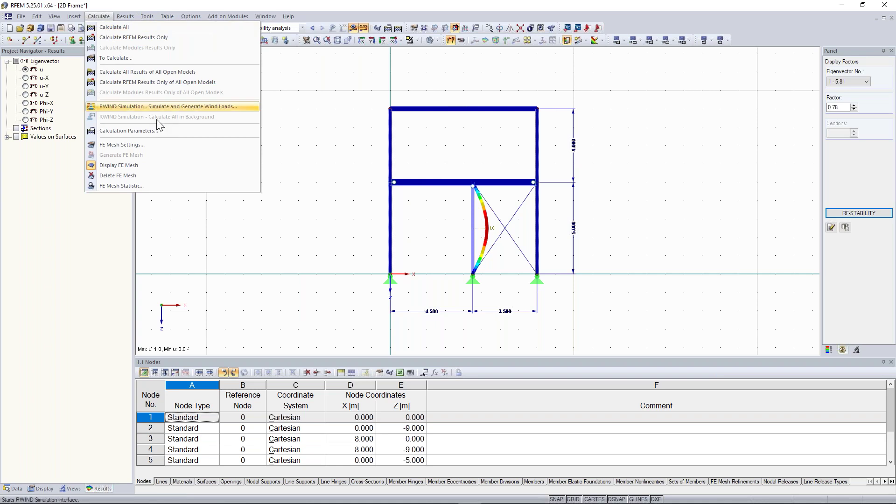
{"action": "left_click", "coordinate": [158, 144]}
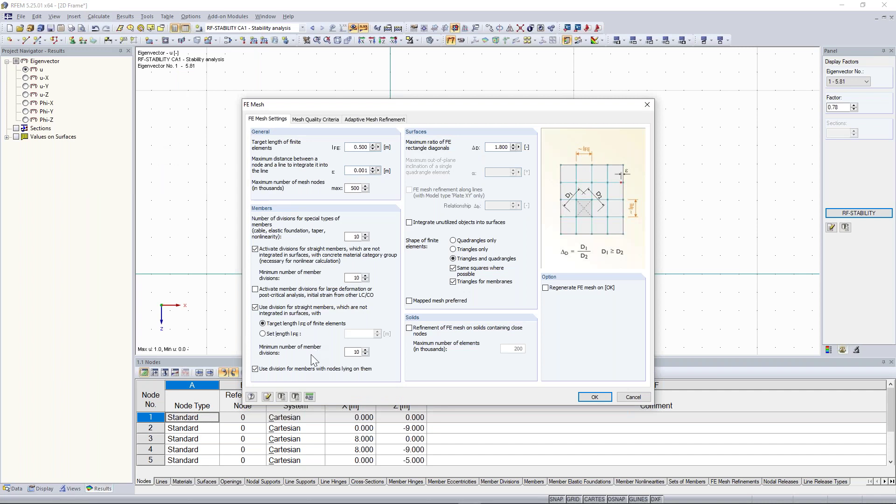
{"action": "left_click", "coordinate": [352, 352]}
{"action": "left_click", "coordinate": [647, 104]}
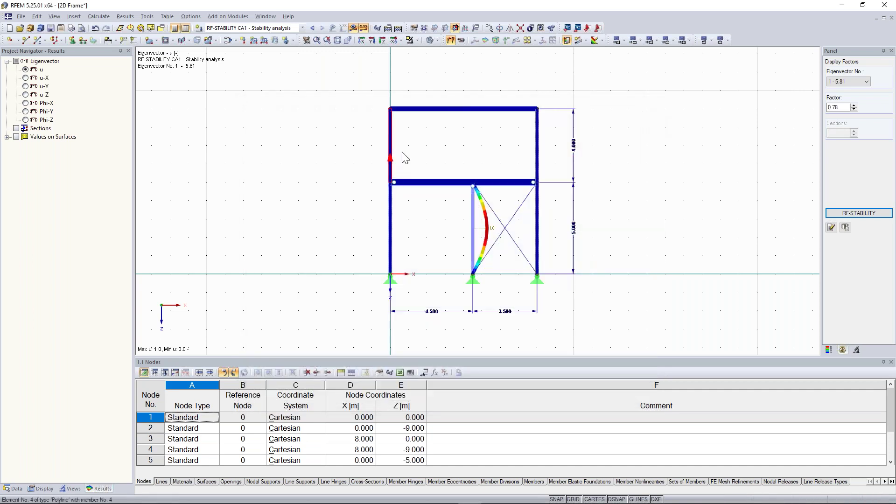
{"action": "left_click", "coordinate": [106, 17]}
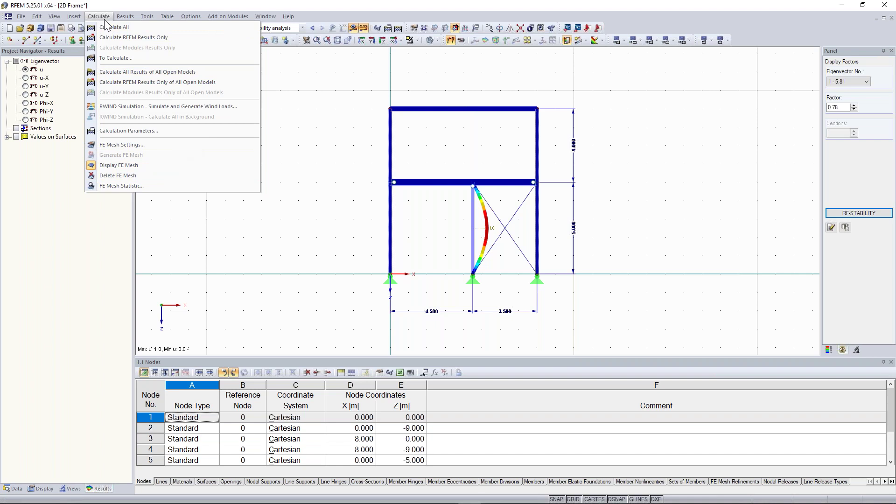
{"action": "left_click", "coordinate": [166, 149]}
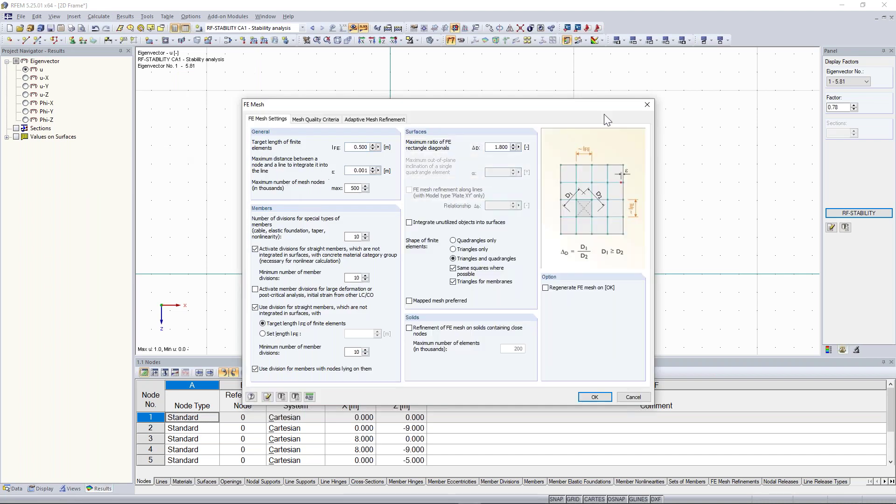
{"action": "left_click", "coordinate": [648, 105]}
Step: Examine the calculation diagram CD1 for LC1 in the calculation parameters
{"action": "left_click", "coordinate": [99, 17]}
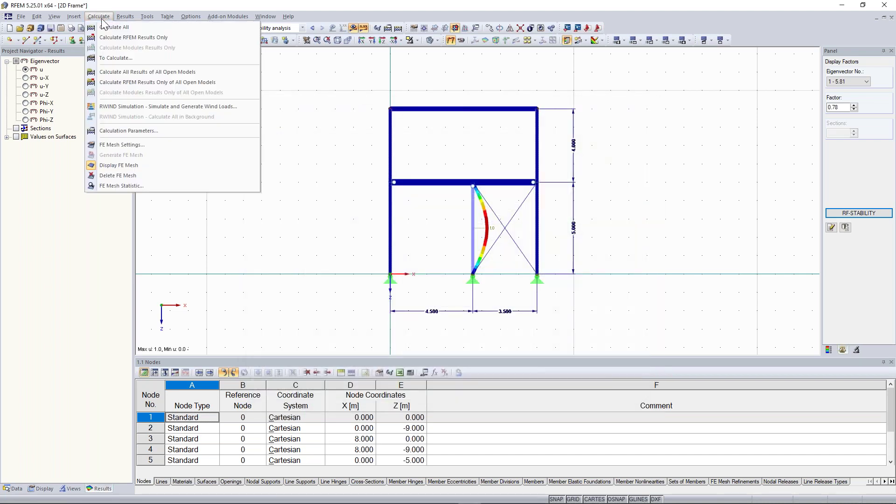
{"action": "left_click", "coordinate": [146, 133]}
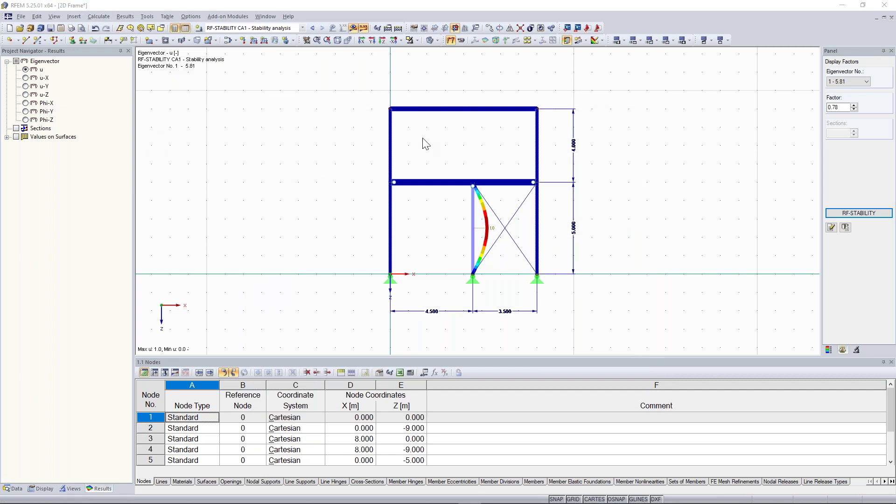
{"action": "left_click", "coordinate": [456, 109]}
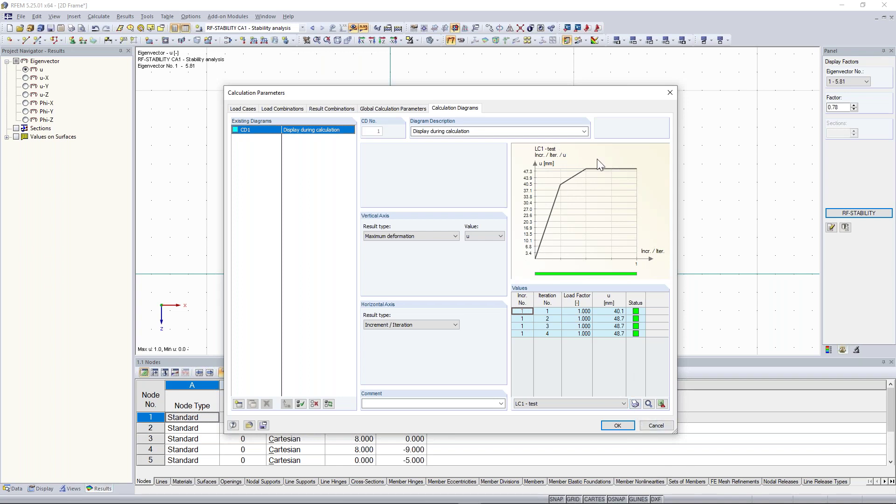
{"action": "left_click", "coordinate": [585, 131]}
{"action": "left_click", "coordinate": [584, 131]}
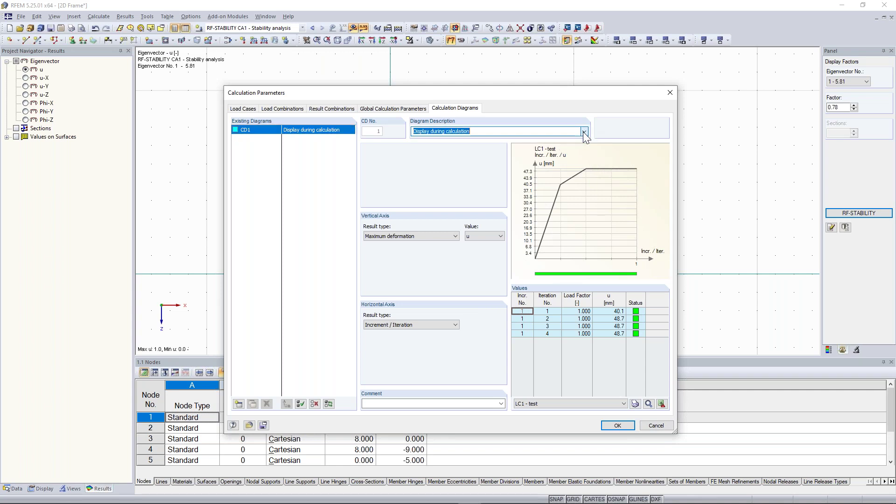
Step: Plot the nodal deformation u of node 5 on the vertical axis of calculation diagram CD1
{"action": "left_click", "coordinate": [453, 236]}
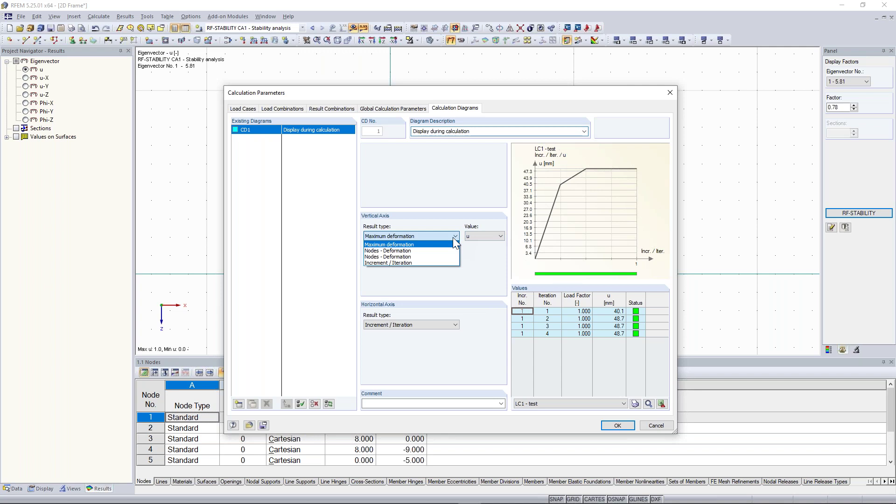
{"action": "left_click", "coordinate": [446, 251]}
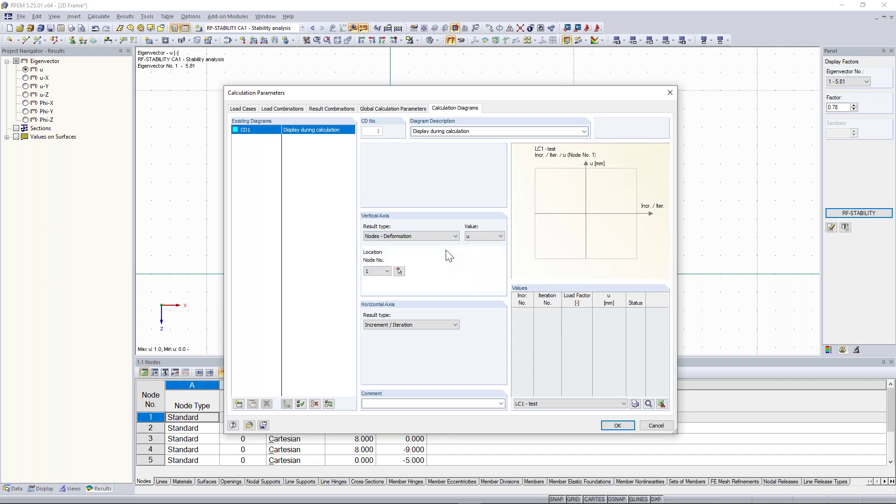
{"action": "left_click", "coordinate": [399, 271]}
{"action": "left_click", "coordinate": [400, 182]}
Step: Switch the diagram's vertical axis to maximum deformation with the value Phi, and close the calculation parameters without applying
{"action": "left_click", "coordinate": [437, 237]}
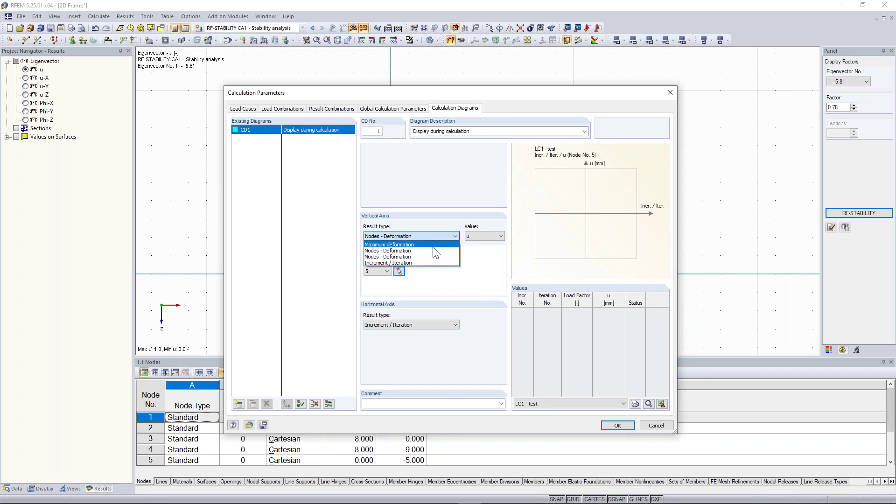
{"action": "left_click", "coordinate": [433, 246]}
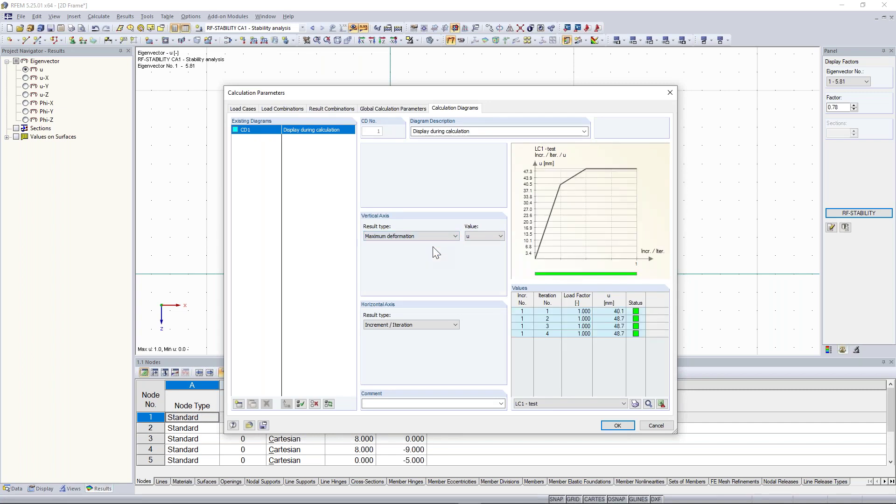
{"action": "left_click", "coordinate": [495, 236]}
{"action": "left_click", "coordinate": [488, 248]}
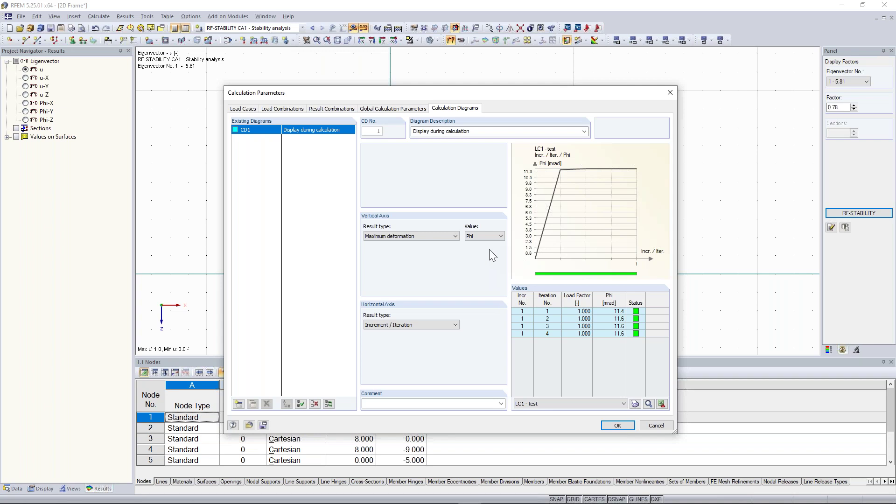
{"action": "left_click", "coordinate": [670, 92]}
Step: Switch to RFEM_Training_Manual.pdf in Adobe Acrobat and read the Concrete Model system sketch, axis system, supports and load cases
{"action": "scroll", "coordinate": [313, 190], "scroll_direction": "down", "scroll_amount": 1}
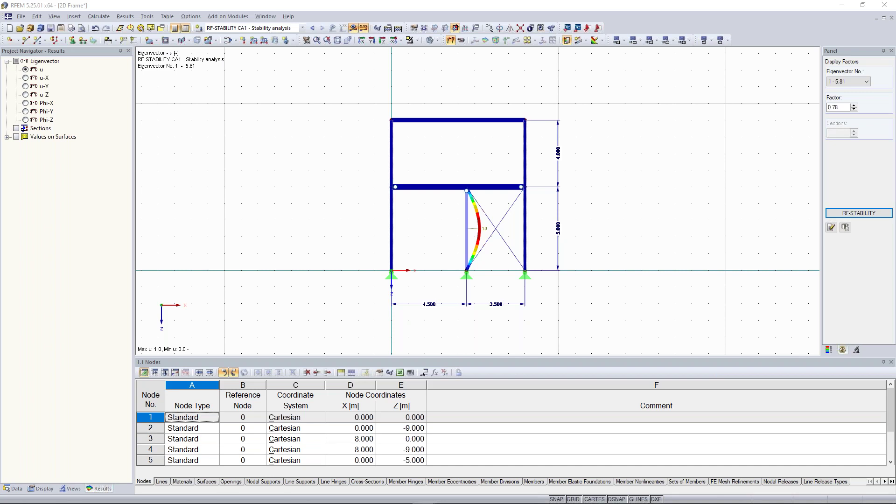
{"action": "left_click", "coordinate": [9, 154]}
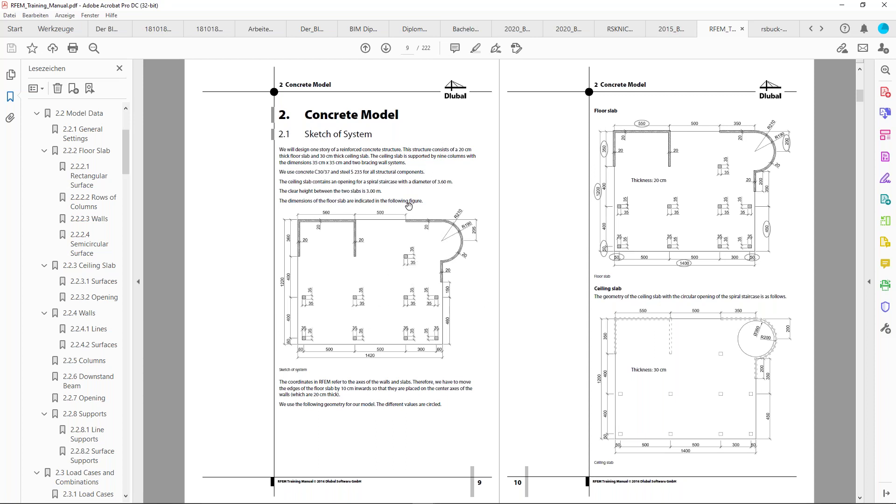
{"action": "scroll", "coordinate": [409, 206], "scroll_direction": "down", "scroll_amount": 2}
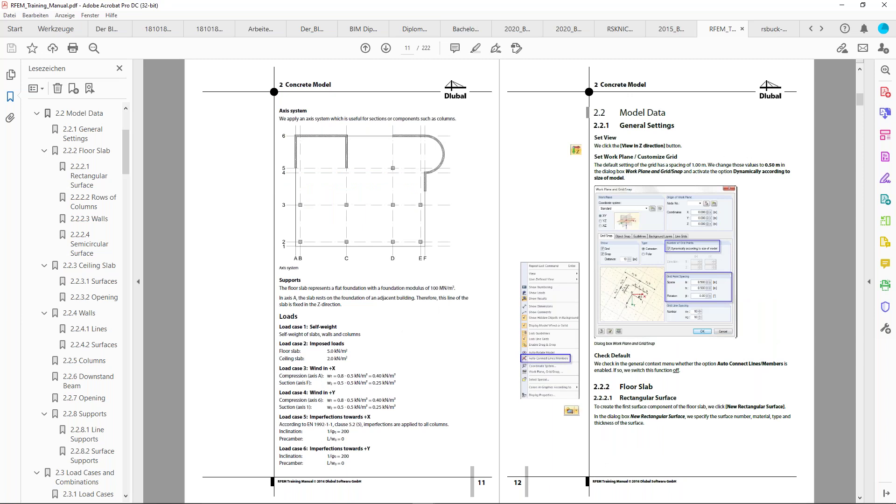
{"action": "scroll", "coordinate": [355, 256], "scroll_direction": "up", "scroll_amount": 2}
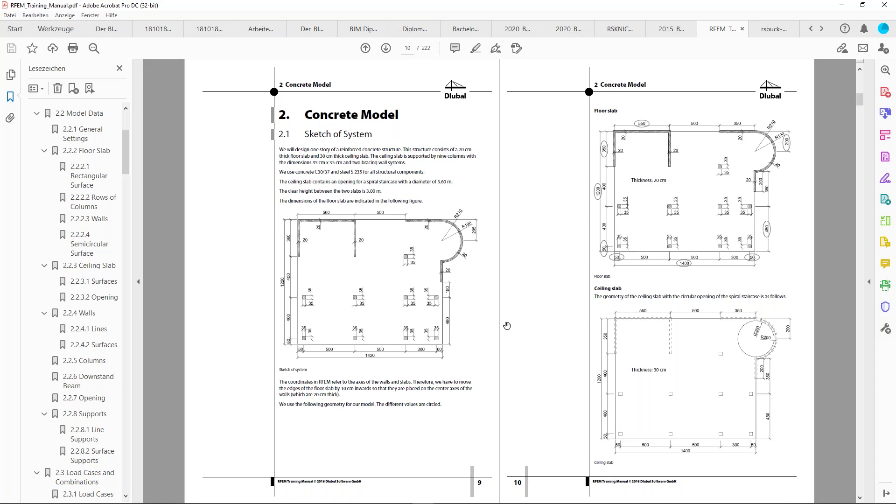
{"action": "scroll", "coordinate": [507, 324], "scroll_direction": "down", "scroll_amount": 2}
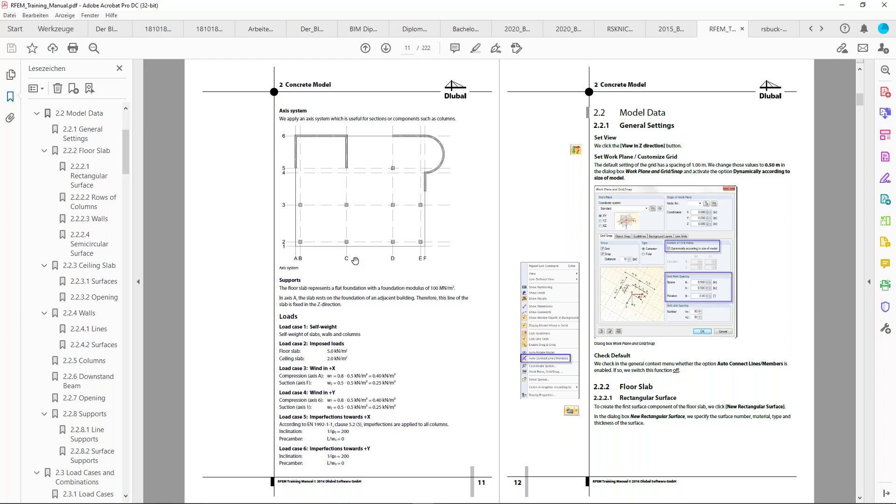
Step: Move the training manual window off the RFEM workspace and dismiss the network security notification
{"action": "left_click", "coordinate": [477, 50]}
{"action": "double_click", "coordinate": [635, 10]}
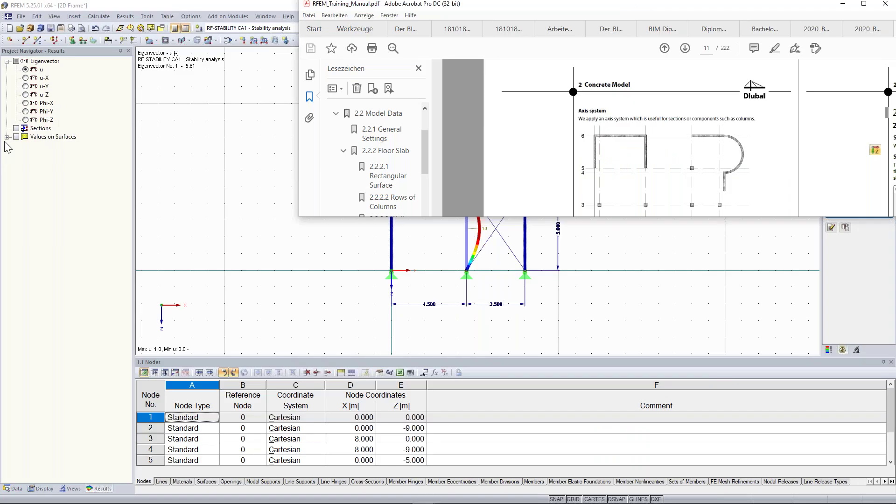
{"action": "left_click_drag", "start_coordinate": [630, 5], "coordinate": [0, 130]}
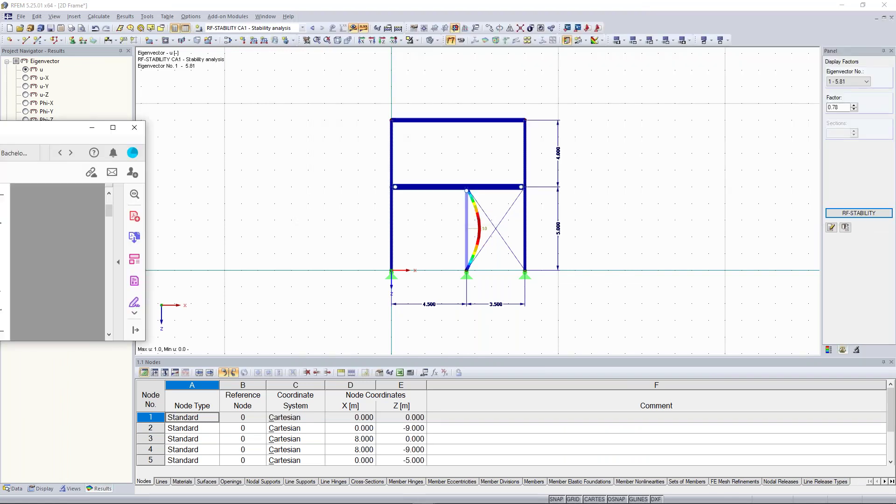
{"action": "left_click_drag", "start_coordinate": [0, 128], "coordinate": [0, 51]}
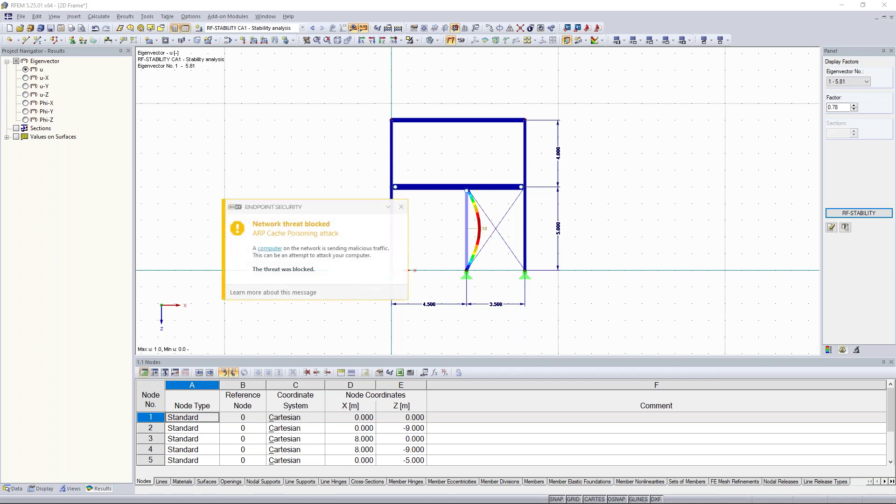
{"action": "left_click", "coordinate": [401, 207]}
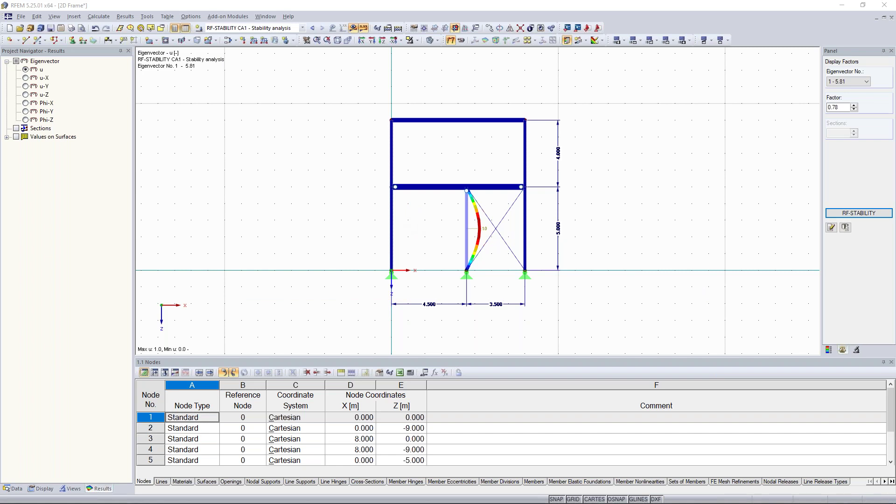
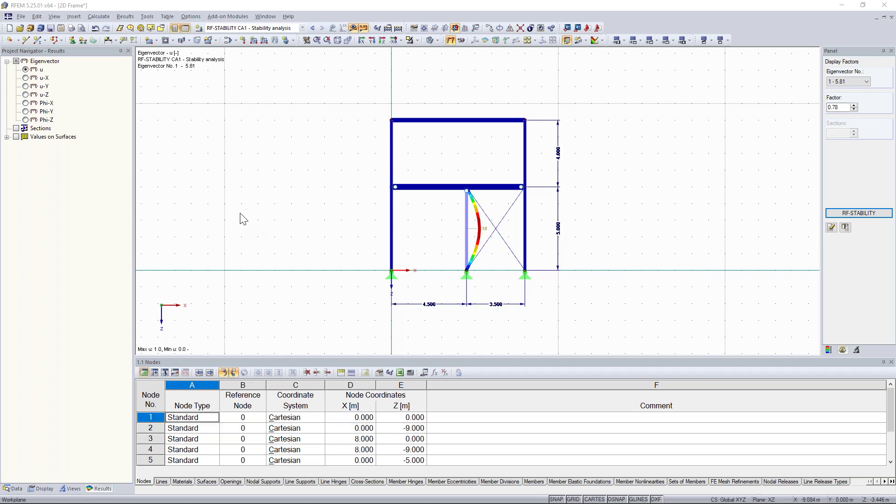
Step: Start a new 3D model named Concrete_Example in the Downloads project
{"action": "left_click", "coordinate": [20, 17]}
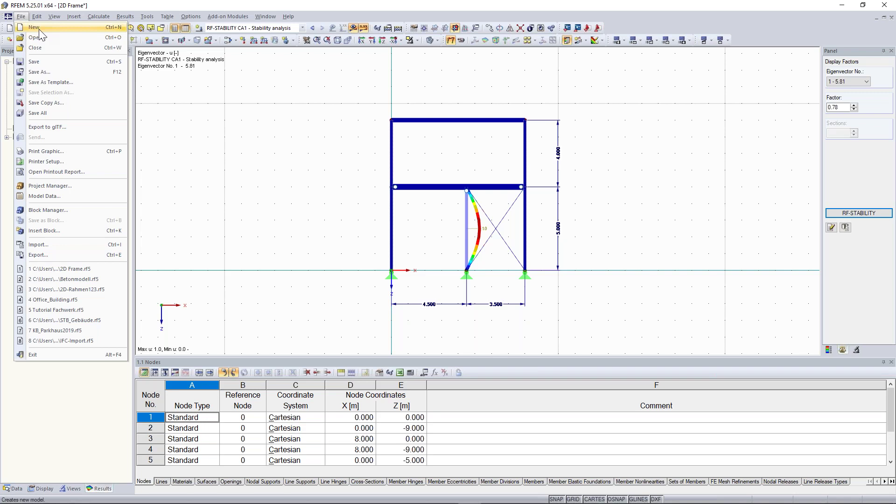
{"action": "key", "text": "Escape"}
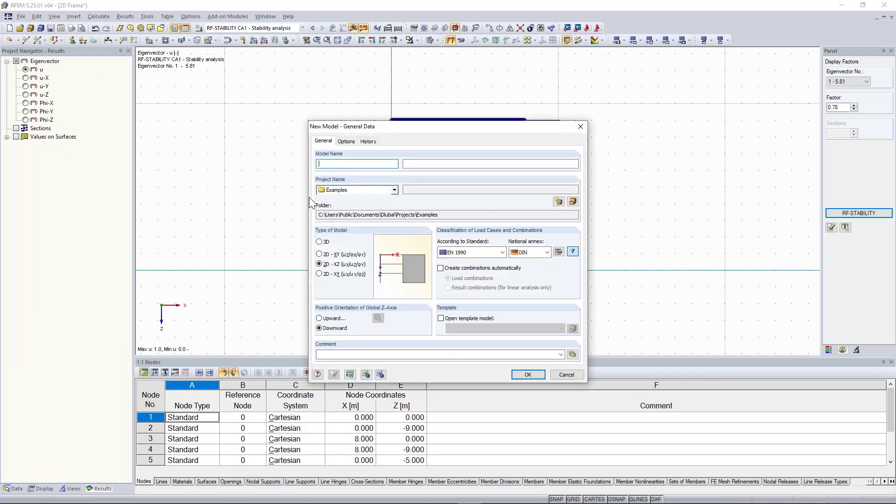
{"action": "left_click", "coordinate": [320, 241]}
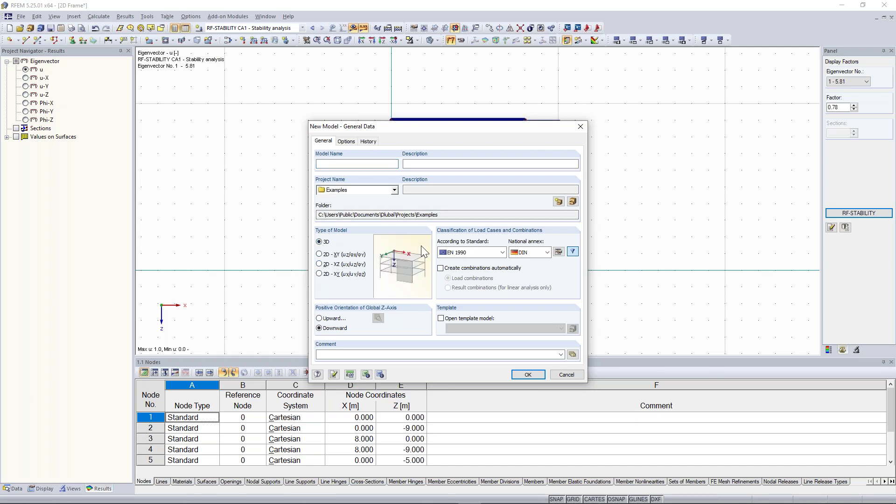
{"action": "left_click", "coordinate": [363, 164]}
{"action": "type", "text": "Concrete_Example"}
{"action": "left_click", "coordinate": [394, 190]}
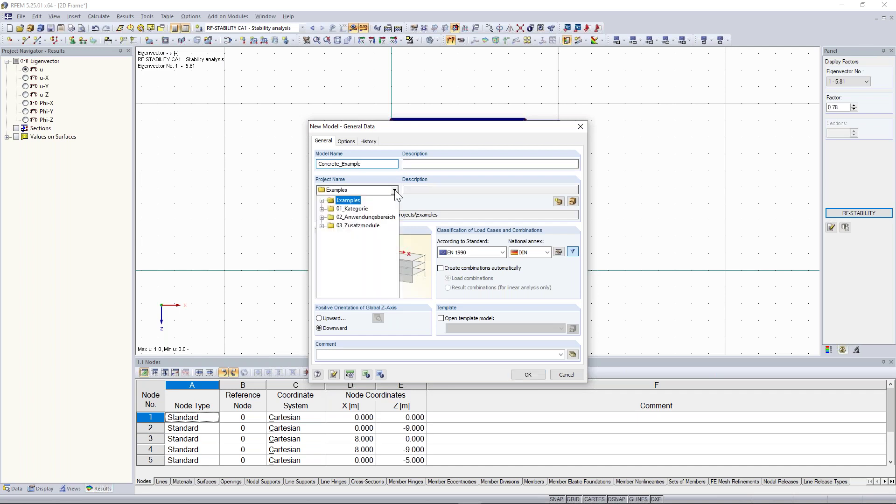
{"action": "left_click", "coordinate": [322, 201]}
{"action": "left_click", "coordinate": [359, 233]}
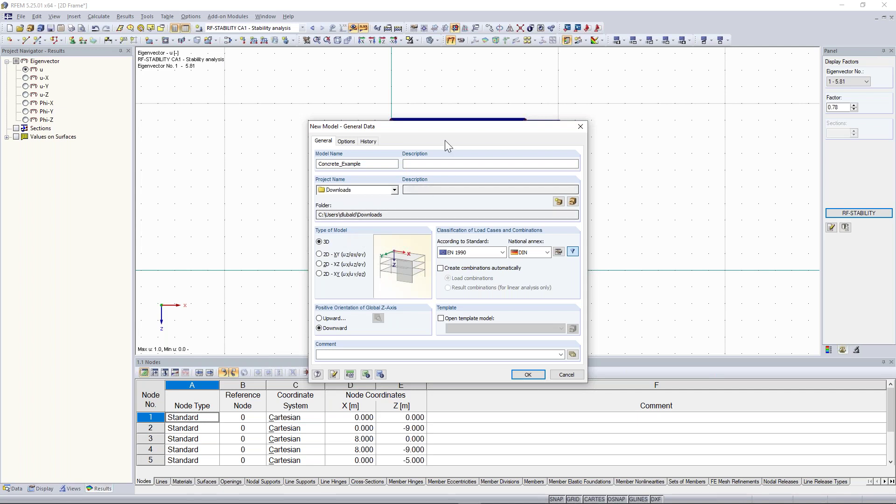
Step: Set the EN 1990 national annex to CEN, keep the global Z-axis downward, and create the model
{"action": "left_click_drag", "start_coordinate": [442, 127], "coordinate": [429, 90]}
{"action": "left_click", "coordinate": [532, 215]}
{"action": "left_click_drag", "start_coordinate": [570, 260], "coordinate": [573, 232]}
{"action": "left_click", "coordinate": [455, 208]}
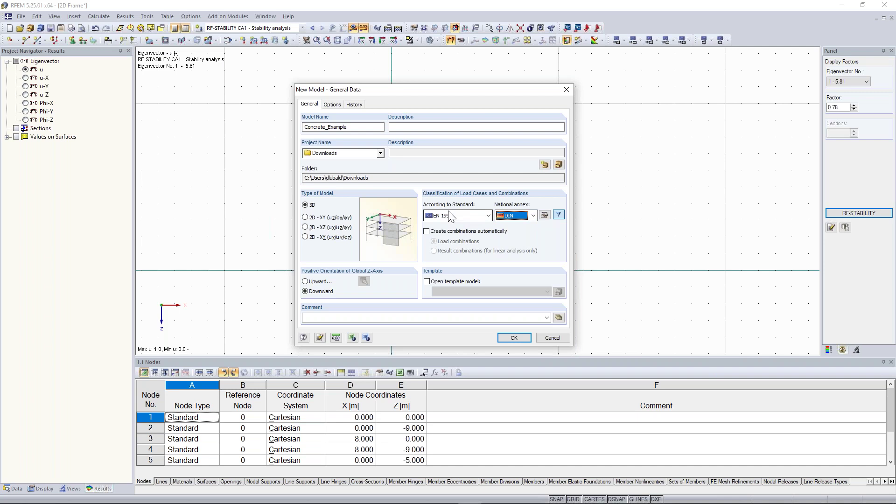
{"action": "left_click", "coordinate": [533, 215]}
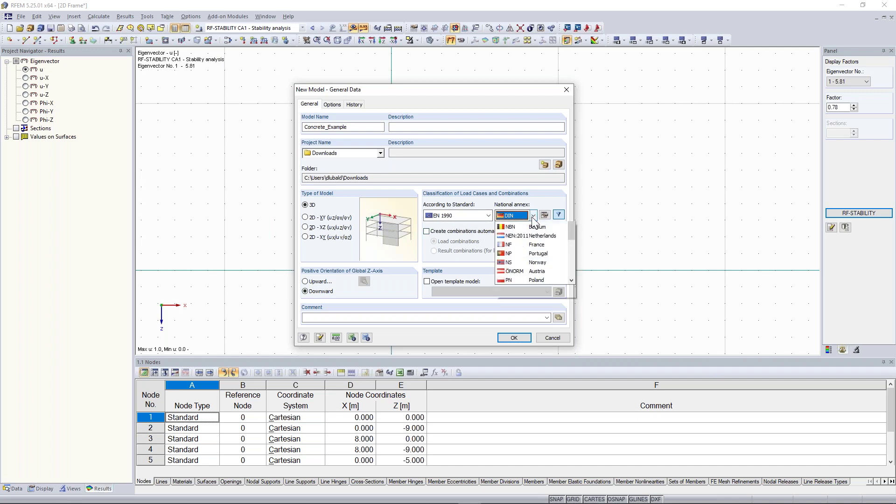
{"action": "left_click", "coordinate": [528, 226]}
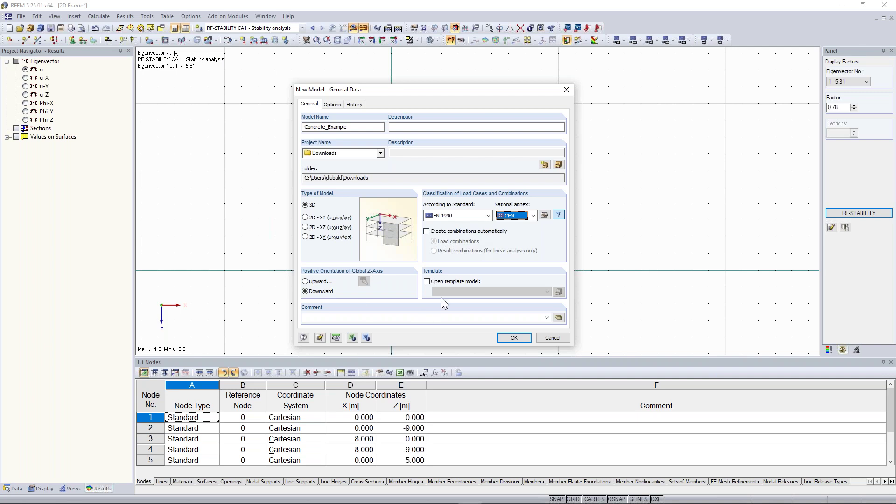
{"action": "left_click", "coordinate": [330, 294]}
{"action": "left_click", "coordinate": [513, 338]}
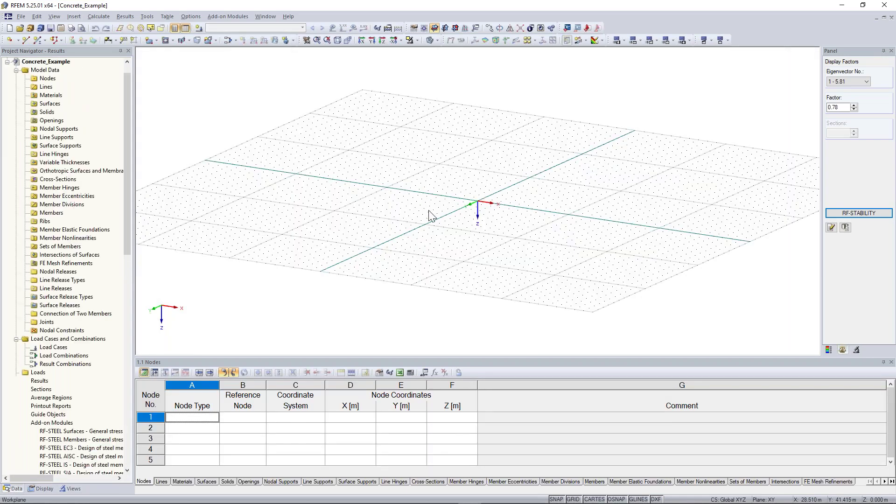
{"action": "scroll", "coordinate": [352, 191], "scroll_direction": "down", "scroll_amount": 3}
{"action": "mouse_move", "coordinate": [495, 220]}
{"action": "middle_mouse_down", "text": "ctrl"}
{"action": "mouse_move", "coordinate": [442, 184]}
{"action": "mouse_move", "coordinate": [422, 146]}
{"action": "mouse_move", "coordinate": [493, 219]}
{"action": "middle_mouse_up", "text": "ctrl"}
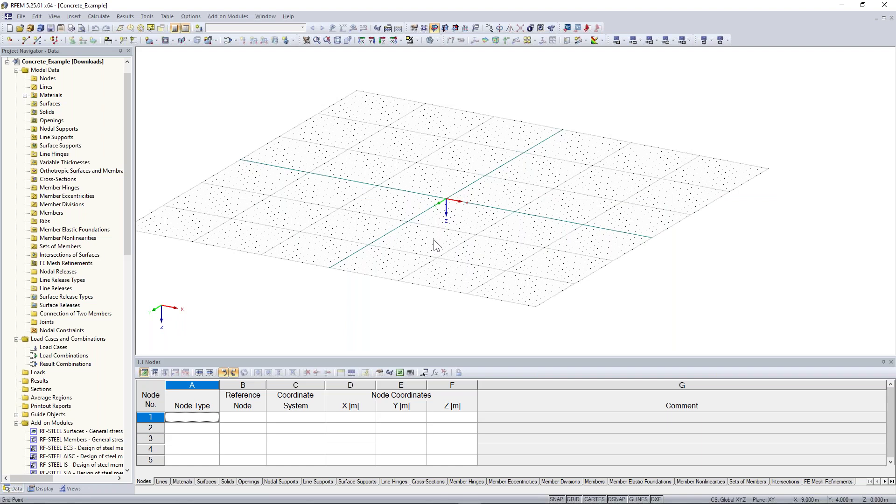
Step: Switch the workspace to a plan view of the XY plane, looking along the Z-axis
{"action": "left_click", "coordinate": [434, 29]}
{"action": "scroll", "coordinate": [449, 209], "scroll_direction": "up", "scroll_amount": 2}
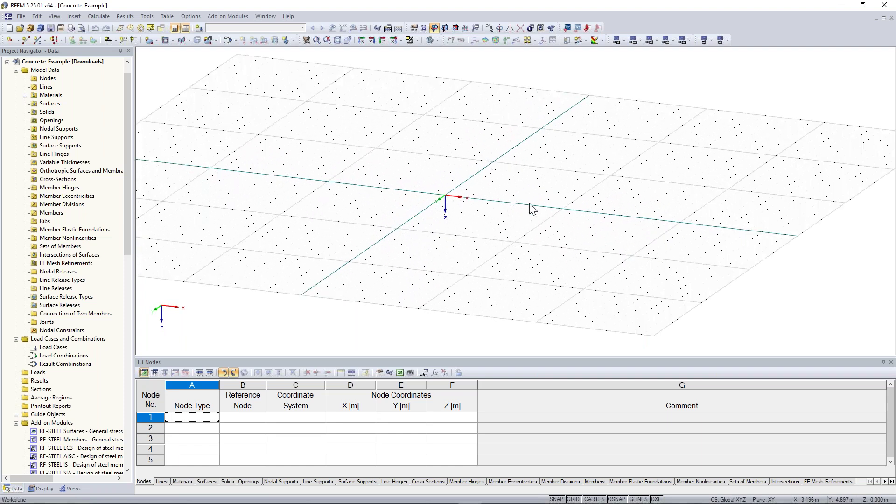
{"action": "middle_click_drag", "start_coordinate": [509, 182], "coordinate": [475, 185]}
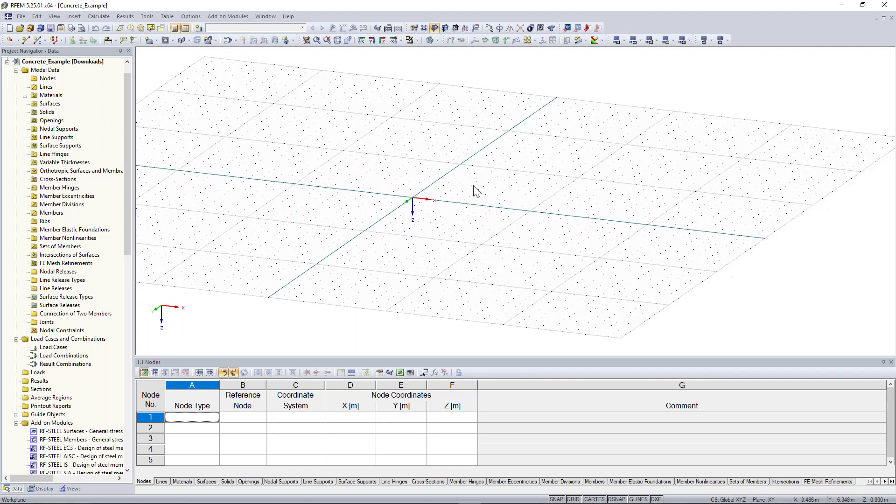
{"action": "left_click", "coordinate": [380, 41]}
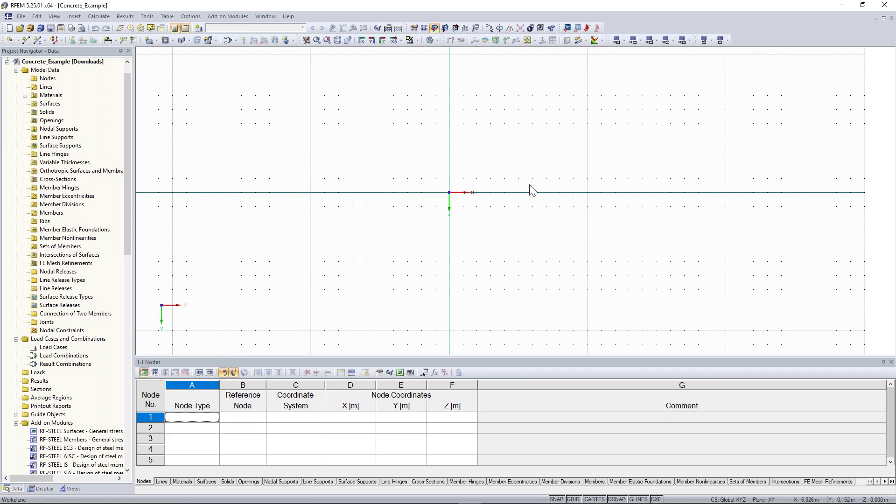
{"action": "middle_click_drag", "start_coordinate": [530, 188], "coordinate": [430, 208]}
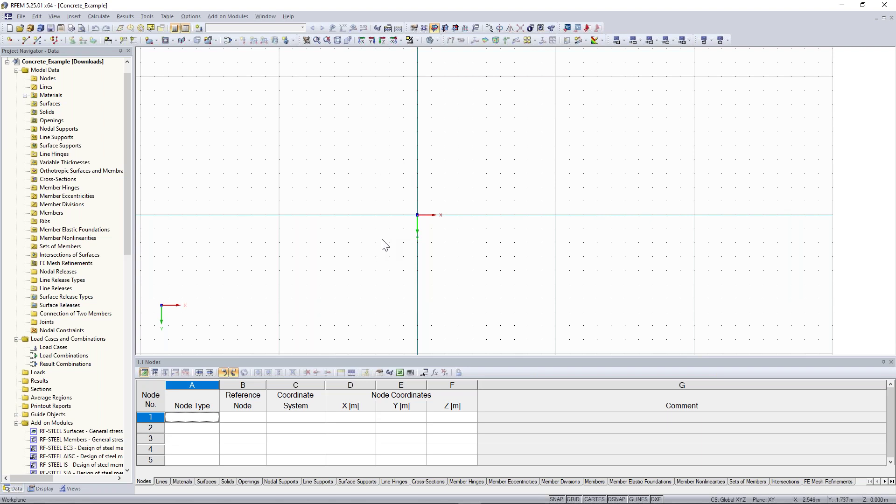
{"action": "middle_click_drag", "start_coordinate": [388, 193], "coordinate": [372, 202]}
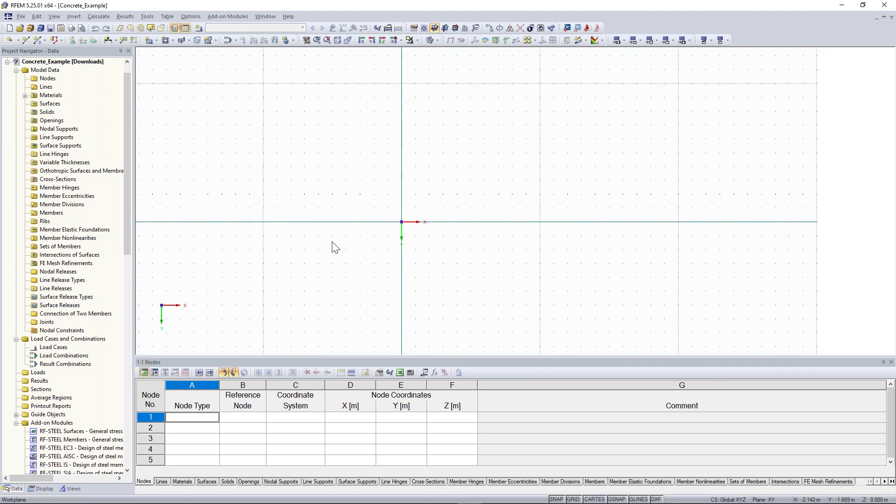
Step: Define node 1 in the nodes table as a Standard Cartesian node at X 0, Y 0, Z 0
{"action": "left_click", "coordinate": [178, 420]}
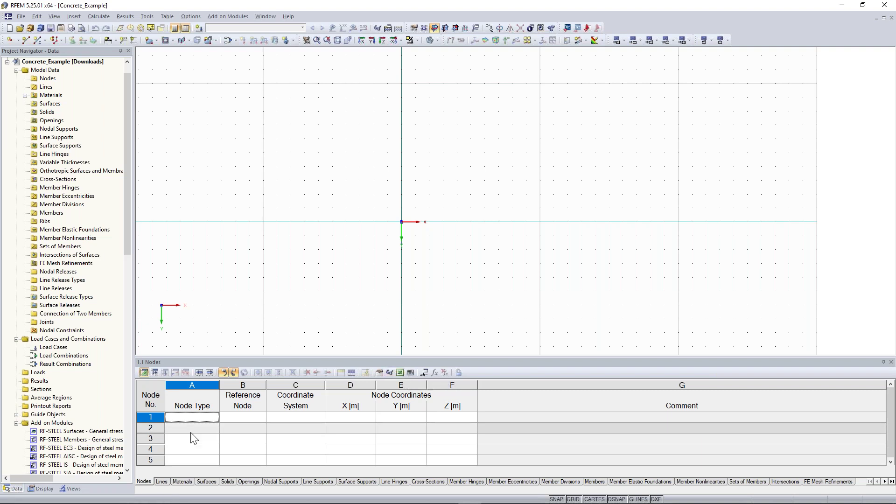
{"action": "left_click", "coordinate": [193, 417]}
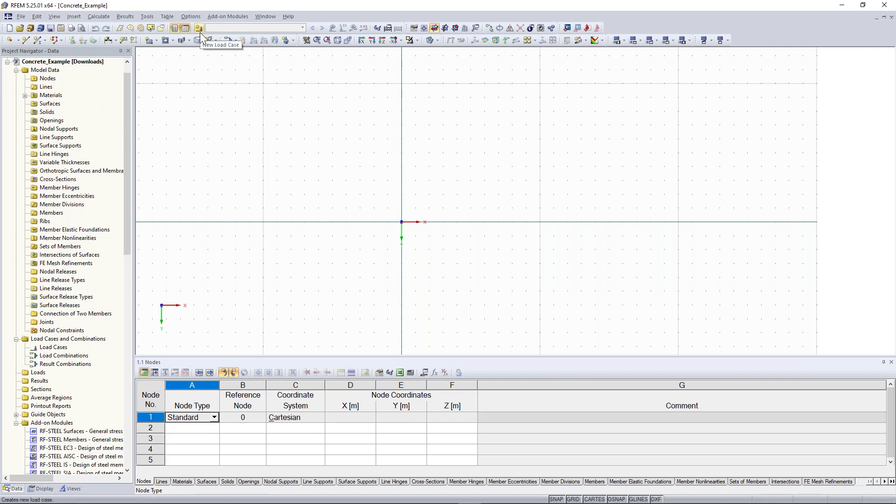
{"action": "left_click", "coordinate": [53, 16]}
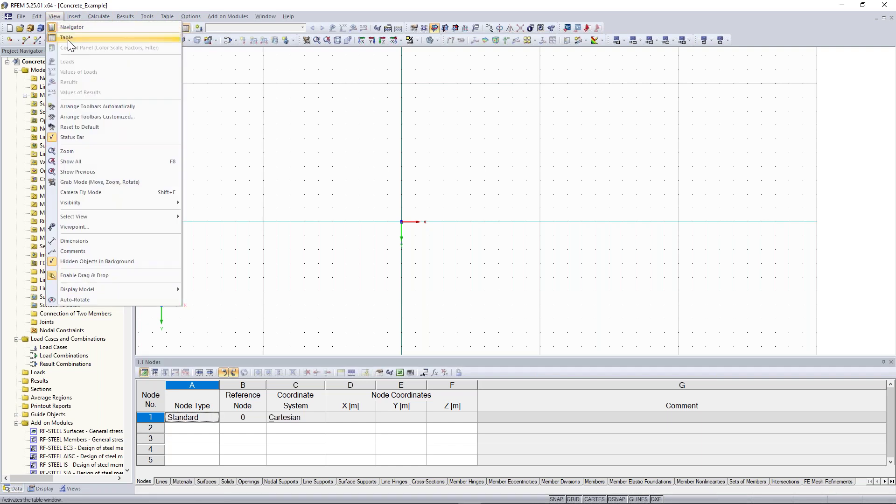
{"action": "left_click", "coordinate": [327, 147]}
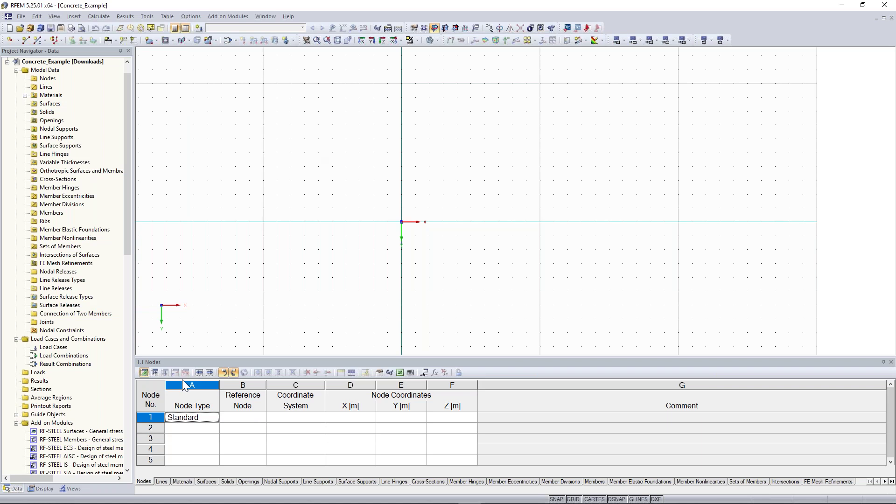
{"action": "left_click", "coordinate": [192, 417]}
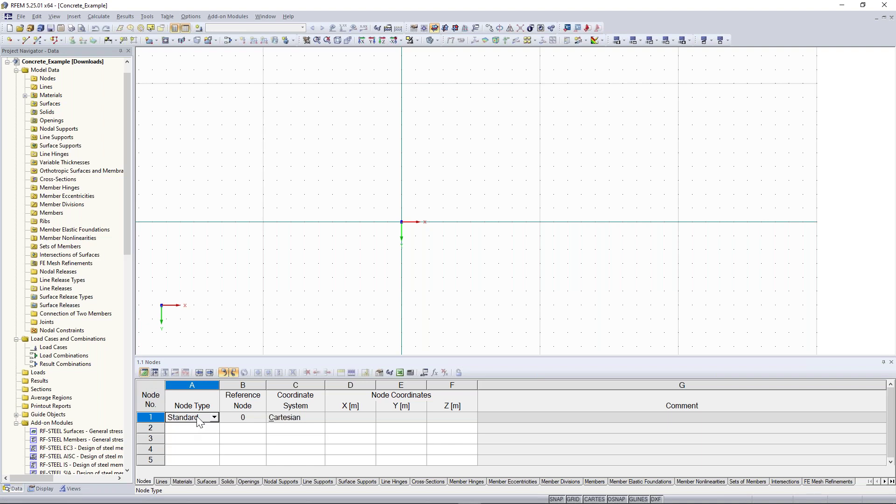
{"action": "key", "text": "Tab"}
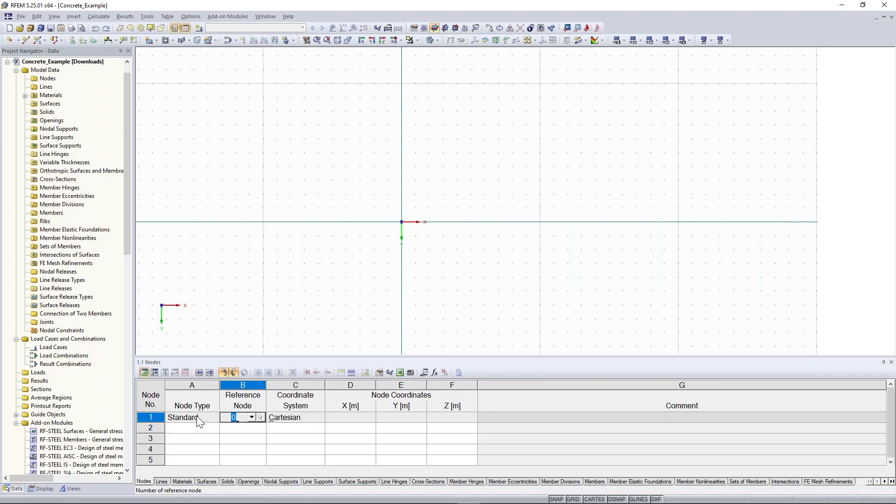
{"action": "key", "text": "Tab"}
{"action": "key", "text": "Tab"}
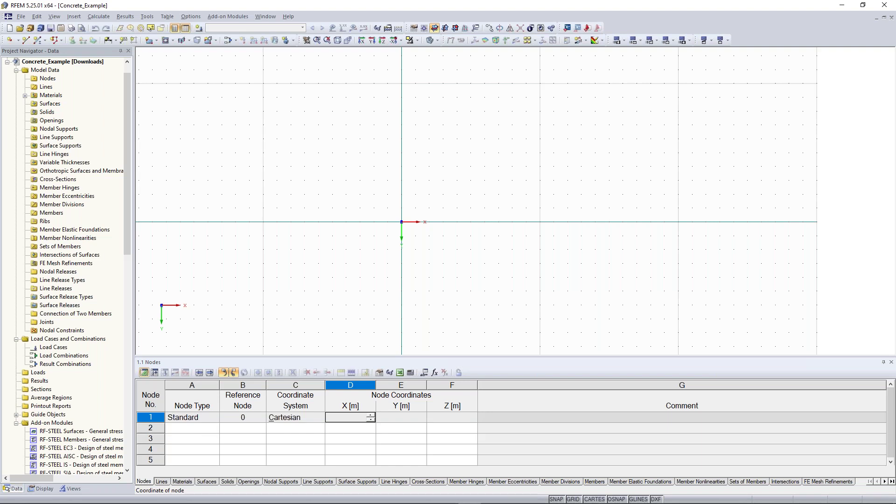
{"action": "type", "text": "0"}
{"action": "key", "text": "Tab"}
{"action": "type", "text": "0"}
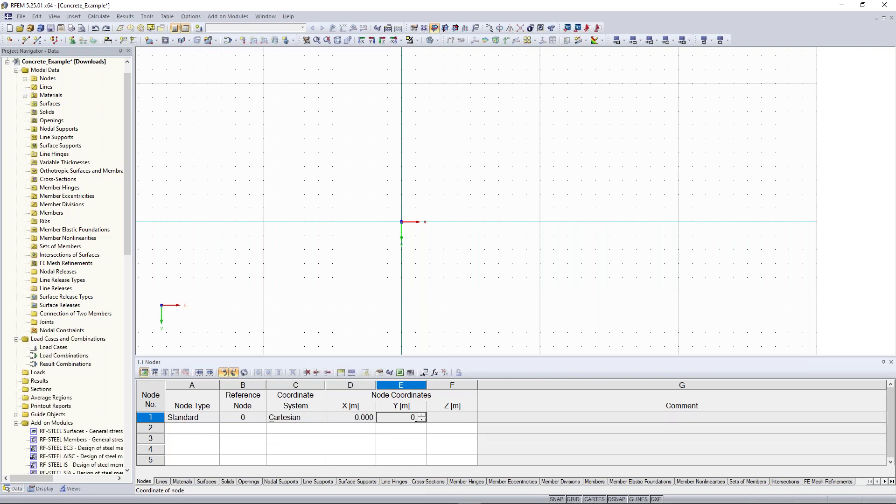
{"action": "key", "text": "Tab"}
{"action": "type", "text": "0"}
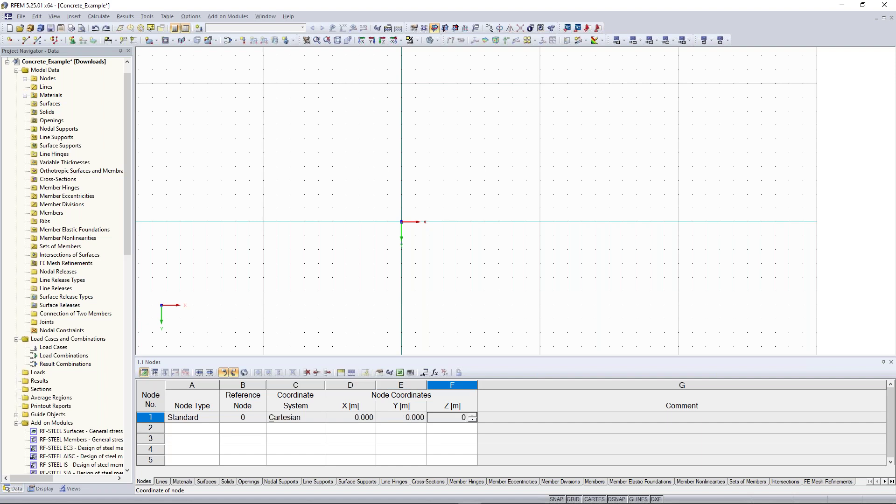
{"action": "key", "text": "Return"}
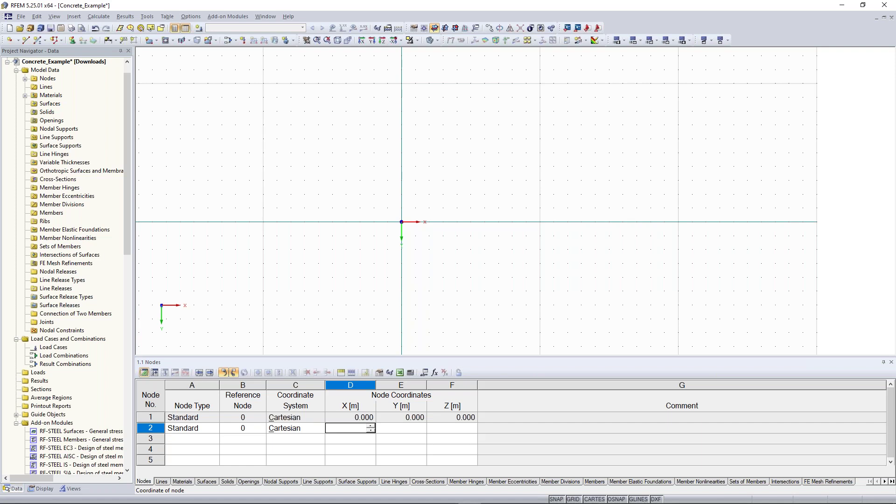
Step: Add node 2 to the nodes table at X 14 m, Y 0, Z 0
{"action": "type", "text": "14"}
{"action": "key", "text": "Return"}
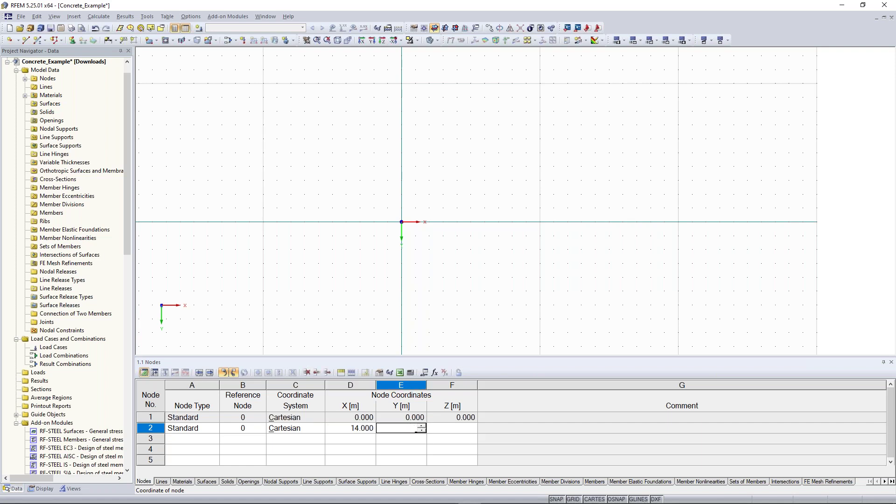
{"action": "type", "text": "0"}
{"action": "key", "text": "Return"}
{"action": "type", "text": "0"}
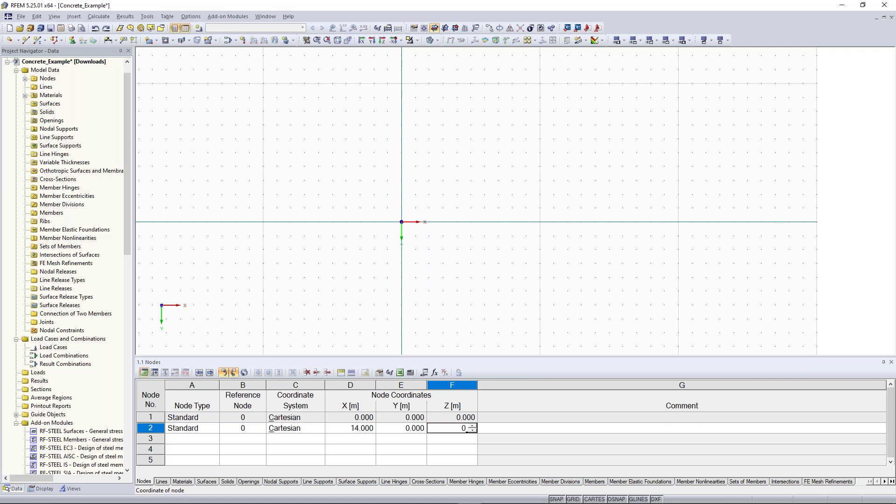
{"action": "key", "text": "Return"}
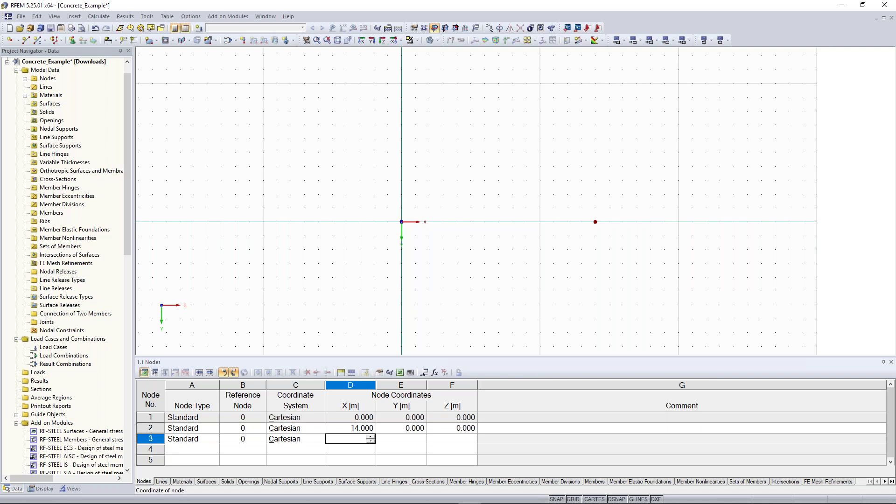
Step: Add node 3 to the nodes table at X 0, Y -12 m, Z 0
{"action": "type", "text": "0"}
{"action": "key", "text": "Tab"}
{"action": "type", "text": "-12"}
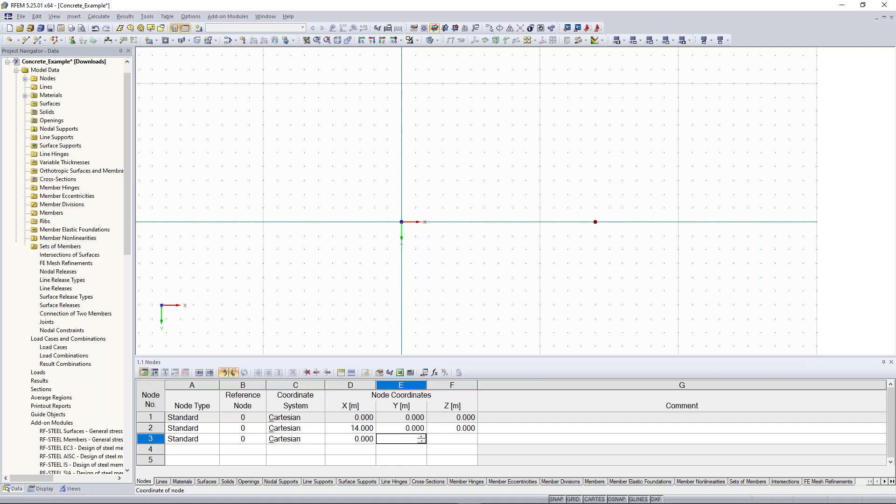
{"action": "key", "text": "Tab"}
{"action": "type", "text": "0"}
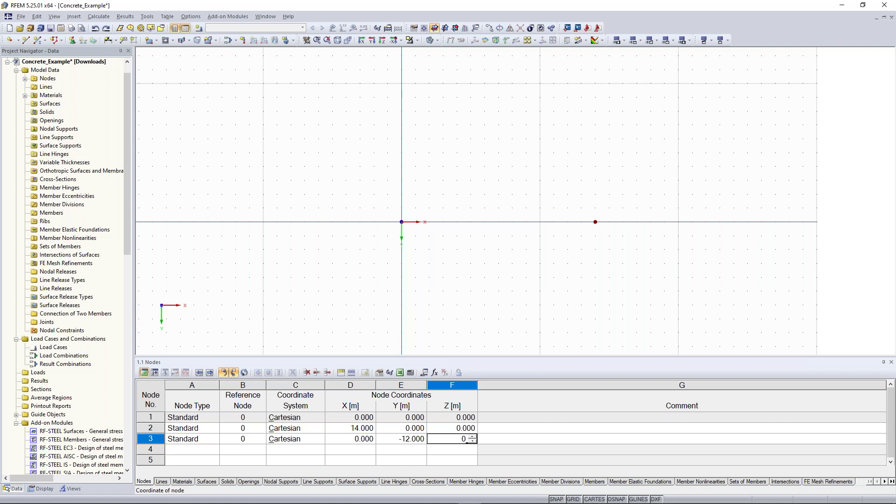
{"action": "key", "text": "Tab"}
{"action": "key", "text": "Tab"}
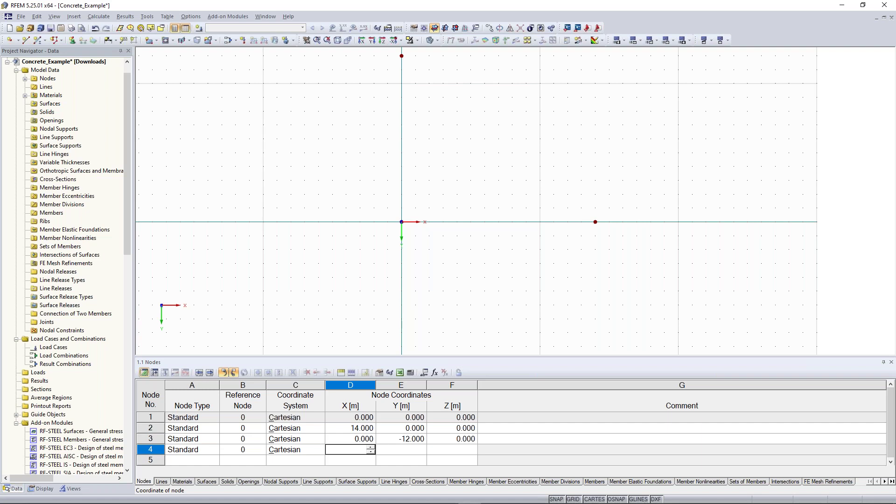
Step: Add node 4 to the nodes table at X 14 m, Y -12 m, Z 0
{"action": "type", "text": "14"}
{"action": "key", "text": "Tab"}
{"action": "type", "text": "-12"}
{"action": "key", "text": "Tab"}
{"action": "type", "text": "0"}
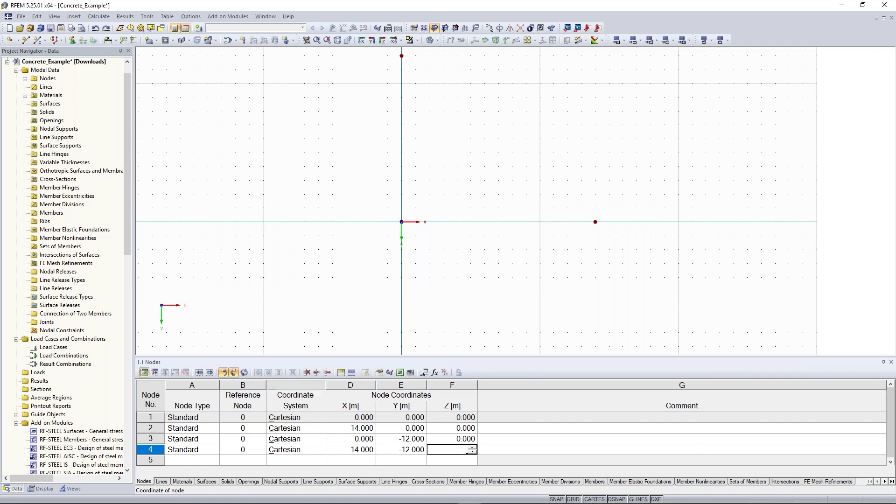
{"action": "key", "text": "Tab"}
{"action": "key", "text": "Tab"}
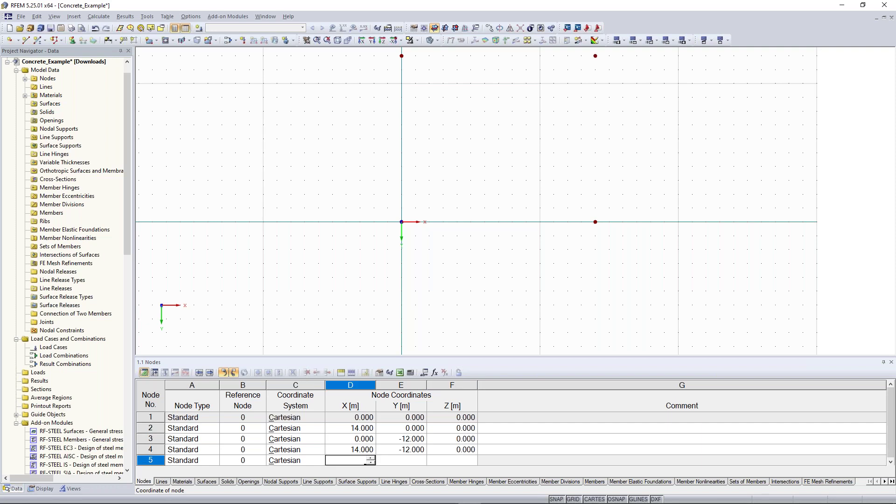
Step: Add node 5 to the nodes table at X 0.5 m, Y -0.5 m, Z 0
{"action": "type", "text": "0.5"}
{"action": "key", "text": "Tab"}
{"action": "type", "text": "-0,5"}
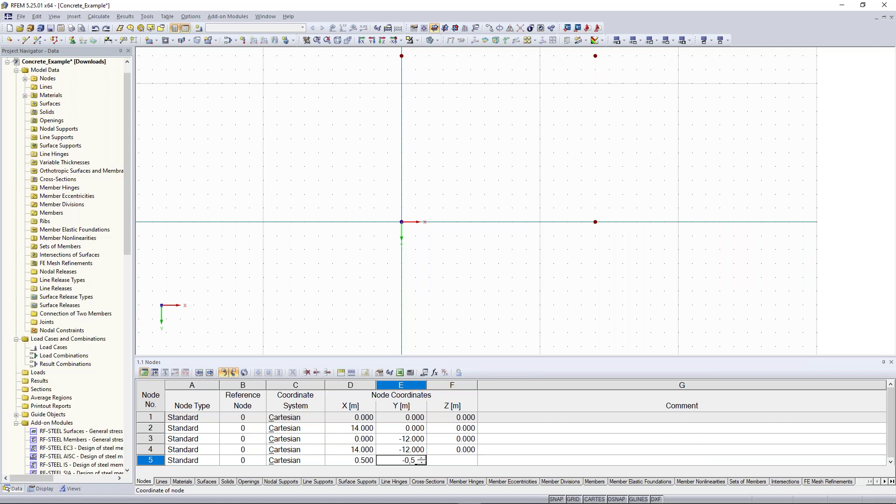
{"action": "key", "text": "Tab"}
{"action": "type", "text": "0"}
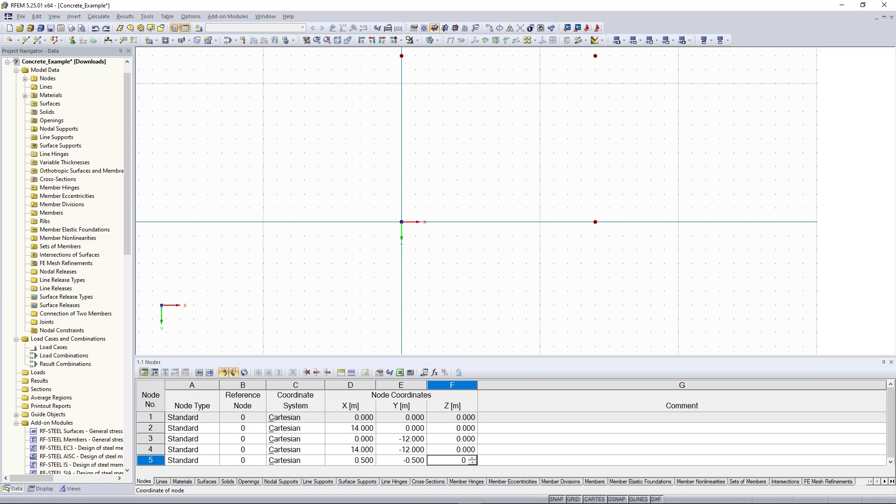
{"action": "key", "text": "Return"}
Step: Dismiss the network threat notification and bring all five nodes into view in the workspace
{"action": "middle_click_drag", "start_coordinate": [465, 143], "coordinate": [427, 221]}
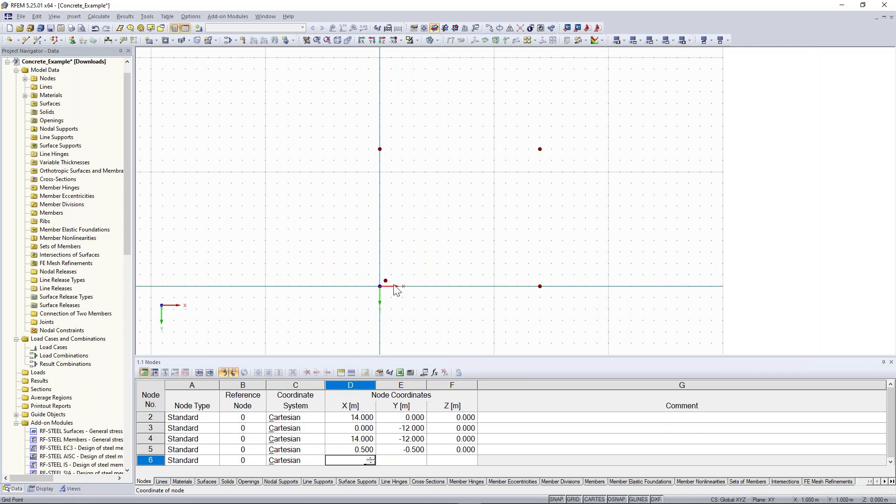
{"action": "scroll", "coordinate": [433, 223], "scroll_direction": "down", "scroll_amount": 1}
{"action": "scroll", "coordinate": [433, 223], "scroll_direction": "up", "scroll_amount": 1}
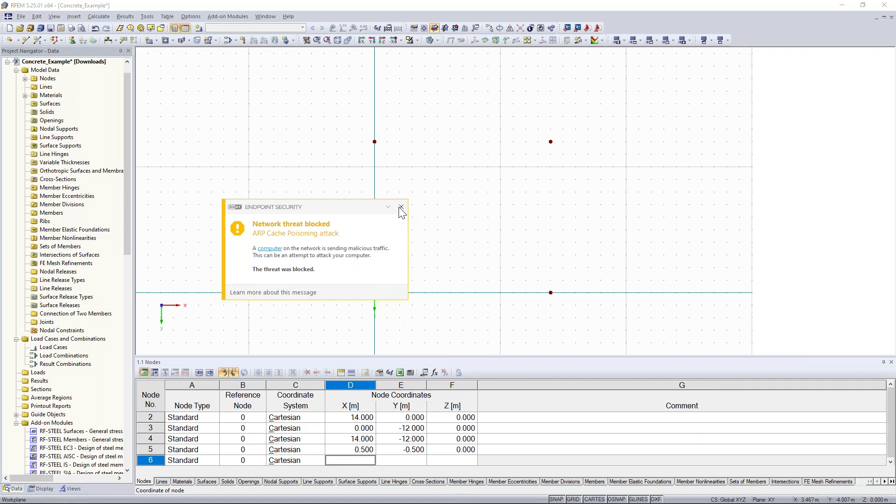
{"action": "left_click", "coordinate": [401, 206]}
{"action": "scroll", "coordinate": [422, 270], "scroll_direction": "down", "scroll_amount": 1}
{"action": "scroll", "coordinate": [422, 270], "scroll_direction": "up", "scroll_amount": 2}
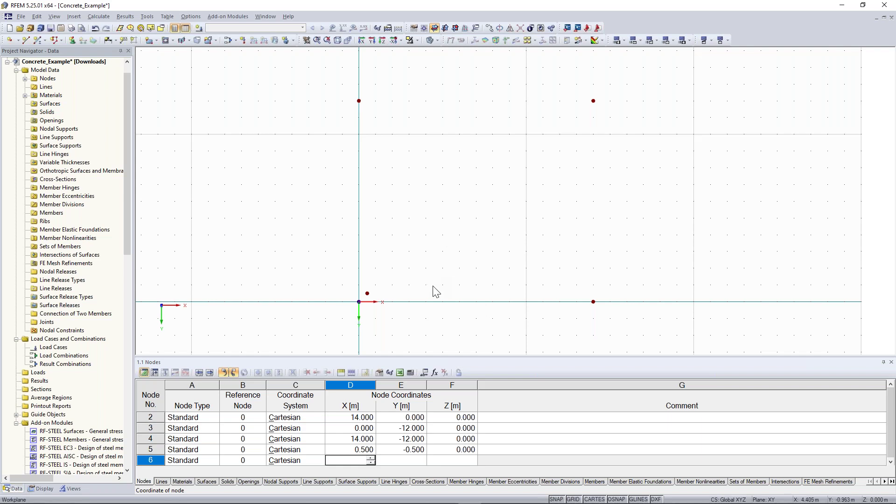
{"action": "middle_click_drag", "start_coordinate": [439, 265], "coordinate": [393, 233]}
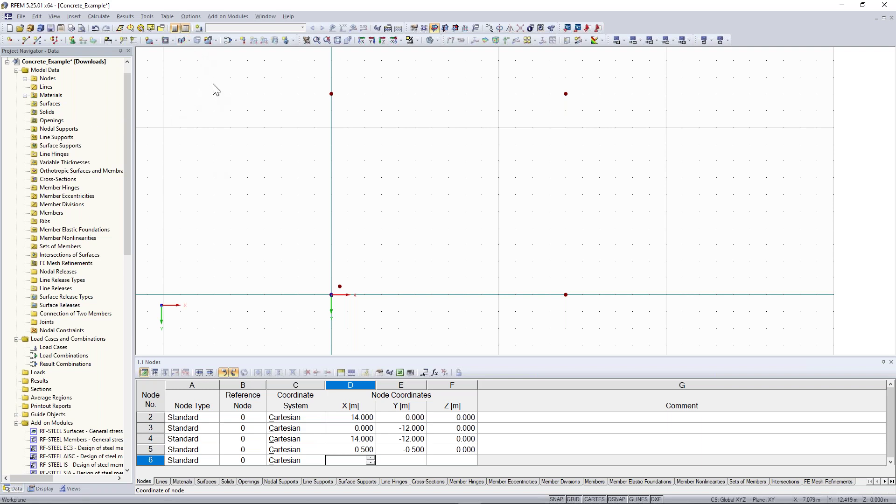
Step: Create a 200 mm thick rectangular Concrete C30/37 surface from node 3 (0, -12) to node 2 (14, 0)
{"action": "left_click", "coordinate": [156, 40]}
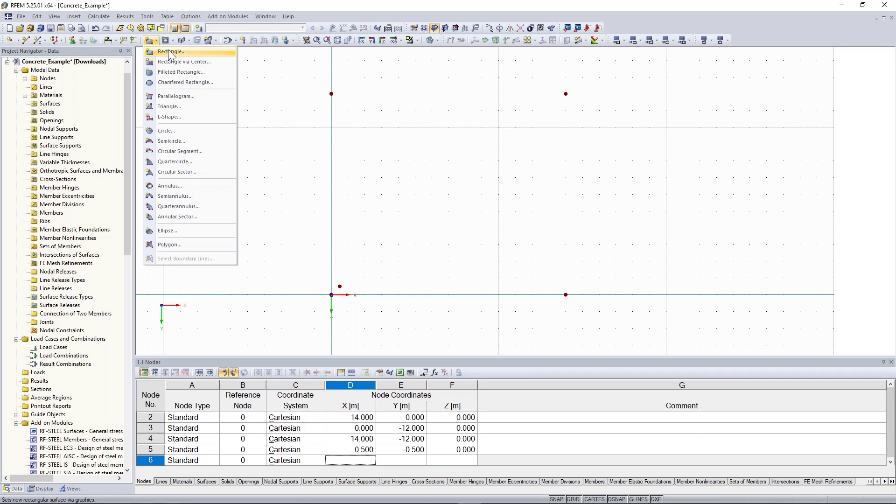
{"action": "left_click", "coordinate": [169, 52]}
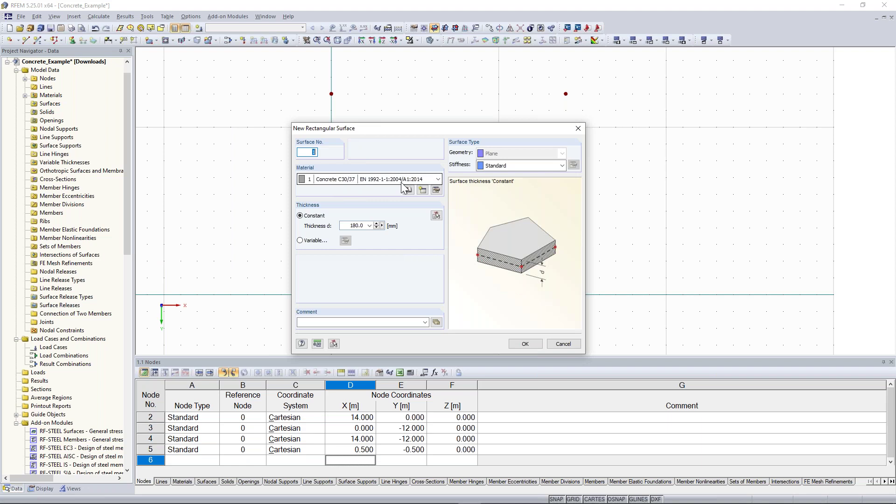
{"action": "left_click", "coordinate": [367, 224]}
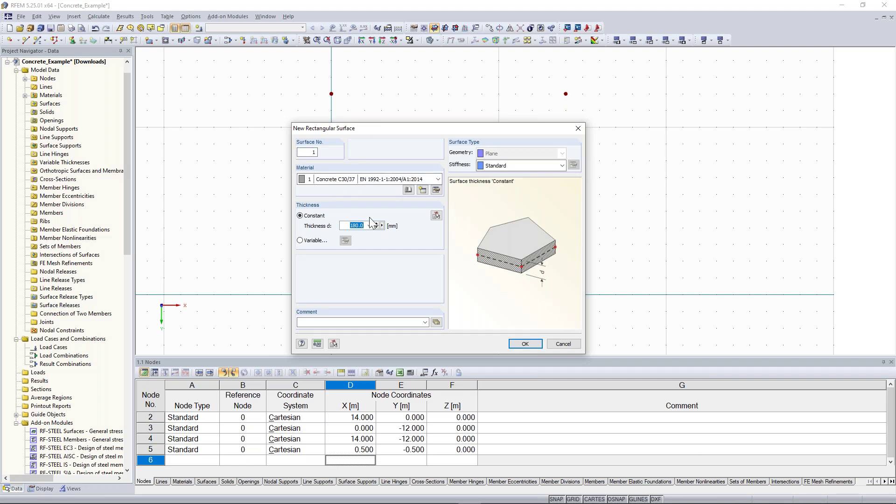
{"action": "type", "text": "300"}
{"action": "double_click", "coordinate": [354, 226]}
{"action": "type", "text": "200"}
{"action": "left_click", "coordinate": [529, 344]}
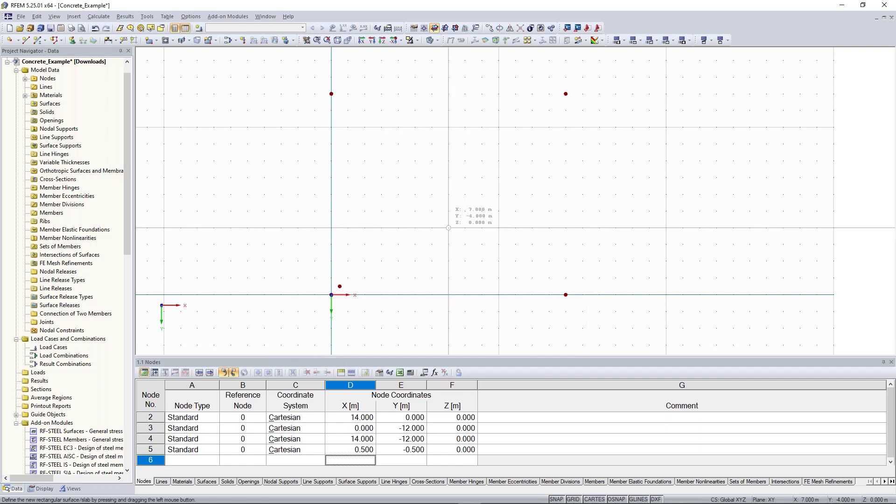
{"action": "scroll", "coordinate": [403, 196], "scroll_direction": "down", "scroll_amount": 2}
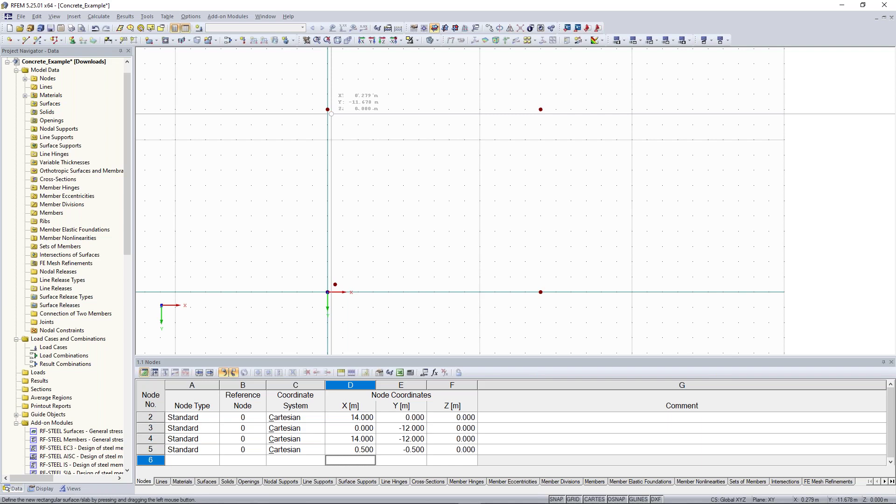
{"action": "left_click_drag", "start_coordinate": [327, 109], "coordinate": [540, 292]}
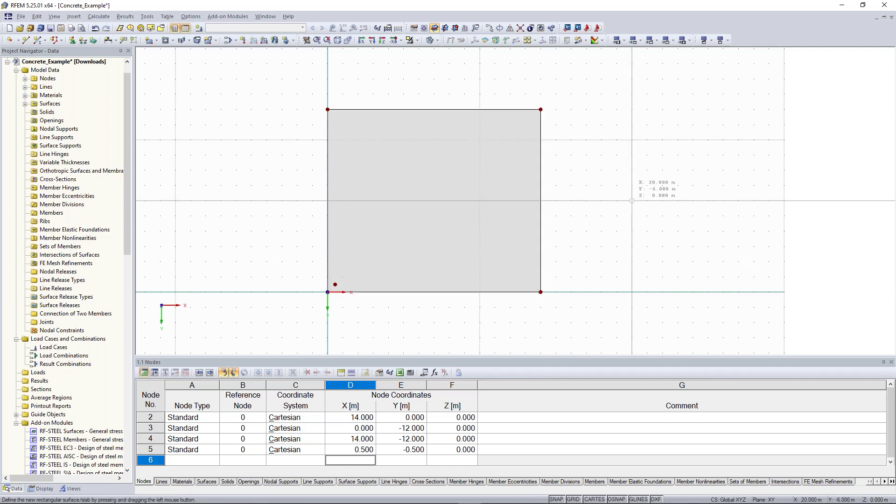
Step: End the rectangular surface creation and leave the slab deselected
{"action": "key", "text": "Escape"}
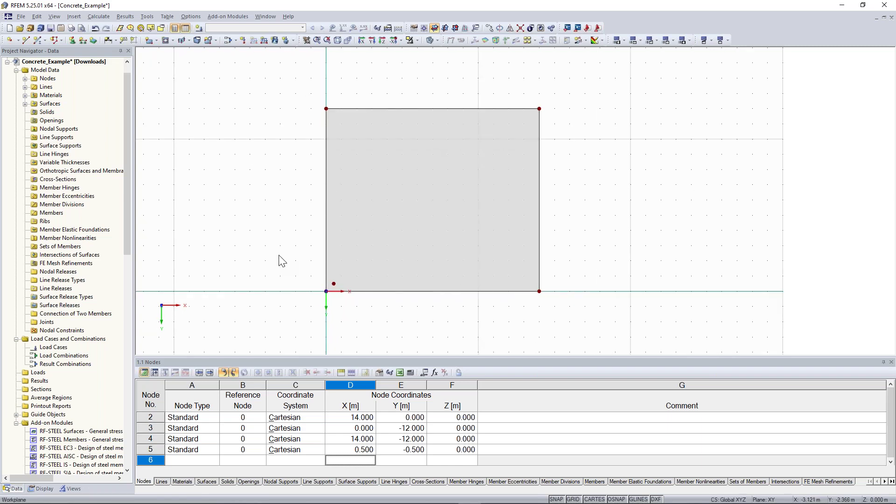
{"action": "middle_click_drag", "start_coordinate": [279, 257], "coordinate": [260, 239]}
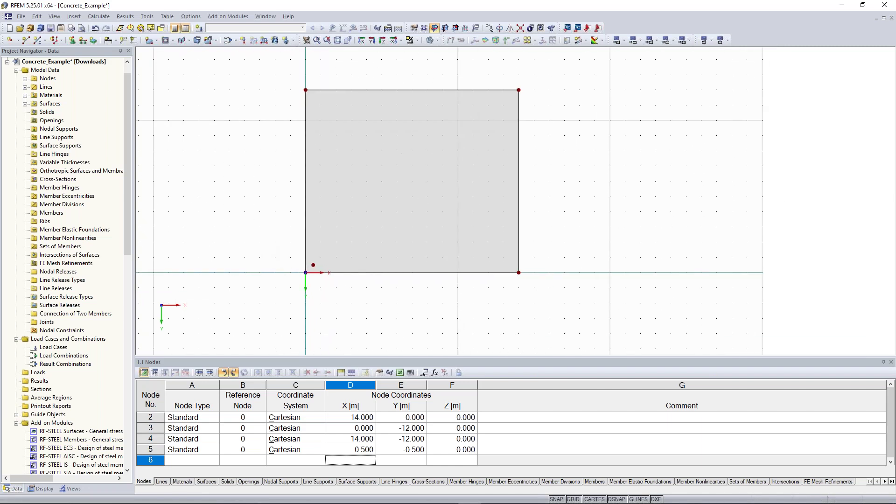
{"action": "left_click", "coordinate": [340, 257]}
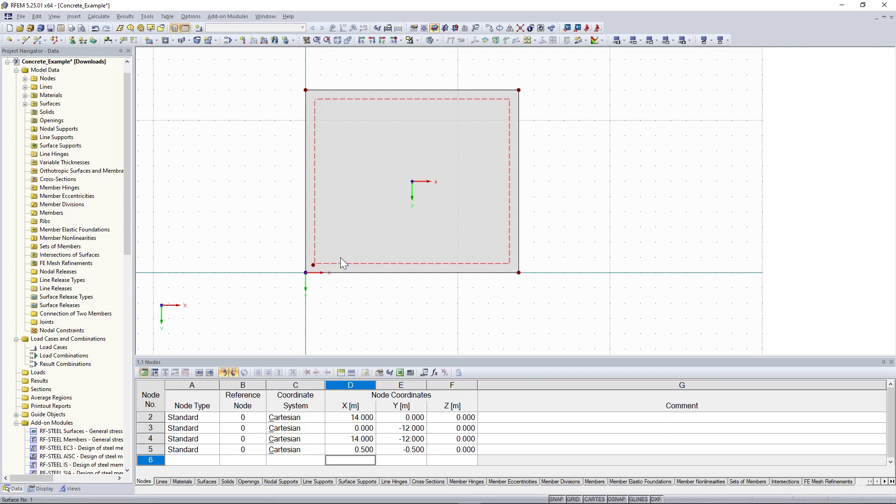
{"action": "scroll", "coordinate": [341, 256], "scroll_direction": "up", "scroll_amount": 1}
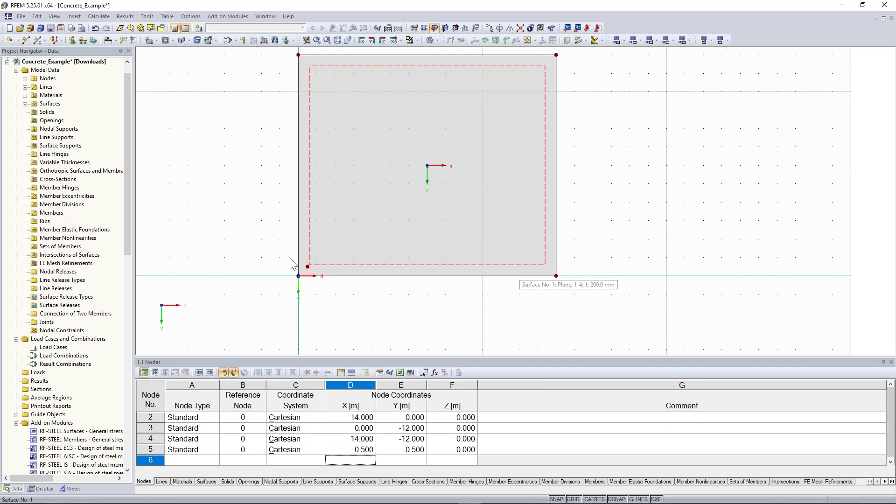
{"action": "left_click", "coordinate": [264, 224]}
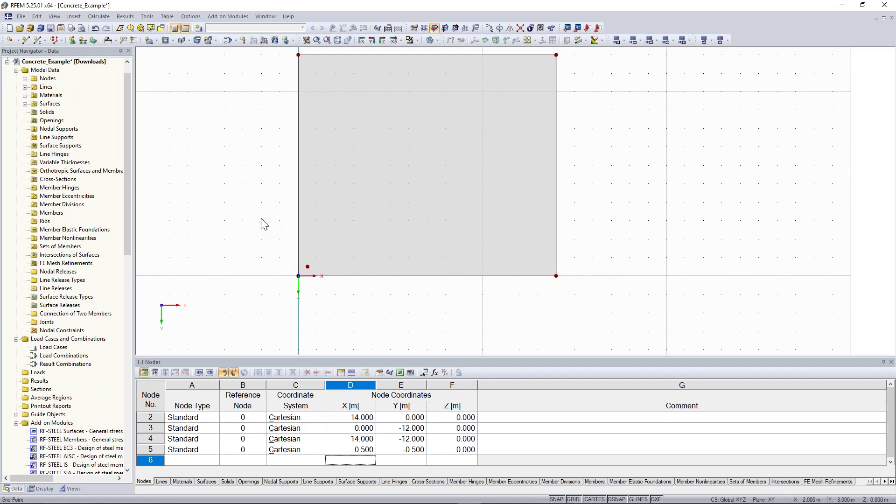
Step: Copy the node at X 0.5 m, Y -0.5 m twice with a displacement of 5 m in X
{"action": "right_click", "coordinate": [294, 279]}
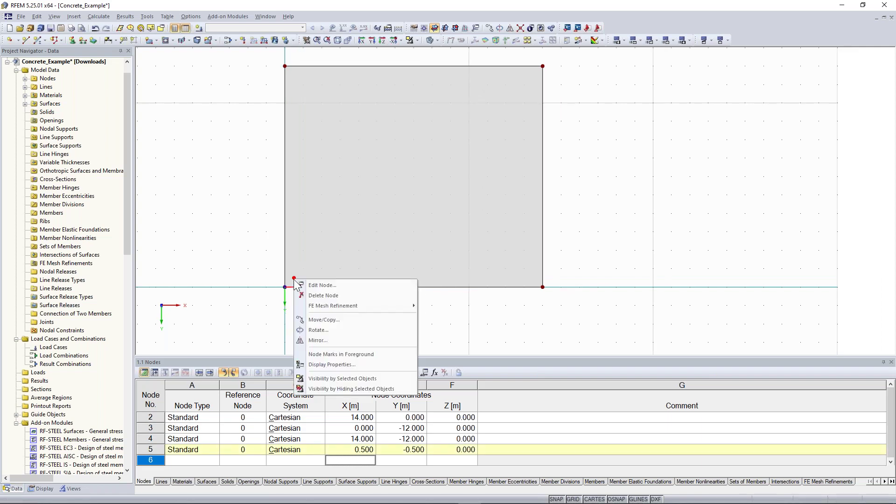
{"action": "left_click", "coordinate": [335, 321]}
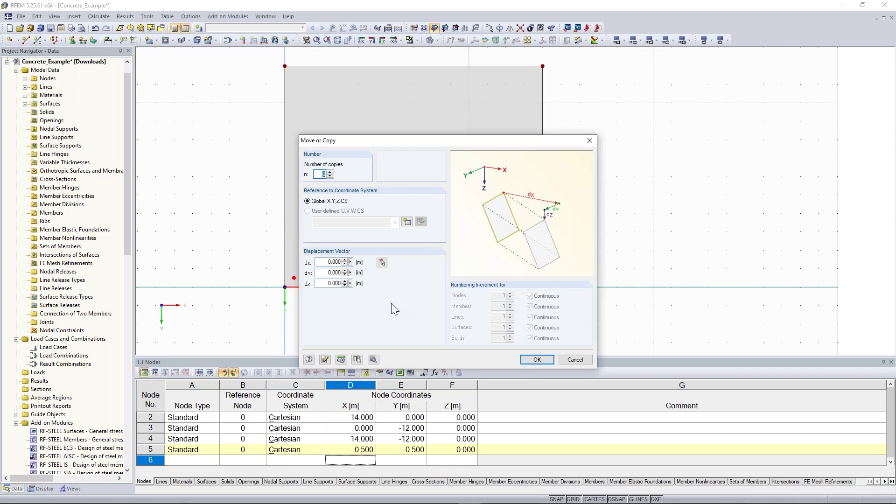
{"action": "left_click", "coordinate": [330, 172]}
{"action": "left_click", "coordinate": [330, 172]}
{"action": "left_click_drag", "start_coordinate": [363, 143], "coordinate": [630, 84]}
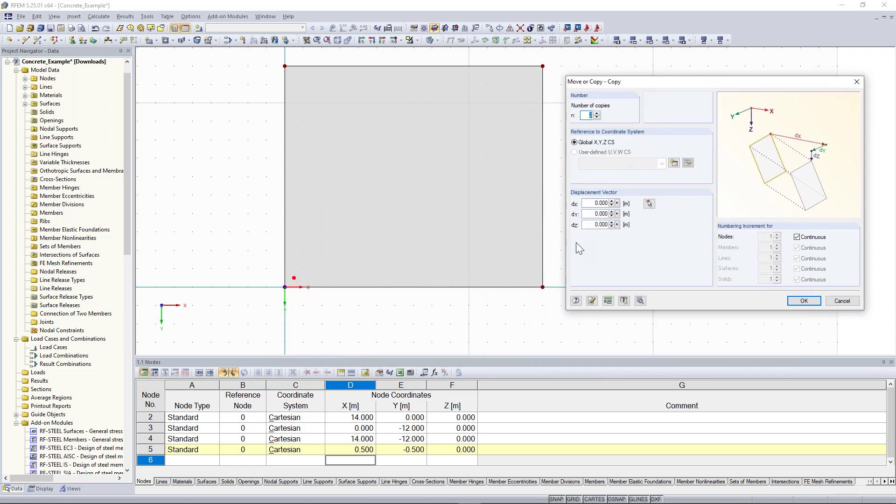
{"action": "left_click", "coordinate": [591, 204]}
{"action": "left_click_drag", "start_coordinate": [591, 204], "coordinate": [610, 203]}
{"action": "type", "text": "5"}
{"action": "left_click", "coordinate": [803, 300]}
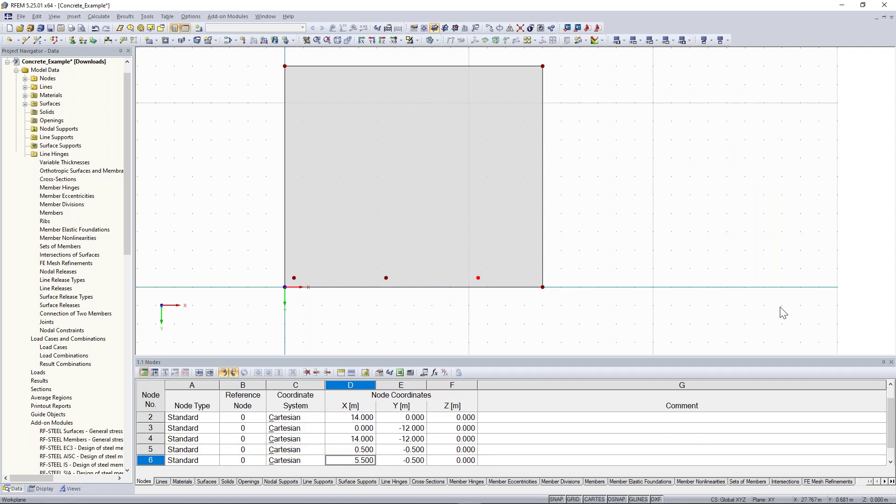
Step: Copy node 7 at X 10.5 m, Y -0.5 m once with a displacement of 3 m in X
{"action": "left_click", "coordinate": [478, 278]}
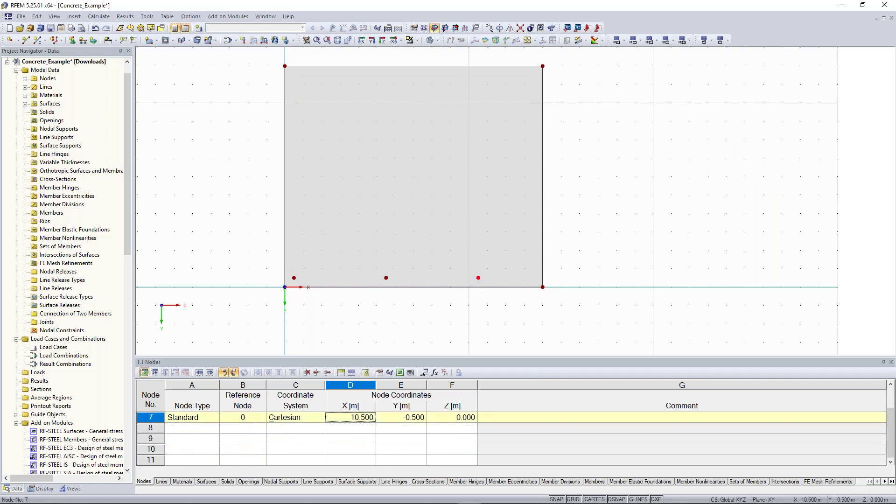
{"action": "right_click", "coordinate": [478, 278]}
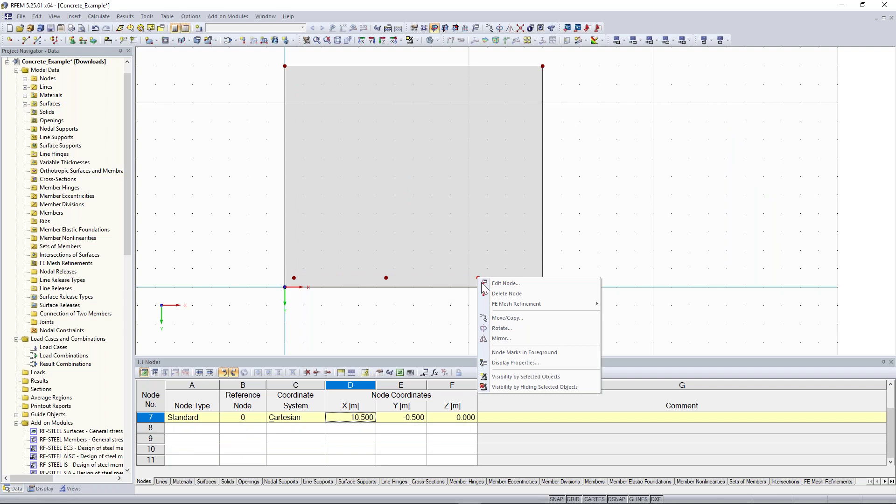
{"action": "left_click", "coordinate": [519, 322]}
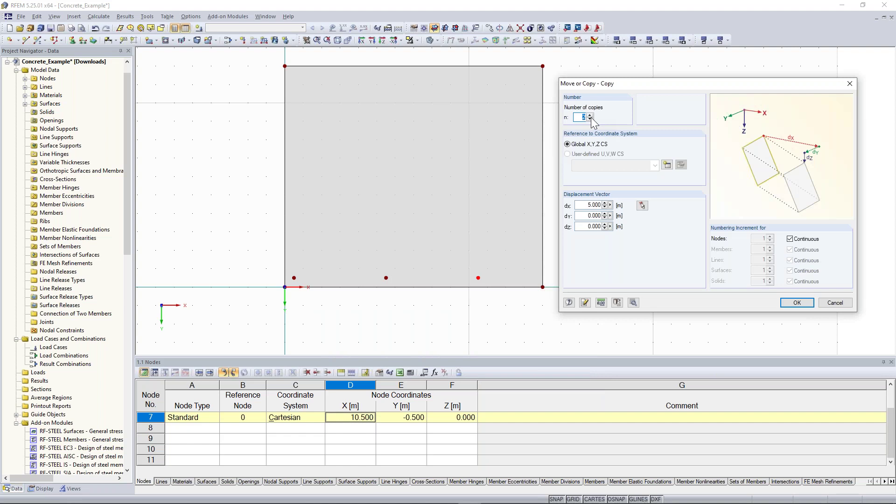
{"action": "type", "text": "1"}
{"action": "key", "text": "Tab"}
{"action": "type", "text": "3"}
{"action": "left_click", "coordinate": [796, 303]}
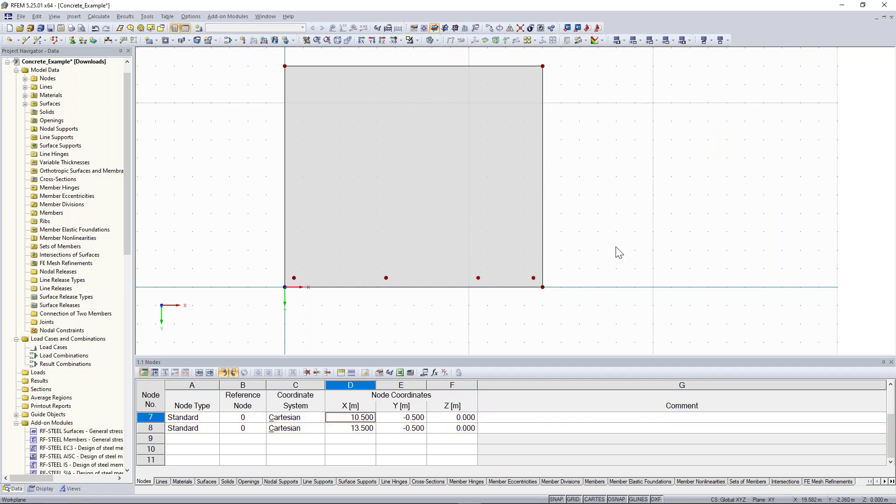
Step: Copy the row of four nodes at Y -0.5 m once with a displacement of 0 m in X and -4 m in Y
{"action": "middle_click_drag", "start_coordinate": [268, 215], "coordinate": [268, 204]}
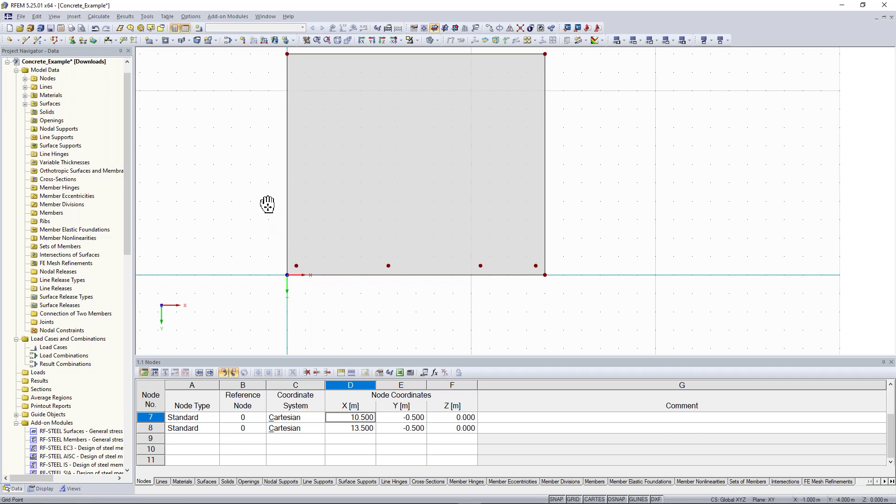
{"action": "middle_click_drag", "start_coordinate": [267, 204], "coordinate": [265, 211]}
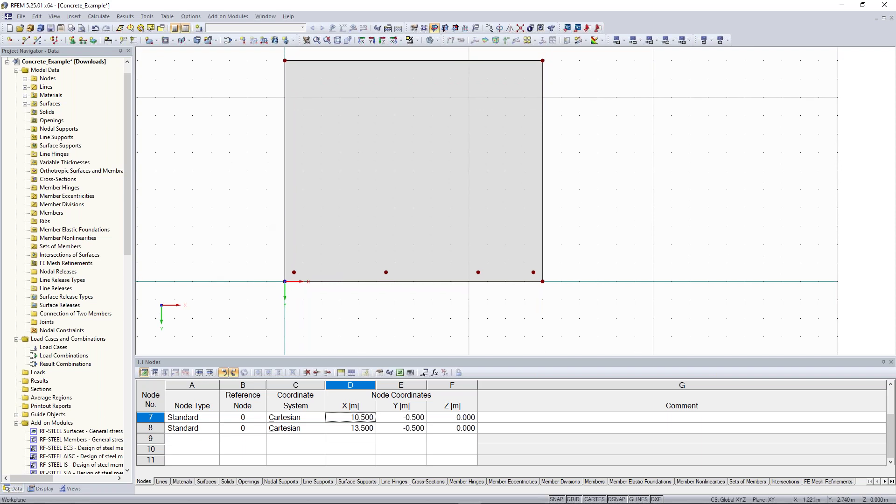
{"action": "left_click_drag", "start_coordinate": [256, 220], "coordinate": [560, 279]}
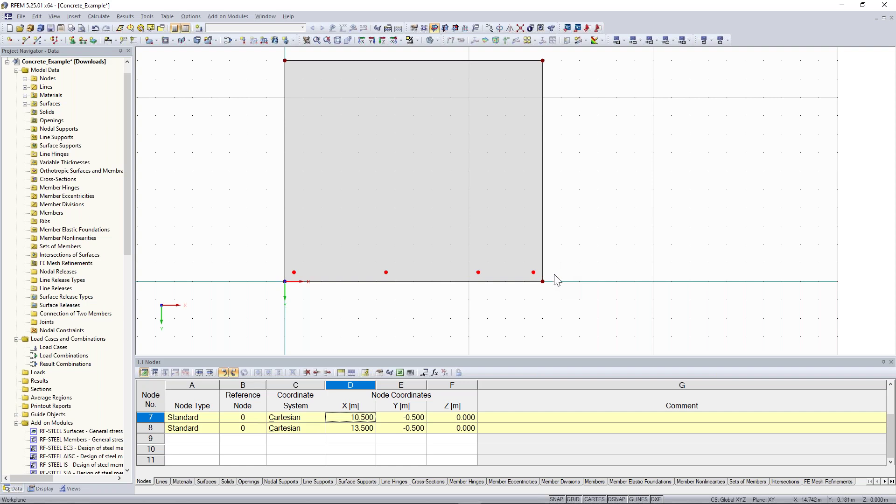
{"action": "middle_click_drag", "start_coordinate": [575, 172], "coordinate": [576, 192]}
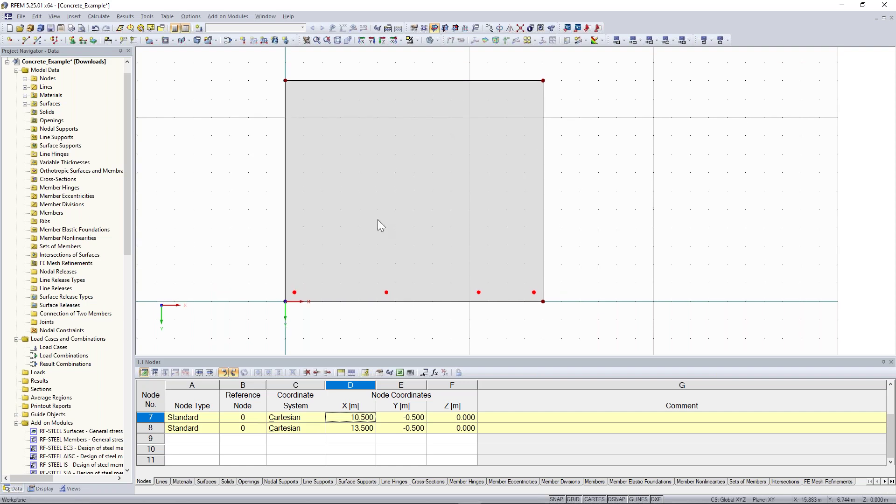
{"action": "right_click", "coordinate": [295, 293]}
{"action": "left_click", "coordinate": [178, 312]}
{"action": "double_click", "coordinate": [593, 221]}
{"action": "type", "text": "-"}
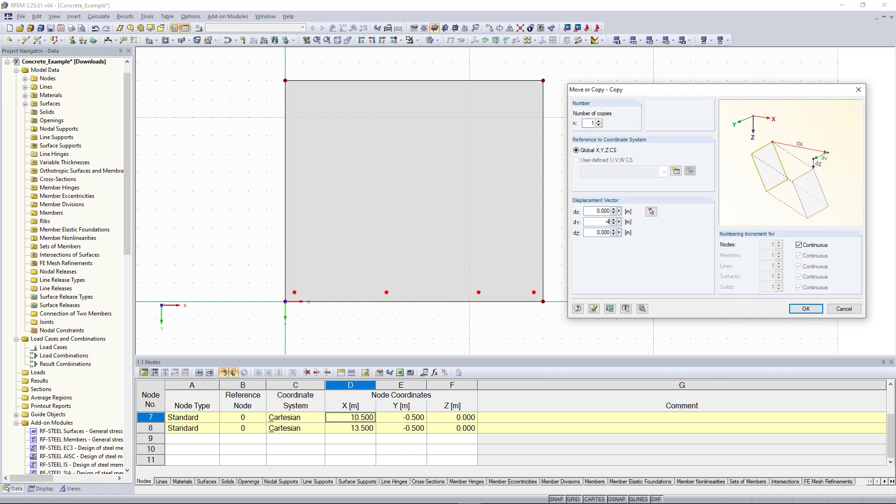
{"action": "type", "text": "4"}
{"action": "left_click", "coordinate": [806, 308]}
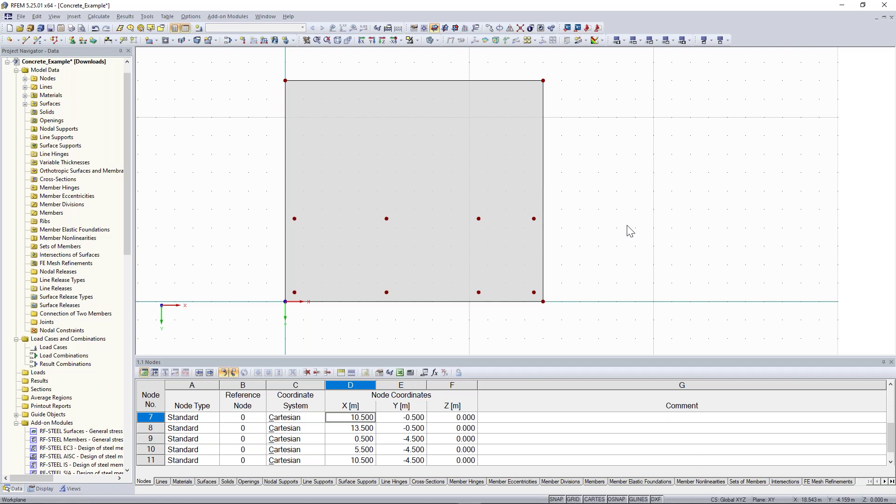
Step: Copy node 11 at X 10.5 m, Y -4.5 m once with a displacement of -4 m in Y
{"action": "middle_click_drag", "start_coordinate": [671, 223], "coordinate": [669, 277]}
{"action": "left_click", "coordinate": [477, 272]}
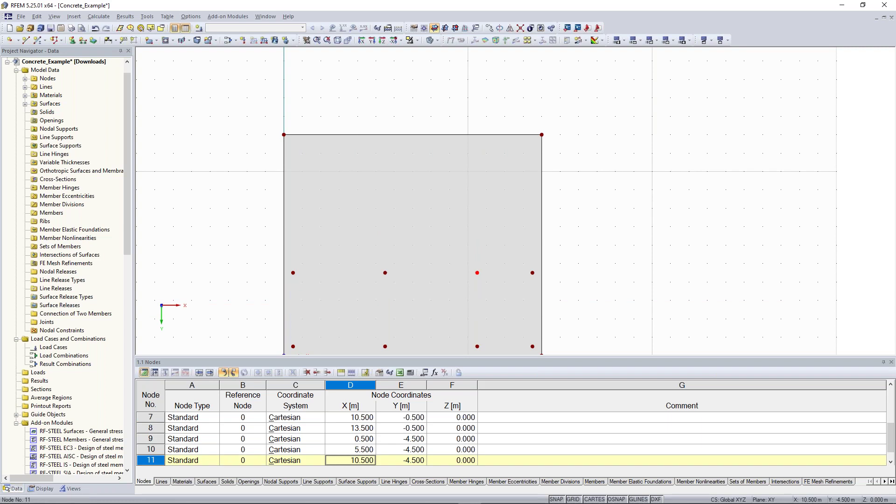
{"action": "right_click", "coordinate": [477, 272]}
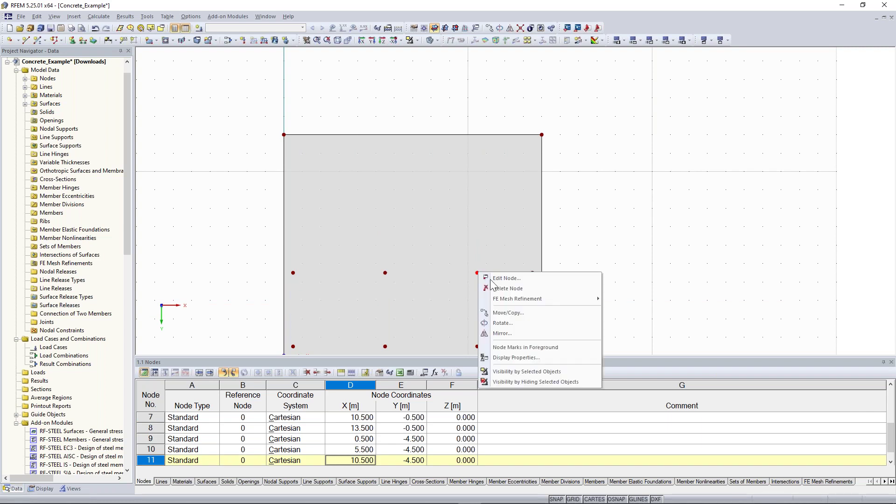
{"action": "left_click", "coordinate": [534, 310]}
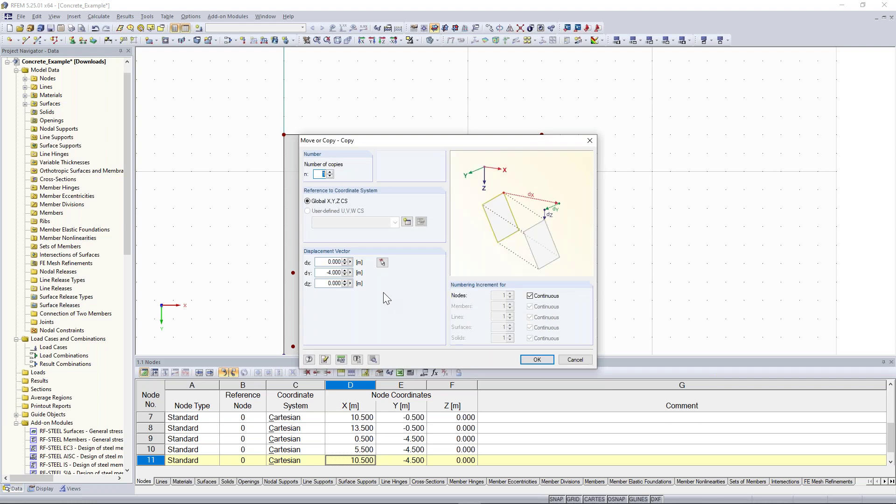
{"action": "left_click_drag", "start_coordinate": [322, 272], "coordinate": [366, 272]}
{"action": "left_click", "coordinate": [321, 271]}
{"action": "left_click", "coordinate": [546, 360]}
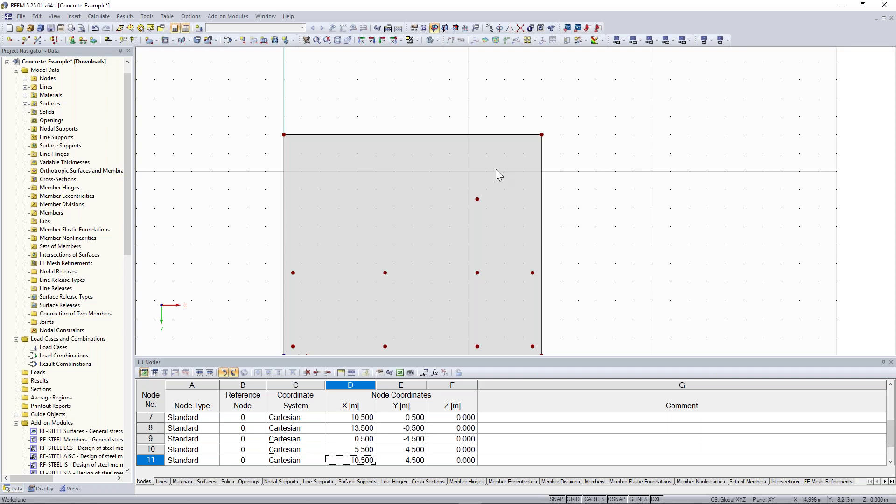
Step: Start a node between two points, using the slab corner (14, -12) and the slab edge point (14, -8) as references
{"action": "scroll", "coordinate": [496, 169], "scroll_direction": "up", "scroll_amount": 1}
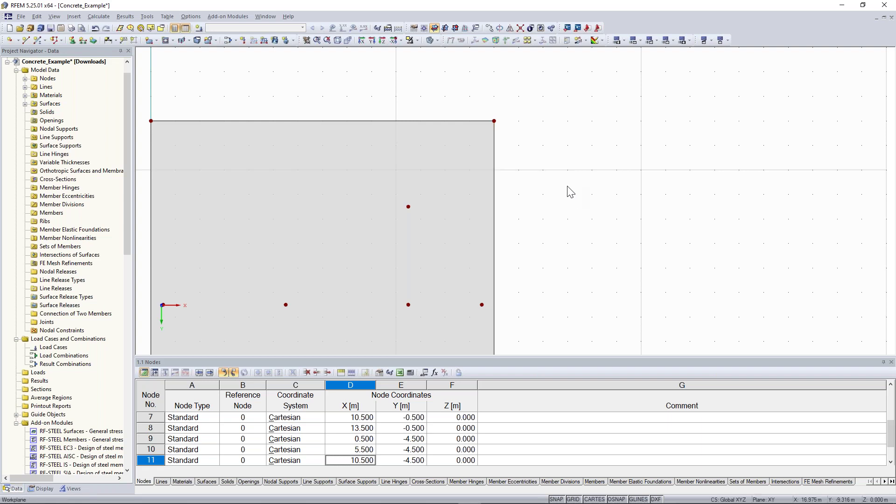
{"action": "left_click", "coordinate": [14, 41]}
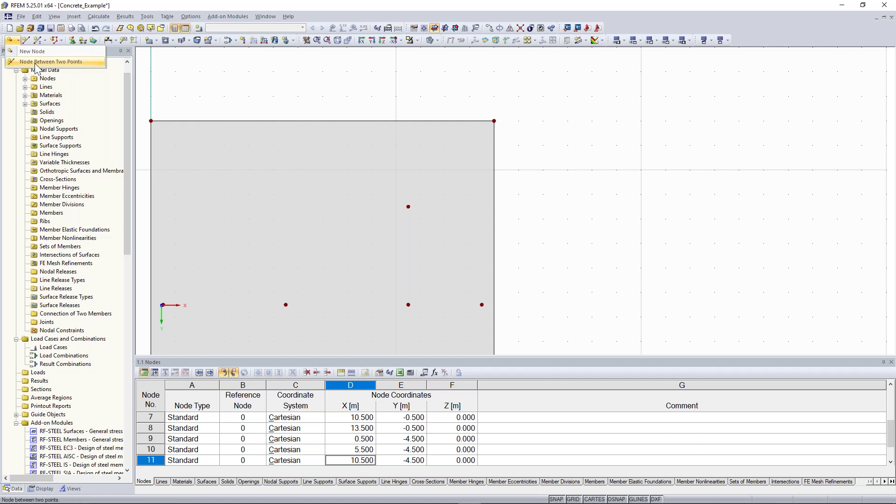
{"action": "left_click", "coordinate": [37, 64]}
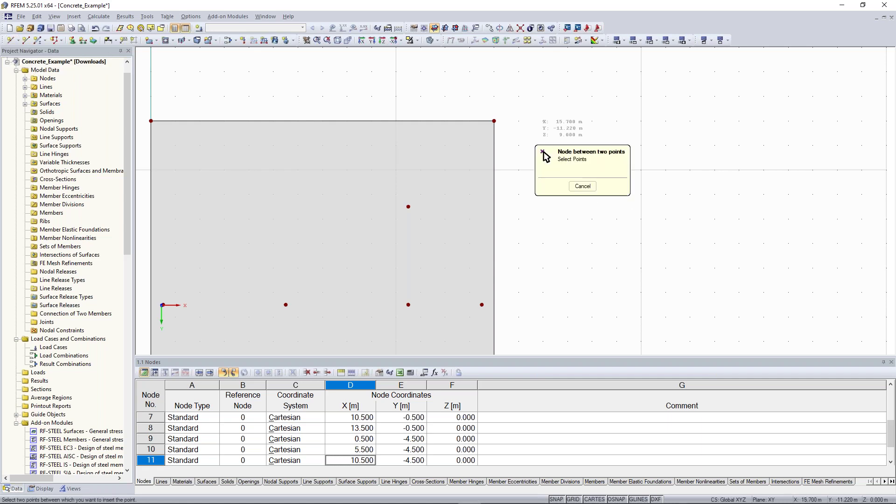
{"action": "middle_click_drag", "start_coordinate": [527, 124], "coordinate": [481, 120]}
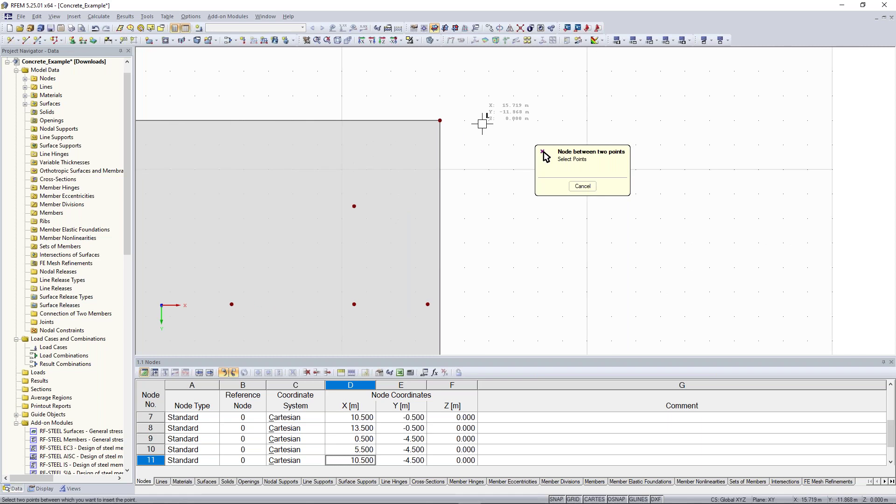
{"action": "left_click", "coordinate": [440, 119]}
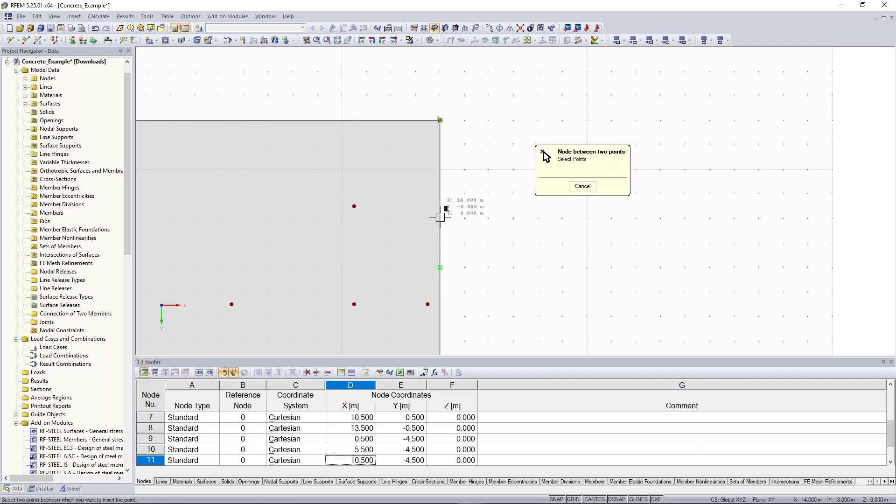
{"action": "left_click", "coordinate": [440, 217]}
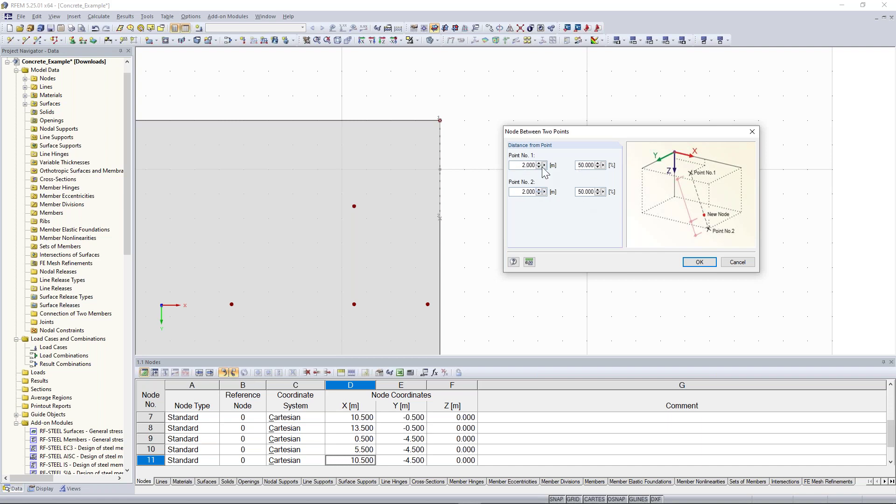
Step: Try a distance of 25 % from point 1 for the new node
{"action": "left_click_drag", "start_coordinate": [519, 165], "coordinate": [541, 164]}
{"action": "left_click", "coordinate": [588, 192]}
{"action": "left_click_drag", "start_coordinate": [576, 165], "coordinate": [606, 166]}
{"action": "type", "text": "25"}
{"action": "left_click", "coordinate": [584, 192]}
Step: Set the distance from point 1 to 50 %, create the node on the slab edge and end the command
{"action": "double_click", "coordinate": [583, 165]}
{"action": "type", "text": "50"}
{"action": "mouse_move", "coordinate": [567, 135]}
{"action": "left_mouse_down"}
{"action": "mouse_move", "coordinate": [567, 113]}
{"action": "mouse_move", "coordinate": [565, 142]}
{"action": "left_mouse_up"}
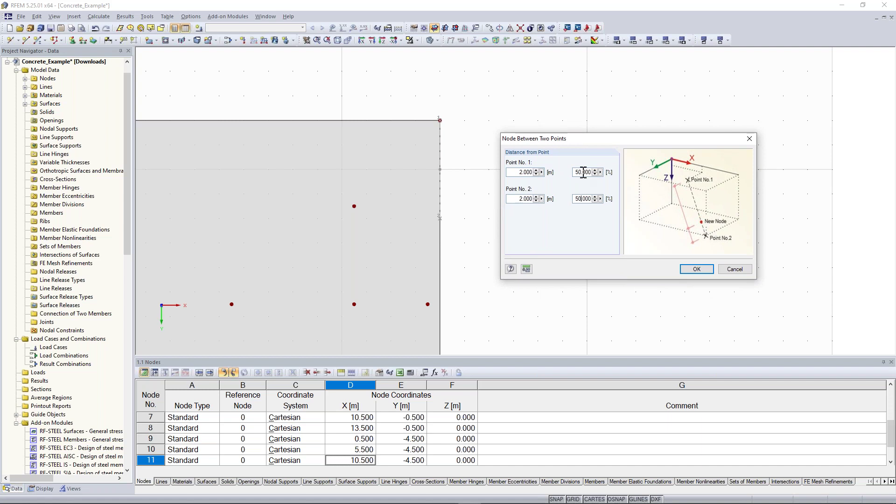
{"action": "left_click", "coordinate": [700, 272]}
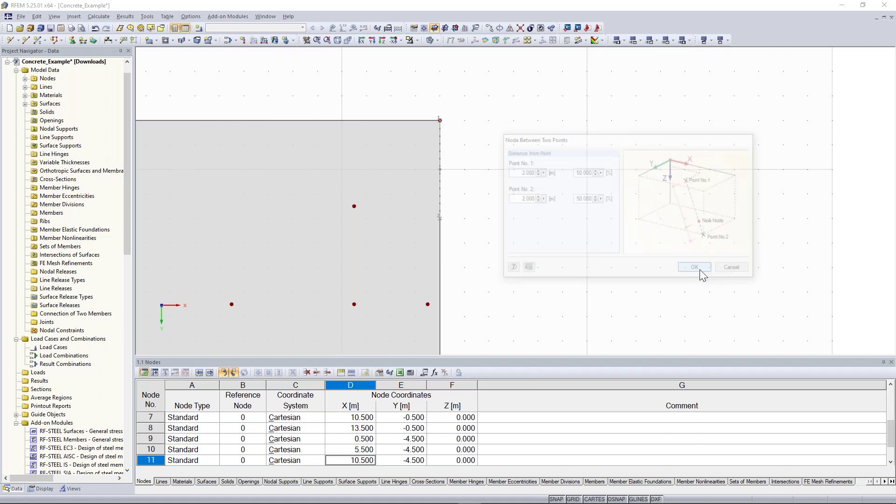
{"action": "left_click", "coordinate": [440, 159]}
{"action": "left_click", "coordinate": [557, 210]}
Step: Create a 200 mm thick Concrete C30/37 semicircular surface centred on the slab edge node (14, -10), starting at (14, -8)
{"action": "scroll", "coordinate": [557, 210], "scroll_direction": "down", "scroll_amount": 3}
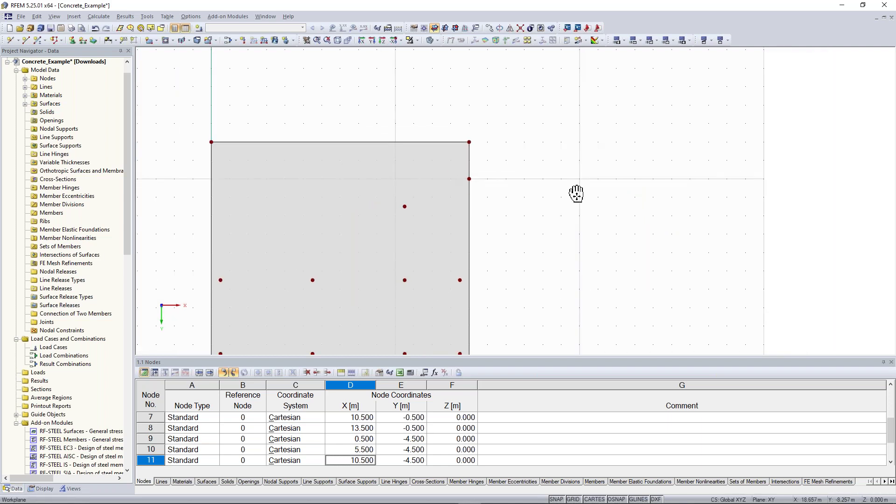
{"action": "middle_click_drag", "start_coordinate": [556, 213], "coordinate": [597, 178]}
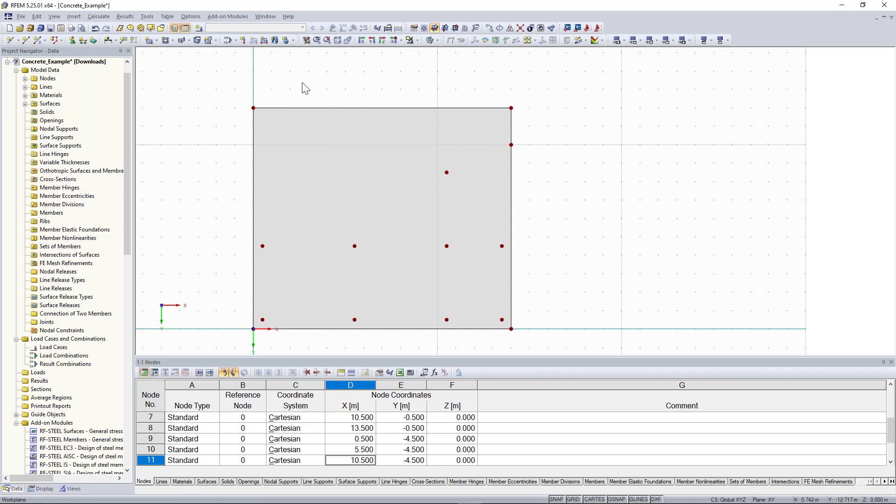
{"action": "left_click", "coordinate": [156, 40]}
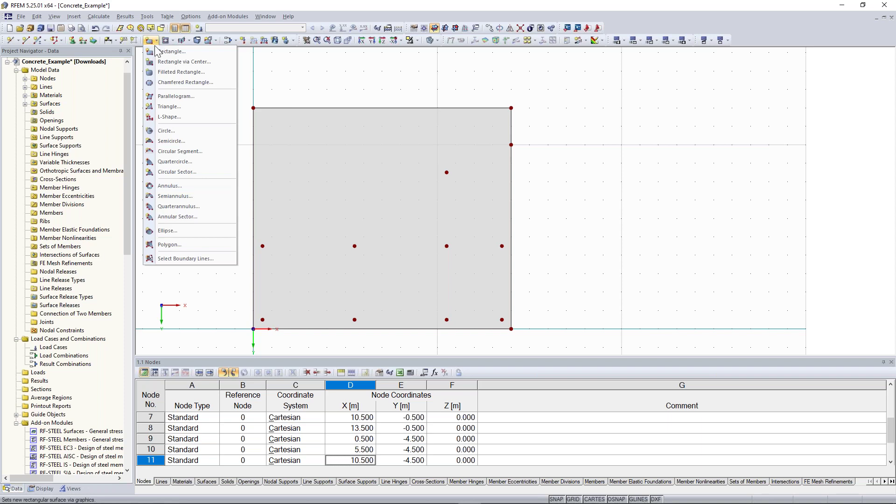
{"action": "left_click", "coordinate": [184, 145]}
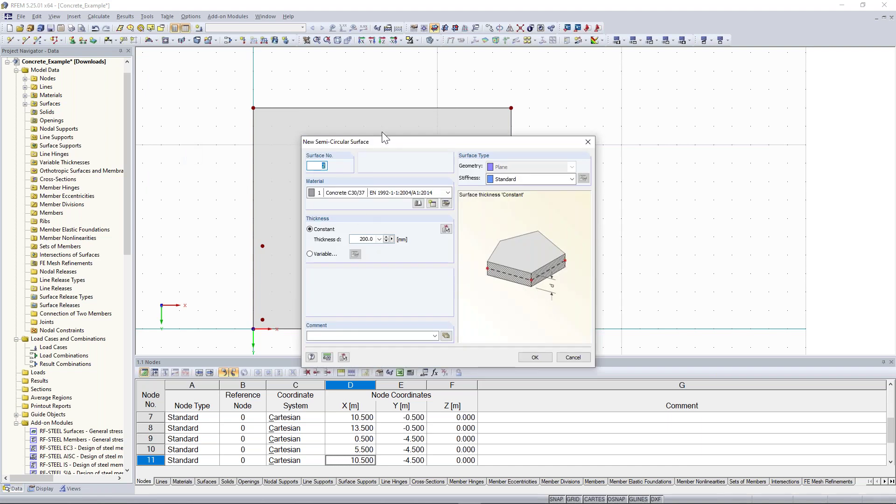
{"action": "left_click", "coordinate": [535, 358]}
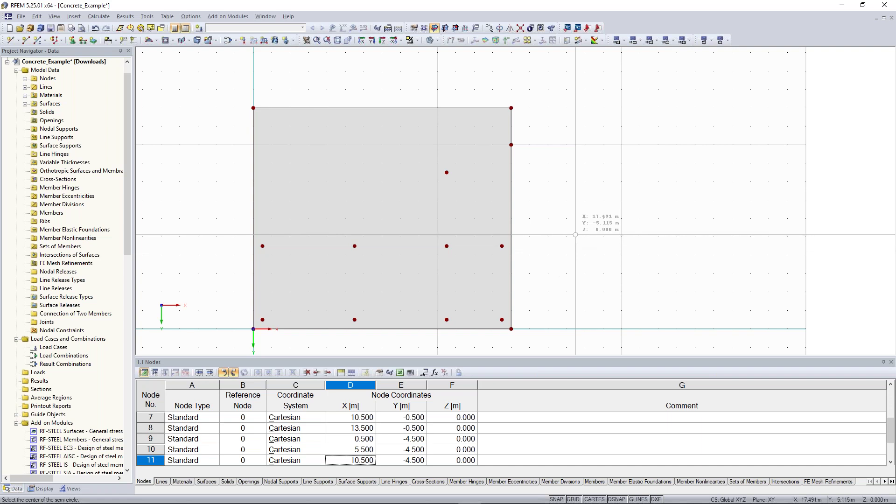
{"action": "left_click", "coordinate": [511, 145]}
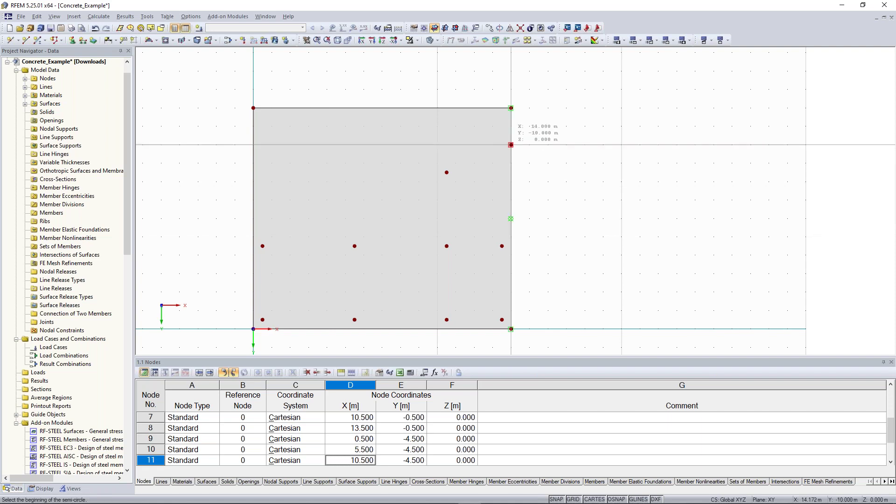
{"action": "left_click", "coordinate": [511, 182]}
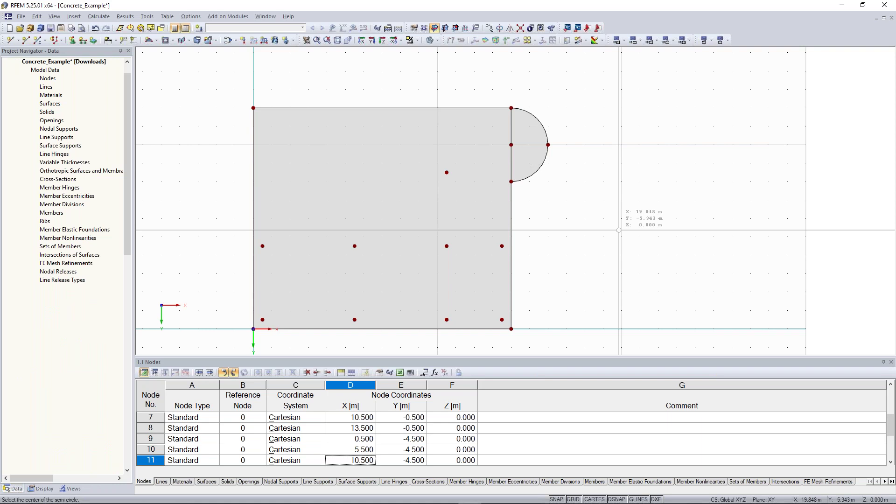
{"action": "key", "text": "Escape"}
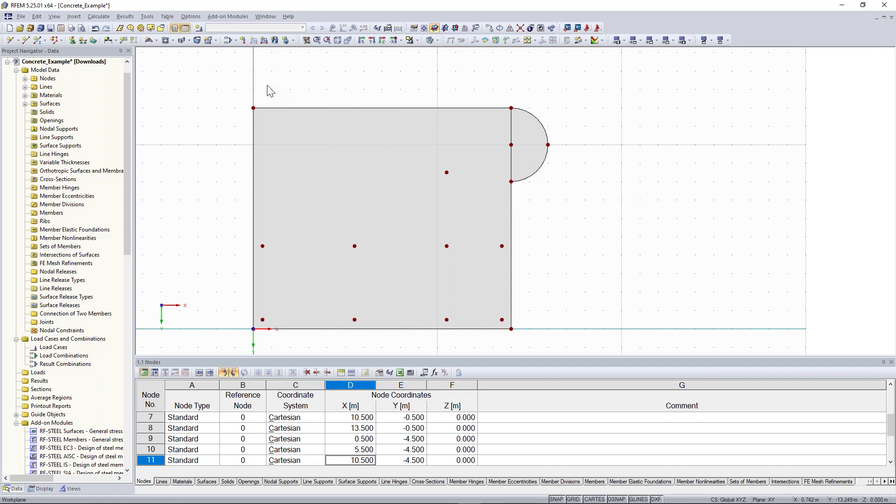
Step: Copy the slab, the semicircular surface and all nodes once, with a displacement of 0 m in Y and -3.25 m in Z
{"action": "left_click_drag", "start_coordinate": [215, 77], "coordinate": [586, 346]}
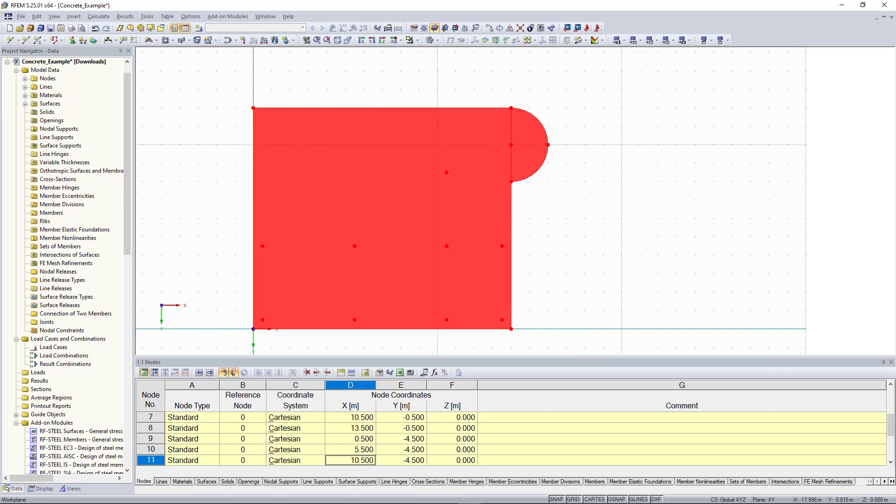
{"action": "right_click", "coordinate": [363, 166]}
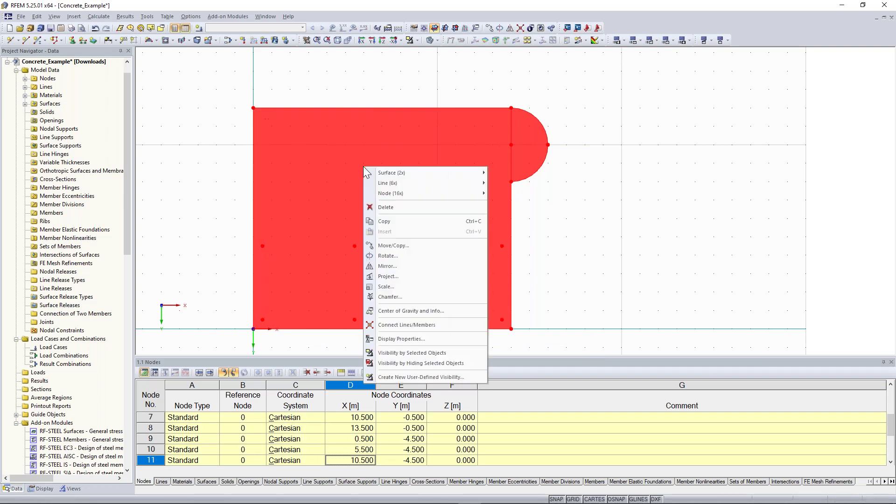
{"action": "left_click", "coordinate": [415, 243]}
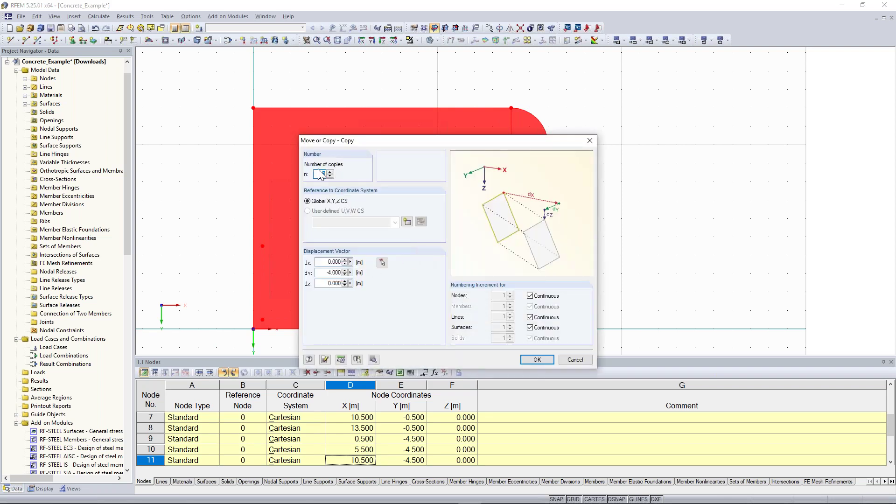
{"action": "left_click_drag", "start_coordinate": [326, 273], "coordinate": [374, 267]}
{"action": "key", "text": "BackSpace"}
{"action": "key", "text": "Tab"}
{"action": "type", "text": "-3"}
{"action": "type", "text": ",25"}
{"action": "left_click", "coordinate": [537, 359]}
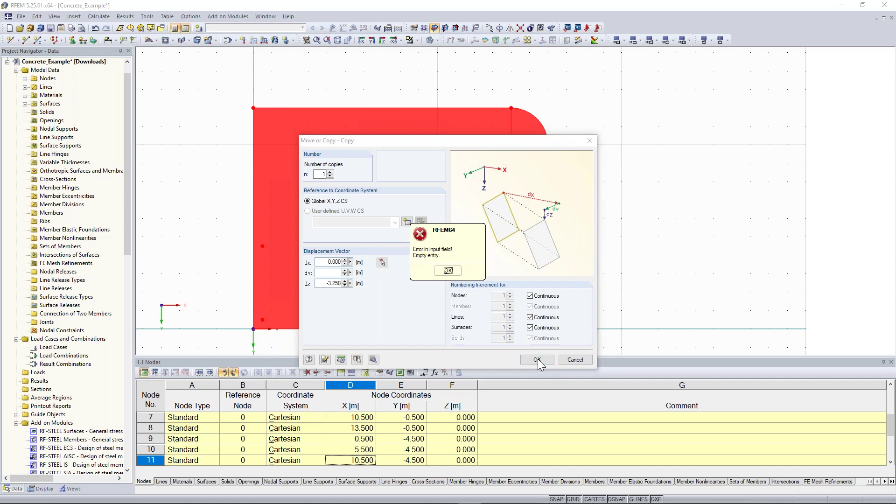
{"action": "left_click", "coordinate": [447, 270]}
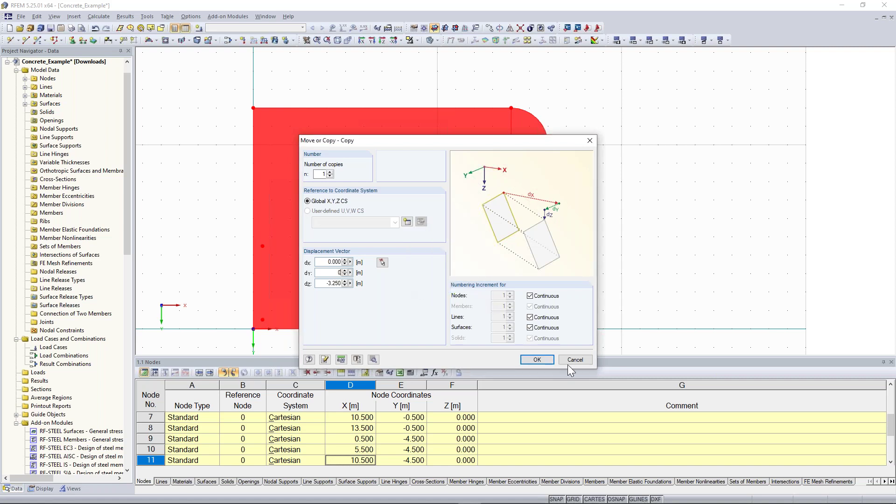
{"action": "left_click", "coordinate": [540, 360]}
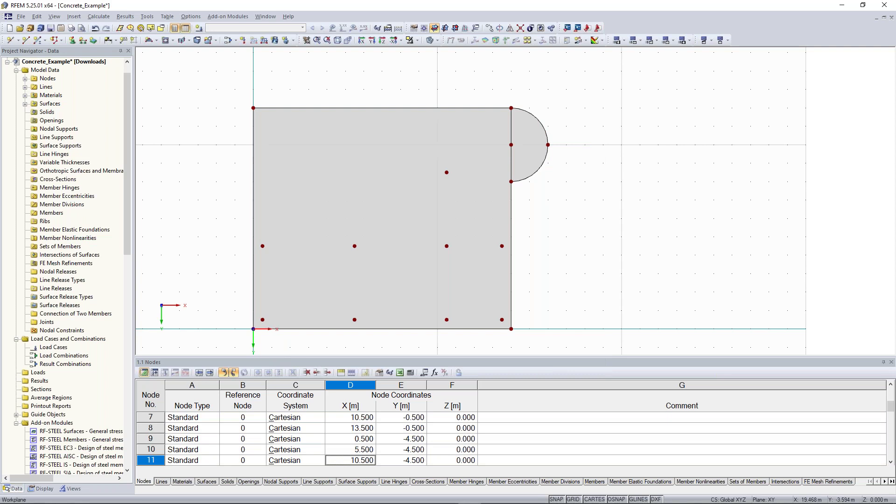
Step: Delete the line separating the rectangular slab from the semicircle on the upper level
{"action": "middle_click_drag", "start_coordinate": [643, 278], "coordinate": [602, 243], "text": "ctrl"}
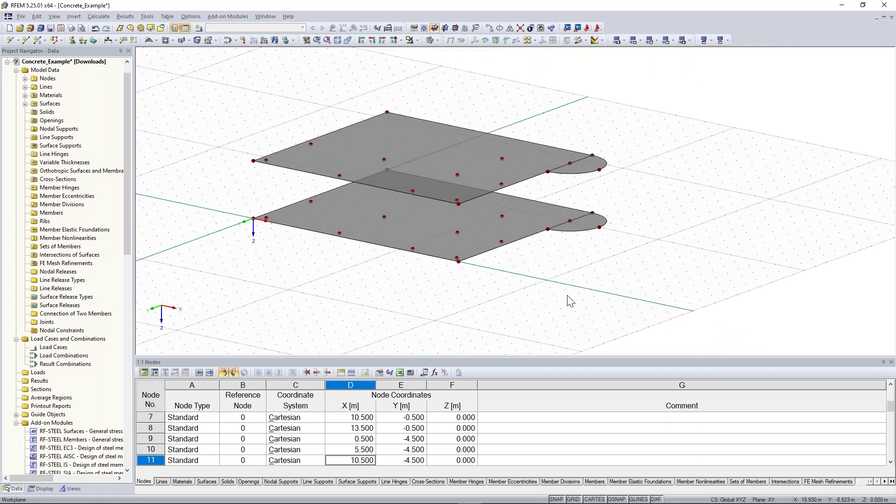
{"action": "middle_click_drag", "start_coordinate": [301, 291], "coordinate": [369, 280], "text": "ctrl"}
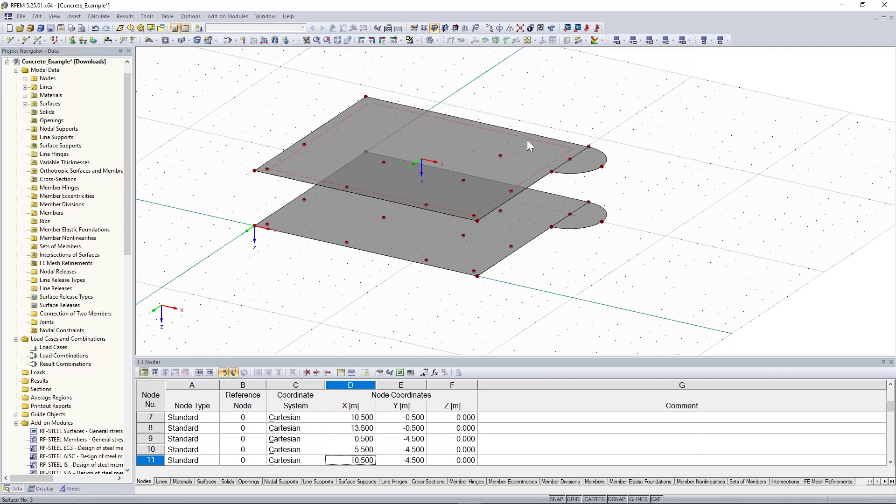
{"action": "scroll", "coordinate": [575, 145], "scroll_direction": "up", "scroll_amount": 1}
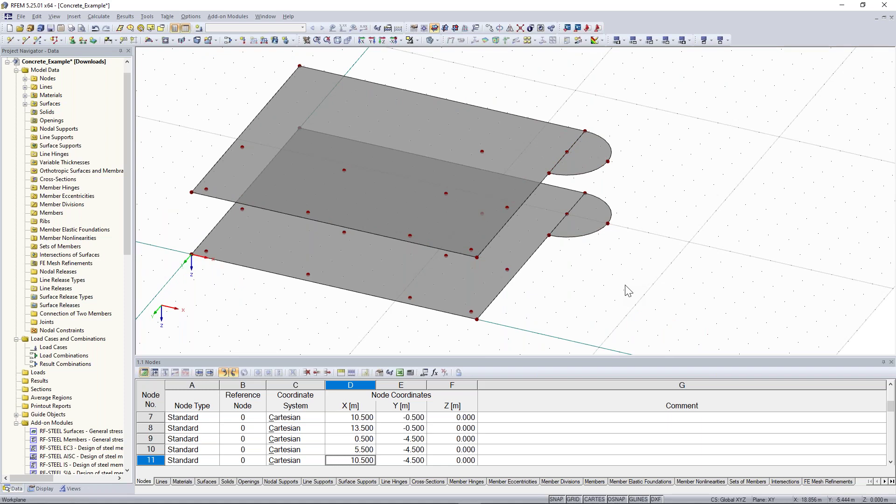
{"action": "scroll", "coordinate": [571, 142], "scroll_direction": "up", "scroll_amount": 3}
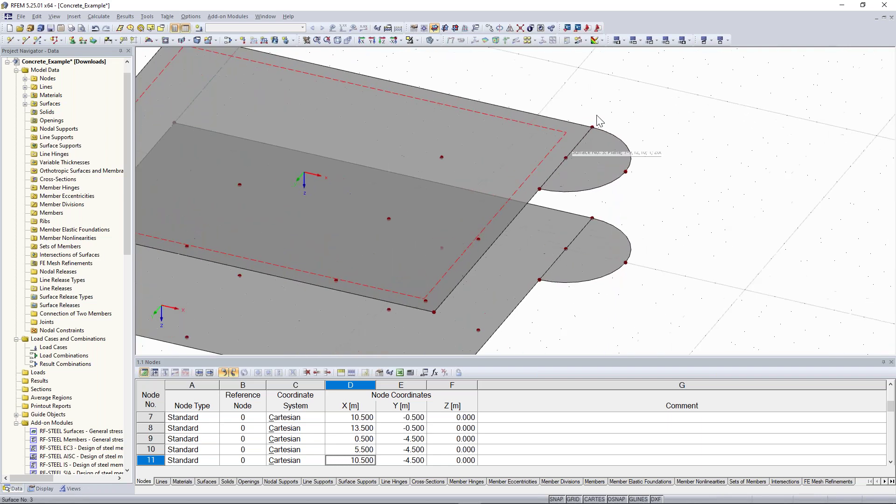
{"action": "middle_click_drag", "start_coordinate": [606, 106], "coordinate": [580, 124]}
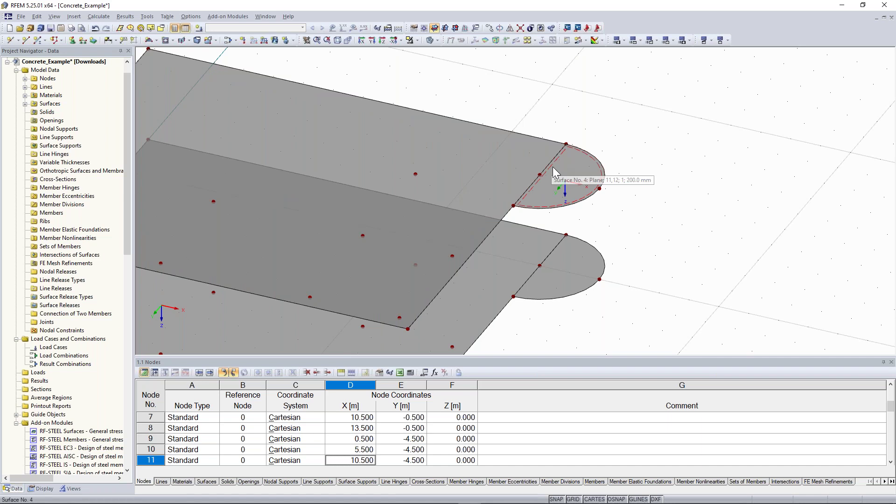
{"action": "scroll", "coordinate": [578, 172], "scroll_direction": "down", "scroll_amount": 2}
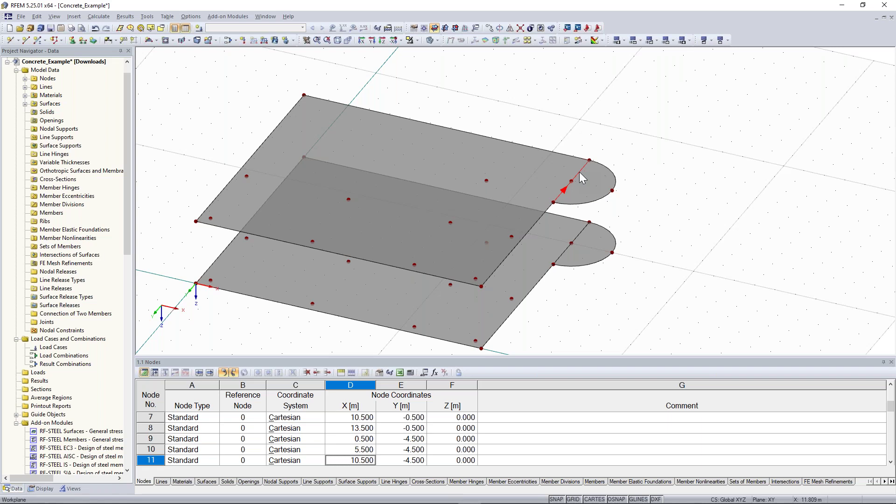
{"action": "key", "text": "Delete"}
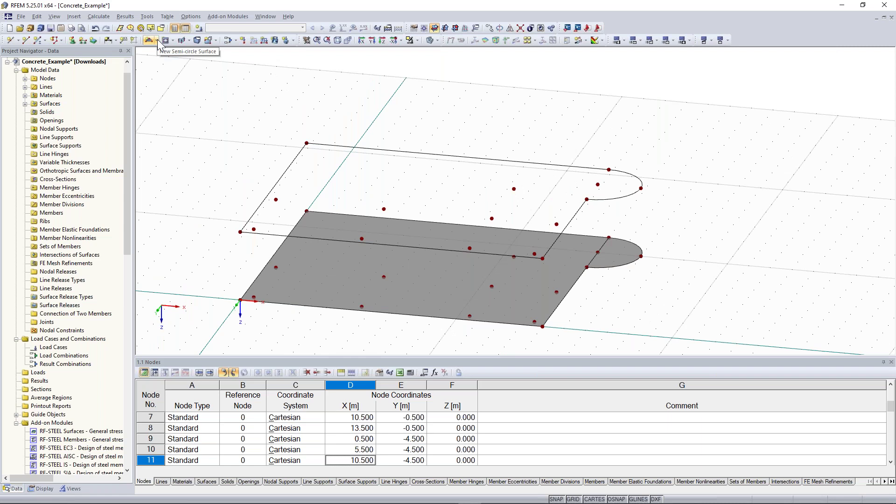
Step: Create a plane Concrete C30/37 surface with constant thickness from the boundary lines of the whole upper-level outline
{"action": "left_click", "coordinate": [157, 41]}
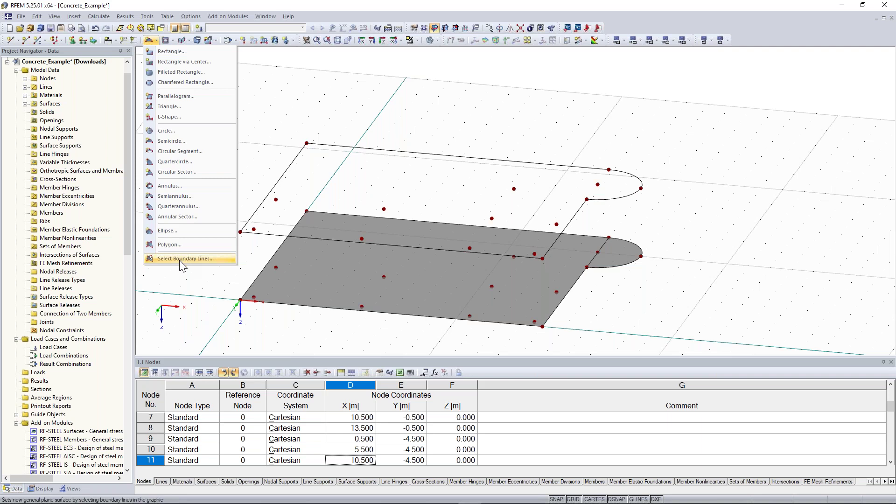
{"action": "left_click", "coordinate": [184, 259]}
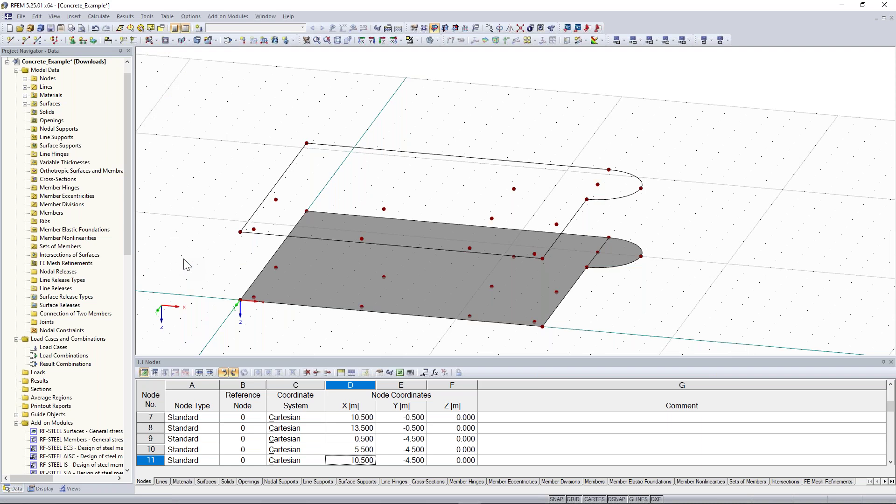
{"action": "double_click", "coordinate": [366, 239]}
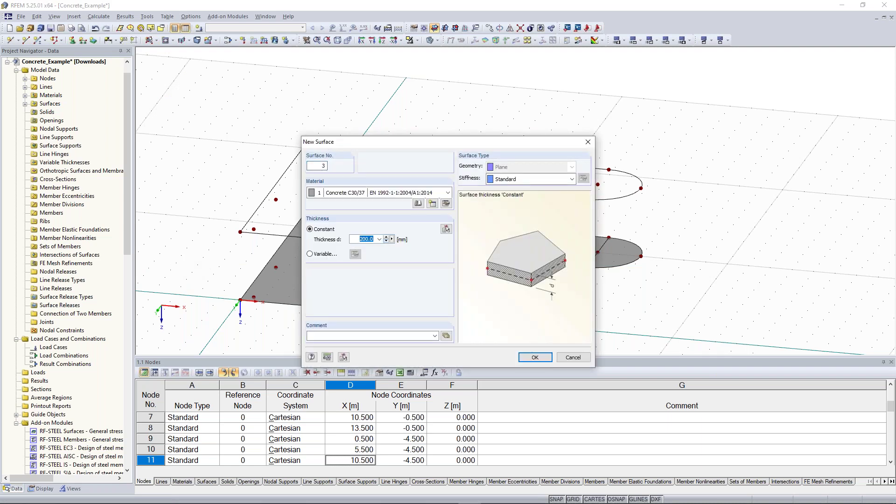
{"action": "type", "text": "3"}
{"action": "left_click", "coordinate": [532, 358]}
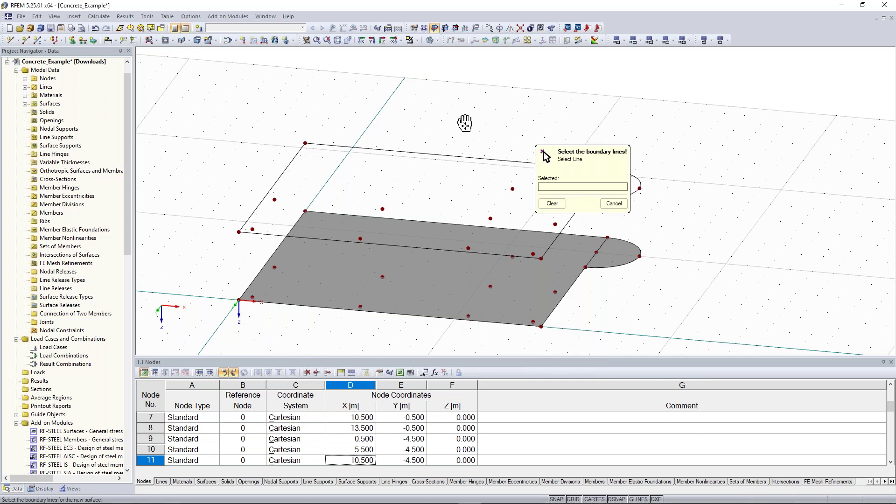
{"action": "left_click", "coordinate": [429, 149]}
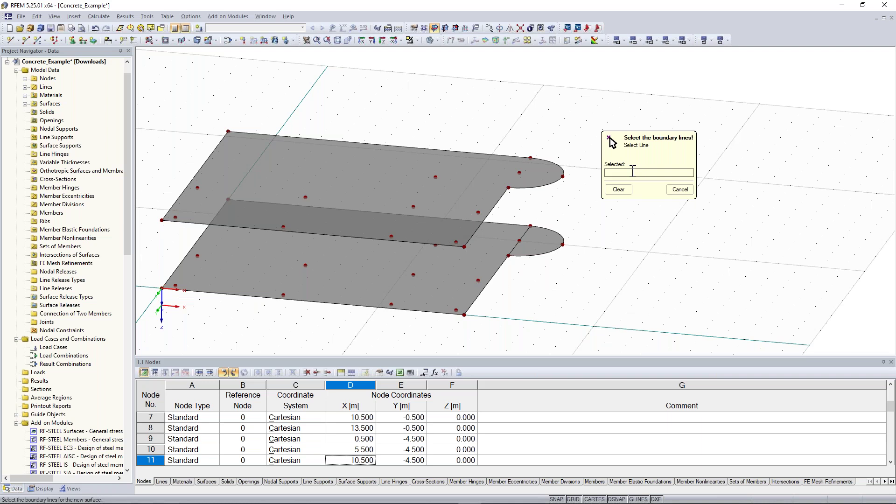
Step: Create a circular opening with a radius of 1.8 m in the upper slab, centred on the semicircle's centre node (14, -10, -3.25)
{"action": "scroll", "coordinate": [522, 174], "scroll_direction": "up", "scroll_amount": 3}
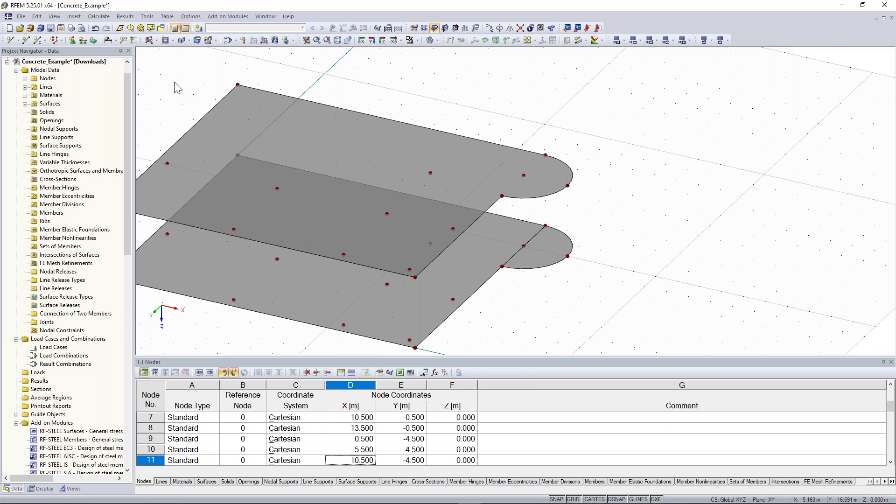
{"action": "left_click", "coordinate": [172, 42]}
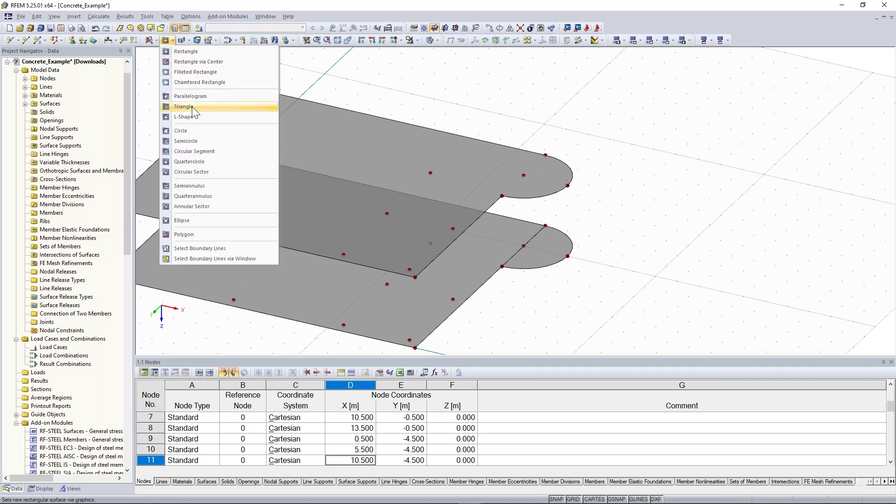
{"action": "left_click", "coordinate": [198, 133]}
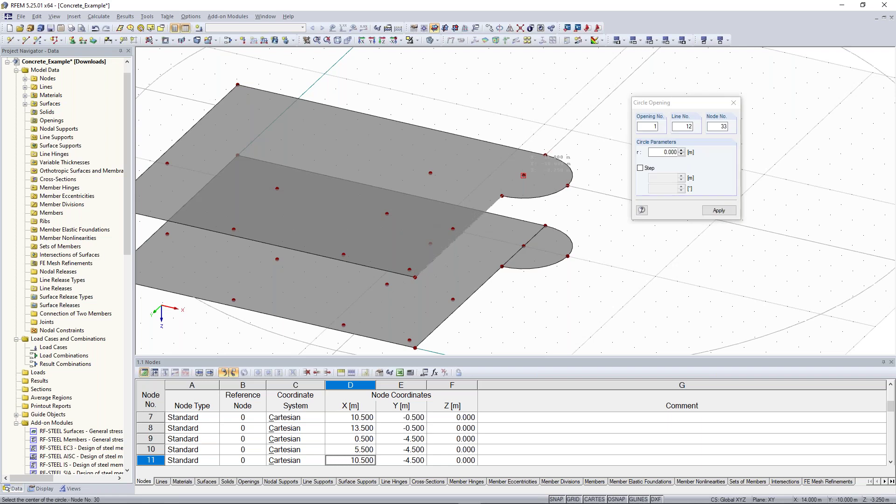
{"action": "left_click", "coordinate": [523, 175]}
{"action": "middle_click_drag", "start_coordinate": [523, 175], "coordinate": [562, 141]}
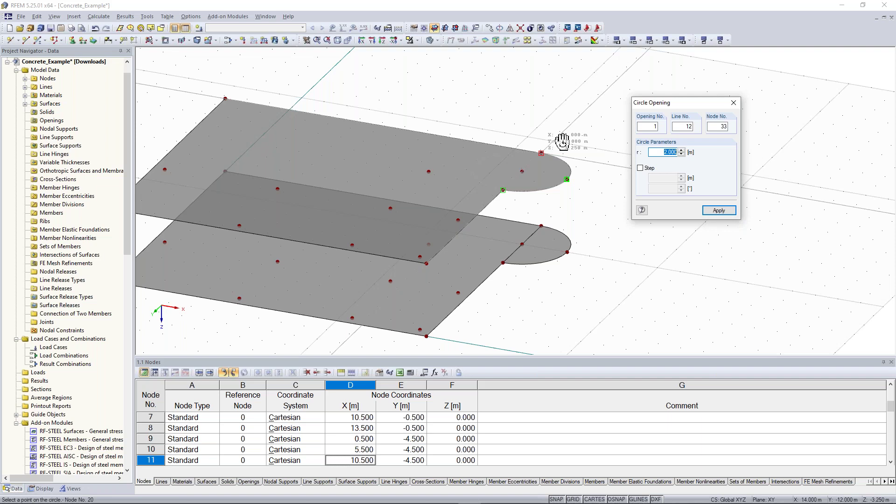
{"action": "middle_click_drag", "start_coordinate": [562, 139], "coordinate": [560, 141], "text": "ctrl"}
{"action": "scroll", "coordinate": [532, 168], "scroll_direction": "up", "scroll_amount": 2}
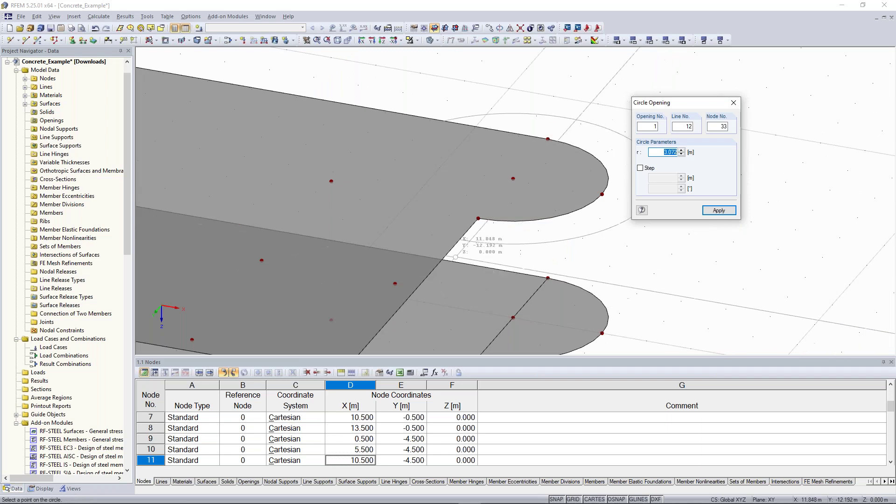
{"action": "middle_click_drag", "start_coordinate": [490, 230], "coordinate": [491, 224], "text": "ctrl"}
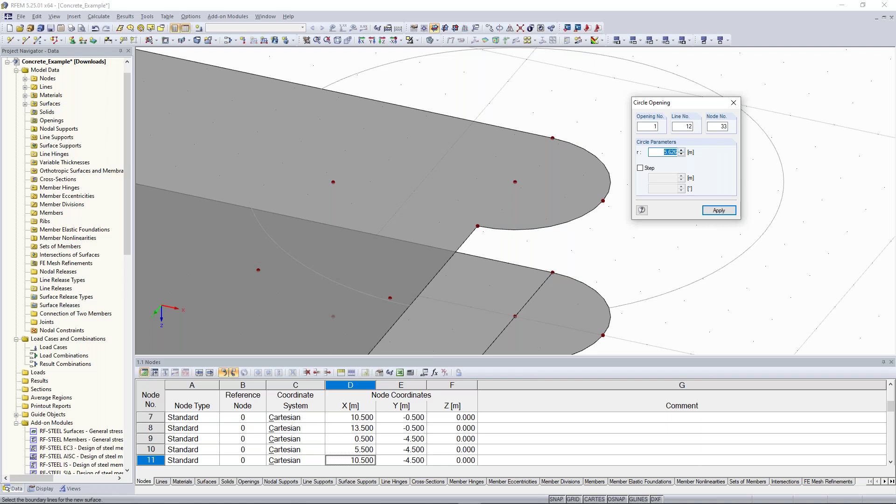
{"action": "type", "text": "1.5"}
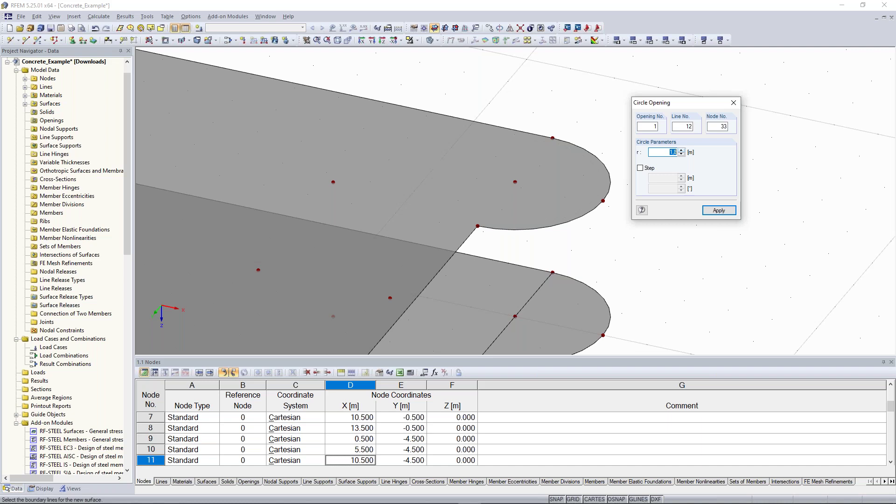
{"action": "scroll", "coordinate": [690, 155], "scroll_direction": "down", "scroll_amount": 2}
{"action": "key", "text": "Return"}
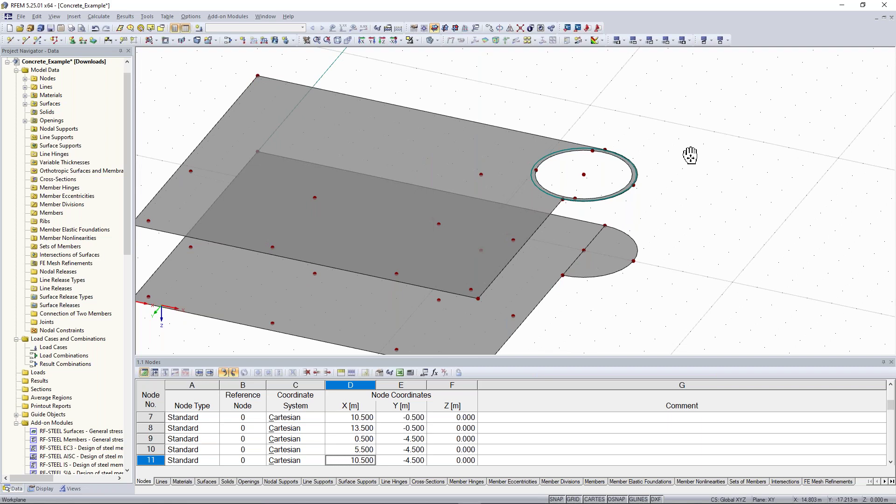
{"action": "scroll", "coordinate": [690, 155], "scroll_direction": "down", "scroll_amount": 1}
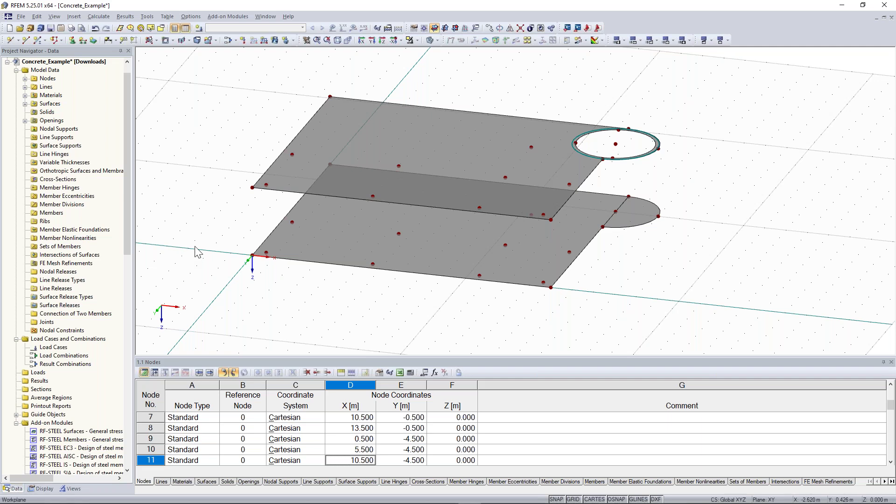
Step: Isolate the whole upper level, slab, opening and nodes, using visibility by selected objects
{"action": "middle_click_drag", "start_coordinate": [196, 252], "coordinate": [594, 287], "text": "ctrl"}
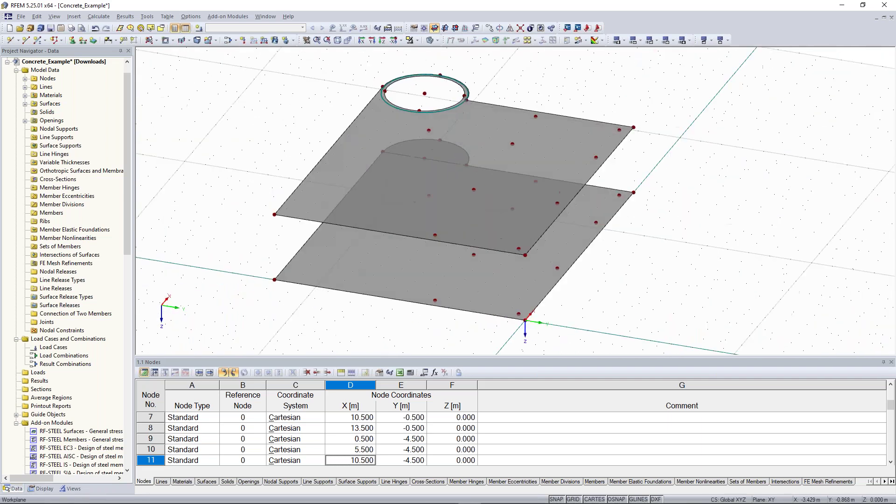
{"action": "middle_click_drag", "start_coordinate": [274, 238], "coordinate": [302, 200]}
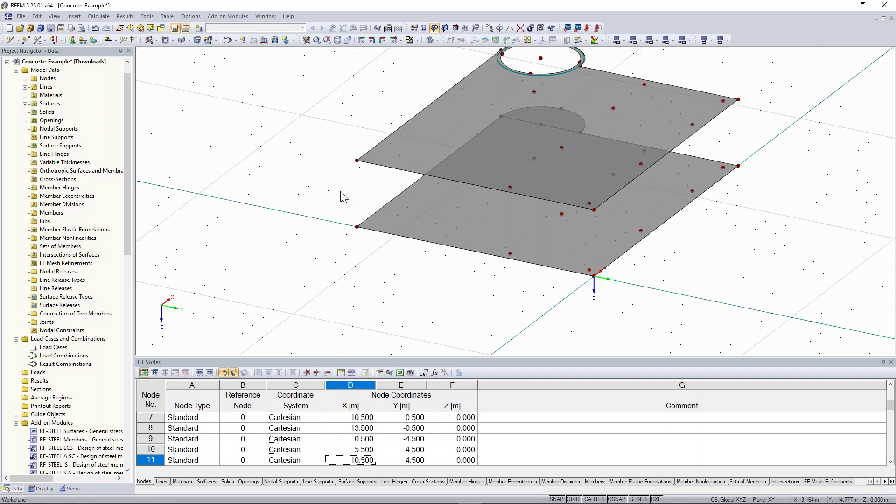
{"action": "scroll", "coordinate": [344, 197], "scroll_direction": "up", "scroll_amount": 1}
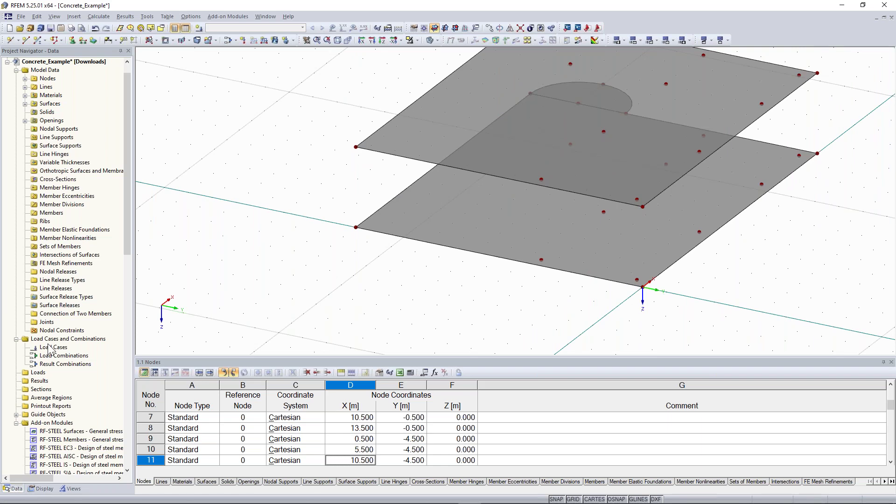
{"action": "middle_click_drag", "start_coordinate": [336, 170], "coordinate": [340, 248], "text": "ctrl"}
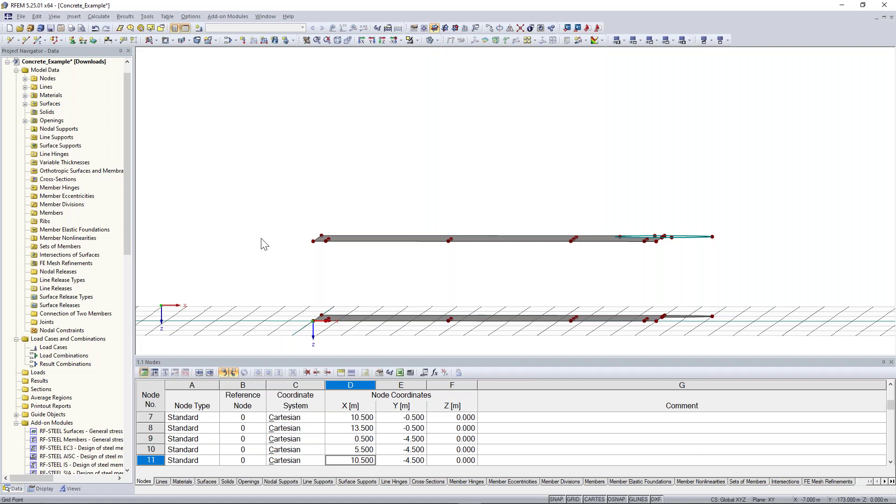
{"action": "left_click_drag", "start_coordinate": [245, 166], "coordinate": [764, 278]}
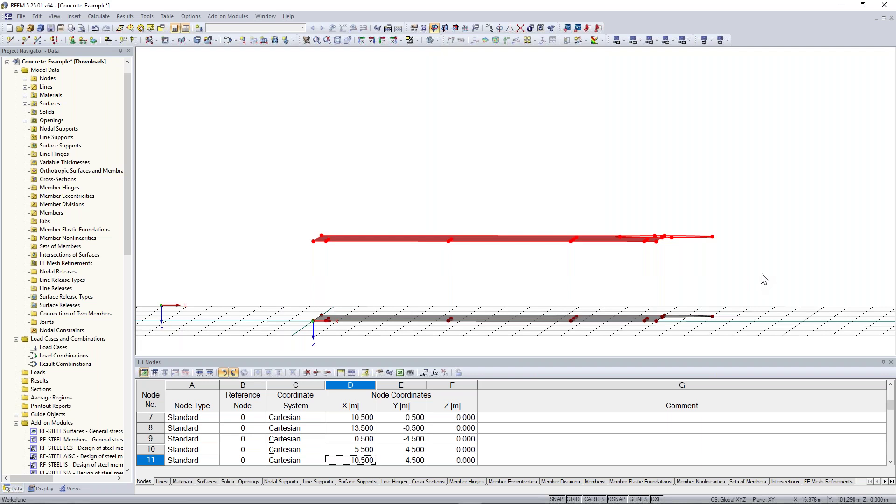
{"action": "left_click", "coordinate": [410, 40]}
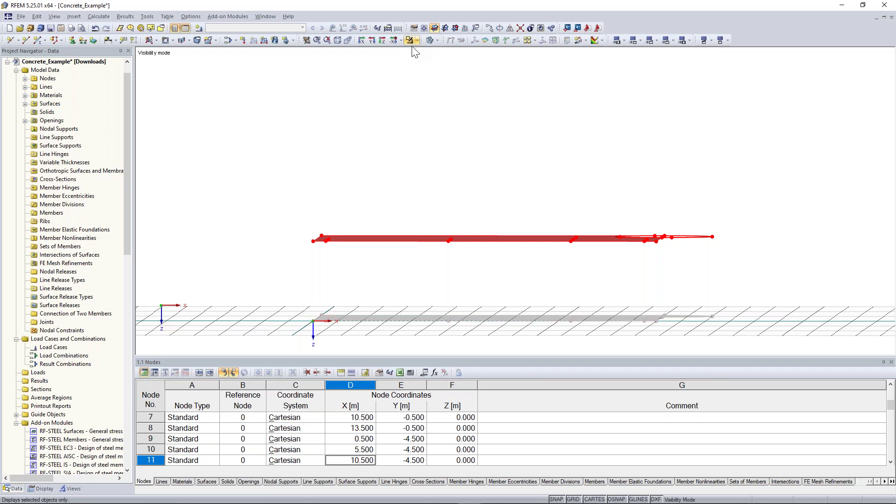
Step: Turn off the display of hidden objects in the background and show the upper slab in plan view along Z
{"action": "middle_click_drag", "start_coordinate": [453, 145], "coordinate": [302, 140], "text": "ctrl"}
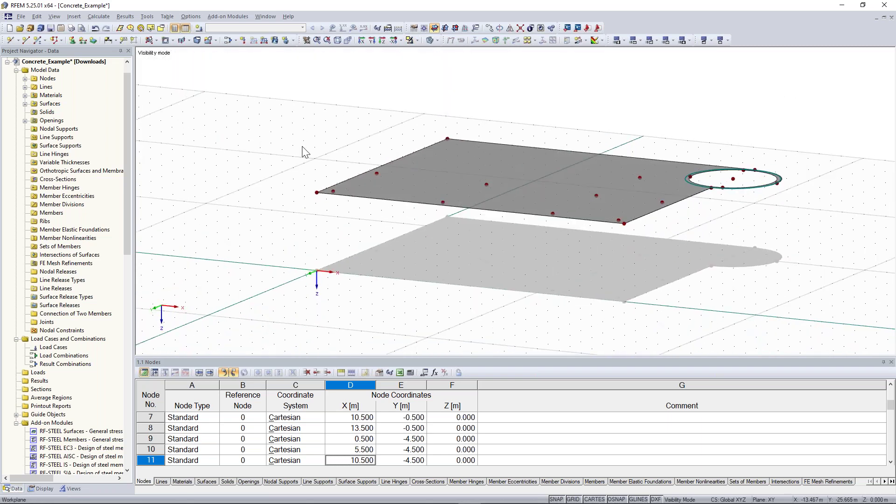
{"action": "middle_click_drag", "start_coordinate": [501, 285], "coordinate": [448, 270]}
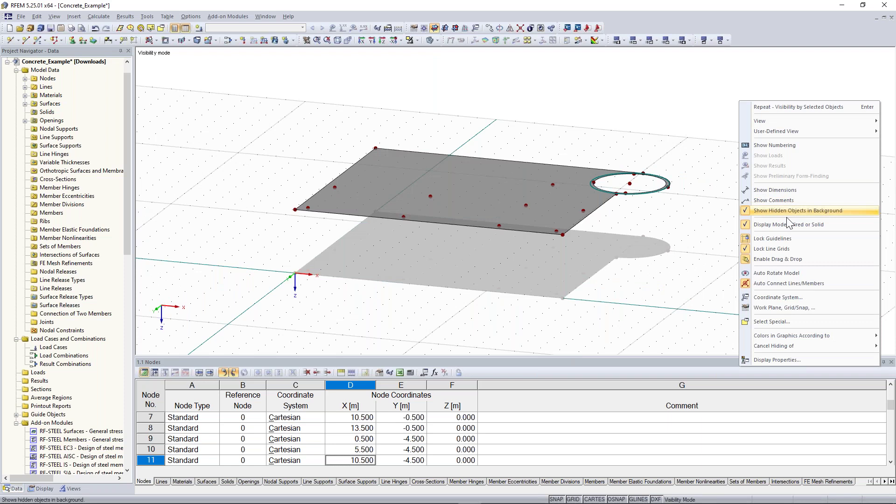
{"action": "left_click", "coordinate": [788, 211]}
{"action": "middle_click_drag", "start_coordinate": [686, 258], "coordinate": [725, 226], "text": "ctrl"}
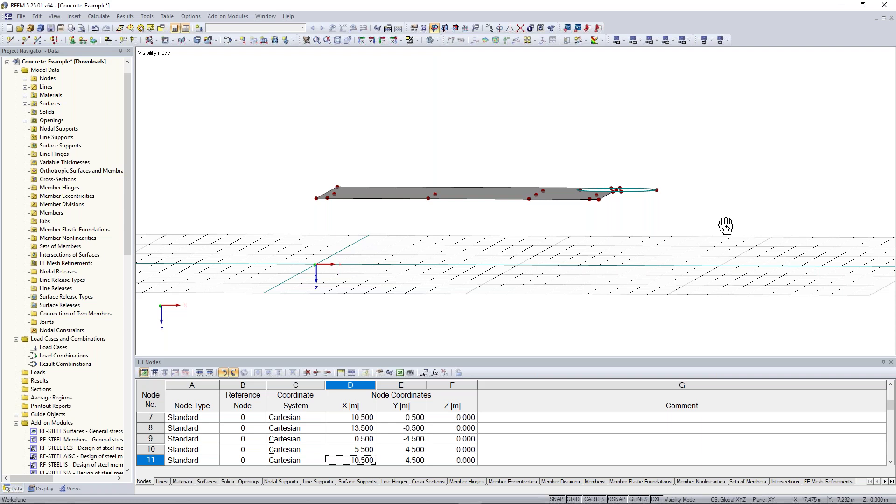
{"action": "left_click", "coordinate": [383, 41]}
{"action": "scroll", "coordinate": [405, 55], "scroll_direction": "down", "scroll_amount": 1}
{"action": "middle_click_drag", "start_coordinate": [405, 58], "coordinate": [398, 72]}
{"action": "scroll", "coordinate": [362, 117], "scroll_direction": "down", "scroll_amount": 2}
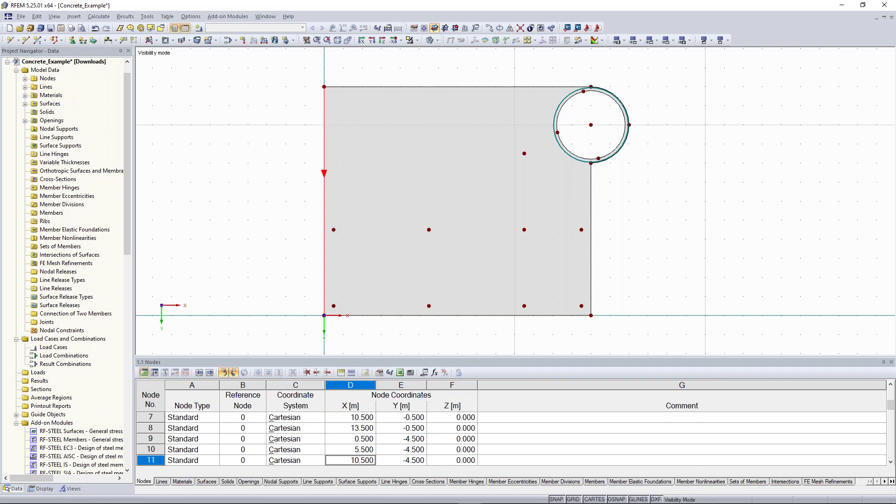
Step: Reverse the orientation of the upper slab's 12 m edge line at X = 0 and restore its original direction
{"action": "right_click", "coordinate": [324, 116]}
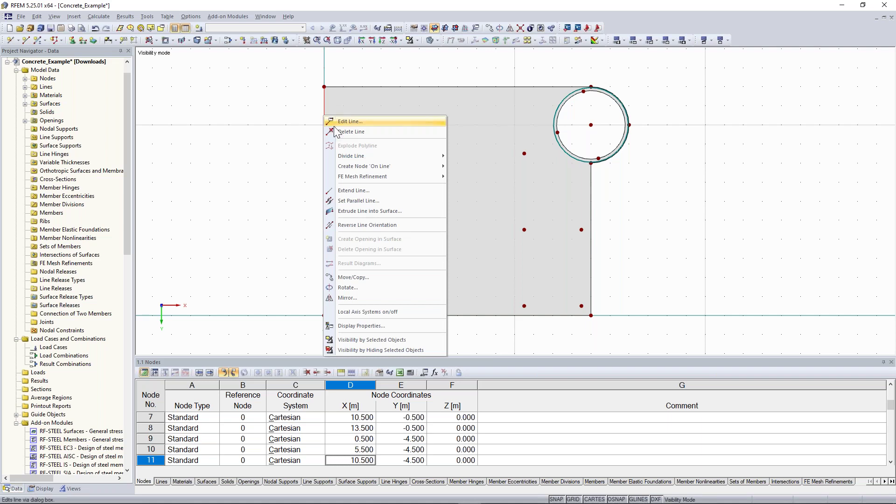
{"action": "left_click", "coordinate": [385, 228]}
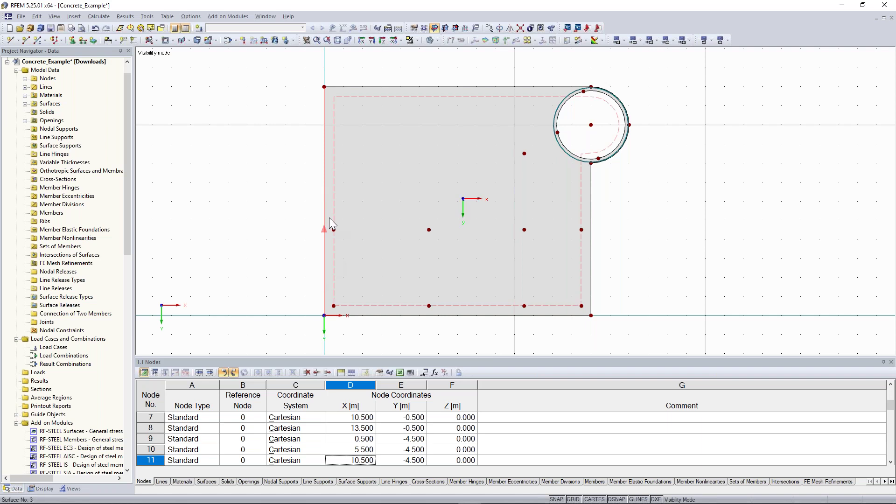
{"action": "right_click", "coordinate": [323, 178]}
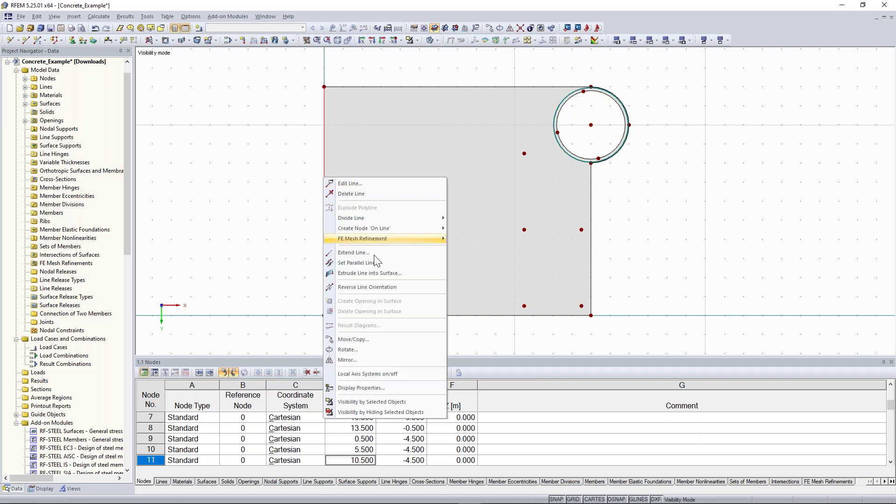
{"action": "left_click", "coordinate": [385, 287]}
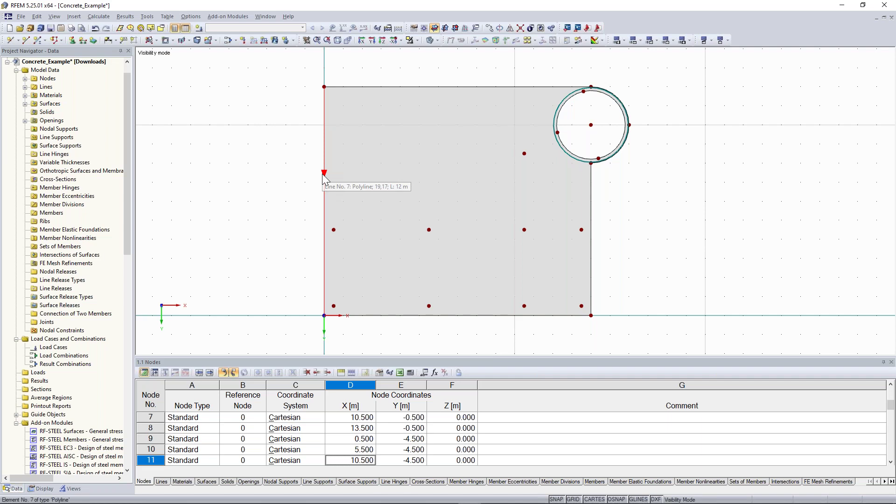
Step: Divide the upper slab's 12 m edge line at X = 0 with a new intermediate node 3.5 m from the line start
{"action": "left_click", "coordinate": [324, 139]}
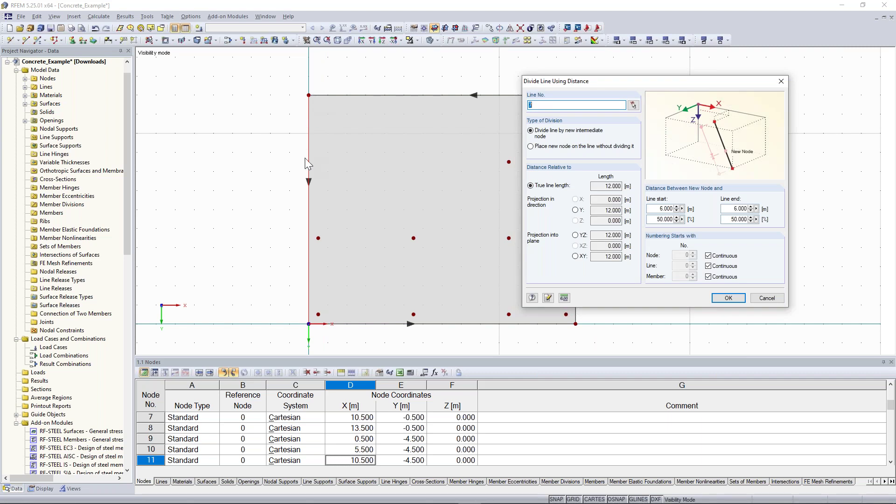
{"action": "double_click", "coordinate": [665, 209]}
{"action": "type", "text": "3.5"}
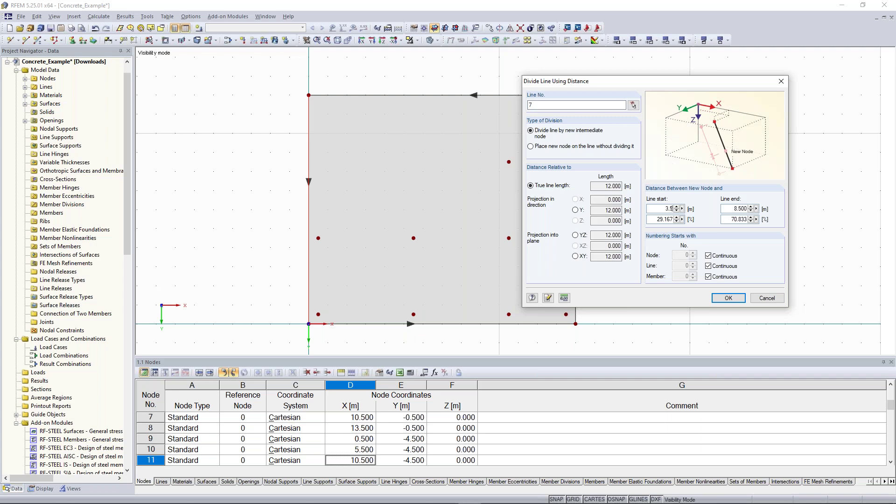
{"action": "left_click", "coordinate": [728, 298]}
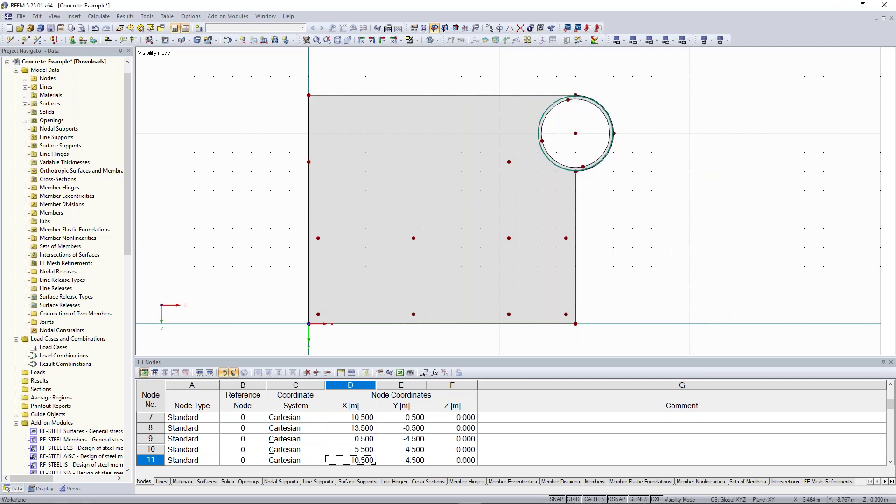
Step: Divide the upper slab's 14 m edge line, running from the semicircle to the opposite corner, with an intermediate node 3.5 m from its start
{"action": "middle_click_drag", "start_coordinate": [252, 117], "coordinate": [216, 151]}
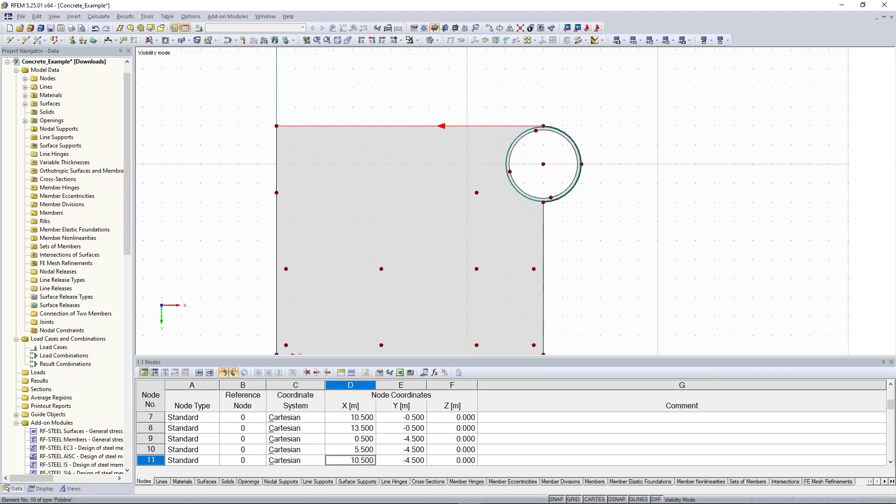
{"action": "right_click", "coordinate": [410, 125]}
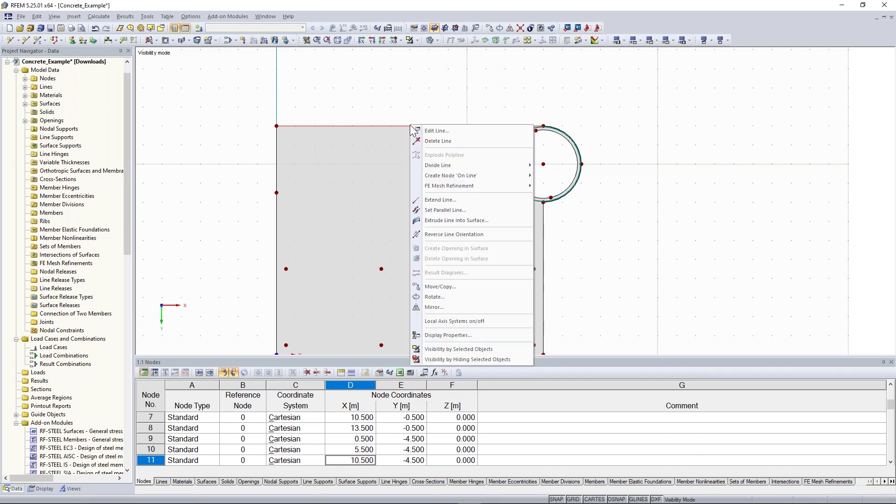
{"action": "mouse_move", "coordinate": [461, 166]}
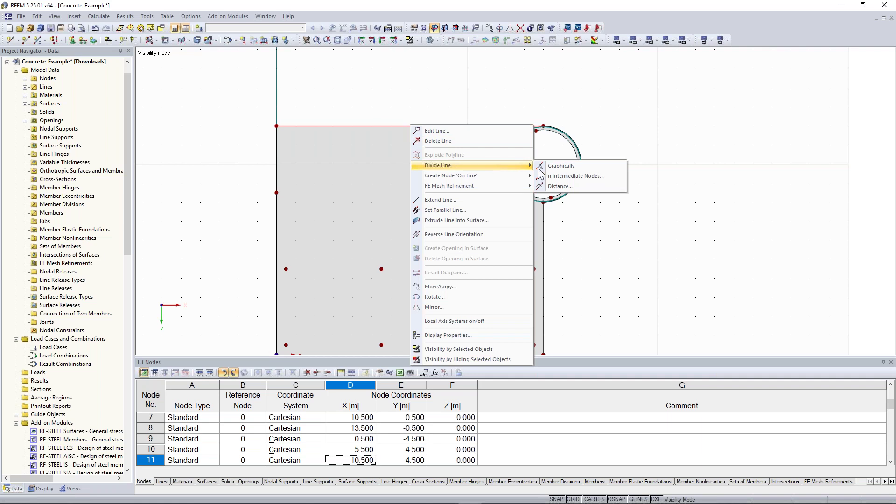
{"action": "left_click", "coordinate": [586, 188]}
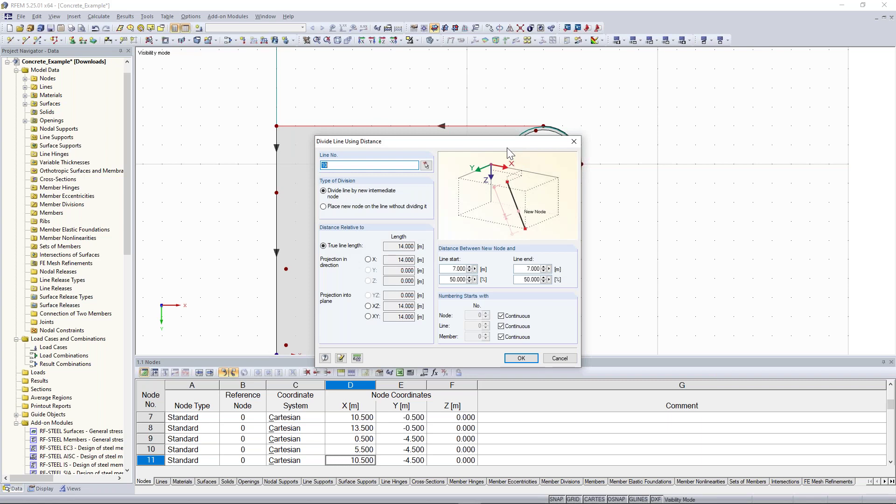
{"action": "left_click_drag", "start_coordinate": [507, 147], "coordinate": [782, 108]}
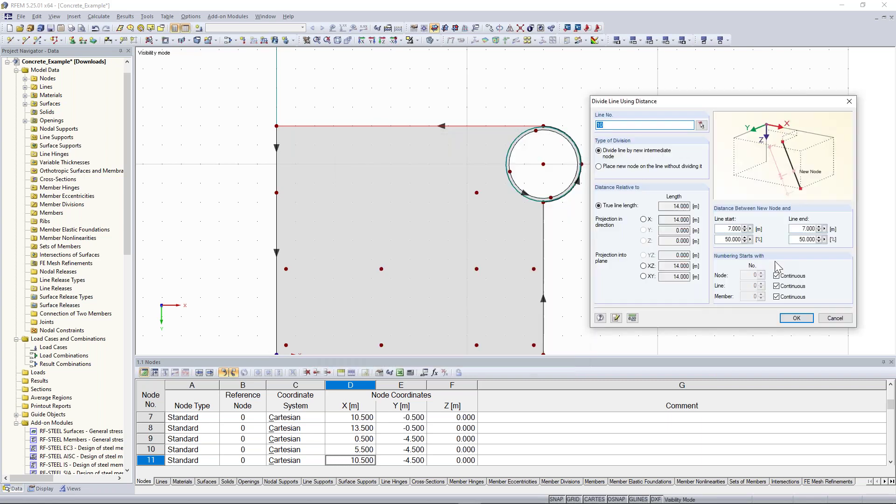
{"action": "left_click", "coordinate": [738, 228]}
{"action": "type", "text": "3.5"}
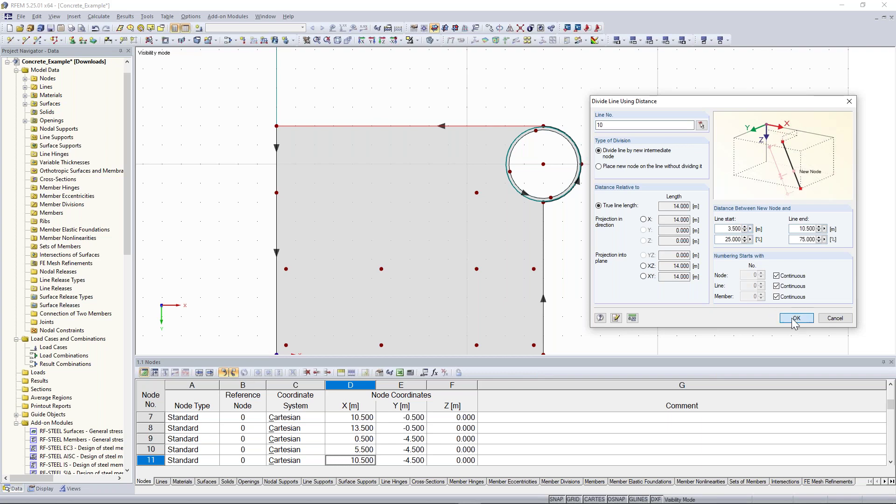
{"action": "left_click", "coordinate": [797, 318]}
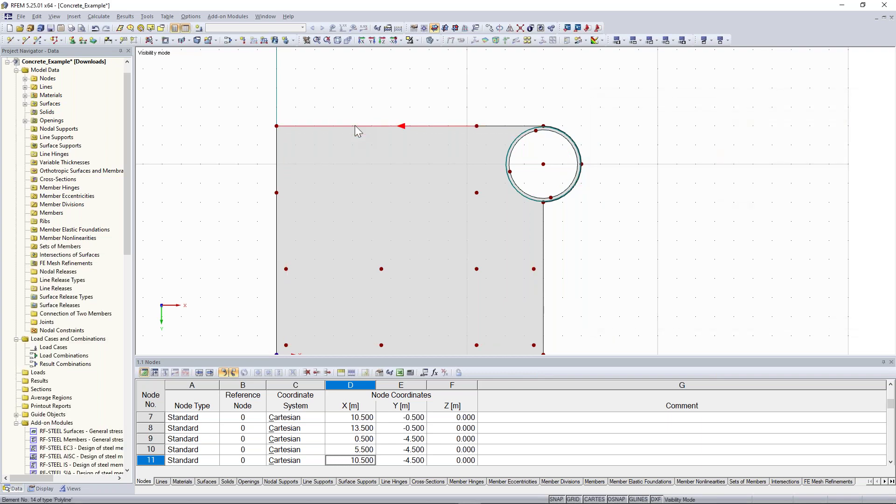
Step: Divide the remaining 10.5 m segment of that edge with an intermediate node 5.5 m from its start
{"action": "right_click", "coordinate": [355, 125]}
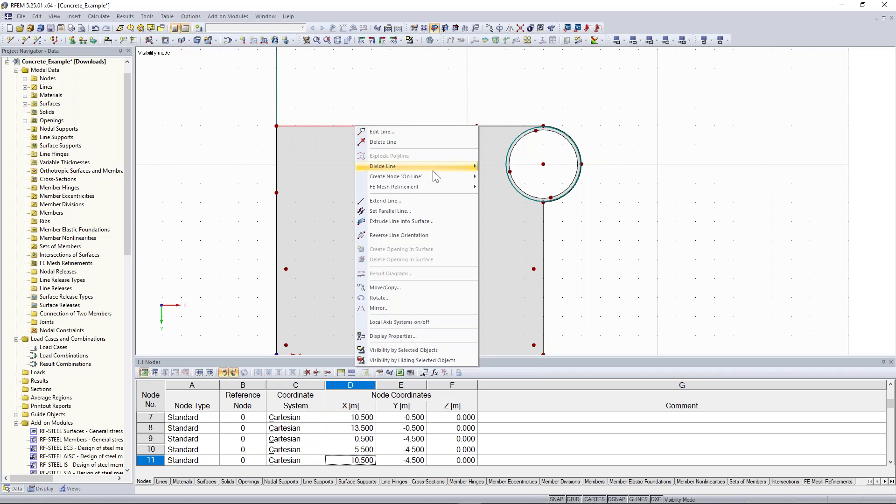
{"action": "mouse_move", "coordinate": [433, 168]}
{"action": "left_click", "coordinate": [509, 177]}
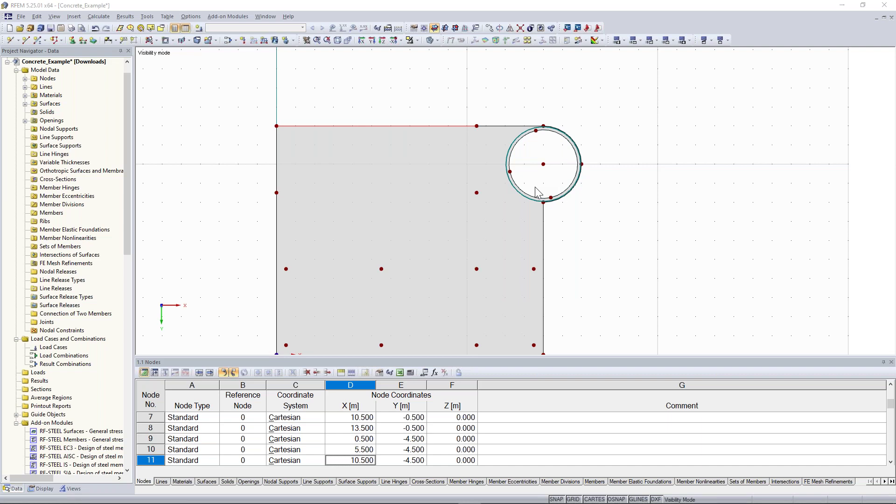
{"action": "left_click", "coordinate": [455, 269]}
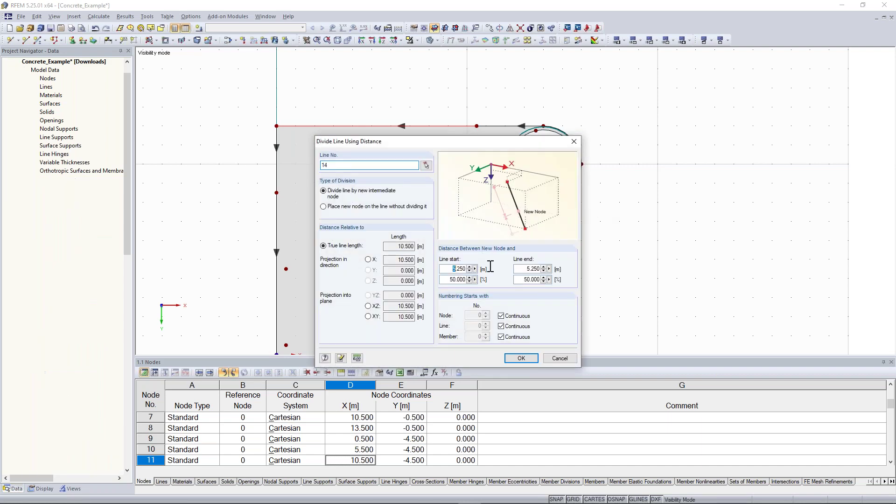
{"action": "type", "text": "5.5"}
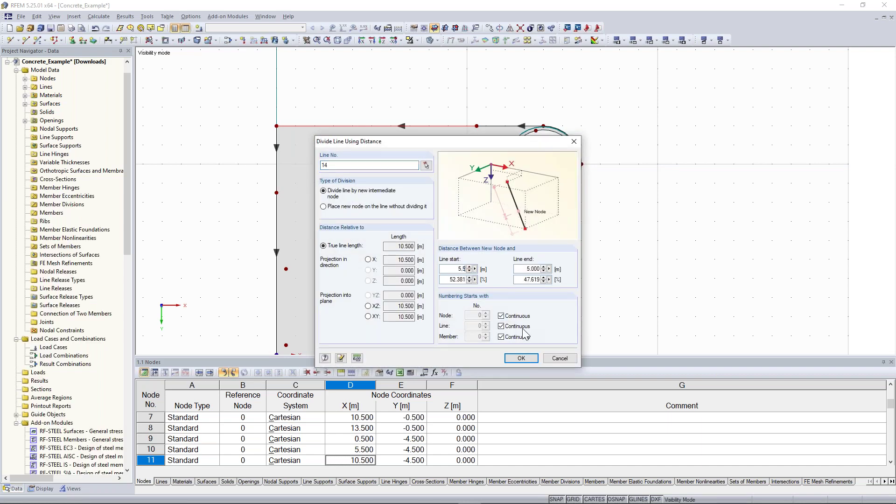
{"action": "left_click", "coordinate": [521, 358]}
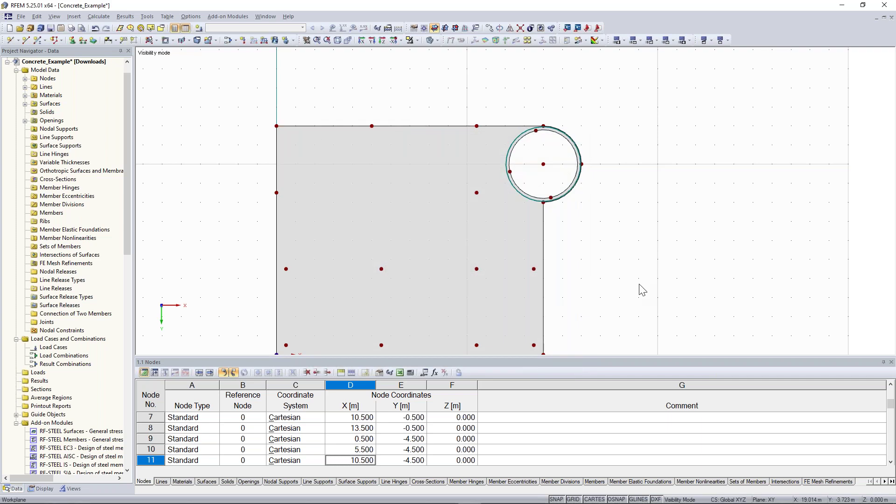
Step: Divide the upper slab's 8 m edge line below the semicircle with an intermediate node about 2 m from the line end
{"action": "scroll", "coordinate": [642, 289], "scroll_direction": "down", "scroll_amount": 1}
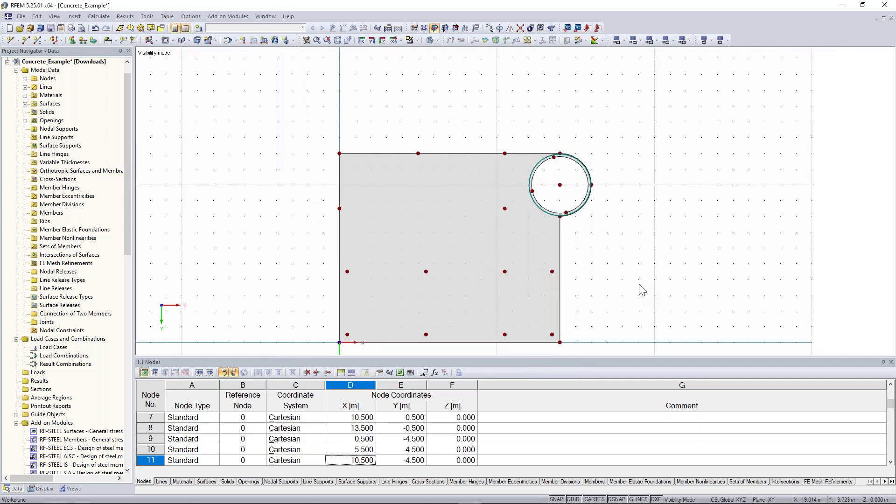
{"action": "middle_click_drag", "start_coordinate": [571, 246], "coordinate": [533, 210]}
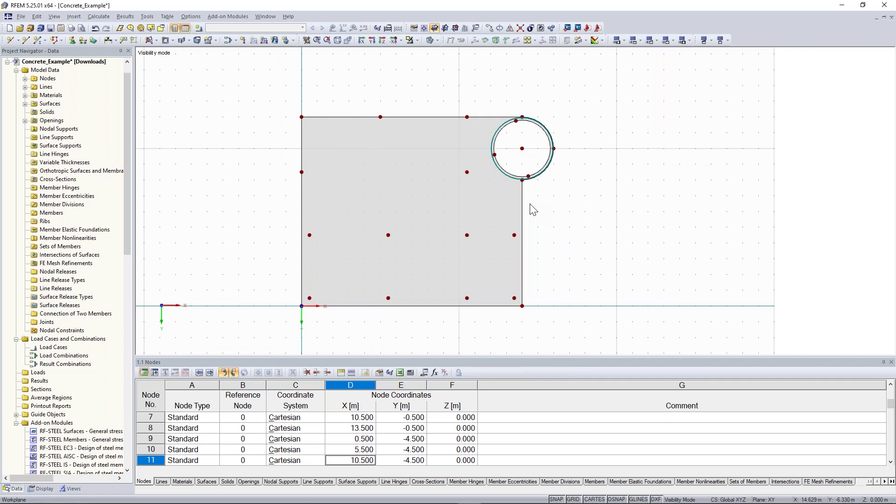
{"action": "right_click", "coordinate": [522, 200]}
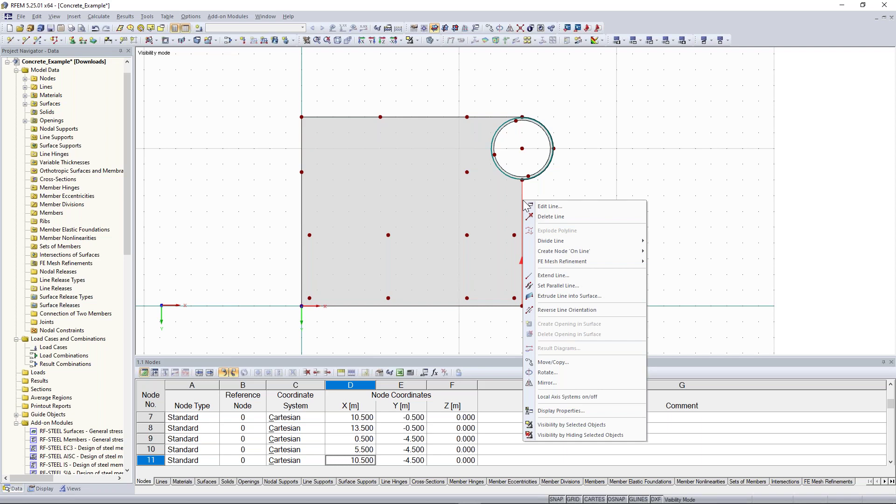
{"action": "left_click", "coordinate": [672, 251]}
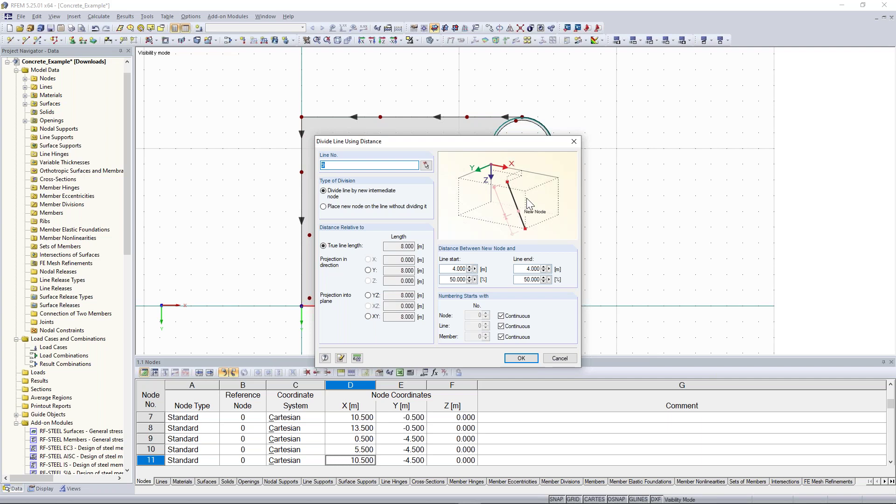
{"action": "left_click_drag", "start_coordinate": [509, 143], "coordinate": [330, 84]}
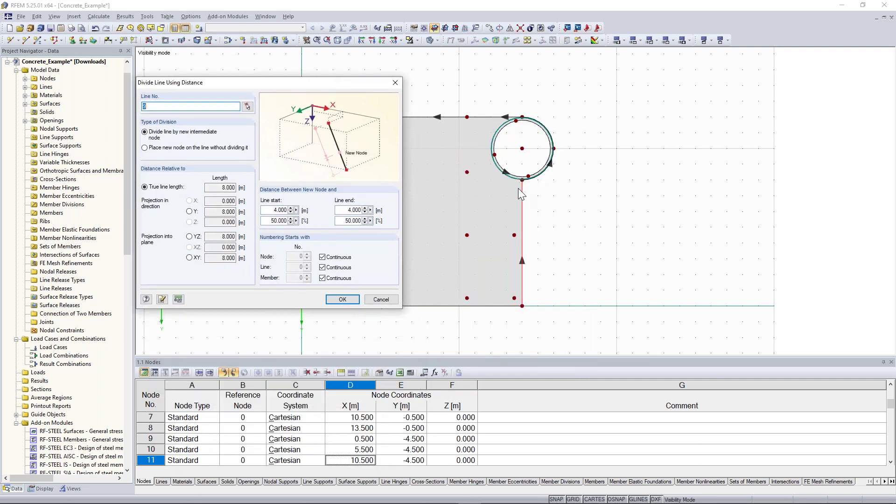
{"action": "left_click", "coordinate": [347, 210]}
{"action": "left_click", "coordinate": [342, 299]}
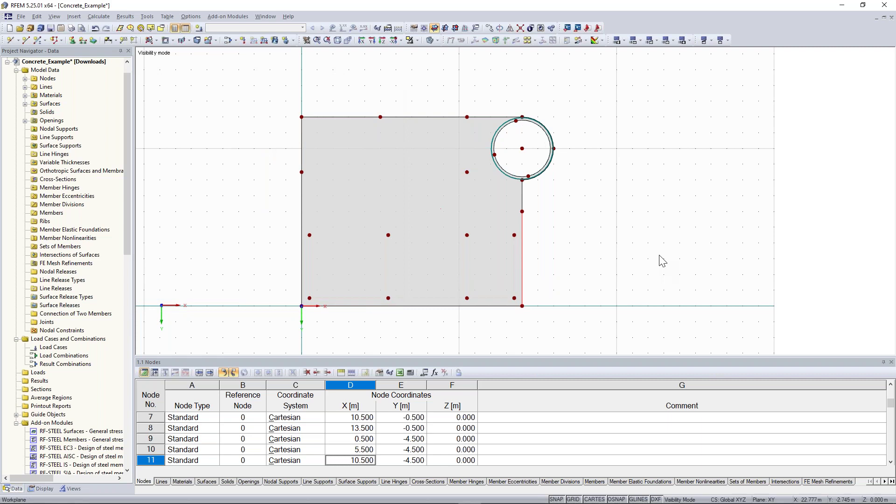
Step: Add linear dimensions to the segments of the upper slab's three divided edges, placing the dimension lines outside the slab
{"action": "scroll", "coordinate": [202, 84], "scroll_direction": "down", "scroll_amount": 1}
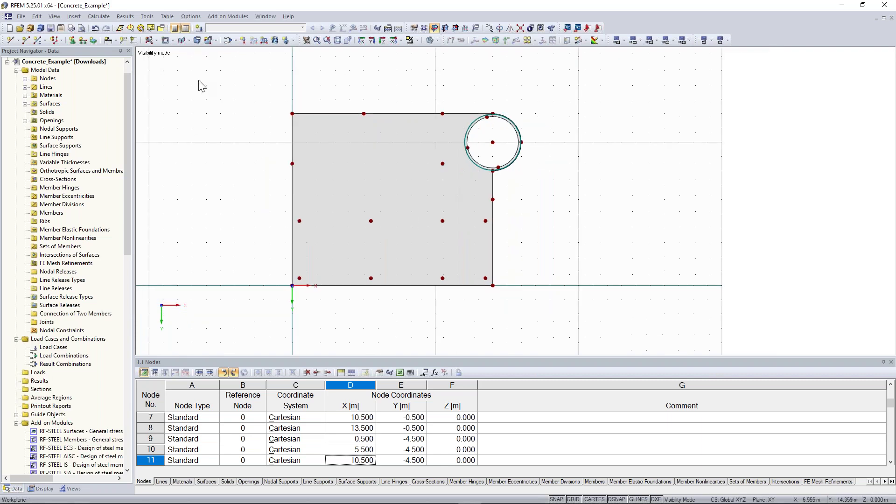
{"action": "middle_click_drag", "start_coordinate": [196, 84], "coordinate": [217, 98]}
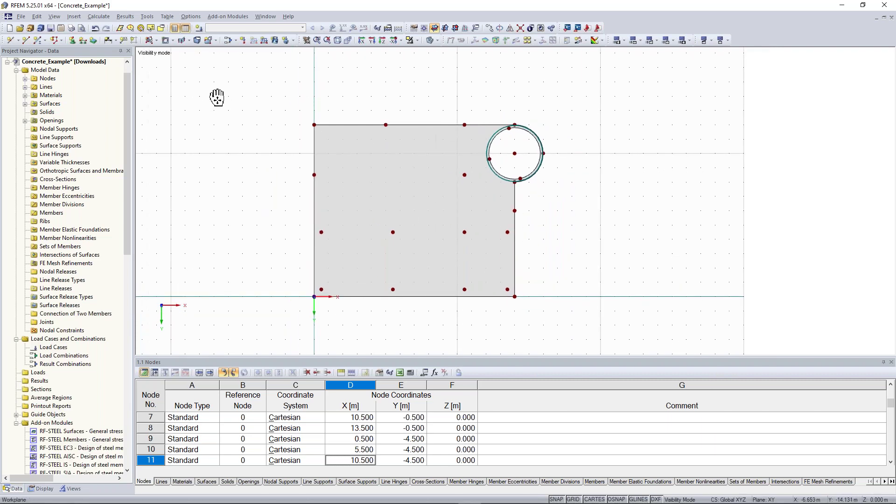
{"action": "middle_click_drag", "start_coordinate": [217, 98], "coordinate": [217, 98]}
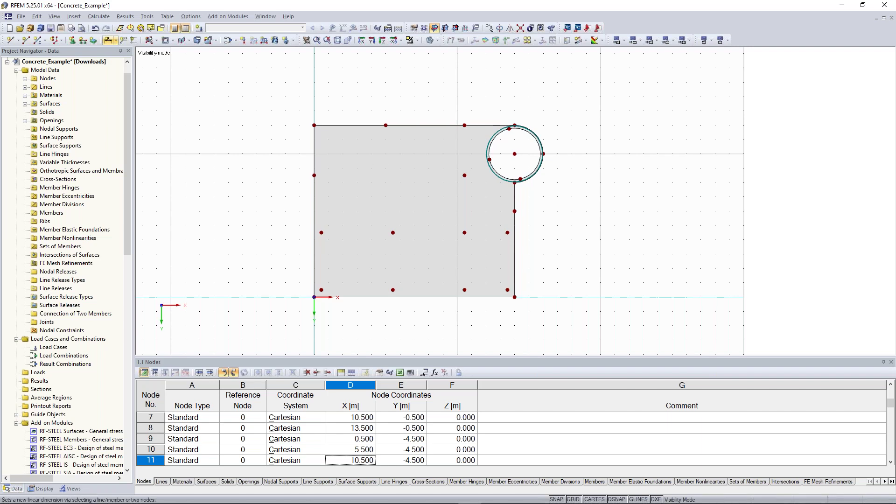
{"action": "left_click", "coordinate": [110, 42]}
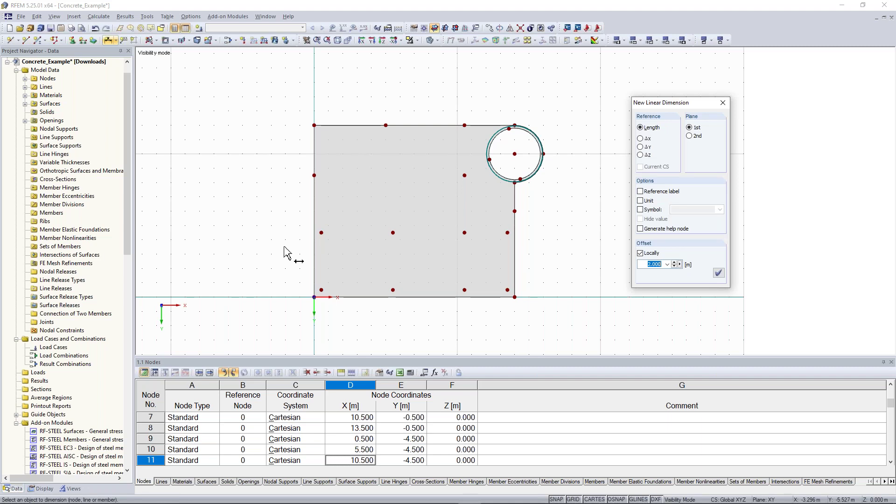
{"action": "left_click", "coordinate": [260, 242]}
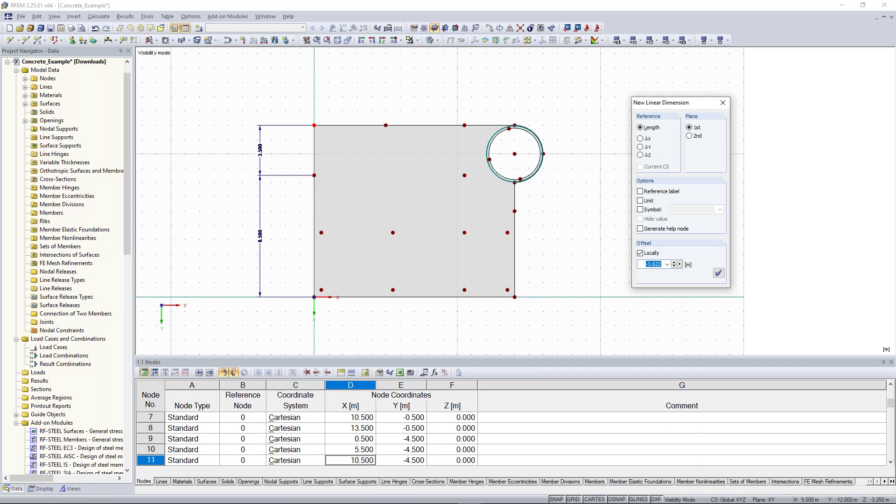
{"action": "left_click", "coordinate": [385, 125]}
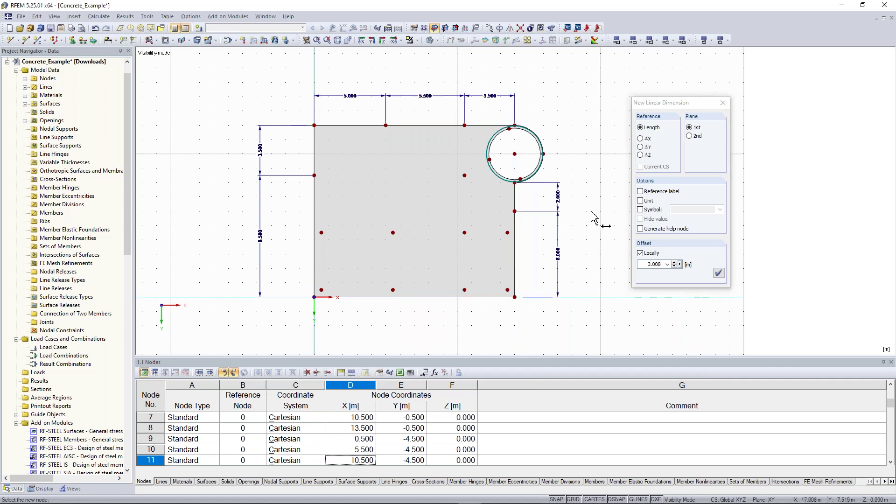
{"action": "key", "text": "Escape"}
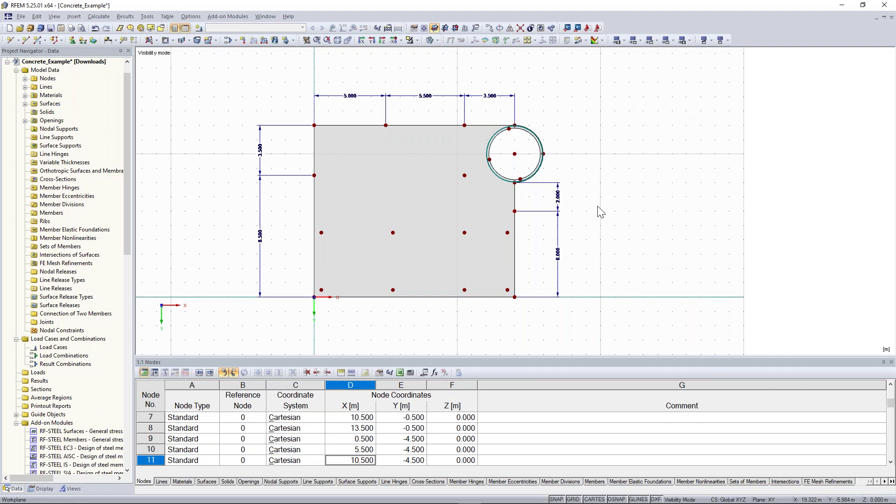
Step: Cancel the visibility mode to display both the upper and lower slabs
{"action": "middle_click_drag", "start_coordinate": [597, 207], "coordinate": [469, 76], "text": "ctrl"}
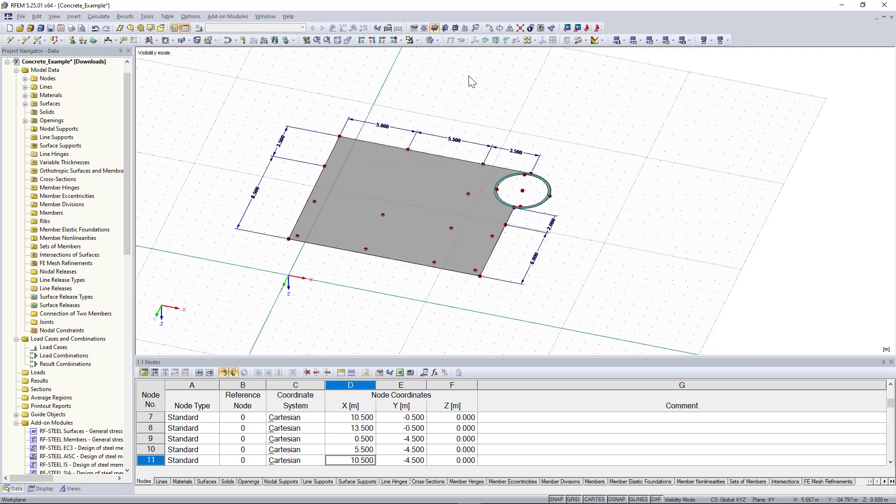
{"action": "left_click", "coordinate": [418, 40]}
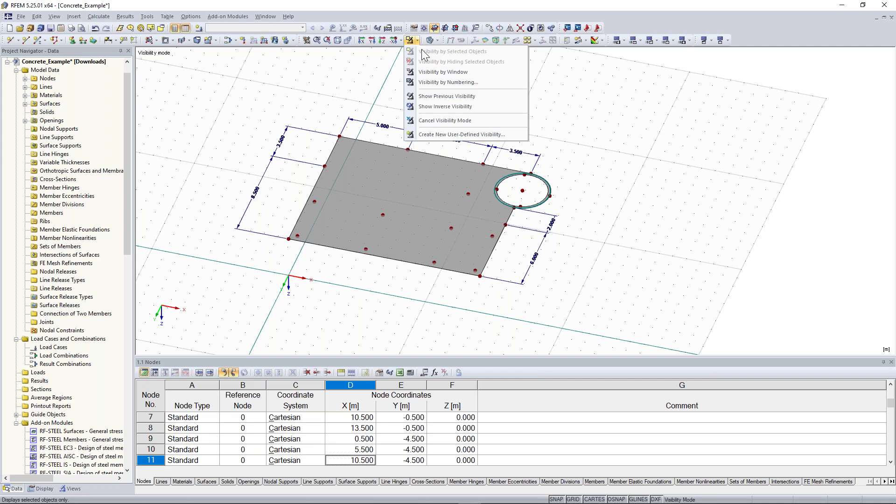
{"action": "left_click", "coordinate": [452, 120]}
Step: Draw a vertical line connecting the upper and lower slab corners where the 3.5 m and 5 m edge segments meet
{"action": "middle_click_drag", "start_coordinate": [605, 205], "coordinate": [436, 328], "text": "ctrl"}
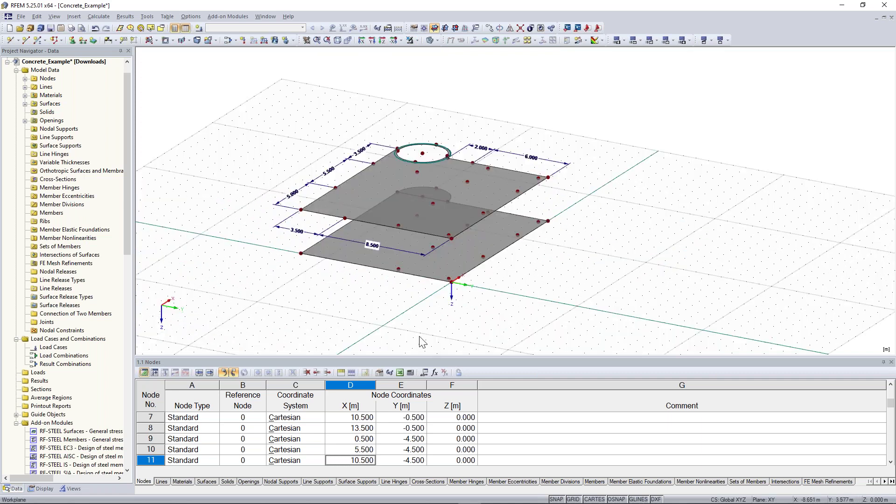
{"action": "middle_click_drag", "start_coordinate": [308, 300], "coordinate": [351, 288]}
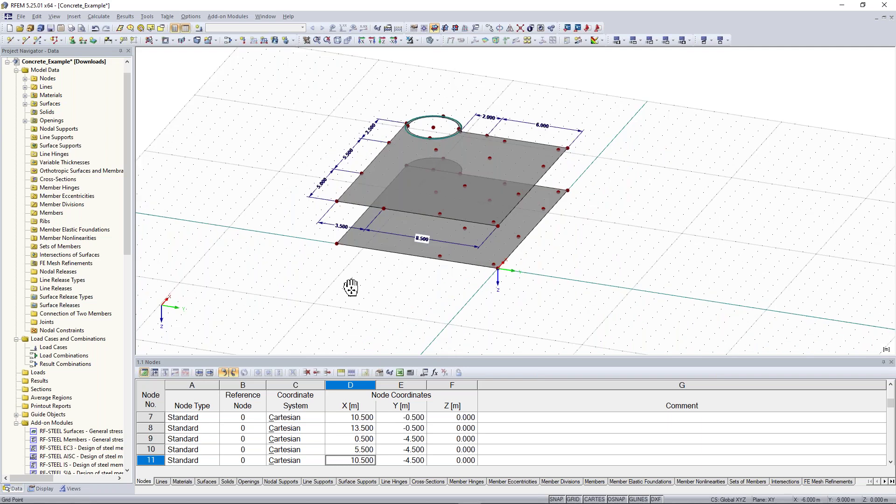
{"action": "middle_click_drag", "start_coordinate": [351, 288], "coordinate": [369, 285]}
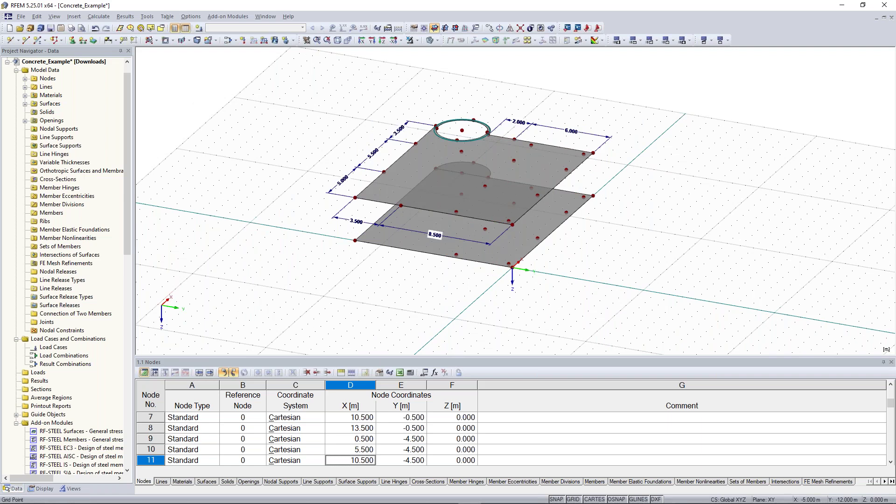
{"action": "scroll", "coordinate": [364, 245], "scroll_direction": "up", "scroll_amount": 2}
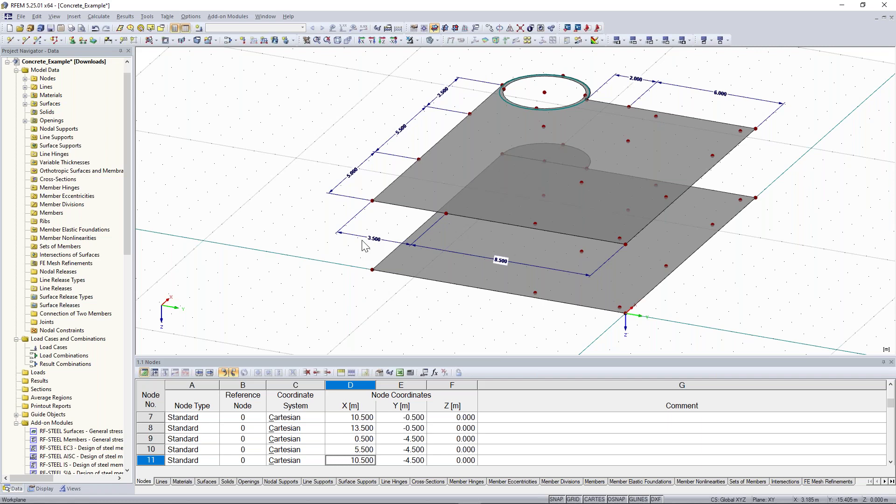
{"action": "left_click", "coordinate": [26, 40]}
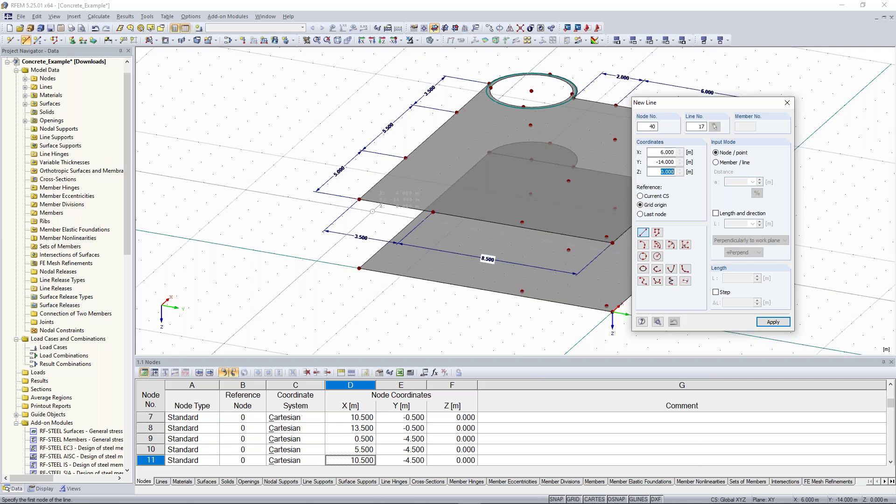
{"action": "key", "text": "Return"}
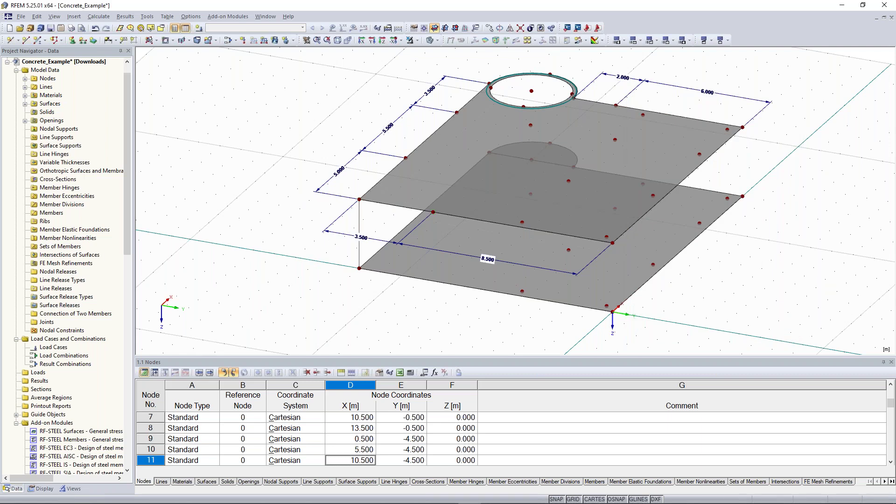
Step: Copy the vertical corner line to the intermediate edge nodes and both semicircle end nodes of the upper slab
{"action": "scroll", "coordinate": [269, 217], "scroll_direction": "down", "scroll_amount": 1}
{"action": "middle_click_drag", "start_coordinate": [270, 216], "coordinate": [237, 228]}
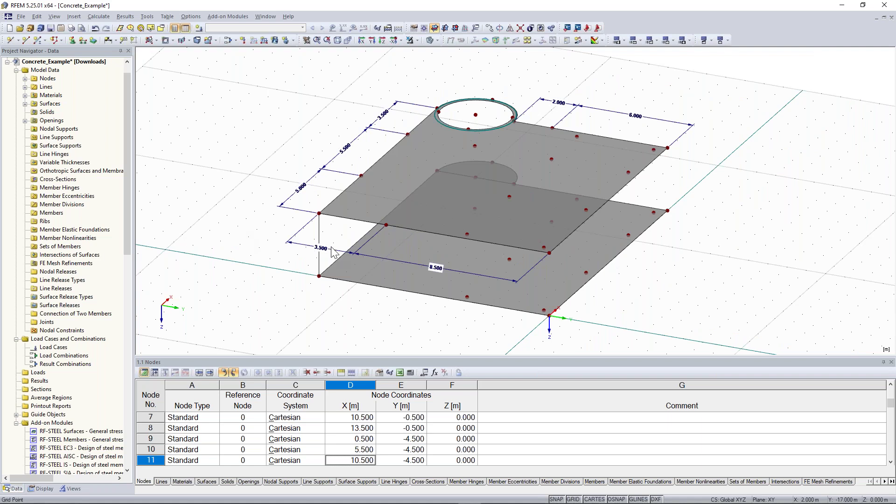
{"action": "scroll", "coordinate": [319, 231], "scroll_direction": "up", "scroll_amount": 1}
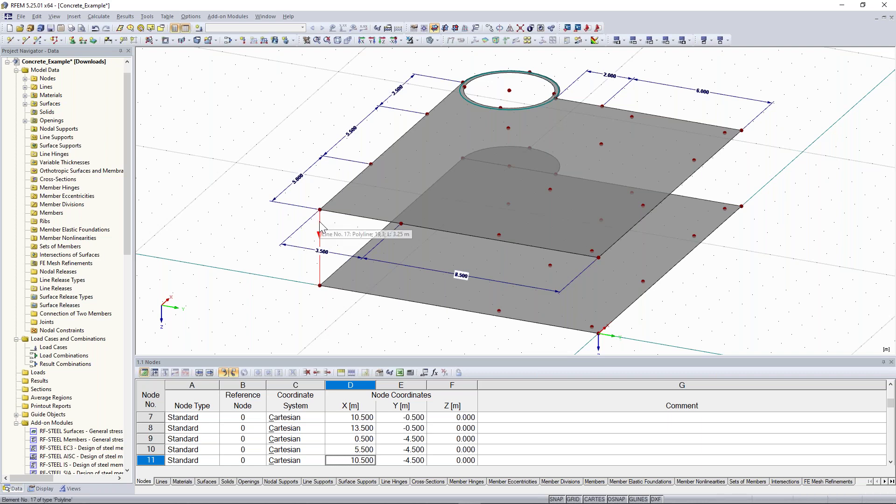
{"action": "left_click_drag", "start_coordinate": [400, 224], "coordinate": [401, 223], "text": "ctrl"}
{"action": "middle_click_drag", "start_coordinate": [189, 265], "coordinate": [424, 281], "text": "ctrl"}
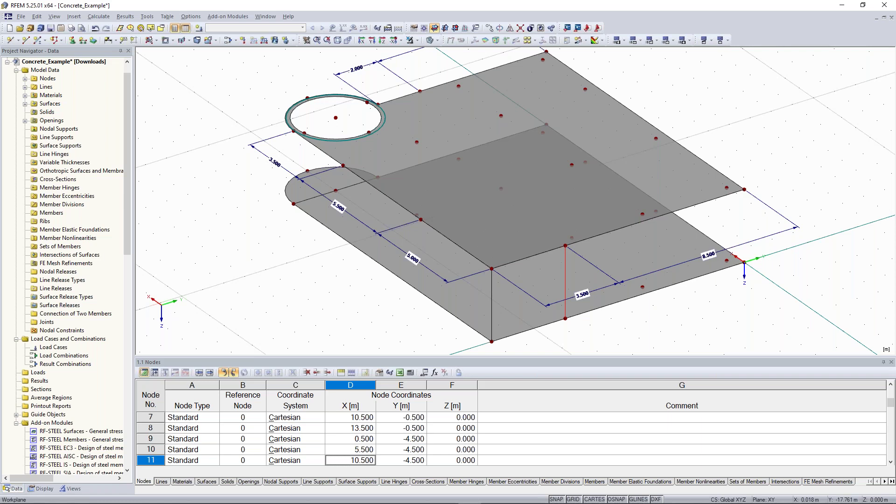
{"action": "middle_click_drag", "start_coordinate": [230, 232], "coordinate": [227, 230], "text": "ctrl"}
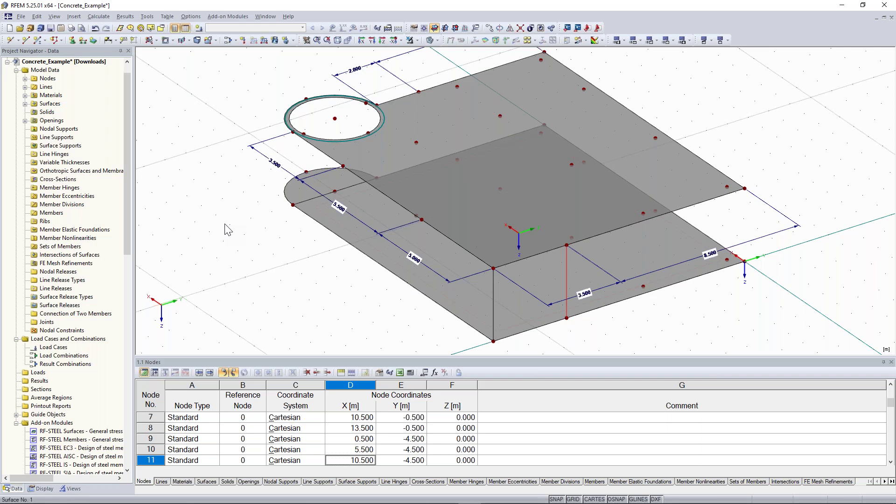
{"action": "middle_click_drag", "start_coordinate": [227, 230], "coordinate": [185, 65], "text": "ctrl"}
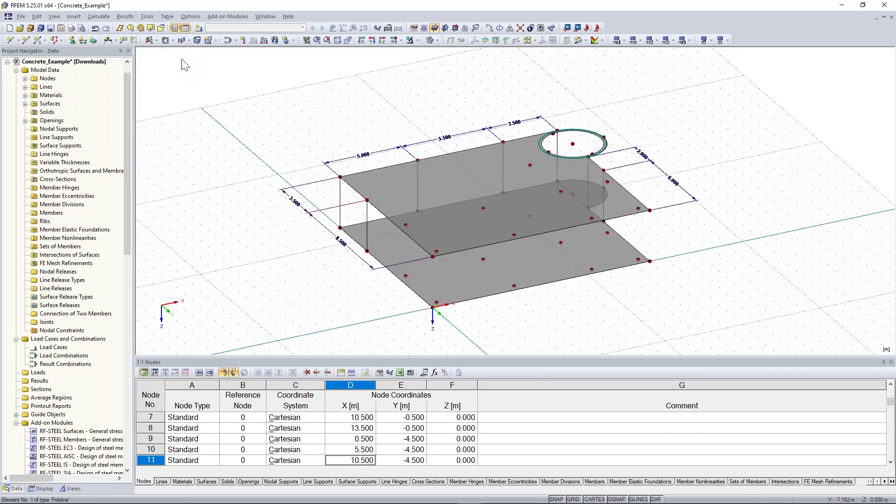
Step: Create a 200 mm thick plane wall surface under the 3.5 m edge segment at the slab corner by selecting its boundary lines
{"action": "left_click", "coordinate": [149, 41]}
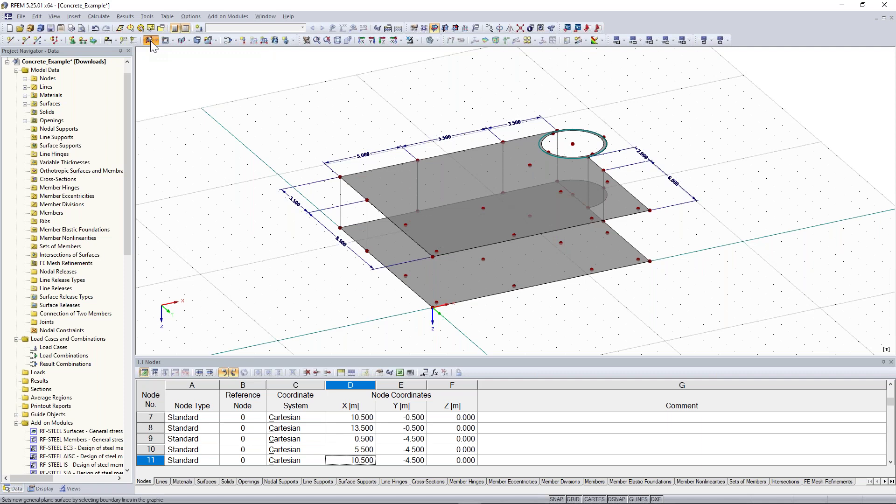
{"action": "left_click", "coordinate": [363, 238]}
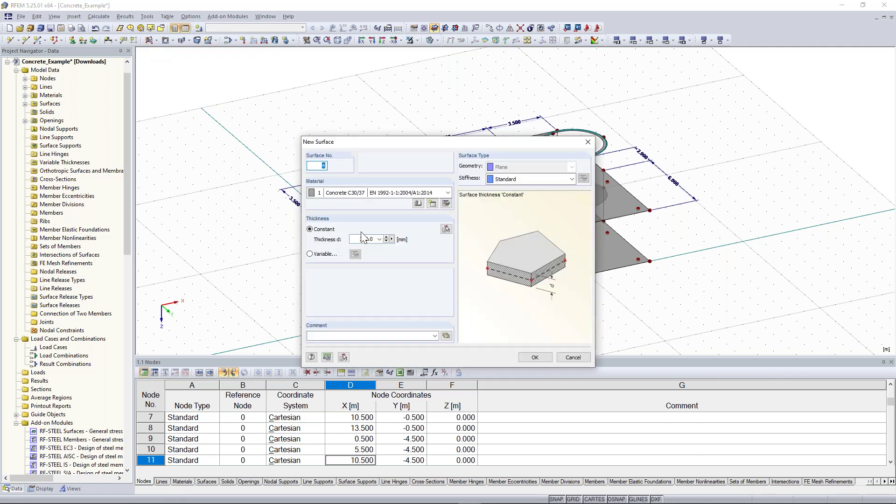
{"action": "double_click", "coordinate": [363, 238]}
{"action": "type", "text": "20"}
{"action": "left_click", "coordinate": [524, 356]}
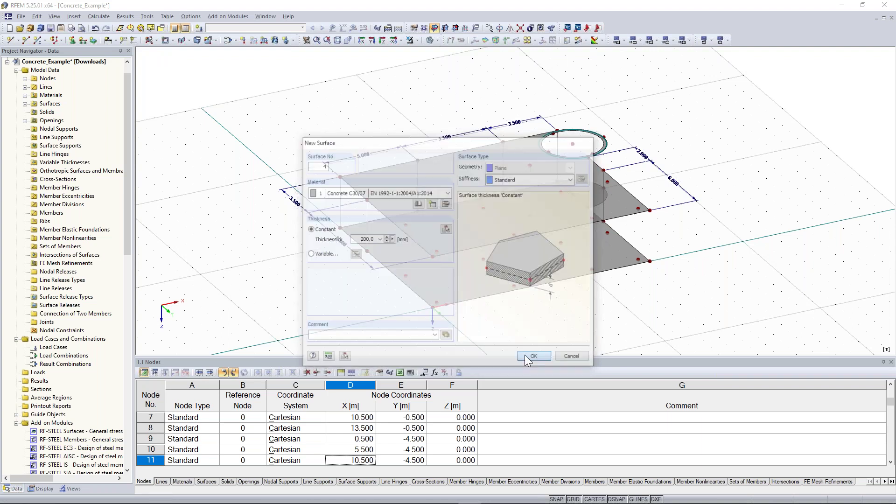
{"action": "left_click", "coordinate": [367, 229]}
{"action": "left_click", "coordinate": [353, 188]}
{"action": "left_click", "coordinate": [354, 238]}
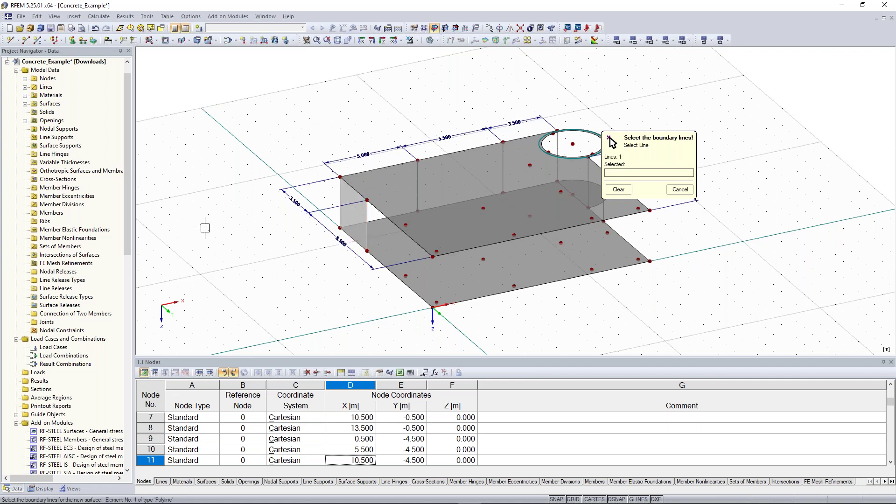
Step: Create the remaining plane wall surfaces along the divided 14 m edge and under the 2 m segment beside the semicircle
{"action": "middle_click_drag", "start_coordinate": [329, 230], "coordinate": [492, 273], "text": "ctrl"}
{"action": "left_click", "coordinate": [484, 270]}
{"action": "left_click", "coordinate": [474, 239]}
{"action": "left_click", "coordinate": [431, 233]}
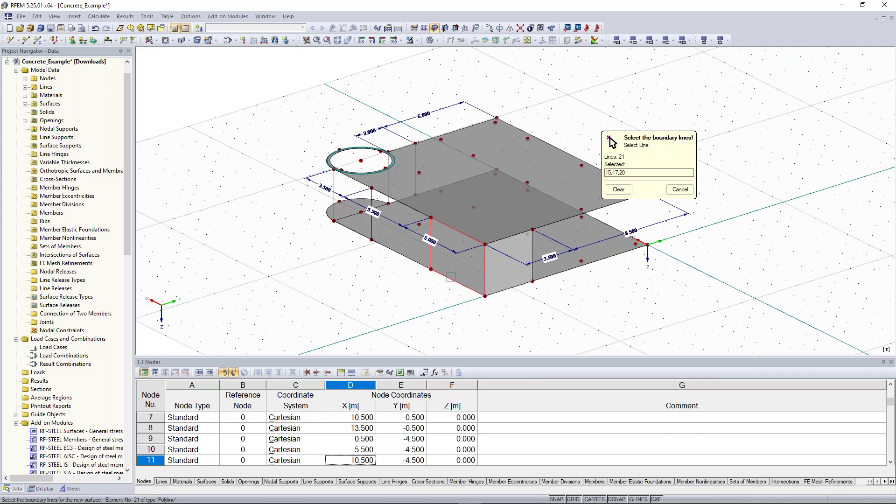
{"action": "middle_click_drag", "start_coordinate": [451, 277], "coordinate": [650, 310], "text": "ctrl"}
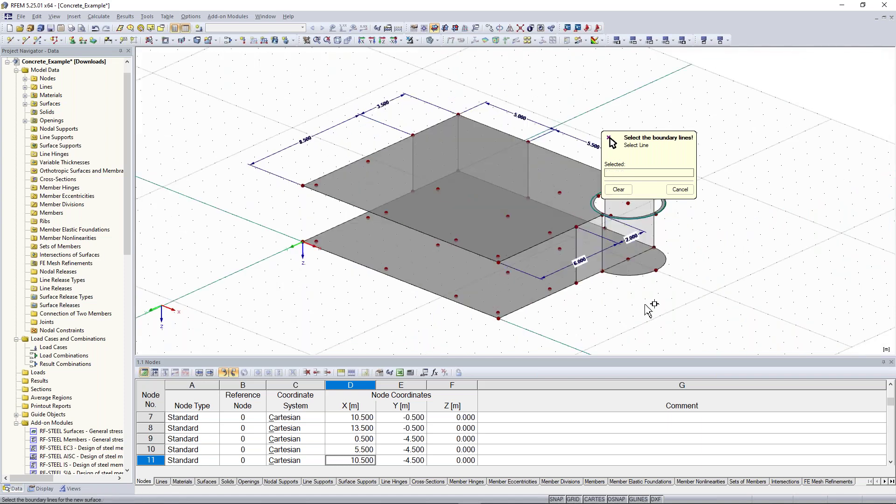
{"action": "middle_click_drag", "start_coordinate": [649, 310], "coordinate": [466, 163], "text": "ctrl"}
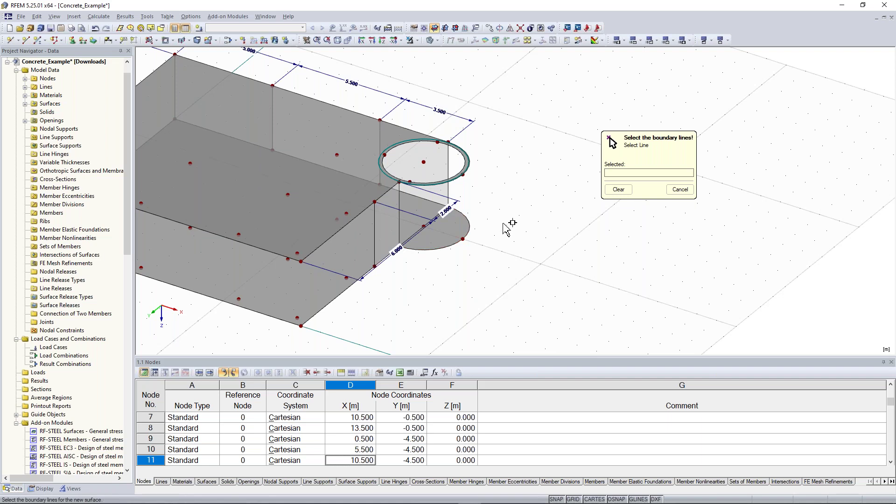
{"action": "middle_click_drag", "start_coordinate": [450, 294], "coordinate": [465, 300], "text": "ctrl"}
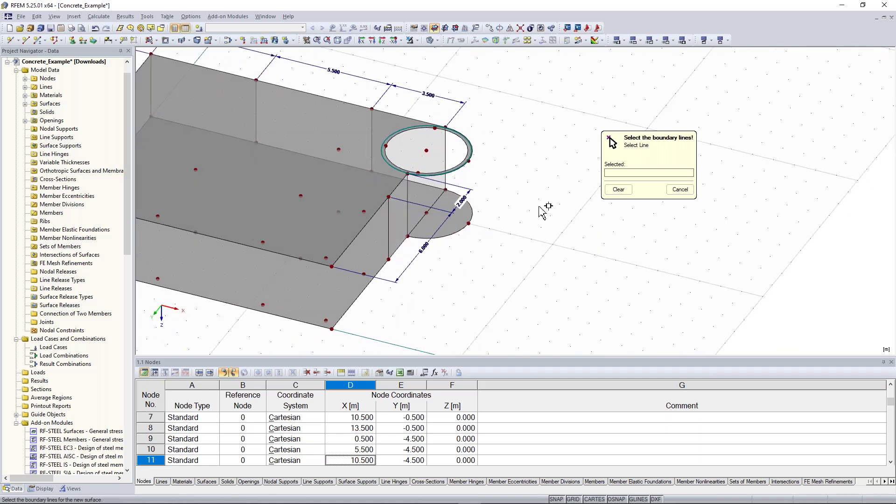
{"action": "middle_click_drag", "start_coordinate": [517, 192], "coordinate": [532, 226]}
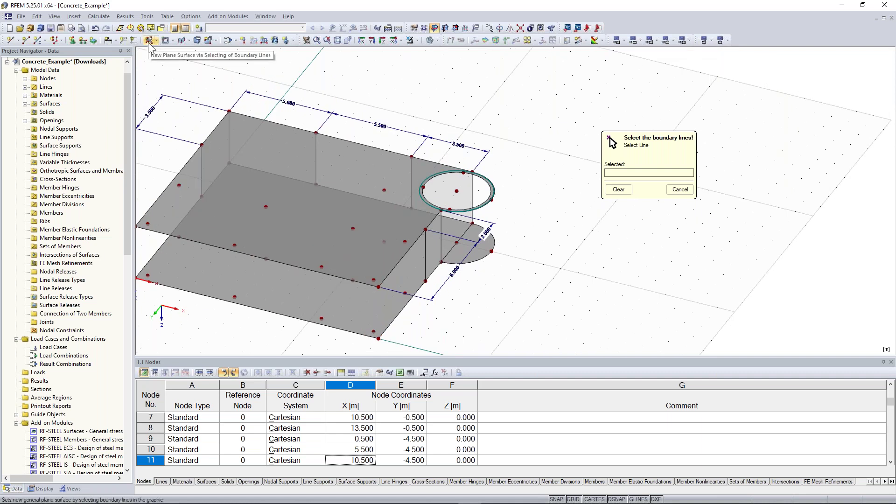
{"action": "left_click", "coordinate": [495, 243]}
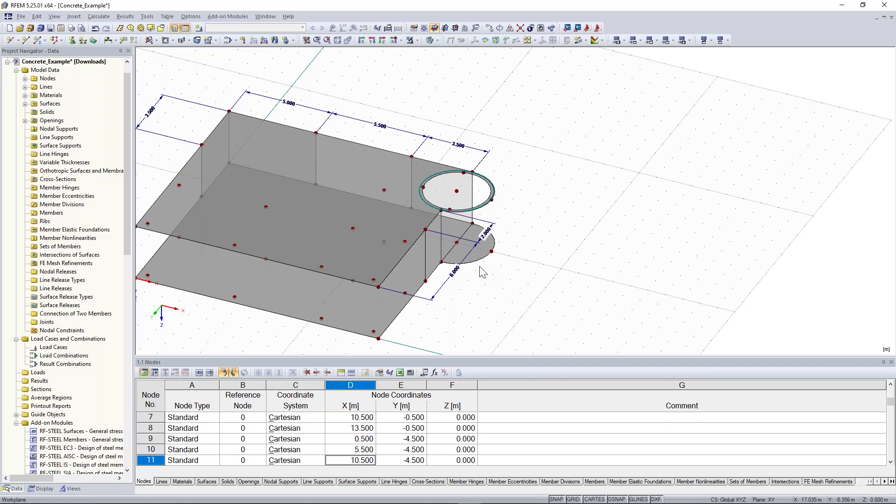
{"action": "left_click", "coordinate": [188, 40]}
{"action": "left_click", "coordinate": [196, 54]}
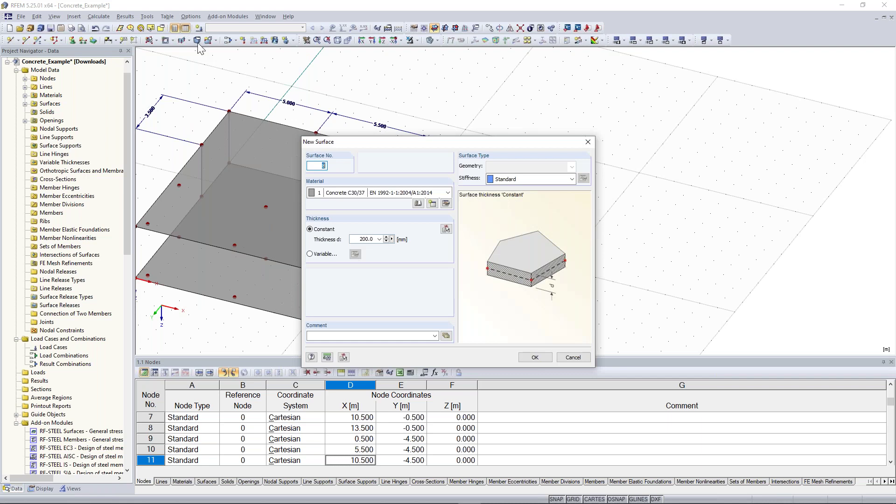
{"action": "key", "text": "Escape"}
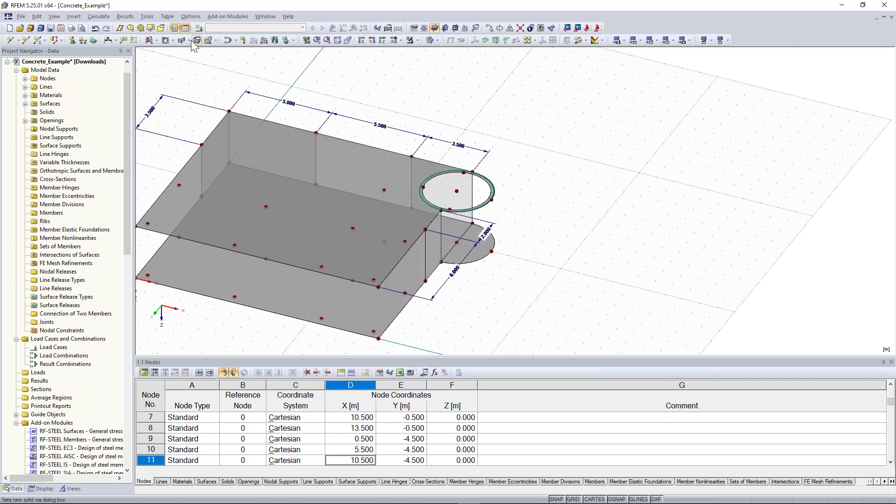
Step: Create a 200 mm thick quadrangle surface as the curved wall between the semicircular edges of the upper and lower slabs
{"action": "left_click", "coordinate": [195, 41]}
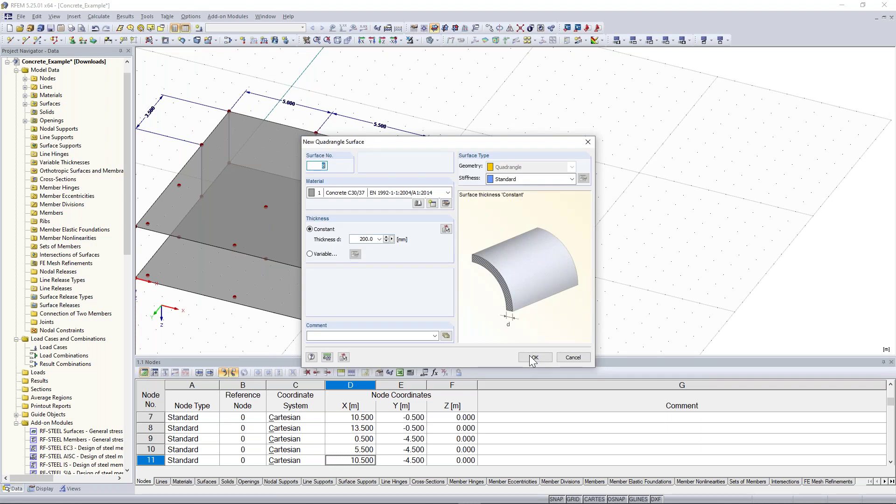
{"action": "left_click", "coordinate": [533, 358]}
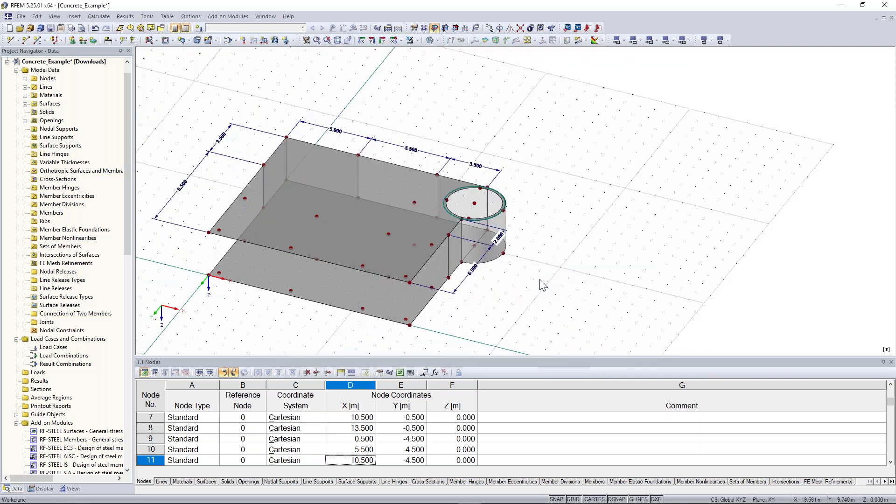
{"action": "middle_click_drag", "start_coordinate": [580, 333], "coordinate": [390, 266], "text": "ctrl"}
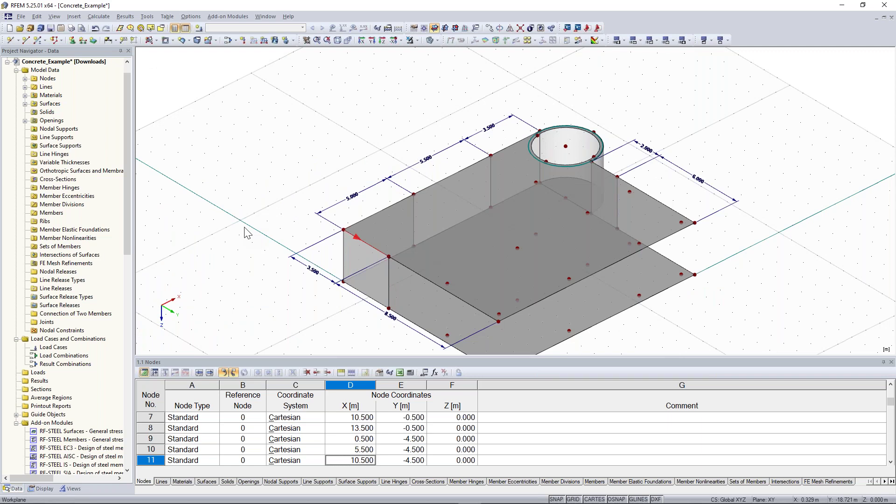
Step: Copy the 3.5 m corner wall surface to the division node 5 m along the slab's long edge as an inner wall
{"action": "left_click", "coordinate": [362, 270]}
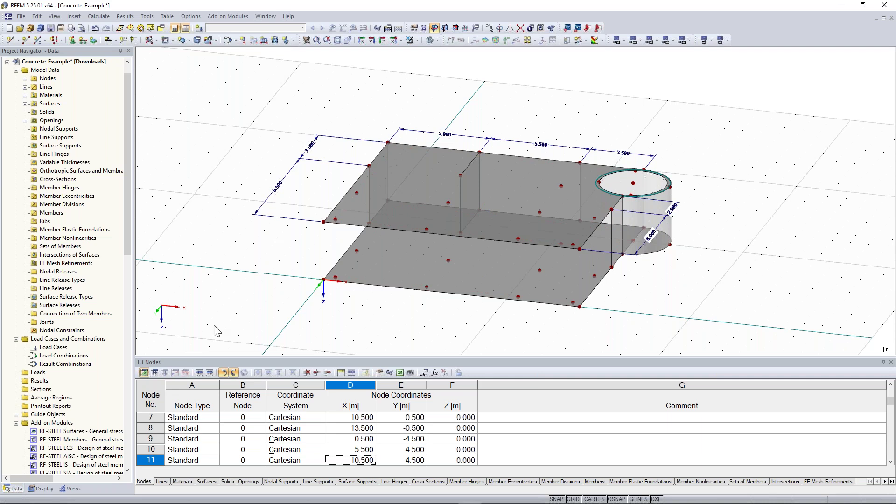
{"action": "middle_click_drag", "start_coordinate": [256, 283], "coordinate": [238, 263], "text": "ctrl"}
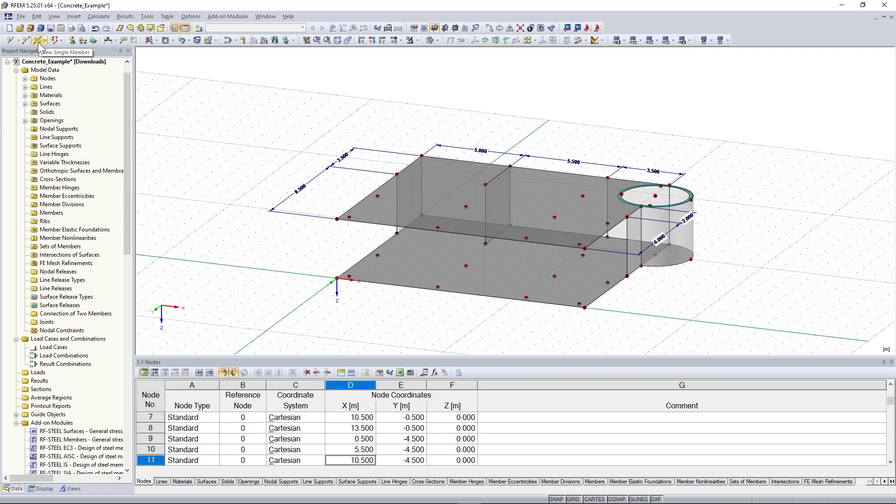
Step: Set up a new beam member with a 300/300 mm rectangular cross-section in Concrete C30/37
{"action": "left_click", "coordinate": [38, 40]}
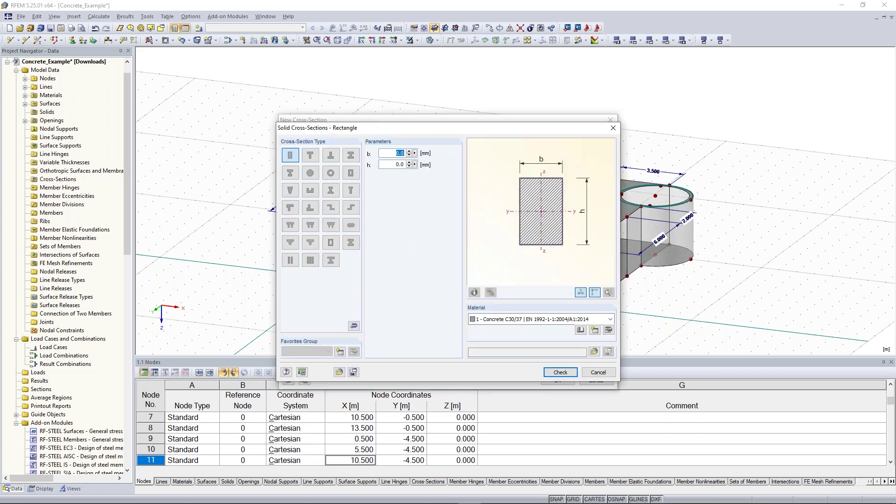
{"action": "type", "text": "300"}
{"action": "key", "text": "Tab"}
{"action": "type", "text": "300"}
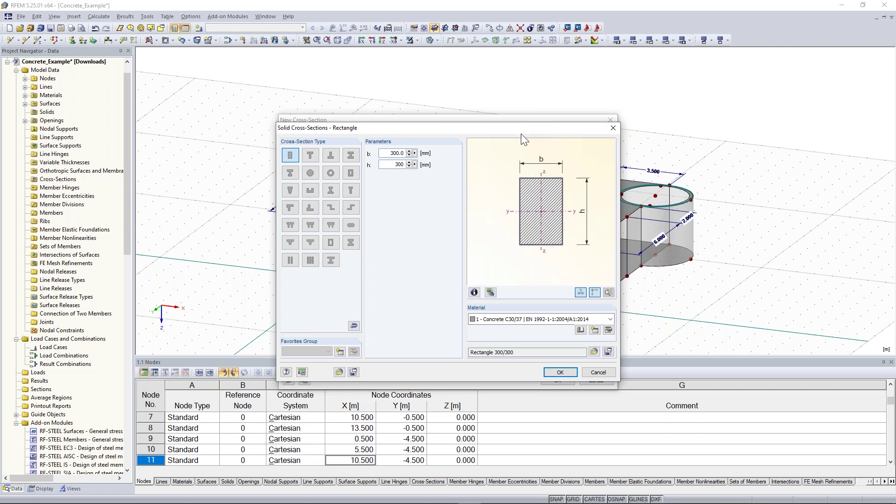
{"action": "left_click", "coordinate": [553, 372]}
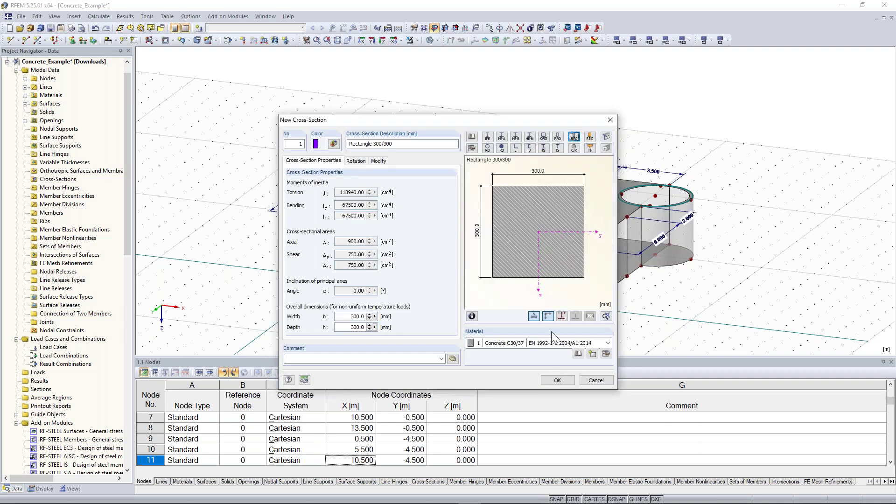
{"action": "left_click", "coordinate": [556, 380]}
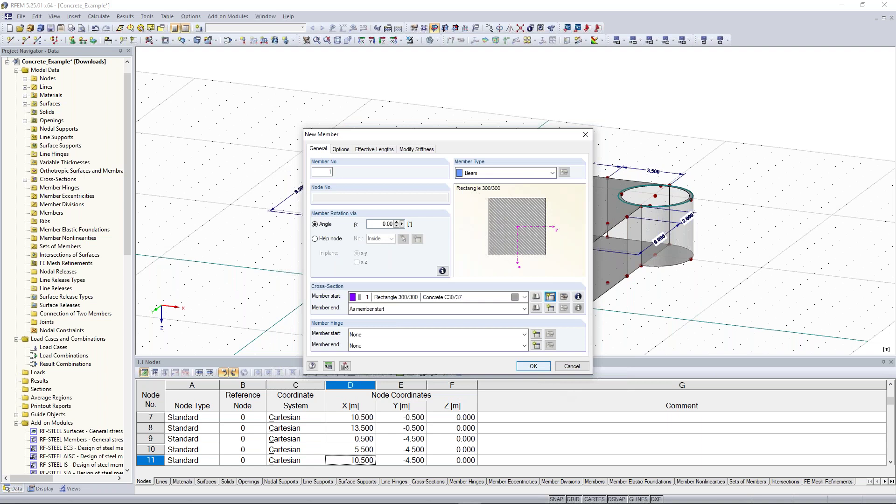
{"action": "left_click", "coordinate": [533, 366]}
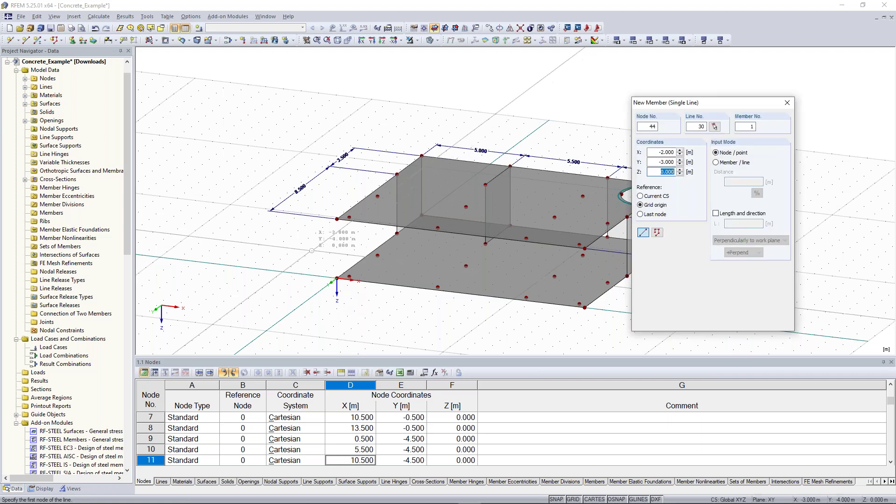
Step: Place the column member from the lower slab's node at X 0.5, Y -0.5 m to the upper slab node directly above
{"action": "middle_click_drag", "start_coordinate": [340, 240], "coordinate": [377, 226], "text": "ctrl"}
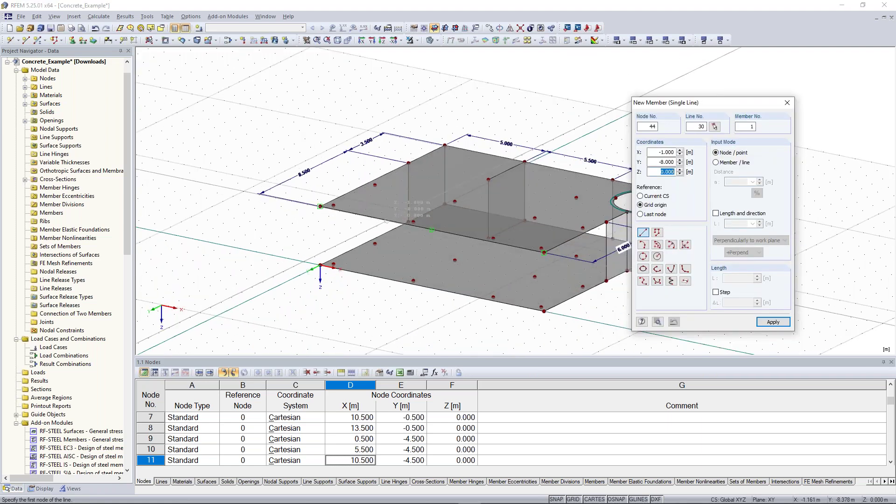
{"action": "scroll", "coordinate": [440, 199], "scroll_direction": "up", "scroll_amount": 5}
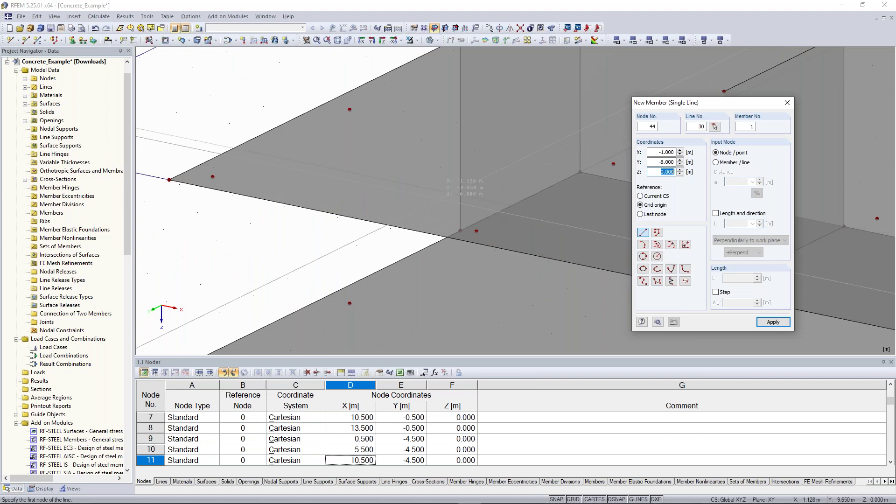
{"action": "scroll", "coordinate": [325, 253], "scroll_direction": "down", "scroll_amount": 5}
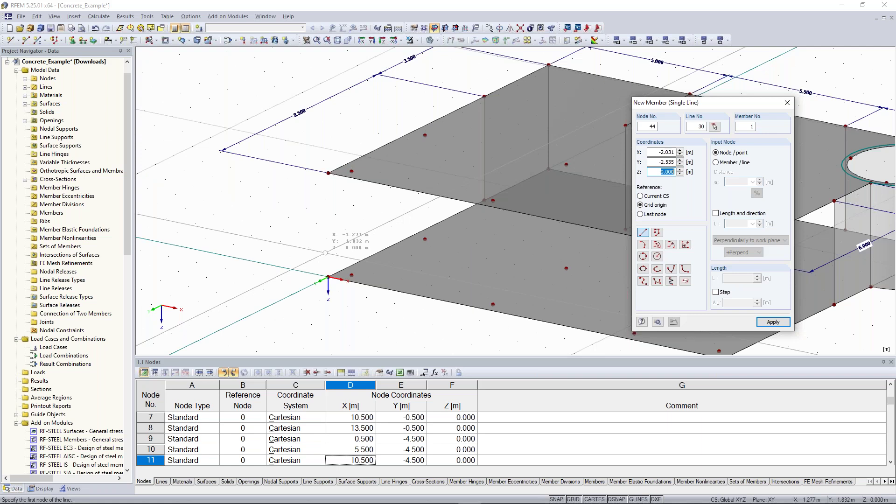
{"action": "left_click", "coordinate": [352, 275]}
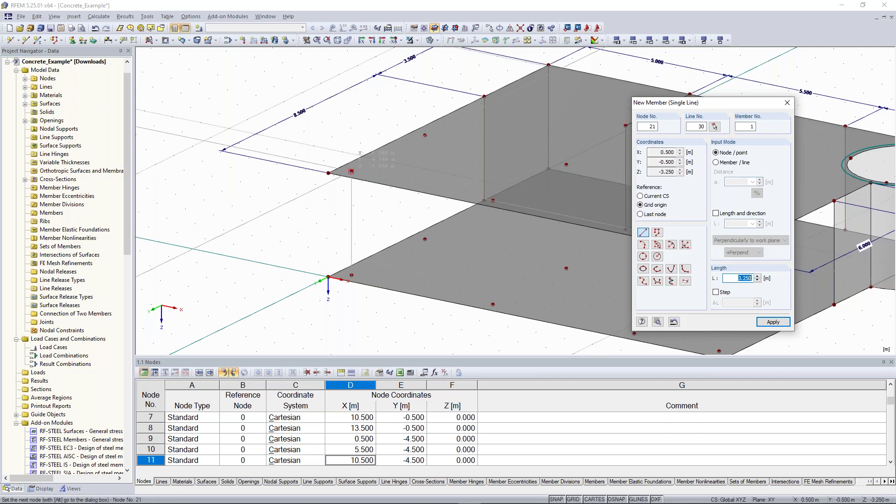
{"action": "left_click", "coordinate": [352, 171]}
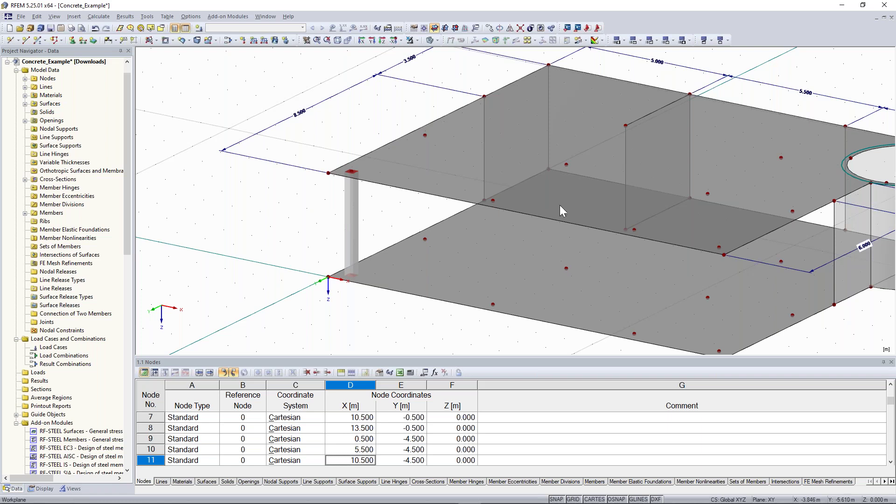
Step: Copy the row of four edge columns to the inner row of slab nodes, picking two upper slab nodes as the displacement vector
{"action": "middle_click_drag", "start_coordinate": [559, 206], "coordinate": [400, 159]}
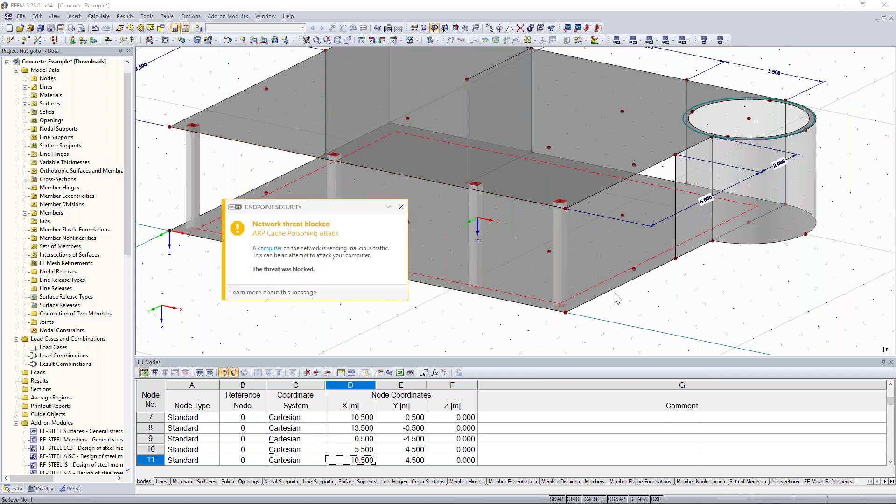
{"action": "left_click", "coordinate": [402, 207]}
{"action": "middle_click_drag", "start_coordinate": [411, 210], "coordinate": [496, 293], "text": "ctrl"}
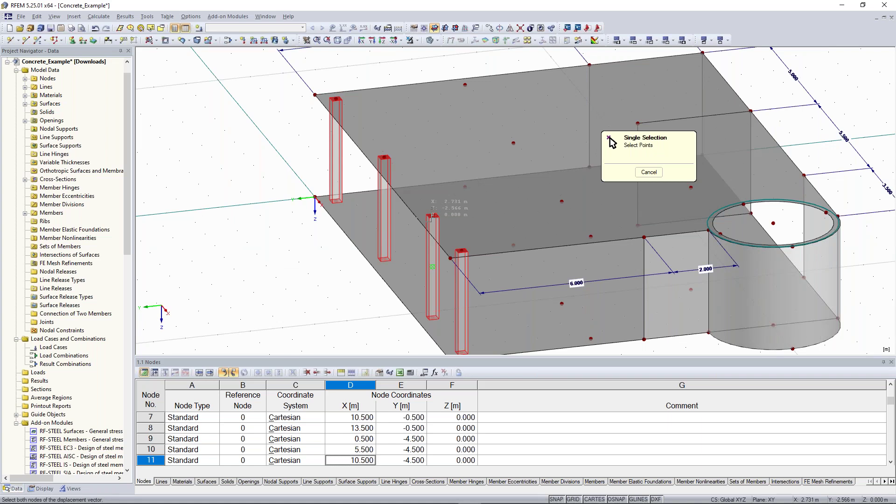
{"action": "left_click", "coordinate": [432, 216]}
{"action": "left_click", "coordinate": [562, 201]}
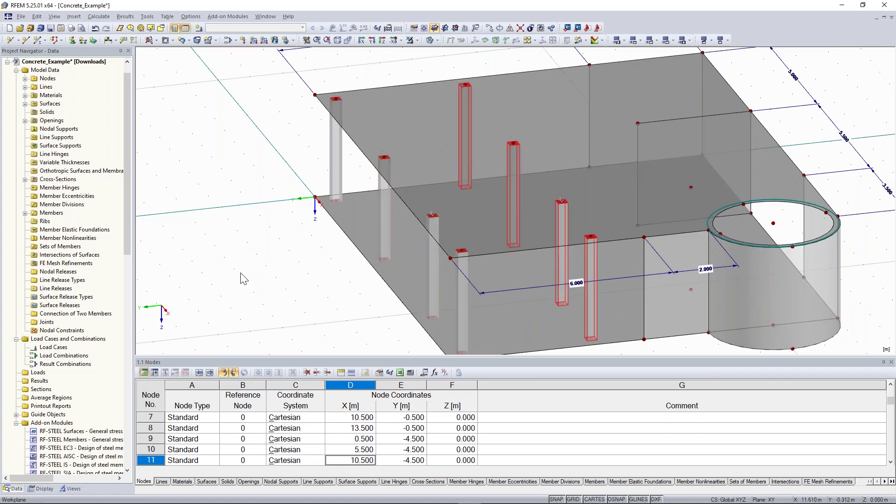
{"action": "left_click", "coordinate": [241, 273]}
Step: Copy one inner-row column to the remaining free slab node near the circular opening
{"action": "scroll", "coordinate": [240, 273], "scroll_direction": "down", "scroll_amount": 1}
{"action": "middle_click_drag", "start_coordinate": [241, 273], "coordinate": [269, 252], "text": "ctrl"}
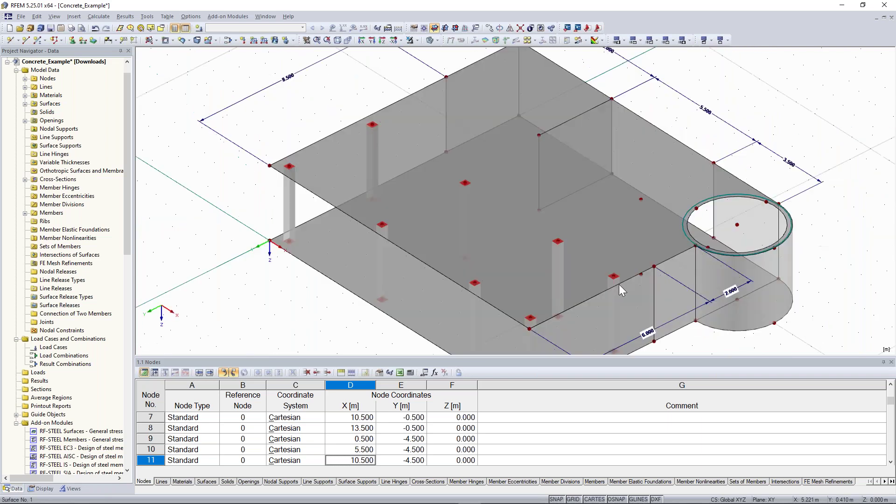
{"action": "left_click", "coordinate": [560, 260]}
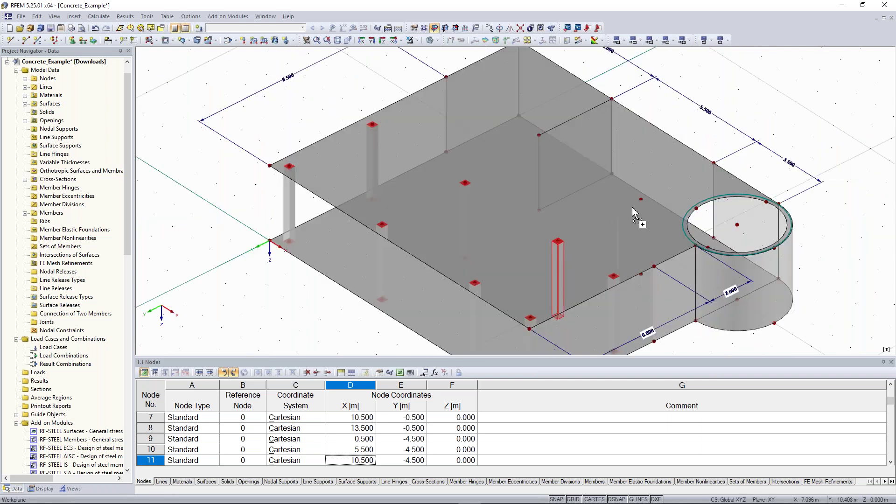
{"action": "left_click_drag", "start_coordinate": [632, 206], "coordinate": [640, 199], "text": "ctrl"}
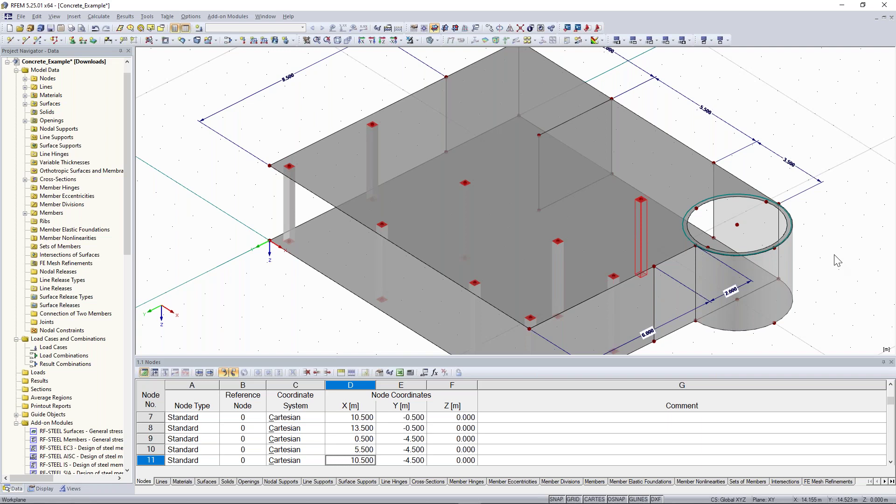
{"action": "scroll", "coordinate": [238, 142], "scroll_direction": "down", "scroll_amount": 3}
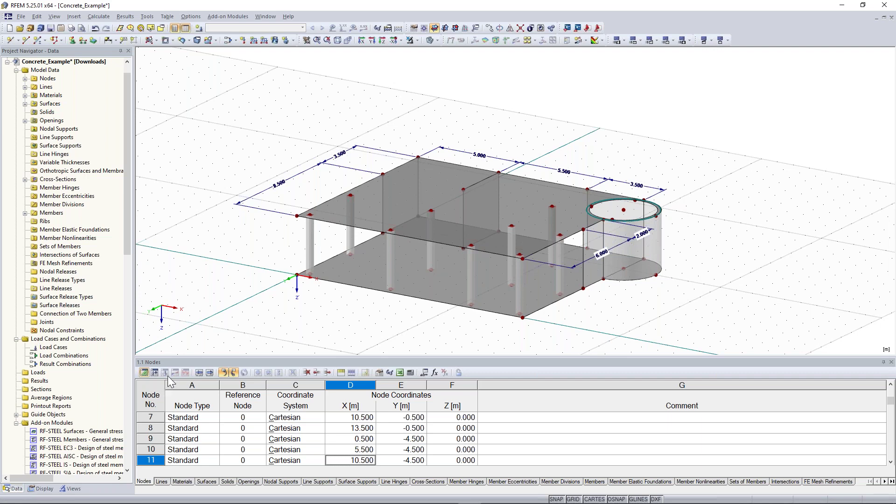
Step: Set the work plane to XZ with its grid origin at the lower outer corner node of the 5 m wall
{"action": "middle_click_drag", "start_coordinate": [206, 229], "coordinate": [761, 252], "text": "ctrl"}
{"action": "middle_click_drag", "start_coordinate": [280, 262], "coordinate": [491, 292], "text": "ctrl"}
{"action": "scroll", "coordinate": [491, 292], "scroll_direction": "up", "scroll_amount": 1}
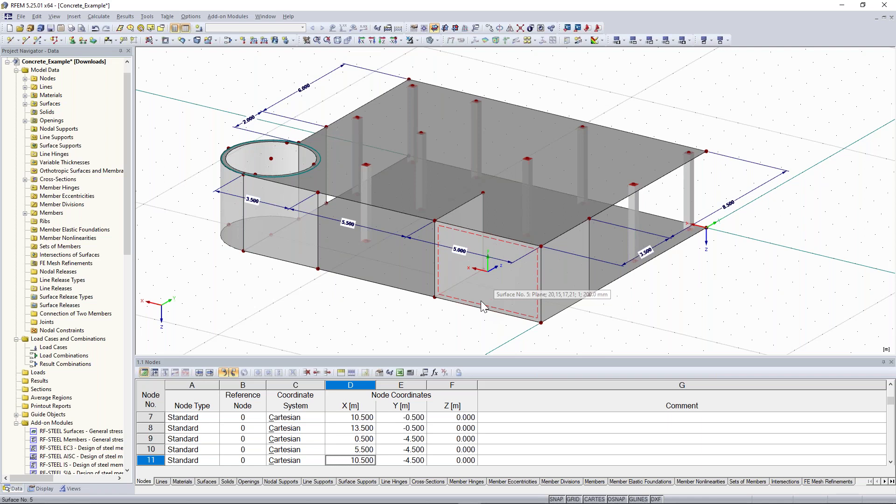
{"action": "scroll", "coordinate": [483, 306], "scroll_direction": "up", "scroll_amount": 3}
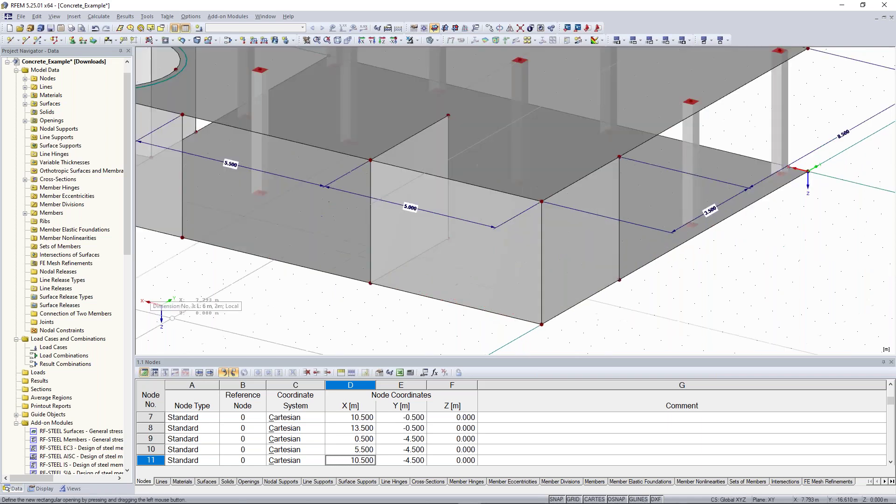
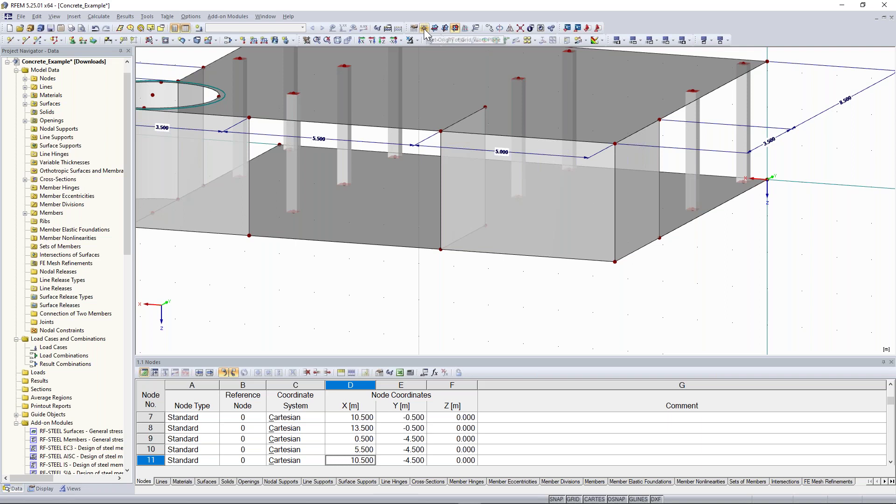
{"action": "left_click", "coordinate": [424, 29]}
Step: Begin a new standard node, trying the Current CS reference before returning to the grid origin reference
{"action": "left_click", "coordinate": [18, 40]}
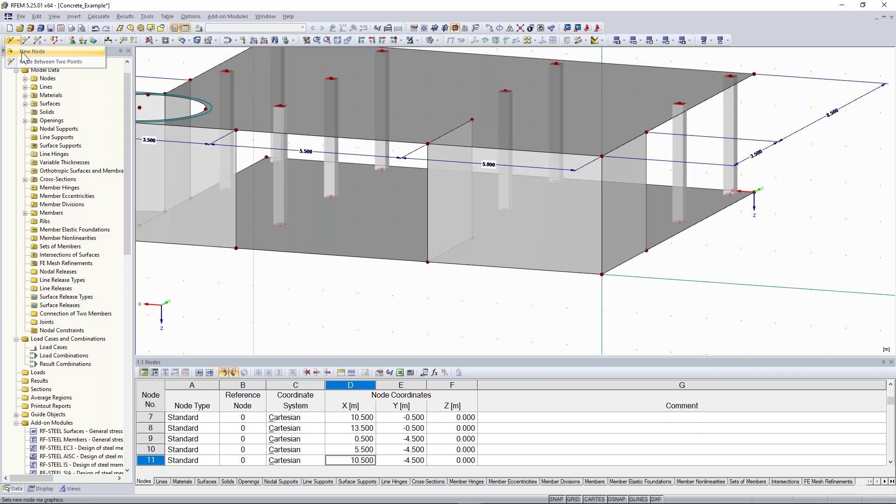
{"action": "left_click", "coordinate": [23, 51]}
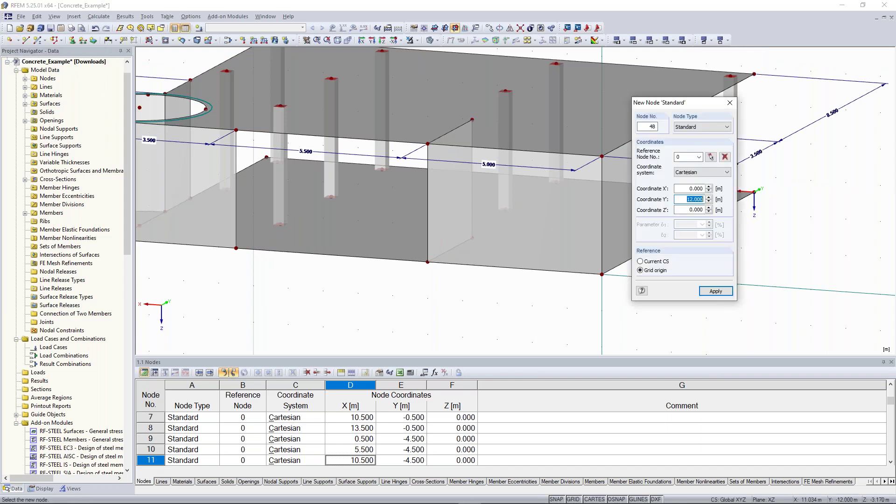
{"action": "left_click_drag", "start_coordinate": [745, 97], "coordinate": [749, 97]}
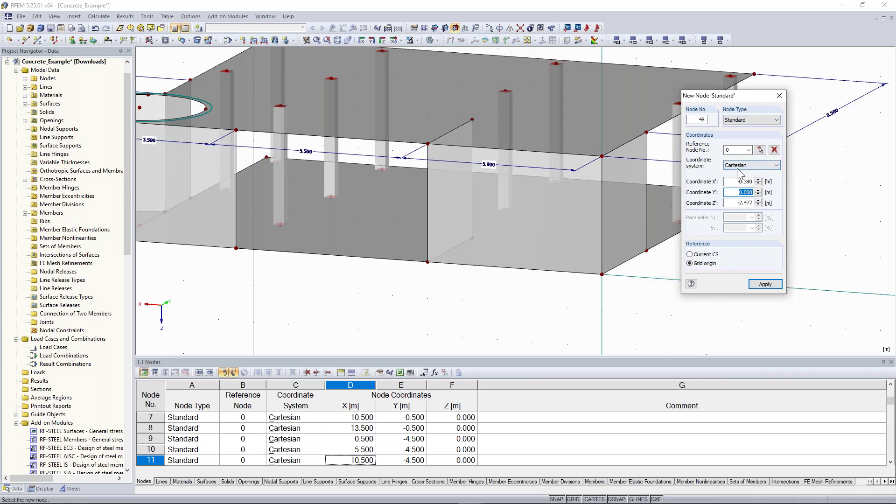
{"action": "left_click", "coordinate": [703, 264]}
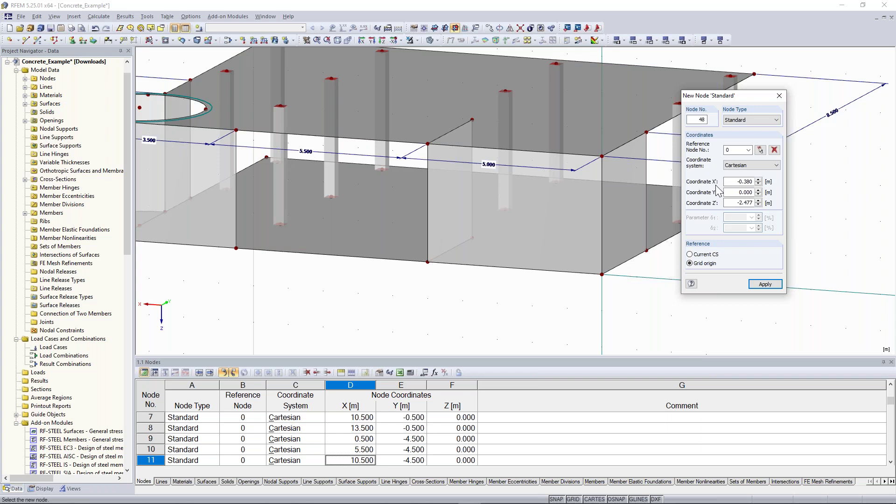
{"action": "left_click", "coordinate": [690, 254]}
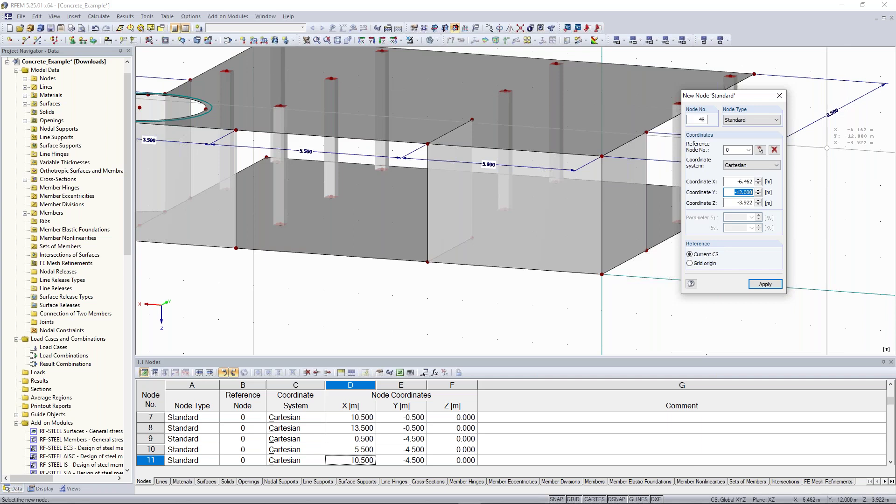
{"action": "left_click", "coordinate": [690, 263]}
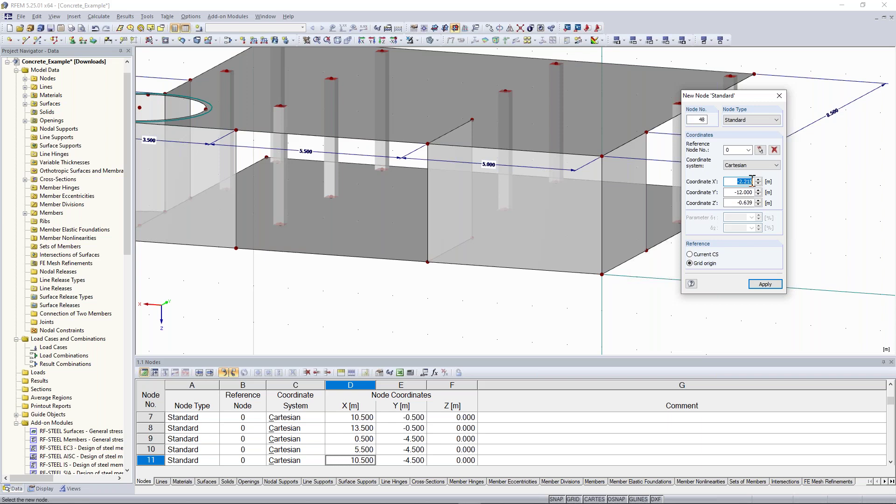
Step: Try creating a node at X' 5, Y' 0, Z' -2.5 m on the 5 m wall
{"action": "type", "text": "5"}
{"action": "key", "text": "Tab"}
{"action": "type", "text": "0"}
{"action": "key", "text": "Tab"}
{"action": "type", "text": "-2,5"}
{"action": "double_click", "coordinate": [746, 192]}
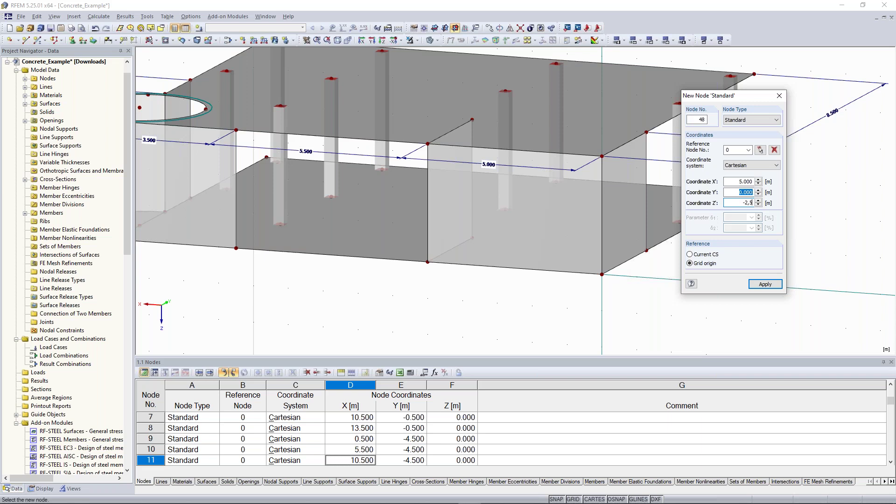
{"action": "key", "text": "Return"}
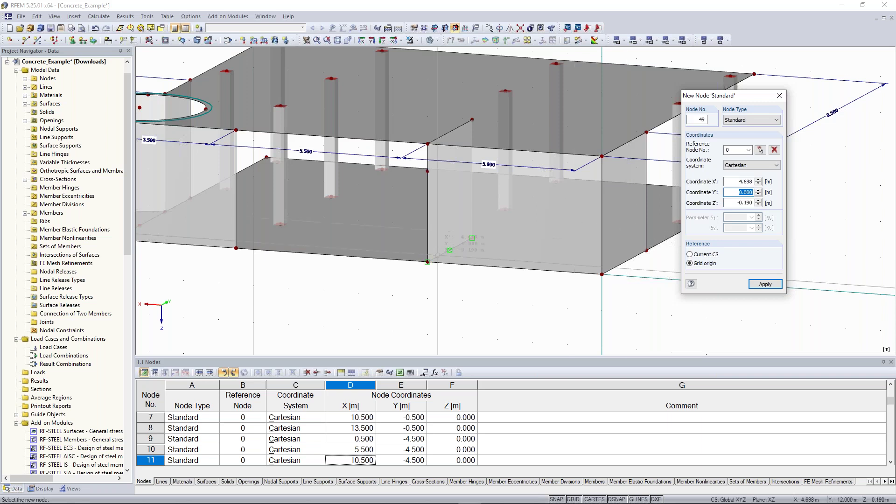
{"action": "middle_click_drag", "start_coordinate": [412, 282], "coordinate": [458, 290], "text": "ctrl"}
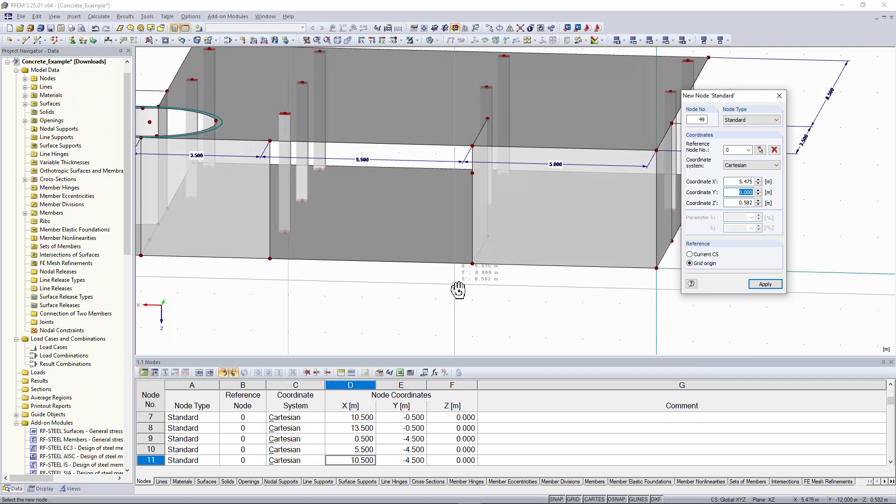
{"action": "middle_click_drag", "start_coordinate": [458, 290], "coordinate": [655, 327], "text": "ctrl"}
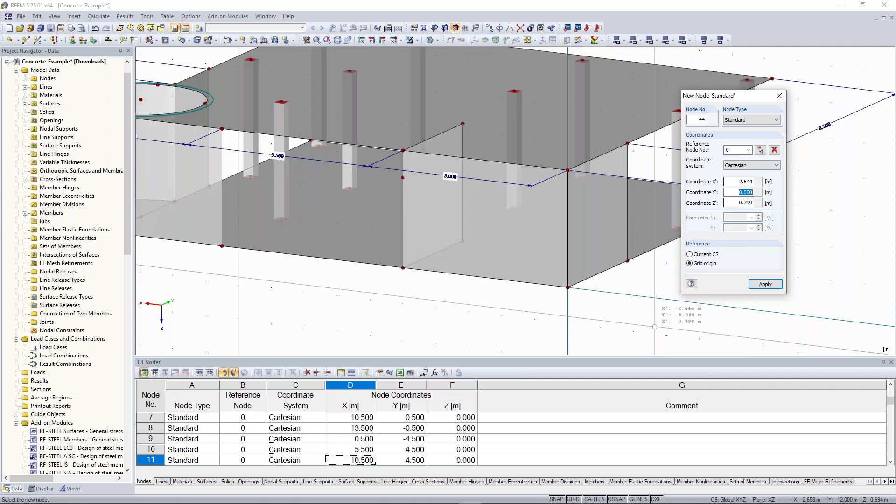
{"action": "key", "text": "Escape"}
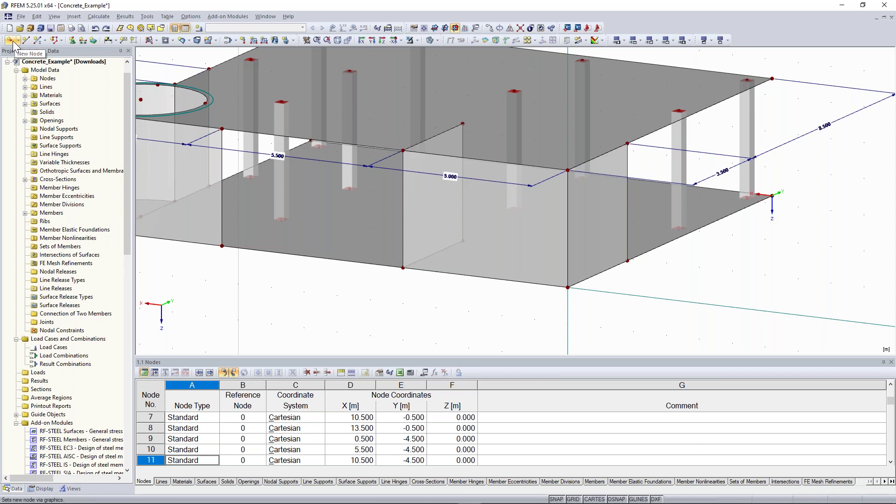
Step: Create a standard node on the 5 m wall at X' 1.5, Y' 0, Z' -1 m from the grid origin
{"action": "left_click", "coordinate": [13, 46]}
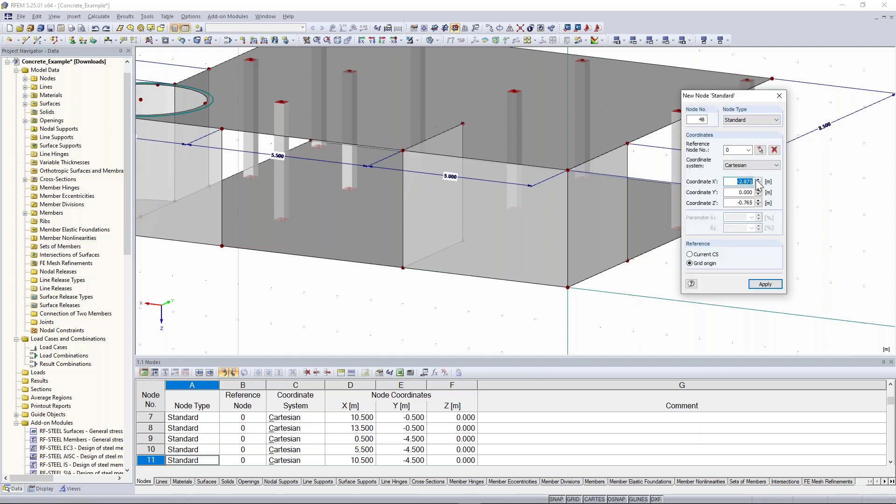
{"action": "type", "text": "1,5"}
{"action": "key", "text": "Tab"}
{"action": "key", "text": "Tab"}
{"action": "key", "text": "BackSpace"}
{"action": "left_click", "coordinate": [765, 284]}
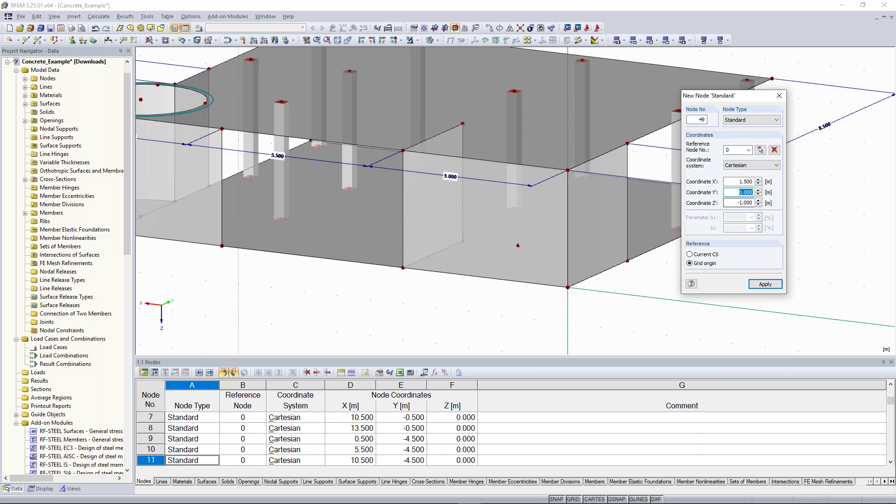
Step: Create a second node on the 5 m wall at X' 5, Y' 0, Z' -2.5 m and finish node entry
{"action": "left_click_drag", "start_coordinate": [735, 182], "coordinate": [756, 182]}
{"action": "key", "text": "Tab"}
{"action": "key", "text": "Tab"}
{"action": "type", "text": "-2,5"}
{"action": "left_click", "coordinate": [740, 182]}
{"action": "double_click", "coordinate": [740, 181]}
{"action": "type", "text": "5"}
{"action": "left_click", "coordinate": [749, 193]}
{"action": "left_click", "coordinate": [756, 285]}
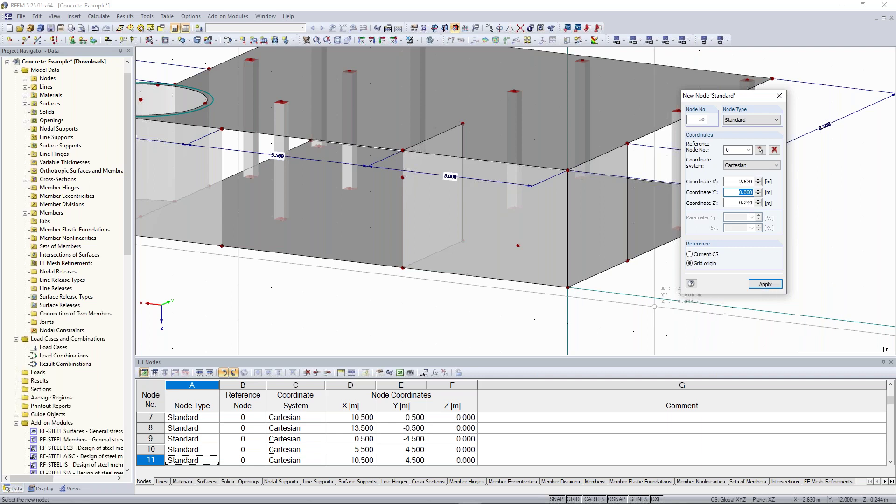
{"action": "key", "text": "Escape"}
{"action": "scroll", "coordinate": [654, 222], "scroll_direction": "down", "scroll_amount": 4}
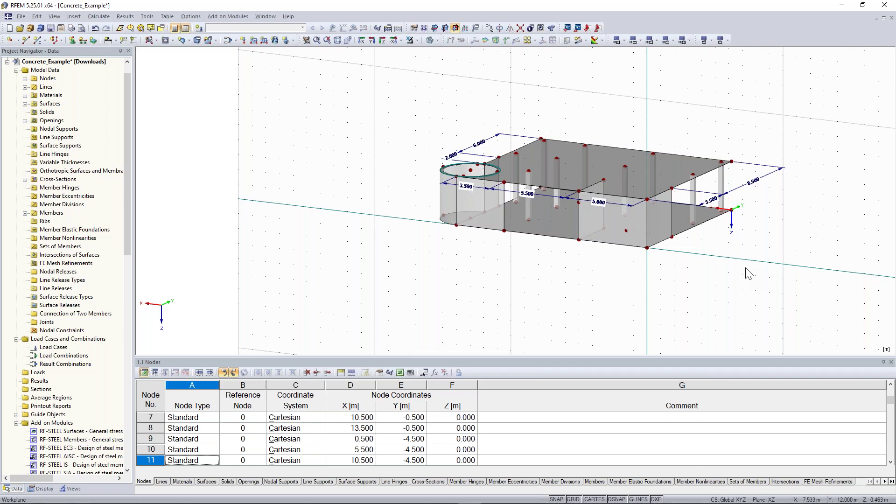
{"action": "scroll", "coordinate": [670, 266], "scroll_direction": "up", "scroll_amount": 3}
{"action": "middle_click_drag", "start_coordinate": [669, 265], "coordinate": [742, 312], "text": "ctrl"}
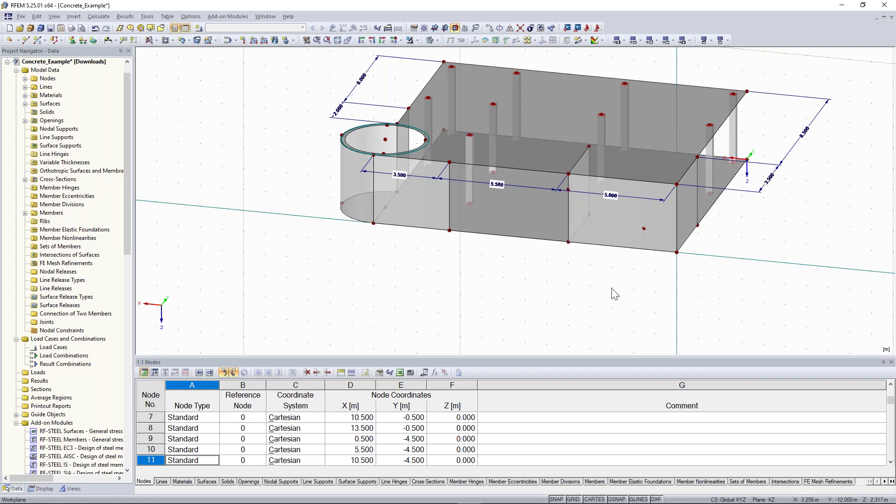
Step: Move the four corner nodes of the interior wall at X = 5.000 m by 0.5 m in X, with 0 copies and 0 displacement in Y and Z
{"action": "scroll", "coordinate": [732, 254], "scroll_direction": "up", "scroll_amount": 2}
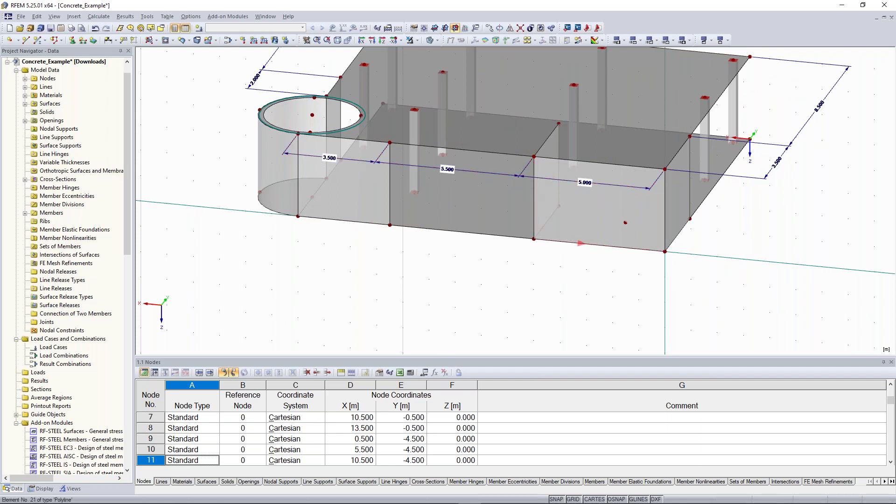
{"action": "scroll", "coordinate": [535, 261], "scroll_direction": "up", "scroll_amount": 1}
{"action": "middle_click_drag", "start_coordinate": [639, 217], "coordinate": [592, 245]}
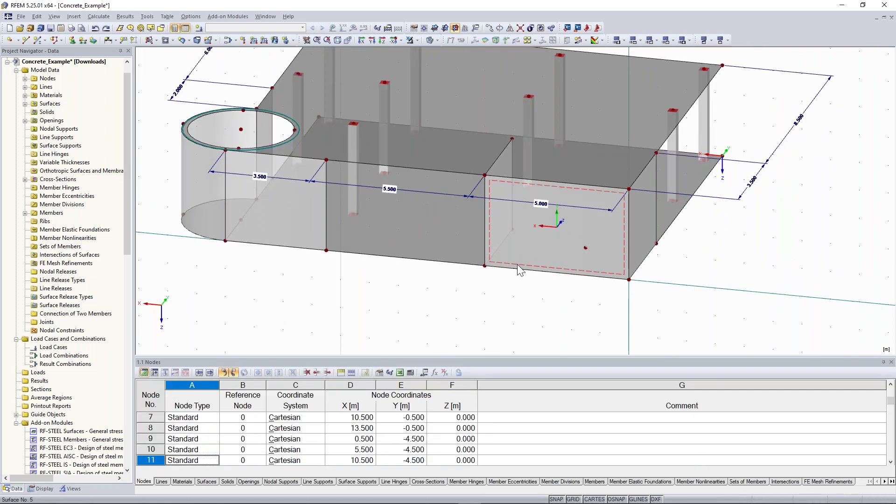
{"action": "left_click", "coordinate": [484, 266]}
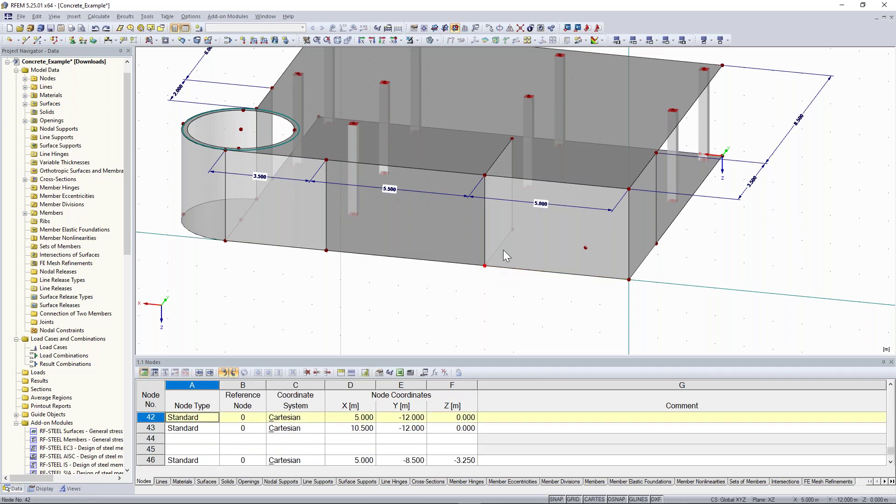
{"action": "left_click", "coordinate": [512, 230], "text": "ctrl"}
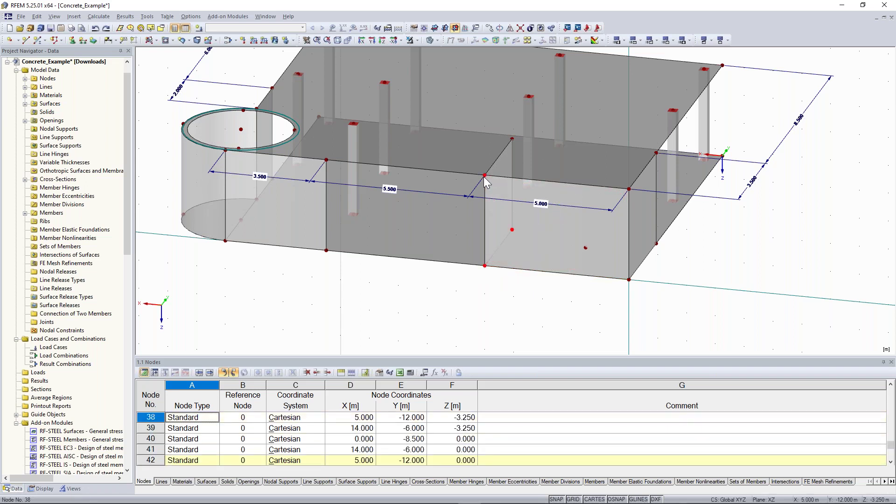
{"action": "left_click", "coordinate": [512, 139], "text": "ctrl"}
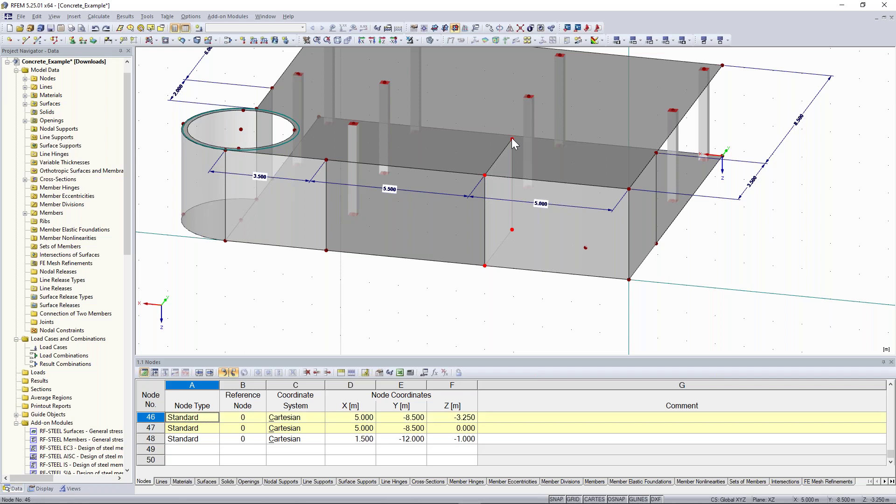
{"action": "right_click", "coordinate": [511, 138]}
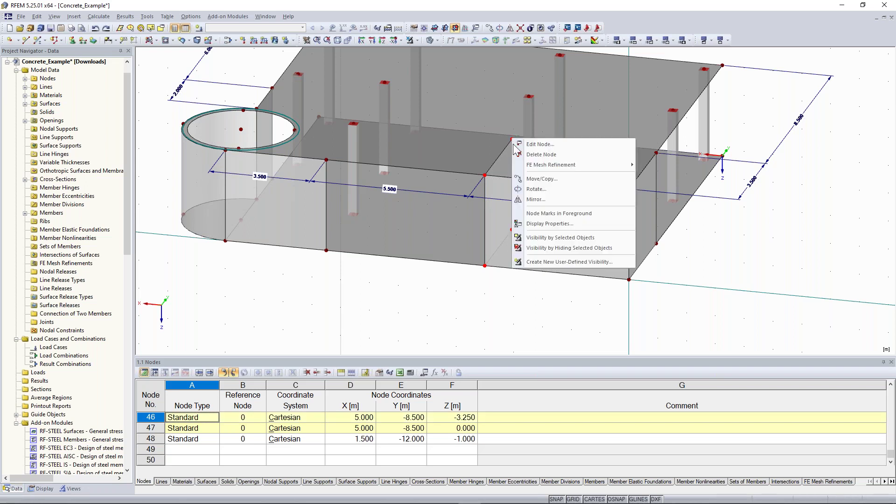
{"action": "left_click", "coordinate": [590, 181]}
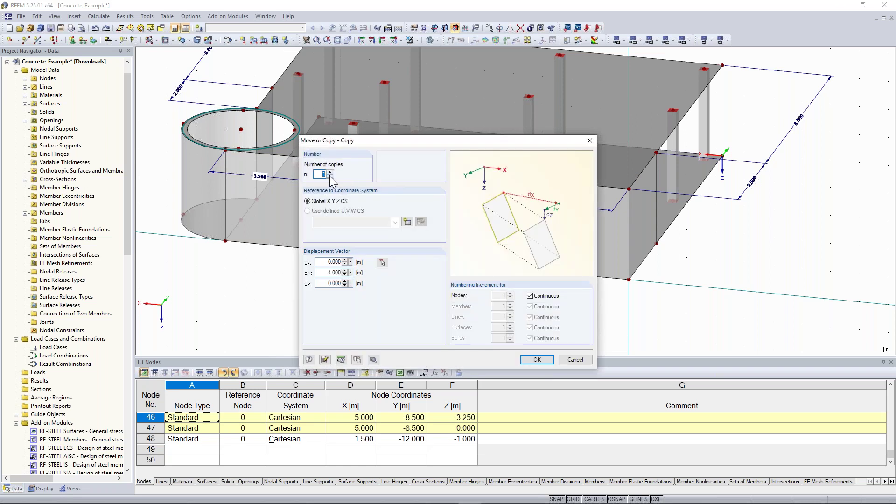
{"action": "left_click", "coordinate": [330, 176]}
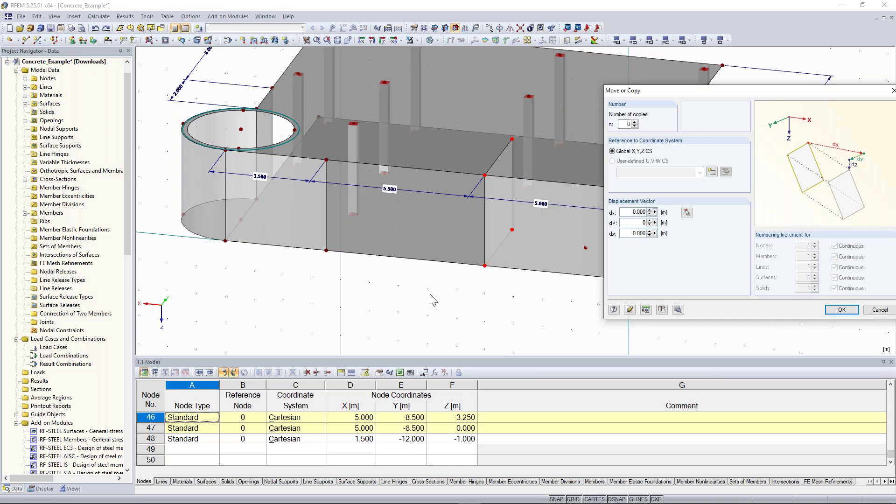
{"action": "double_click", "coordinate": [623, 211]}
{"action": "type", "text": "0.5"}
{"action": "left_click", "coordinate": [841, 310]}
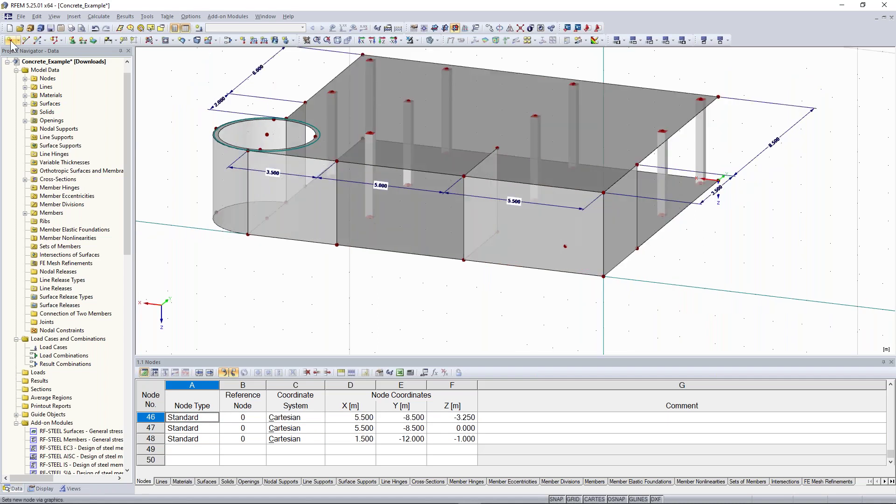
Step: Create a node at X 5, Y -12, Z -2.5 m and draw a rectangular opening from it to the node at X 1.5, Z -1.0 m
{"action": "left_click", "coordinate": [10, 41]}
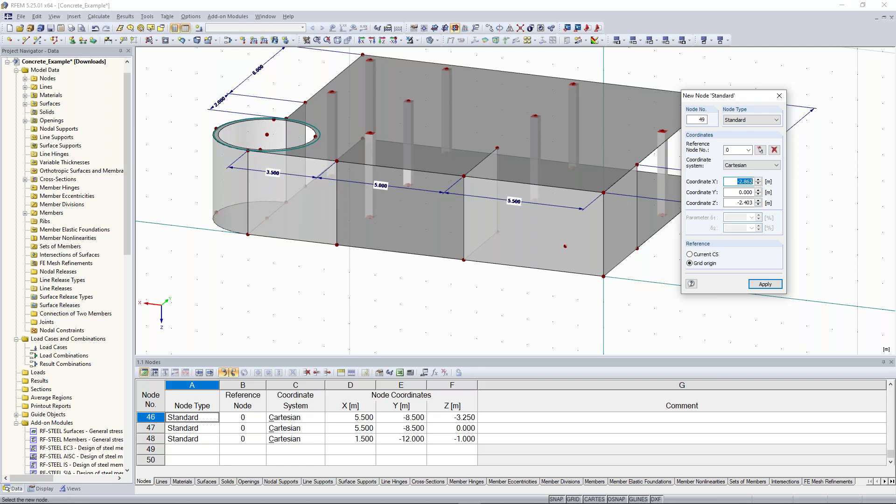
{"action": "type", "text": "5"}
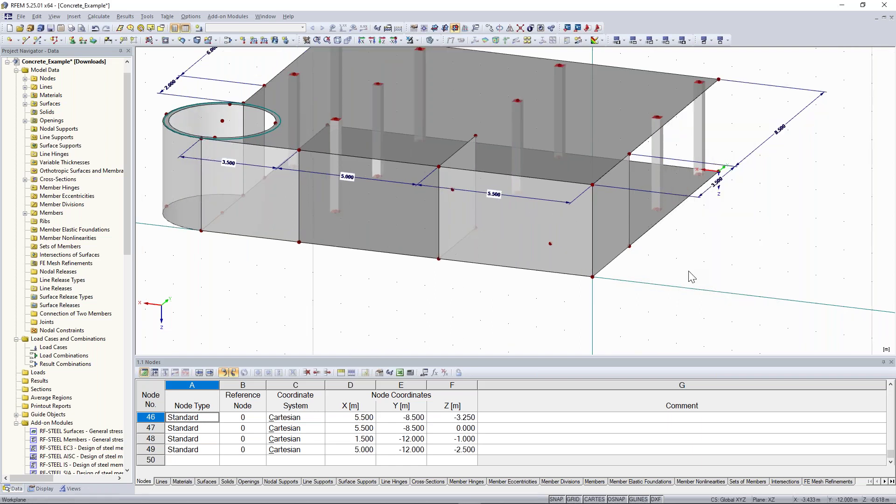
{"action": "left_click", "coordinate": [156, 40]}
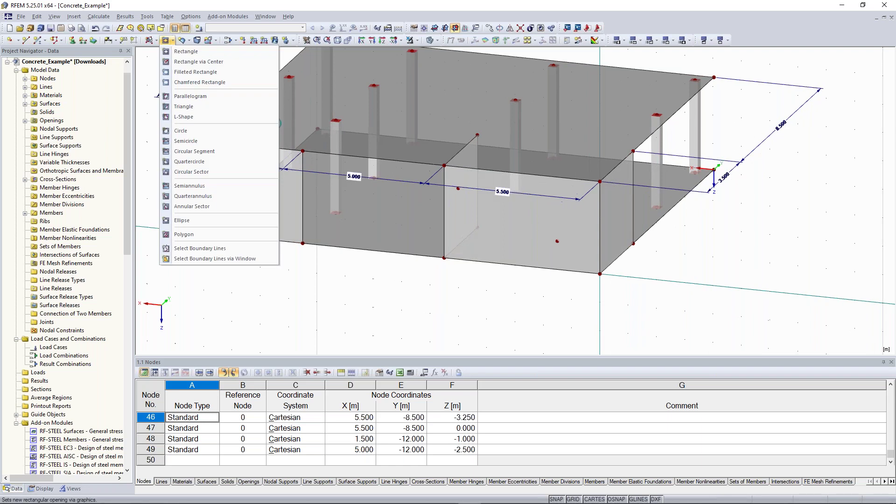
{"action": "left_click", "coordinate": [176, 49]}
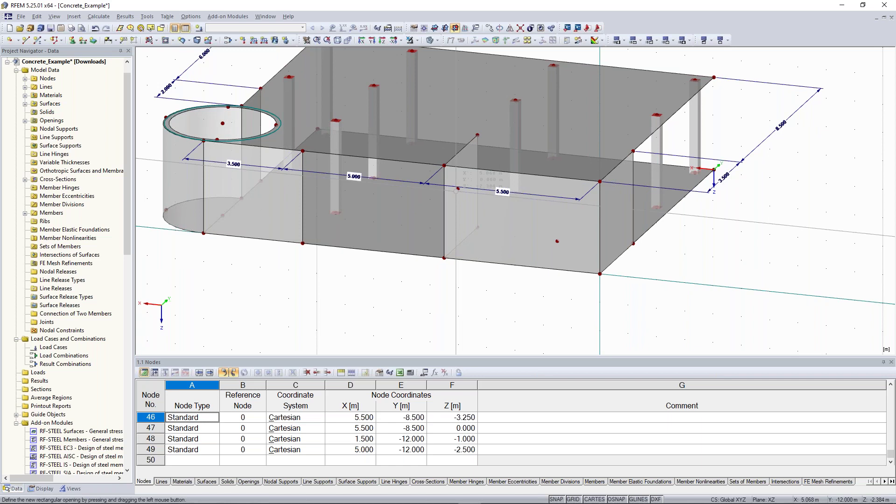
{"action": "left_click_drag", "start_coordinate": [458, 188], "coordinate": [557, 241]}
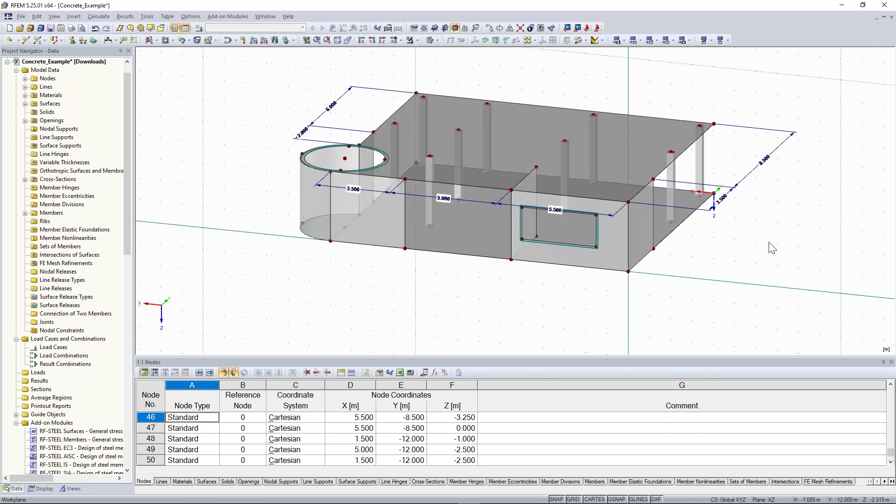
Step: Turn off the display of surfaces so the model shows only its nodes, lines, openings and columns
{"action": "middle_click_drag", "start_coordinate": [760, 246], "coordinate": [702, 285], "text": "ctrl"}
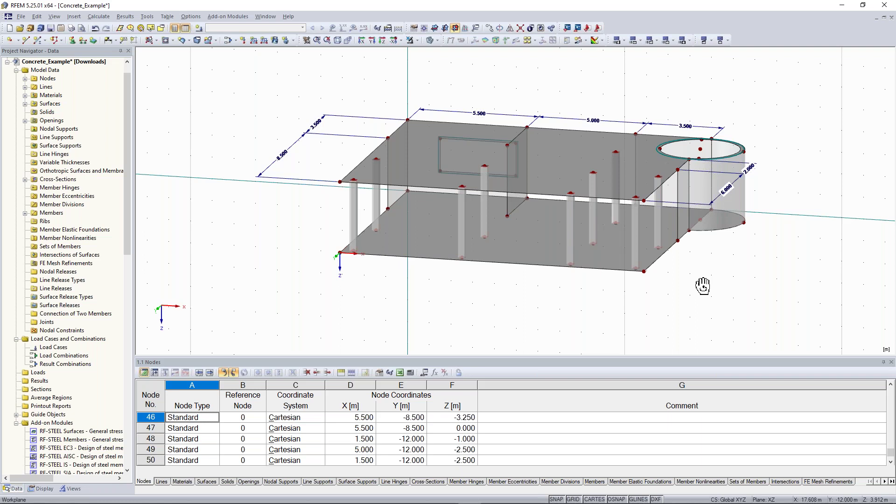
{"action": "middle_click_drag", "start_coordinate": [702, 285], "coordinate": [683, 287], "text": "ctrl"}
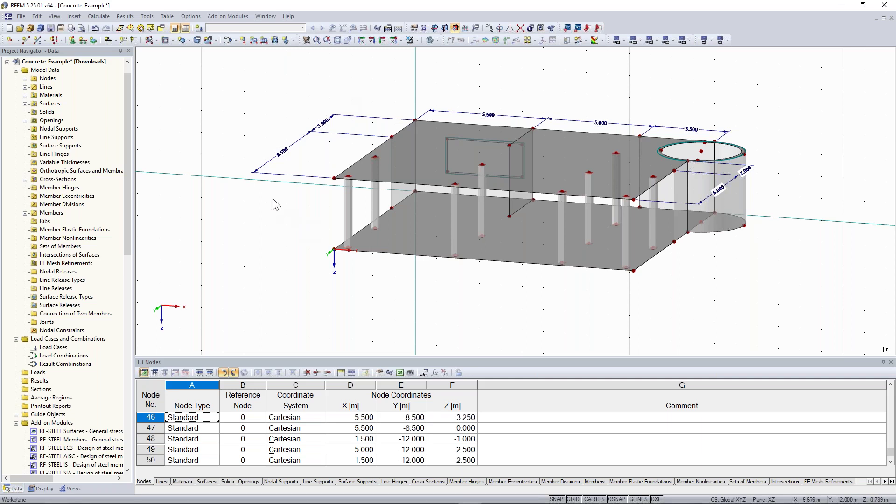
{"action": "scroll", "coordinate": [264, 194], "scroll_direction": "down", "scroll_amount": 1}
{"action": "mouse_move", "coordinate": [283, 107]}
{"action": "middle_mouse_down"}
{"action": "mouse_move", "coordinate": [277, 114]}
{"action": "mouse_move", "coordinate": [310, 120]}
{"action": "mouse_move", "coordinate": [286, 117]}
{"action": "middle_mouse_up"}
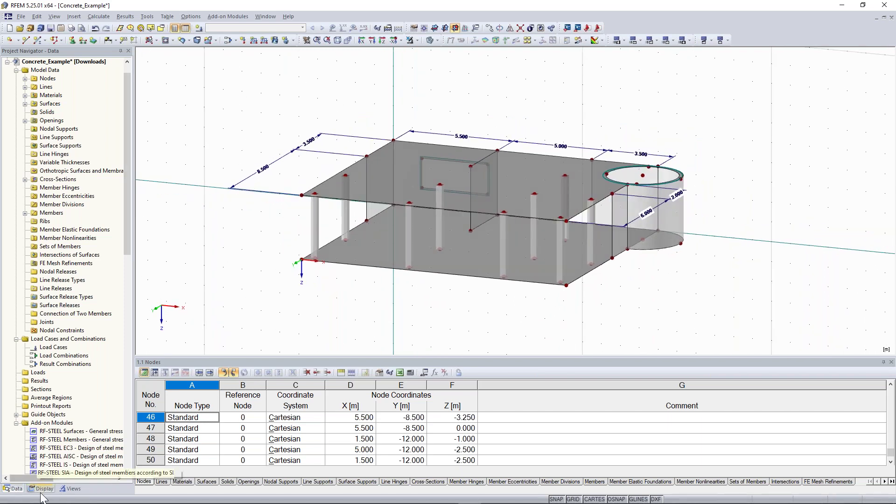
{"action": "scroll", "coordinate": [128, 207], "scroll_direction": "up", "scroll_amount": 1}
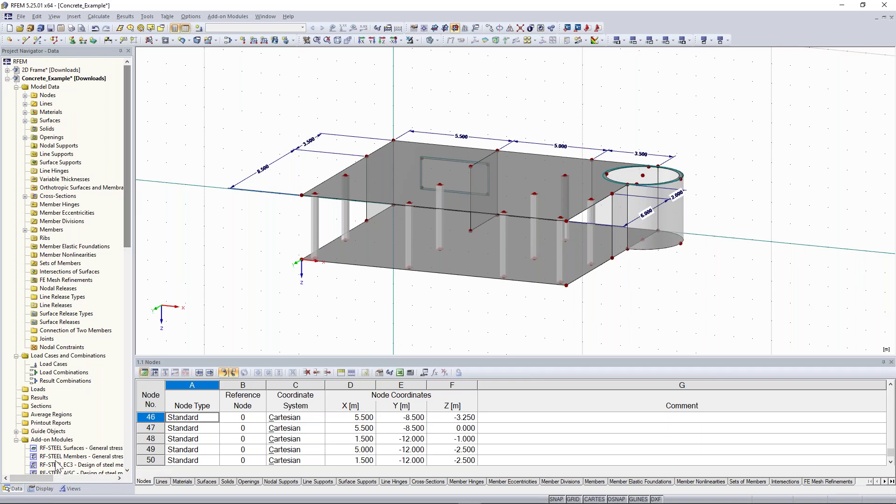
{"action": "left_click", "coordinate": [42, 488]}
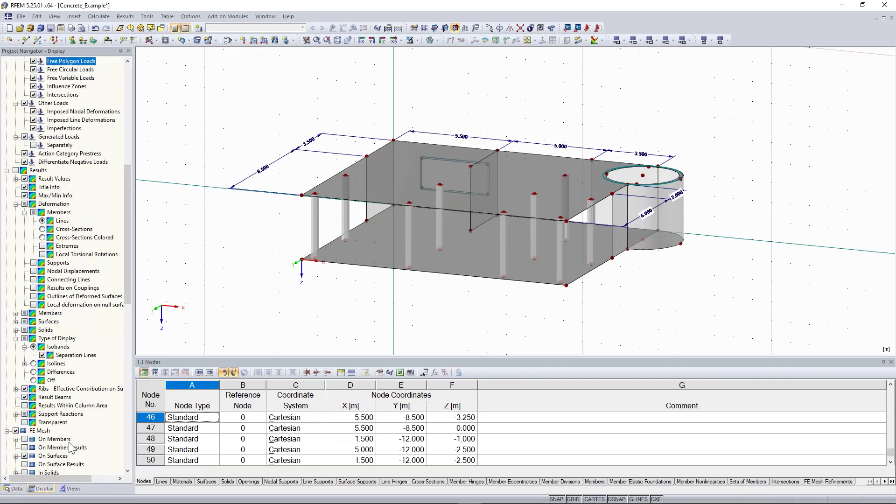
{"action": "left_click", "coordinate": [70, 489]}
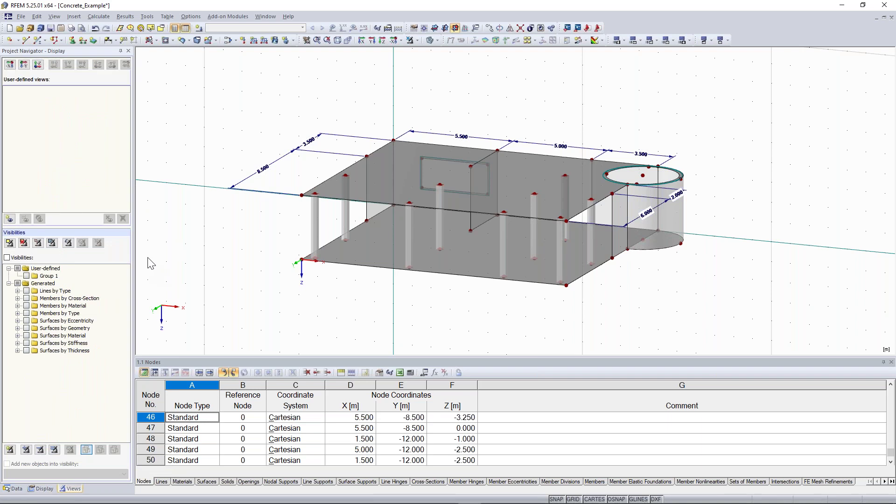
{"action": "left_click", "coordinate": [54, 489]}
{"action": "left_click_drag", "start_coordinate": [127, 187], "coordinate": [136, 77]}
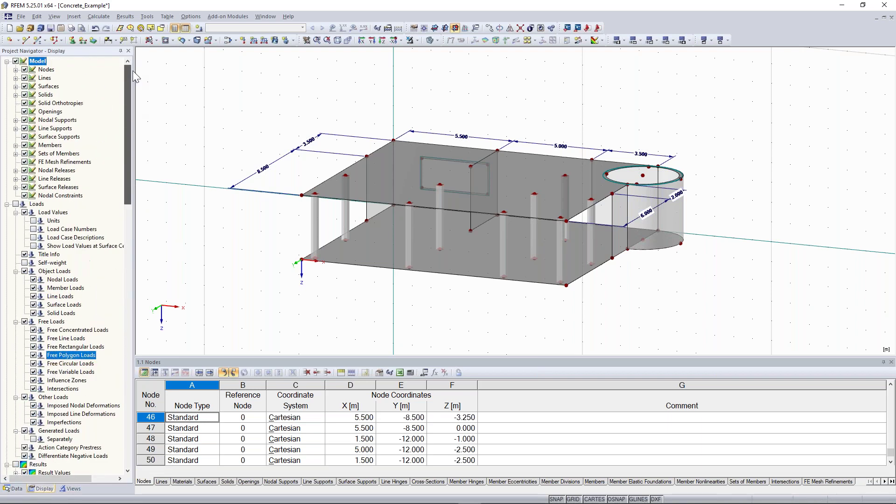
{"action": "left_click", "coordinate": [25, 70]}
{"action": "left_click", "coordinate": [25, 70]}
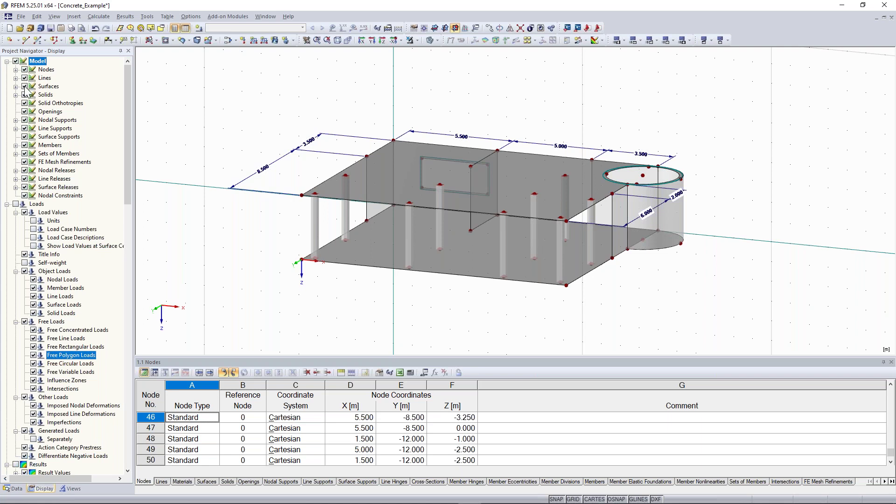
{"action": "left_click", "coordinate": [25, 86]}
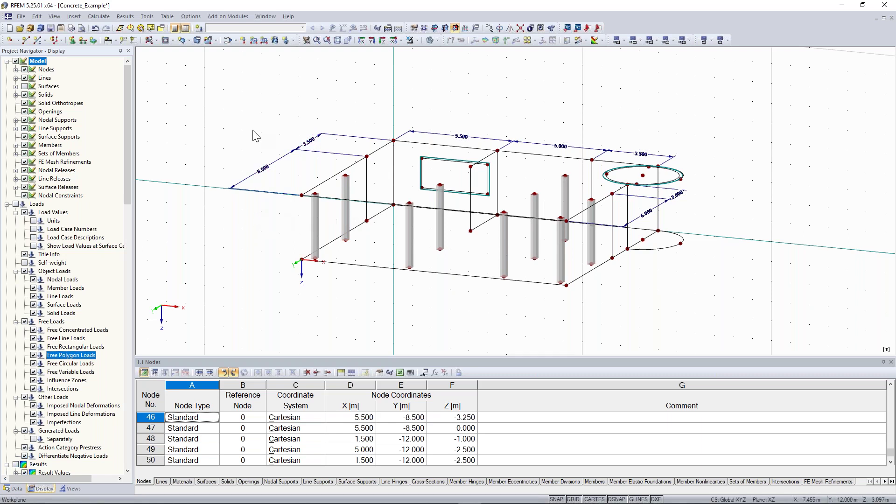
Step: Examine the column layout and wall outlines of the wireframe model from several directions
{"action": "middle_click_drag", "start_coordinate": [254, 136], "coordinate": [404, 122], "text": "ctrl"}
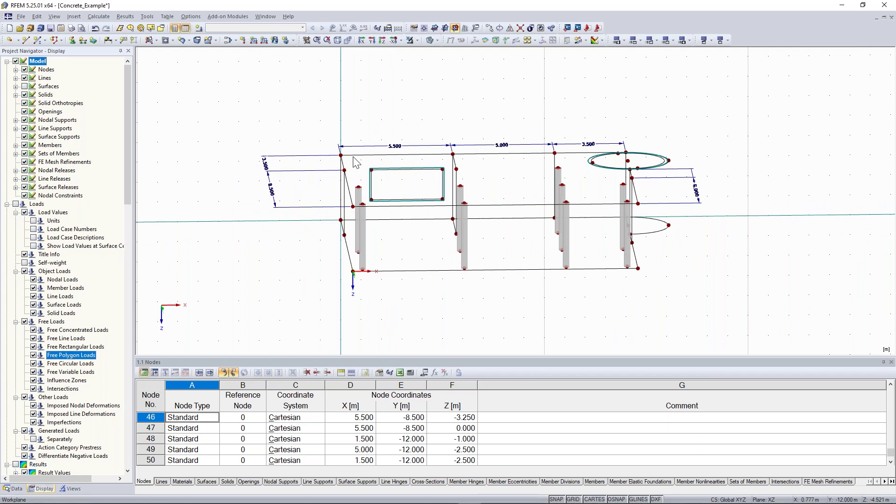
{"action": "middle_click_drag", "start_coordinate": [233, 122], "coordinate": [334, 107], "text": "ctrl"}
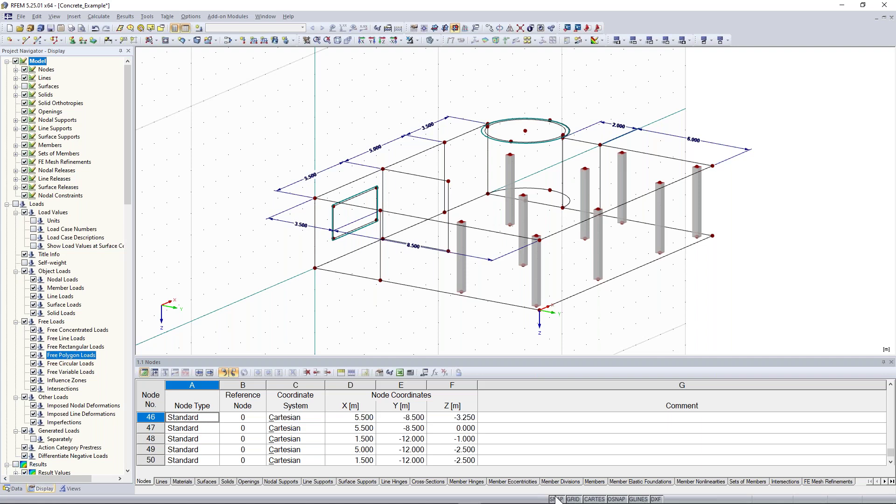
{"action": "scroll", "coordinate": [383, 169], "scroll_direction": "up", "scroll_amount": 1}
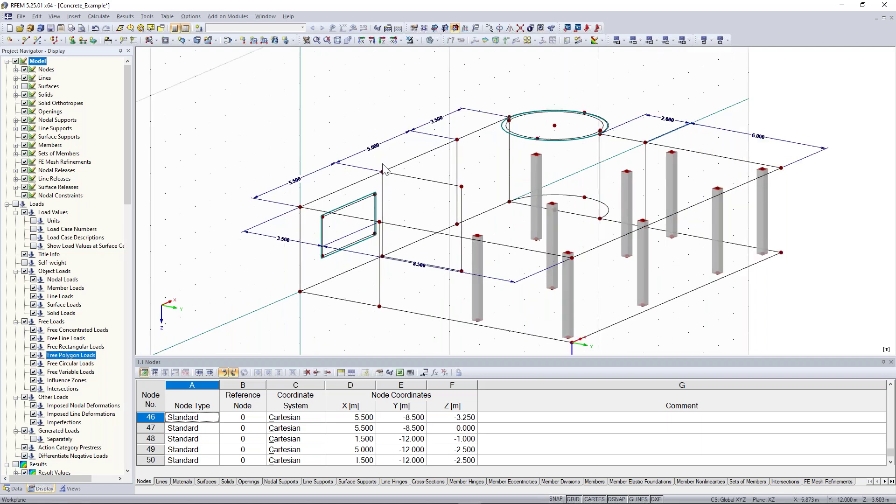
{"action": "scroll", "coordinate": [397, 163], "scroll_direction": "down", "scroll_amount": 1}
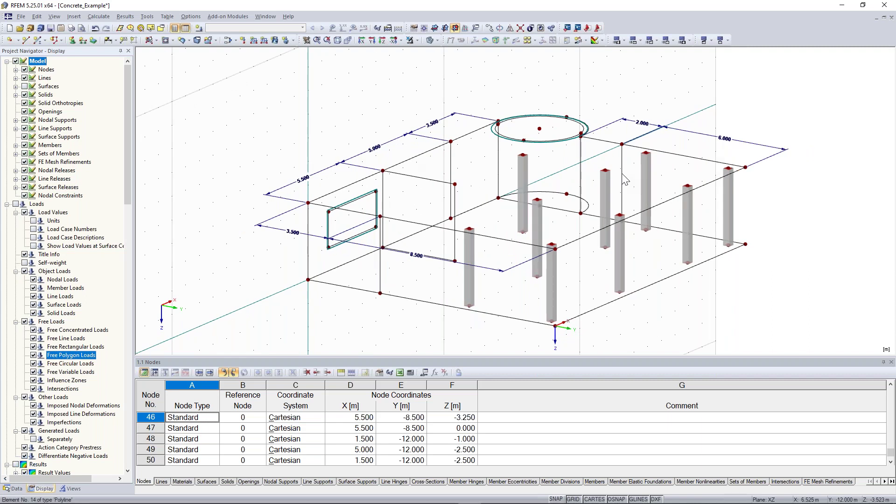
{"action": "middle_click_drag", "start_coordinate": [625, 180], "coordinate": [544, 240], "text": "ctrl"}
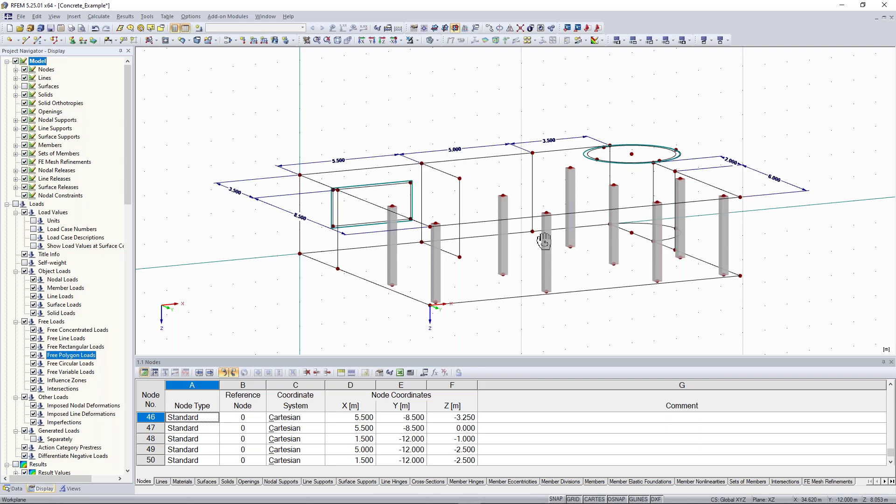
{"action": "middle_click_drag", "start_coordinate": [544, 240], "coordinate": [55, 113], "text": "ctrl"}
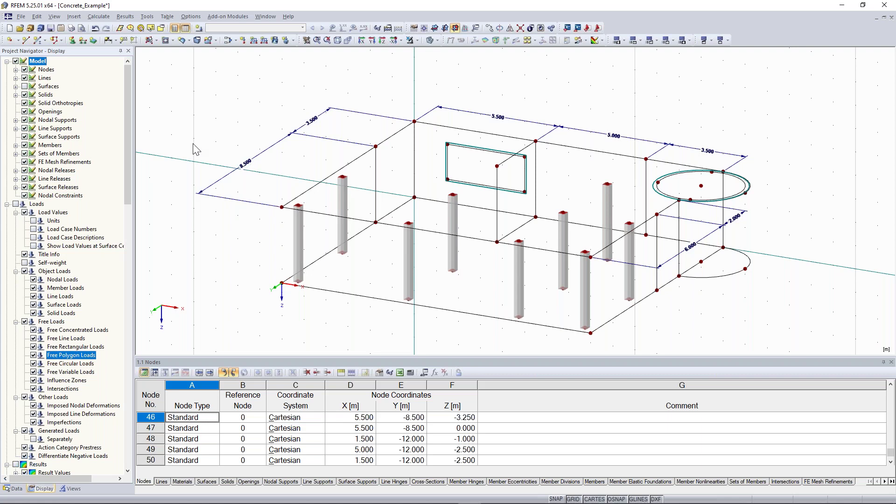
{"action": "middle_click_drag", "start_coordinate": [193, 145], "coordinate": [199, 140], "text": "ctrl"}
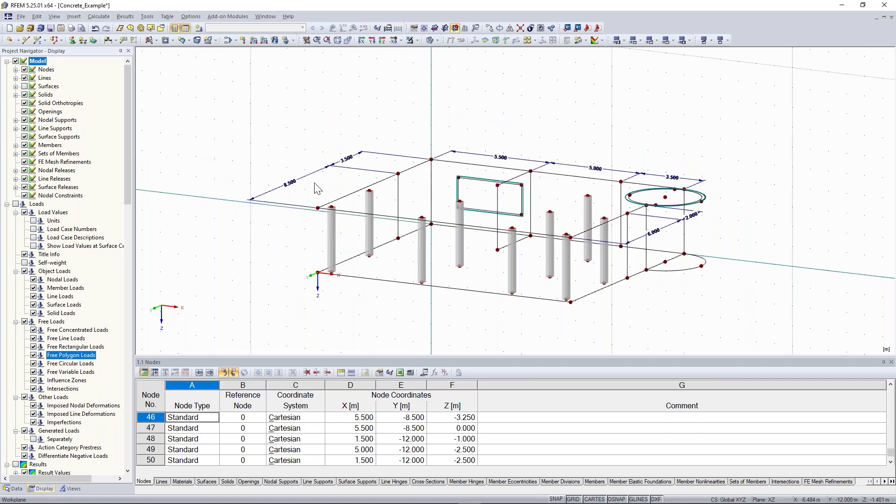
{"action": "middle_click_drag", "start_coordinate": [251, 125], "coordinate": [236, 101], "text": "ctrl"}
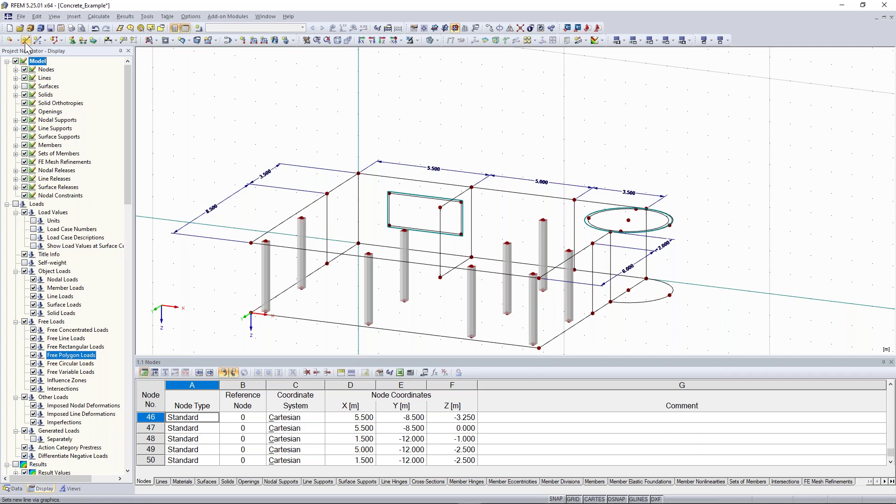
Step: Inspect the member settings of the corner column nearest the model origin and close them without changes
{"action": "middle_click_drag", "start_coordinate": [201, 295], "coordinate": [356, 275]}
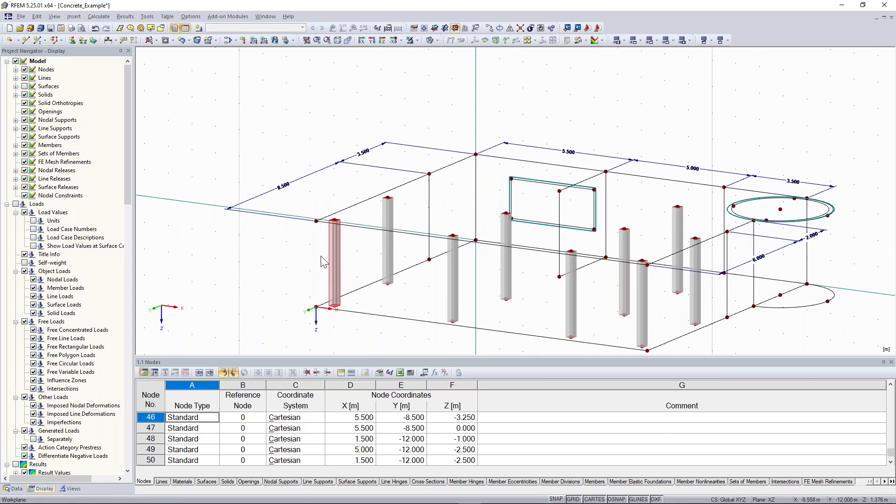
{"action": "right_click", "coordinate": [337, 260]}
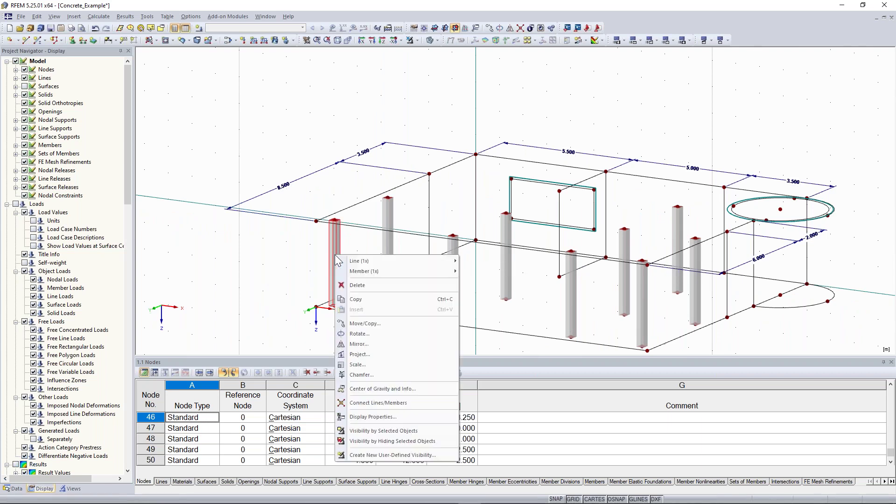
{"action": "mouse_move", "coordinate": [364, 275]}
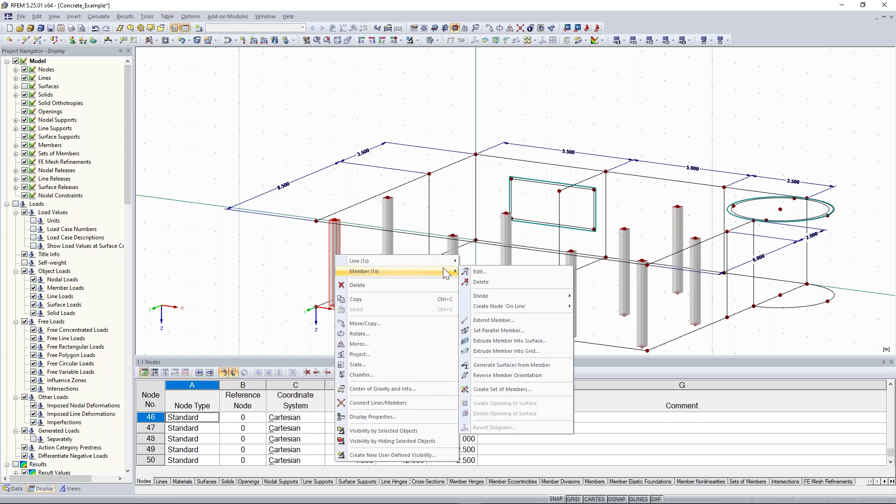
{"action": "left_click", "coordinate": [494, 270]}
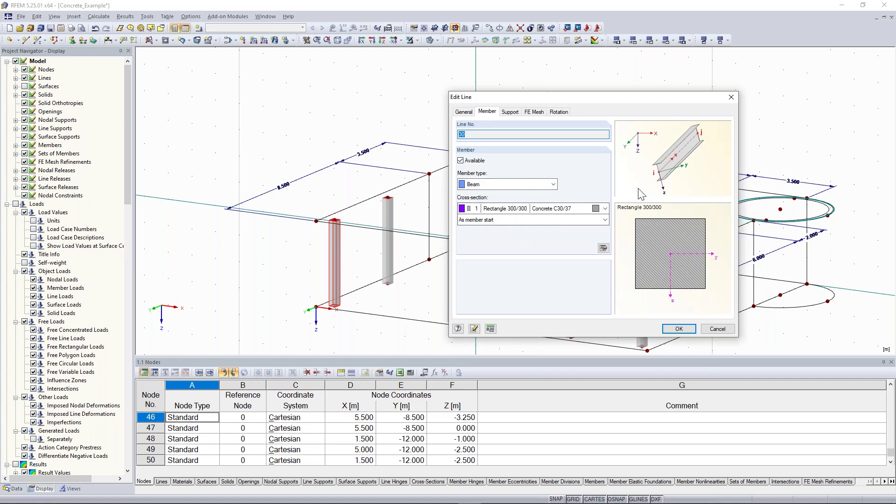
{"action": "left_click", "coordinate": [731, 97]}
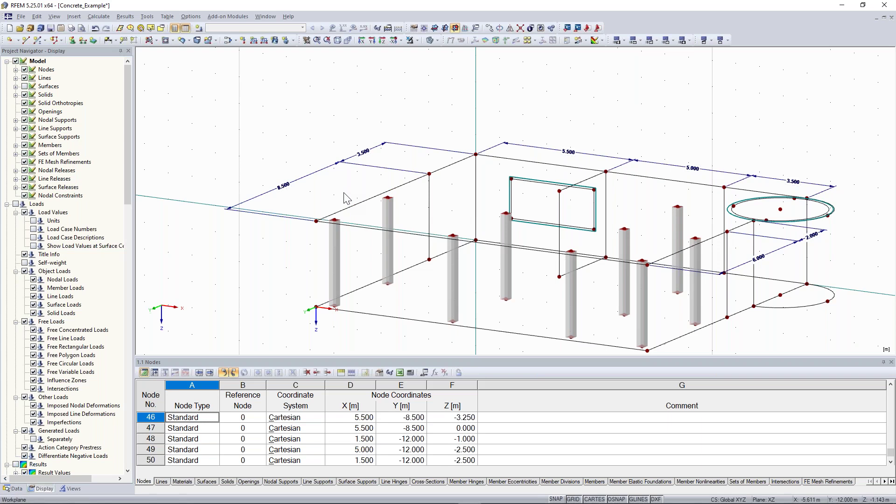
Step: Draw two connected lines at roof level from the outer wall's top node at Y -8.5 m through X 5.5, Z -3.25 m to the column top
{"action": "middle_click_drag", "start_coordinate": [660, 129], "coordinate": [569, 121]}
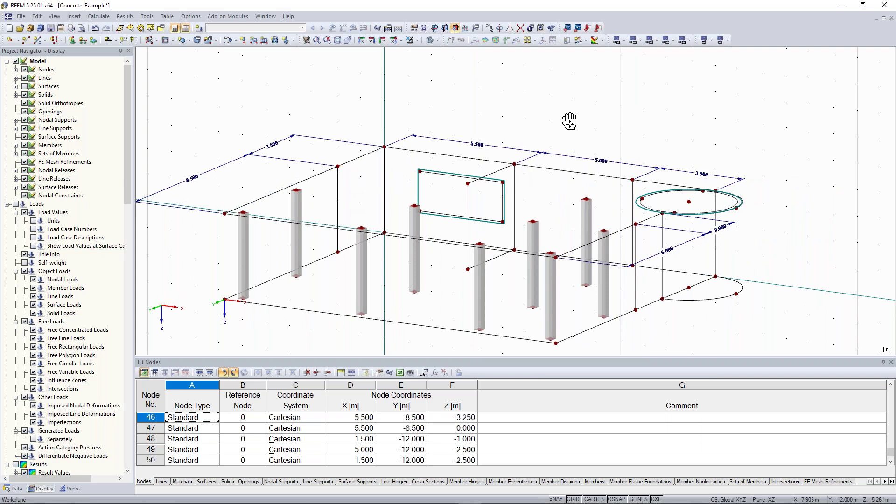
{"action": "left_click", "coordinate": [26, 41]}
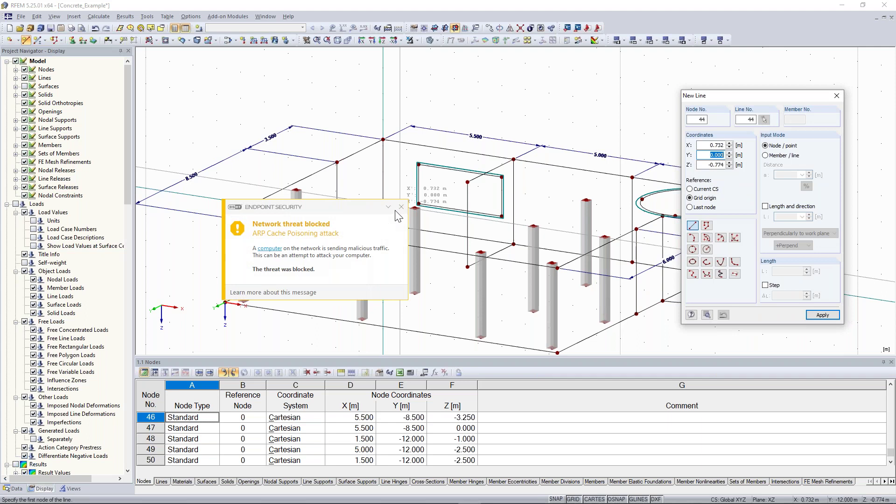
{"action": "middle_click_drag", "start_coordinate": [568, 120], "coordinate": [551, 133]}
{"action": "left_click", "coordinate": [325, 169]}
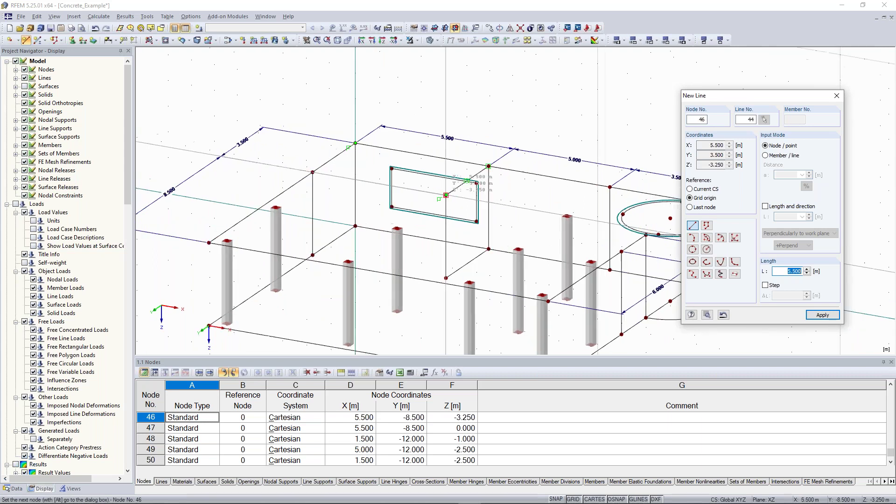
{"action": "left_click", "coordinate": [445, 195]}
{"action": "left_click", "coordinate": [445, 195]}
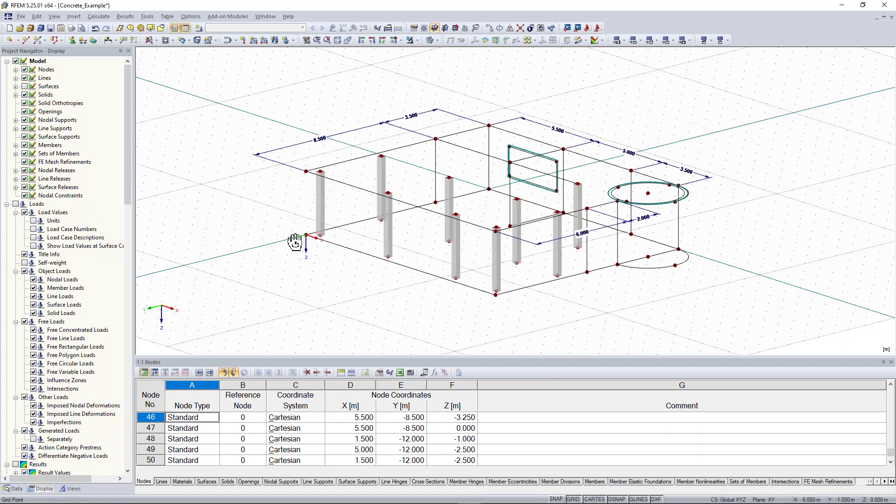
Step: Set the grid and work plane origin at the building's base corner node on the global axes origin
{"action": "middle_click_drag", "start_coordinate": [295, 242], "coordinate": [320, 262], "text": "ctrl"}
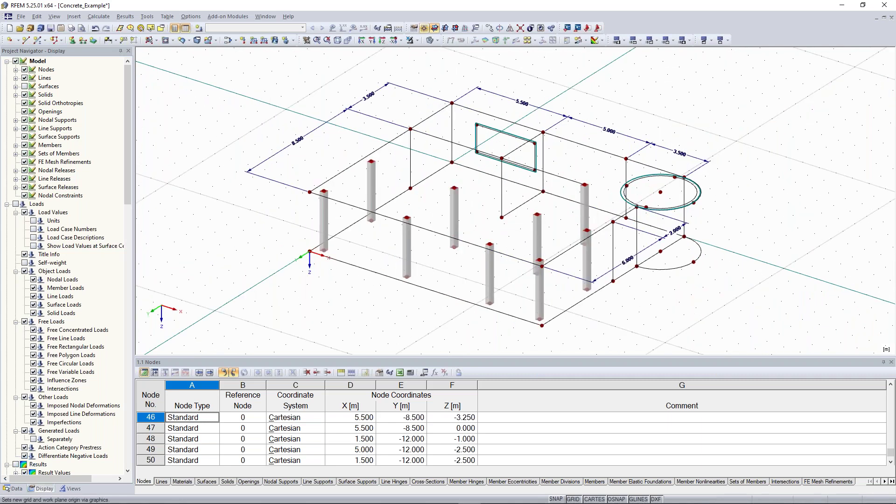
{"action": "left_click", "coordinate": [309, 251]}
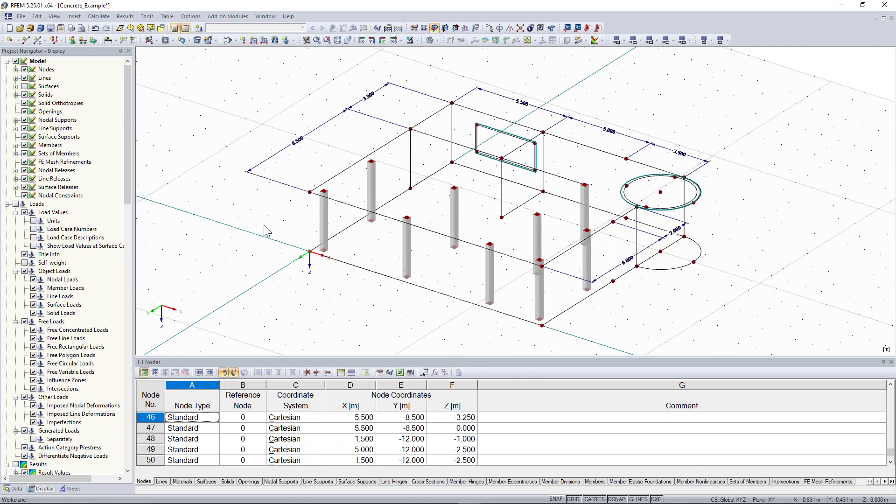
{"action": "scroll", "coordinate": [320, 214], "scroll_direction": "down", "scroll_amount": 1}
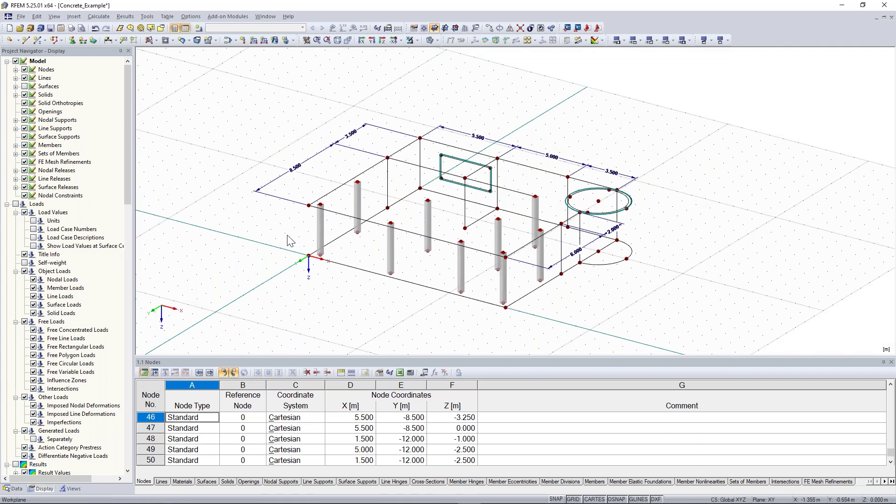
{"action": "scroll", "coordinate": [439, 168], "scroll_direction": "up", "scroll_amount": 2}
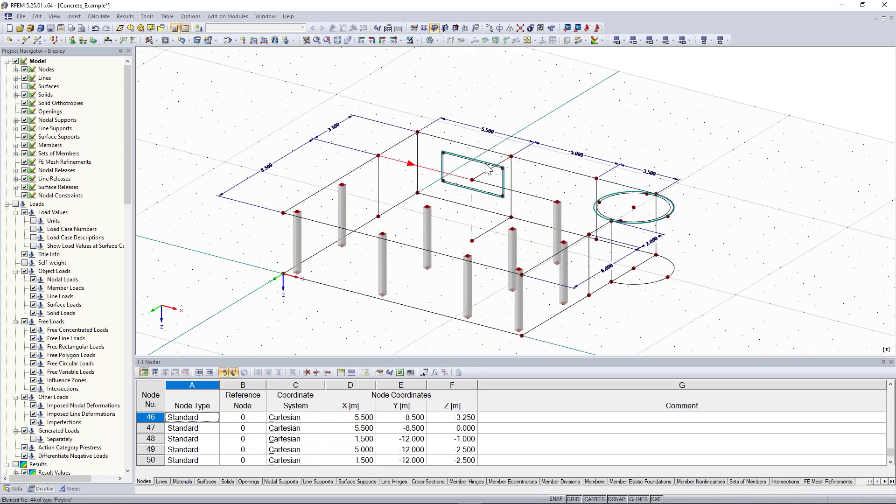
Step: Open the two new roof-level lines for editing and define a new member on them with member type Rib
{"action": "scroll", "coordinate": [485, 164], "scroll_direction": "up", "scroll_amount": 2}
{"action": "middle_click_drag", "start_coordinate": [485, 166], "coordinate": [475, 207], "text": "ctrl"}
{"action": "middle_click_drag", "start_coordinate": [557, 142], "coordinate": [566, 152], "text": "ctrl"}
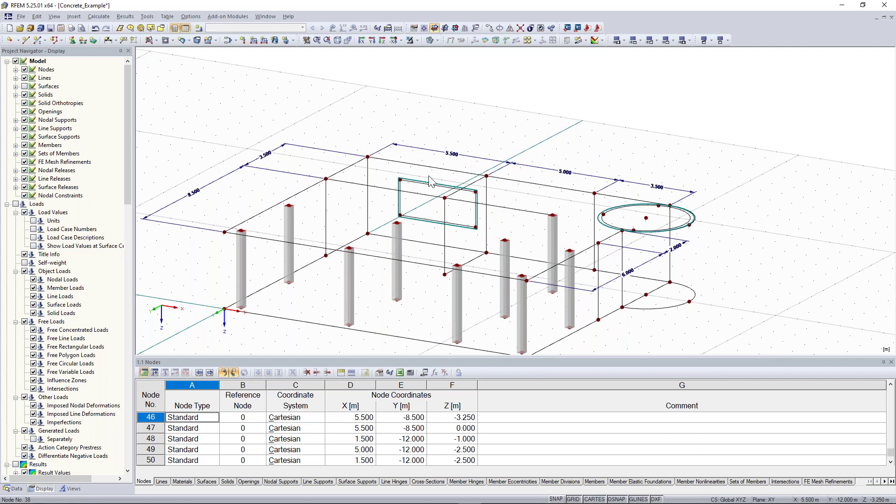
{"action": "right_click", "coordinate": [515, 212]}
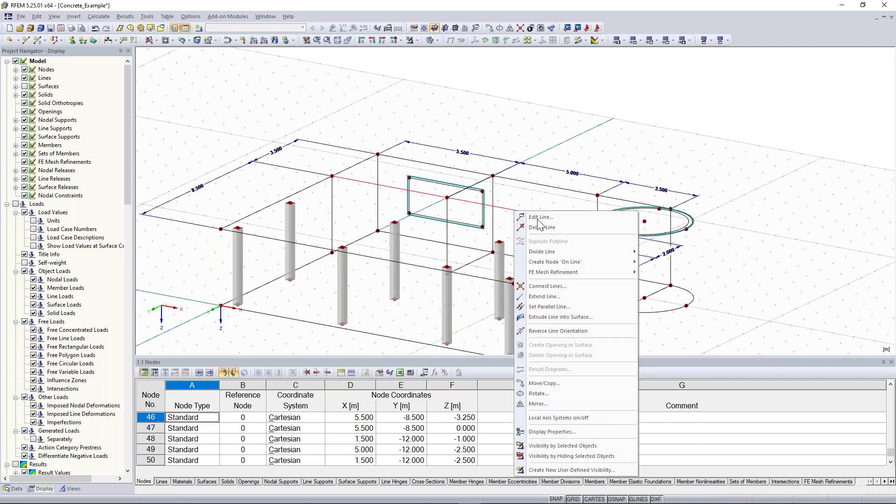
{"action": "left_click", "coordinate": [540, 217]}
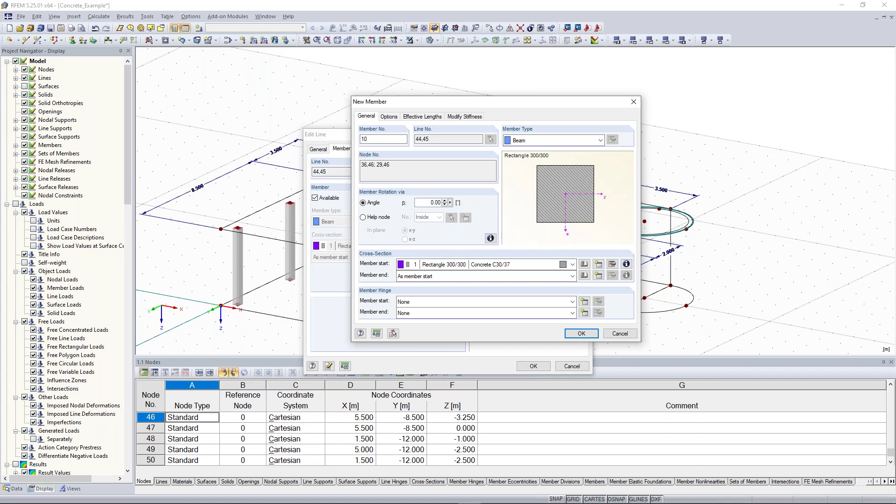
{"action": "left_click", "coordinate": [599, 140]}
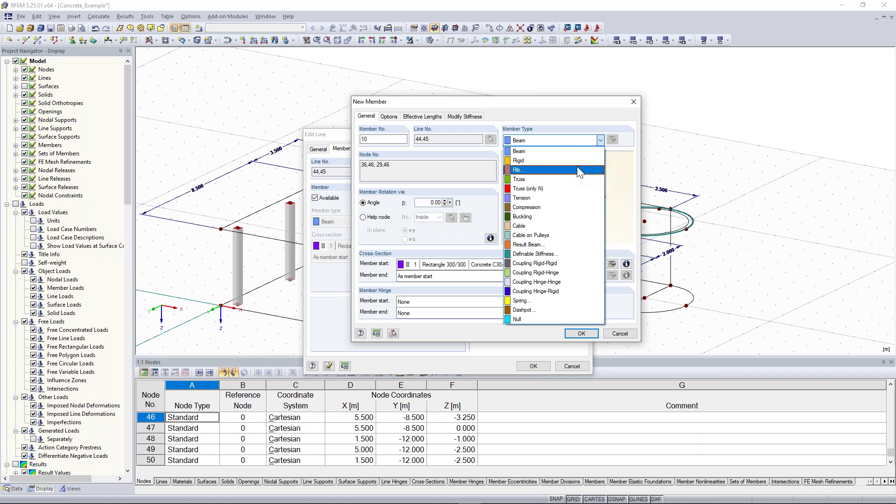
{"action": "left_click", "coordinate": [577, 168]}
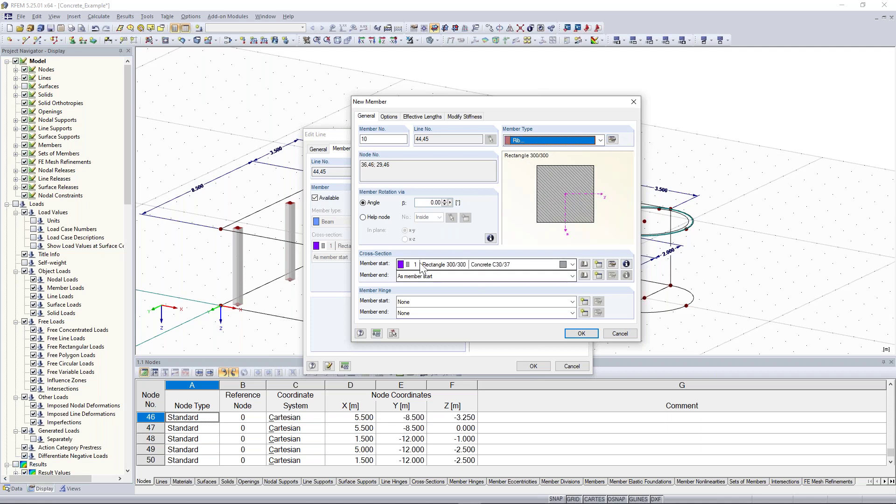
Step: Create a rectangular cross-section 200 mm wide and 150 mm deep in Concrete C30/37 for the rib's member start
{"action": "left_click", "coordinate": [598, 264]}
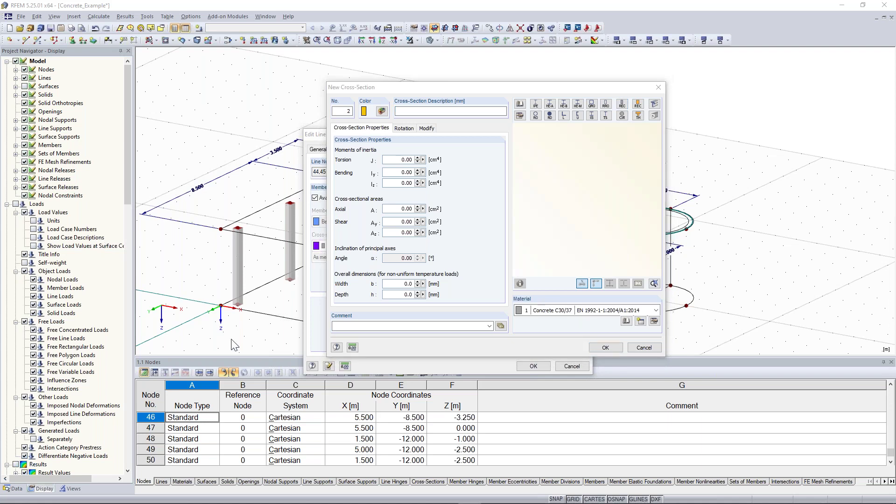
{"action": "type", "text": "200"}
{"action": "key", "text": "Tab"}
{"action": "type", "text": "150"}
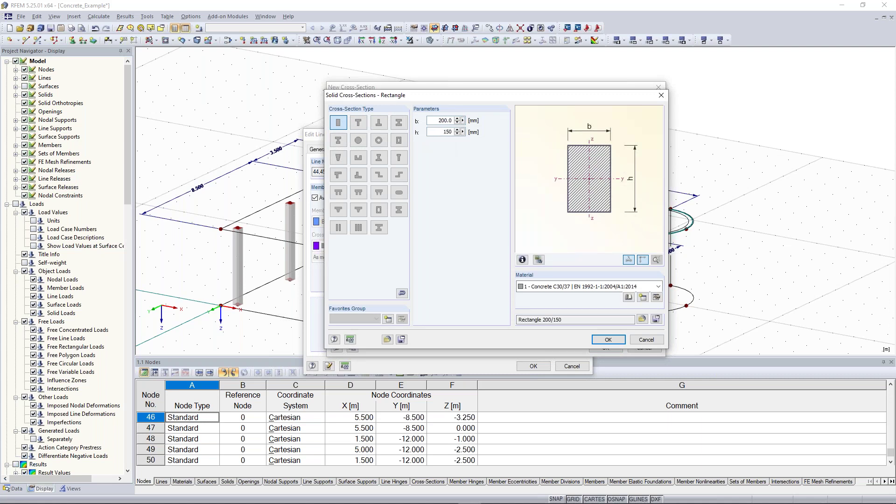
{"action": "left_click", "coordinate": [608, 340]}
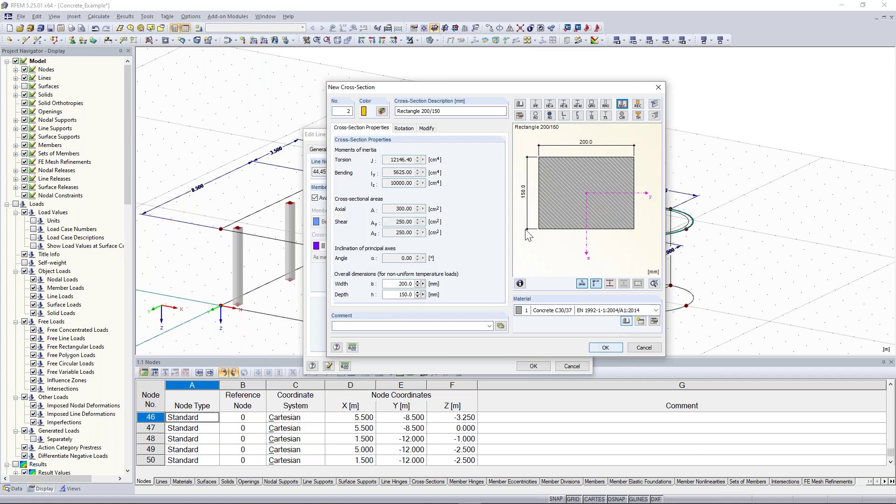
{"action": "left_click", "coordinate": [606, 347]}
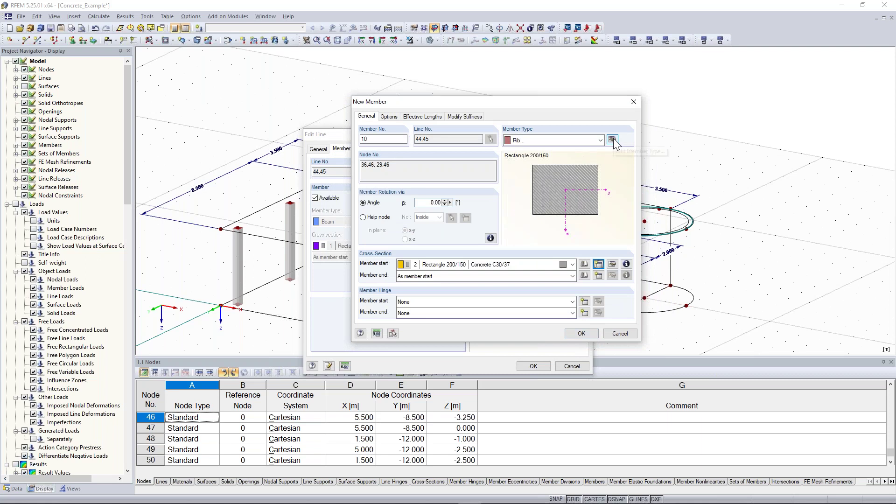
Step: Open the rib parameters and set the rib's position and alignment to the +z-side of the surface
{"action": "left_click", "coordinate": [612, 139]}
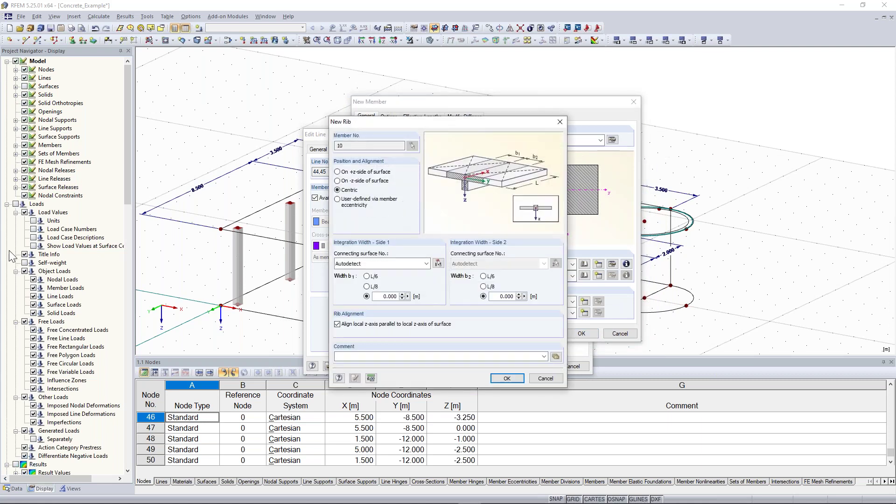
{"action": "left_click_drag", "start_coordinate": [399, 124], "coordinate": [487, 127]}
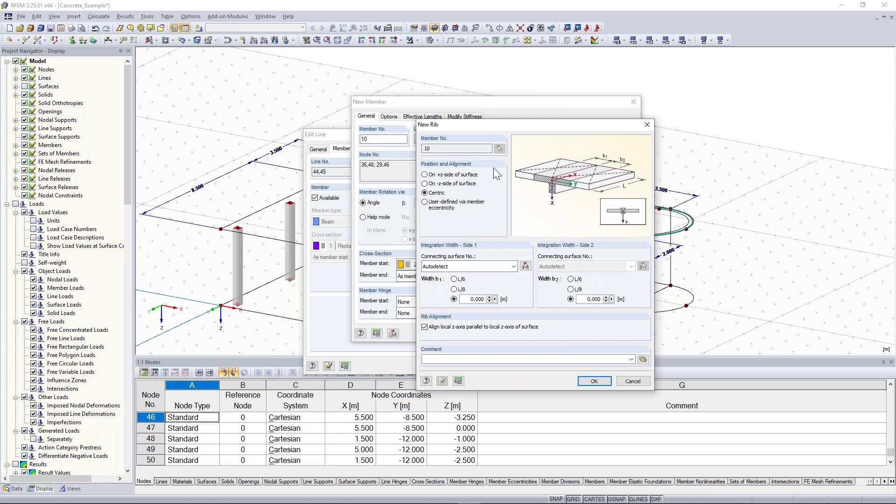
{"action": "left_click", "coordinate": [463, 185]}
{"action": "left_click", "coordinate": [460, 175]}
{"action": "left_click_drag", "start_coordinate": [518, 125], "coordinate": [732, 134]}
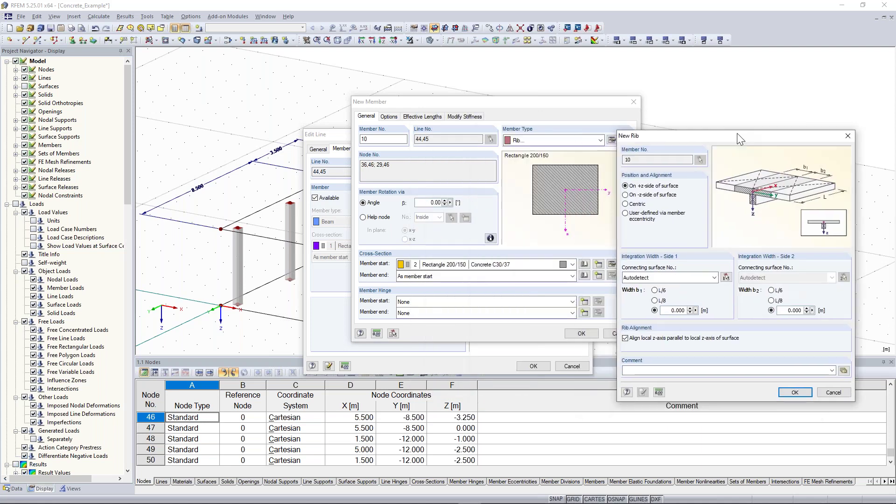
{"action": "left_click_drag", "start_coordinate": [701, 133], "coordinate": [470, 119]}
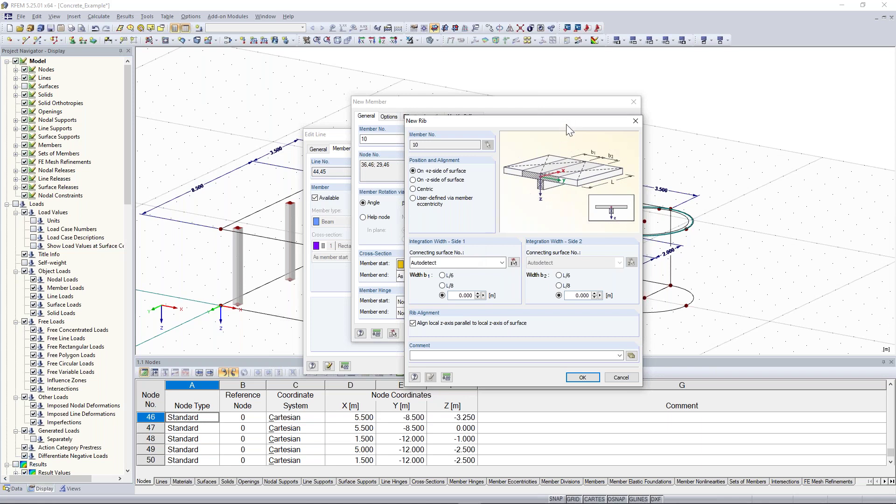
{"action": "left_click_drag", "start_coordinate": [562, 127], "coordinate": [564, 194]}
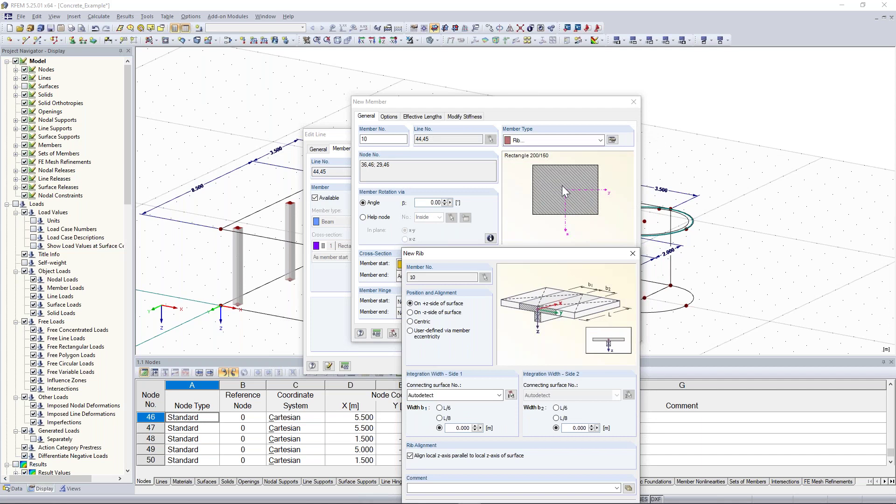
{"action": "left_click_drag", "start_coordinate": [549, 260], "coordinate": [409, 120]}
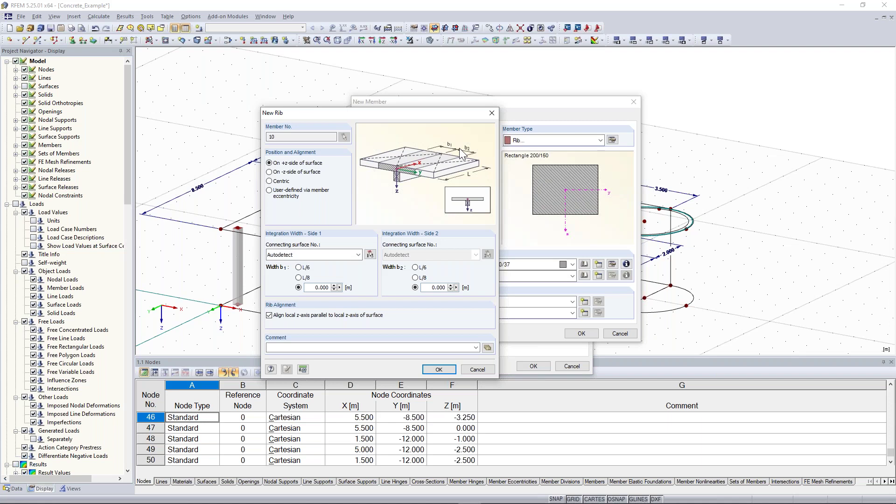
{"action": "left_click_drag", "start_coordinate": [422, 118], "coordinate": [741, 106]}
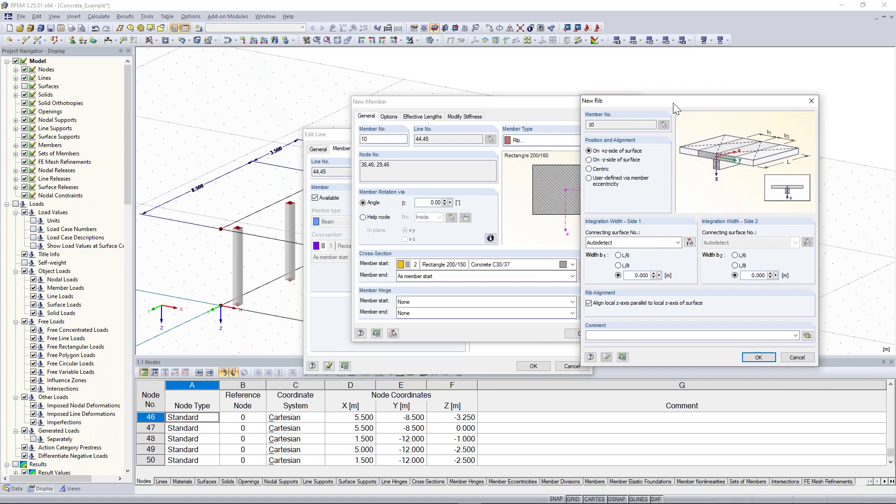
{"action": "left_click_drag", "start_coordinate": [676, 103], "coordinate": [655, 107]}
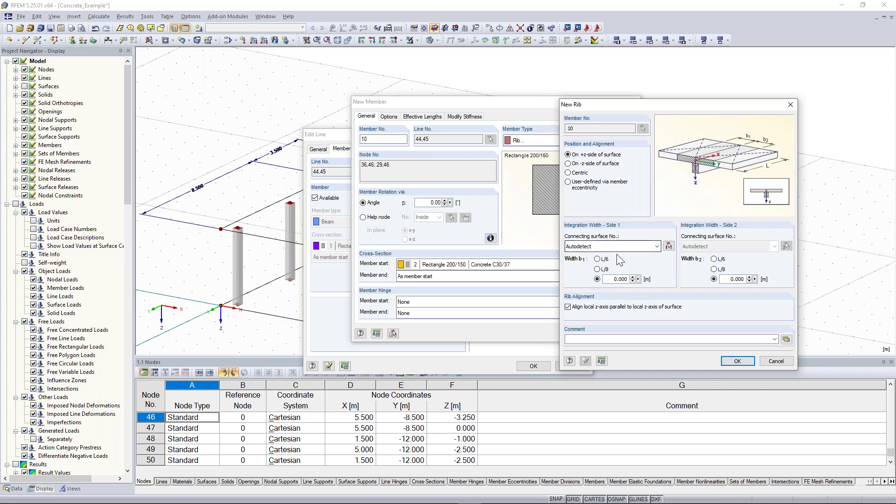
Step: Assign the roof slab, surface No. 3, as the rib's side 1 connecting surface with an integration width of L/8
{"action": "left_click", "coordinate": [670, 247]}
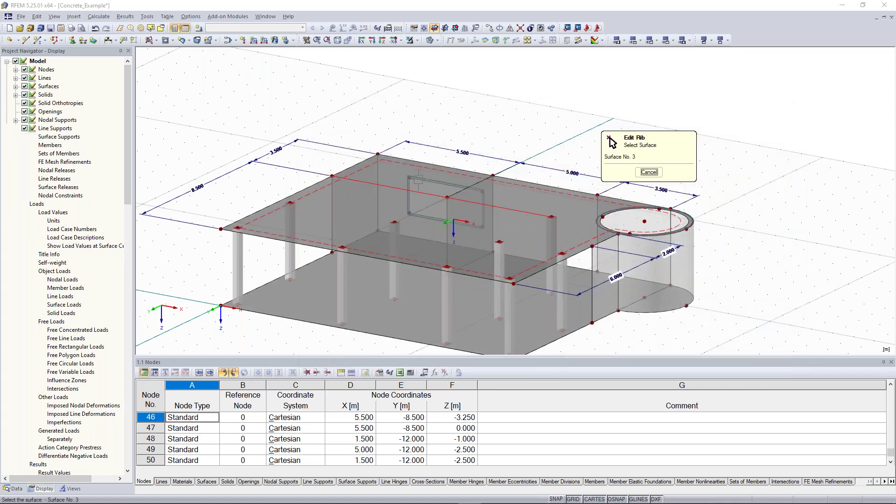
{"action": "left_click", "coordinate": [609, 139]}
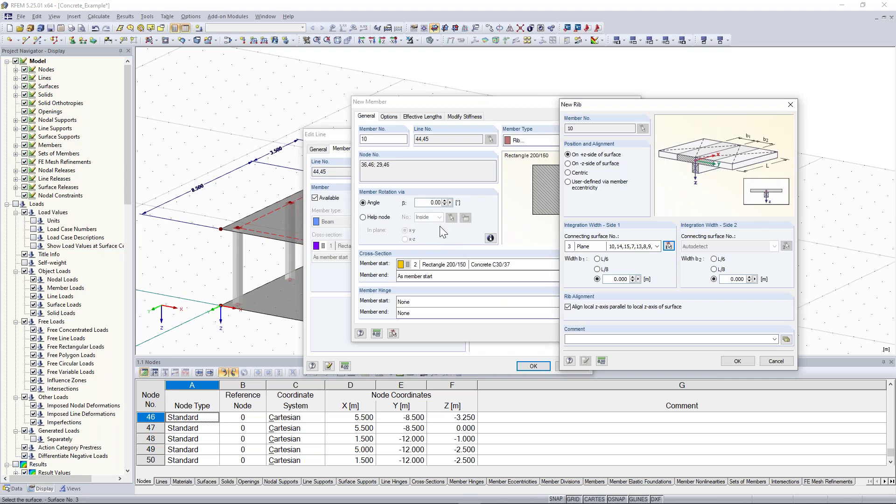
{"action": "left_click", "coordinate": [614, 272]}
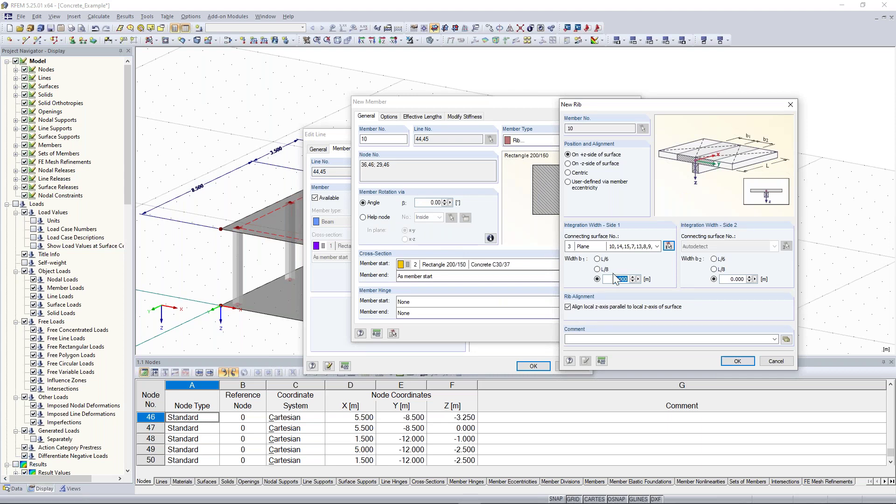
{"action": "left_click", "coordinate": [597, 270]}
Step: Set the rib's side 2 integration width to L/8 with surface No. 3 as connecting surface, and create the rib member
{"action": "left_click", "coordinate": [715, 270]}
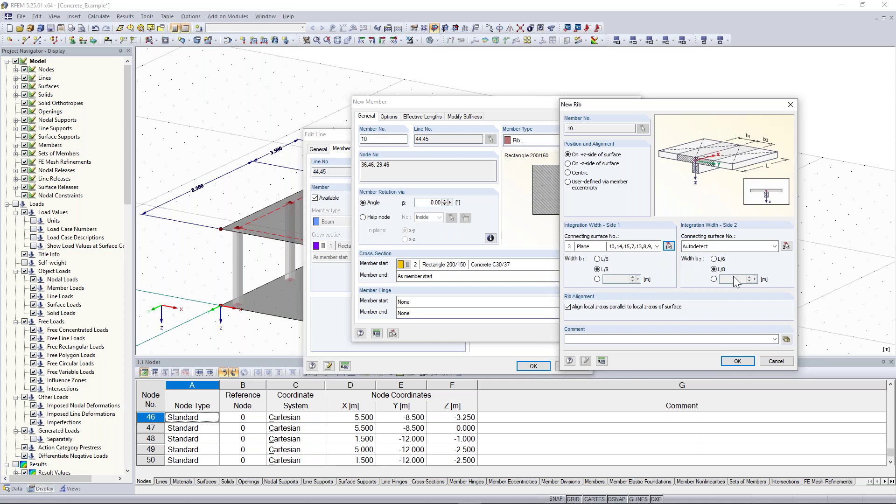
{"action": "left_click", "coordinate": [786, 247]}
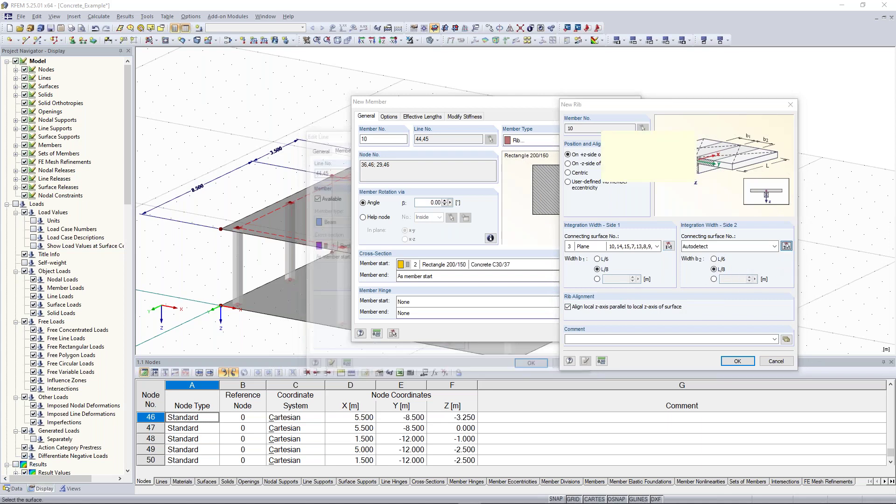
{"action": "left_click", "coordinate": [610, 139]}
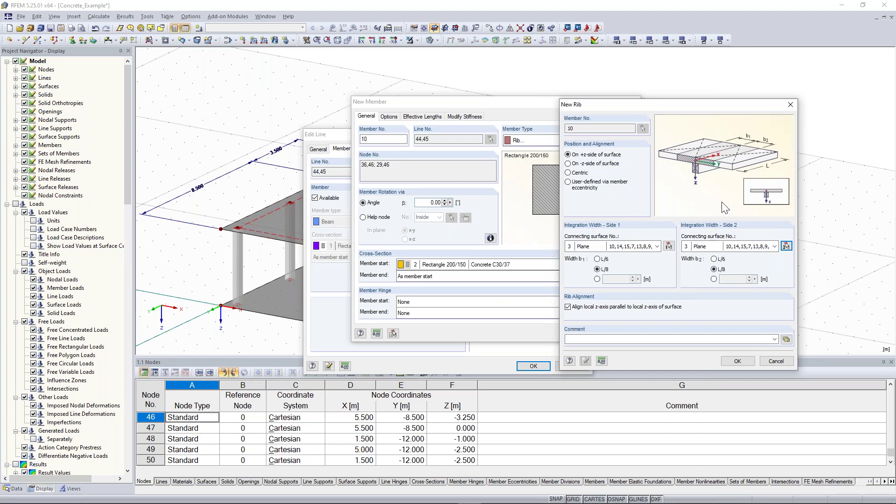
{"action": "left_click", "coordinate": [735, 362]}
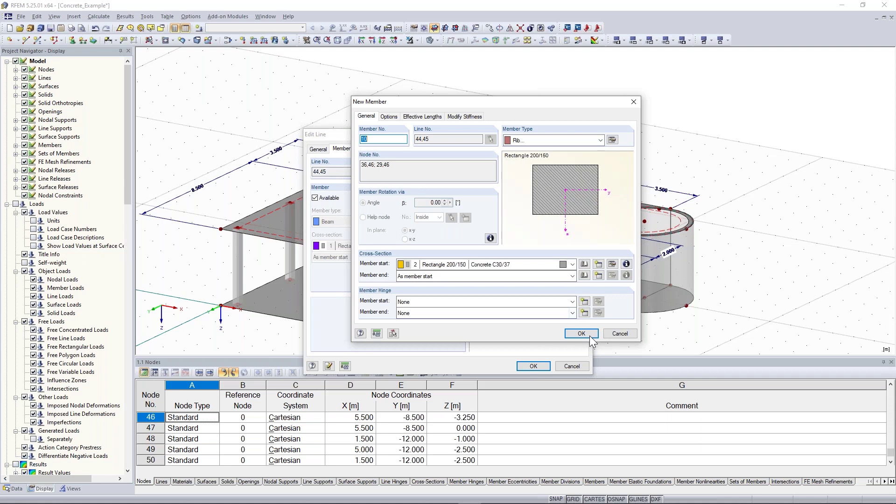
{"action": "left_click", "coordinate": [581, 333]}
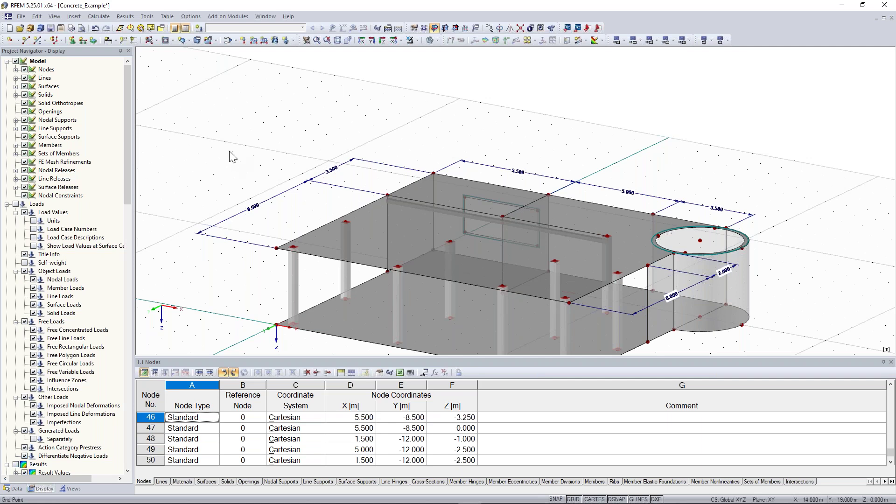
Step: Examine the new rib's position and eccentricity beneath the roof slab
{"action": "middle_click_drag", "start_coordinate": [232, 156], "coordinate": [341, 253], "text": "ctrl"}
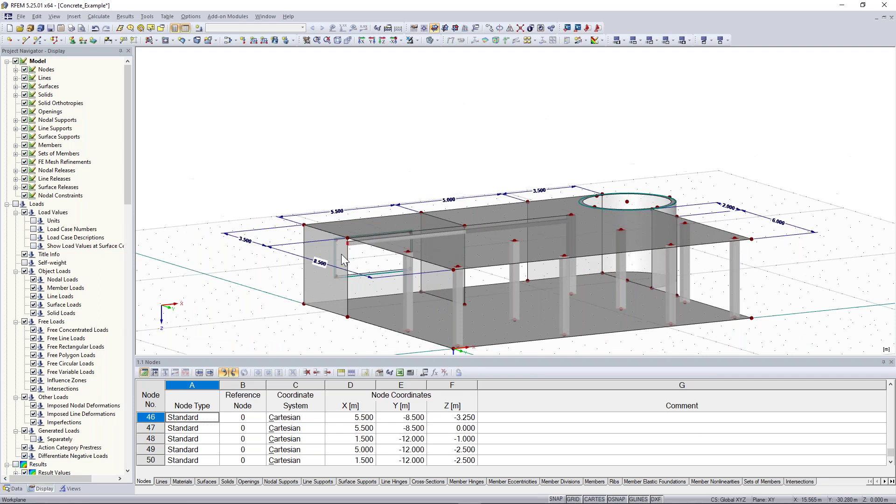
{"action": "scroll", "coordinate": [340, 254], "scroll_direction": "up", "scroll_amount": 2}
{"action": "middle_click_drag", "start_coordinate": [379, 148], "coordinate": [360, 129], "text": "ctrl"}
{"action": "scroll", "coordinate": [357, 178], "scroll_direction": "up", "scroll_amount": 1}
{"action": "scroll", "coordinate": [358, 235], "scroll_direction": "up", "scroll_amount": 4}
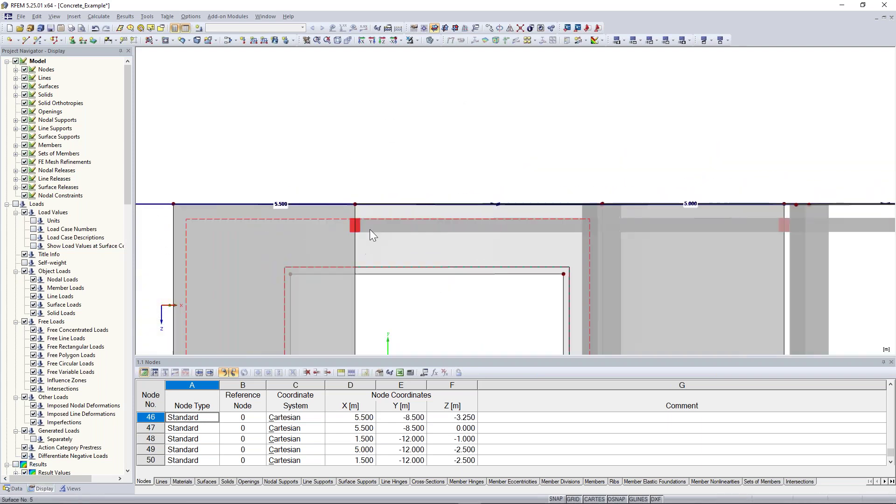
{"action": "middle_click_drag", "start_coordinate": [400, 184], "coordinate": [404, 200], "text": "ctrl"}
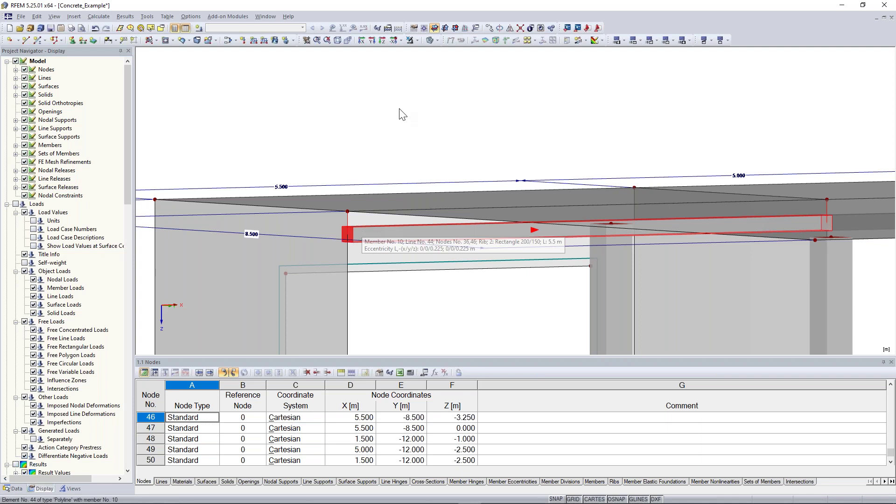
{"action": "scroll", "coordinate": [403, 115], "scroll_direction": "up", "scroll_amount": 2}
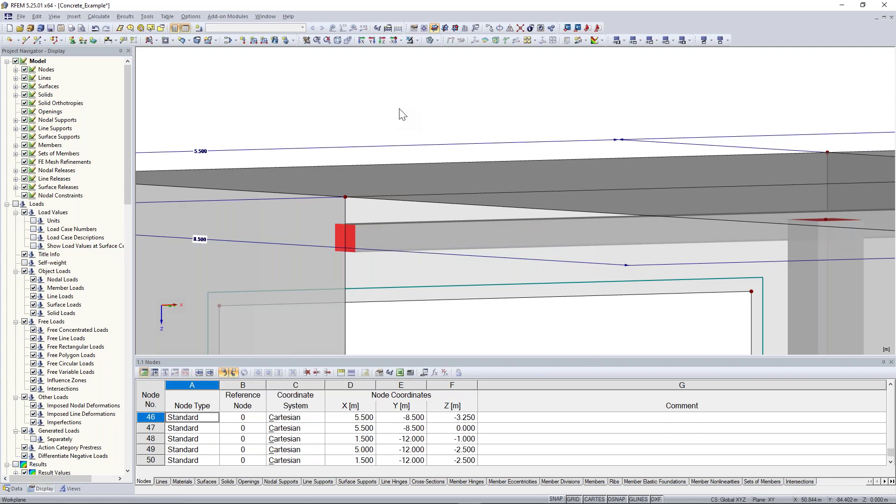
Step: Display the surfaces filled including thickness with edges and examine how the rib meets the underside of the roof slab
{"action": "scroll", "coordinate": [79, 419], "scroll_direction": "down", "scroll_amount": 15}
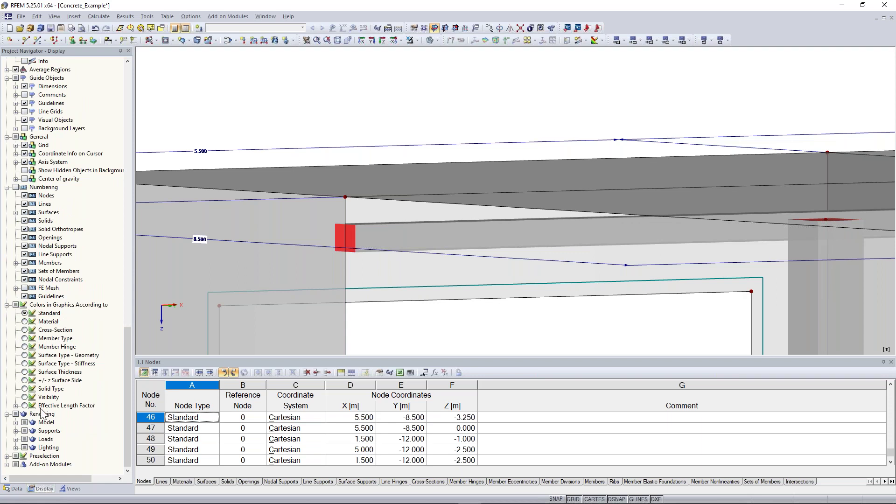
{"action": "left_click", "coordinate": [16, 422]}
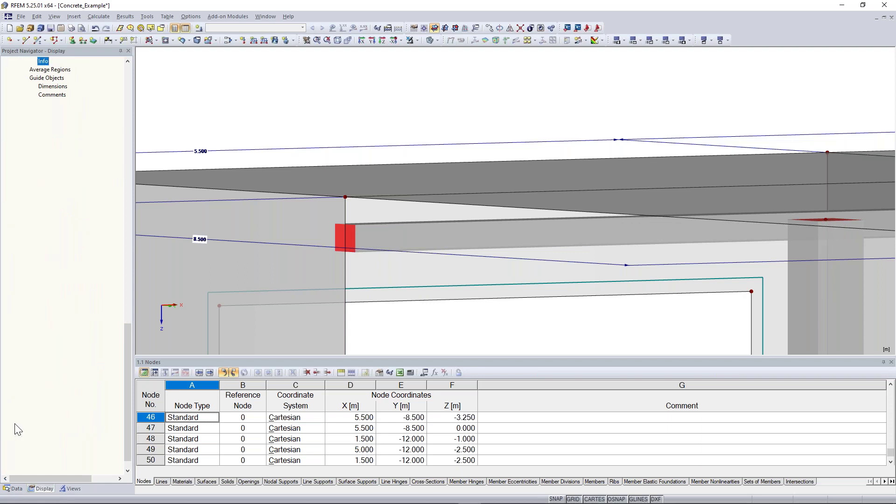
{"action": "left_click", "coordinate": [25, 438]}
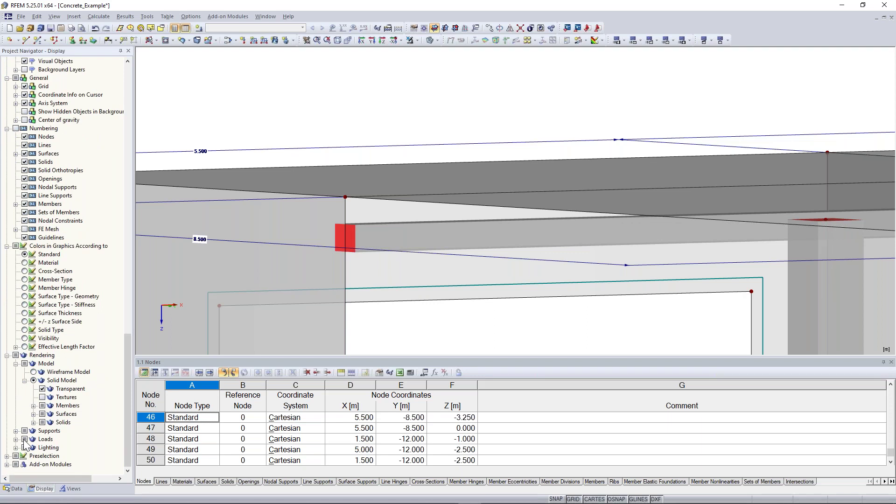
{"action": "left_click", "coordinate": [33, 413]}
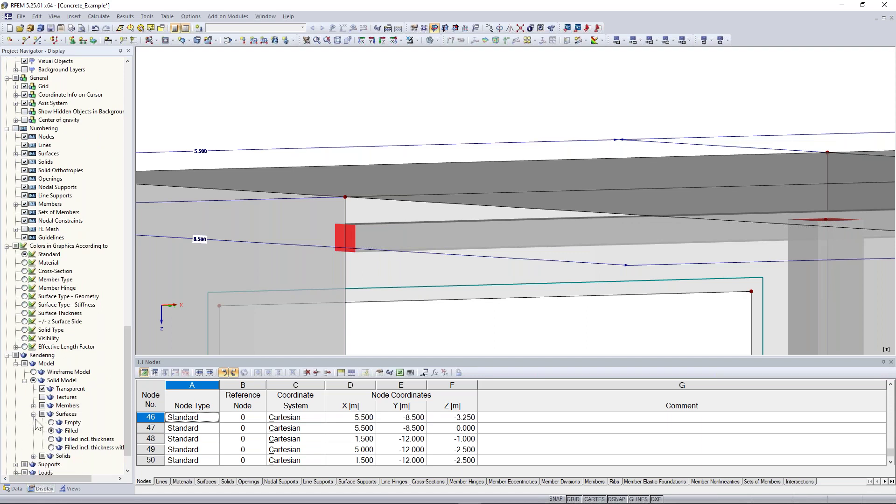
{"action": "left_click", "coordinate": [51, 439]}
{"action": "middle_click_drag", "start_coordinate": [420, 86], "coordinate": [387, 82], "text": "ctrl"}
{"action": "left_click", "coordinate": [52, 448]}
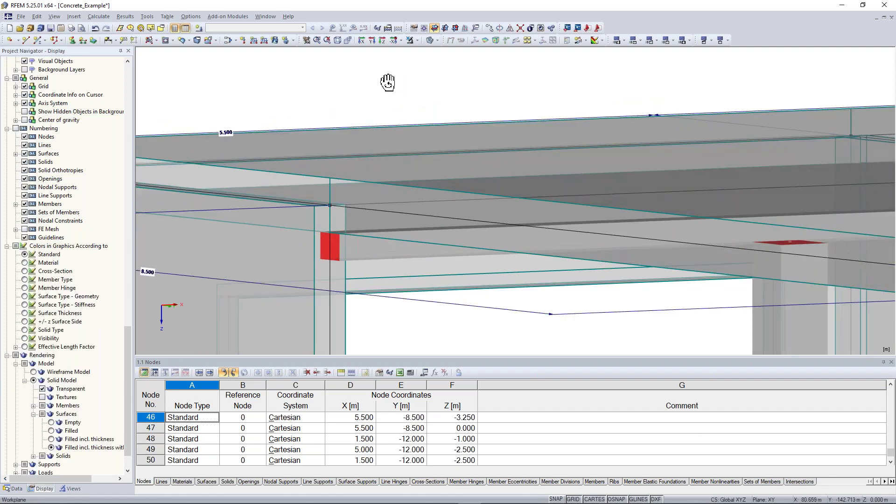
{"action": "left_click_drag", "start_coordinate": [89, 478], "coordinate": [113, 472]}
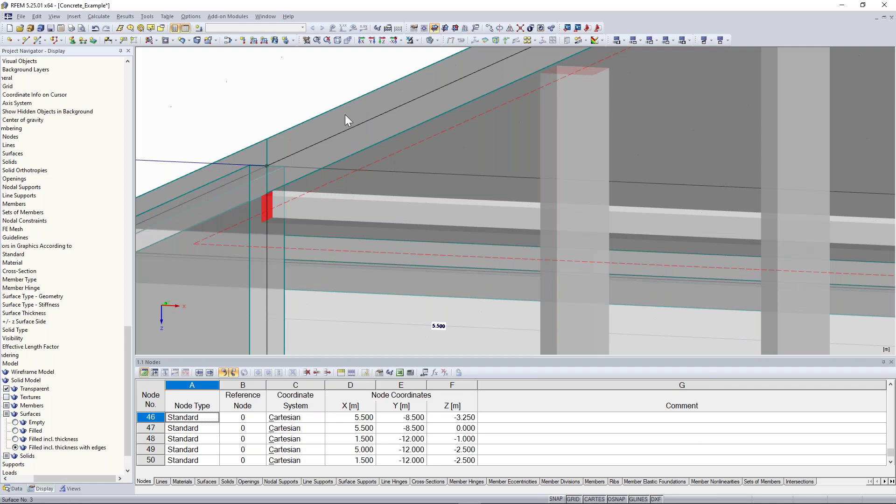
{"action": "middle_click_drag", "start_coordinate": [345, 114], "coordinate": [340, 79], "text": "ctrl"}
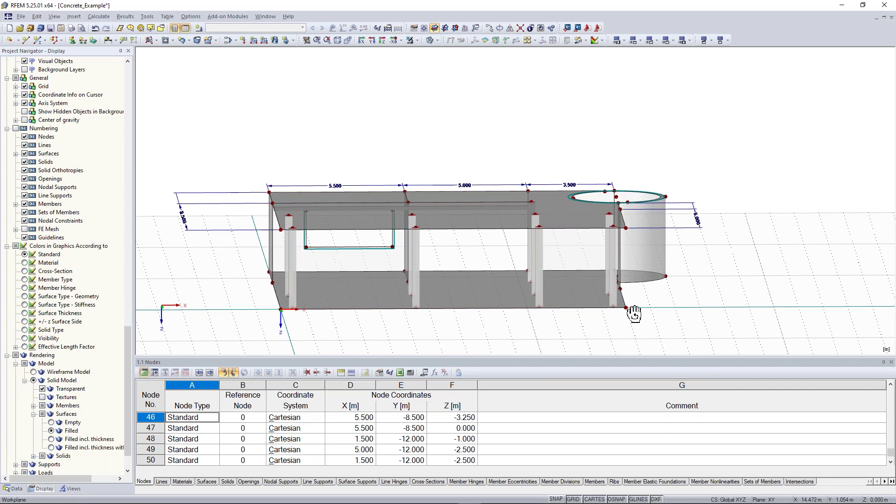
Step: Open base slab edge lines 1 and 19 for editing and make a line support available on them
{"action": "left_click_drag", "start_coordinate": [634, 314], "coordinate": [295, 272]}
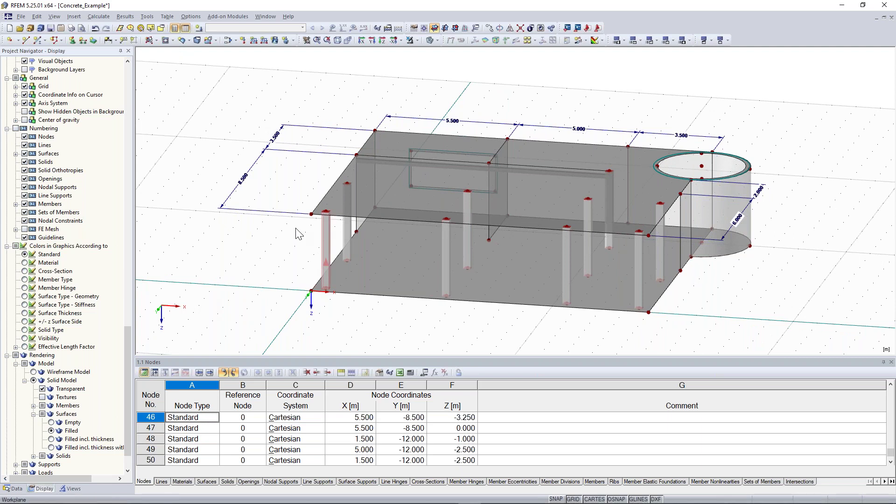
{"action": "middle_click_drag", "start_coordinate": [296, 227], "coordinate": [350, 269], "text": "ctrl"}
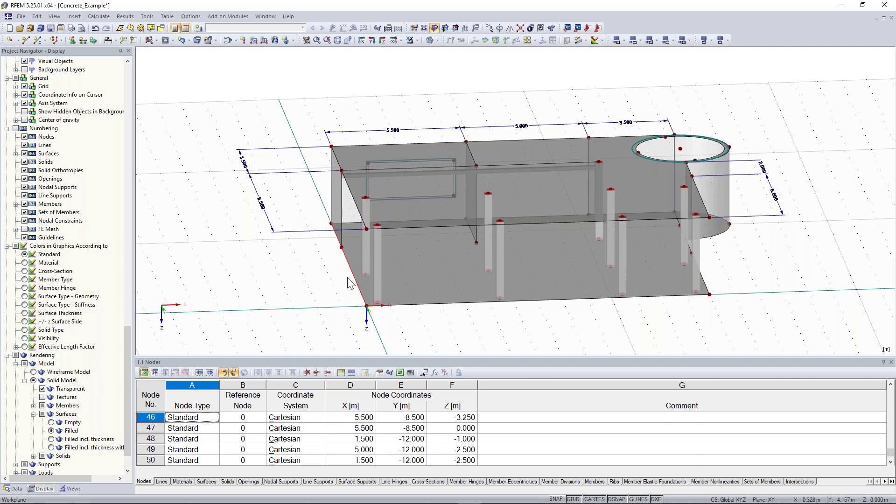
{"action": "double_click", "coordinate": [387, 147]}
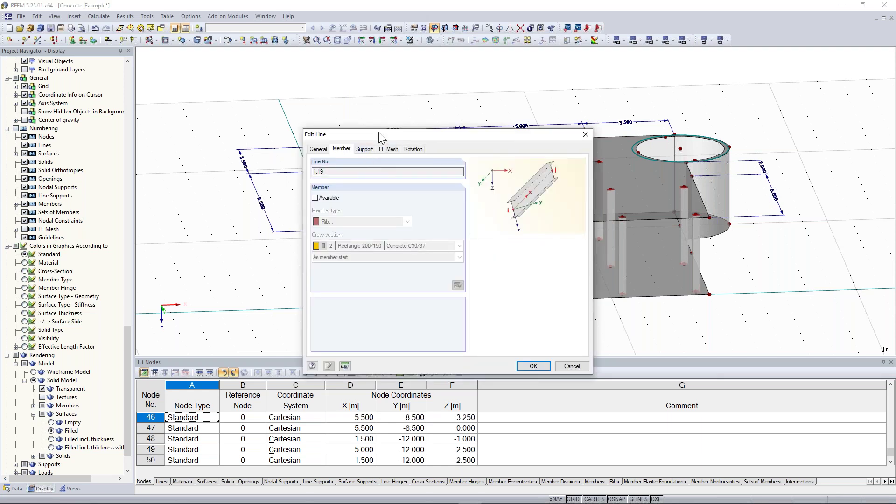
{"action": "left_click_drag", "start_coordinate": [381, 135], "coordinate": [585, 109]}
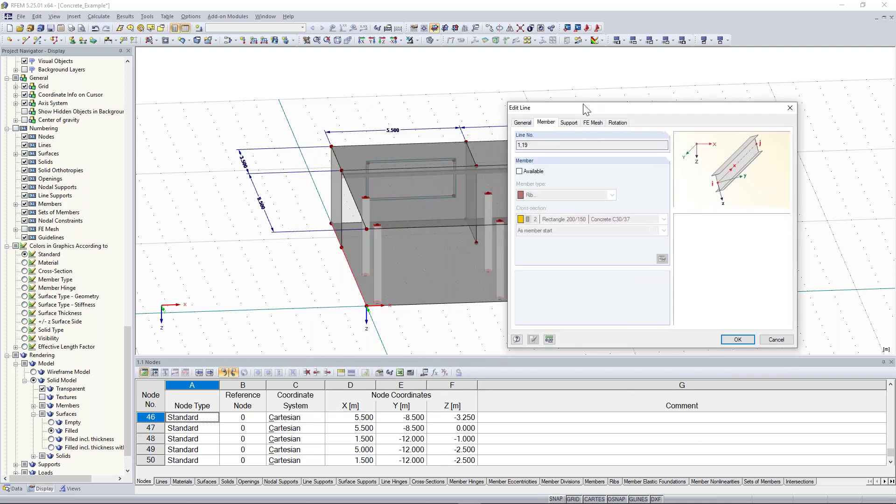
{"action": "left_click", "coordinate": [570, 125]}
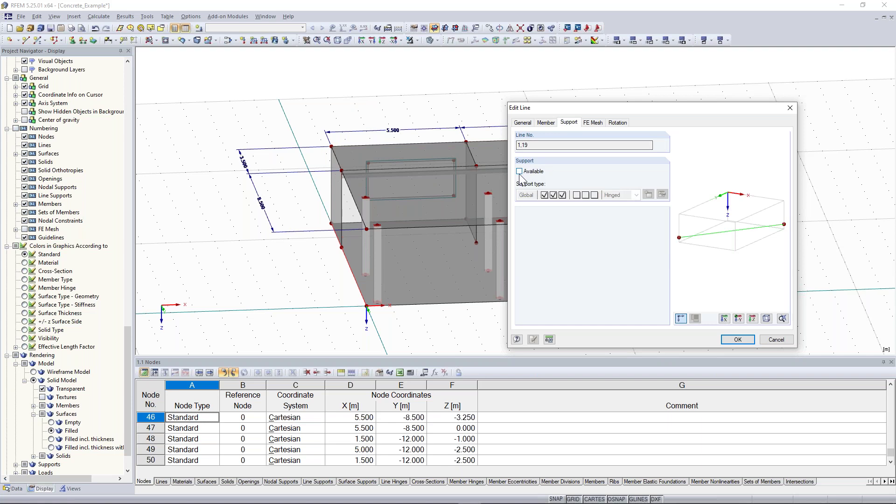
{"action": "left_click", "coordinate": [520, 174]}
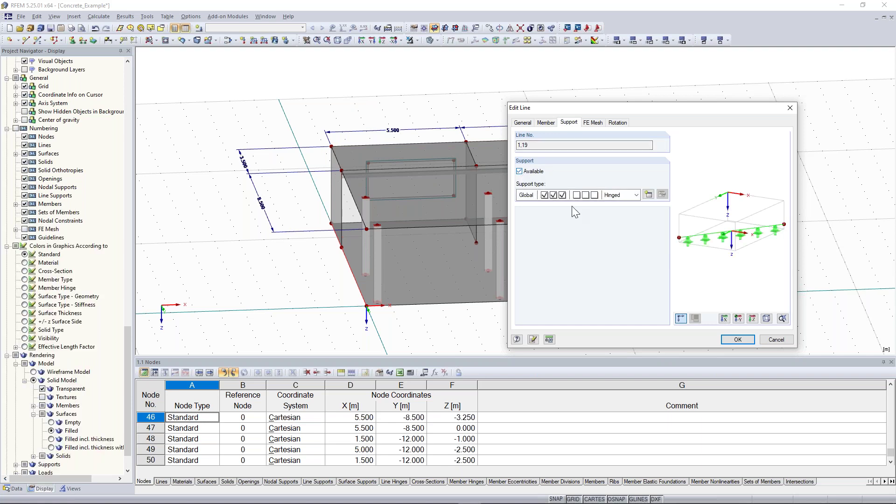
Step: Define a new global line support with uX and uY released and only uZ fixed, and apply it to both edge lines
{"action": "left_click", "coordinate": [648, 195]}
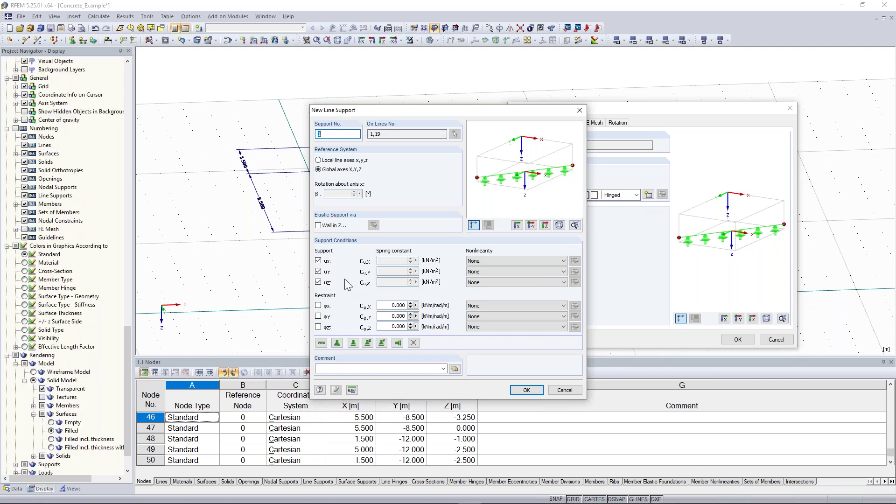
{"action": "left_click", "coordinate": [319, 260]}
{"action": "left_click", "coordinate": [318, 271]}
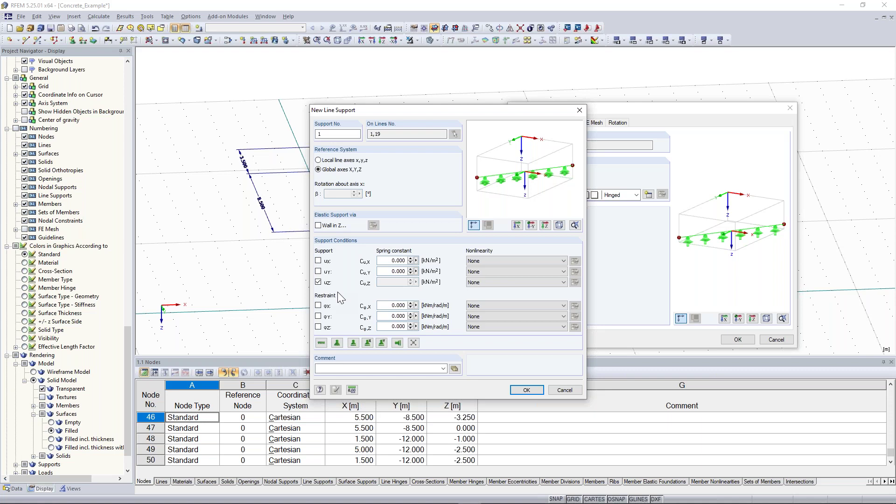
{"action": "left_click", "coordinate": [526, 391]}
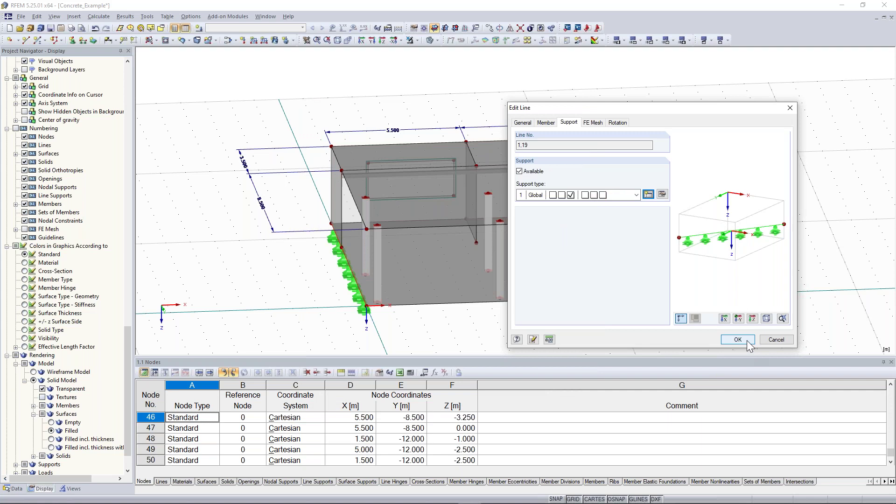
{"action": "left_click", "coordinate": [747, 341]}
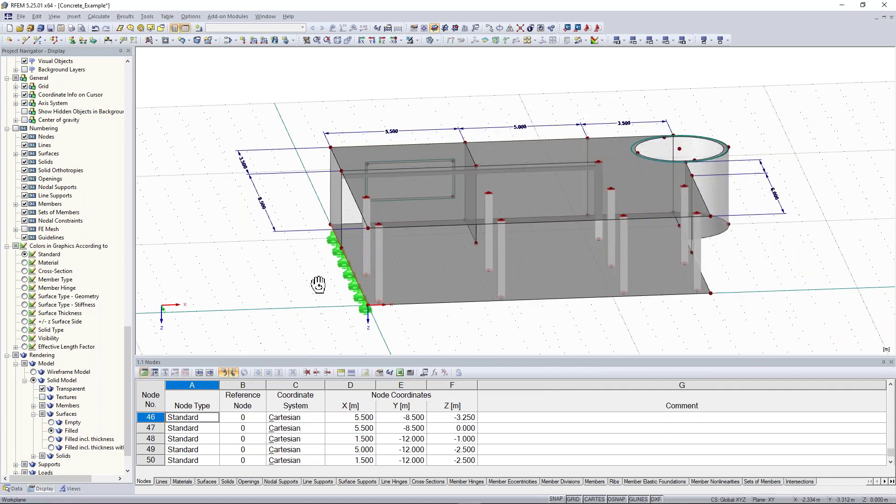
Step: Open base surfaces 1 and 2 together for editing and make a surface support available on them
{"action": "scroll", "coordinate": [434, 292], "scroll_direction": "up", "scroll_amount": 4}
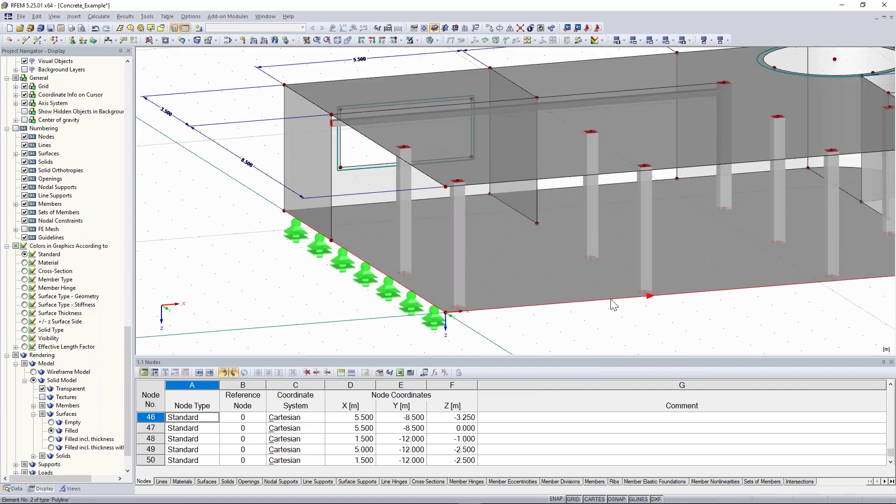
{"action": "scroll", "coordinate": [612, 304], "scroll_direction": "down", "scroll_amount": 3}
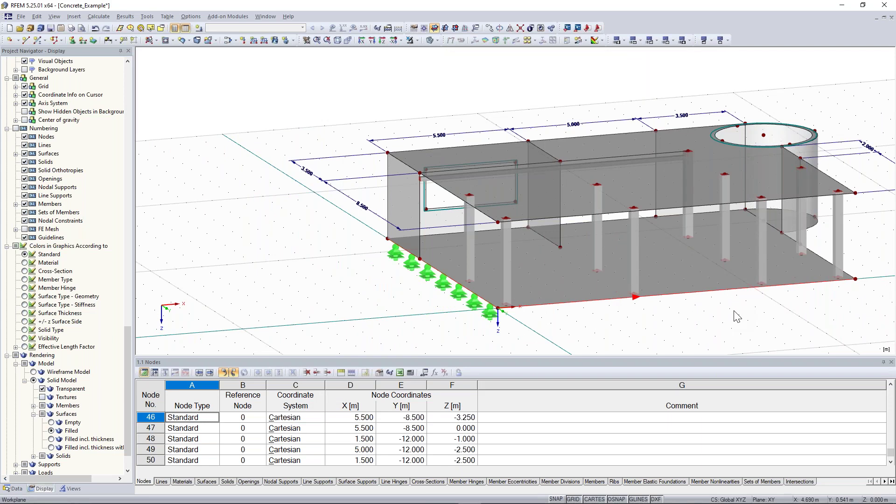
{"action": "middle_click_drag", "start_coordinate": [736, 317], "coordinate": [125, 265], "text": "ctrl"}
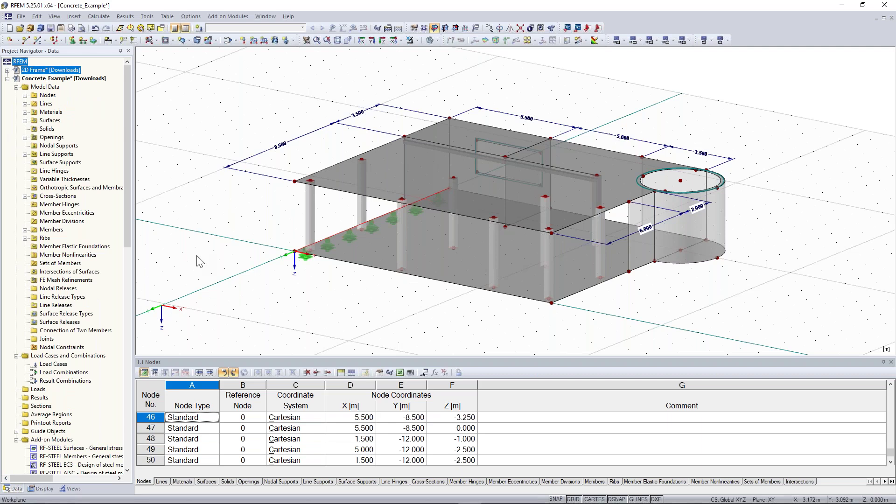
{"action": "left_click", "coordinate": [25, 120]}
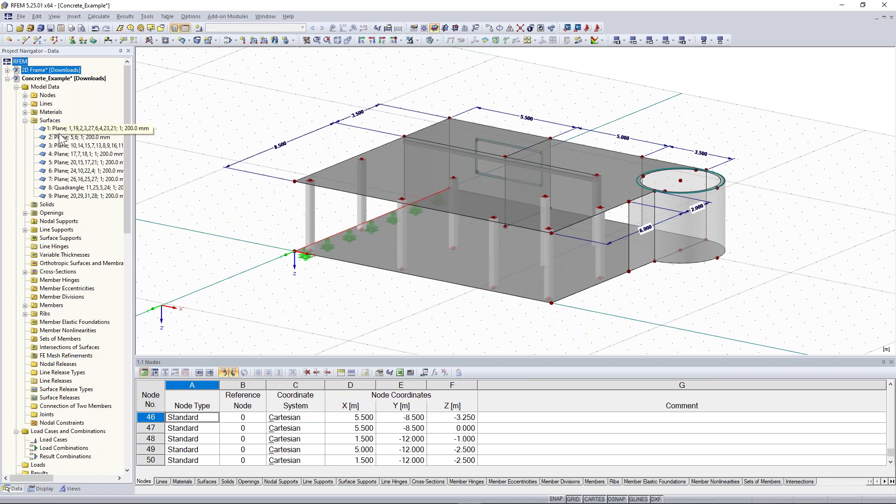
{"action": "left_click", "coordinate": [72, 133]}
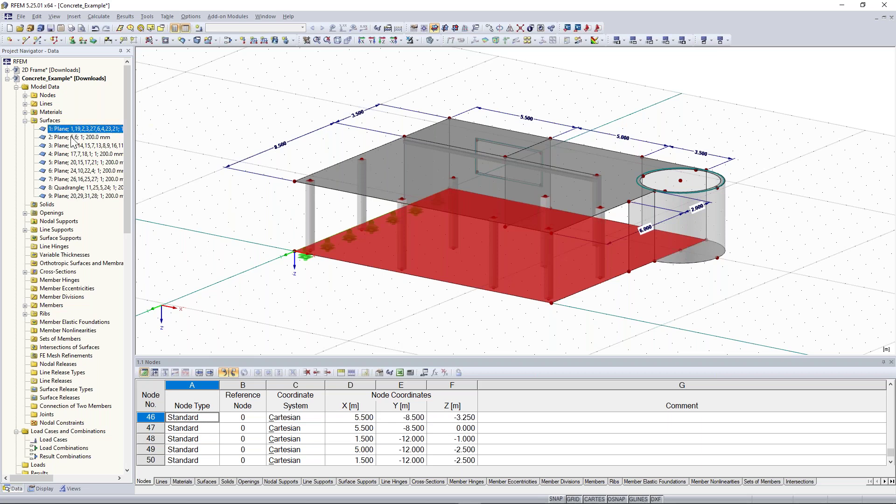
{"action": "left_click", "coordinate": [72, 137], "text": "ctrl"}
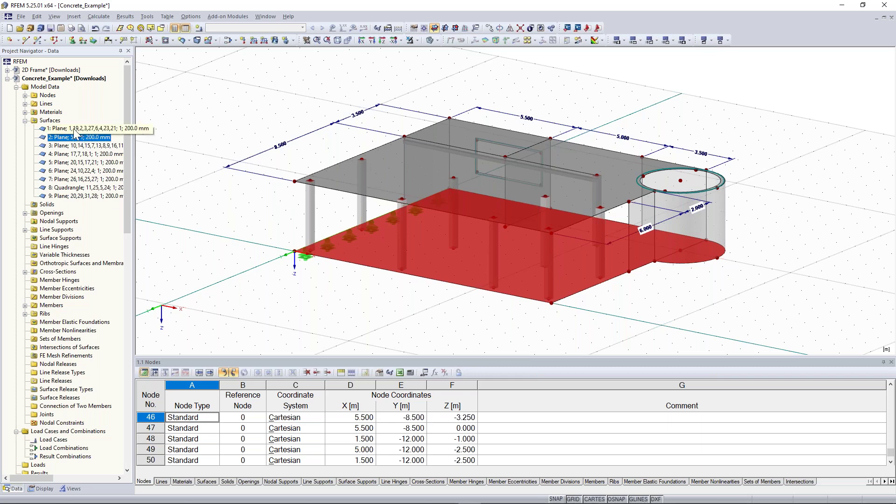
{"action": "right_click", "coordinate": [75, 133]}
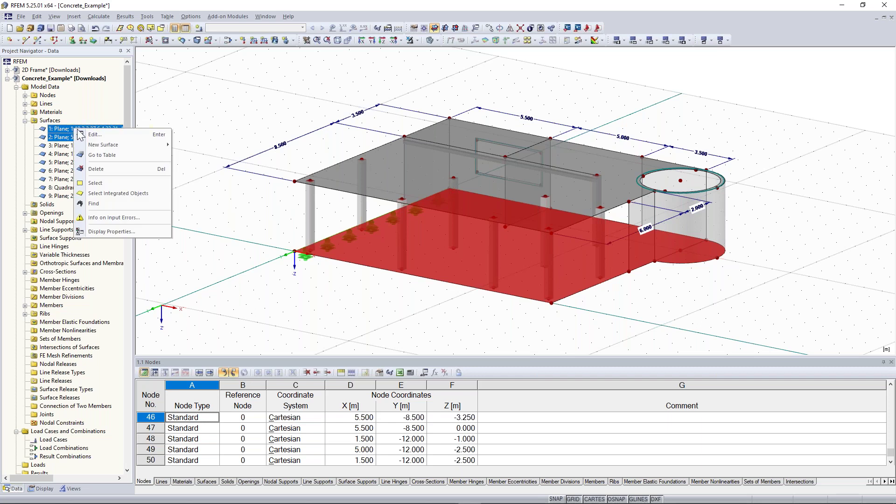
{"action": "left_click", "coordinate": [111, 134]}
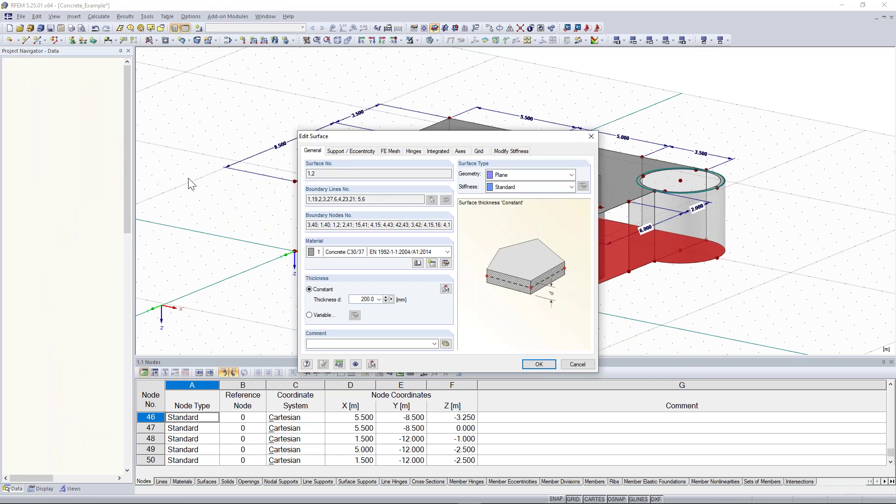
{"action": "left_click", "coordinate": [321, 174]}
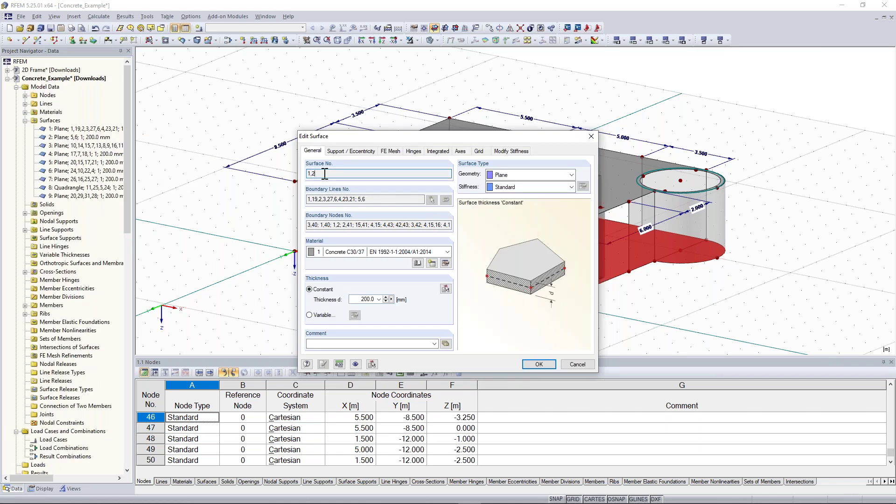
{"action": "left_click", "coordinate": [354, 153]}
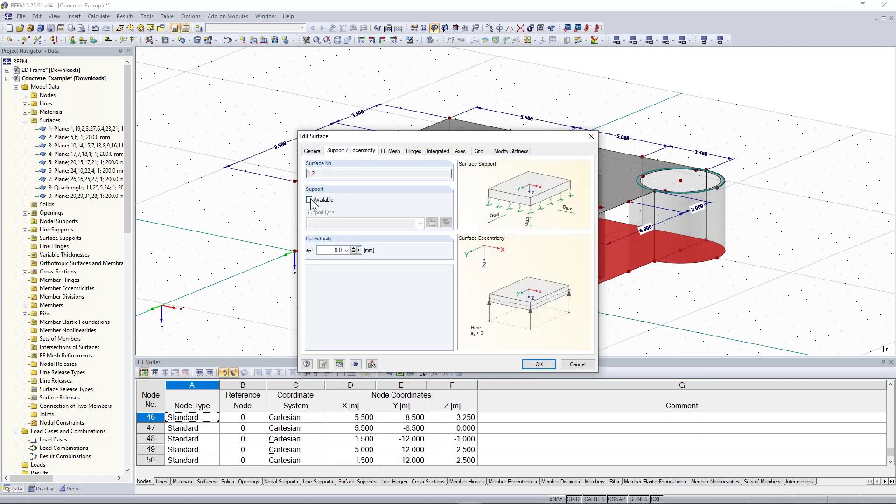
{"action": "left_click", "coordinate": [309, 199]}
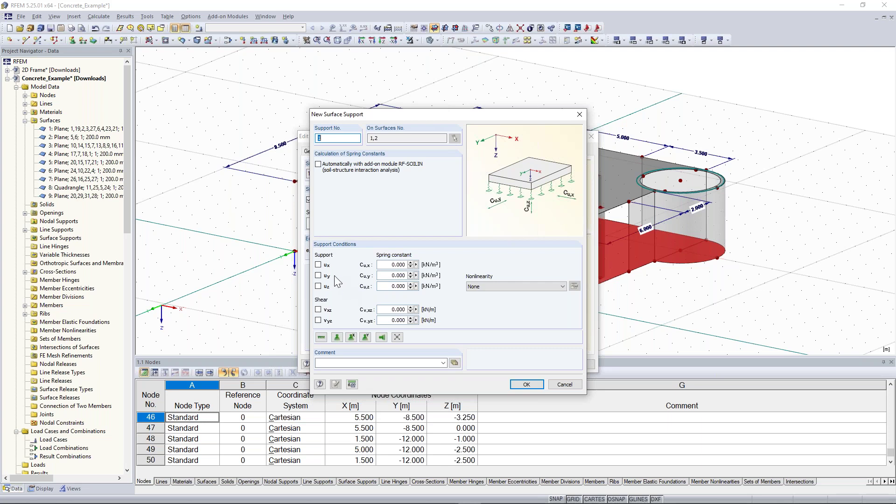
Step: Set the force unit for supports and stiffness to MN for the new surface support, leaving uX unfixed
{"action": "left_click", "coordinate": [317, 265]}
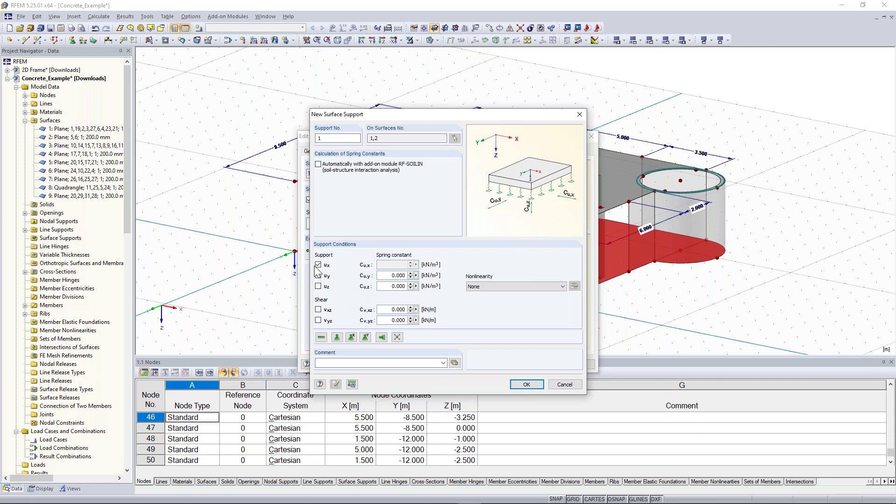
{"action": "left_click", "coordinate": [318, 265]}
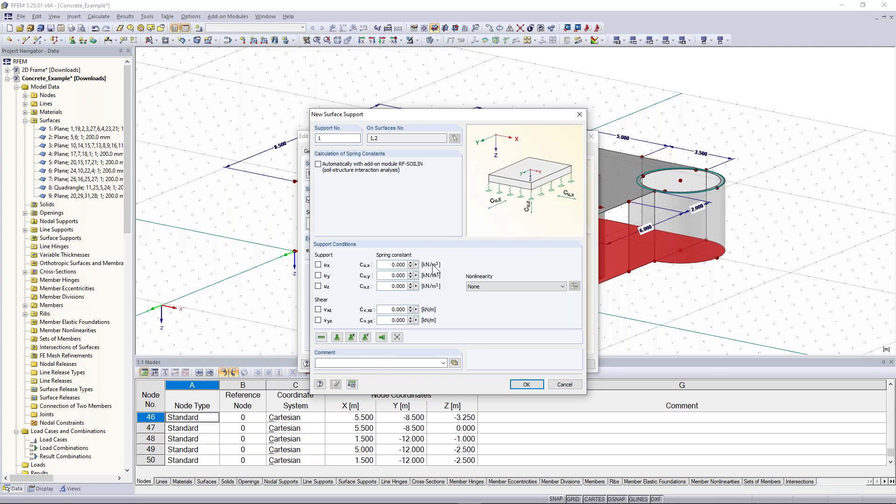
{"action": "left_click", "coordinate": [352, 384]}
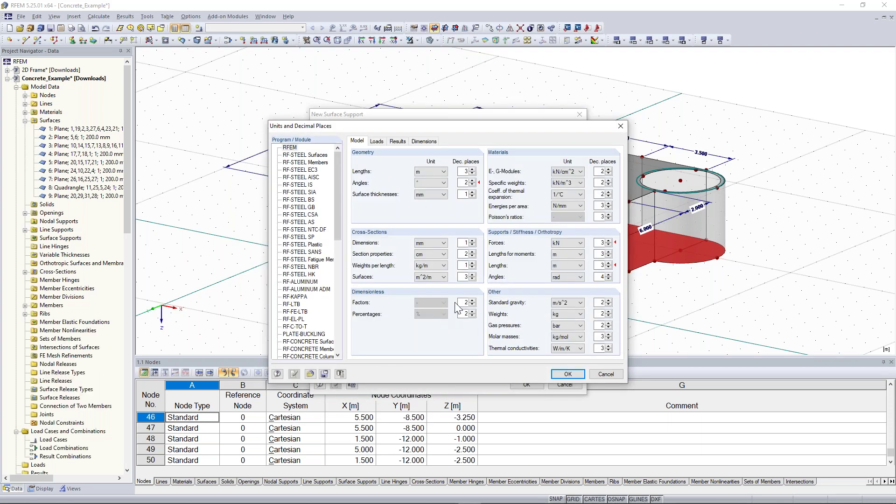
{"action": "left_click", "coordinate": [574, 242]}
{"action": "left_click", "coordinate": [569, 267]}
{"action": "left_click", "coordinate": [569, 376]}
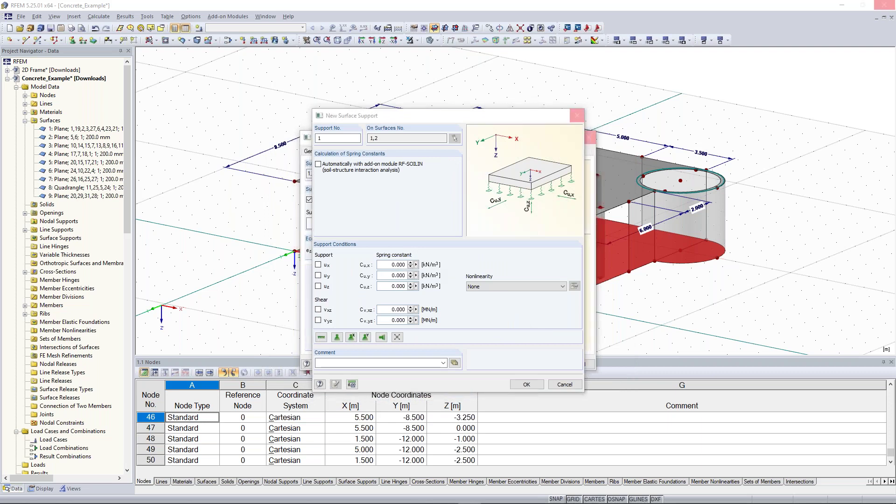
Step: Set the support's spring constants to 10 MN/m³ for Cu,x and Cu,y, 100 MN/m³ for Cu,z, and 50 MN/m for both shear springs
{"action": "left_click", "coordinate": [394, 265]}
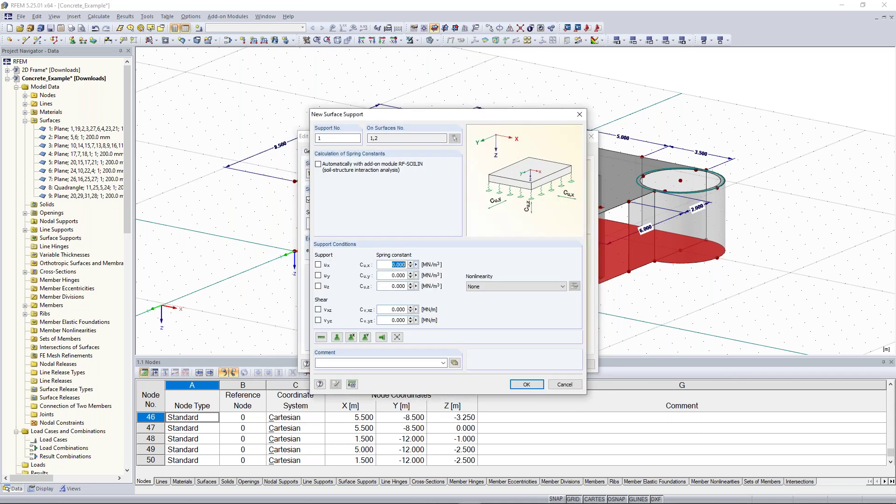
{"action": "type", "text": "10"}
{"action": "key", "text": "Tab"}
{"action": "type", "text": "10"}
{"action": "key", "text": "Tab"}
{"action": "type", "text": "1"}
{"action": "key", "text": "Tab"}
{"action": "type", "text": "50"}
{"action": "key", "text": "Tab"}
{"action": "type", "text": "50"}
Step: Set the support nonlinearity to failure if negative contact stress in z and apply the surface support to surfaces 1 and 2
{"action": "left_click", "coordinate": [510, 283]}
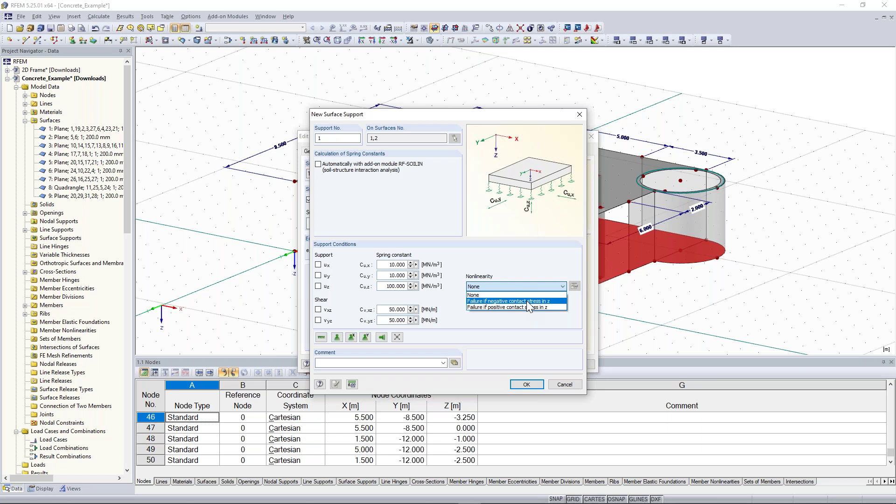
{"action": "left_click", "coordinate": [528, 301]}
{"action": "left_click", "coordinate": [401, 207]}
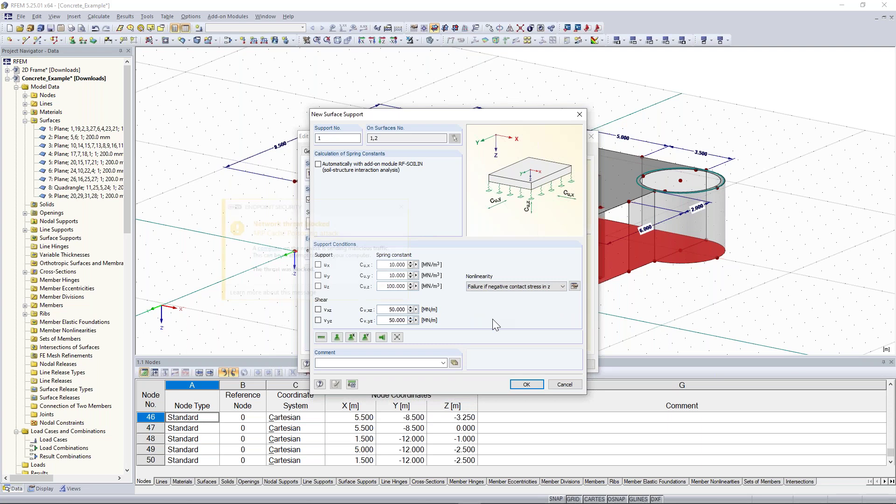
{"action": "left_click", "coordinate": [402, 207]}
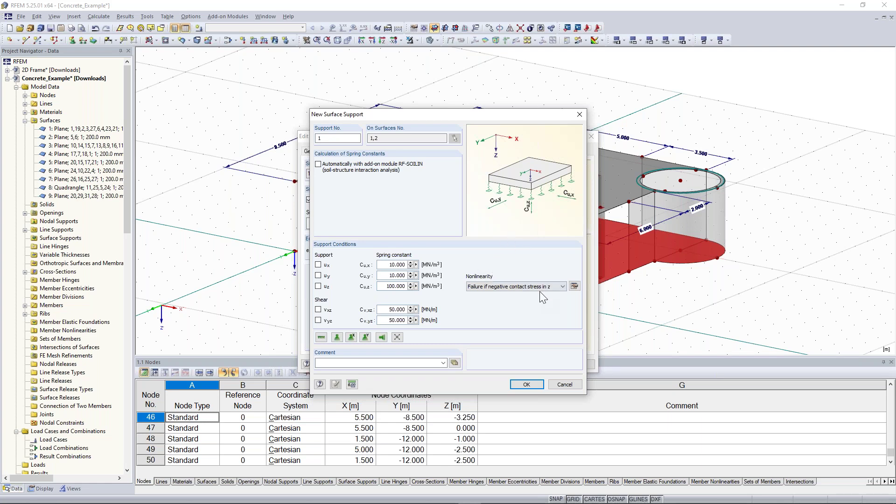
{"action": "left_click", "coordinate": [531, 385]}
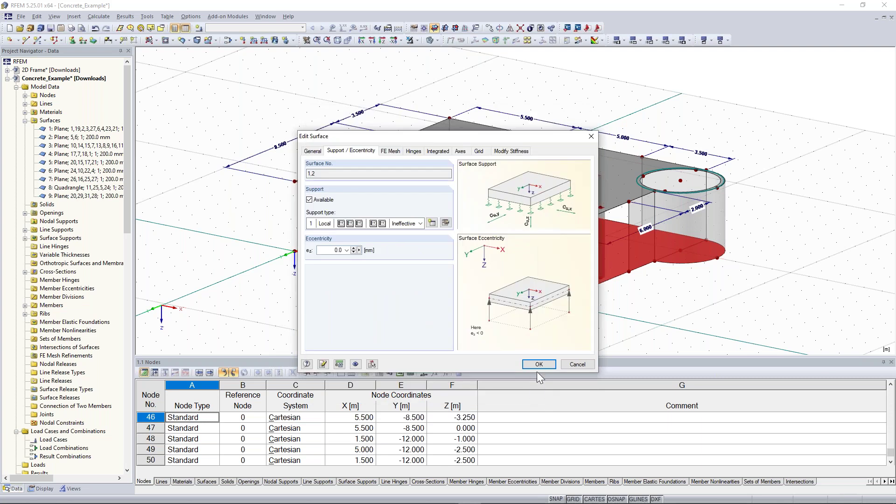
{"action": "left_click", "coordinate": [539, 364]}
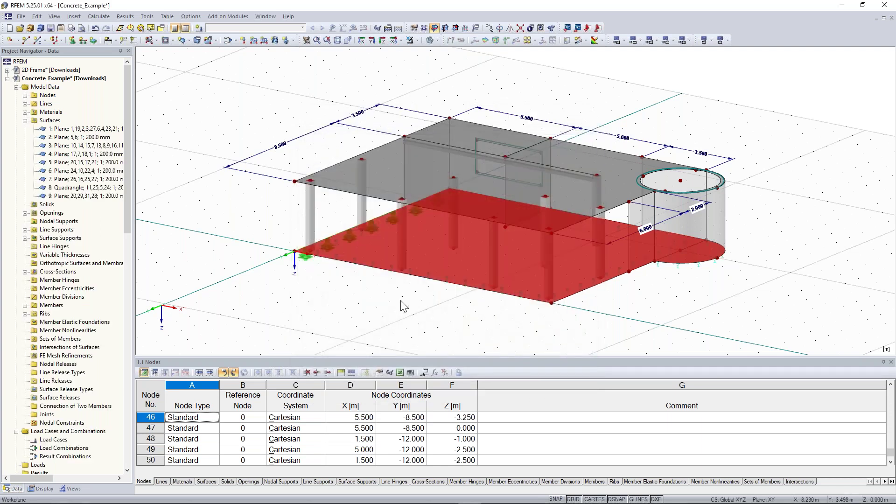
Step: Open the load cases for editing and describe load case LC1 as Self-weight
{"action": "middle_click_drag", "start_coordinate": [400, 300], "coordinate": [498, 270], "text": "ctrl"}
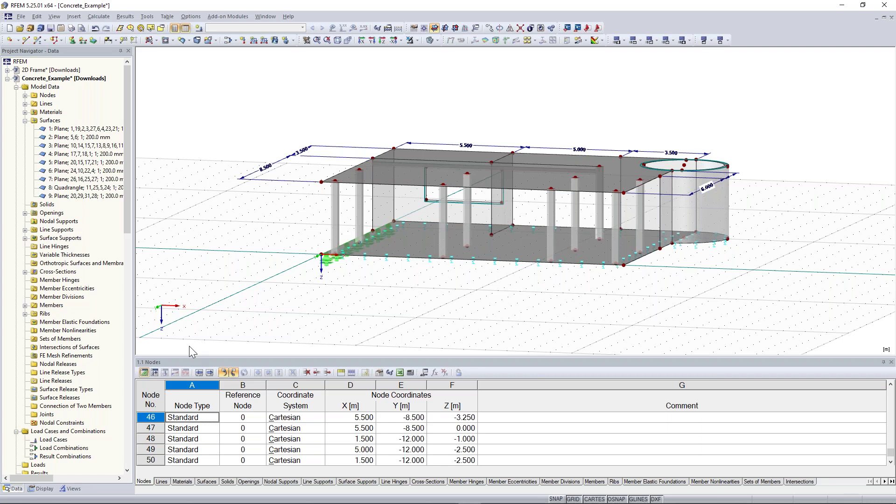
{"action": "middle_click_drag", "start_coordinate": [189, 346], "coordinate": [200, 327], "text": "ctrl"}
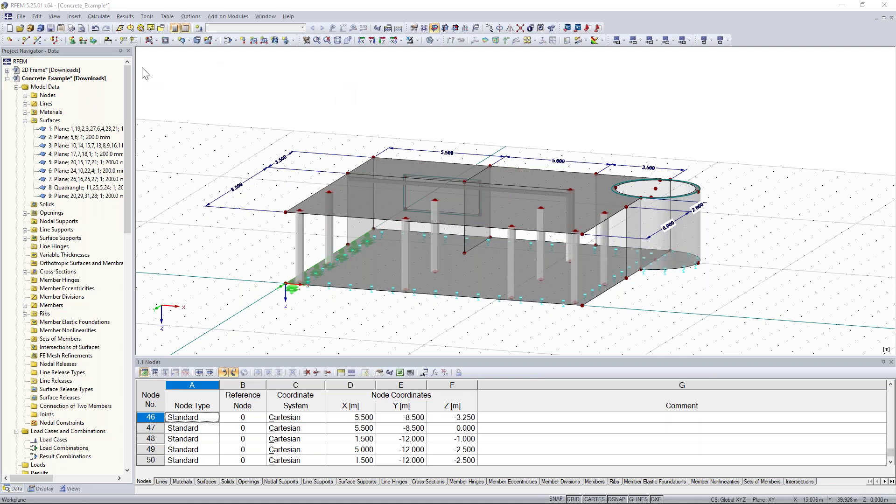
{"action": "left_click", "coordinate": [199, 29]}
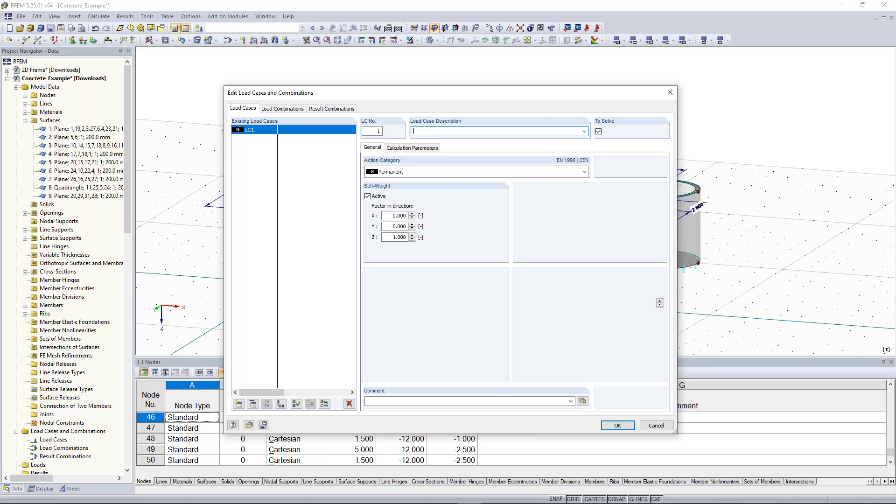
{"action": "left_click", "coordinate": [584, 132]}
{"action": "left_click", "coordinate": [584, 131]}
{"action": "left_click", "coordinate": [583, 131]}
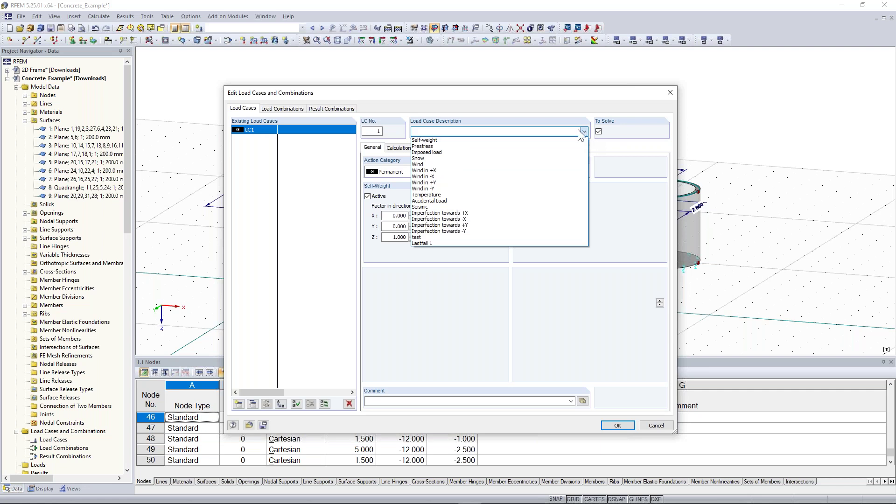
{"action": "left_click", "coordinate": [485, 140]}
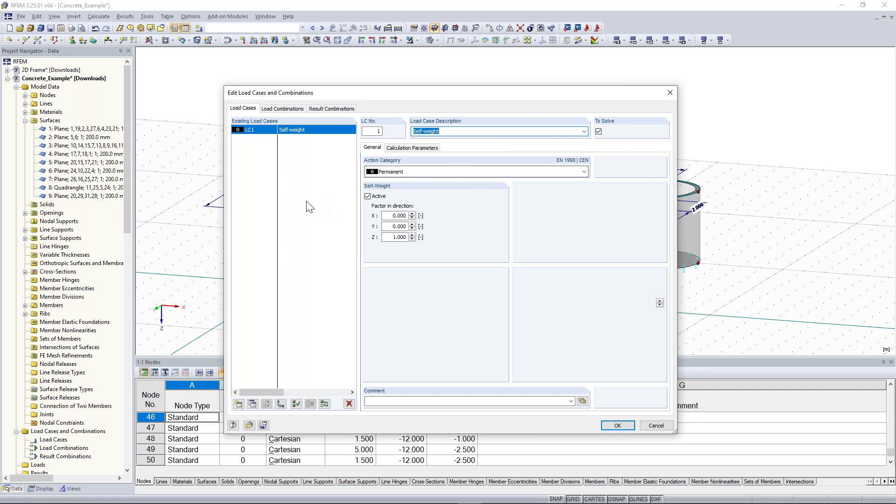
Step: Create load case LC2 described as Imposed load with the action category Imposed - Category D: shopping areas
{"action": "left_click", "coordinate": [239, 404]}
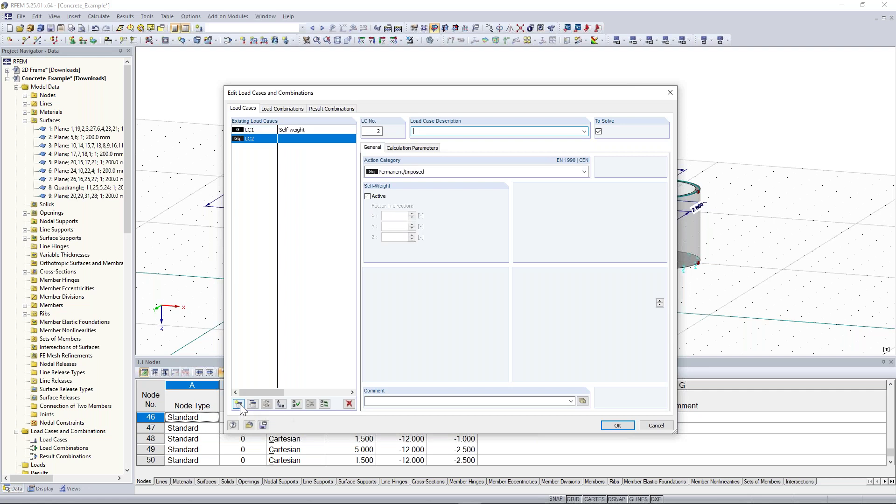
{"action": "left_click", "coordinate": [584, 132]}
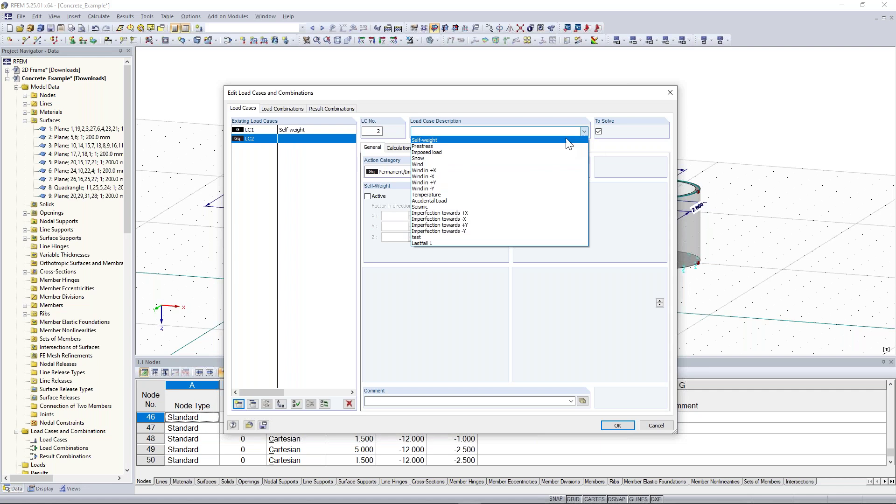
{"action": "left_click", "coordinate": [528, 159]}
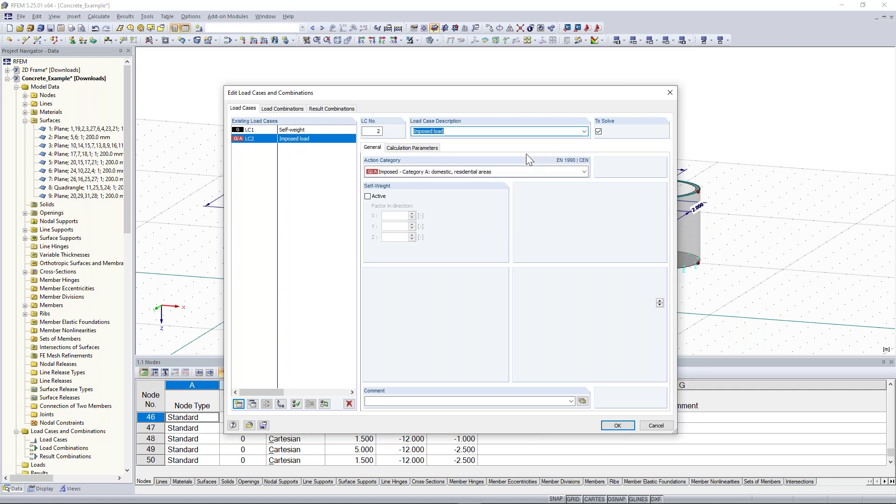
{"action": "left_click", "coordinate": [585, 172]}
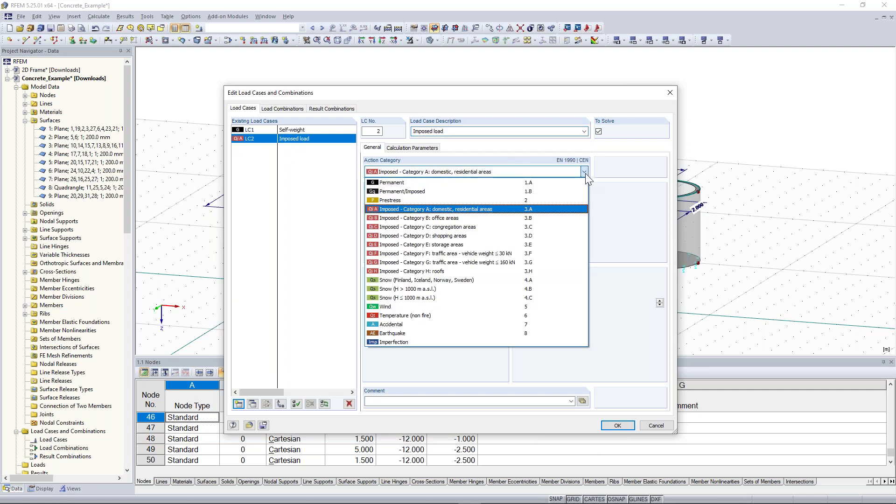
{"action": "left_click", "coordinate": [544, 236]}
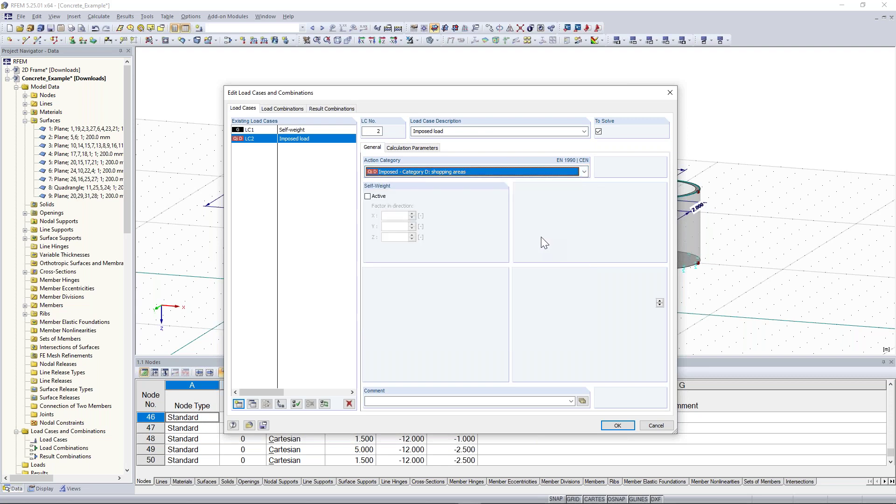
Step: Create load case LC3 with the description Wind in +X
{"action": "left_click", "coordinate": [239, 404]}
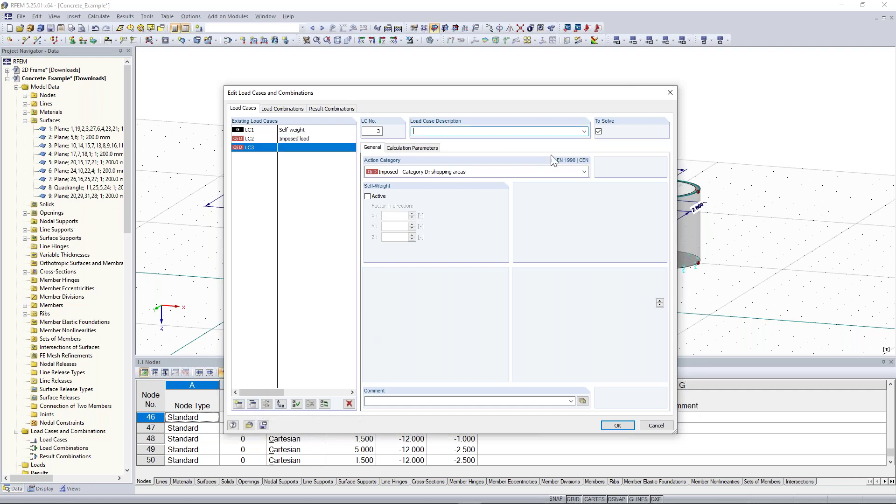
{"action": "left_click", "coordinate": [584, 131]}
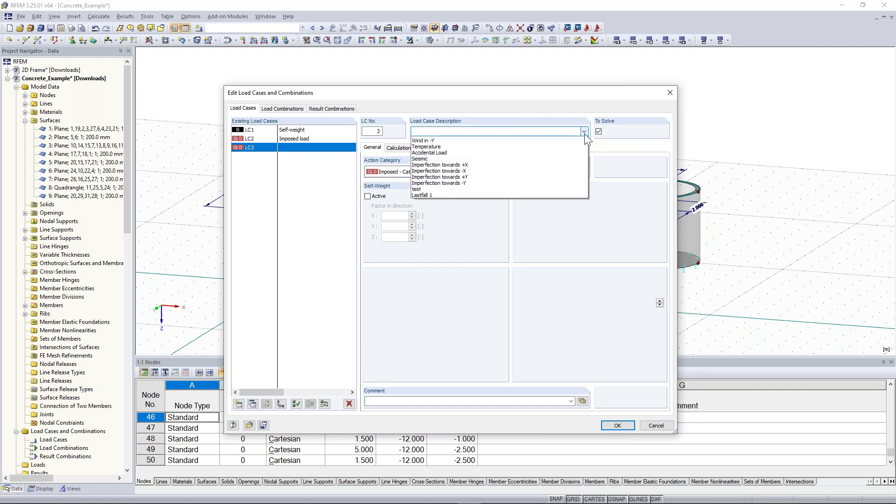
{"action": "left_click", "coordinate": [532, 172]}
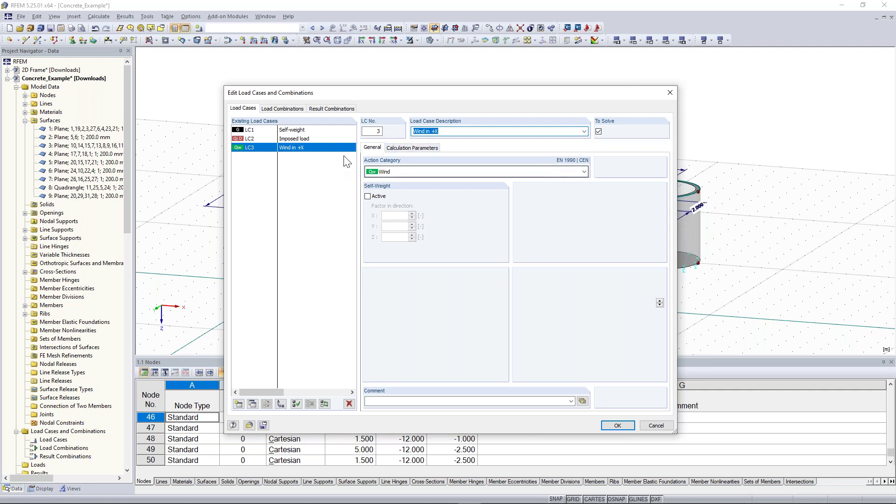
Step: Copy load case LC3 to create LC4 and describe it as Wind in +Y
{"action": "left_click", "coordinate": [252, 404]}
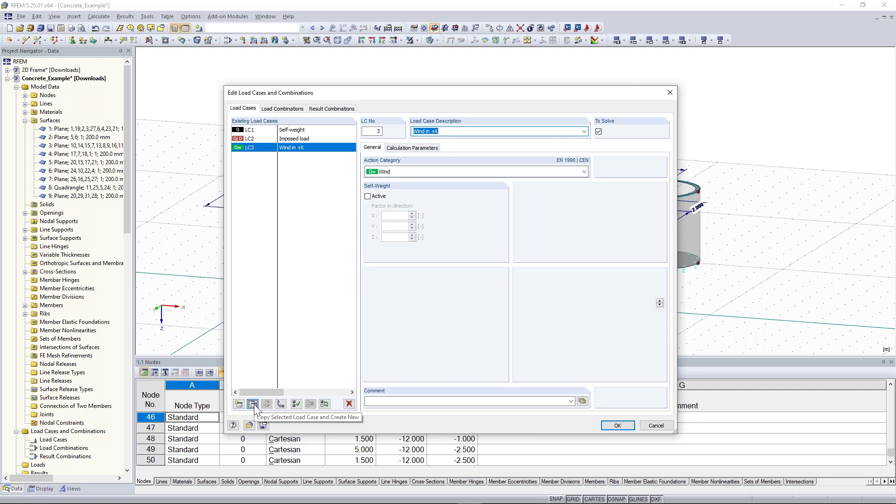
{"action": "left_click_drag", "start_coordinate": [437, 131], "coordinate": [445, 131]}
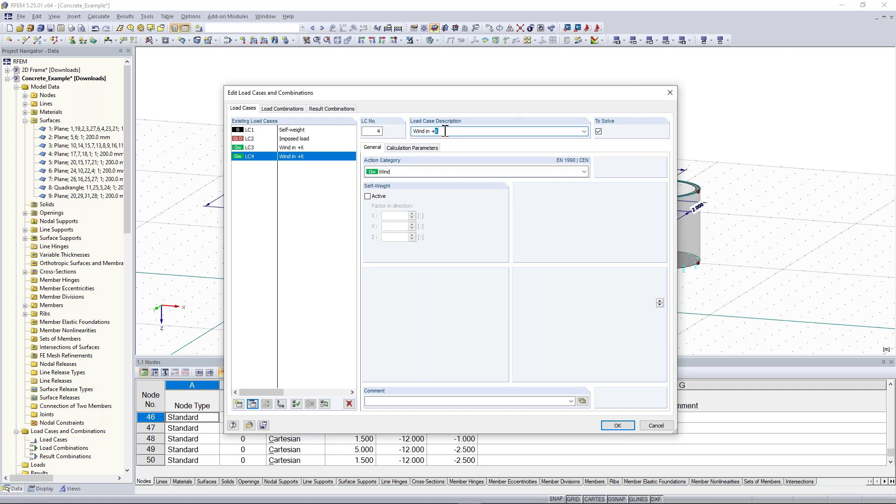
{"action": "type", "text": "Y"}
Step: Create load case LC5 with the description Imperfection towards +X
{"action": "left_click", "coordinate": [239, 404]}
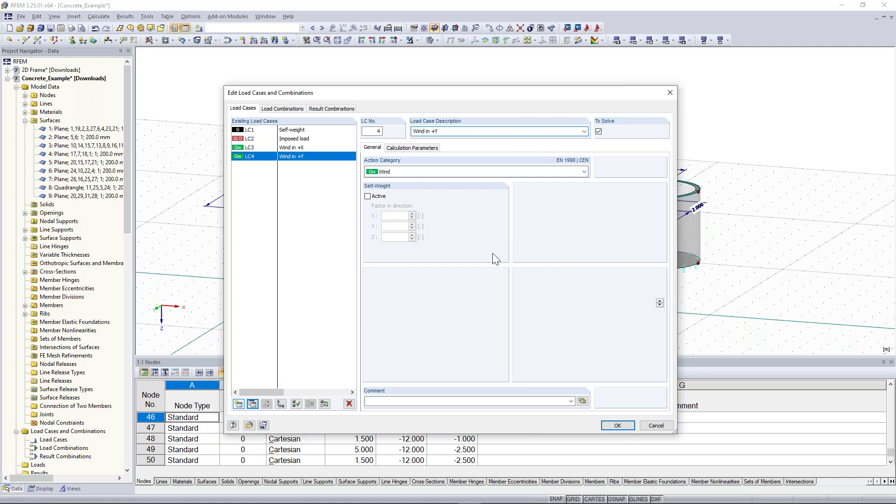
{"action": "left_click", "coordinate": [584, 131]}
{"action": "left_click", "coordinate": [513, 213]}
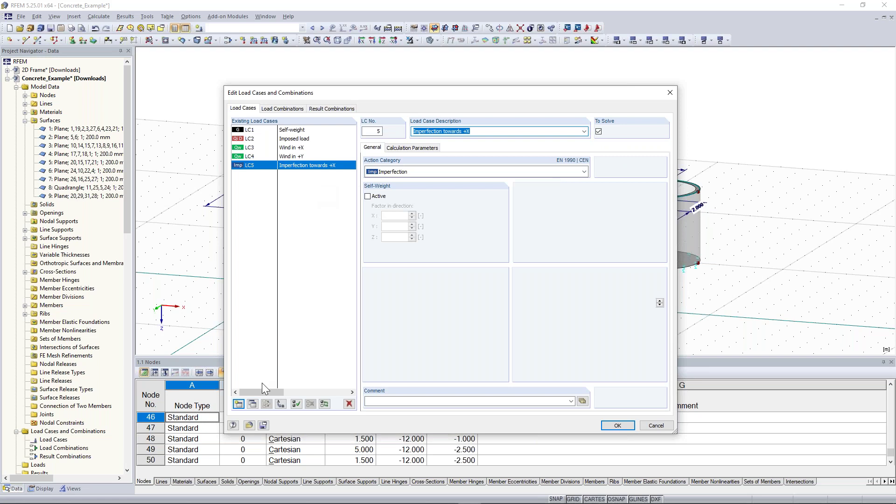
Step: Copy load case LC5 to create LC6 and describe it as Imperfection towards +Y
{"action": "left_click", "coordinate": [252, 403]}
{"action": "left_click_drag", "start_coordinate": [467, 131], "coordinate": [482, 132]}
{"action": "type", "text": "Y"}
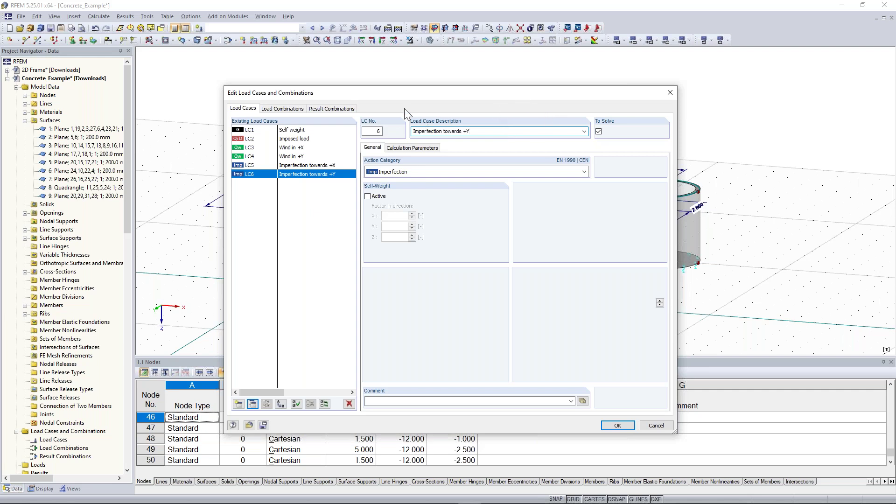
Step: Accept the load cases and enable automatic creation of load combinations in the Concrete_Example model's general data
{"action": "left_click", "coordinate": [301, 109]}
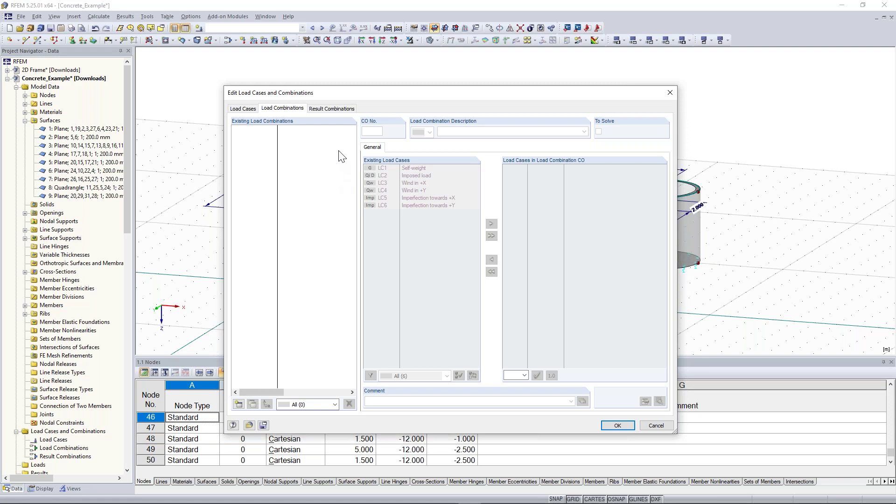
{"action": "left_click", "coordinate": [252, 108]}
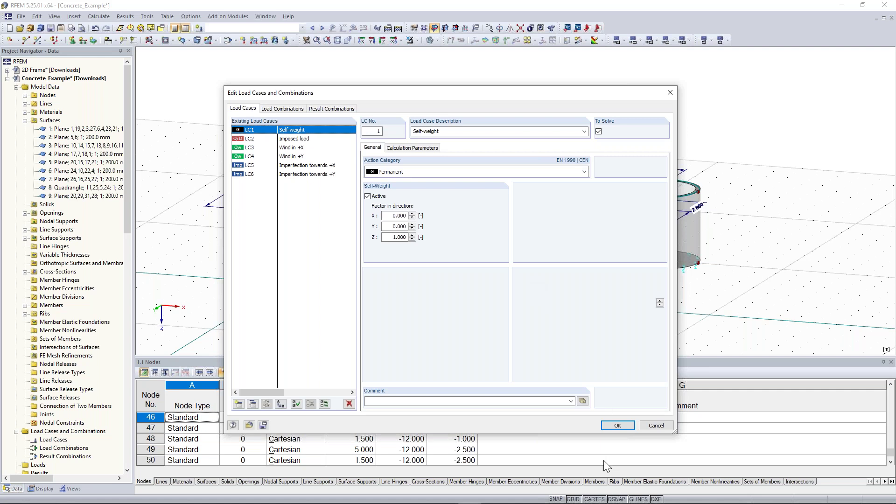
{"action": "left_click", "coordinate": [629, 425]}
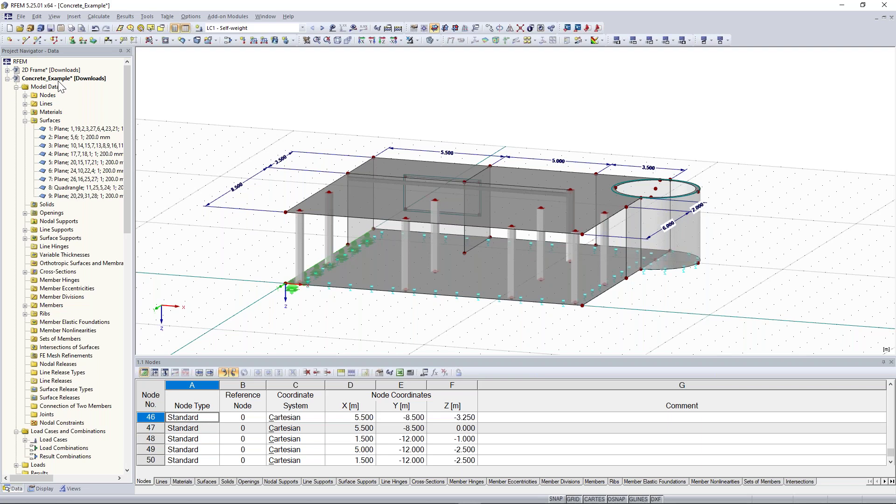
{"action": "right_click", "coordinate": [60, 84]}
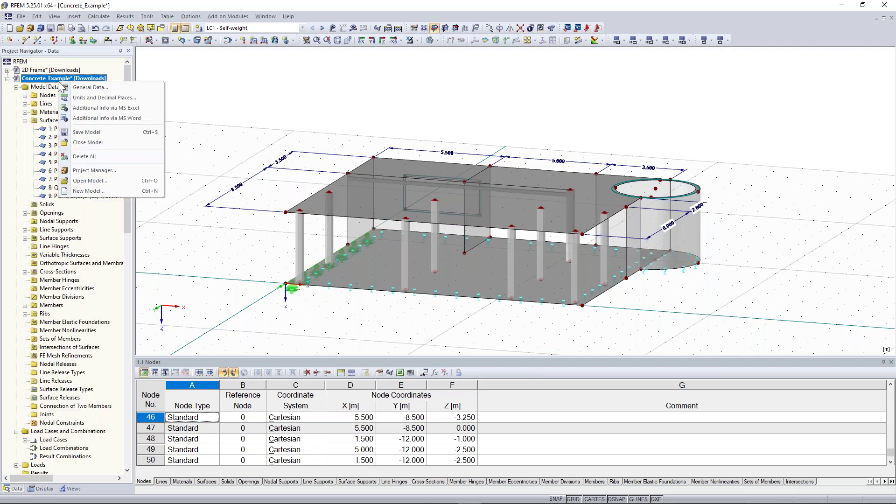
{"action": "left_click", "coordinate": [102, 88]}
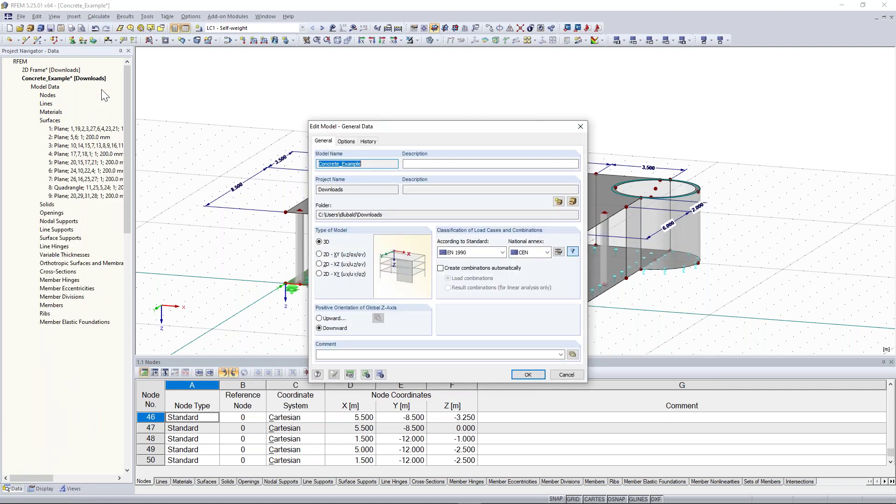
{"action": "left_click", "coordinate": [440, 269]}
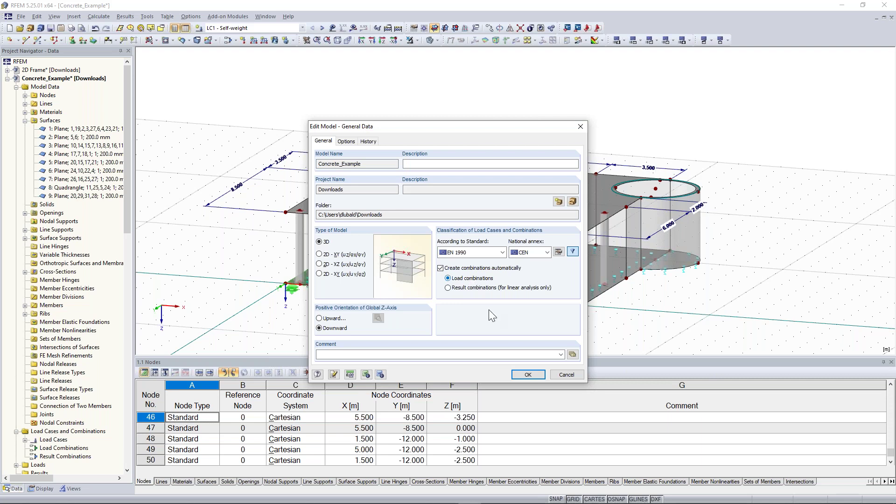
{"action": "left_click", "coordinate": [528, 374]}
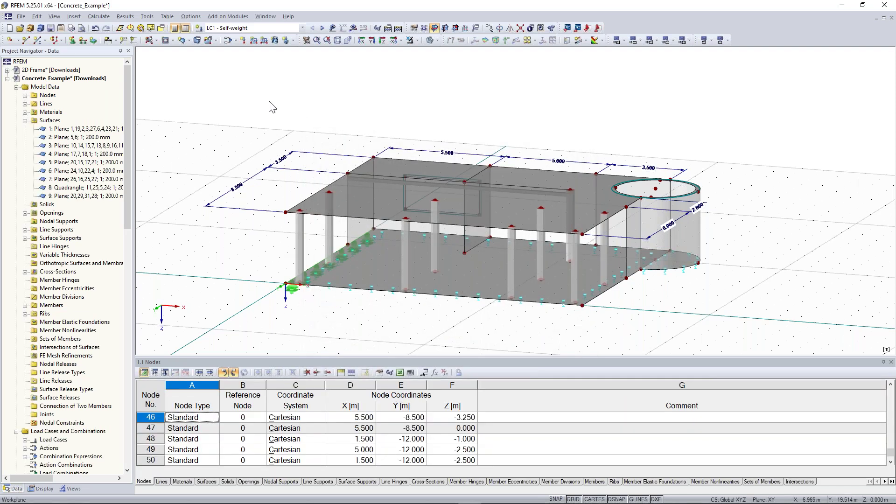
Step: Reopen the load cases and combinations and review the permanent, imposed and wind actions with their assigned load cases
{"action": "left_click", "coordinate": [236, 41]}
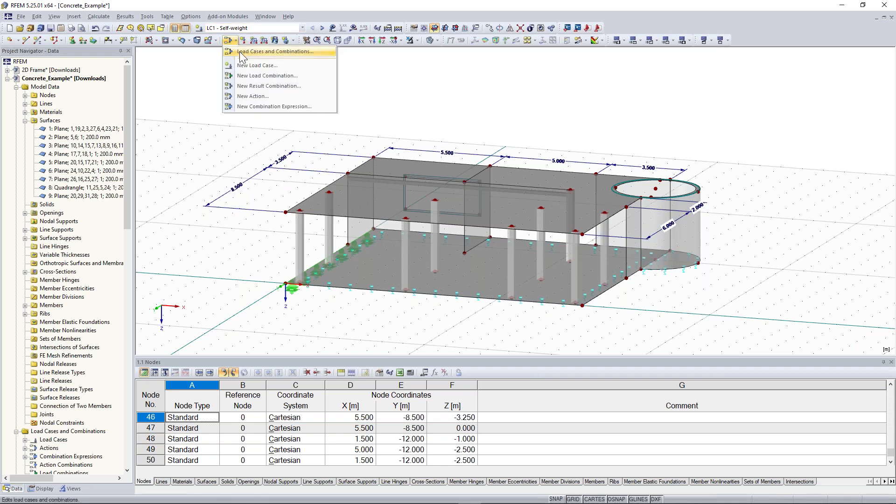
{"action": "left_click", "coordinate": [248, 54]}
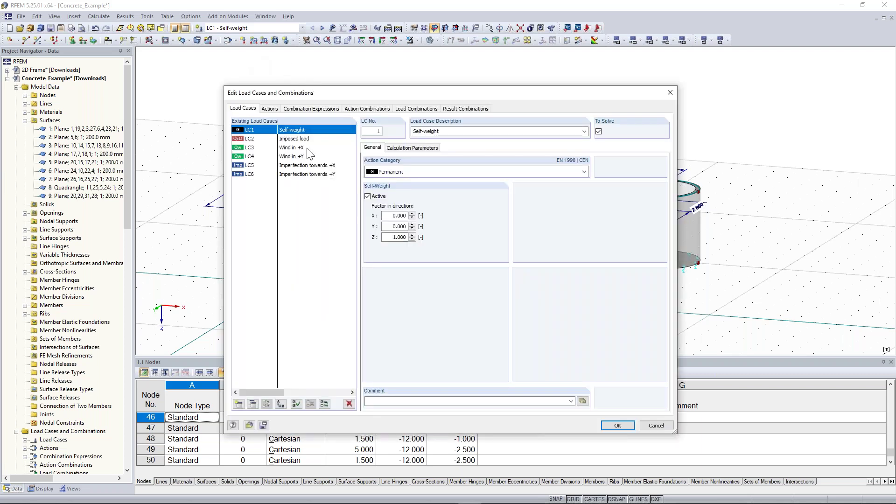
{"action": "left_click_drag", "start_coordinate": [357, 92], "coordinate": [356, 73]}
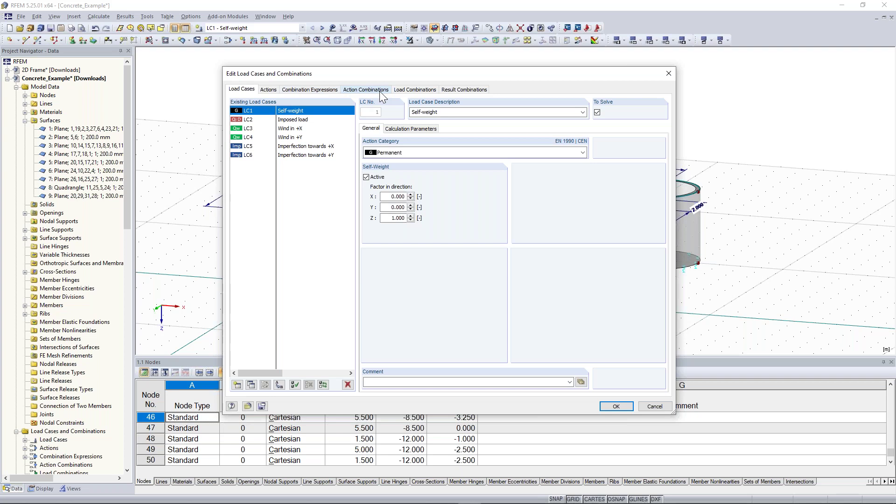
{"action": "left_click", "coordinate": [264, 90]}
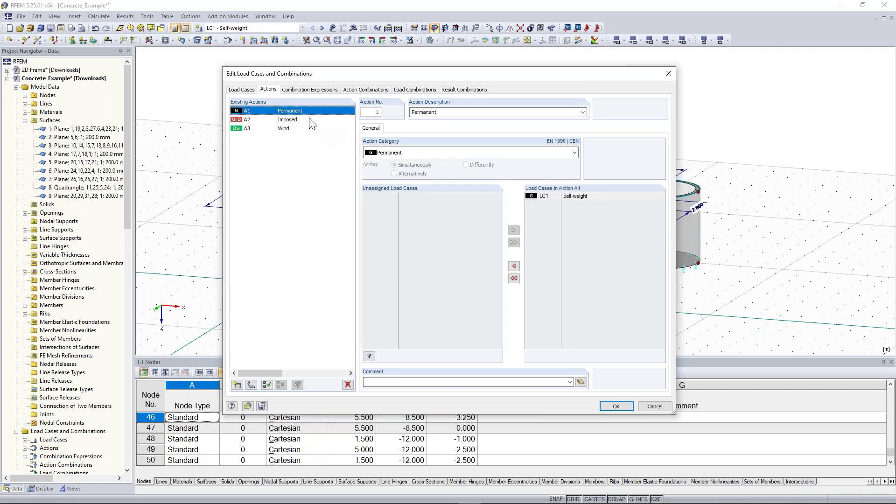
{"action": "left_click", "coordinate": [289, 120]}
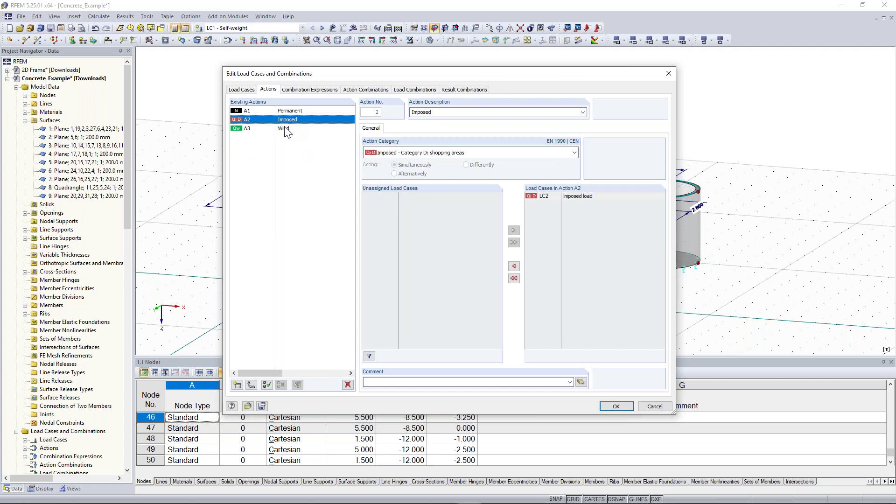
{"action": "left_click", "coordinate": [286, 129]}
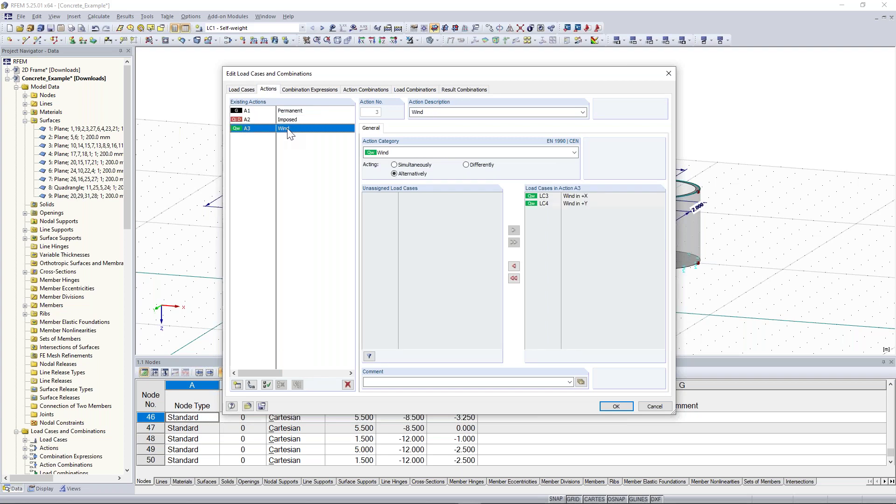
{"action": "left_click", "coordinate": [286, 120]}
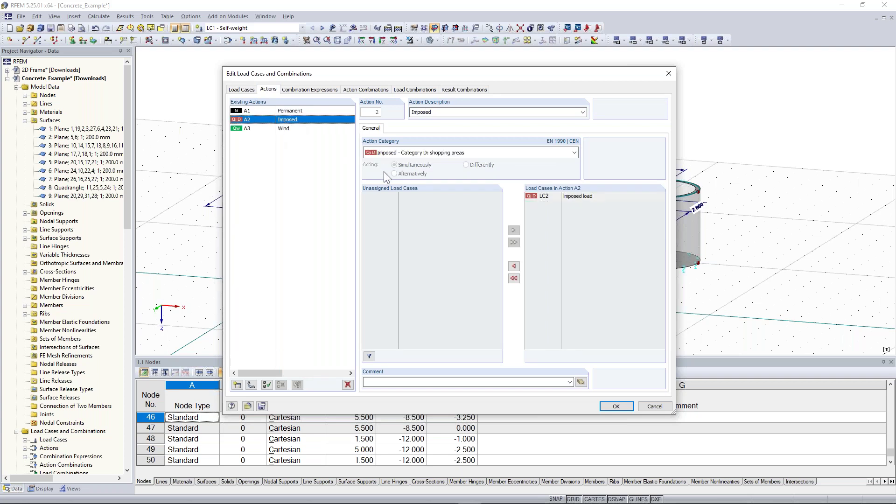
{"action": "left_click", "coordinate": [283, 128]}
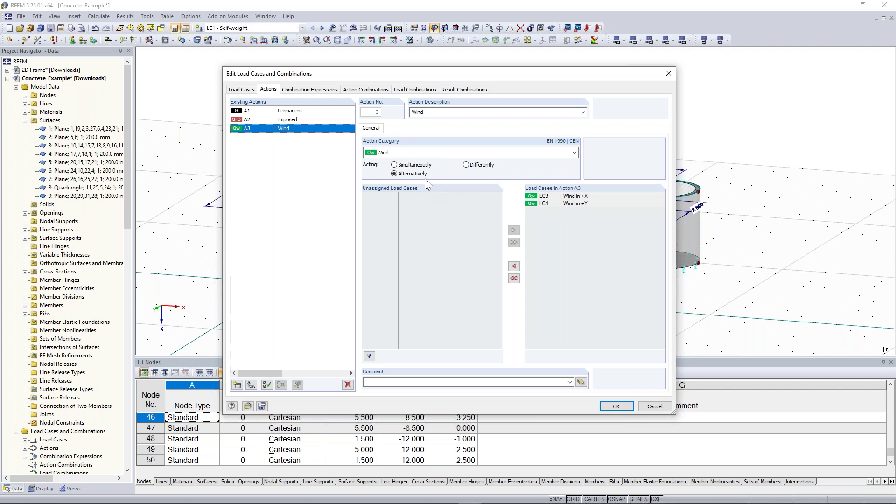
{"action": "left_click", "coordinate": [624, 197]}
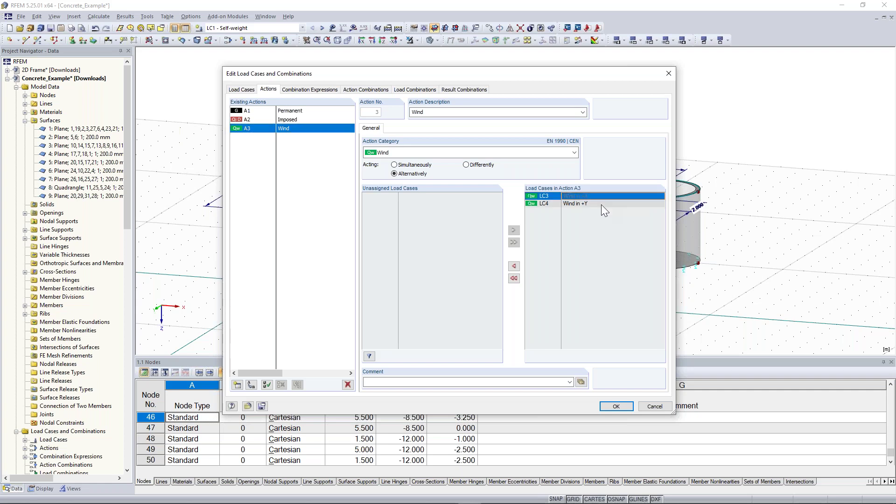
{"action": "left_click", "coordinate": [552, 204]}
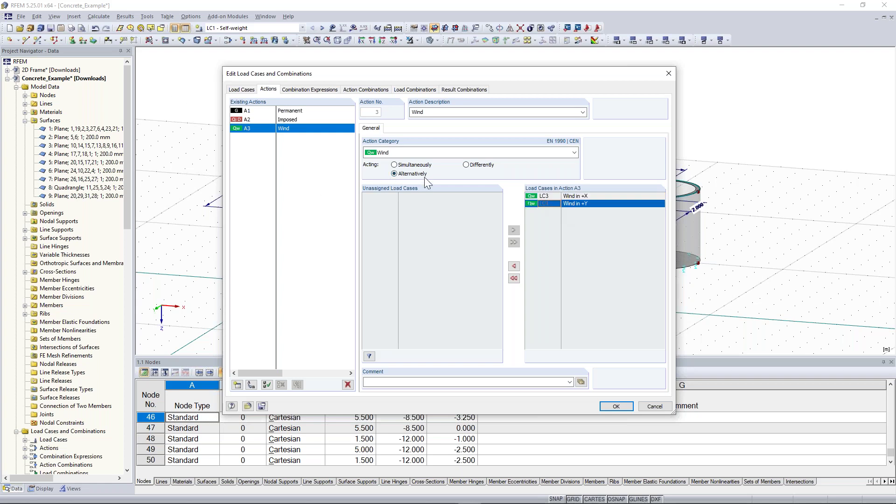
{"action": "left_click", "coordinate": [299, 112]}
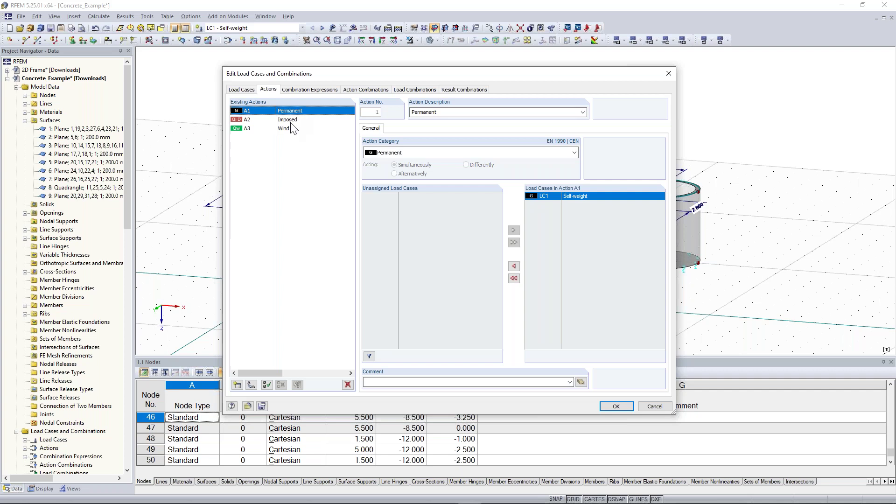
{"action": "left_click", "coordinate": [288, 120]}
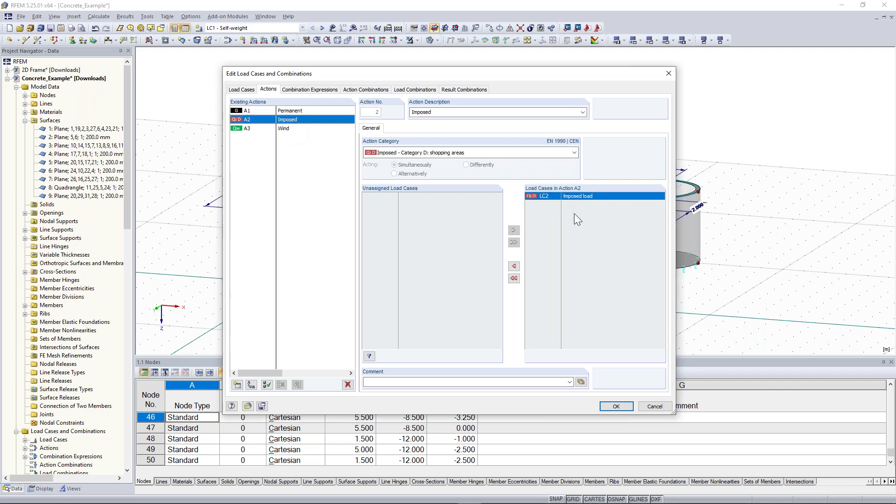
Step: Delete the SLS combination expressions CE2 to CE4, keeping only the ULS expression CE1
{"action": "left_click", "coordinate": [310, 92]}
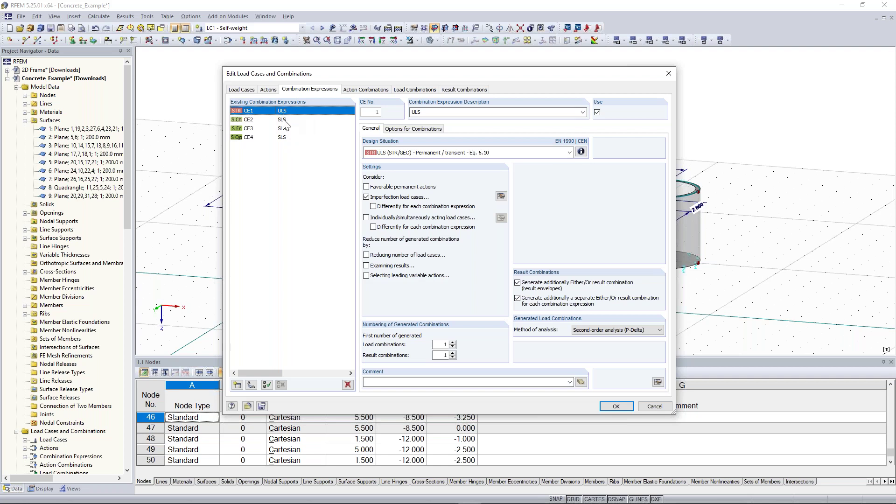
{"action": "left_click", "coordinate": [283, 122]}
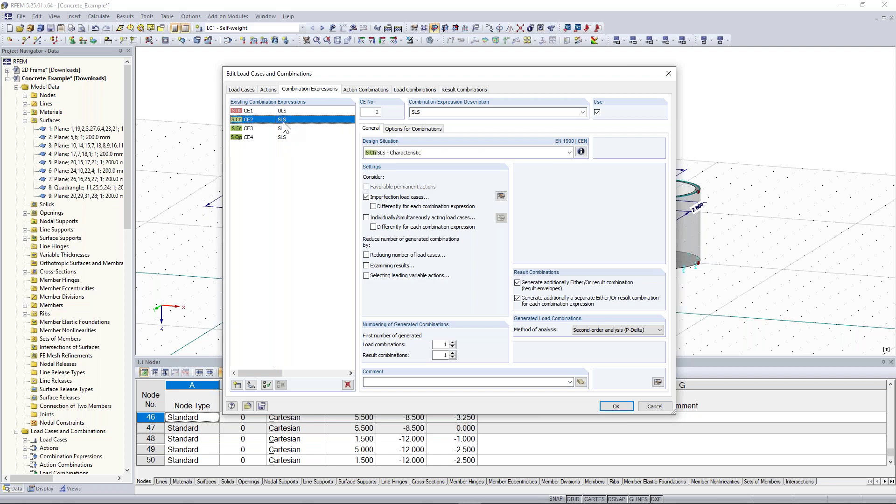
{"action": "left_click", "coordinate": [287, 138], "text": "shift"}
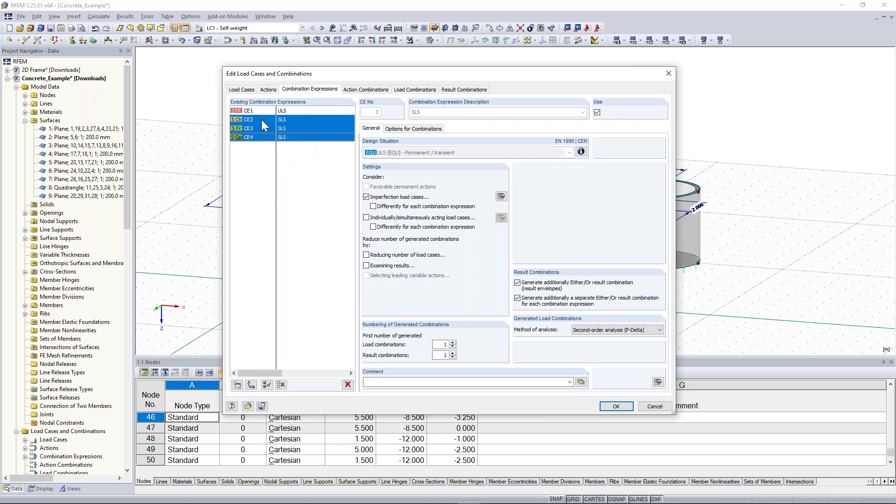
{"action": "left_click", "coordinate": [347, 384]}
{"action": "left_click", "coordinate": [432, 272]}
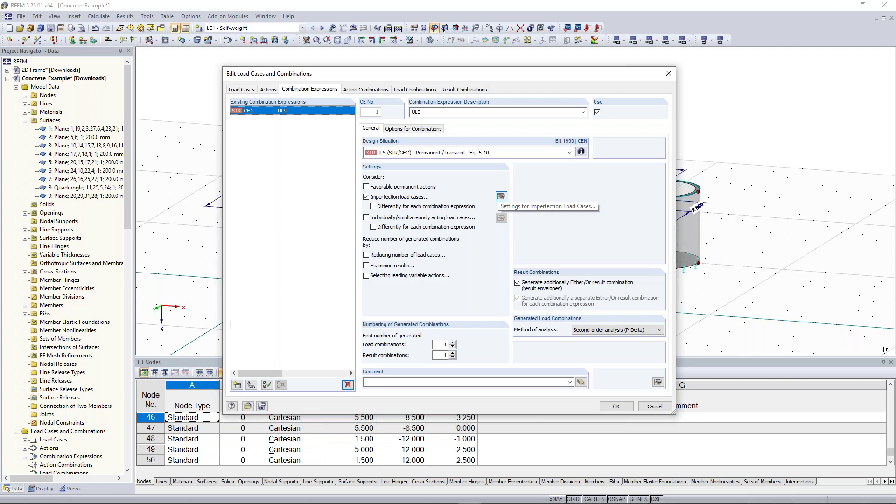
Step: Open the imperfection load case settings of expression CE1 and make the imperfections subject to specific load cases
{"action": "left_click", "coordinate": [501, 196]}
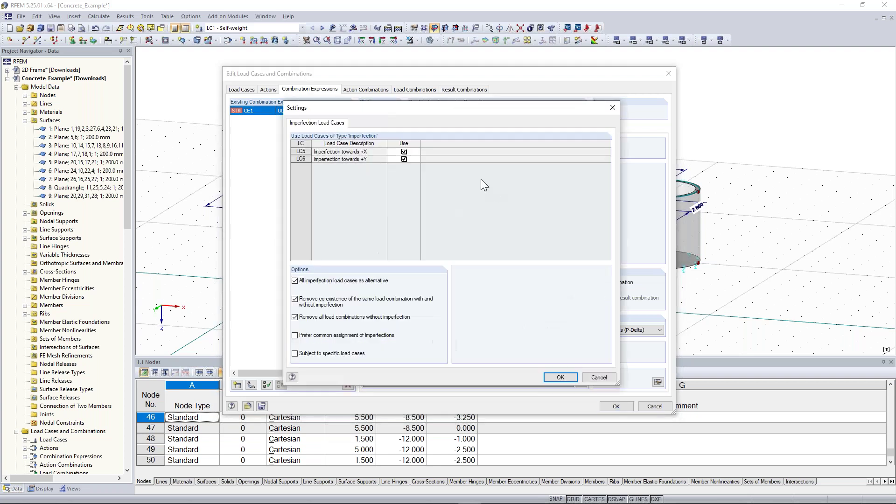
{"action": "left_click_drag", "start_coordinate": [427, 109], "coordinate": [547, 88]}
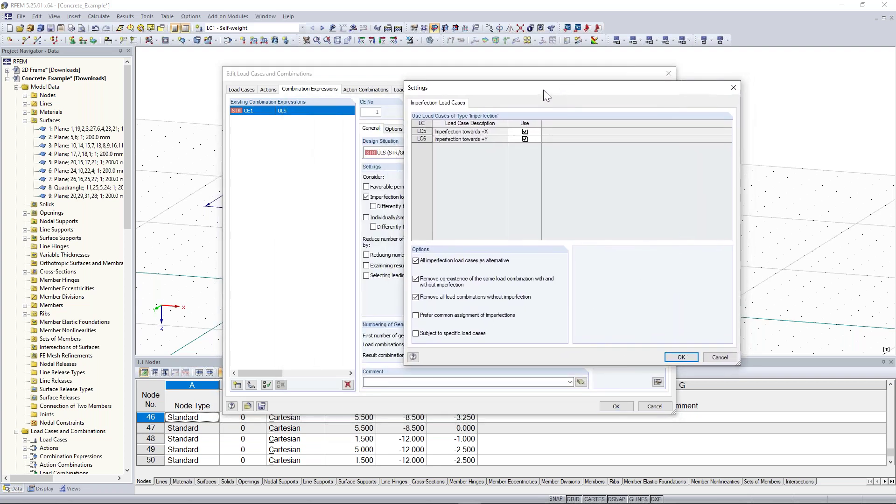
{"action": "left_click", "coordinate": [415, 333]}
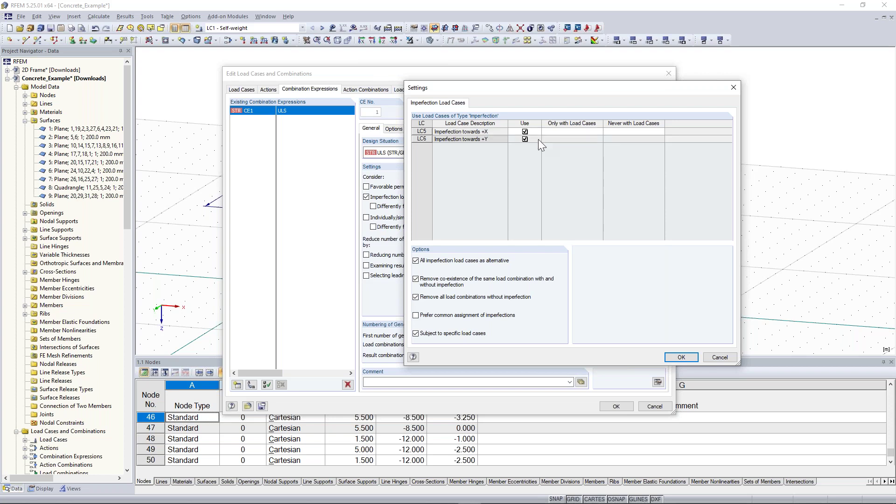
Step: Restrict imperfection load case LC5 to act only with load case LC3, Wind in +X
{"action": "left_click", "coordinate": [570, 131]}
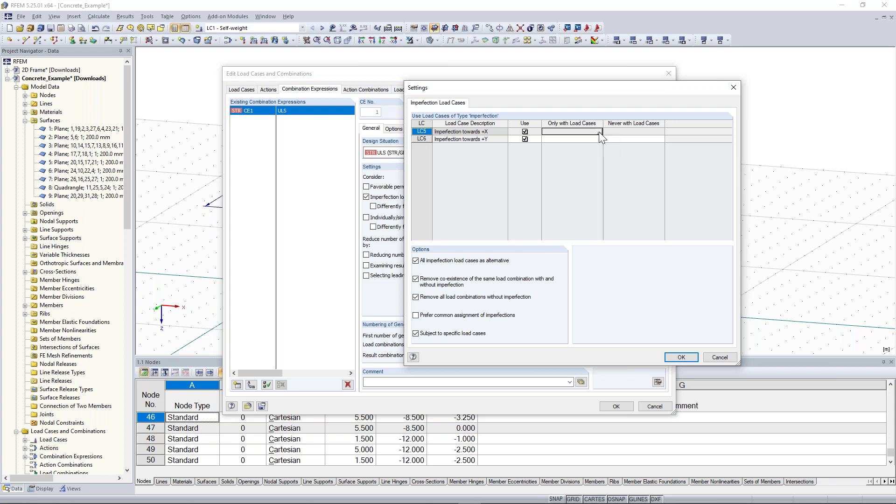
{"action": "left_click", "coordinate": [588, 133]}
{"action": "left_click", "coordinate": [601, 132]}
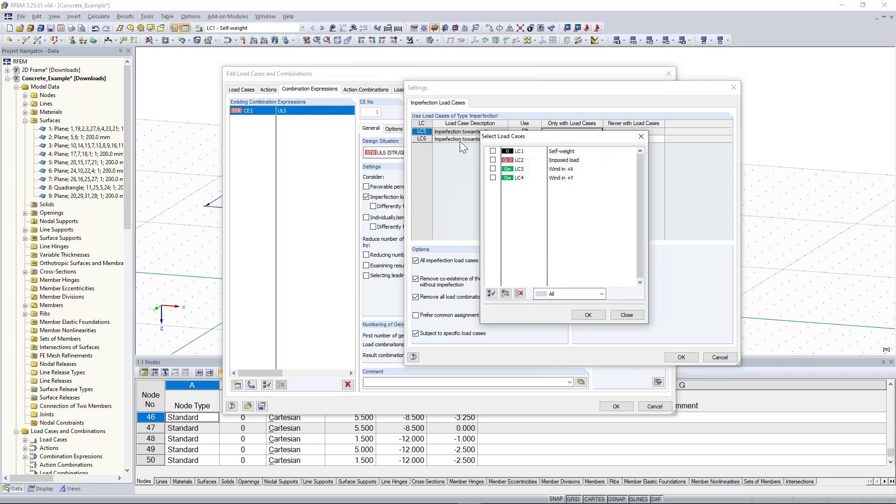
{"action": "left_click", "coordinate": [243, 177]}
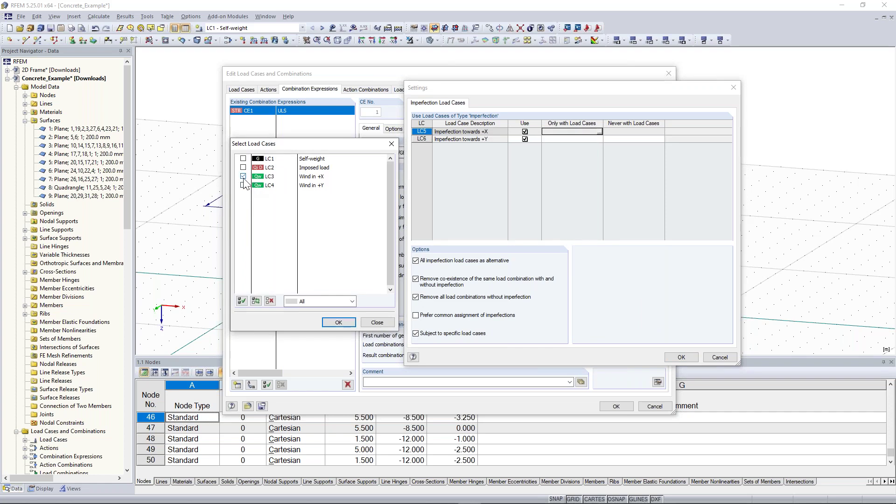
{"action": "left_click", "coordinate": [339, 322]}
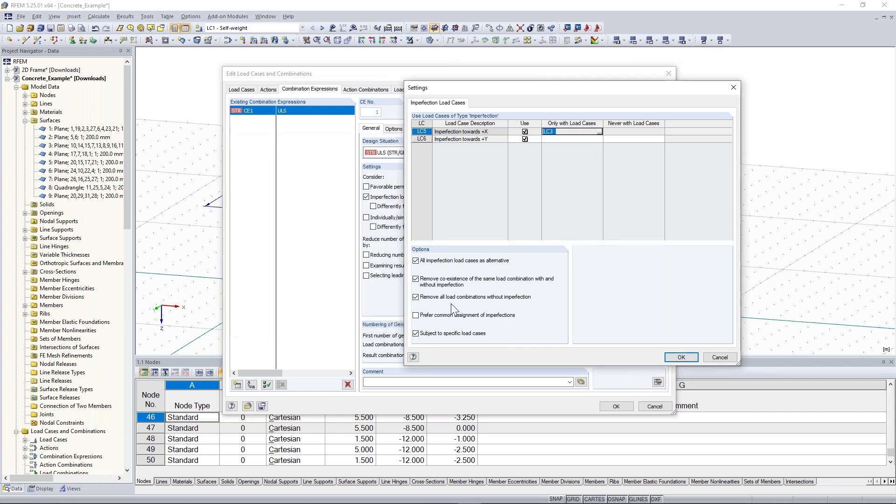
Step: Restrict imperfection load case LC6 to act only with load case LC4, Wind in +Y, and accept the imperfection settings
{"action": "left_click", "coordinate": [591, 140]}
{"action": "left_click", "coordinate": [599, 139]}
{"action": "left_click", "coordinate": [501, 175]}
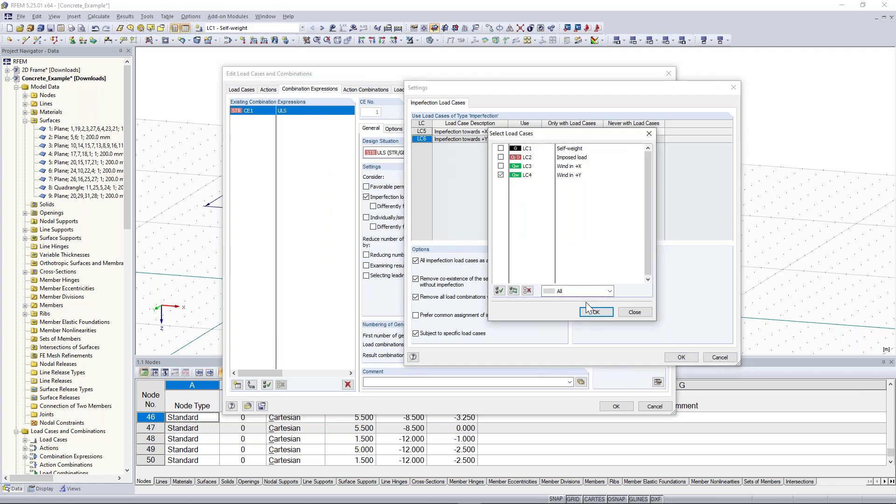
{"action": "left_click_drag", "start_coordinate": [590, 136], "coordinate": [208, 121]}
{"action": "left_click", "coordinate": [210, 298]}
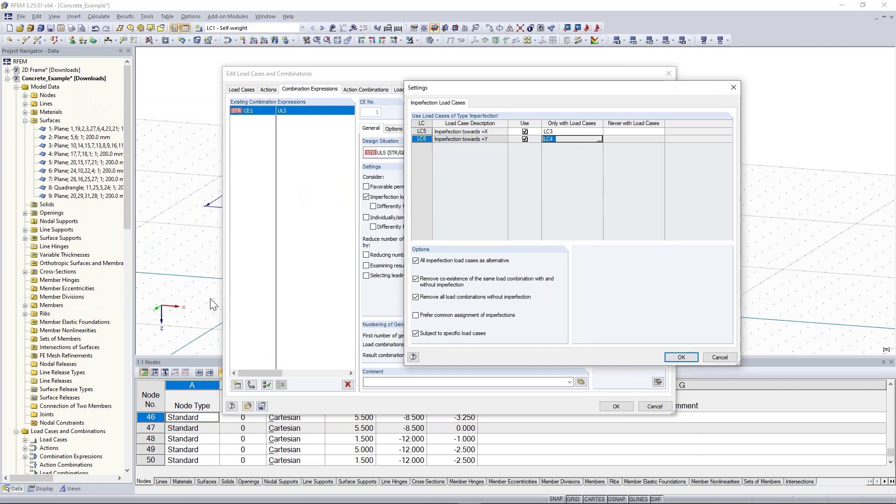
{"action": "left_click", "coordinate": [681, 357]}
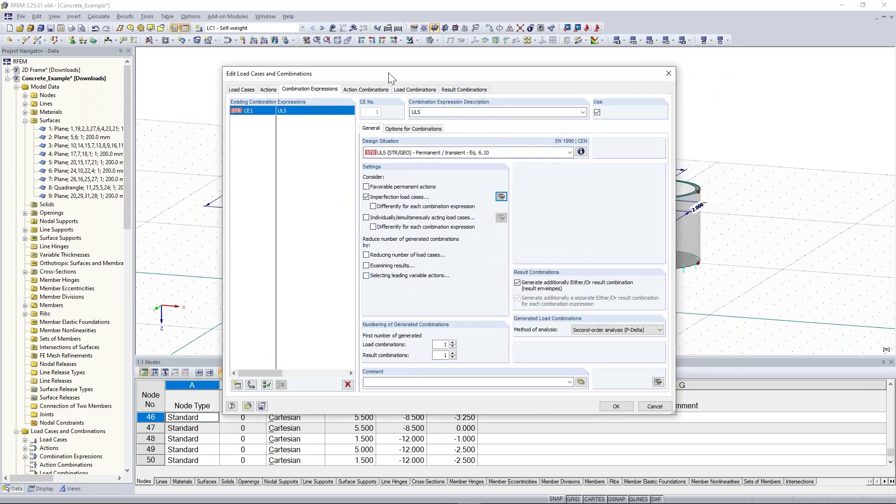
Step: Examine the design situation equation for the ULS permanent/transient combination expression CE1
{"action": "left_click", "coordinate": [581, 152]}
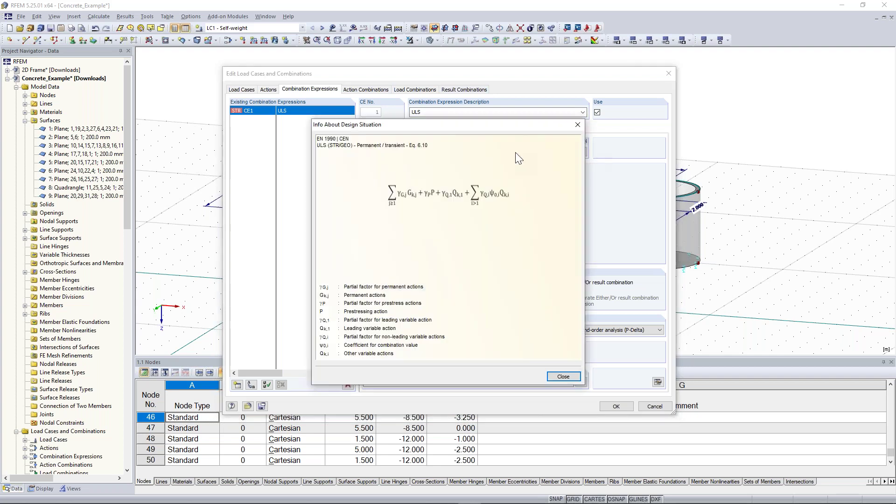
{"action": "left_click_drag", "start_coordinate": [420, 122], "coordinate": [177, 85]}
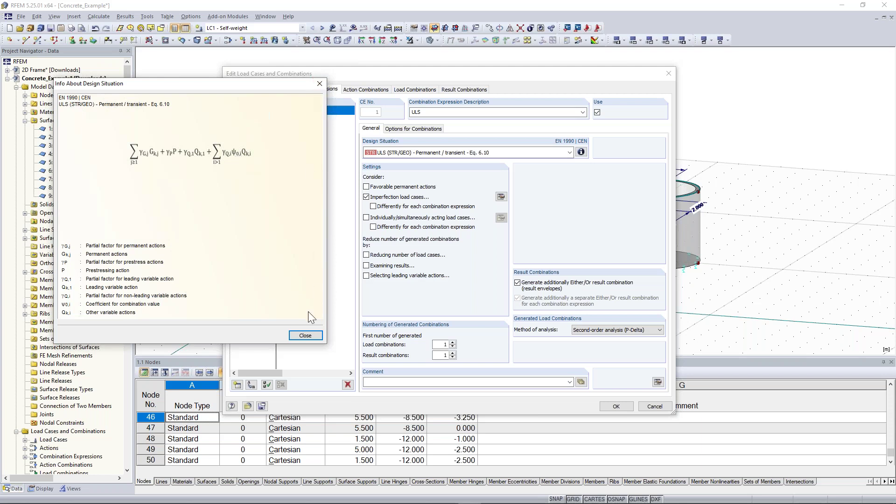
{"action": "left_click", "coordinate": [305, 335]}
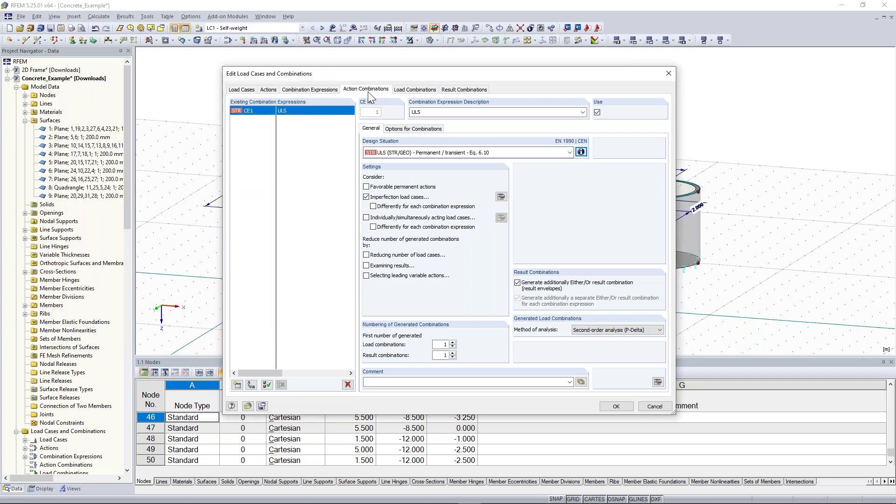
Step: Review the generated action combinations, checking the leading action and partial factors of AC3 against the design situation equation
{"action": "left_click", "coordinate": [369, 93]}
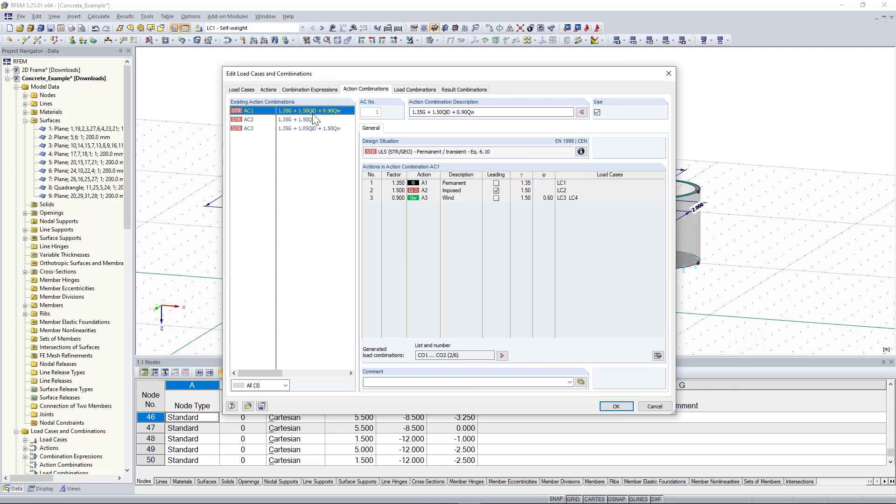
{"action": "left_click", "coordinate": [298, 128]}
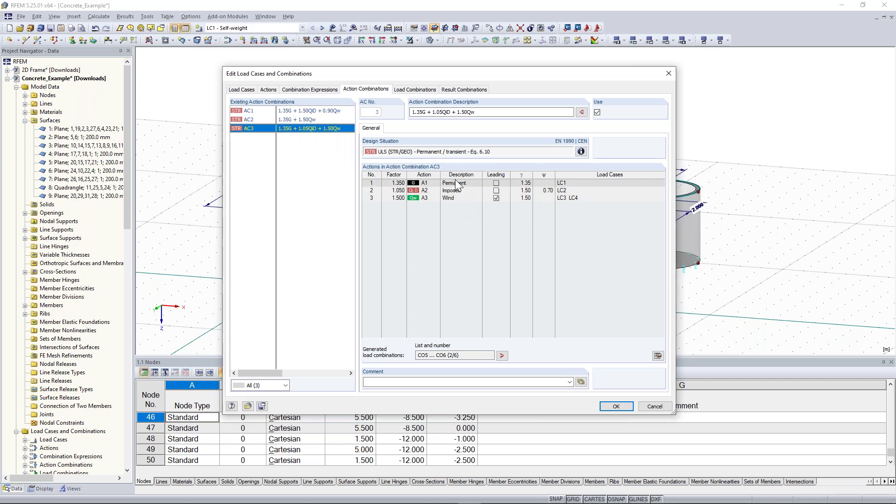
{"action": "left_click", "coordinate": [449, 201]}
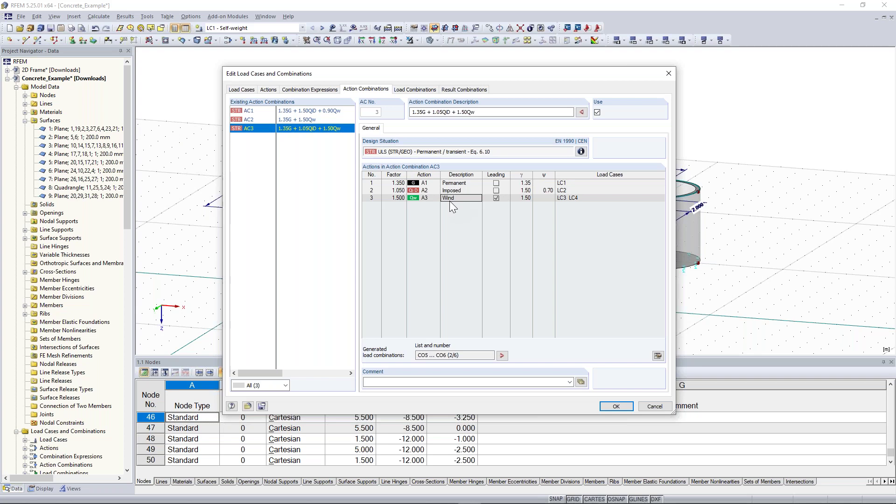
{"action": "left_click", "coordinate": [525, 191]}
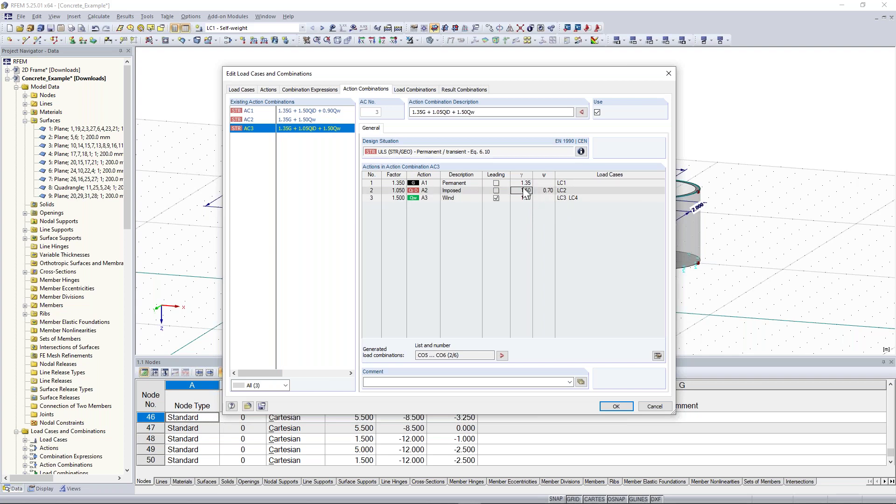
{"action": "left_click", "coordinate": [546, 192]}
{"action": "left_click", "coordinate": [580, 151]}
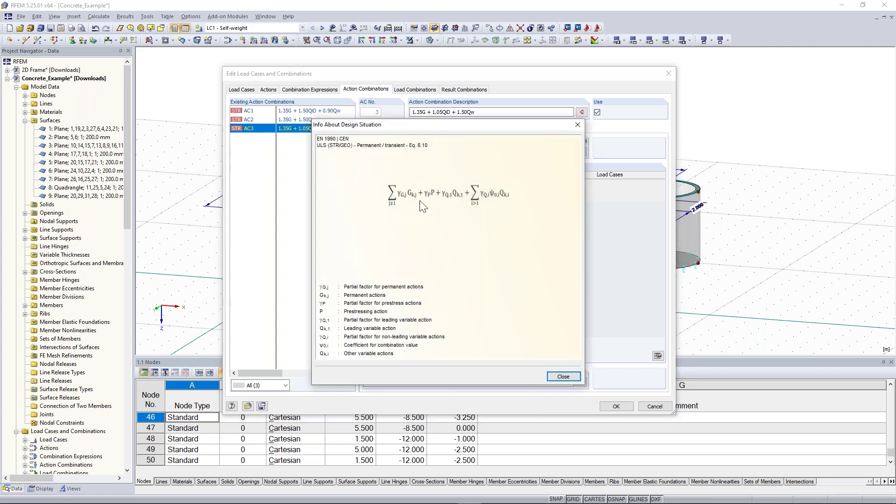
{"action": "left_click", "coordinate": [581, 125]}
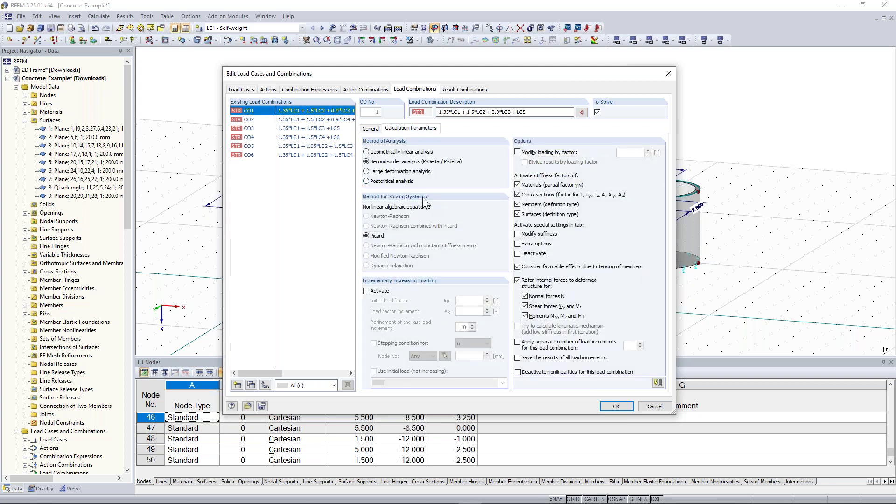
Step: Examine the load cases, leading action, and γ and ψ factors in load combinations CO1 and CO6
{"action": "left_click", "coordinate": [371, 129]}
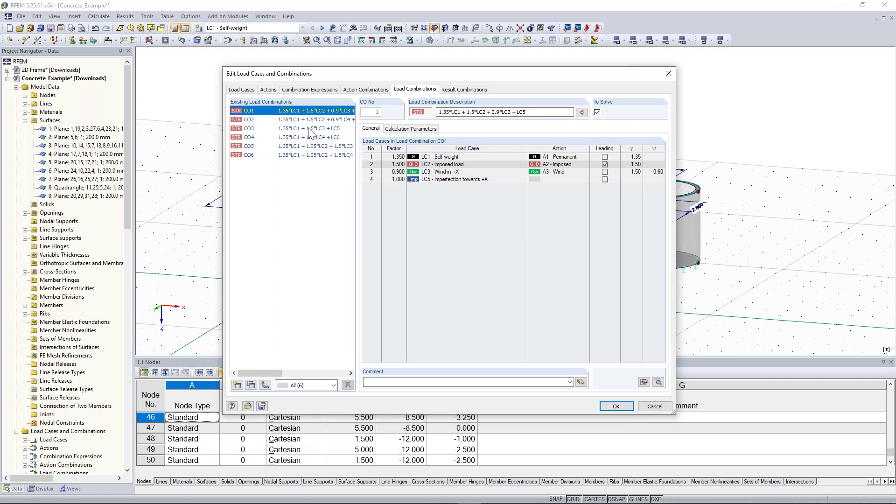
{"action": "left_click", "coordinate": [308, 159]}
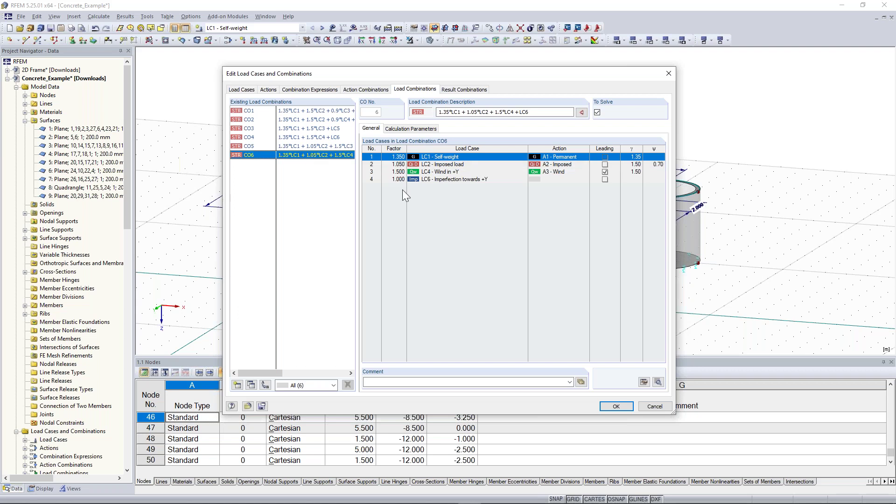
{"action": "left_click", "coordinate": [441, 172]}
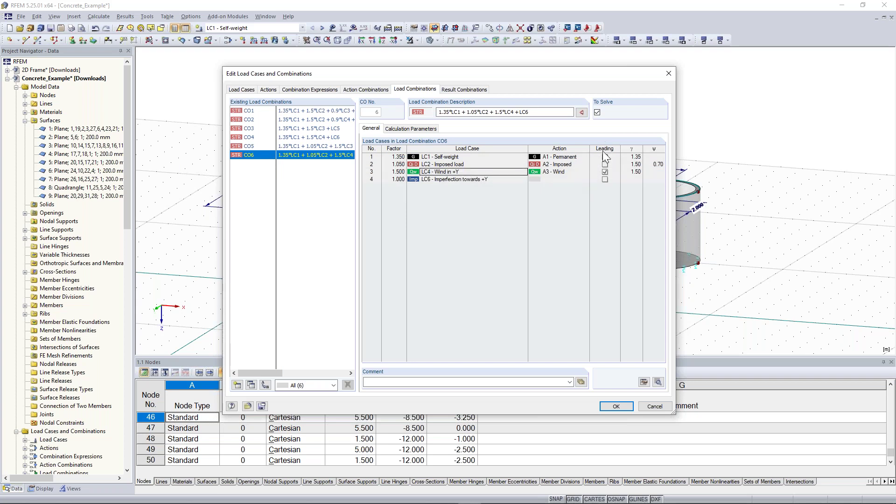
{"action": "left_click", "coordinate": [636, 164]}
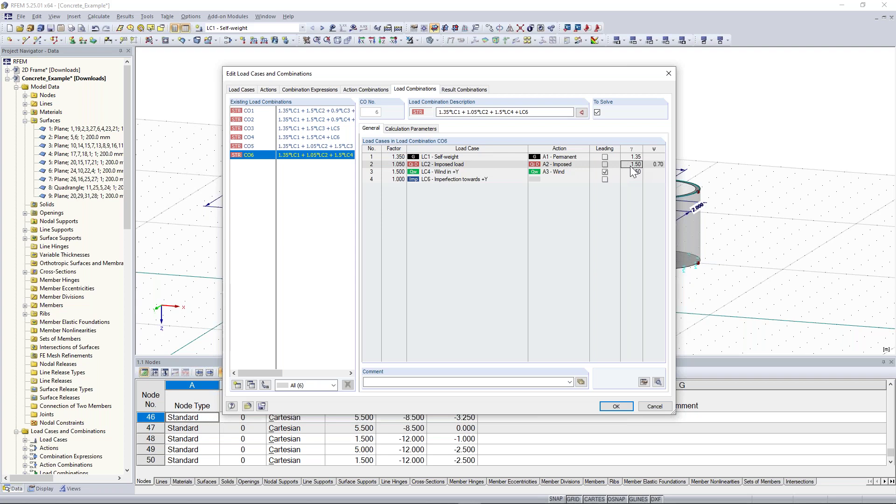
{"action": "left_click", "coordinate": [653, 166]}
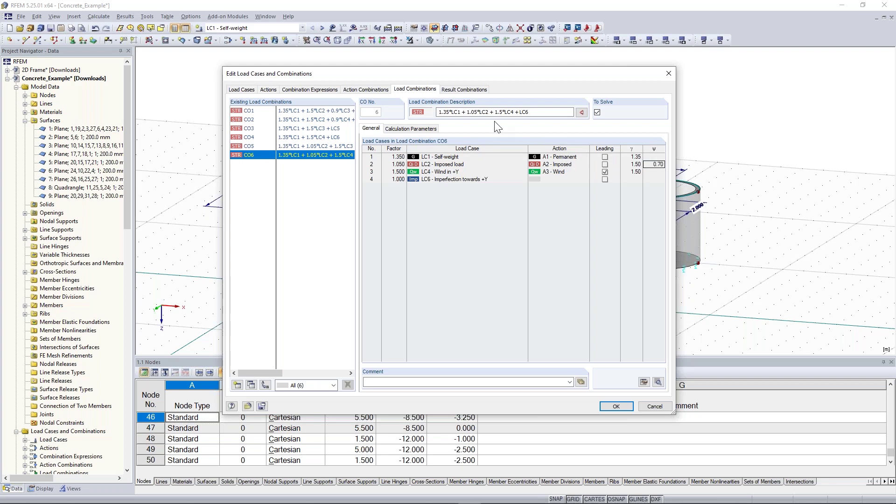
{"action": "left_click", "coordinate": [469, 113]}
{"action": "left_click_drag", "start_coordinate": [469, 112], "coordinate": [477, 114]}
{"action": "left_click", "coordinate": [476, 114]}
{"action": "left_click", "coordinate": [494, 170]}
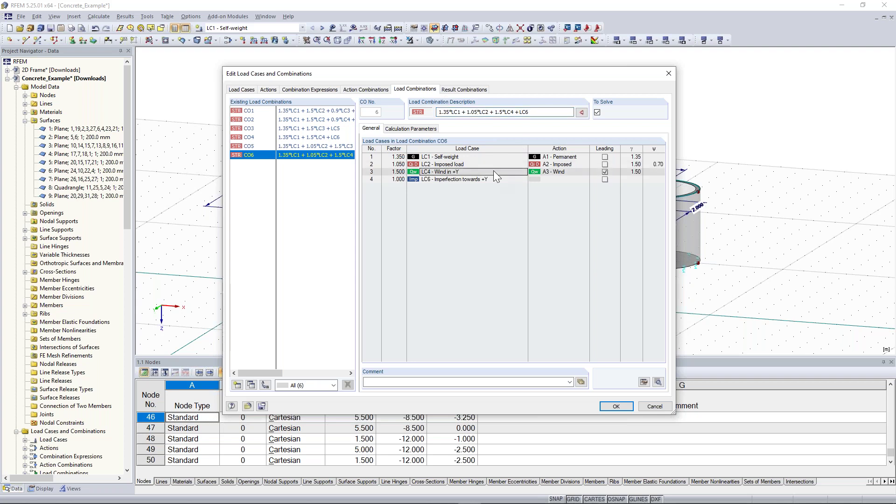
Step: View the load case formula of load combination CO6 in its own window and close it without editing
{"action": "left_click", "coordinate": [658, 382]}
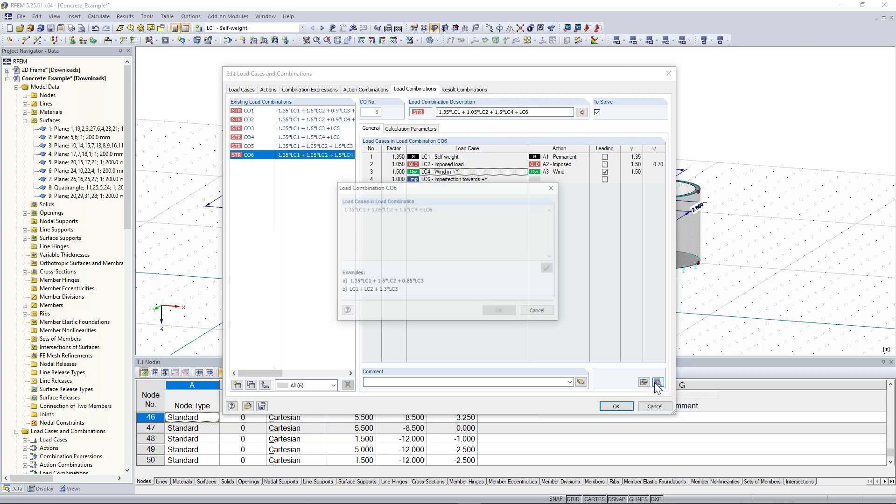
{"action": "left_click_drag", "start_coordinate": [421, 186], "coordinate": [654, 68]}
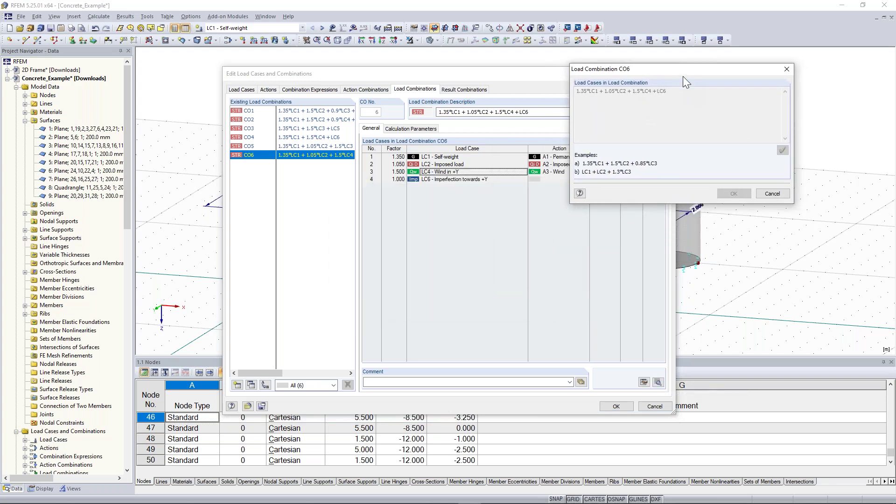
{"action": "left_click_drag", "start_coordinate": [674, 74], "coordinate": [301, 197]}
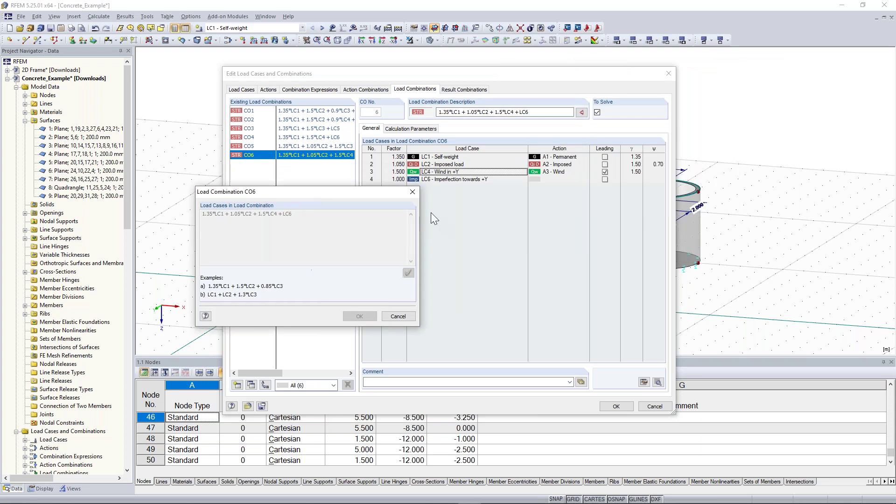
{"action": "left_click", "coordinate": [412, 193]}
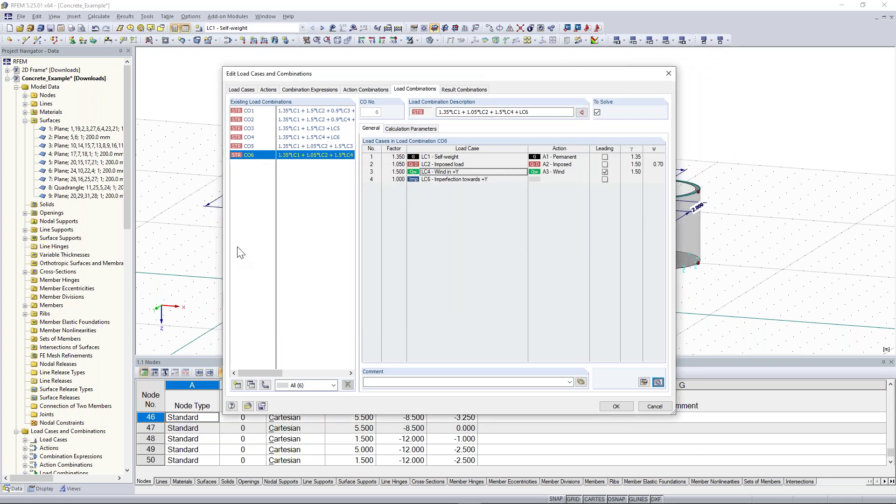
Step: Check the load combinations contained in result combination RC1 and accept the edited load cases and combinations
{"action": "left_click", "coordinate": [469, 91]}
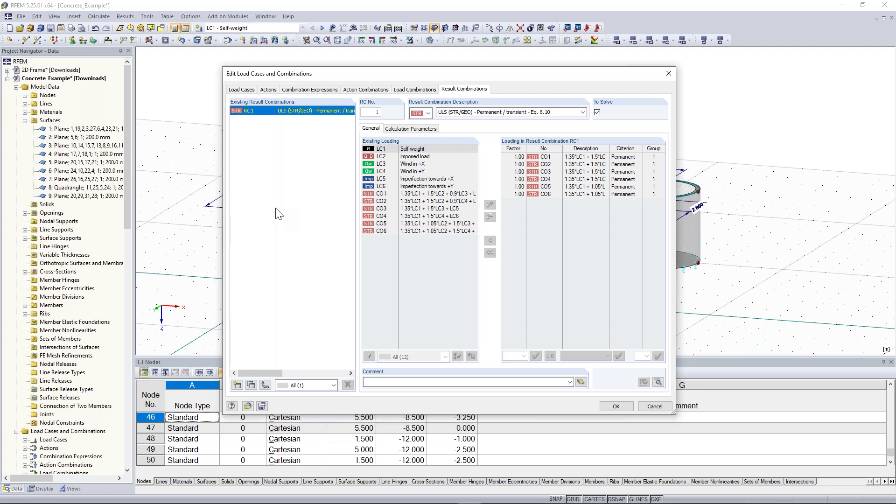
{"action": "left_click", "coordinate": [560, 186]}
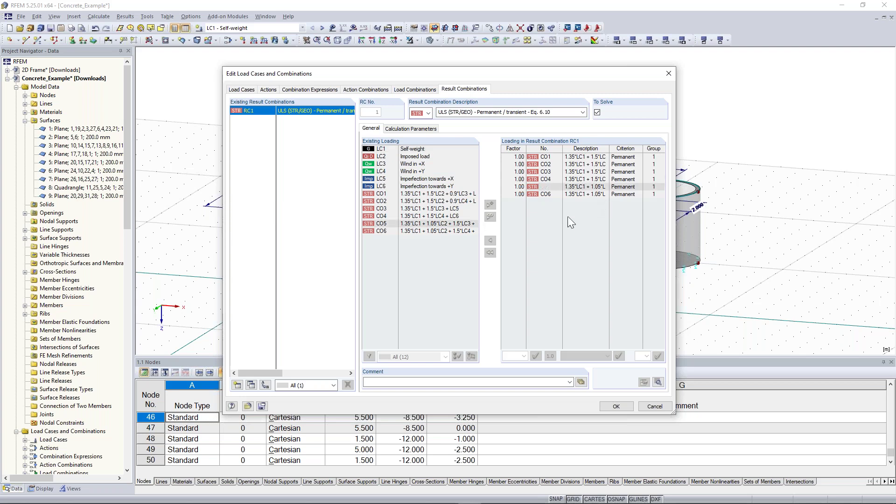
{"action": "left_click", "coordinate": [630, 407]}
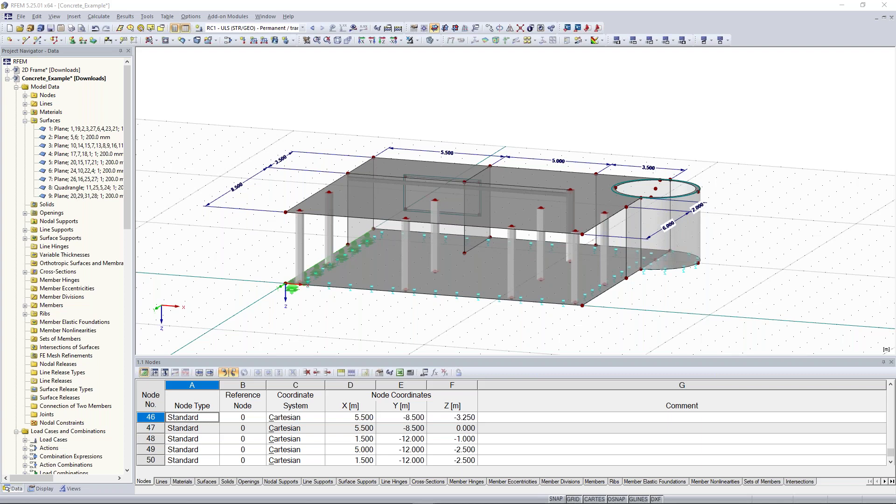
{"action": "key", "text": "alt+Tab"}
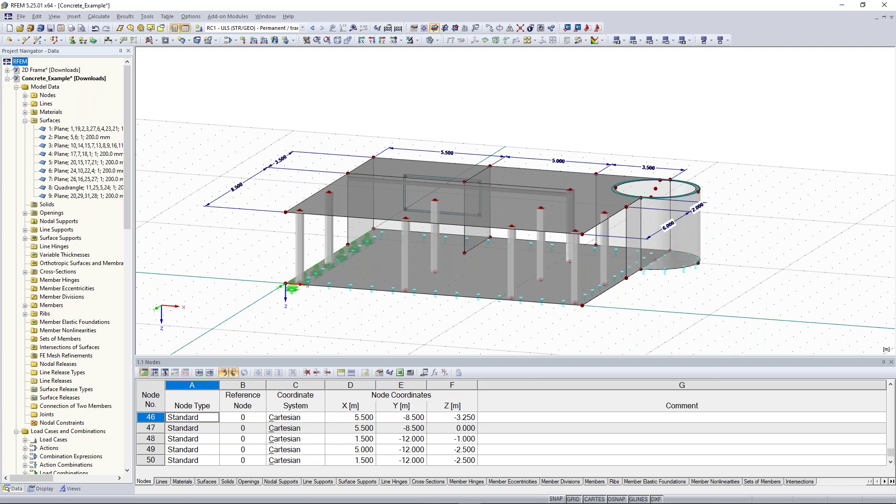
{"action": "left_click", "coordinate": [64, 79]}
{"action": "key", "text": "alt+Tab"}
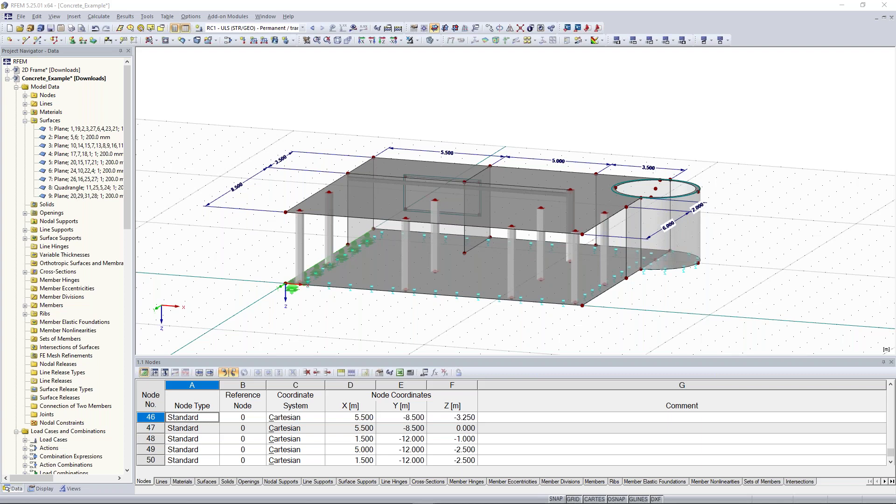
{"action": "key", "text": "alt+Tab"}
{"action": "key", "text": "alt+Tab"}
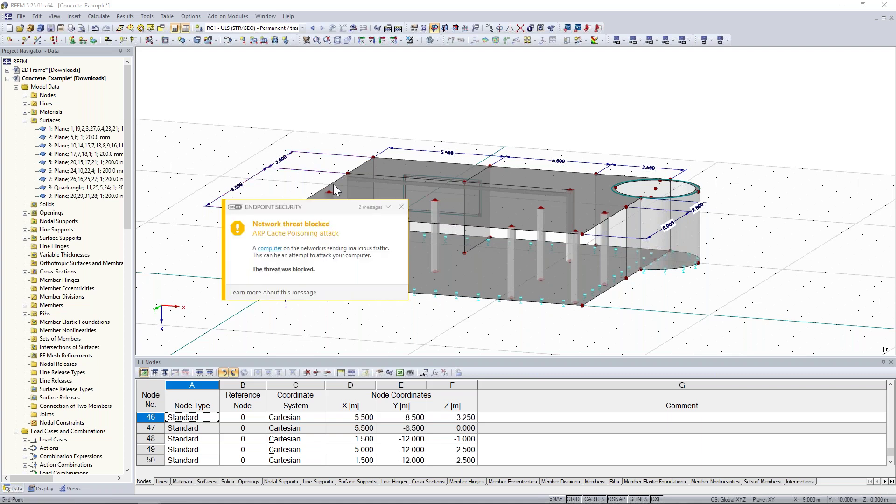
Step: Dismiss the endpoint security notification covering the model
{"action": "left_click", "coordinate": [402, 208]}
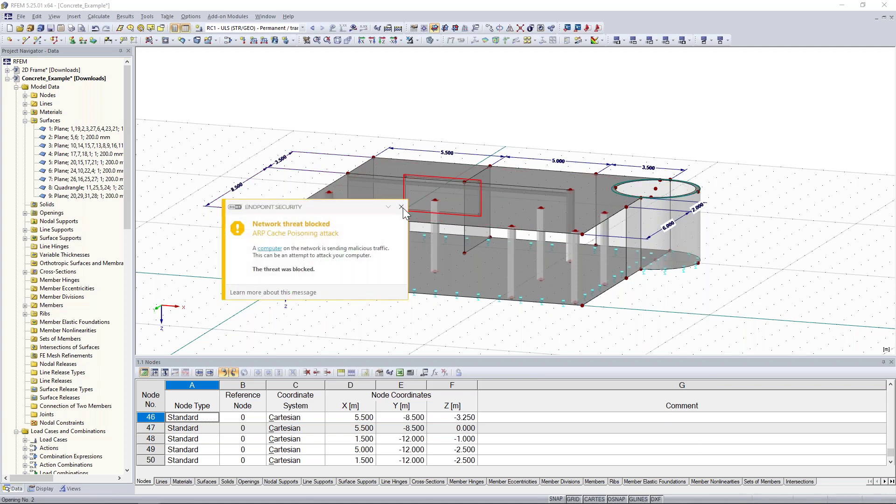
{"action": "left_click", "coordinate": [402, 208]}
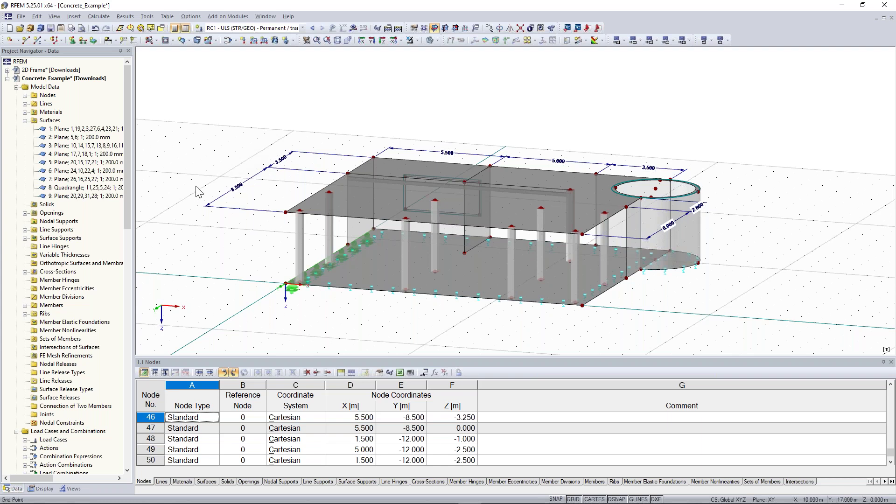
Step: Make LC1 - Self-weight the current load case for the building model
{"action": "scroll", "coordinate": [79, 256], "scroll_direction": "down", "scroll_amount": 15}
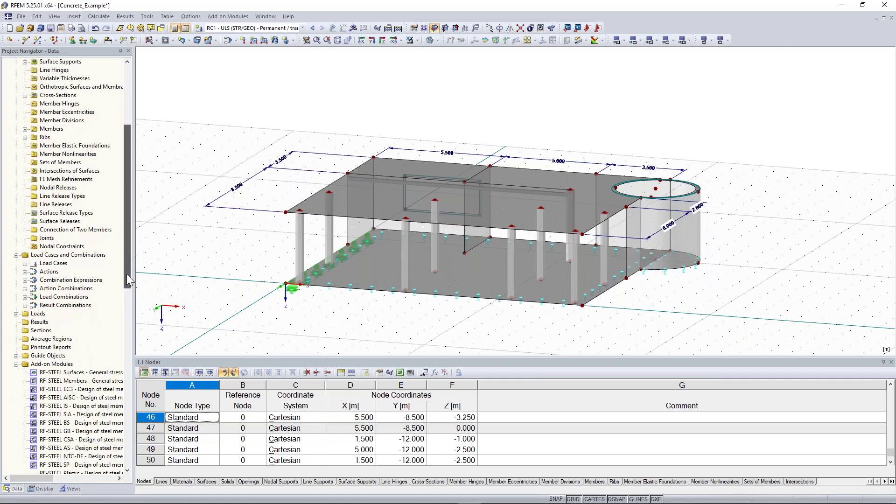
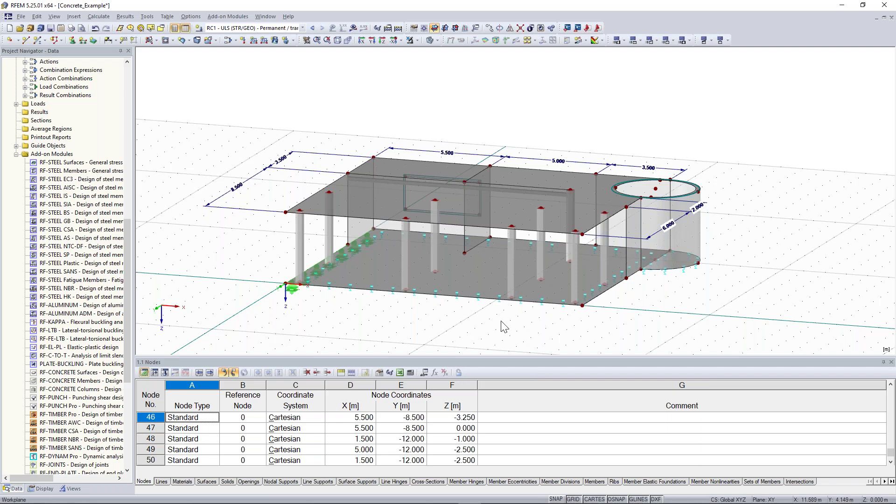
{"action": "scroll", "coordinate": [537, 341], "scroll_direction": "down", "scroll_amount": 1}
{"action": "middle_click_drag", "start_coordinate": [710, 301], "coordinate": [362, 281], "text": "ctrl"}
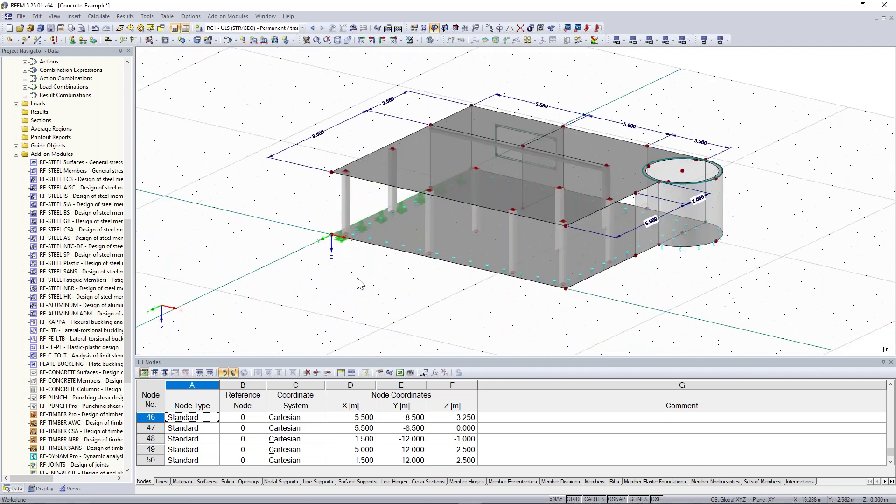
{"action": "middle_click_drag", "start_coordinate": [312, 295], "coordinate": [347, 284], "text": "ctrl"}
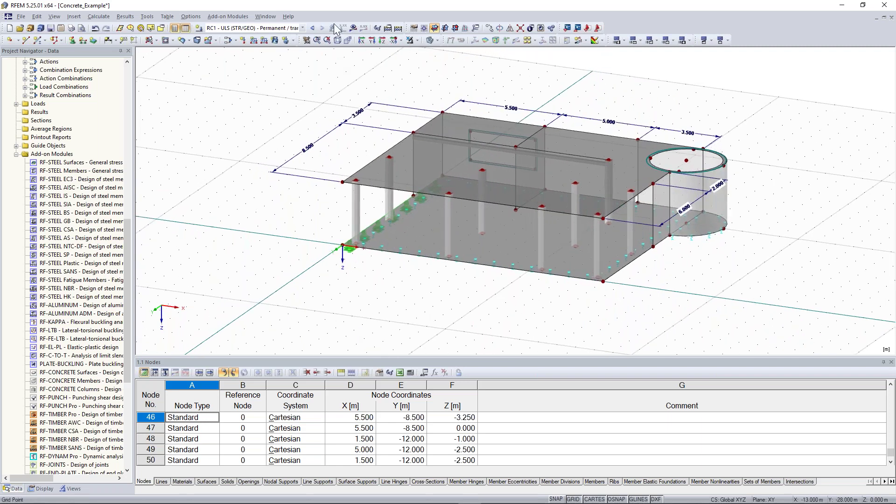
{"action": "left_click", "coordinate": [303, 28]}
{"action": "left_click", "coordinate": [295, 36]}
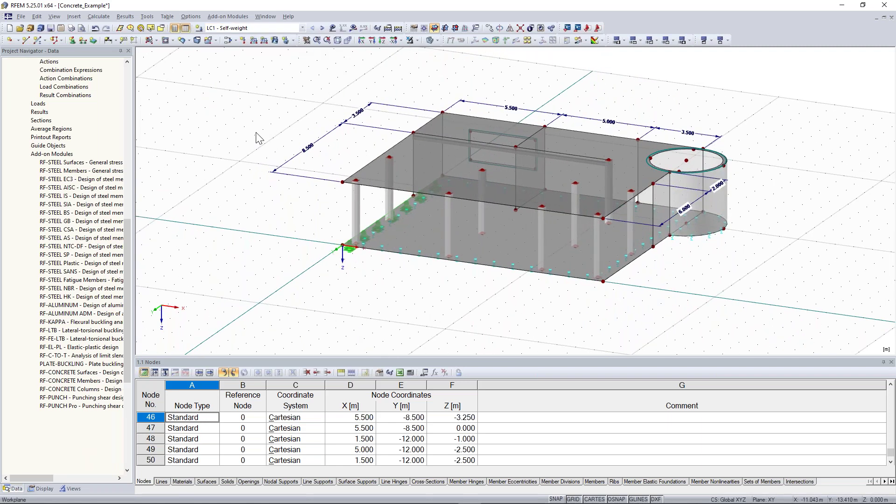
Step: In LC2 - Imposed load, apply a uniform 5 kN/m² surface load in global ZL direction to floor surfaces 1 and 2
{"action": "middle_click_drag", "start_coordinate": [776, 146], "coordinate": [364, 154], "text": "ctrl"}
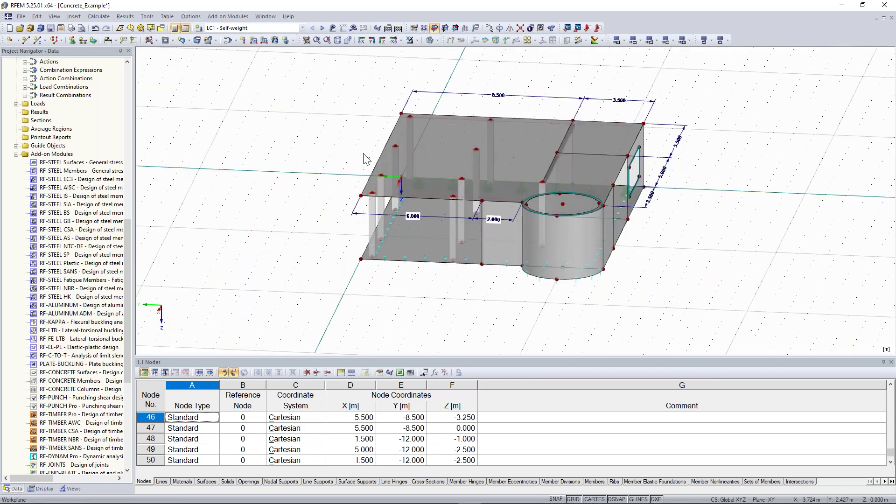
{"action": "middle_click_drag", "start_coordinate": [776, 246], "coordinate": [474, 239], "text": "ctrl"}
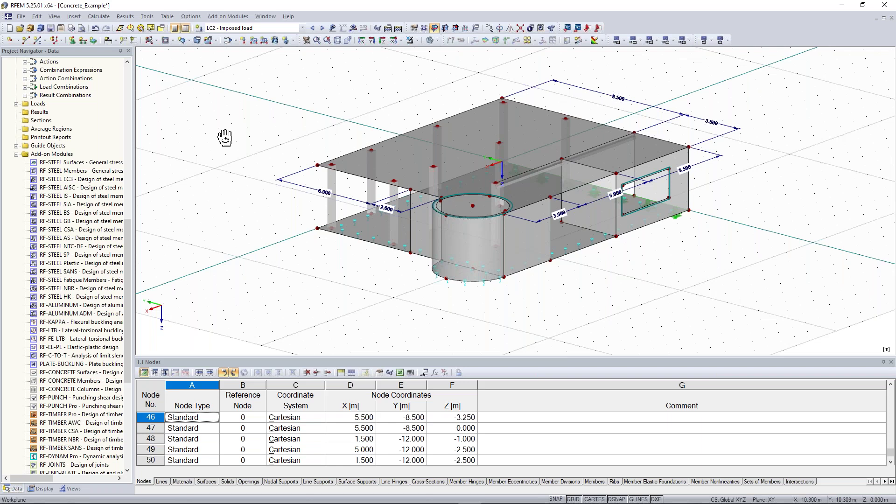
{"action": "middle_click_drag", "start_coordinate": [224, 137], "coordinate": [402, 131], "text": "ctrl"}
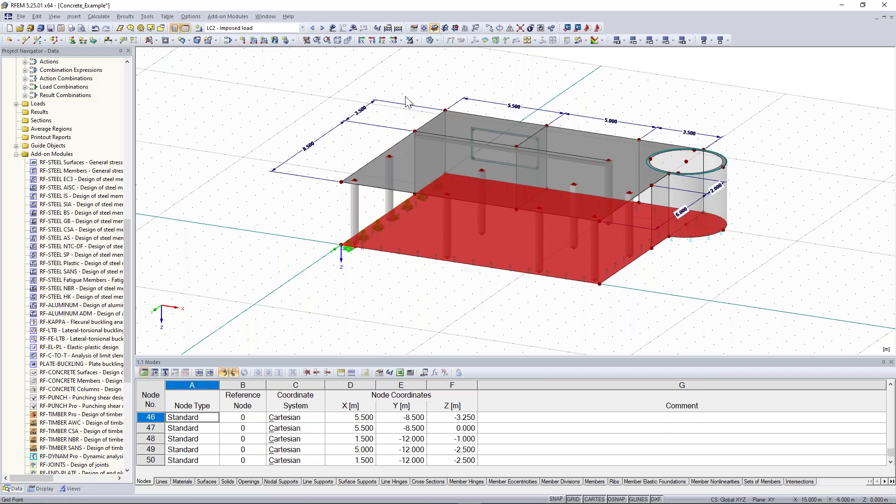
{"action": "left_click", "coordinate": [275, 40]}
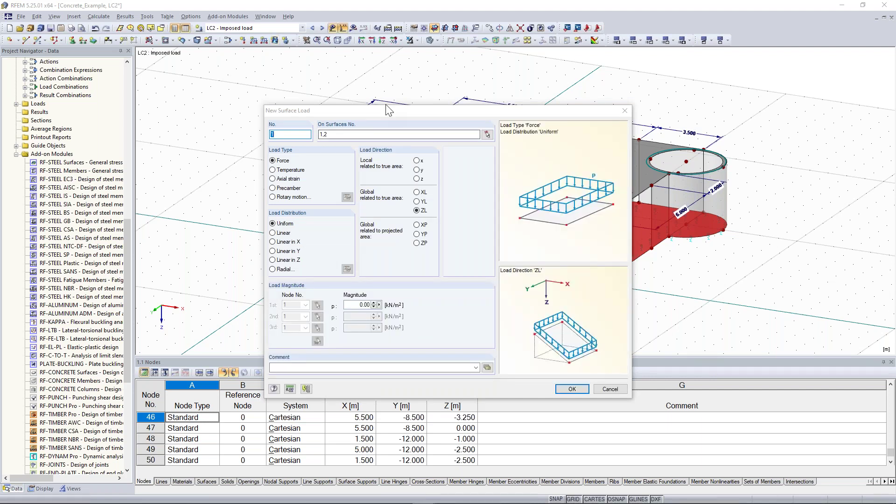
{"action": "left_click_drag", "start_coordinate": [386, 111], "coordinate": [382, 121]}
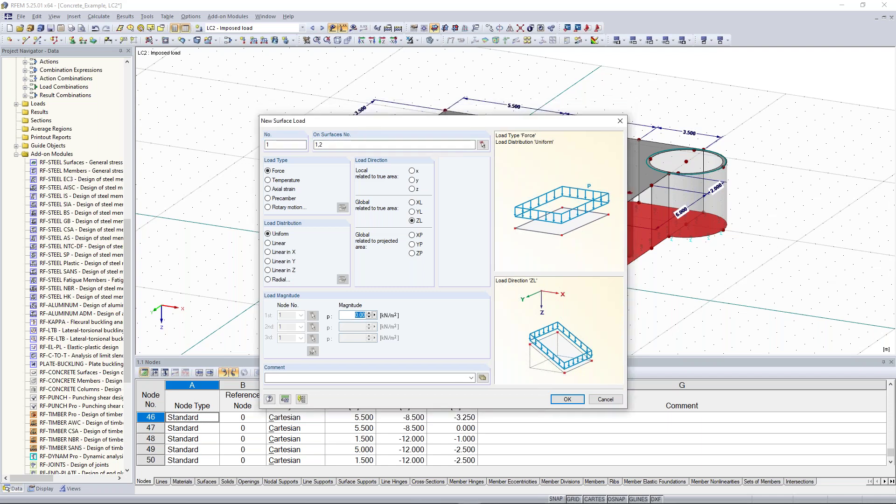
{"action": "type", "text": "5"}
{"action": "left_click", "coordinate": [573, 399]}
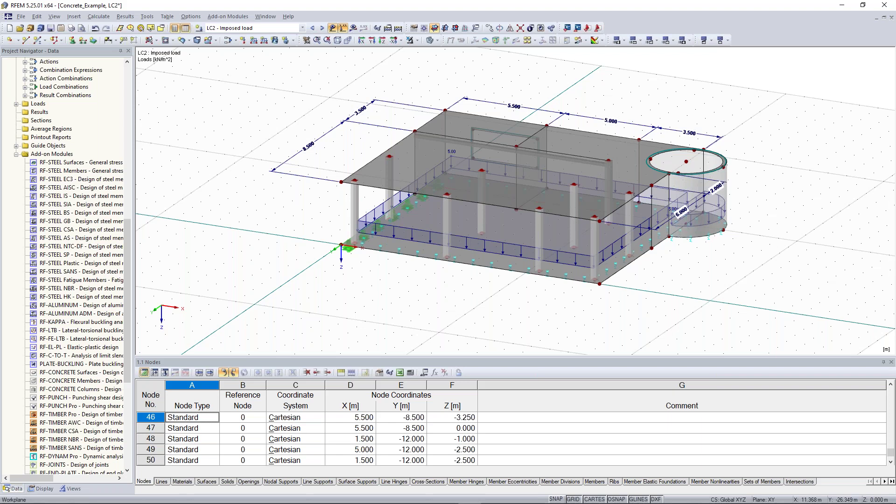
Step: In LC3 - Wind in +X, apply a 0.40 kN/m² XP surface load to wall surface 4 and 0.65 kN/m line loads to the adjoining slab edges
{"action": "left_click", "coordinate": [519, 216]}
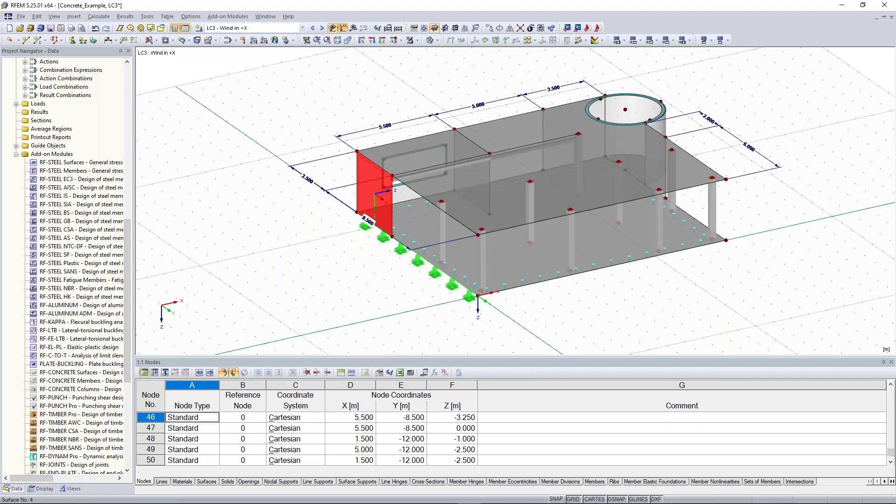
{"action": "left_click", "coordinate": [275, 40]}
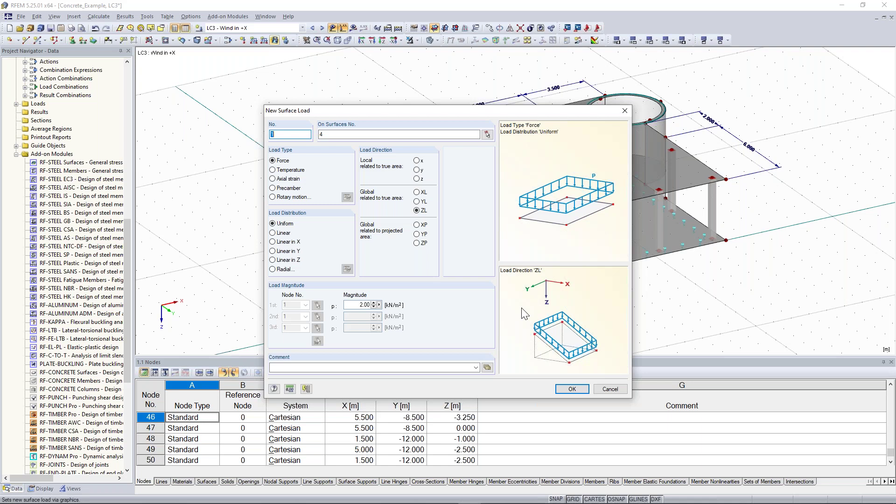
{"action": "key", "text": "Return"}
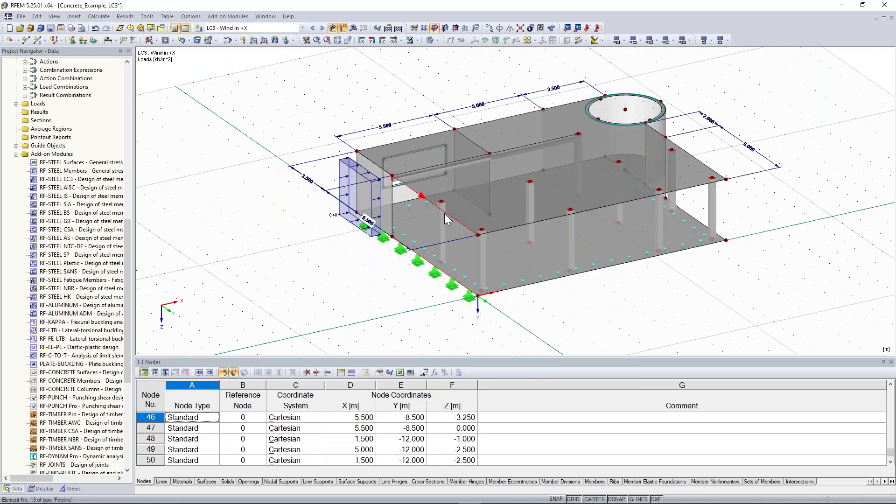
{"action": "scroll", "coordinate": [341, 263], "scroll_direction": "up", "scroll_amount": 1}
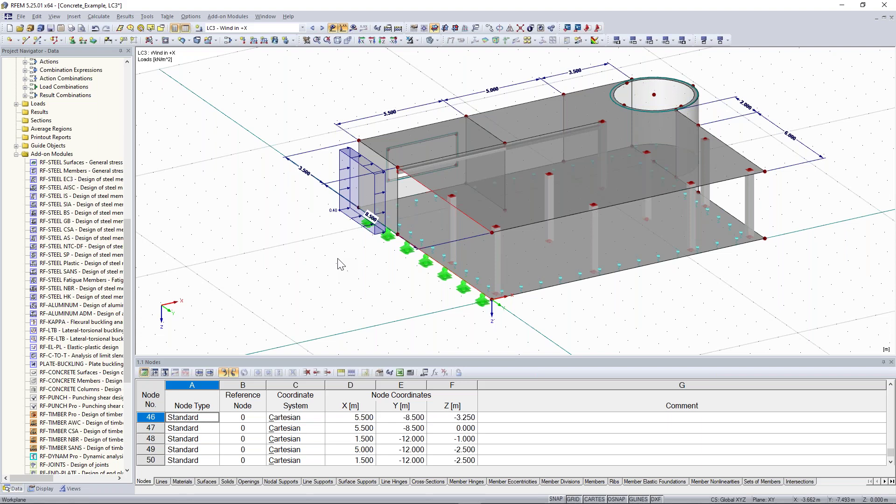
{"action": "left_click", "coordinate": [265, 41]}
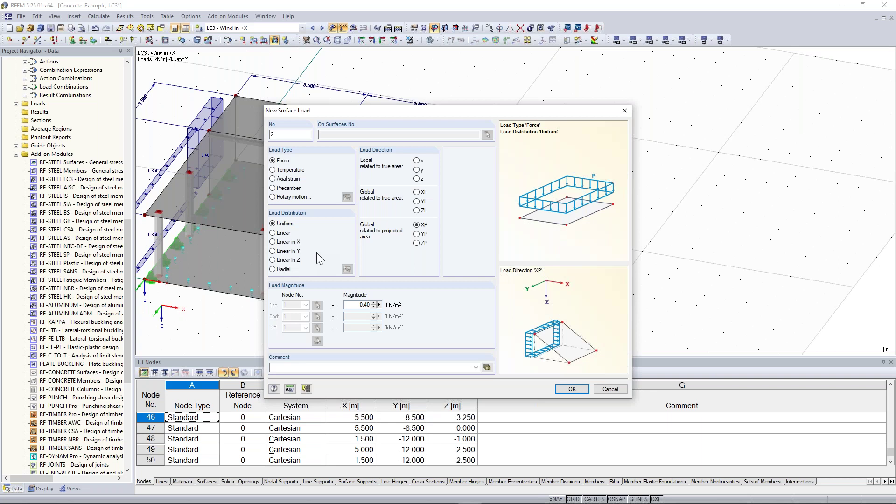
Step: Apply a uniform 0.25 kN/m² surface load in global XP direction to the leeward wall surfaces at the cylindrical end of the building
{"action": "left_click_drag", "start_coordinate": [465, 110], "coordinate": [311, 89]}
{"action": "double_click", "coordinate": [210, 284]}
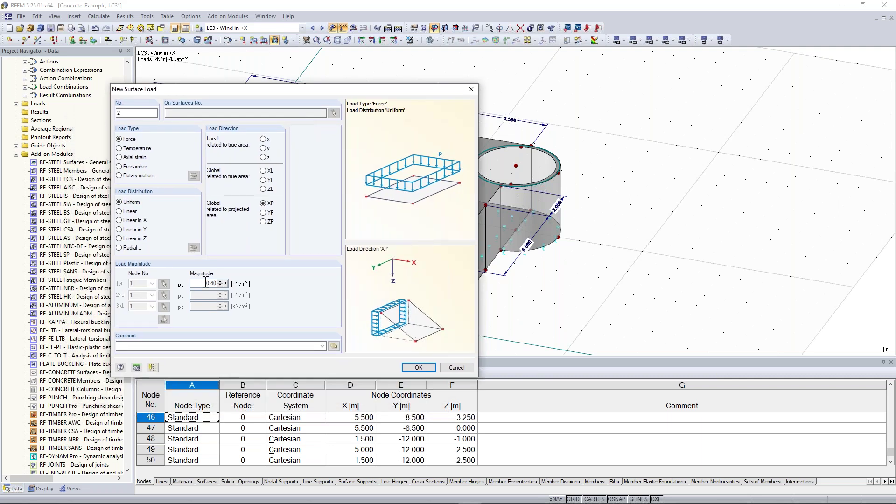
{"action": "type", "text": "0"}
{"action": "left_click", "coordinate": [418, 367]}
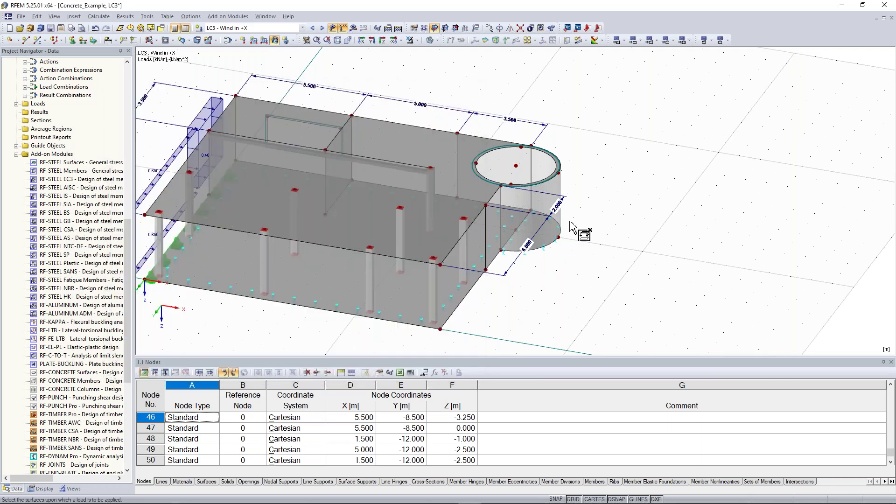
{"action": "left_click", "coordinate": [494, 234]}
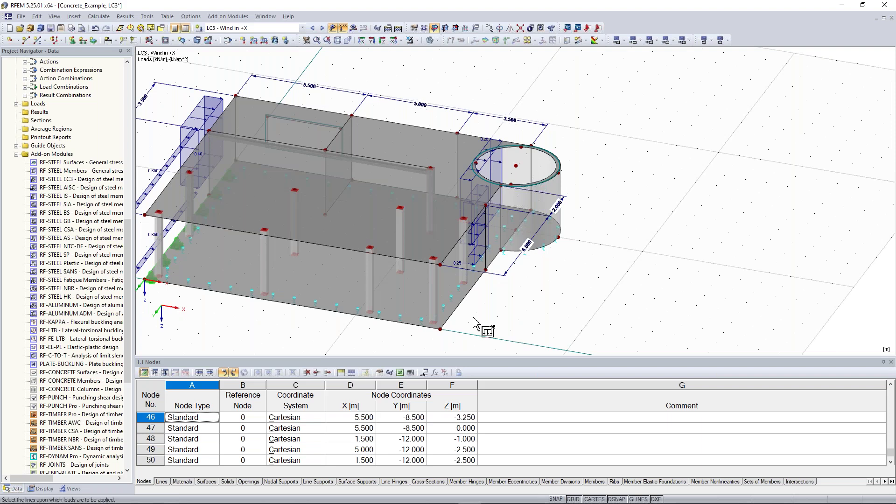
Step: In LC4 - Wind in +Y, apply a uniform 0.4 kN/m² surface load in global YP direction to surfaces 5, 6 and 8
{"action": "left_click", "coordinate": [322, 28]}
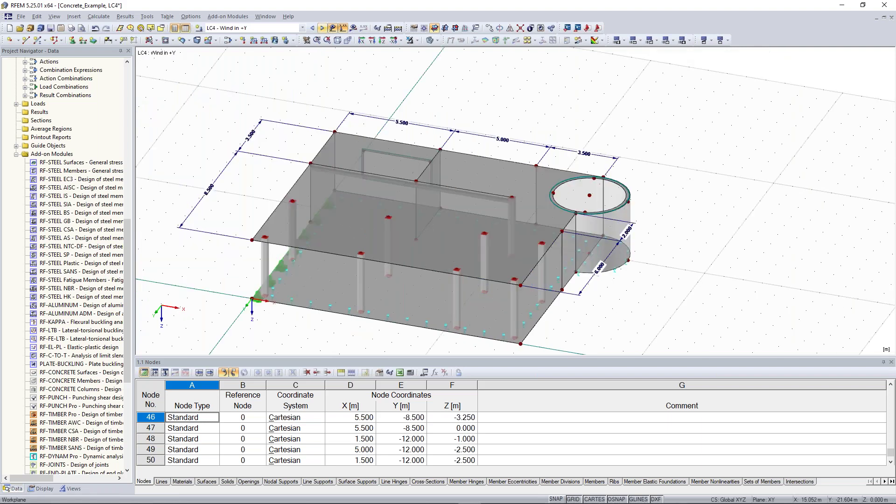
{"action": "middle_click_drag", "start_coordinate": [700, 254], "coordinate": [586, 249], "text": "ctrl"}
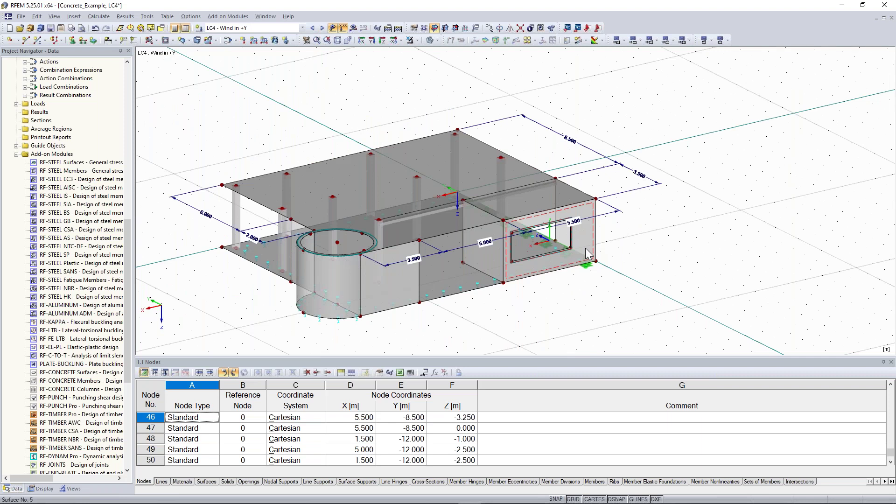
{"action": "left_click", "coordinate": [275, 40]}
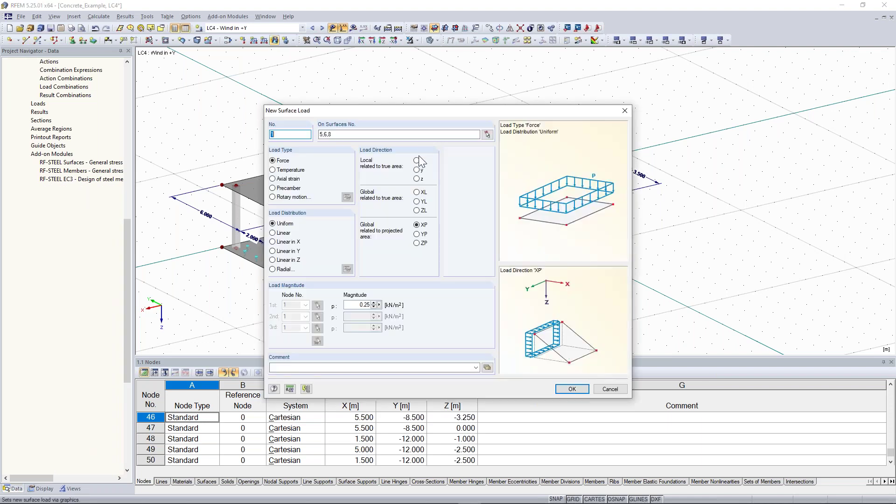
{"action": "left_click", "coordinate": [417, 234]}
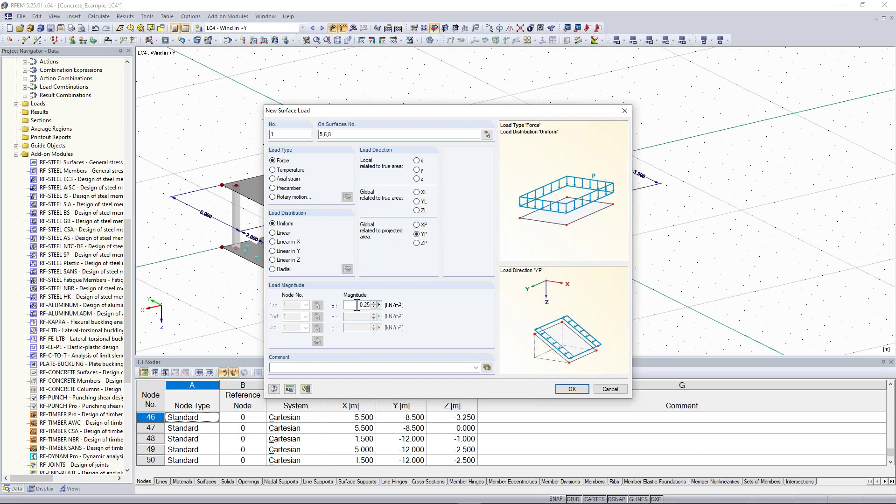
{"action": "left_click_drag", "start_coordinate": [356, 305], "coordinate": [409, 304]}
{"action": "key", "text": "BackSpace"}
{"action": "type", "text": "0.4"}
{"action": "left_click_drag", "start_coordinate": [439, 112], "coordinate": [426, 57]}
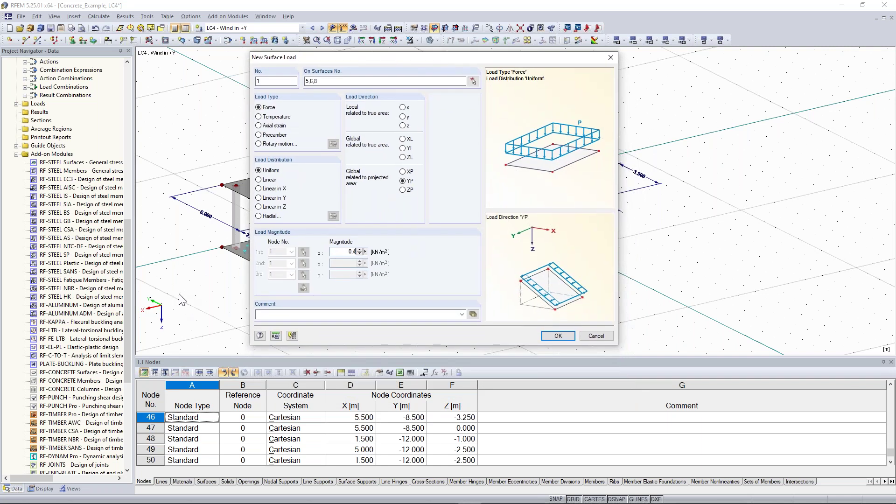
{"action": "left_click", "coordinate": [564, 340]}
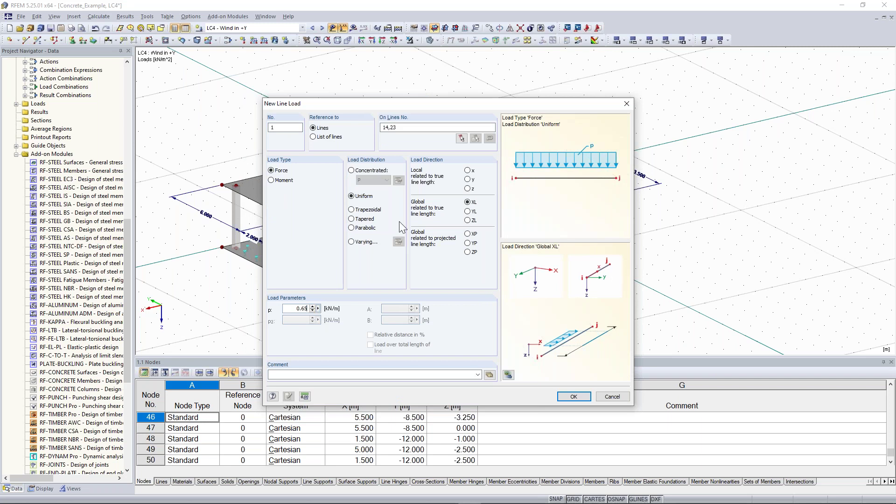
Step: Apply a uniform 0.65 kN/m line load in global YL direction to lines 14 and 23
{"action": "left_click", "coordinate": [468, 211]}
{"action": "left_click", "coordinate": [574, 396]}
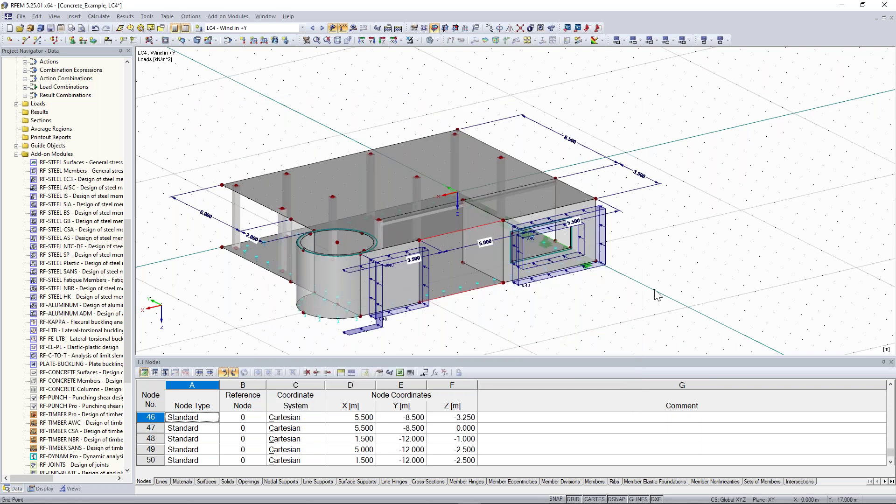
Step: Add a uniform 0.41 kN/m line load in YL direction on lines 2 and 8 in LC4's line loads table
{"action": "middle_click_drag", "start_coordinate": [282, 278], "coordinate": [466, 238], "text": "ctrl"}
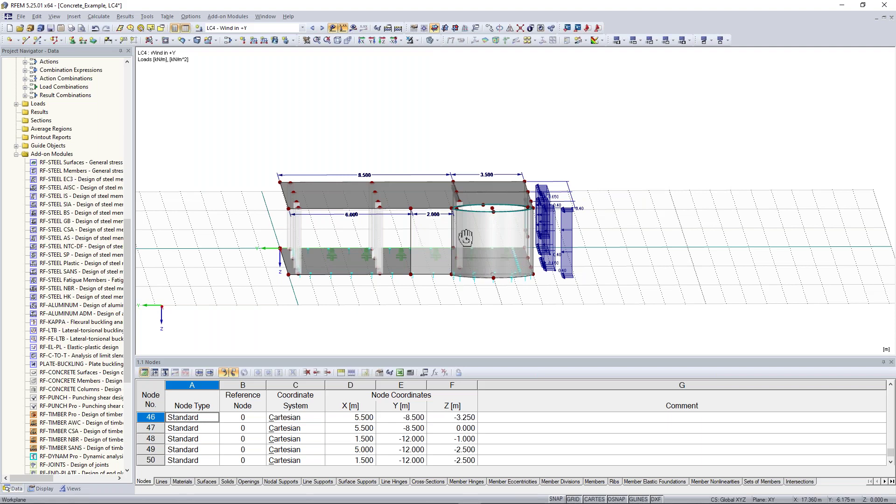
{"action": "middle_click_drag", "start_coordinate": [466, 238], "coordinate": [482, 257], "text": "ctrl"}
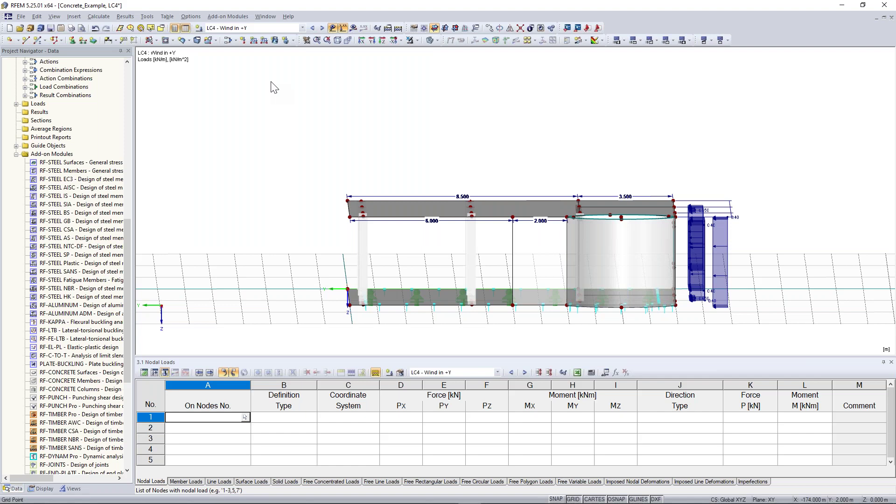
{"action": "left_click", "coordinate": [220, 481]}
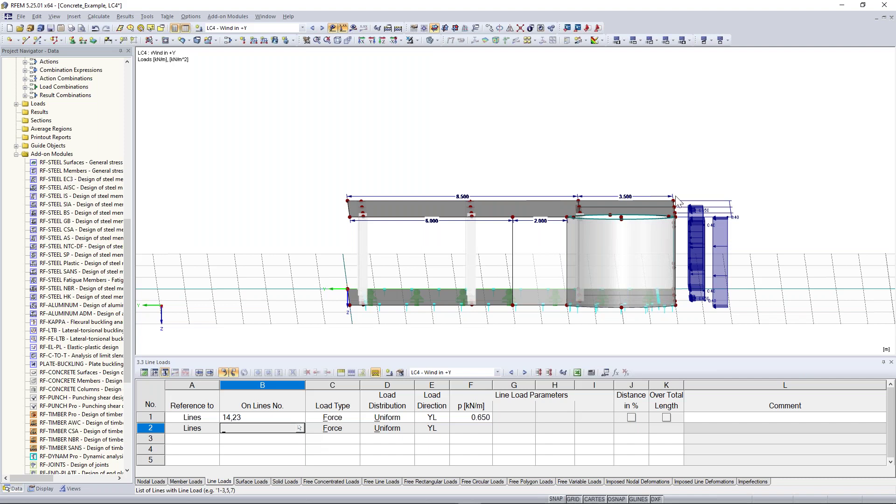
{"action": "type", "text": "2,8"}
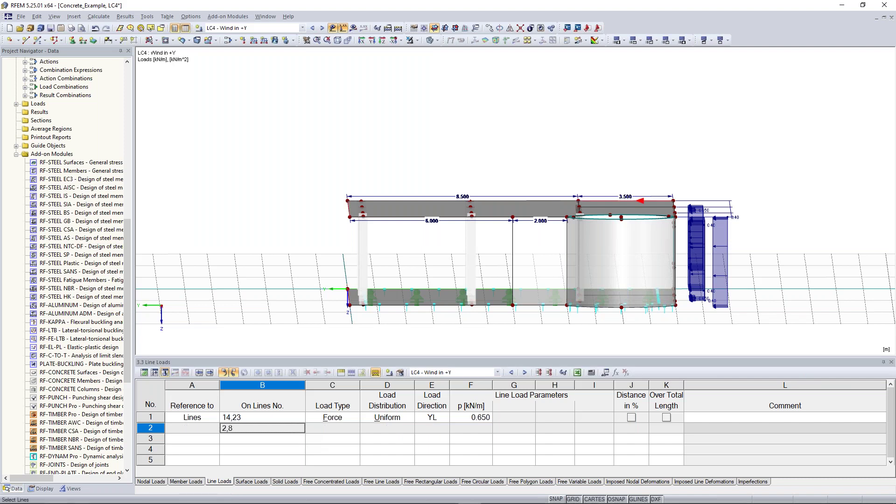
{"action": "key", "text": "Tab"}
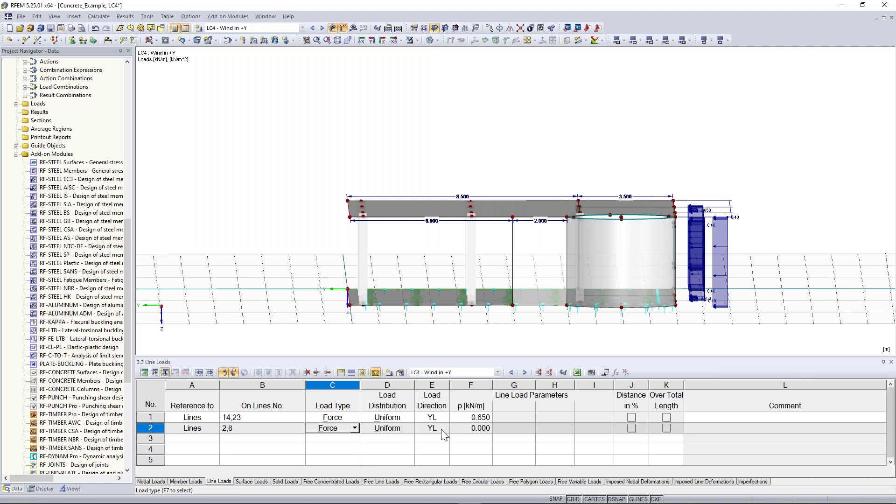
{"action": "left_click", "coordinate": [474, 428]}
{"action": "left_click", "coordinate": [473, 428]}
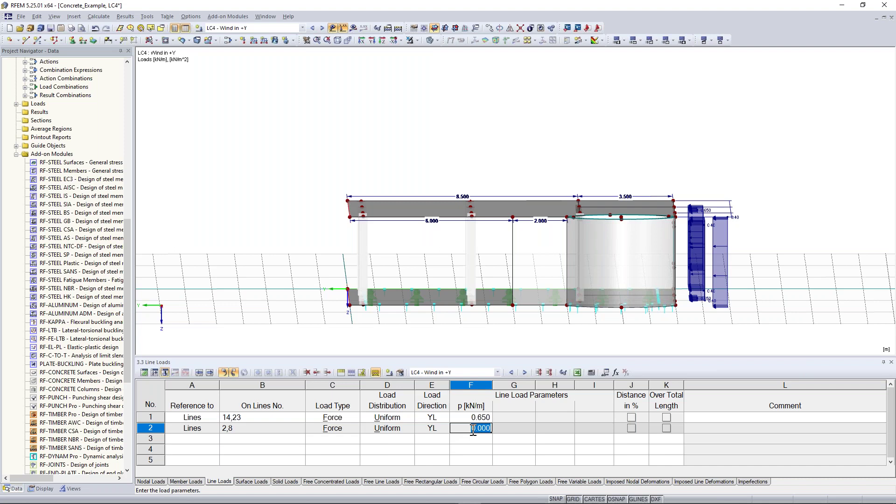
{"action": "type", "text": "0,41"}
{"action": "key", "text": "Return"}
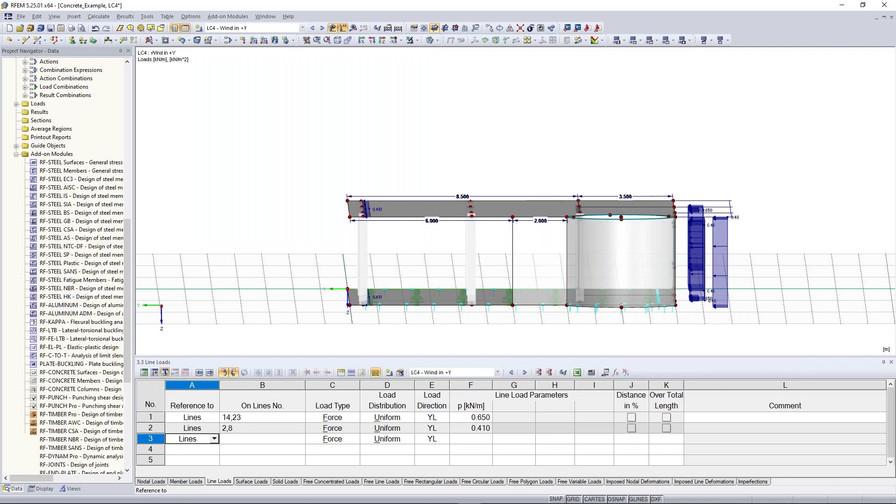
Step: For LC5 - Imperfection towards +X, limit the visible model to members with the Rectangle 300/300 cross-section and dismiss the security notification
{"action": "middle_click_drag", "start_coordinate": [231, 223], "coordinate": [315, 281], "text": "ctrl"}
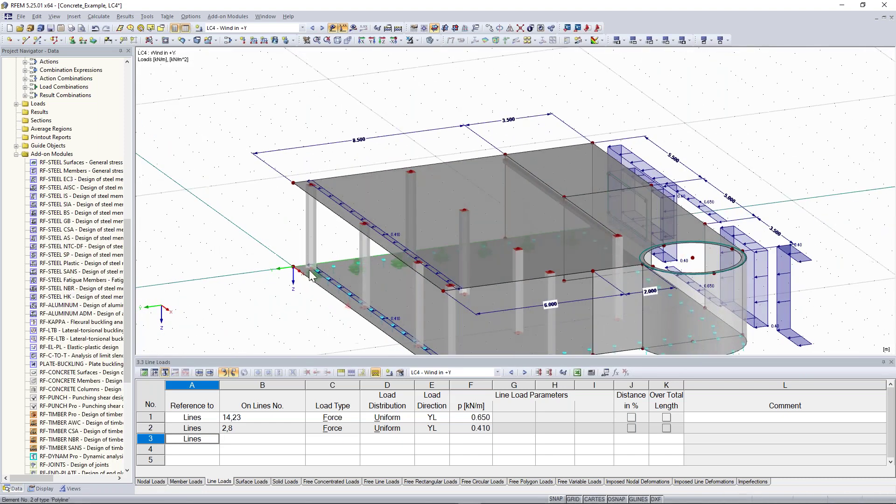
{"action": "scroll", "coordinate": [298, 275], "scroll_direction": "down", "scroll_amount": 3}
{"action": "middle_click_drag", "start_coordinate": [303, 256], "coordinate": [328, 239], "text": "ctrl"}
{"action": "scroll", "coordinate": [329, 240], "scroll_direction": "down", "scroll_amount": 1}
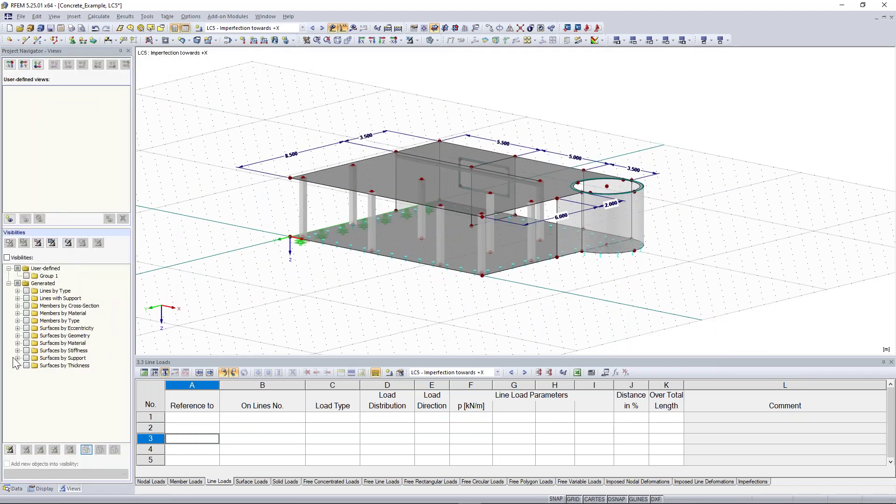
{"action": "left_click", "coordinate": [17, 305]}
{"action": "left_click", "coordinate": [27, 306]}
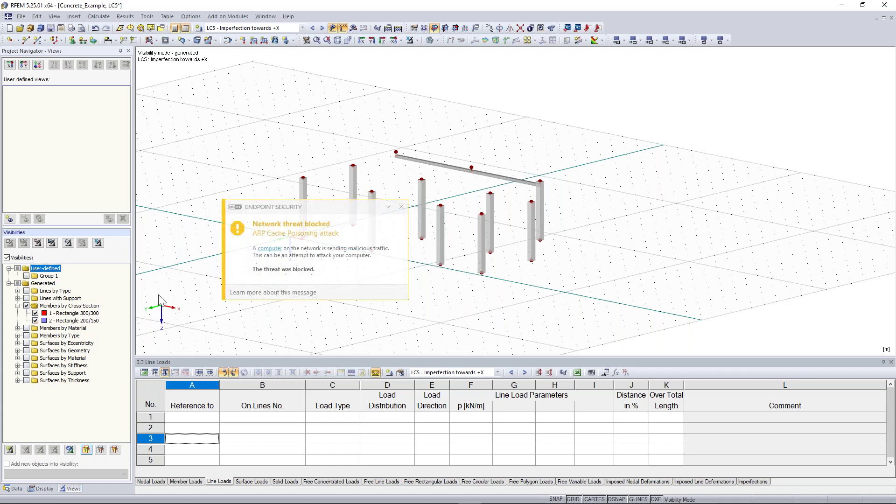
{"action": "left_click", "coordinate": [402, 207]}
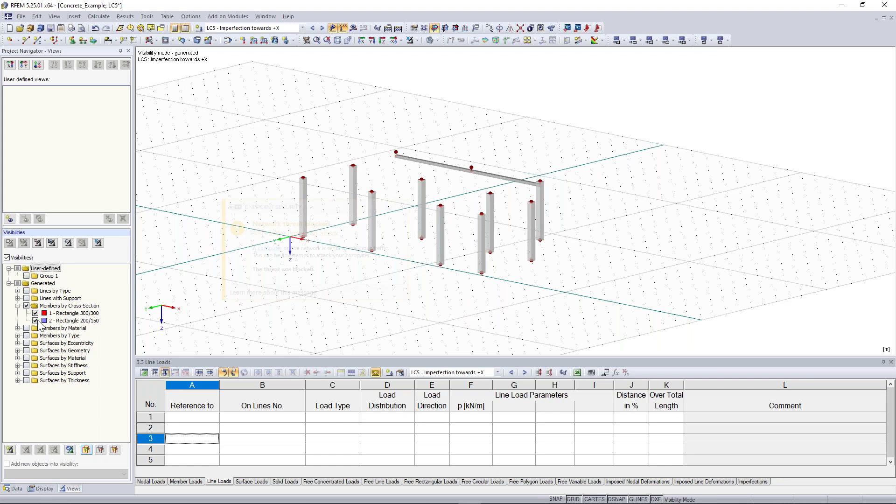
{"action": "left_click", "coordinate": [402, 207]}
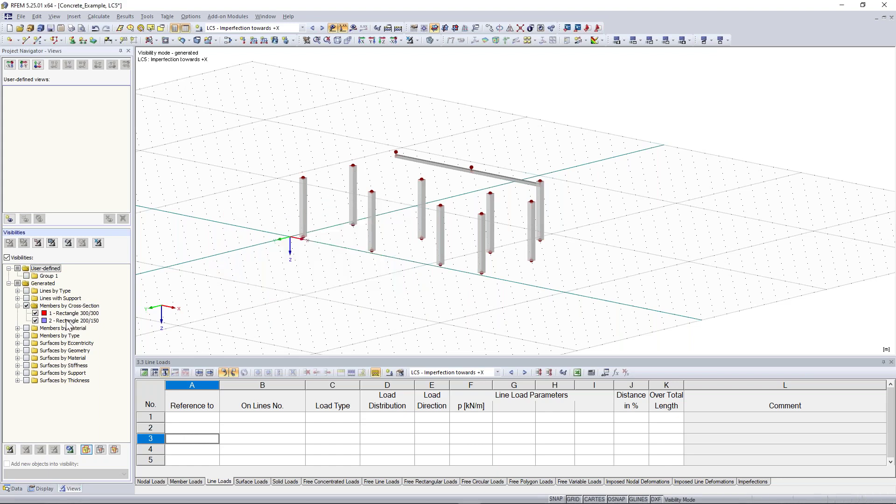
{"action": "left_click", "coordinate": [35, 320]}
Step: In LC5, apply an EN 1992-1-1 (Eurocode 2) member imperfection in local z, with inclination 200 and precamber 0, to all 300/300 columns
{"action": "left_click", "coordinate": [372, 304]}
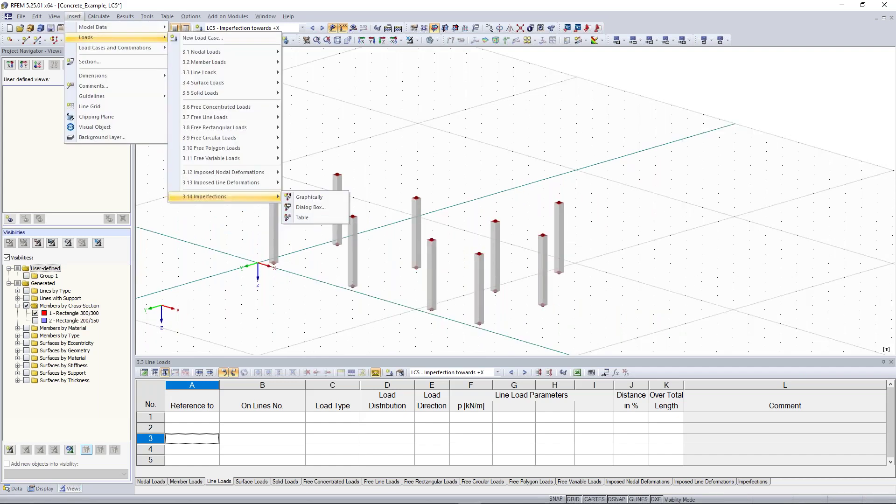
{"action": "left_click", "coordinate": [310, 207]}
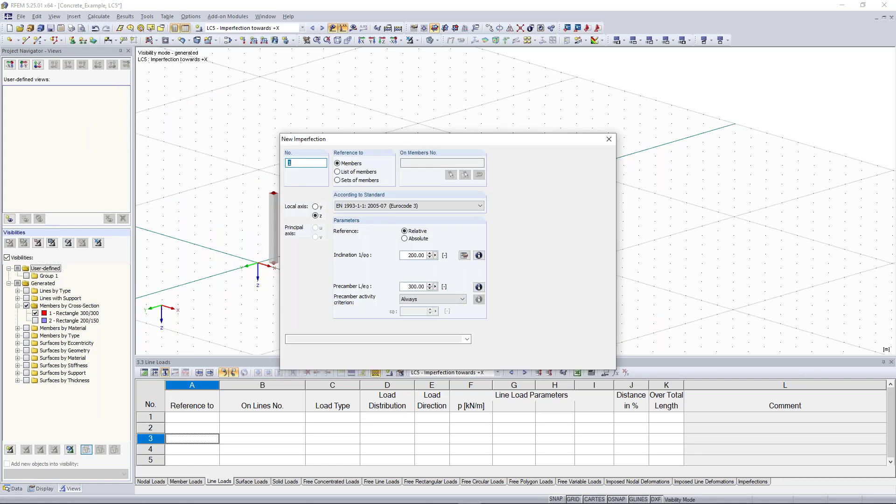
{"action": "left_click_drag", "start_coordinate": [665, 63], "coordinate": [602, 54]}
{"action": "left_click", "coordinate": [547, 84]}
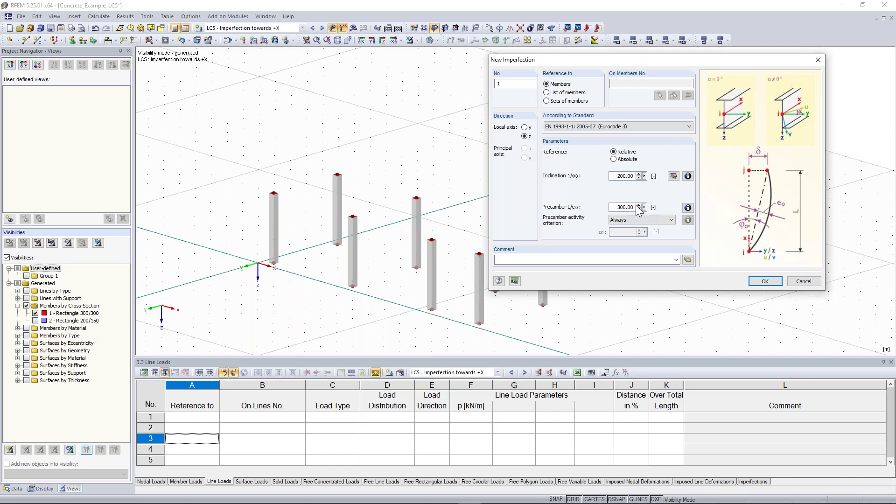
{"action": "left_click_drag", "start_coordinate": [619, 207], "coordinate": [671, 207]}
{"action": "type", "text": "0"}
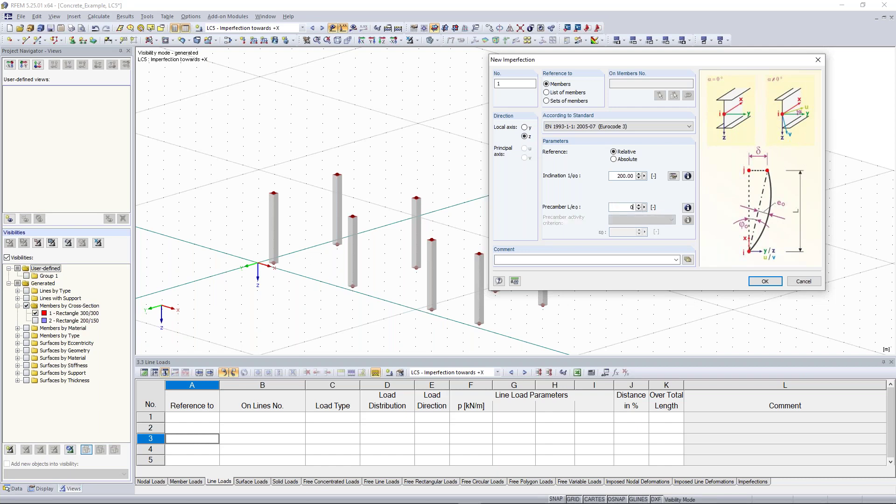
{"action": "left_click", "coordinate": [612, 127]}
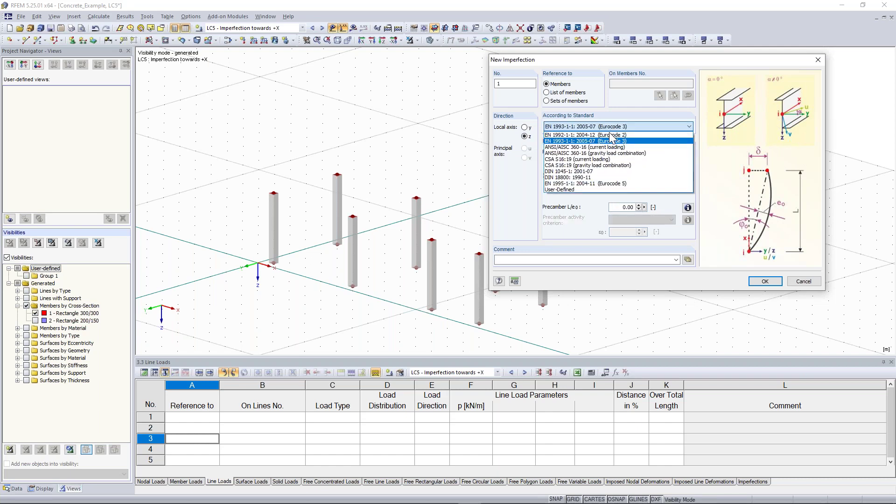
{"action": "left_click", "coordinate": [608, 135]}
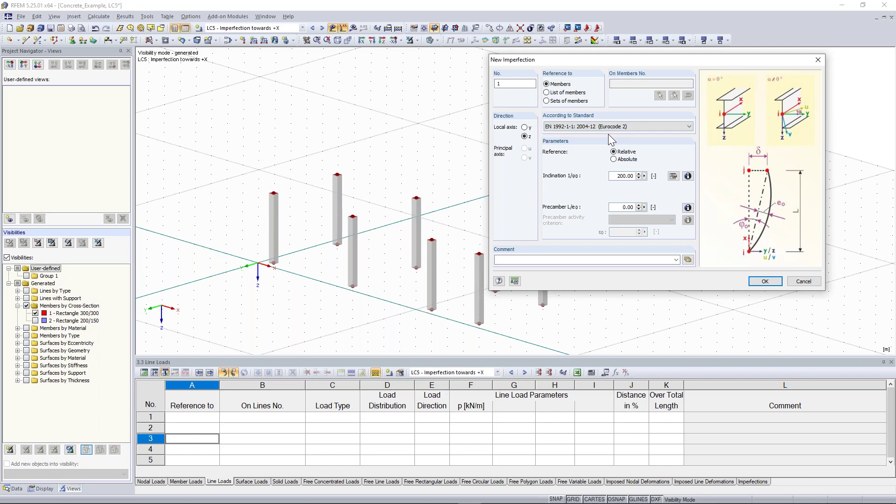
{"action": "left_click", "coordinate": [688, 176]}
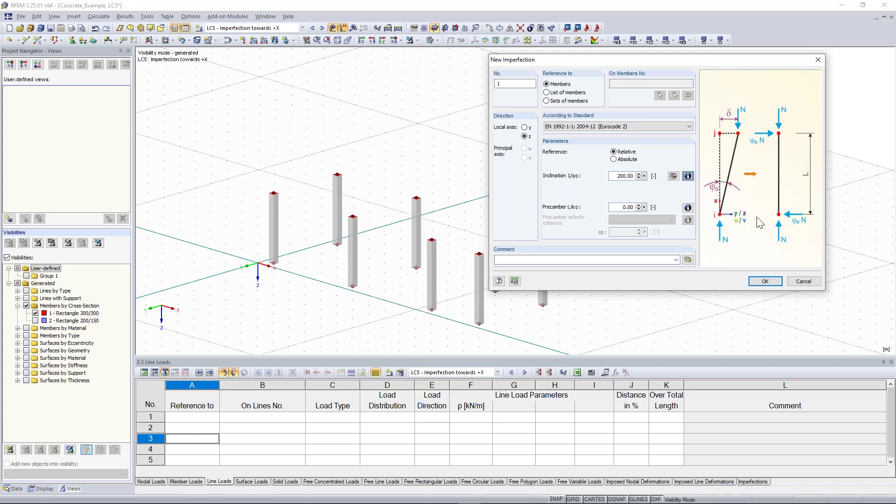
{"action": "left_click", "coordinate": [765, 282]}
{"action": "left_click_drag", "start_coordinate": [236, 128], "coordinate": [624, 340]}
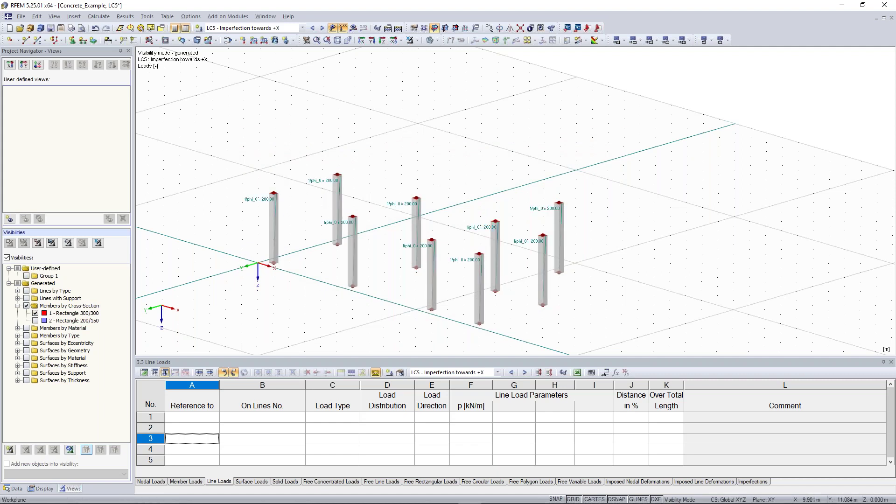
Step: Switch the model to wireframe display and examine the direction of the column imperfections in LC5
{"action": "middle_click_drag", "start_coordinate": [282, 214], "coordinate": [303, 208], "text": "ctrl"}
{"action": "scroll", "coordinate": [256, 231], "scroll_direction": "up", "scroll_amount": 2}
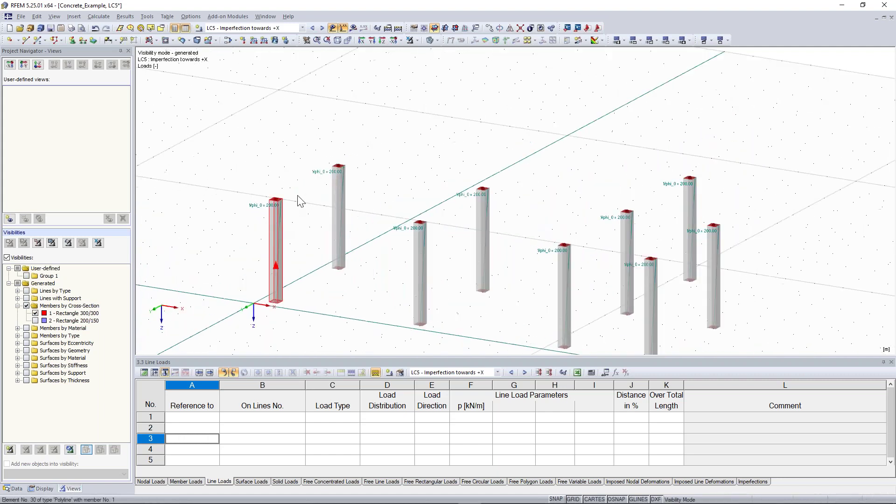
{"action": "left_click", "coordinate": [429, 41]}
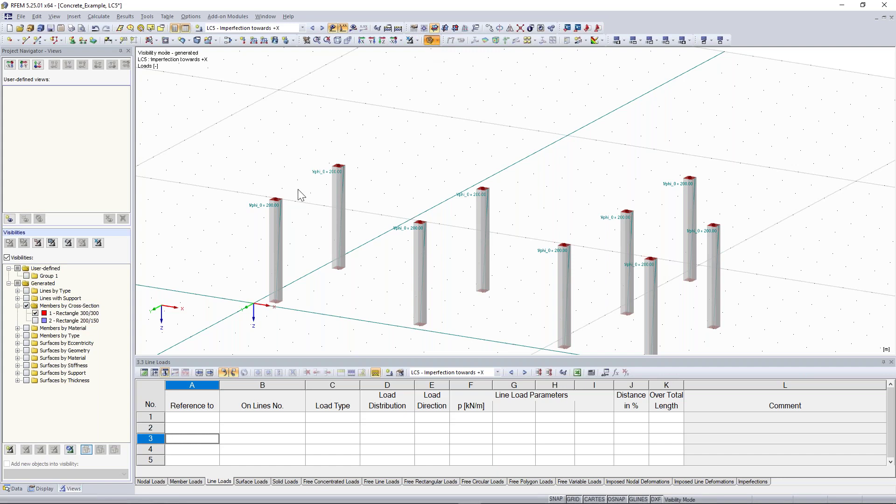
{"action": "scroll", "coordinate": [299, 192], "scroll_direction": "up", "scroll_amount": 2}
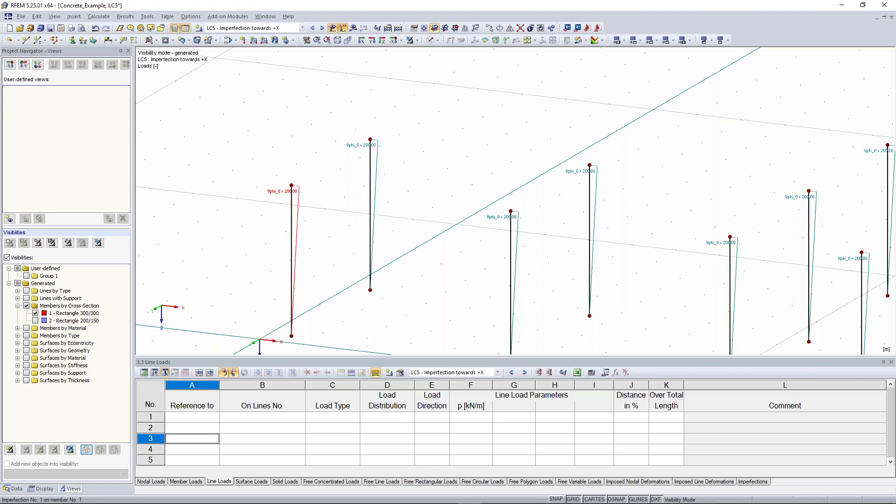
{"action": "middle_click_drag", "start_coordinate": [299, 191], "coordinate": [429, 249], "text": "ctrl"}
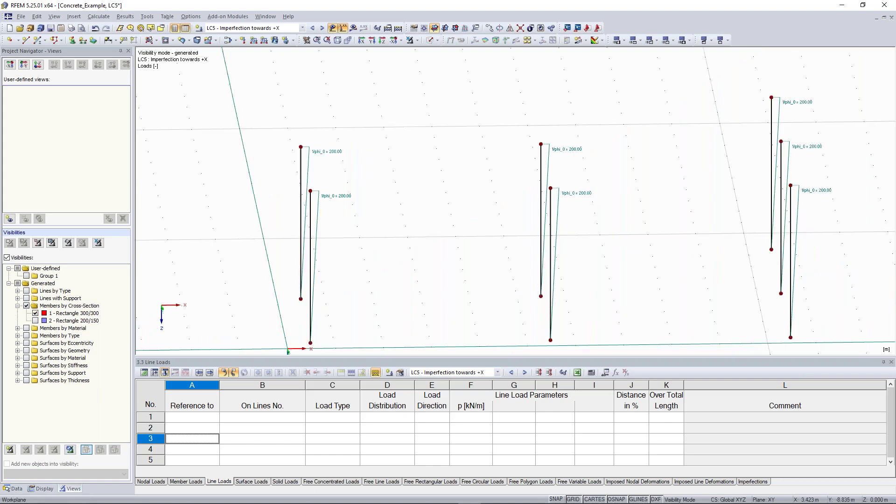
{"action": "middle_click_drag", "start_coordinate": [430, 248], "coordinate": [251, 160], "text": "ctrl"}
{"action": "scroll", "coordinate": [251, 160], "scroll_direction": "down", "scroll_amount": 1}
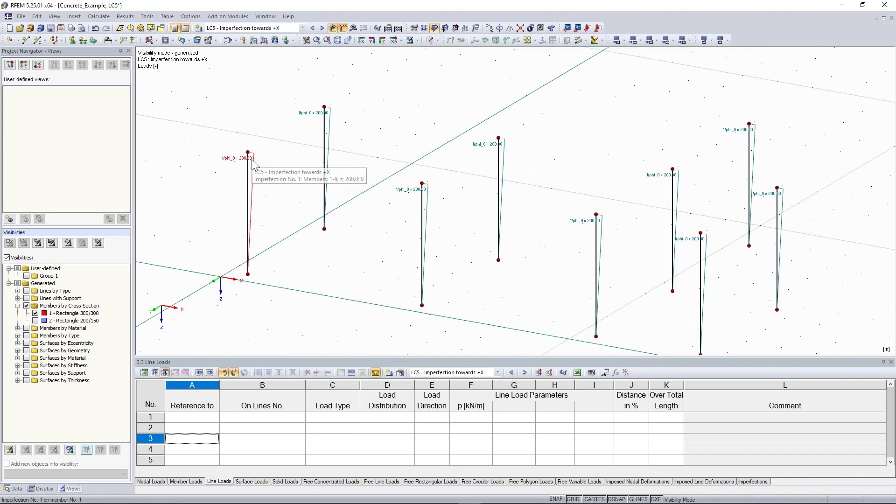
{"action": "scroll", "coordinate": [252, 161], "scroll_direction": "down", "scroll_amount": 2}
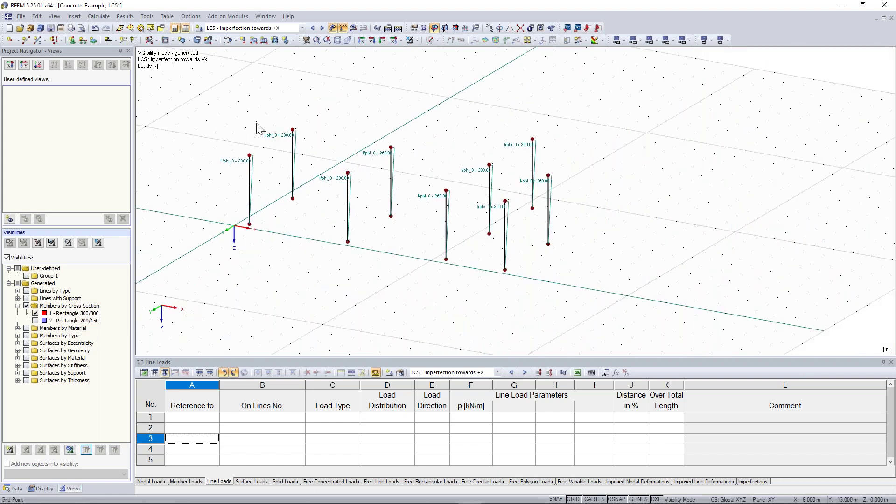
Step: Switch to LC6 - Imperfection towards +Y and display the local axis systems of the column members
{"action": "left_click", "coordinate": [322, 28]}
{"action": "left_click_drag", "start_coordinate": [198, 78], "coordinate": [486, 235]}
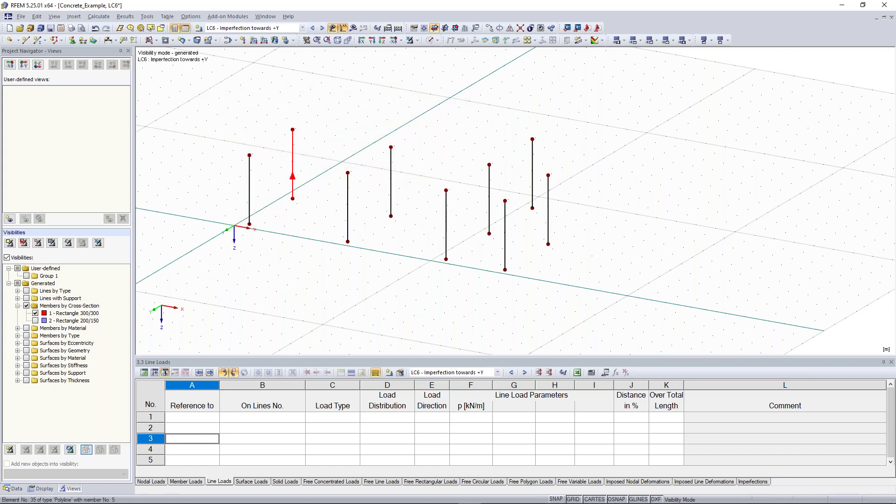
{"action": "right_click", "coordinate": [292, 155]}
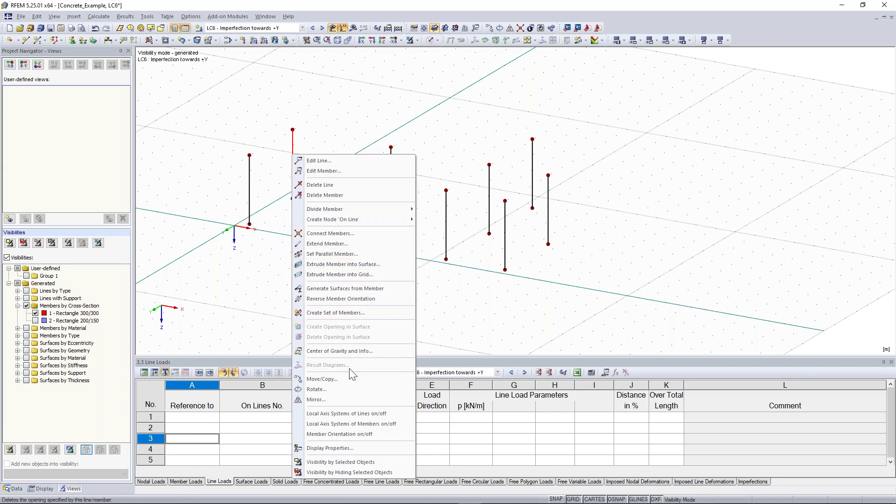
{"action": "left_click", "coordinate": [345, 417]}
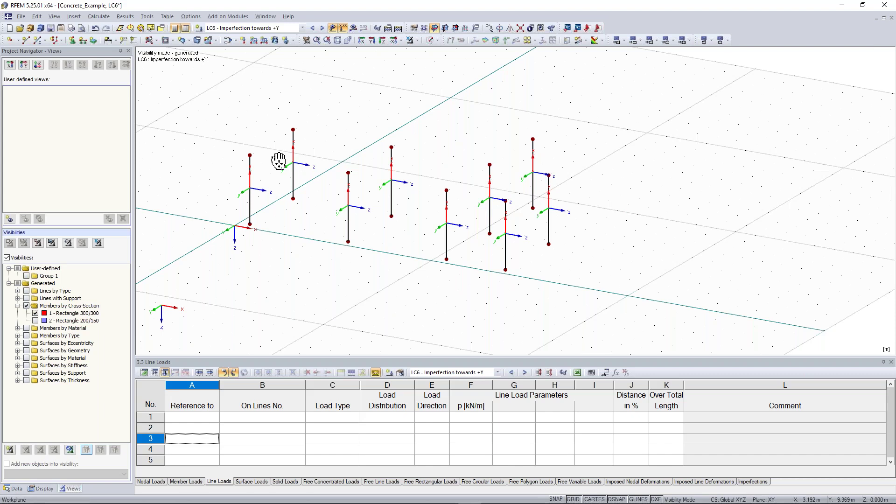
{"action": "middle_click_drag", "start_coordinate": [279, 161], "coordinate": [304, 190]}
Step: Apply a Eurocode 2 imperfection in local y, with inclination 200 and precamber 0, to all columns in LC6
{"action": "left_click", "coordinate": [73, 17]}
{"action": "mouse_move", "coordinate": [107, 37]}
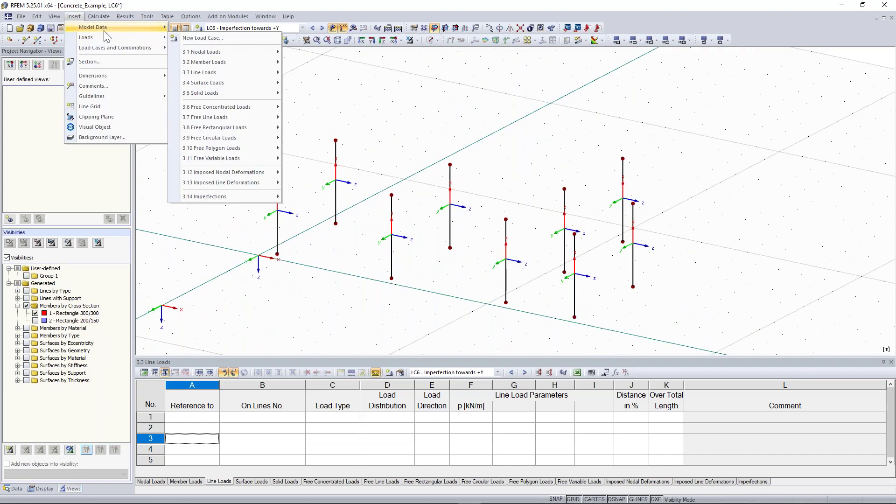
{"action": "left_click", "coordinate": [303, 196]}
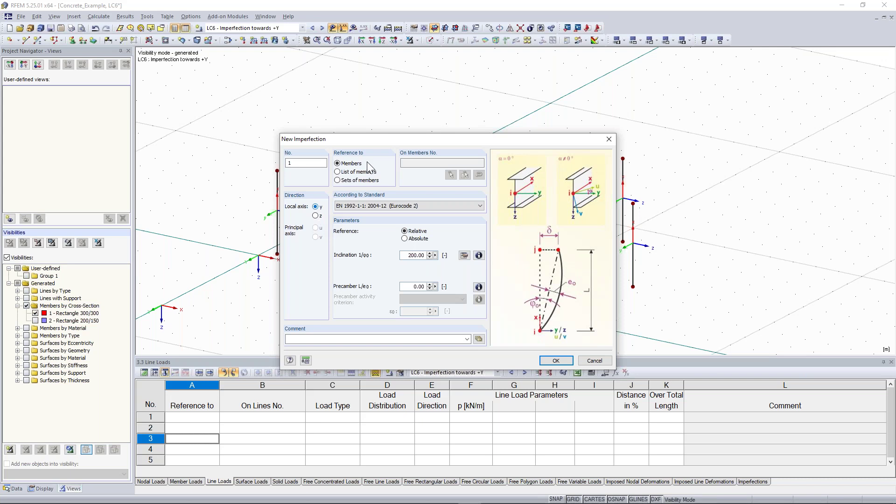
{"action": "left_click", "coordinate": [555, 360]}
{"action": "left_click_drag", "start_coordinate": [230, 94], "coordinate": [704, 341]}
{"action": "key", "text": "Escape"}
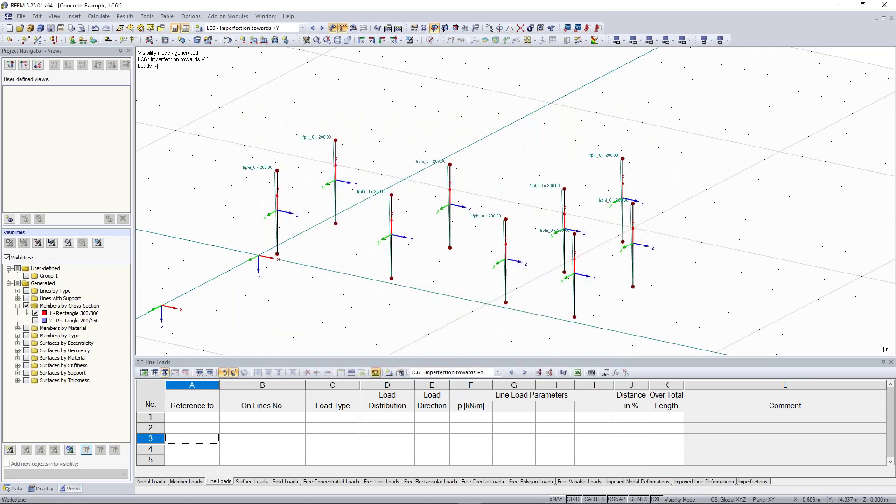
Step: Cancel the visibility mode to show the whole building and restore the solid transparent model display
{"action": "left_click", "coordinate": [412, 41]}
{"action": "left_click", "coordinate": [440, 121]}
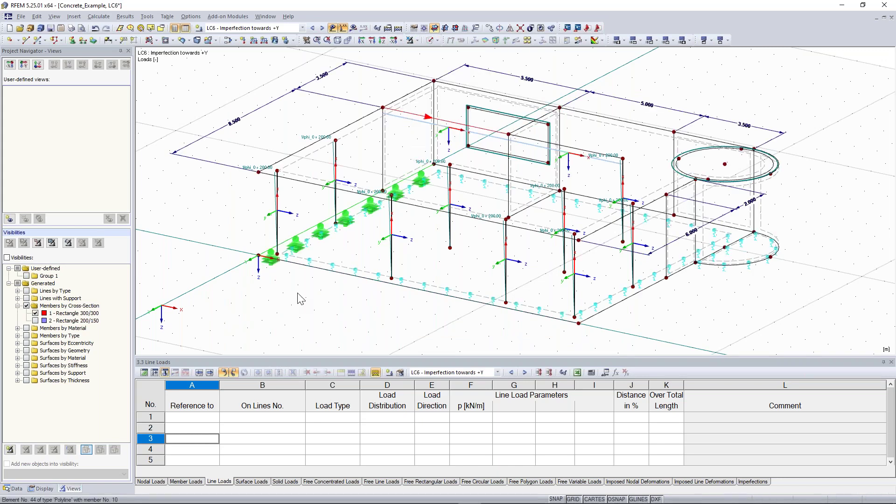
{"action": "left_click", "coordinate": [431, 40]}
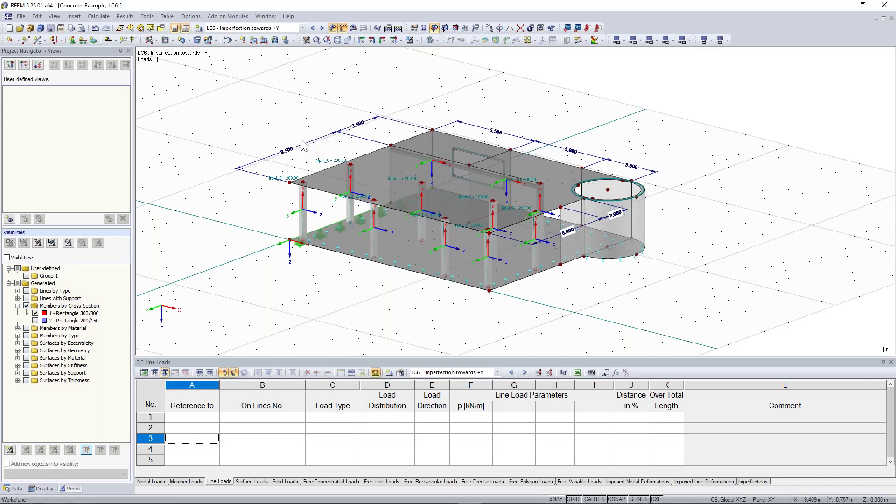
{"action": "middle_click_drag", "start_coordinate": [301, 140], "coordinate": [283, 147], "text": "ctrl"}
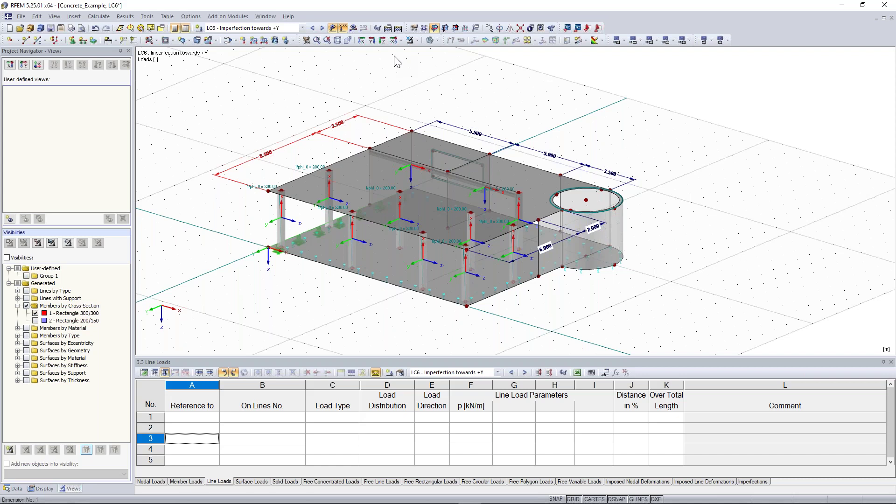
{"action": "middle_click_drag", "start_coordinate": [396, 61], "coordinate": [451, 100], "text": "ctrl"}
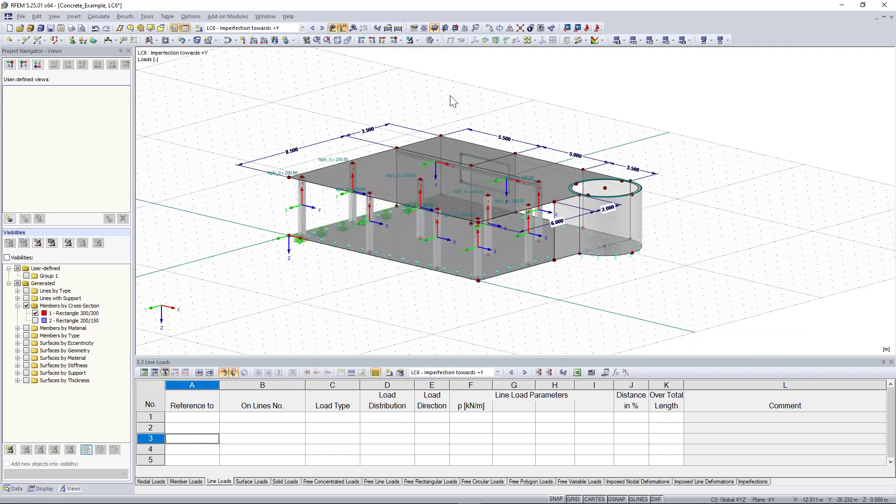
Step: Calculate all load cases and combinations, and decline to display the results for LC4
{"action": "left_click", "coordinate": [398, 29]}
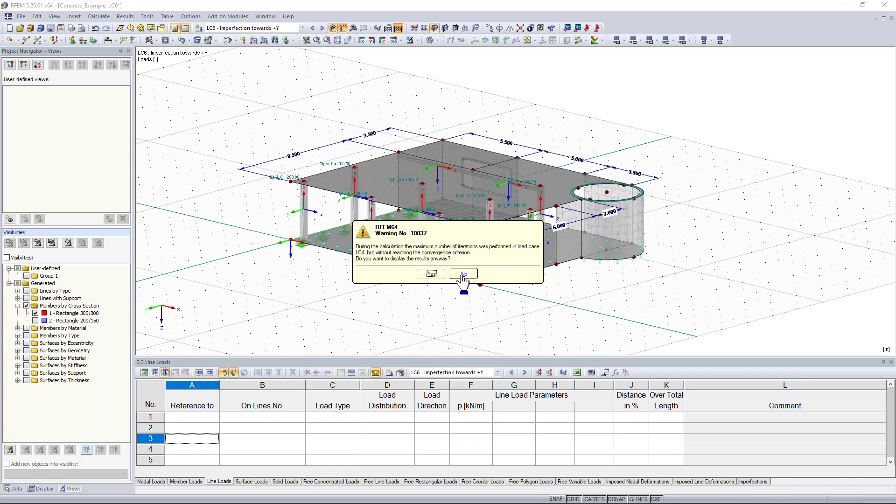
{"action": "left_click", "coordinate": [464, 274]}
{"action": "left_click", "coordinate": [444, 295]}
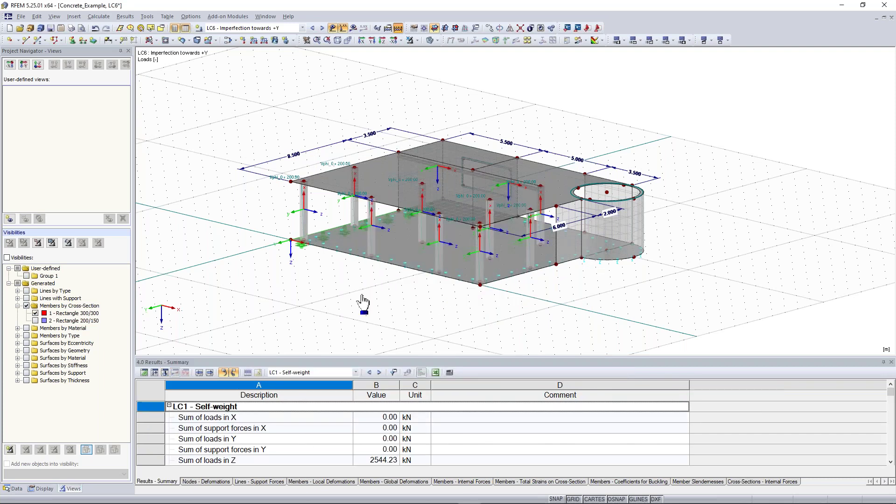
{"action": "left_click", "coordinate": [447, 291]}
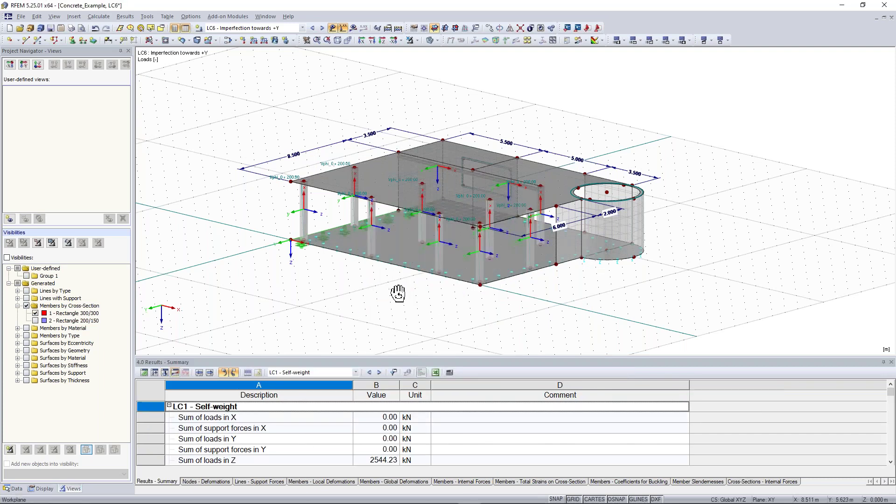
{"action": "middle_click_drag", "start_coordinate": [401, 293], "coordinate": [451, 279], "text": "ctrl"}
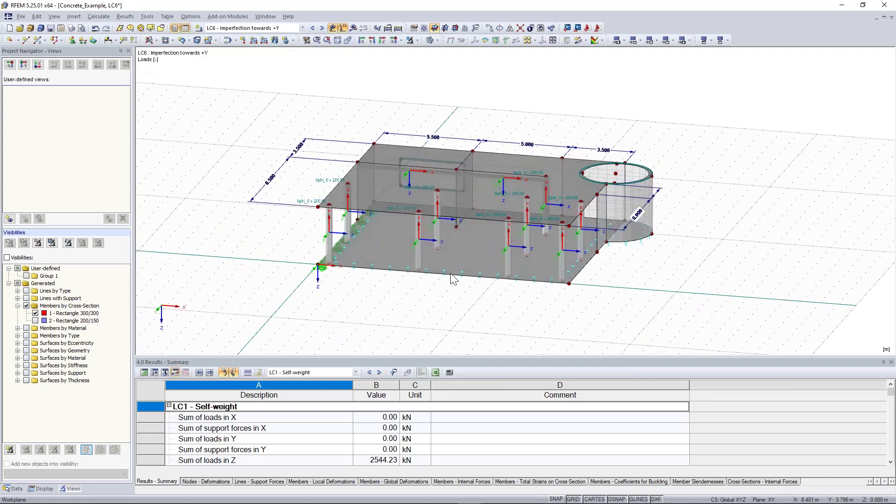
{"action": "scroll", "coordinate": [450, 273], "scroll_direction": "up", "scroll_amount": 2}
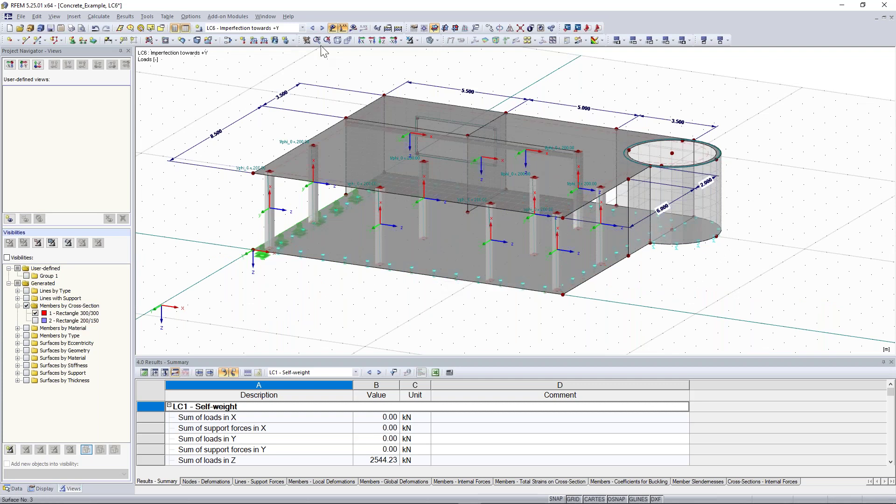
Step: Select load combination CO1, hide its loads and display its global deformation results
{"action": "left_click", "coordinate": [303, 28]}
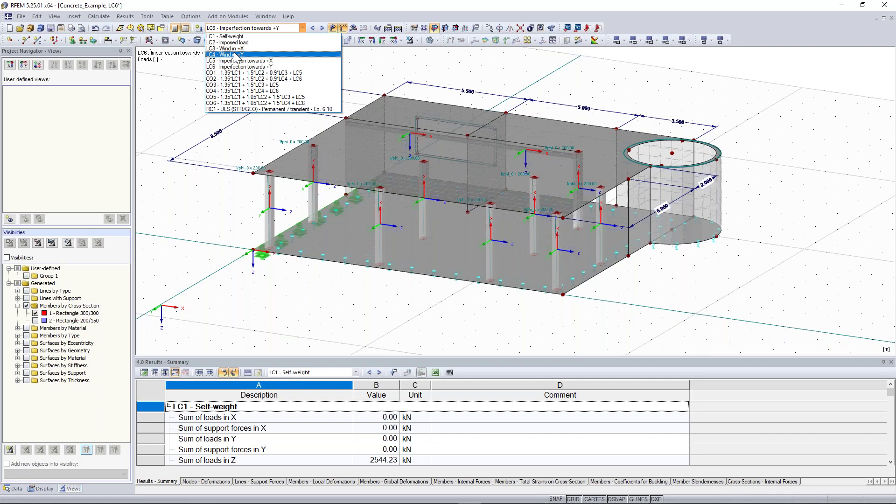
{"action": "left_click", "coordinate": [267, 73]}
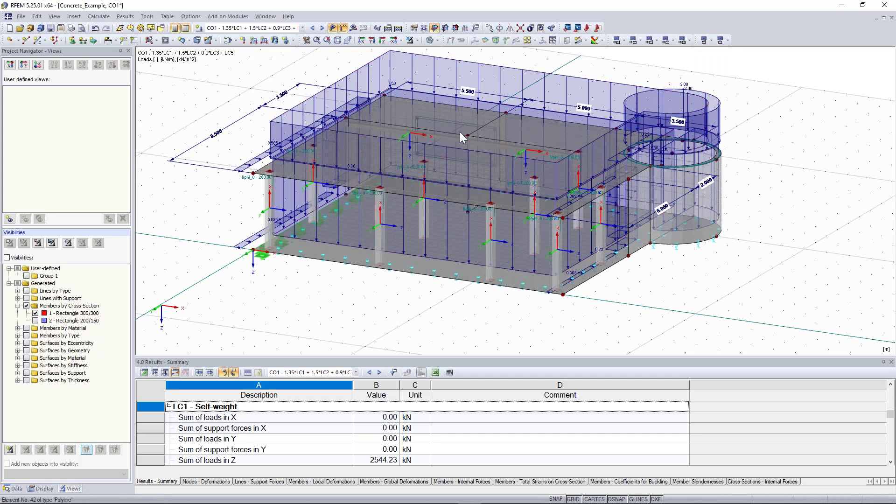
{"action": "left_click", "coordinate": [332, 28]}
{"action": "left_click", "coordinate": [353, 28]}
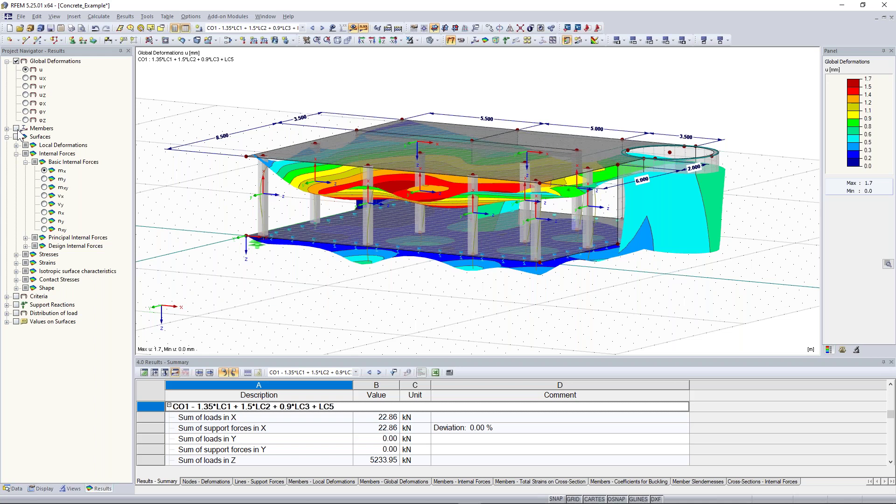
Step: View the surface basic internal force n-y and the contact stresses sigma-z for CO1
{"action": "left_click", "coordinate": [44, 220]}
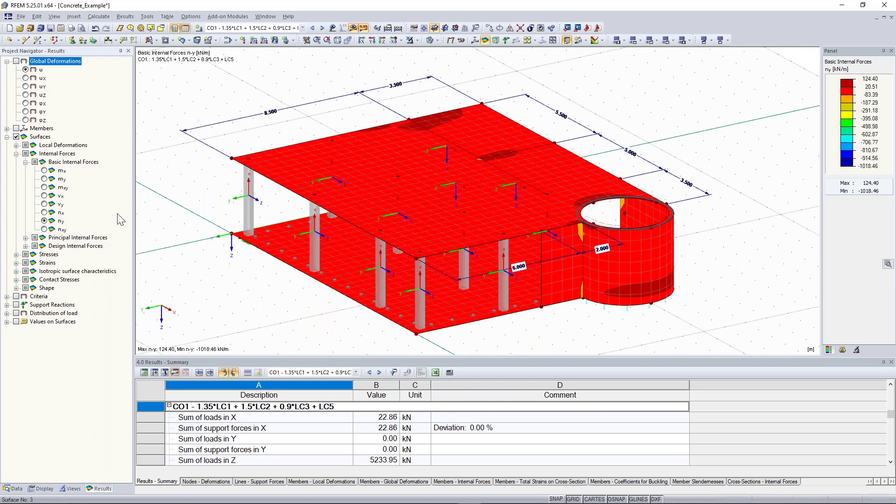
{"action": "left_click", "coordinate": [17, 280]}
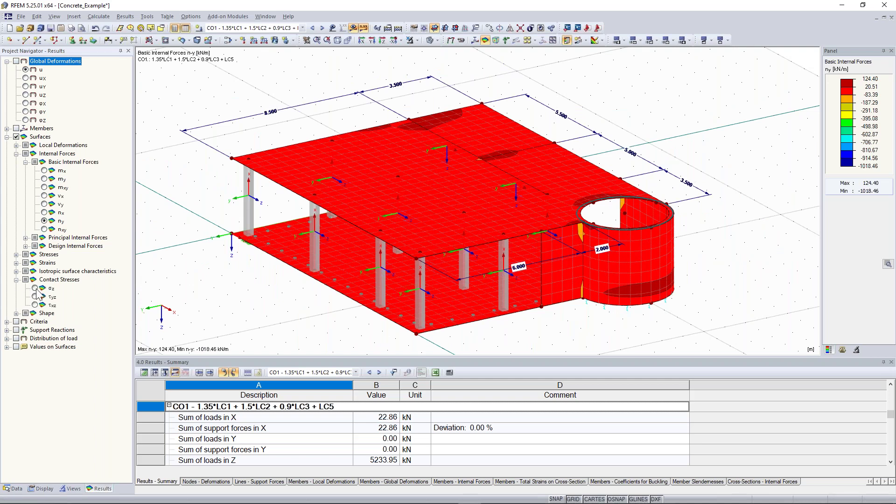
{"action": "left_click", "coordinate": [35, 289]}
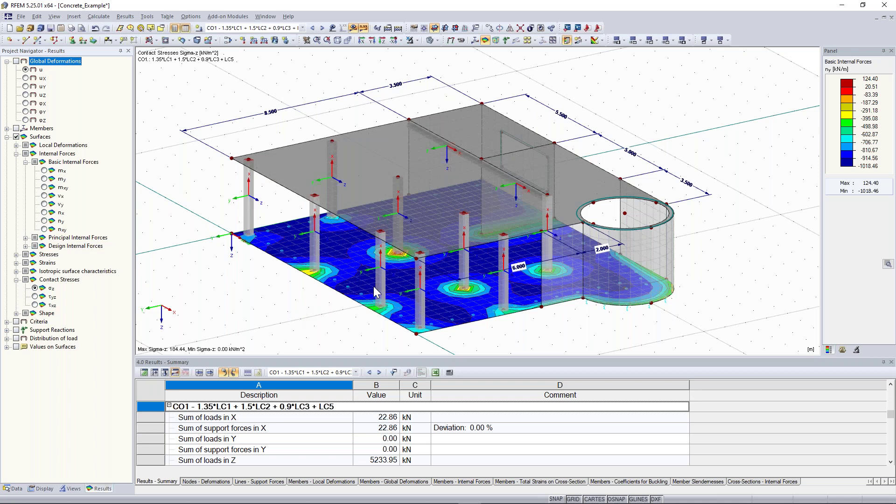
Step: Display the line support reactions with smooth distribution alongside the contact stresses and view them along the slab edge
{"action": "middle_click_drag", "start_coordinate": [373, 293], "coordinate": [473, 315], "text": "ctrl"}
{"action": "middle_click_drag", "start_coordinate": [479, 261], "coordinate": [341, 292]}
{"action": "scroll", "coordinate": [419, 250], "scroll_direction": "up", "scroll_amount": 1}
{"action": "scroll", "coordinate": [420, 251], "scroll_direction": "up", "scroll_amount": 1}
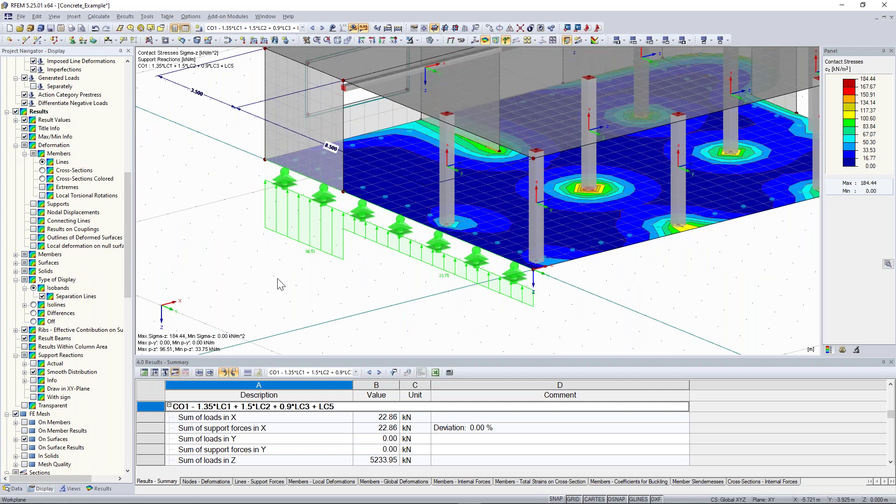
{"action": "left_click", "coordinate": [33, 372]}
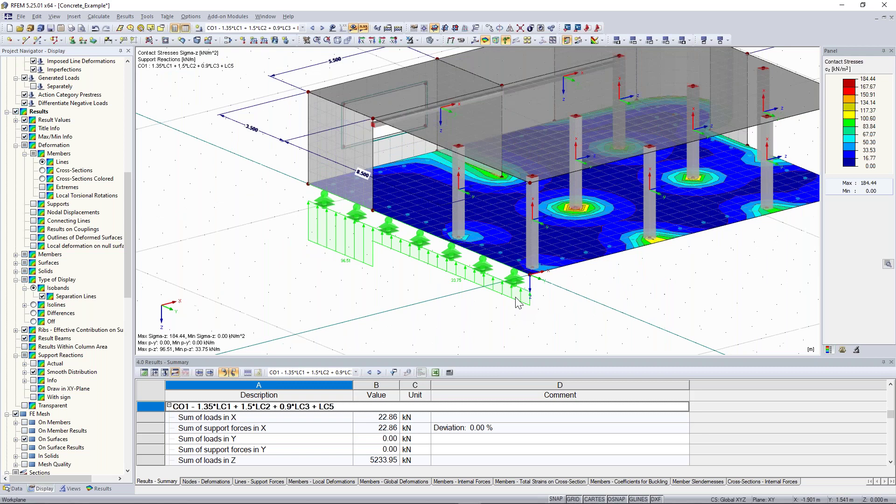
{"action": "scroll", "coordinate": [517, 299], "scroll_direction": "down", "scroll_amount": 2}
Step: Show the global deformation u of CO1 and set the deformation display factor to 275
{"action": "middle_click_drag", "start_coordinate": [656, 295], "coordinate": [274, 325], "text": "ctrl"}
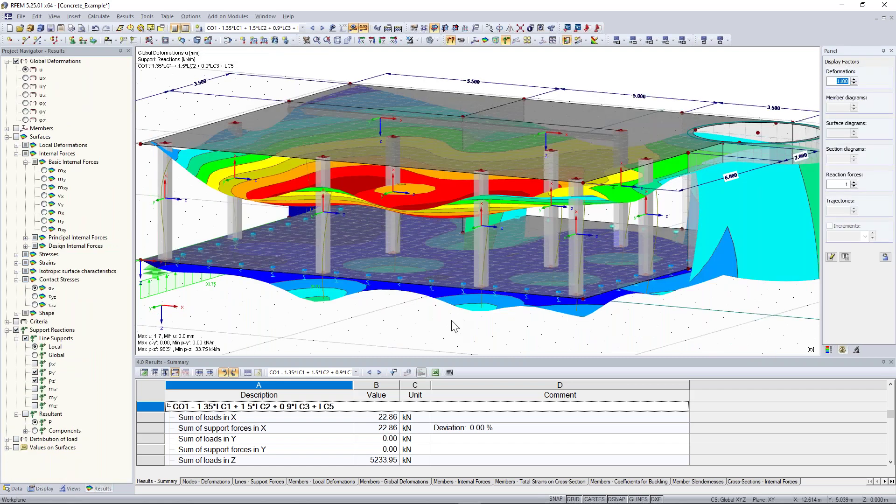
{"action": "middle_click_drag", "start_coordinate": [390, 331], "coordinate": [561, 261], "text": "ctrl"}
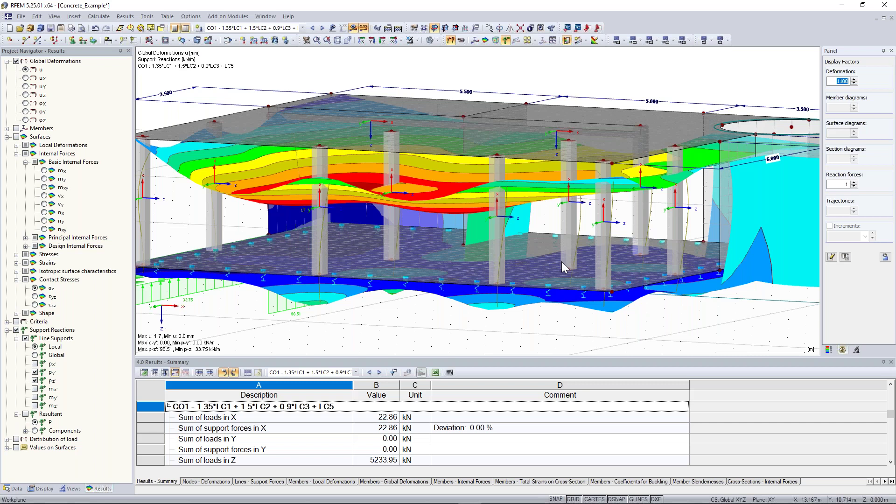
{"action": "type", "text": "275"}
{"action": "key", "text": "Return"}
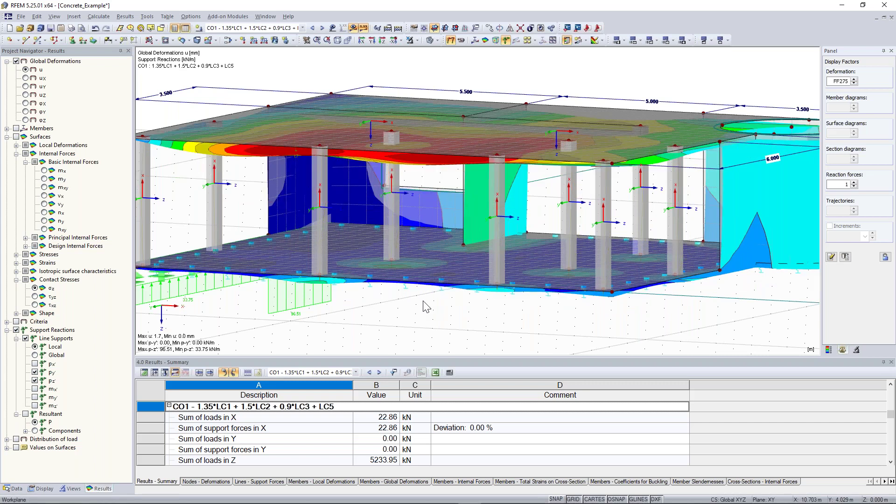
Step: Examine the deformed building from the inside in camera fly mode, then return to the overall view of the model
{"action": "left_click", "coordinate": [439, 319]}
{"action": "key", "text": "shift+f"}
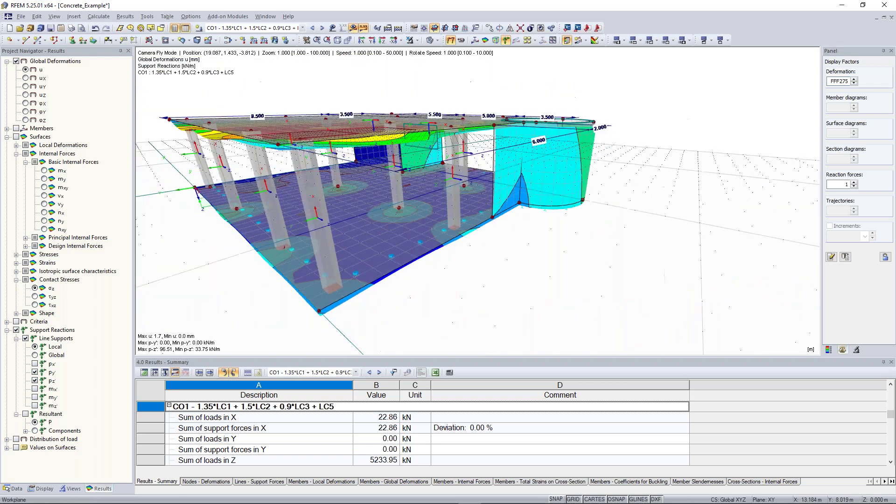
{"action": "key", "text": "Up"}
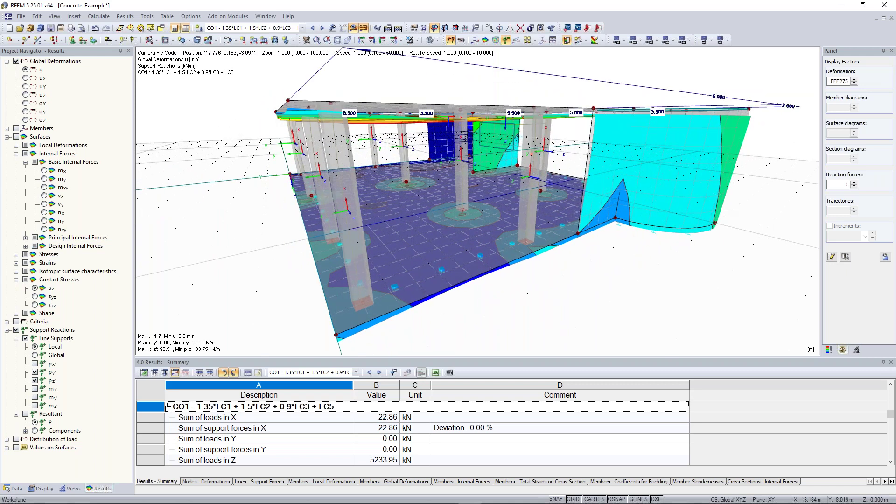
{"action": "key", "text": "Up"}
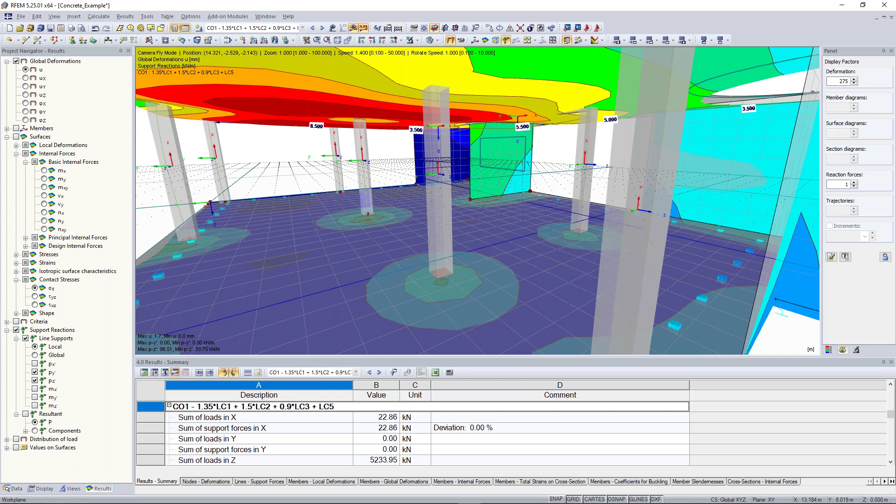
{"action": "key", "text": "w"}
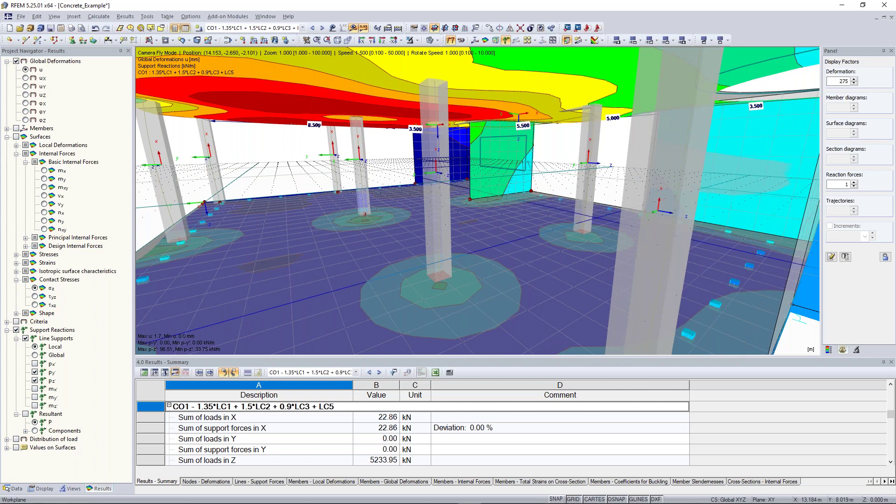
{"action": "key", "text": "w"}
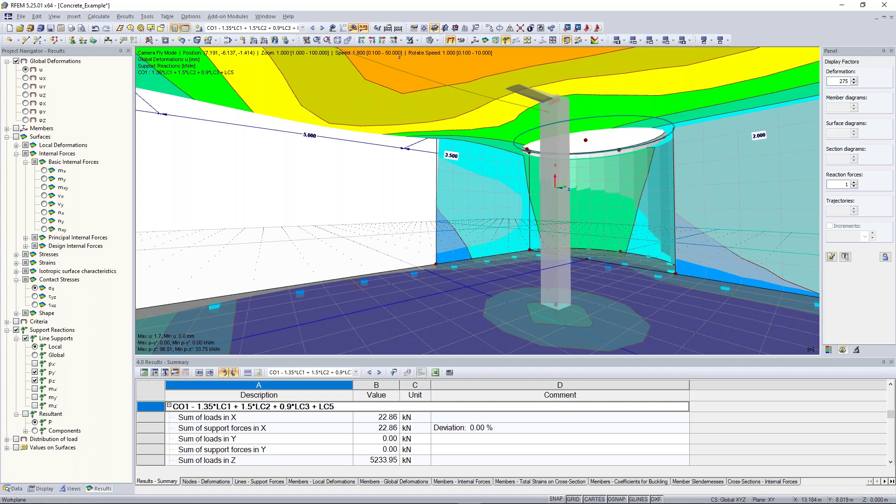
{"action": "key", "text": "Escape"}
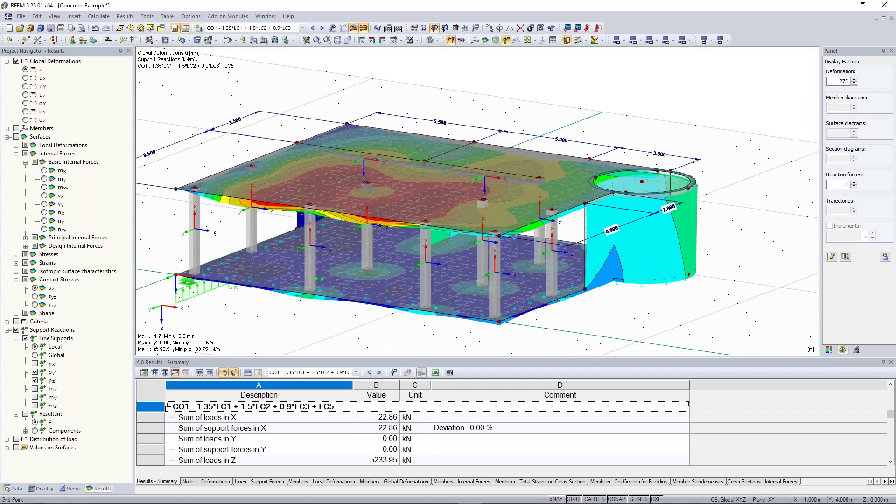
{"action": "scroll", "coordinate": [296, 329], "scroll_direction": "down", "scroll_amount": 2}
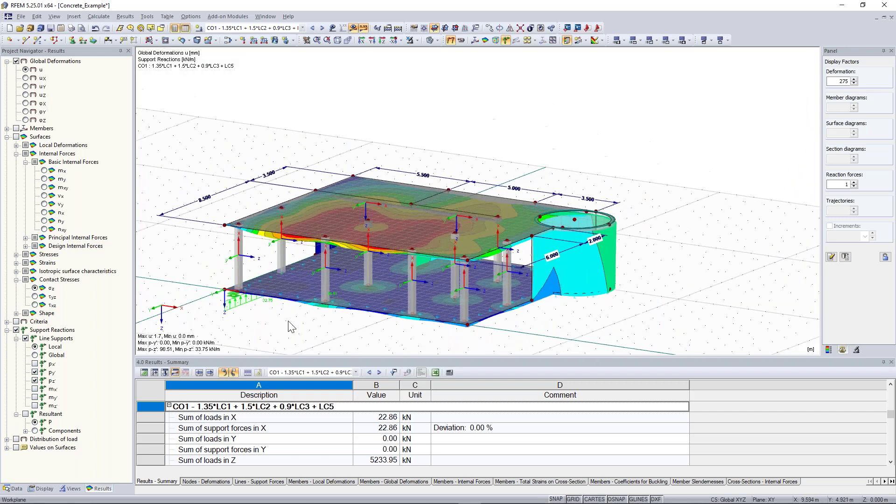
{"action": "middle_click_drag", "start_coordinate": [295, 329], "coordinate": [316, 314]}
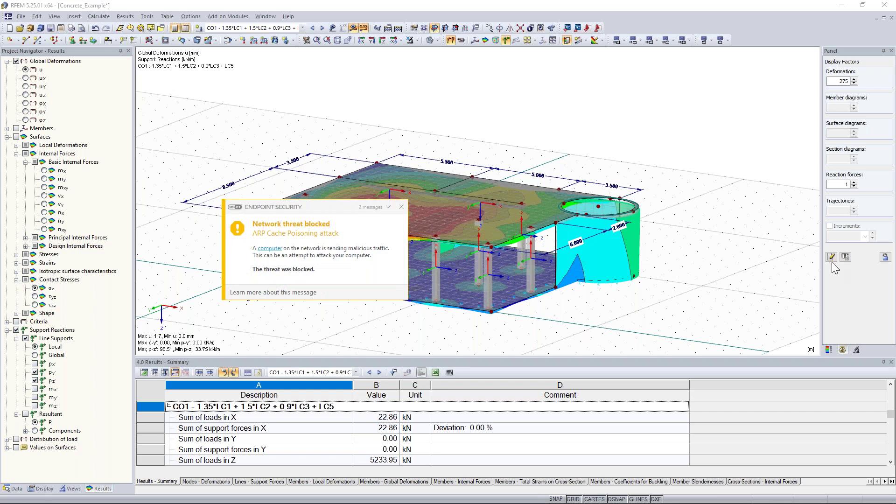
Step: Dismiss the endpoint security notifications covering the model
{"action": "left_click", "coordinate": [400, 207]}
{"action": "left_click", "coordinate": [400, 207]}
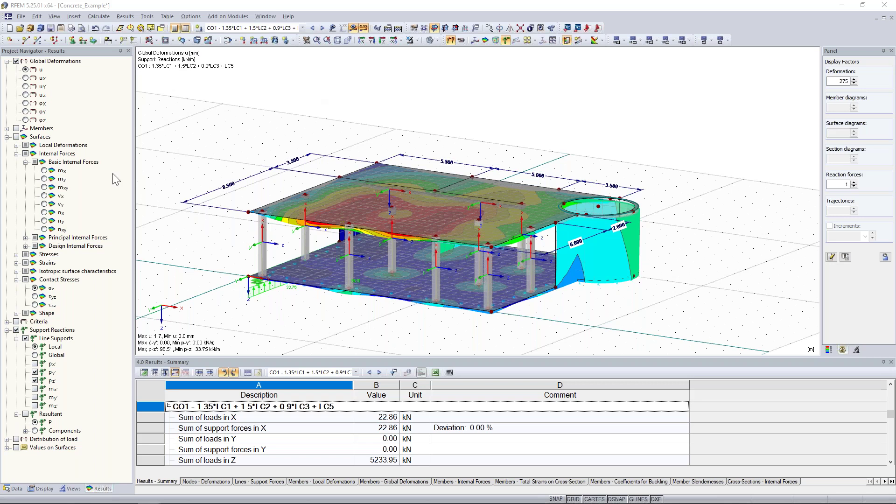
Step: Switch to the browser with the Dlubal website, open the Online Training page and look through the offered courses
{"action": "left_click_drag", "start_coordinate": [224, 164], "coordinate": [317, 0]}
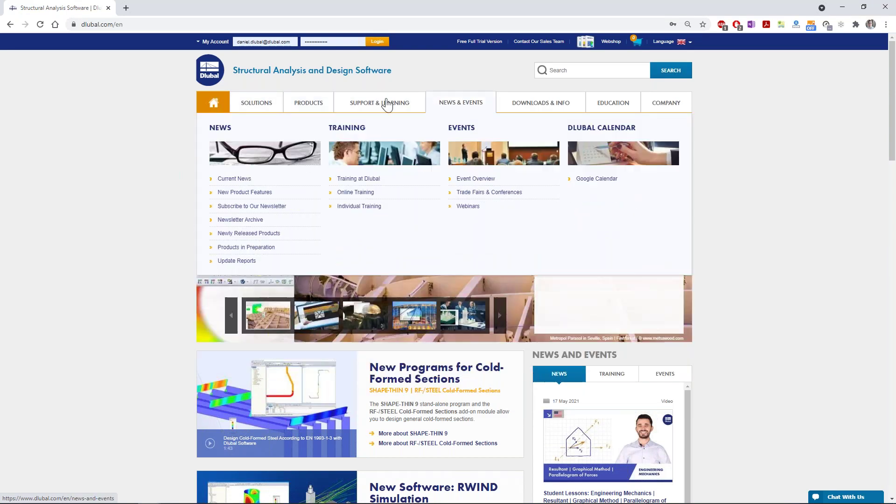
{"action": "mouse_move", "coordinate": [406, 106]}
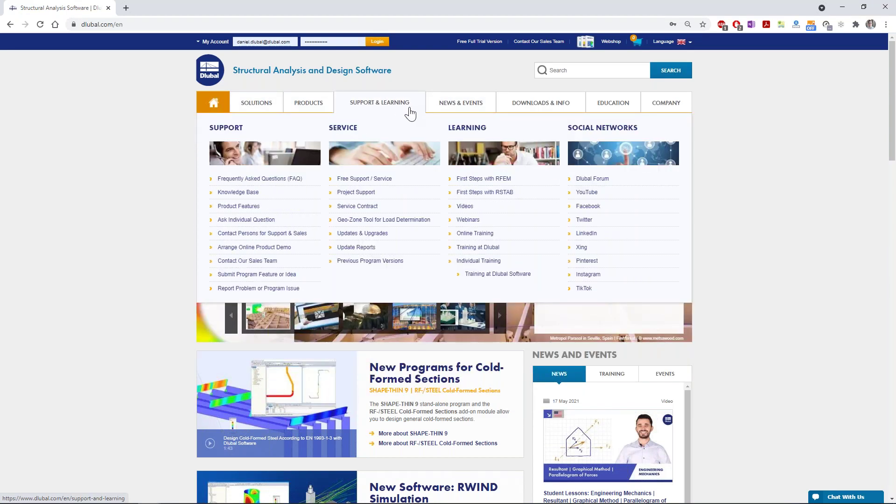
{"action": "left_click", "coordinate": [464, 234]}
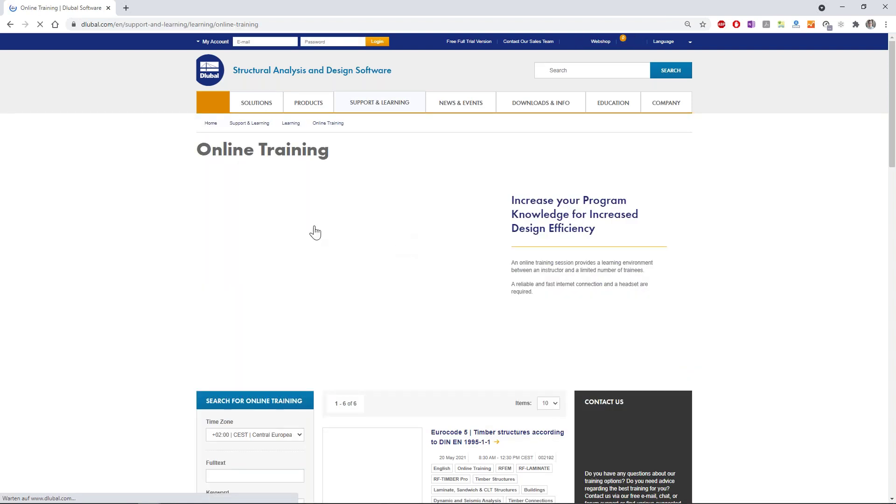
{"action": "scroll", "coordinate": [212, 217], "scroll_direction": "down", "scroll_amount": 5}
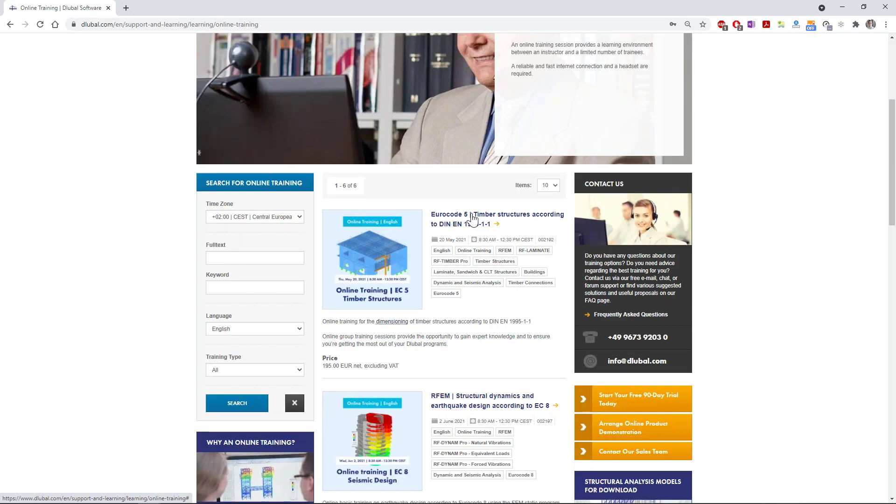
{"action": "scroll", "coordinate": [448, 282], "scroll_direction": "down", "scroll_amount": 3}
{"action": "scroll", "coordinate": [448, 269], "scroll_direction": "down", "scroll_amount": 9}
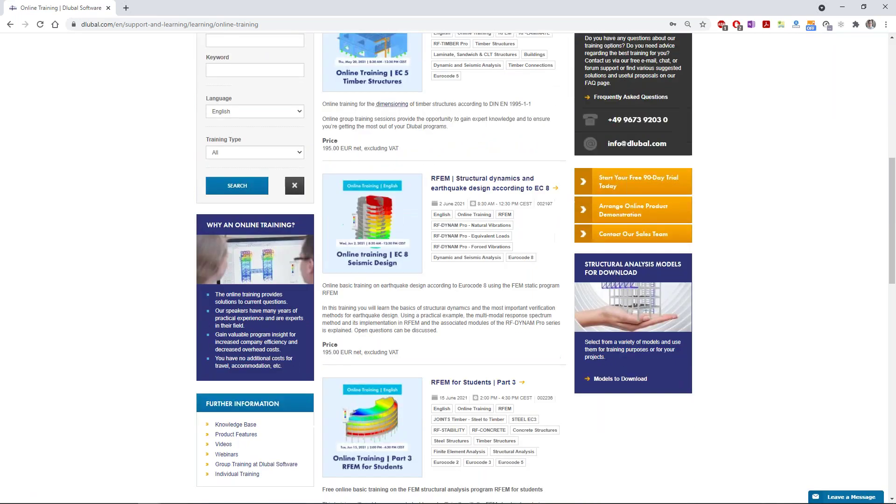
{"action": "scroll", "coordinate": [448, 268], "scroll_direction": "down", "scroll_amount": 5}
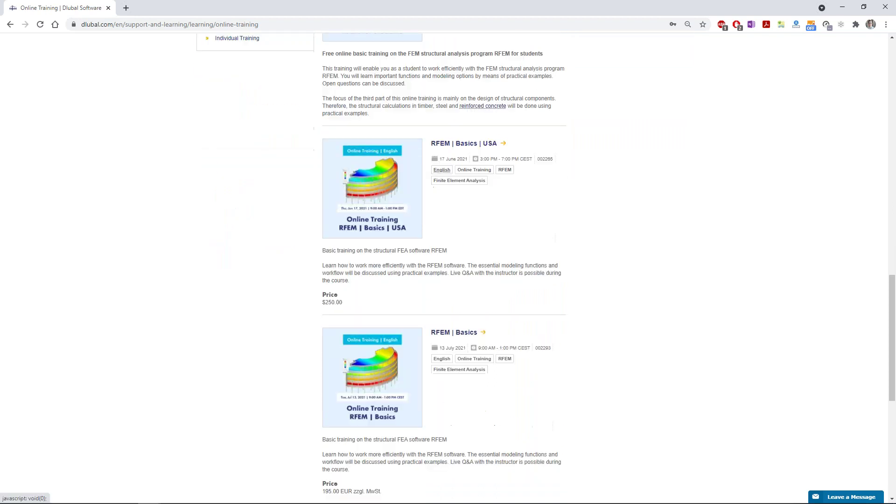
{"action": "scroll", "coordinate": [448, 268], "scroll_direction": "up", "scroll_amount": 6}
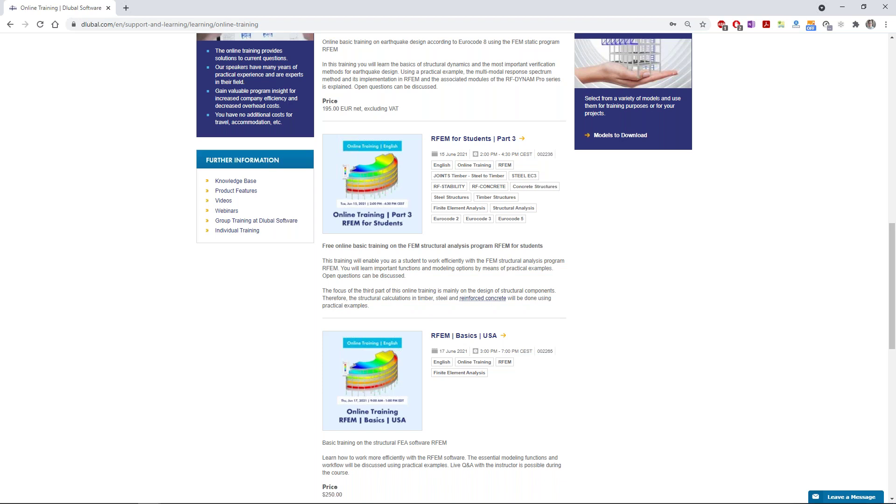
{"action": "scroll", "coordinate": [199, 307], "scroll_direction": "up", "scroll_amount": 15}
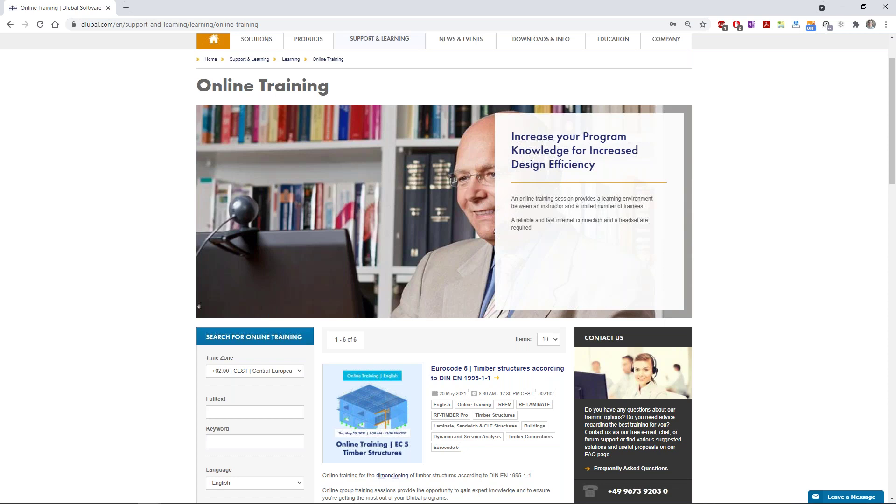
Step: Filter the online trainings by the language Arabic
{"action": "scroll", "coordinate": [270, 270], "scroll_direction": "down", "scroll_amount": 5}
{"action": "left_click", "coordinate": [261, 220]}
{"action": "left_click", "coordinate": [219, 354]}
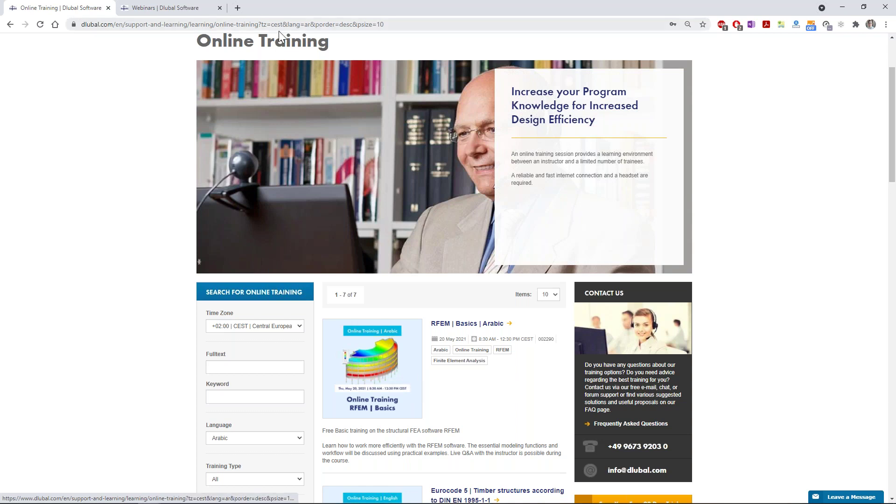
Step: Return to the unfiltered Online Training page and look through its course listing again
{"action": "left_click", "coordinate": [9, 26]}
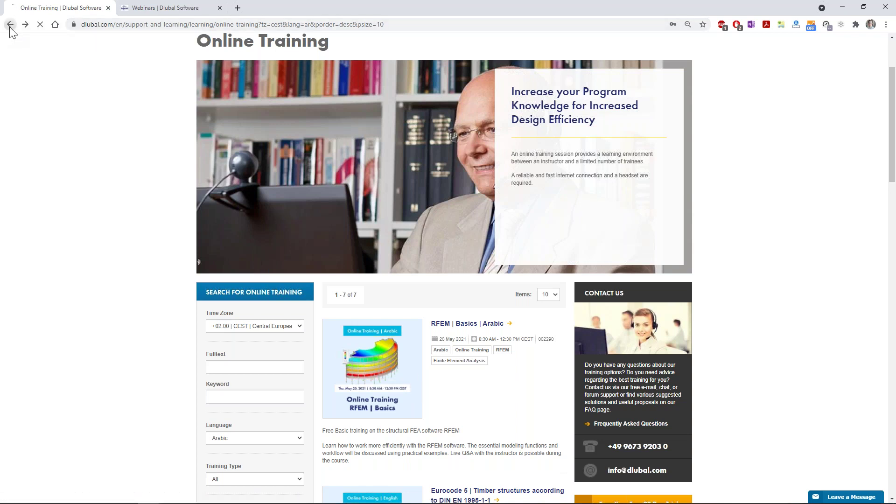
{"action": "left_click", "coordinate": [289, 25]}
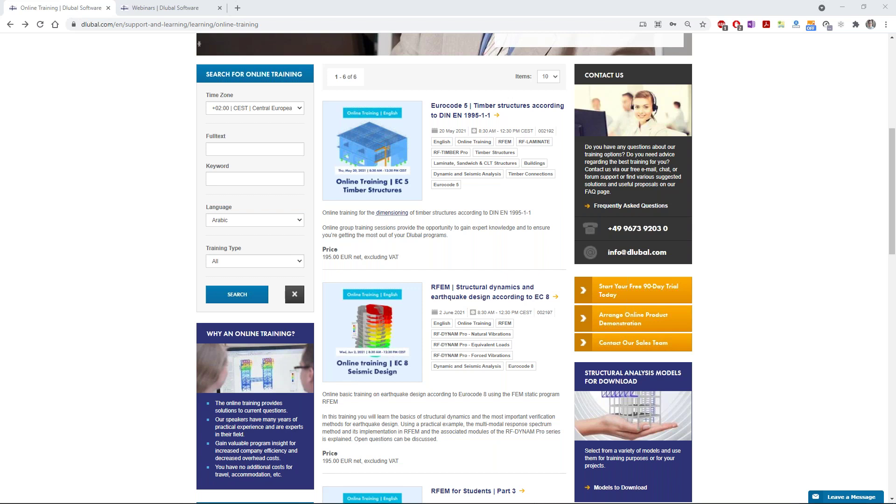
{"action": "scroll", "coordinate": [695, 390], "scroll_direction": "up", "scroll_amount": 7}
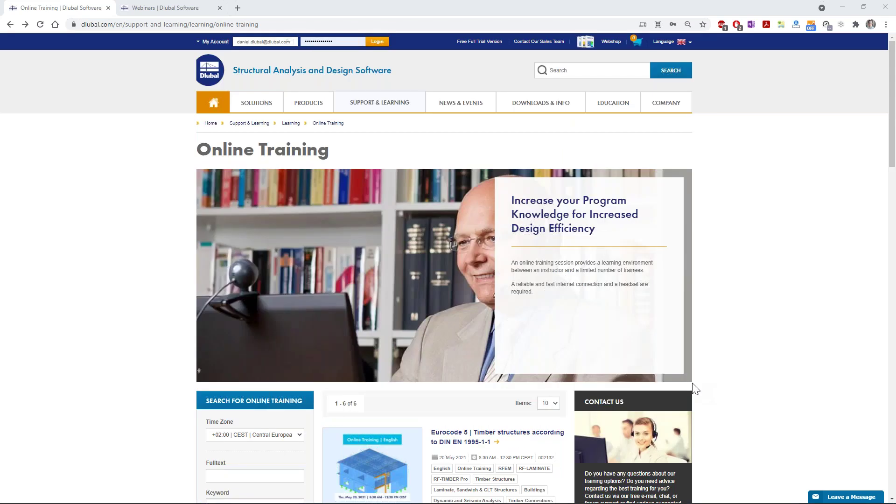
{"action": "scroll", "coordinate": [695, 390], "scroll_direction": "down", "scroll_amount": 7}
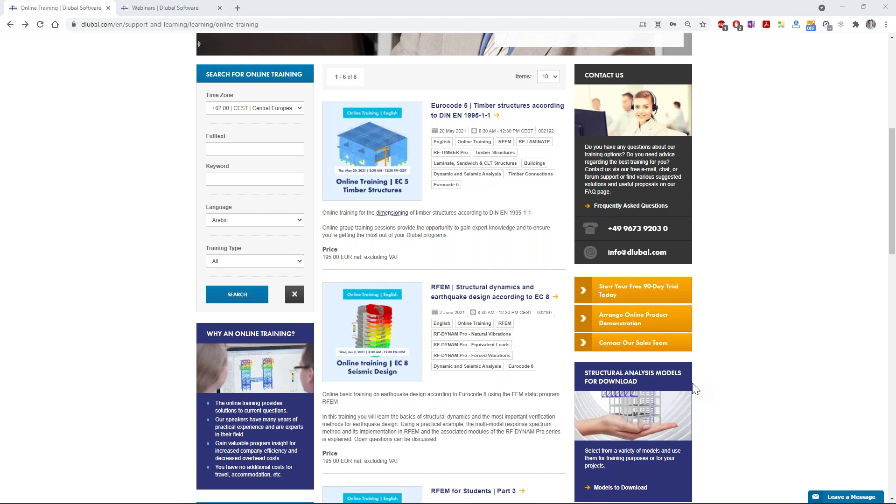
{"action": "scroll", "coordinate": [695, 390], "scroll_direction": "up", "scroll_amount": 1}
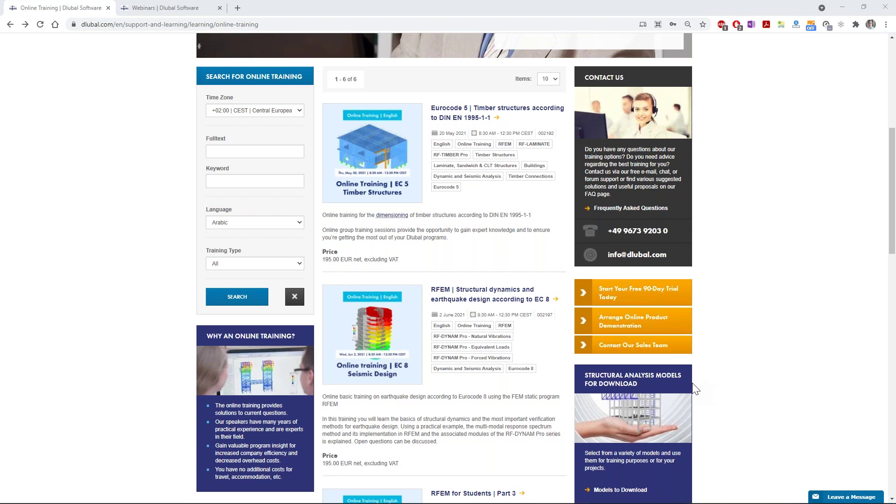
{"action": "scroll", "coordinate": [696, 390], "scroll_direction": "up", "scroll_amount": 7}
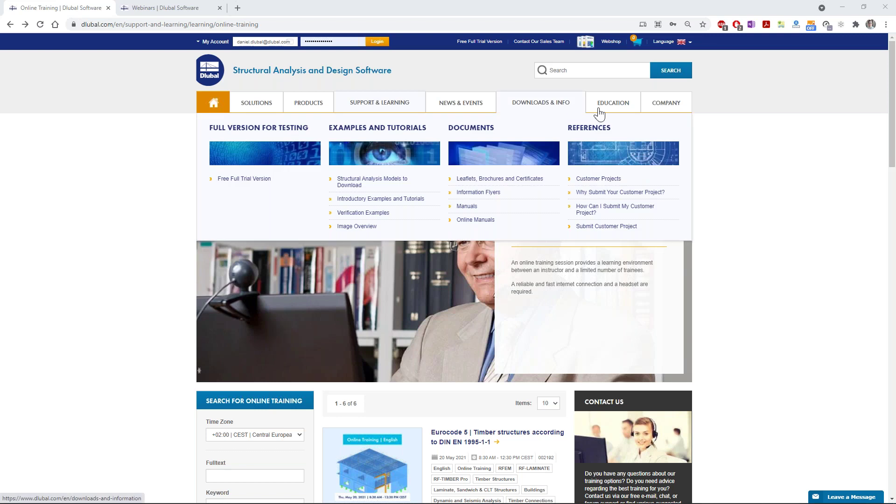
Step: Open the website's E-Learning page, look through its video series and view the Infotainment | Good to Know playlist
{"action": "mouse_move", "coordinate": [607, 110]}
{"action": "left_click", "coordinate": [457, 135]}
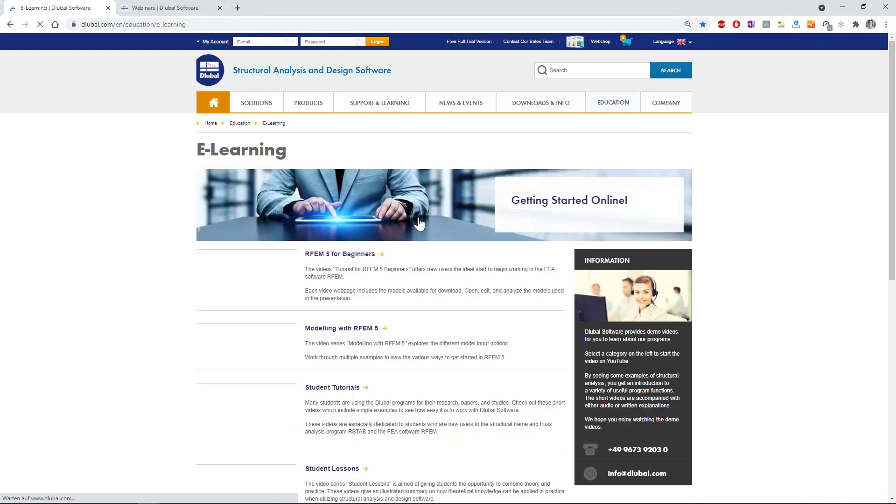
{"action": "scroll", "coordinate": [297, 334], "scroll_direction": "down", "scroll_amount": 6}
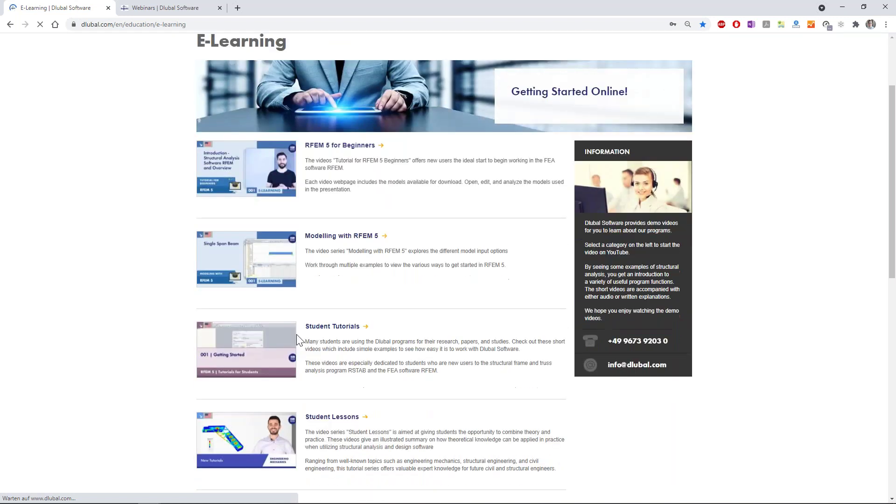
{"action": "scroll", "coordinate": [297, 334], "scroll_direction": "up", "scroll_amount": 5}
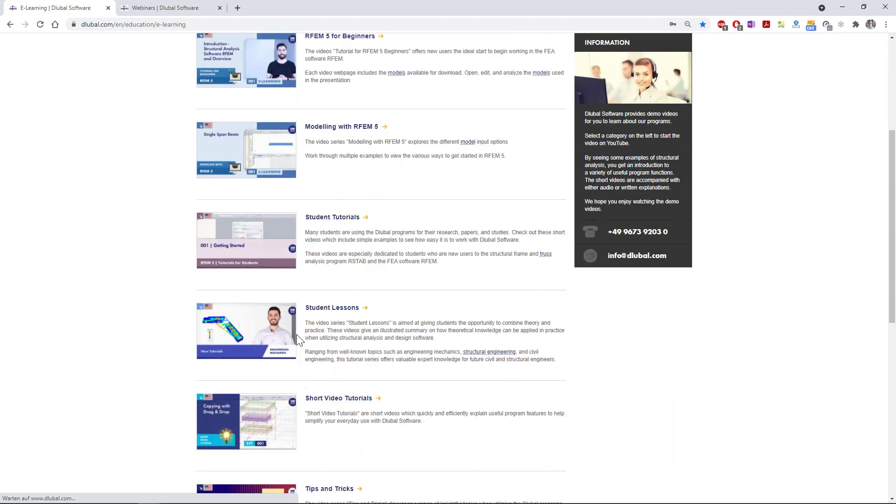
{"action": "scroll", "coordinate": [296, 334], "scroll_direction": "down", "scroll_amount": 1}
{"action": "scroll", "coordinate": [297, 336], "scroll_direction": "down", "scroll_amount": 4}
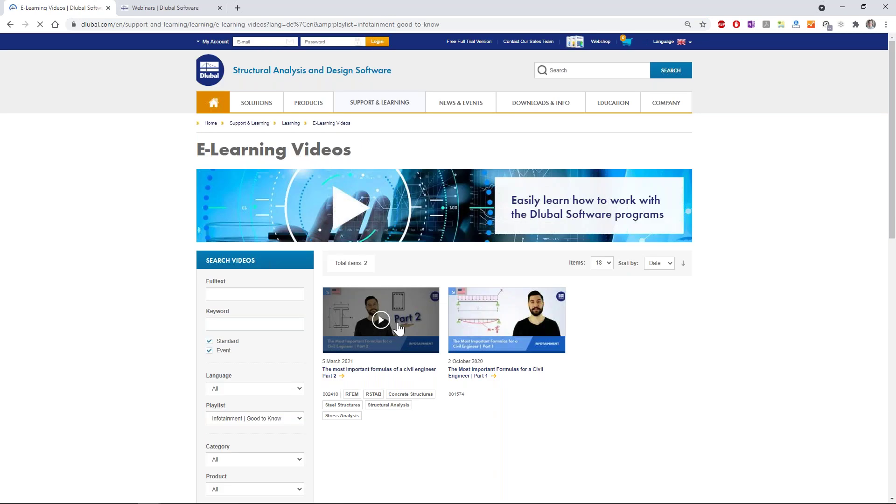
Step: Open the Structural Analysis Models to Download page and look through the listed models
{"action": "left_click", "coordinate": [372, 179]}
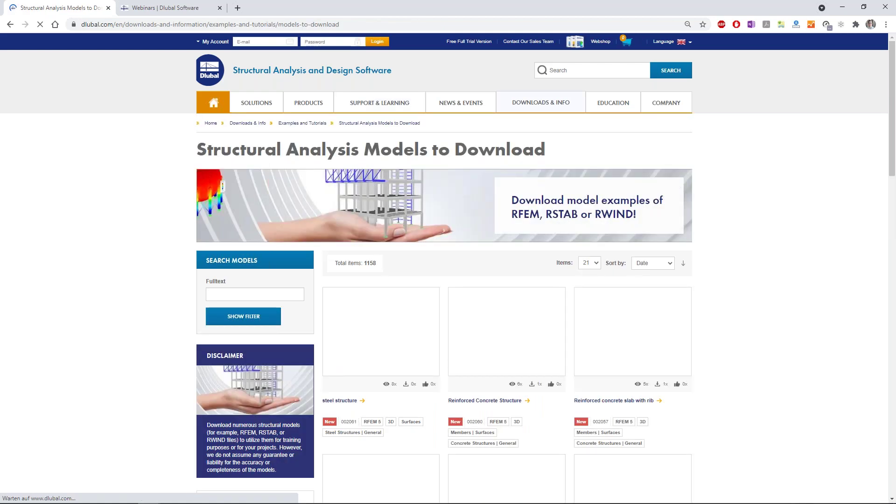
{"action": "scroll", "coordinate": [444, 401], "scroll_direction": "down", "scroll_amount": 2}
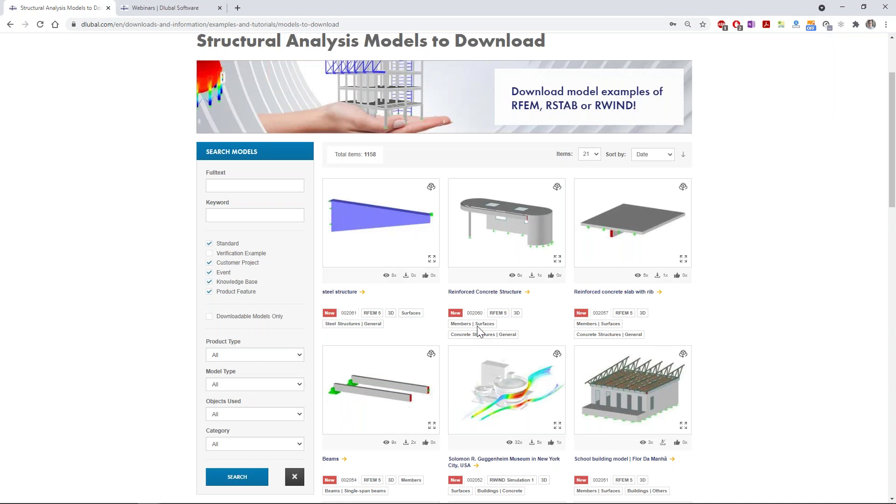
Step: Examine the unfiltered model listing further, from the newest entries down to the older ones, along with its search filters
{"action": "scroll", "coordinate": [481, 286], "scroll_direction": "down", "scroll_amount": 2}
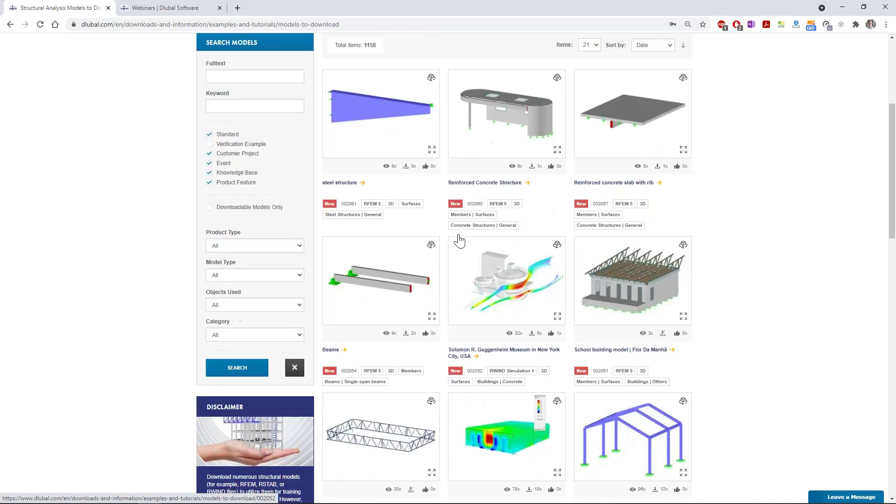
{"action": "scroll", "coordinate": [456, 240], "scroll_direction": "down", "scroll_amount": 2}
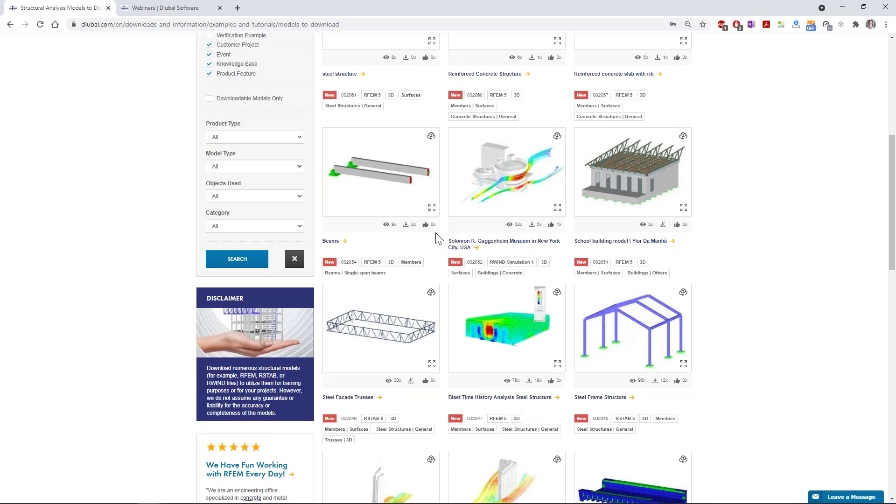
{"action": "scroll", "coordinate": [439, 237], "scroll_direction": "down", "scroll_amount": 6}
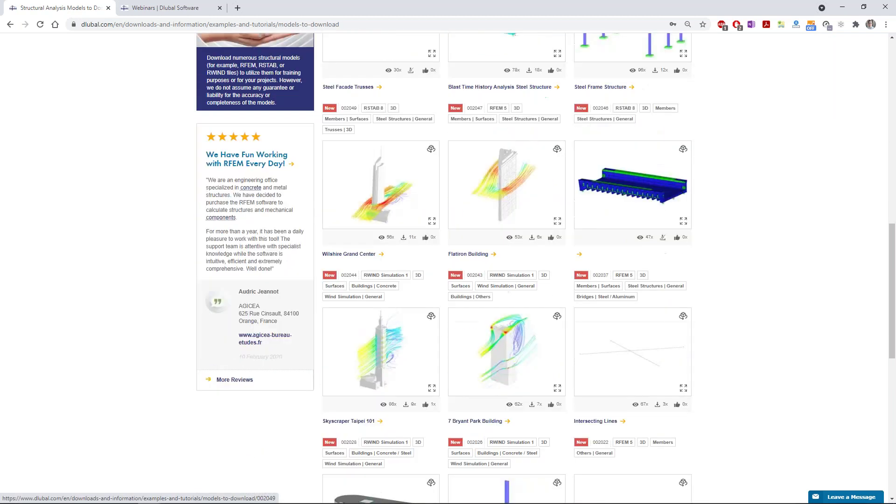
{"action": "scroll", "coordinate": [466, 268], "scroll_direction": "down", "scroll_amount": 9}
{"action": "scroll", "coordinate": [466, 269], "scroll_direction": "up", "scroll_amount": 14}
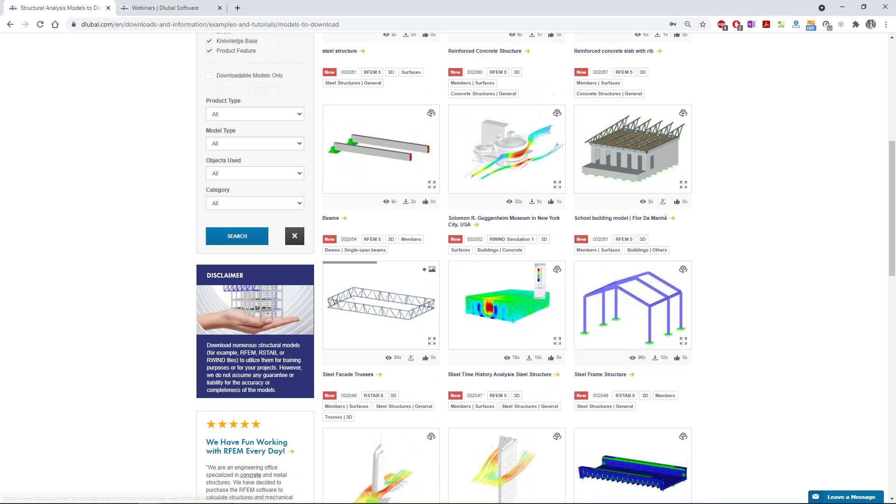
{"action": "scroll", "coordinate": [467, 269], "scroll_direction": "up", "scroll_amount": 7}
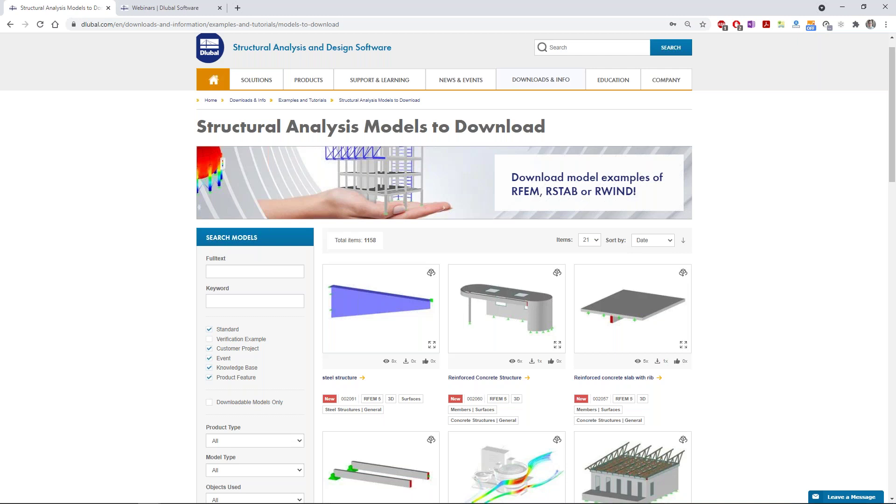
{"action": "scroll", "coordinate": [187, 297], "scroll_direction": "down", "scroll_amount": 15}
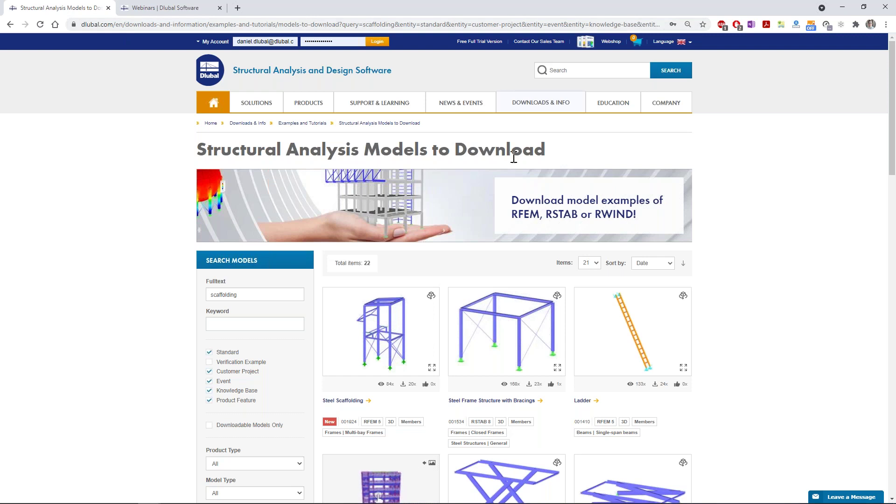
Step: Look through the models listed for the full-text search "scaffolding" and return to the Fulltext search term
{"action": "scroll", "coordinate": [108, 272], "scroll_direction": "down", "scroll_amount": 1}
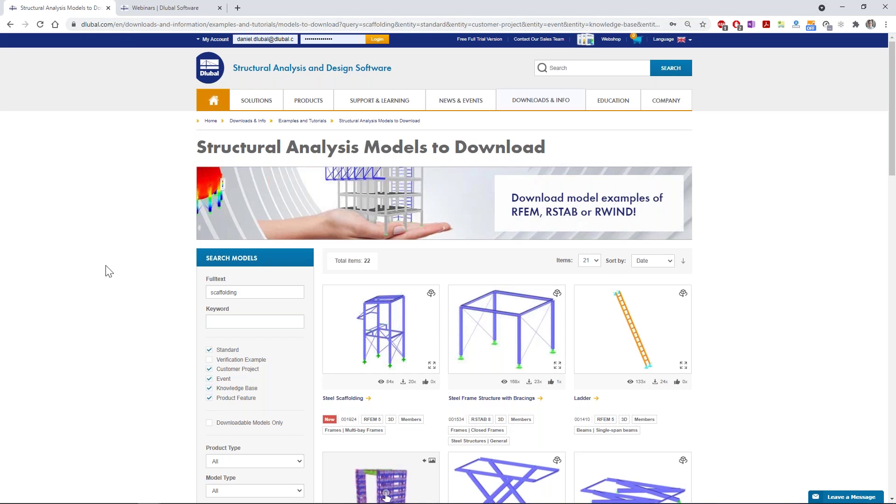
{"action": "scroll", "coordinate": [109, 271], "scroll_direction": "up", "scroll_amount": 1}
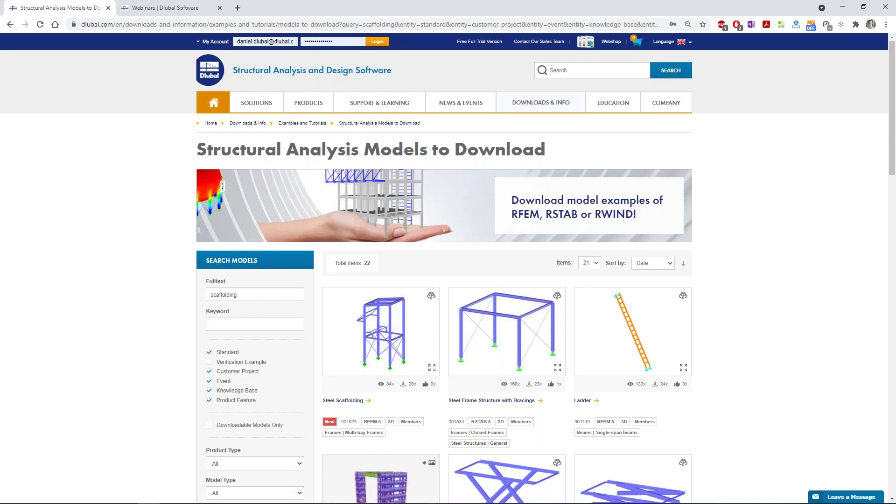
{"action": "scroll", "coordinate": [448, 269], "scroll_direction": "down", "scroll_amount": 5}
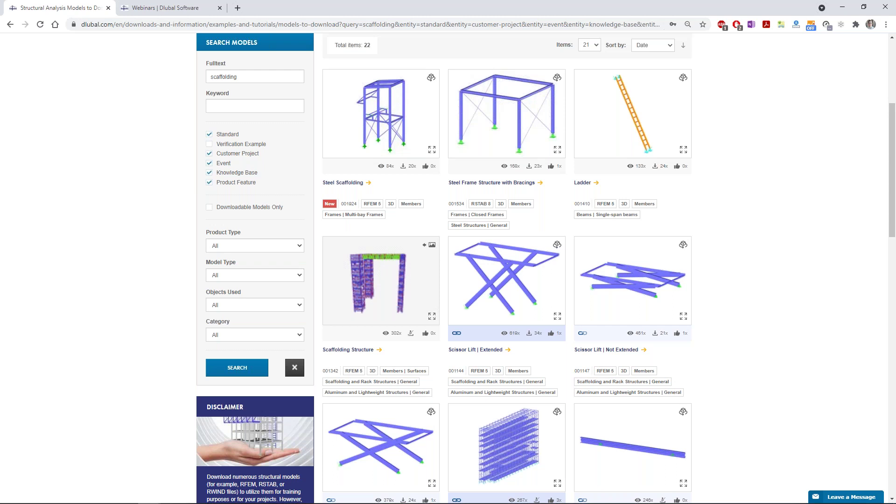
{"action": "scroll", "coordinate": [724, 423], "scroll_direction": "down", "scroll_amount": 9}
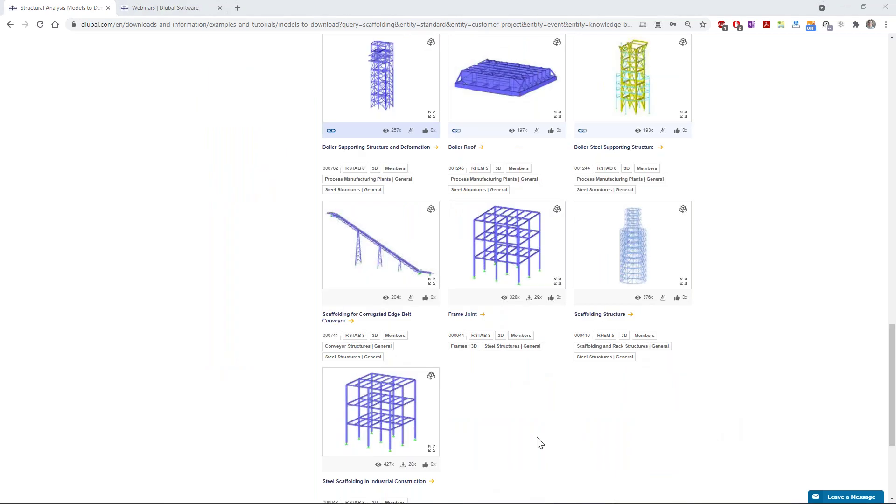
{"action": "scroll", "coordinate": [536, 443], "scroll_direction": "up", "scroll_amount": 15}
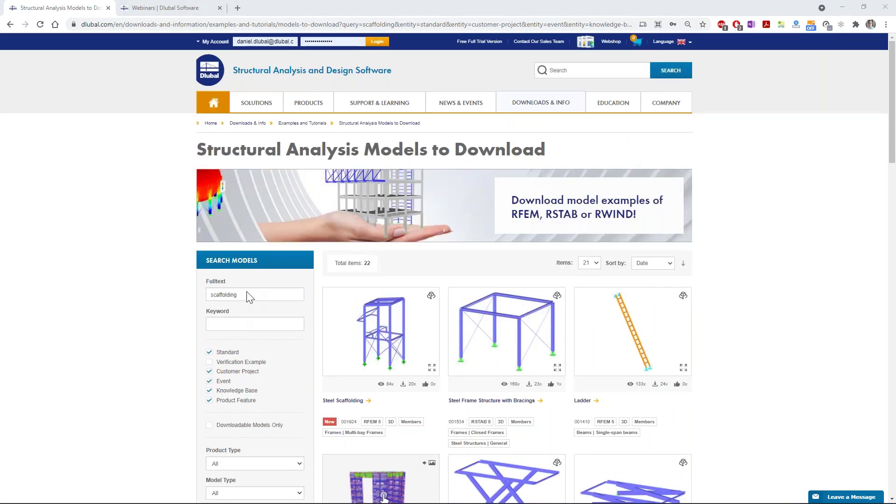
{"action": "left_click", "coordinate": [237, 295]}
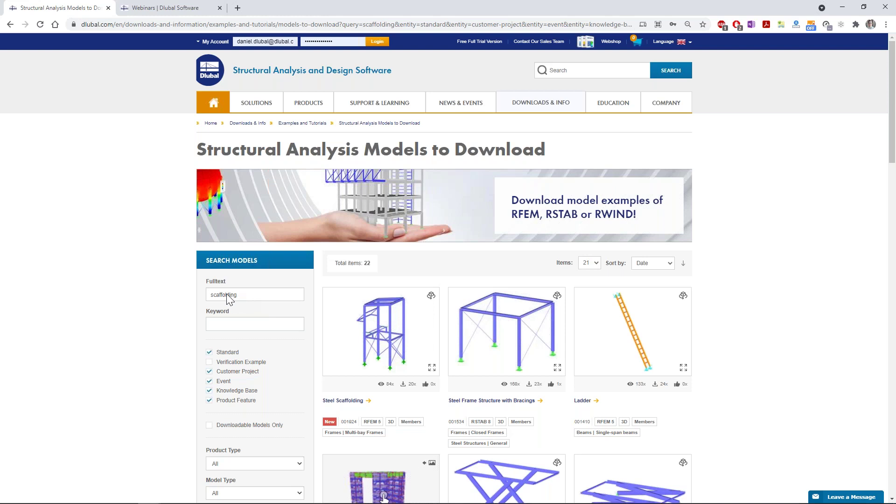